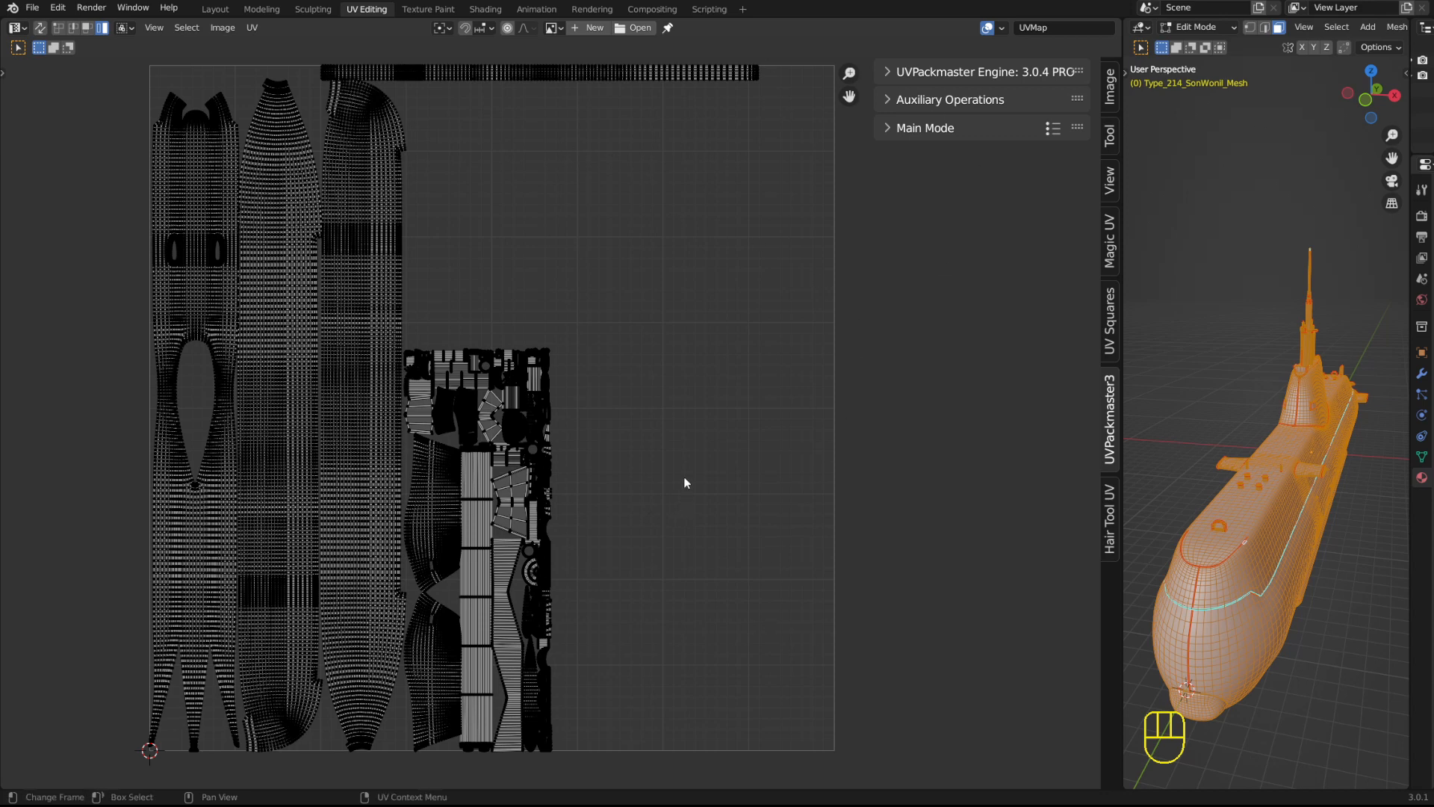
- Select the hull, long strip and small-part UV islands one after another to inspect how the layout is packed
middle_click_drag(683, 477, 602, 478, "shift")
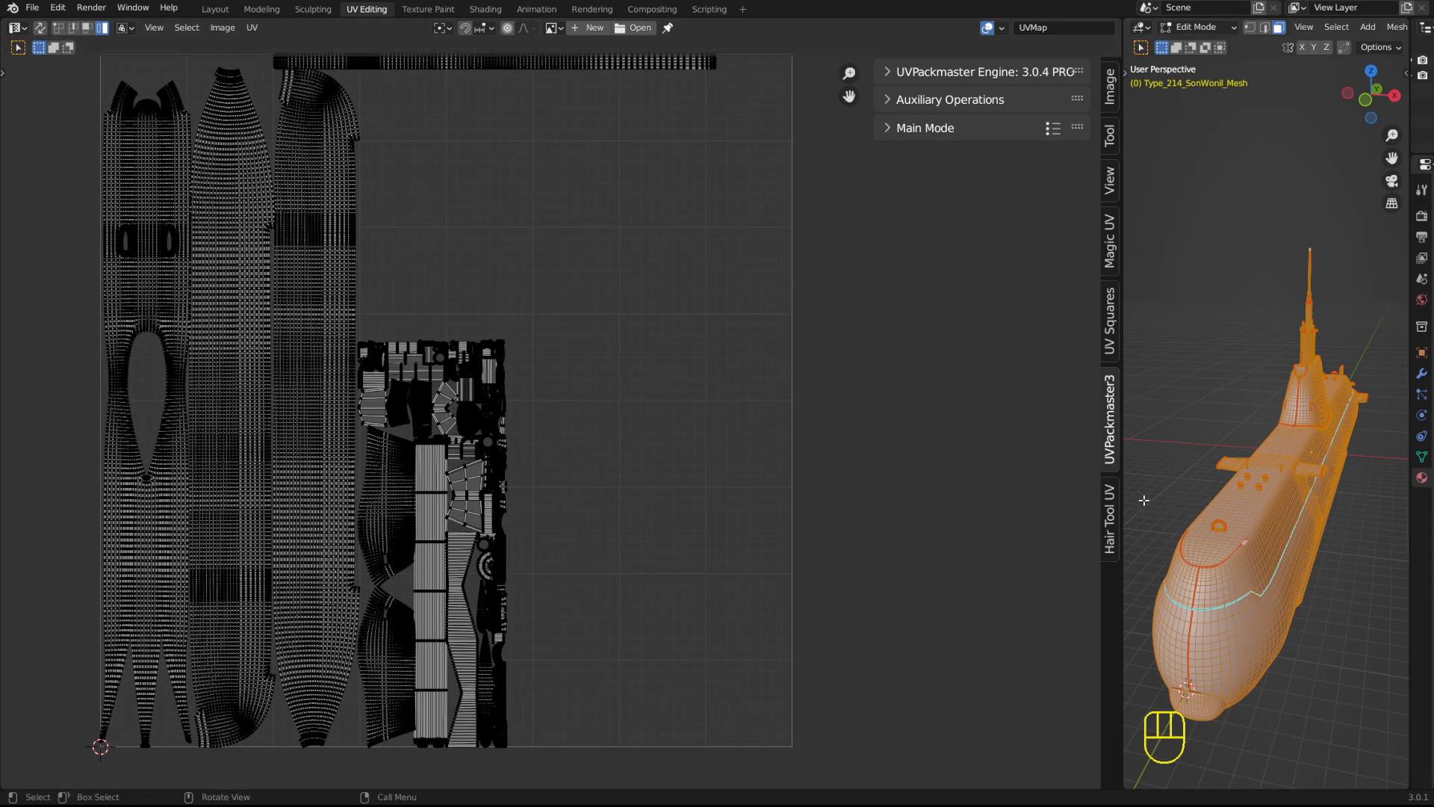
left_click(340, 222)
left_click(251, 213)
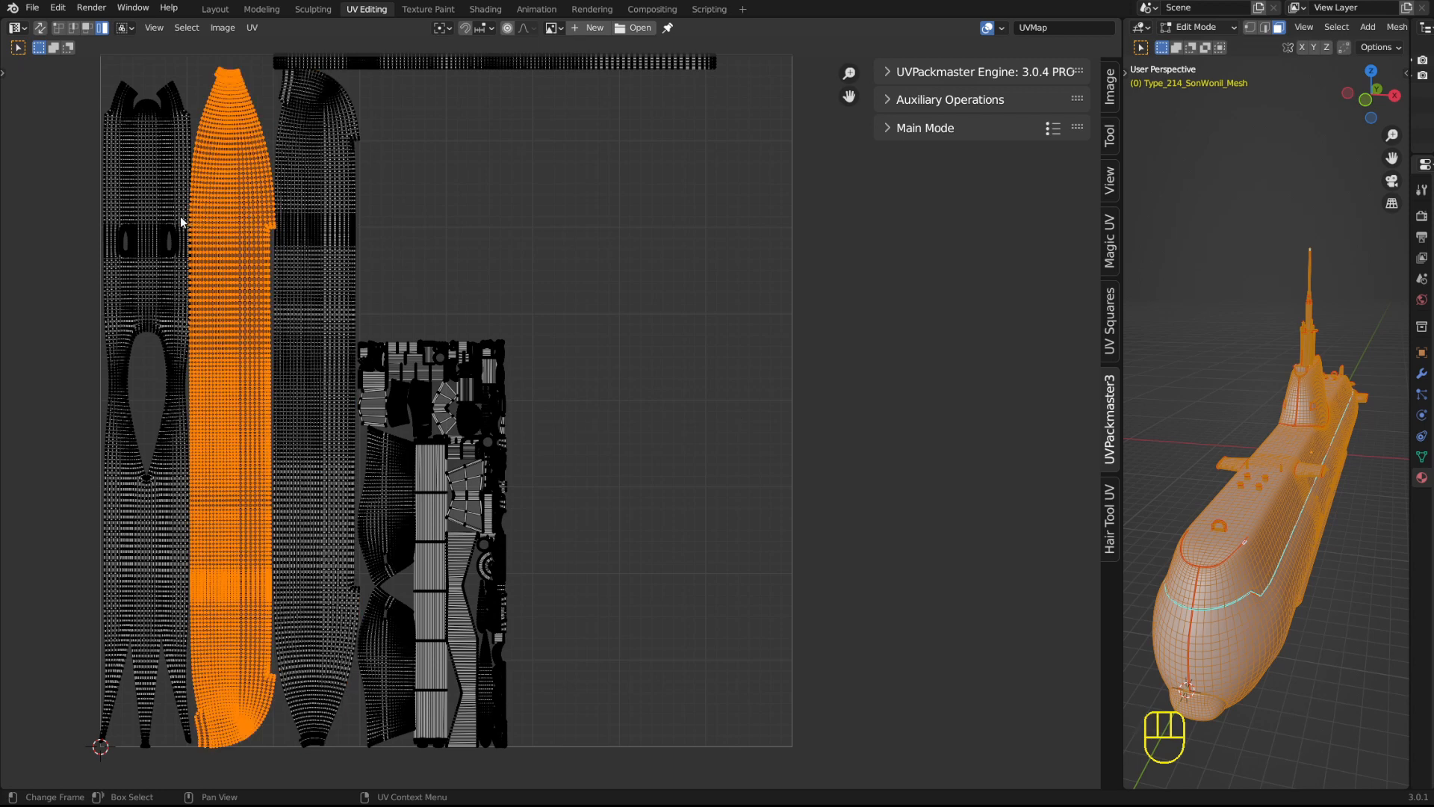
left_click(180, 217)
left_click(481, 69)
left_click(422, 404)
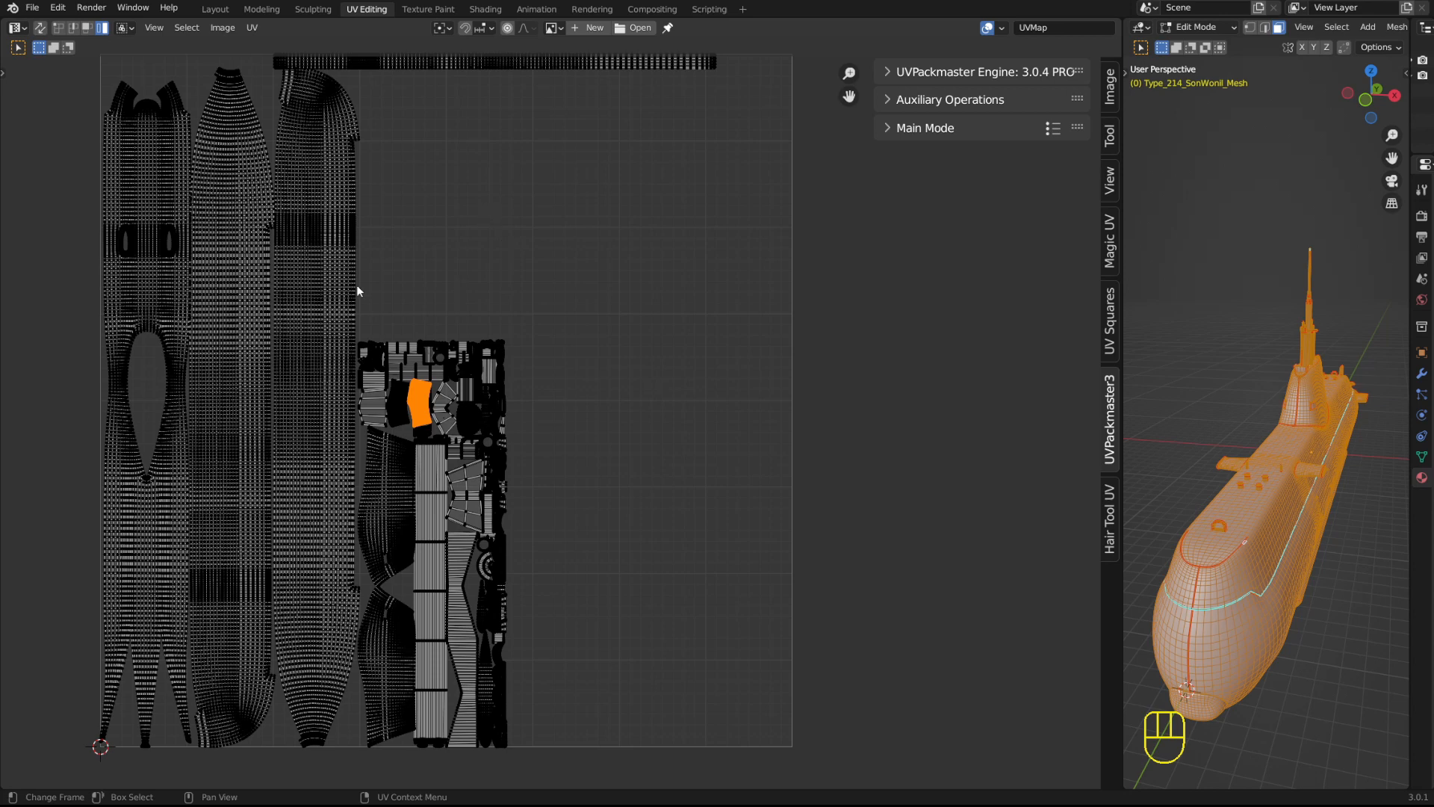
left_click(331, 238)
left_click(427, 478)
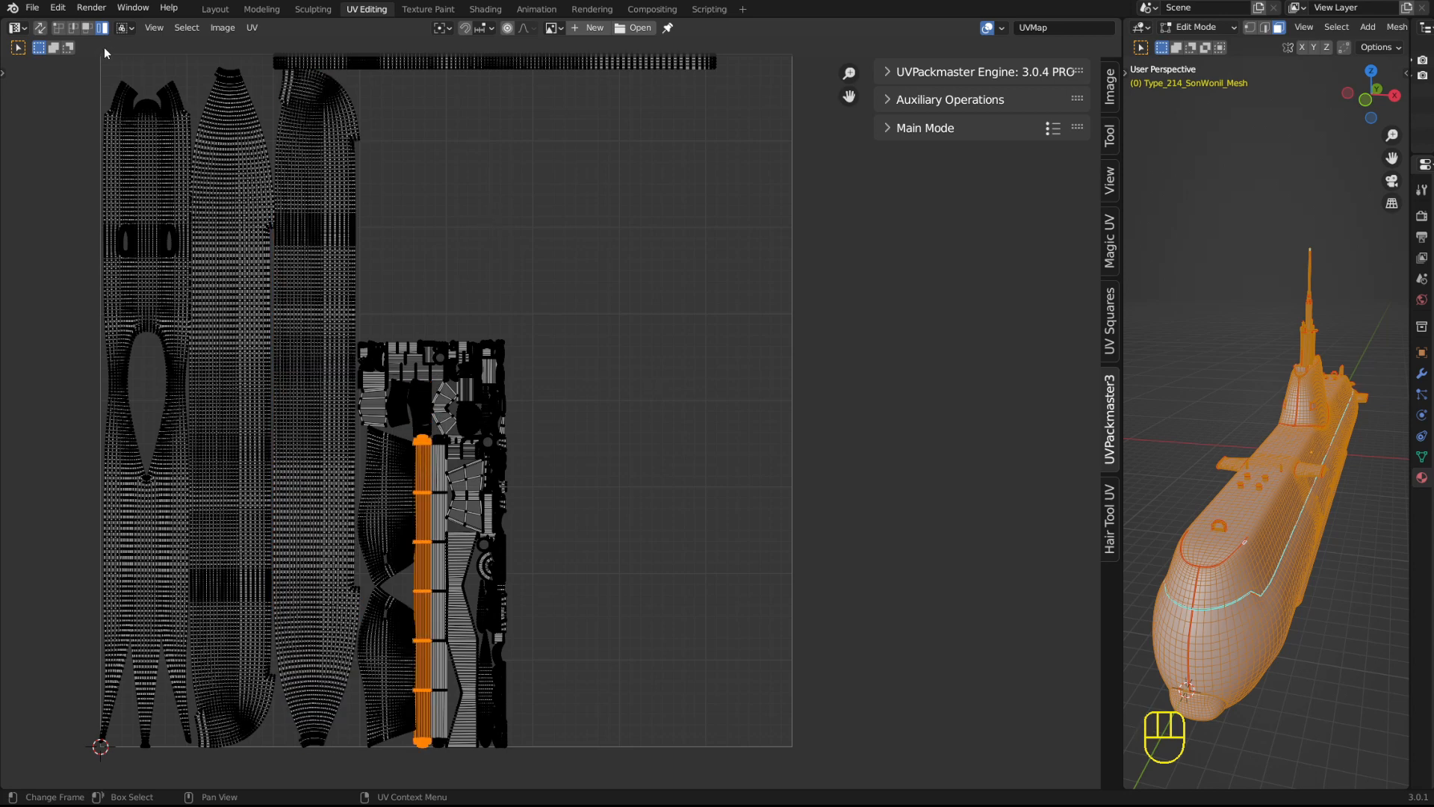
left_click(345, 192)
left_click(564, 61)
middle_click_drag(558, 203, 627, 209)
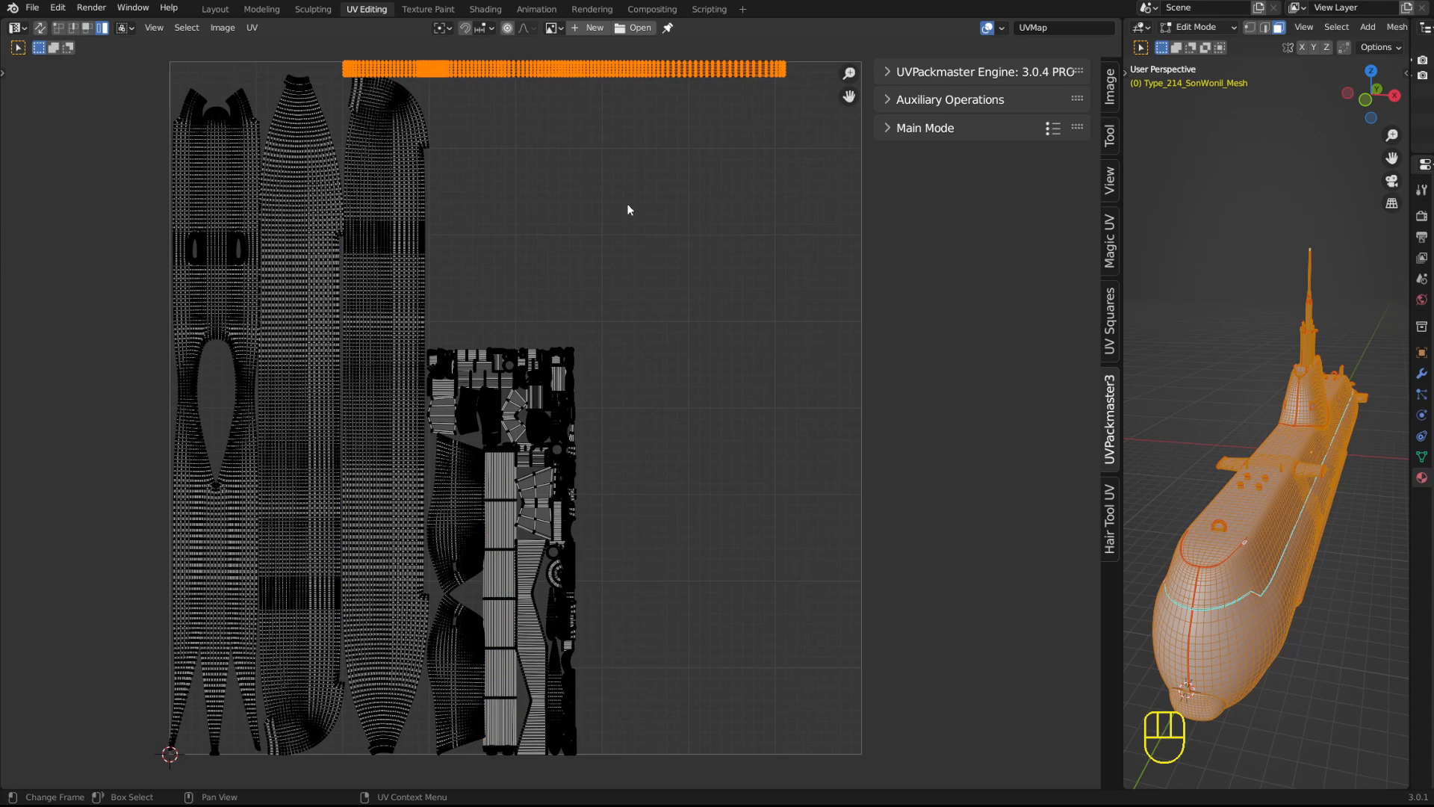
middle_click_drag(626, 330, 616, 315)
middle_click_drag(454, 193, 437, 206)
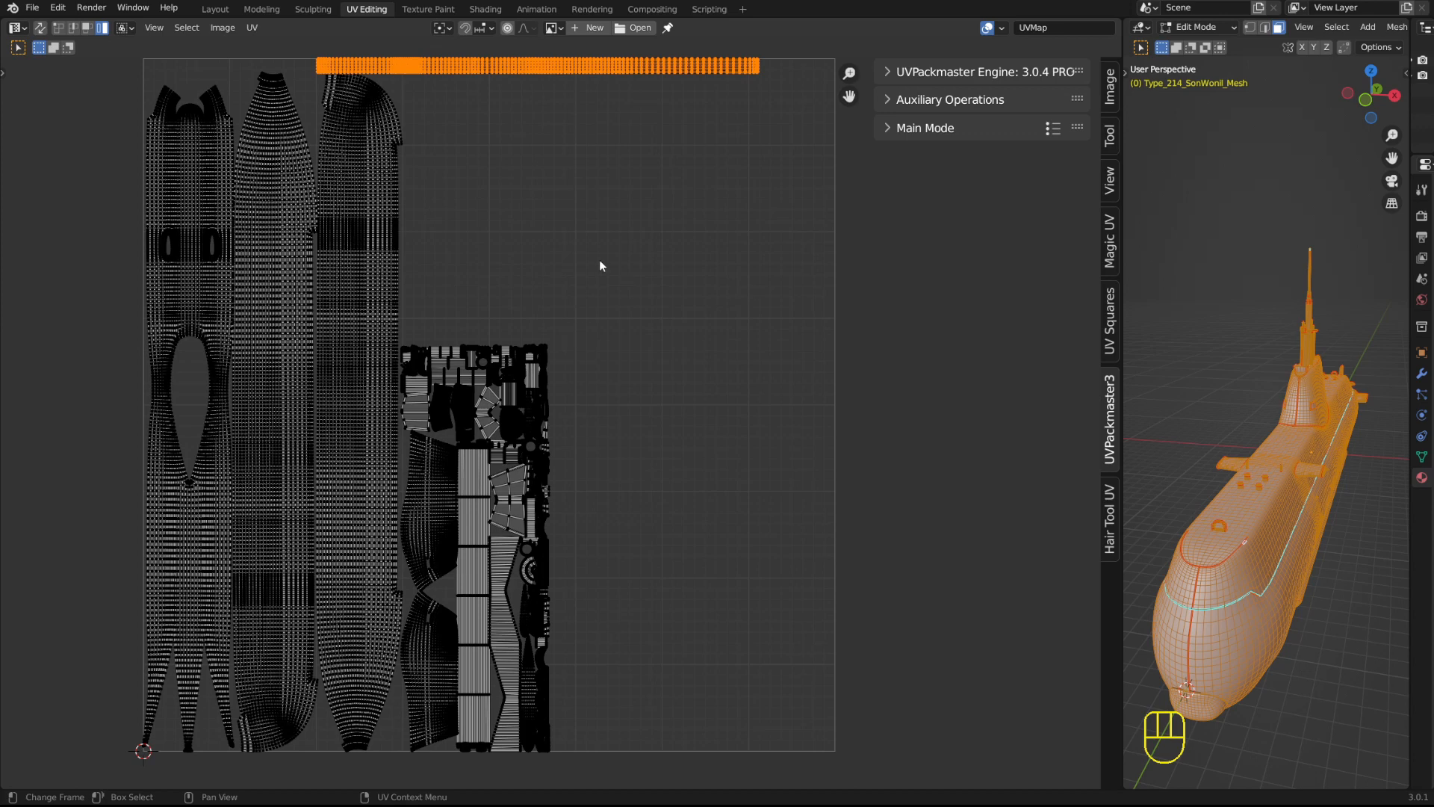
- Enlarge the small curved island from the parts cluster several times over and move it into the empty space above the cluster
left_click(463, 392)
key("s")
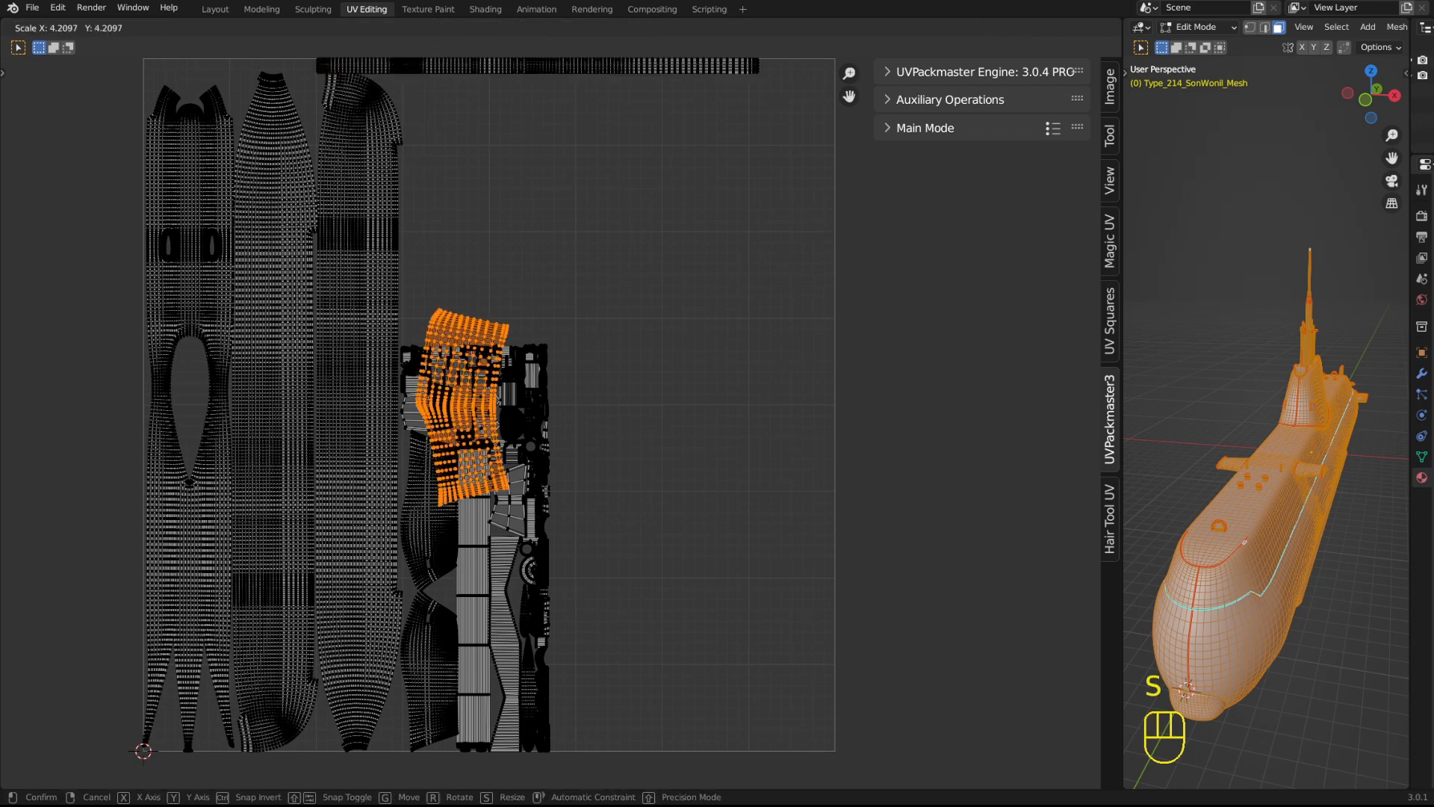
left_click(534, 379)
key("g")
left_click(540, 199)
key("s")
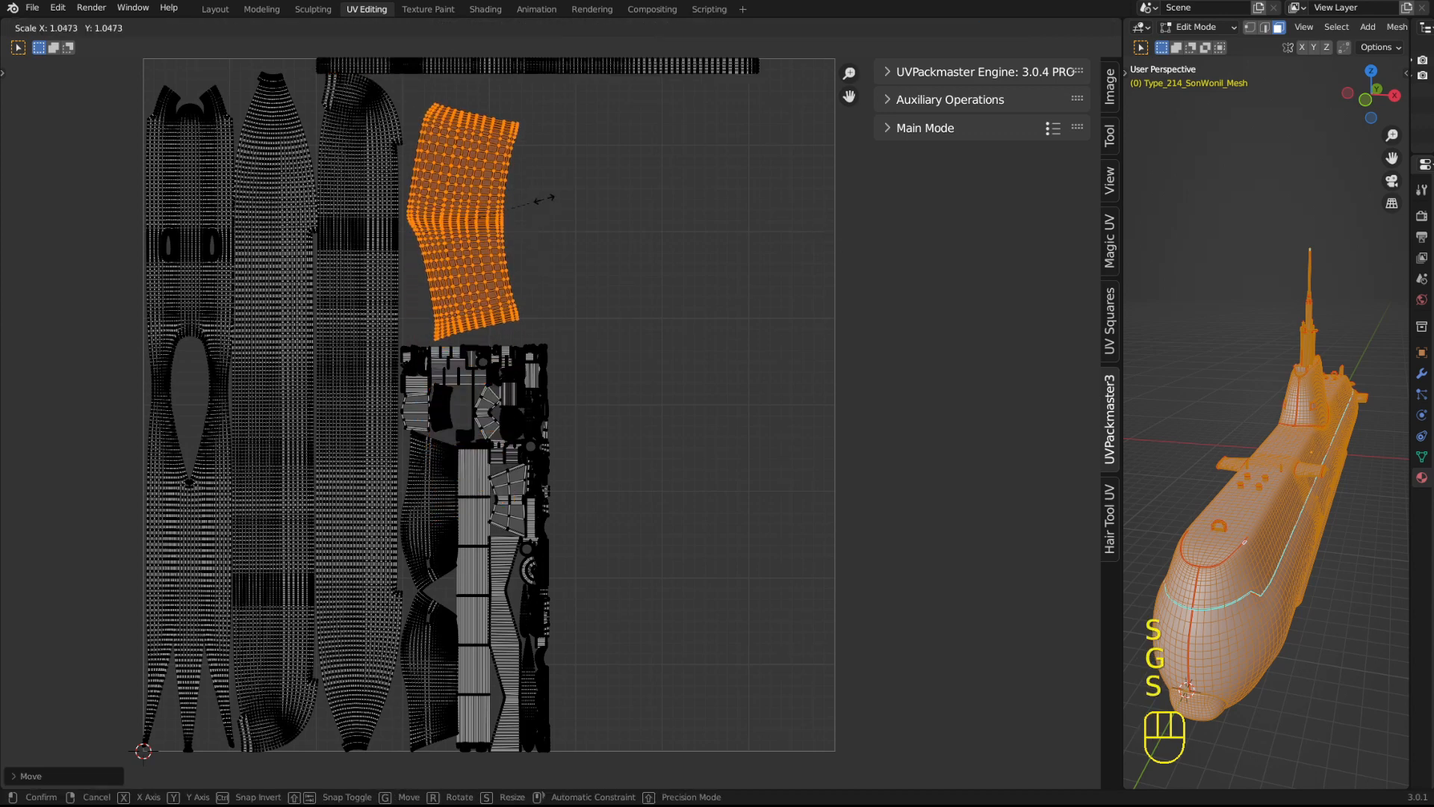
left_click(549, 200)
- Try to shift the enlarged curved island upward and fine-tune its scale
key("g")
left_click(554, 183)
key("s")
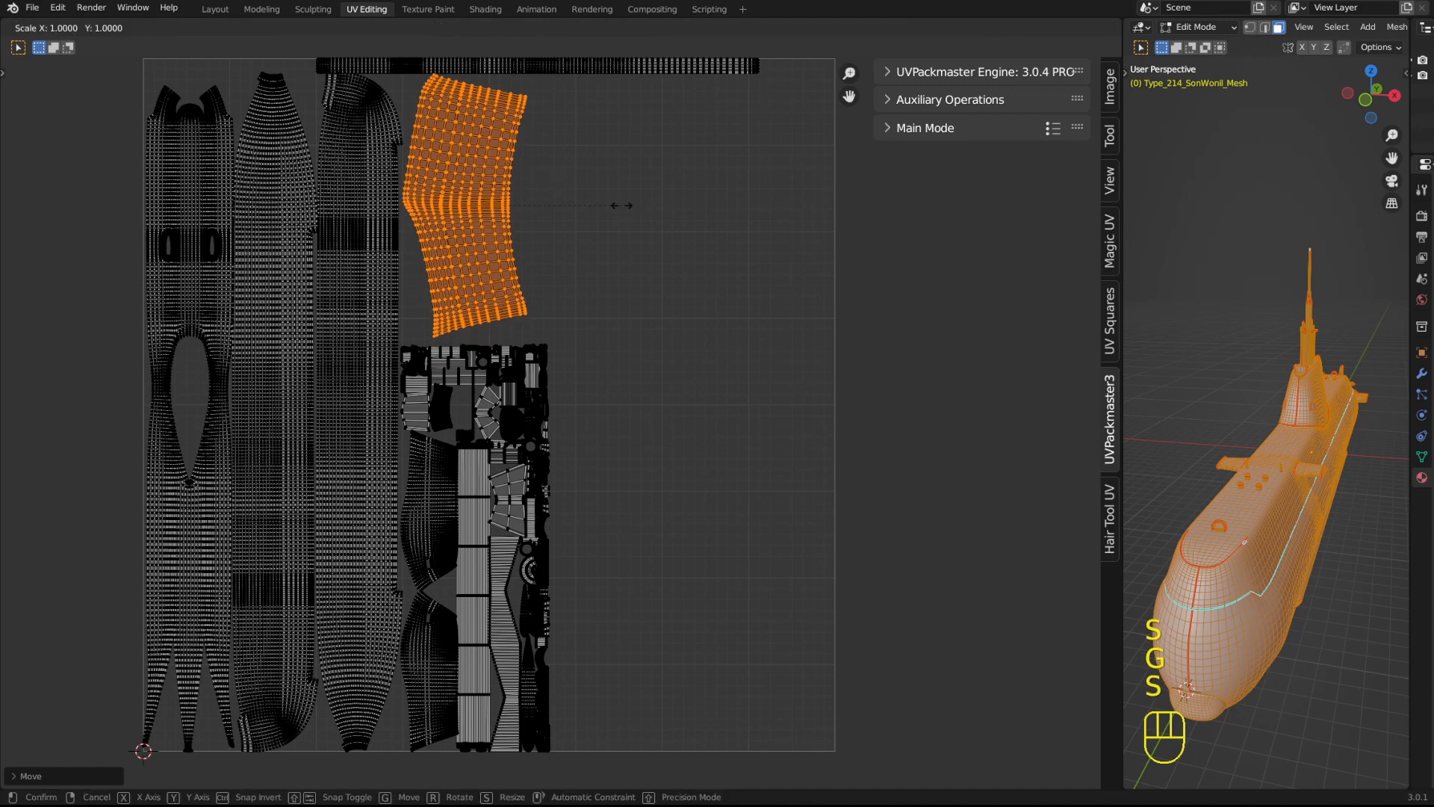
left_click(619, 203)
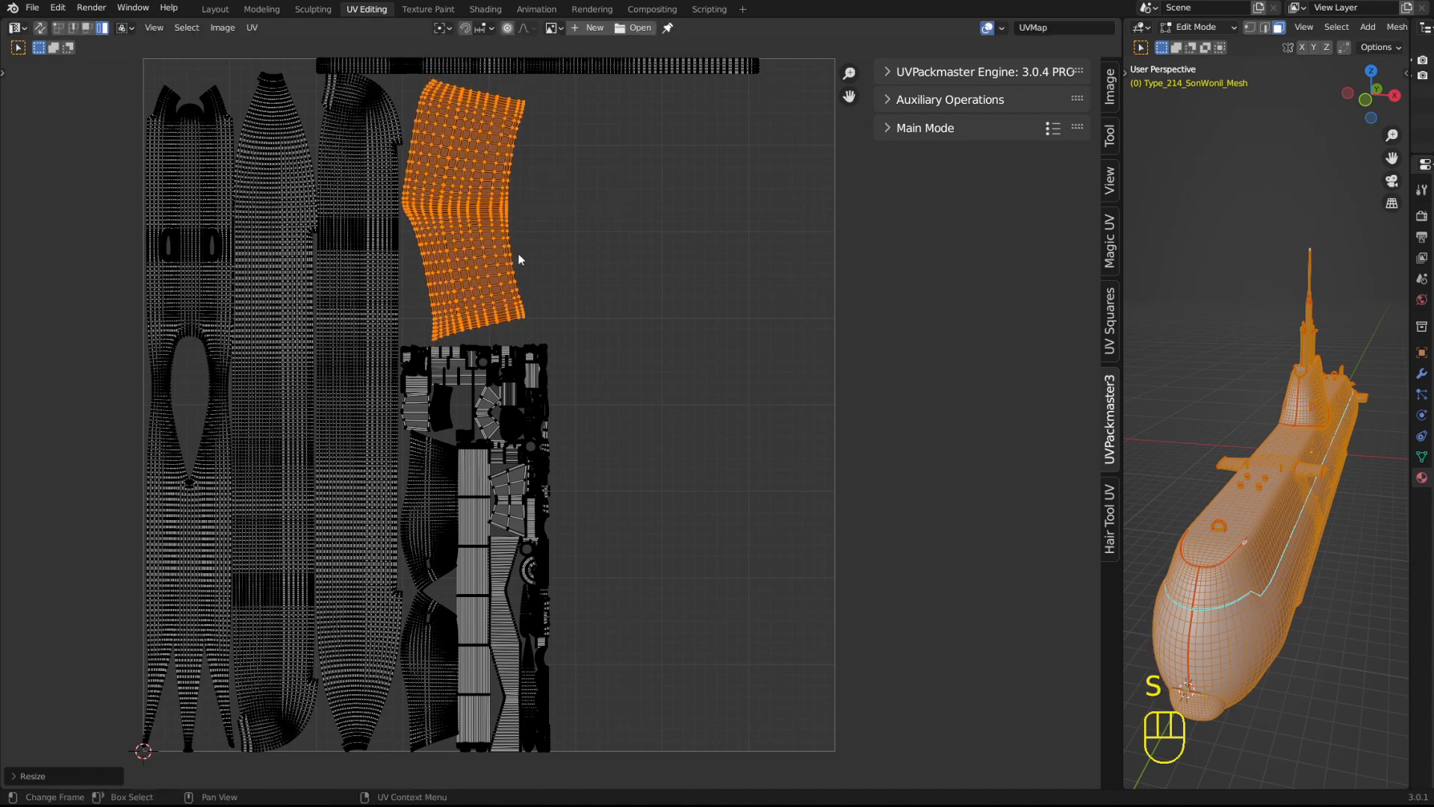
- Undo the last move and resize of the enlarged curved island
middle_click_drag(518, 253, 602, 355, "shift")
key("ctrl+z")
middle_click_drag(714, 442, 668, 346, "shift")
key("ctrl+z")
key("ctrl+z")
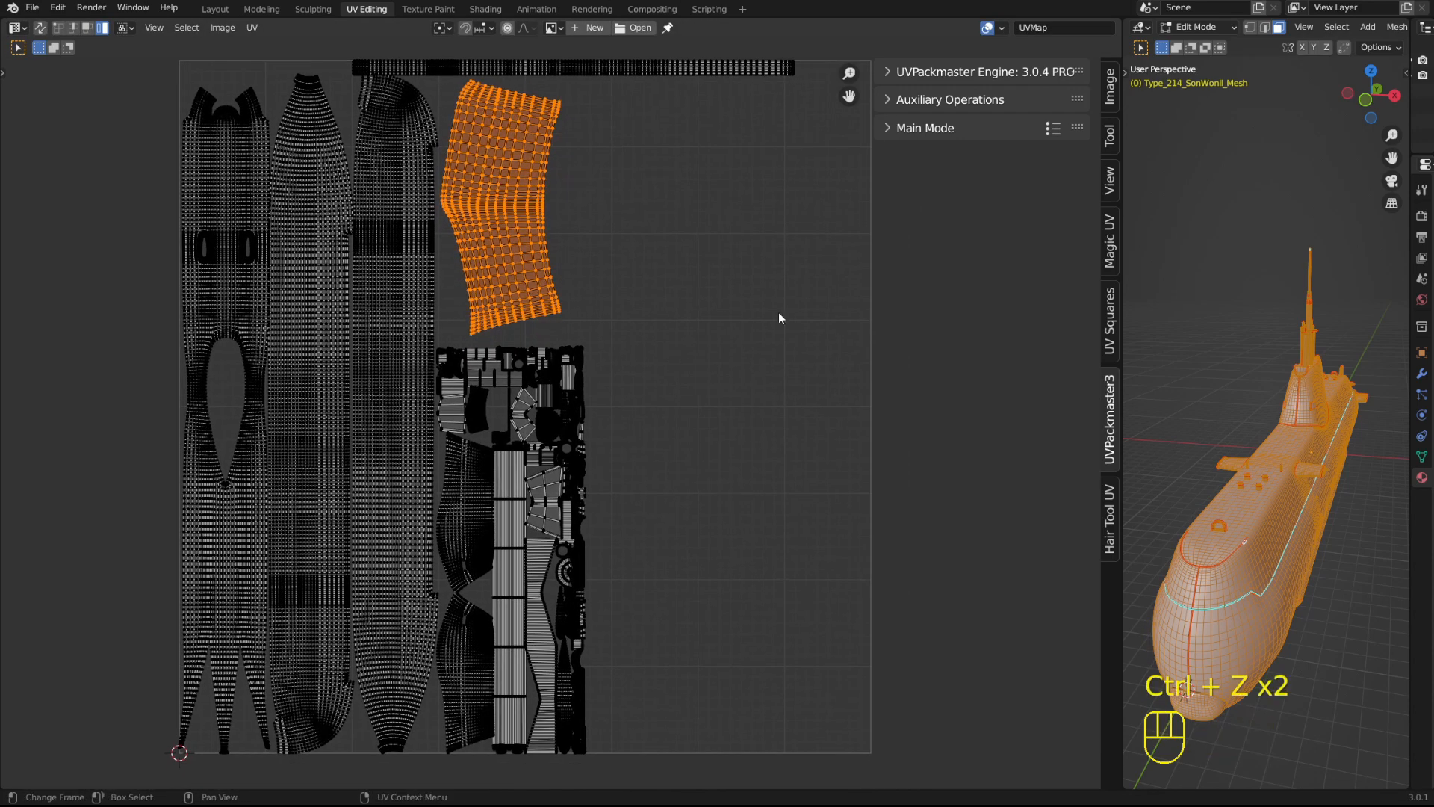
key("ctrl+z")
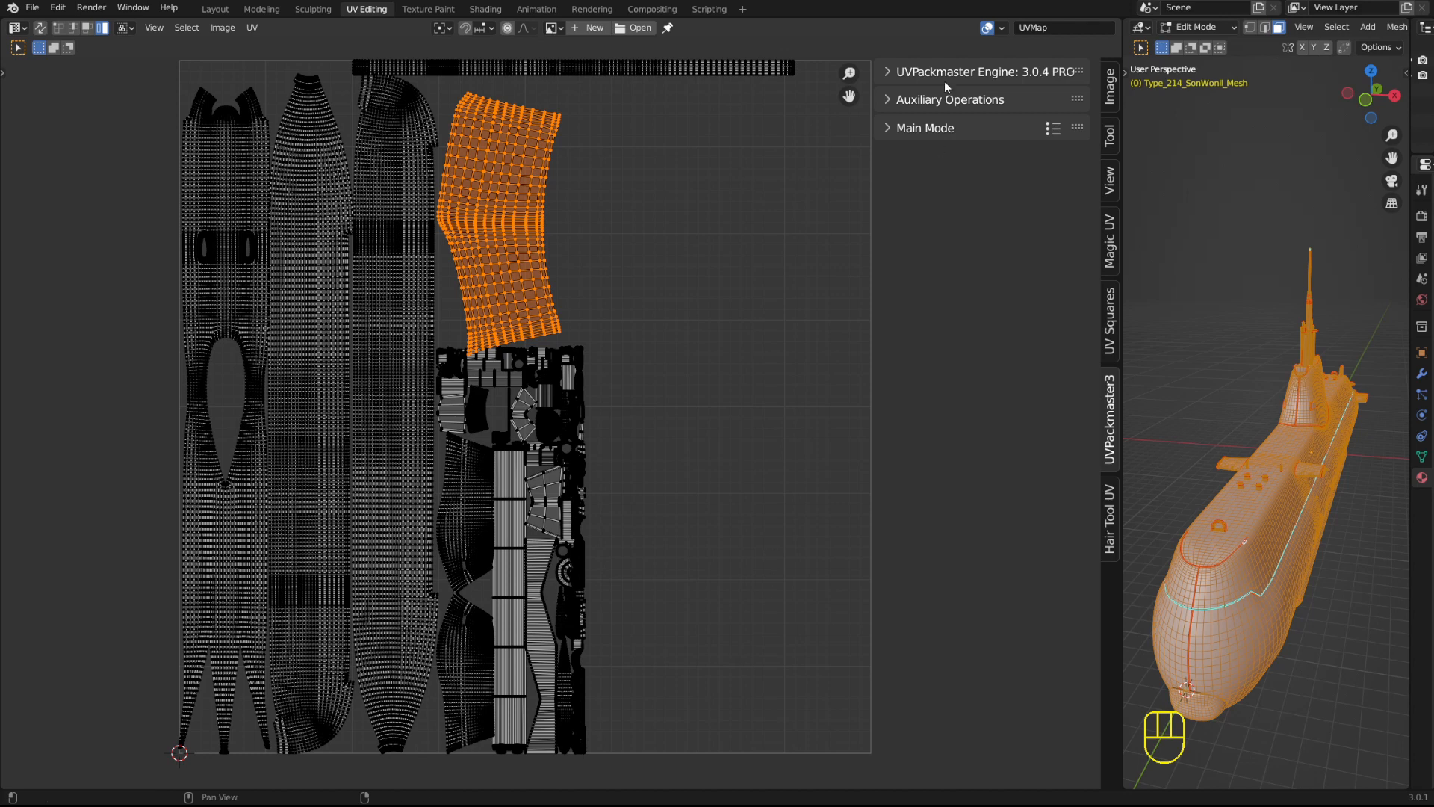
- Look at the general options of the UVPackmaster engine, then collapse them again
left_click(27, 30)
left_click(894, 72)
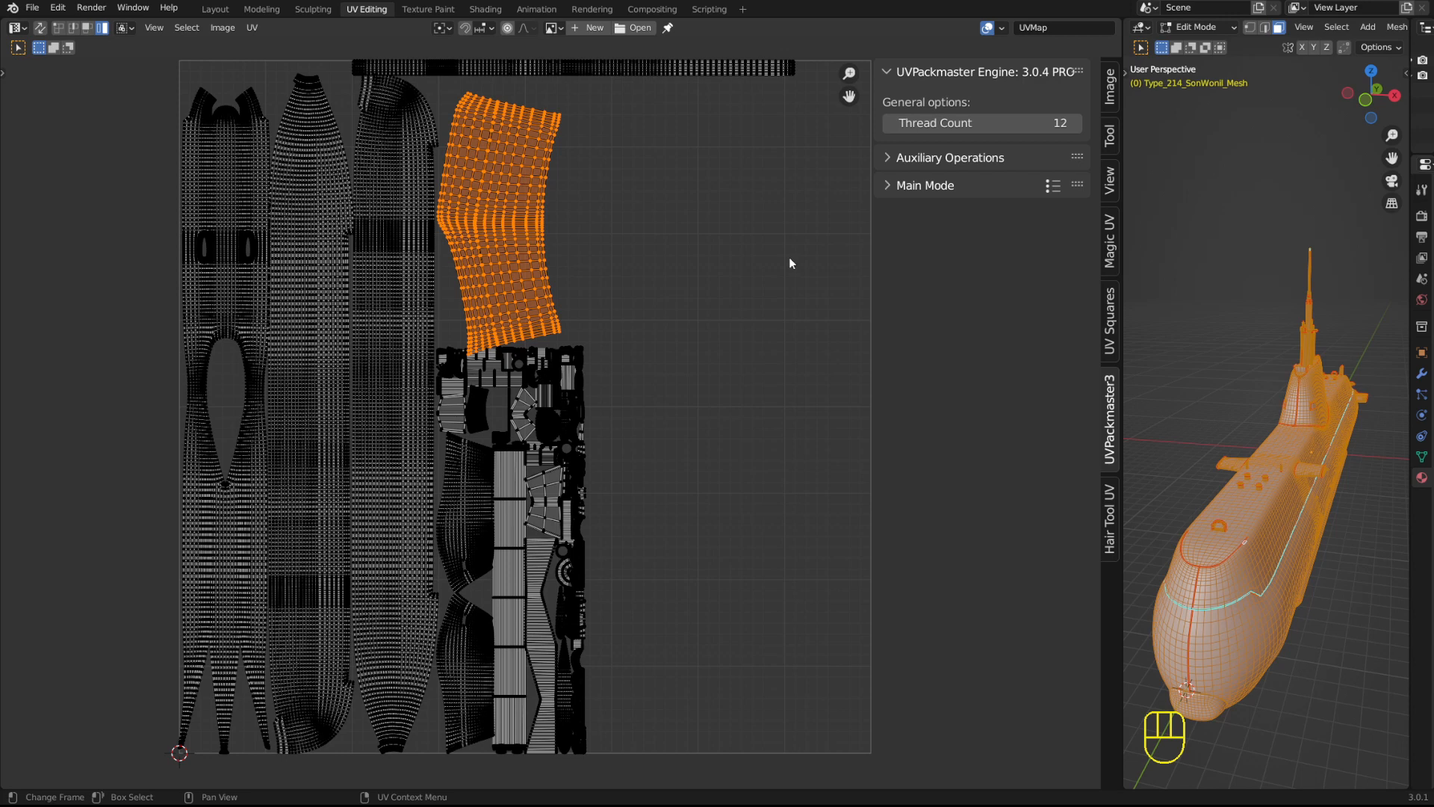
left_click(909, 74)
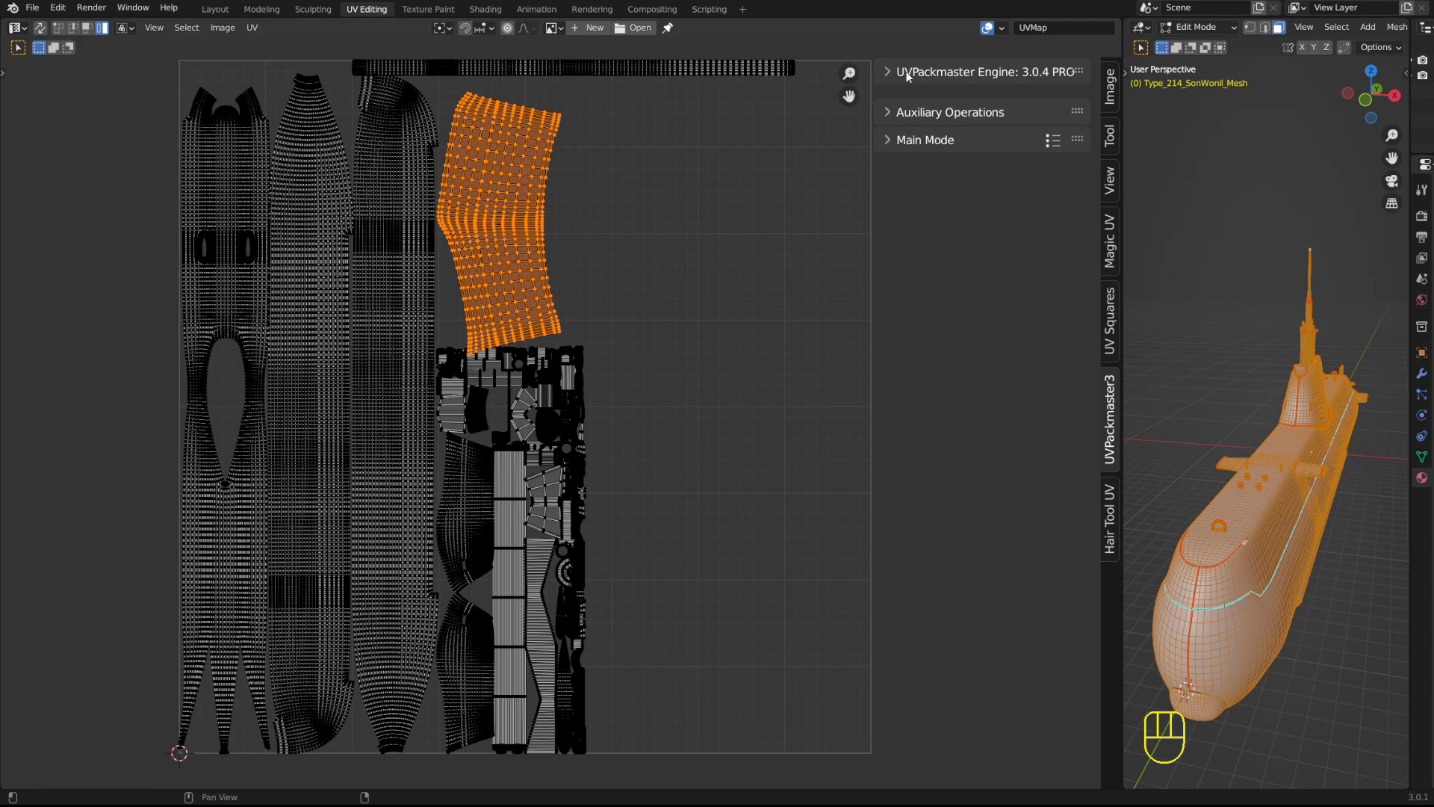
- Open the auxiliary operations and run the Overlap Check on all UV islands
left_click(888, 102)
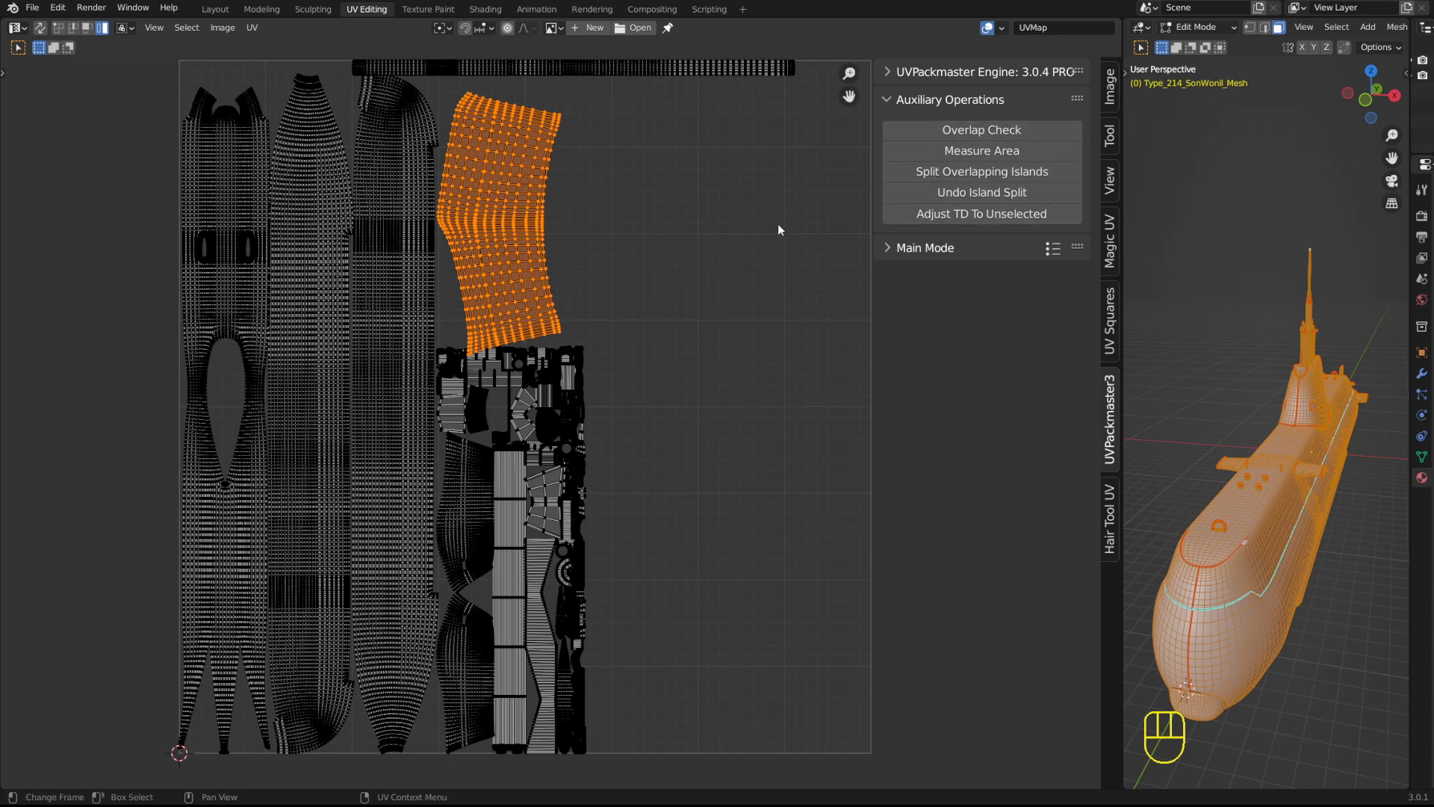
left_click(771, 266)
left_click(1021, 131)
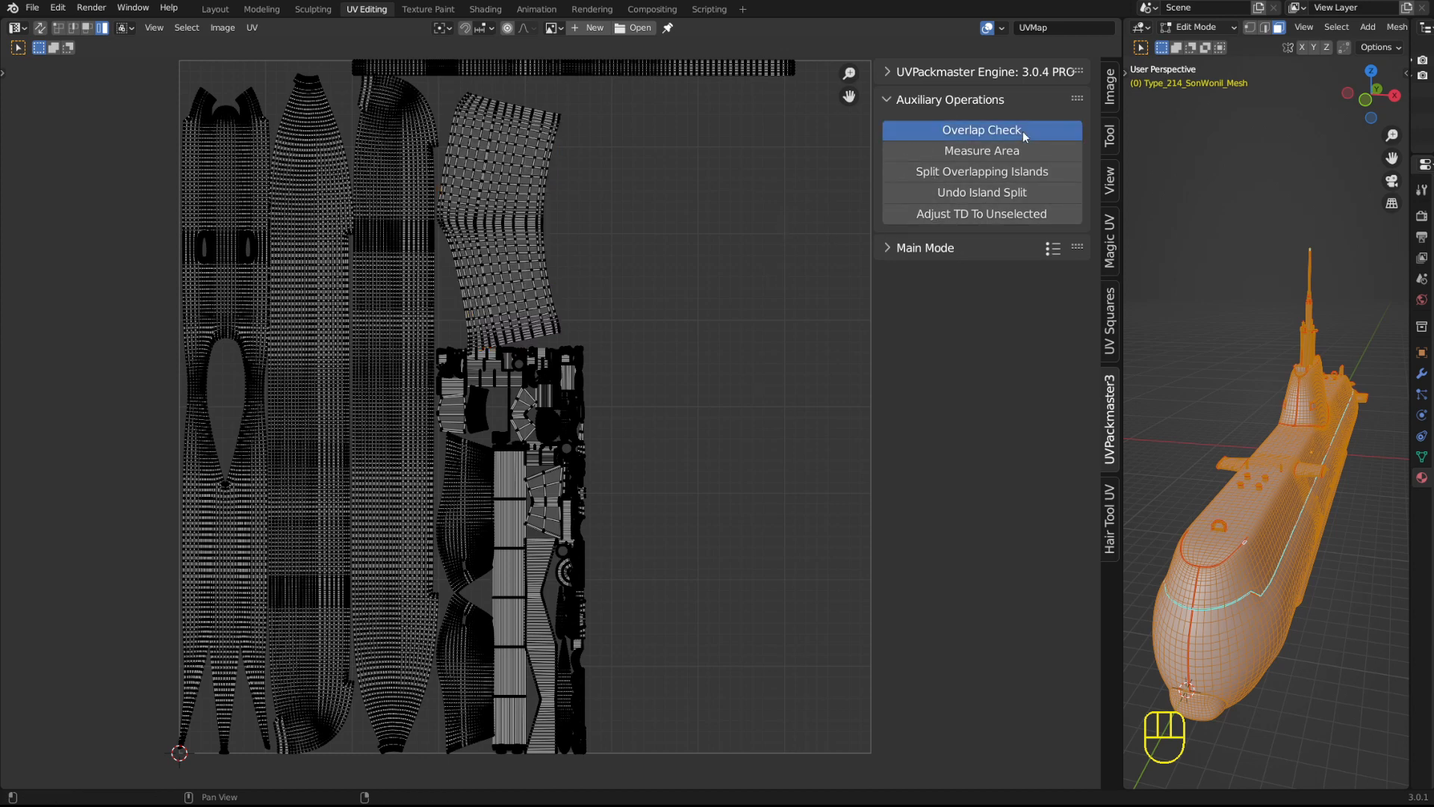
key("a")
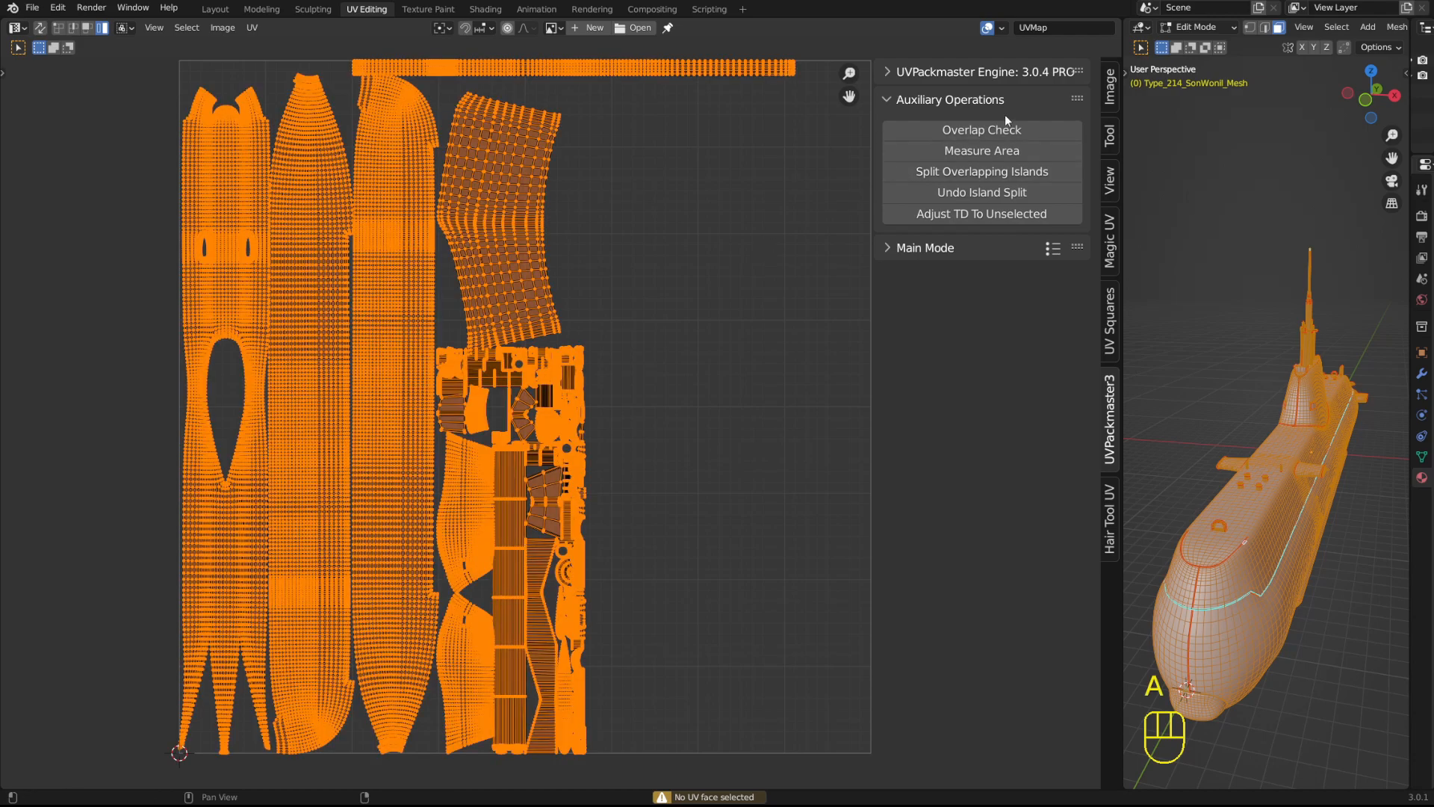
left_click(978, 130)
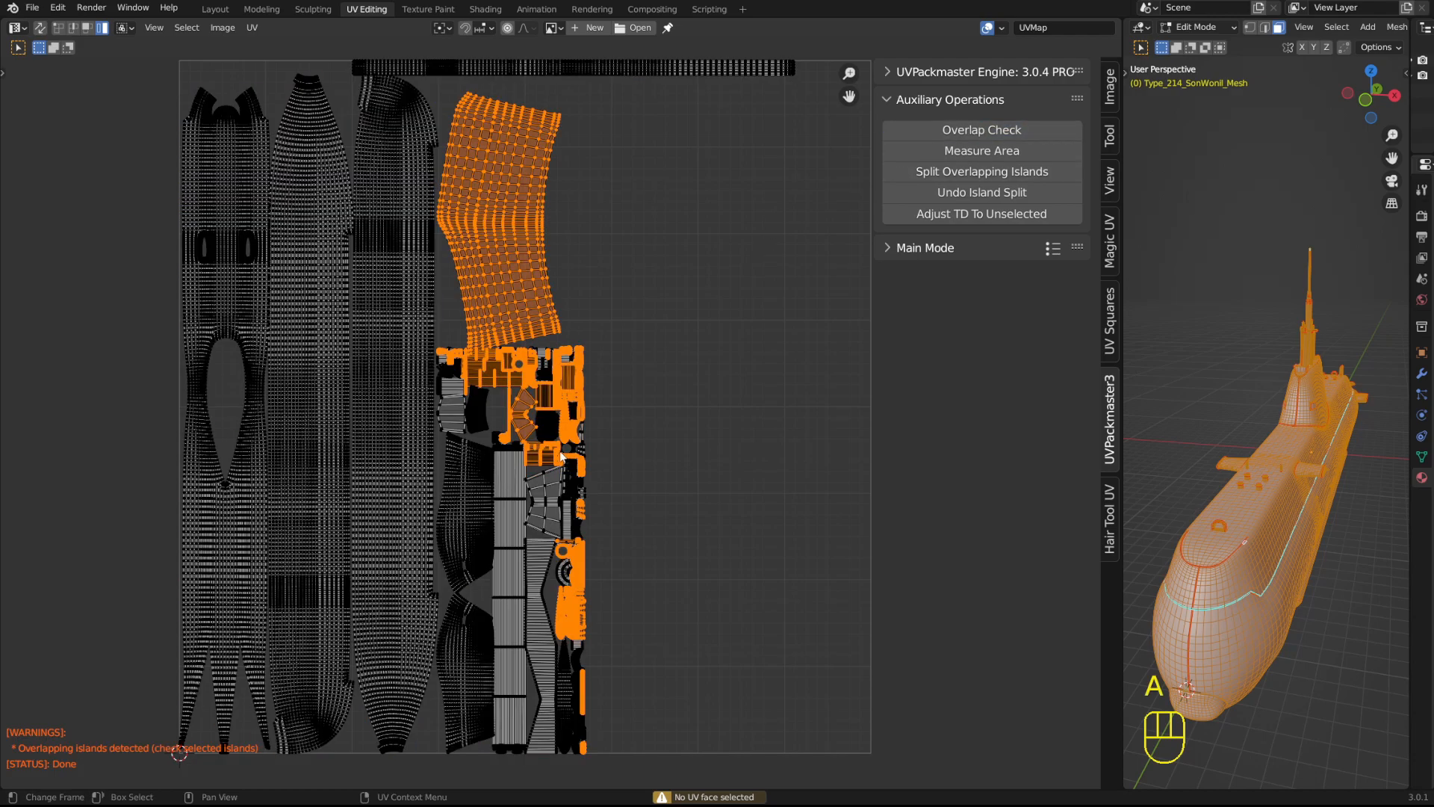
- Examine the borders of the flagged islands closely for where they touch or overlap
scroll(434, 371, "up", 8)
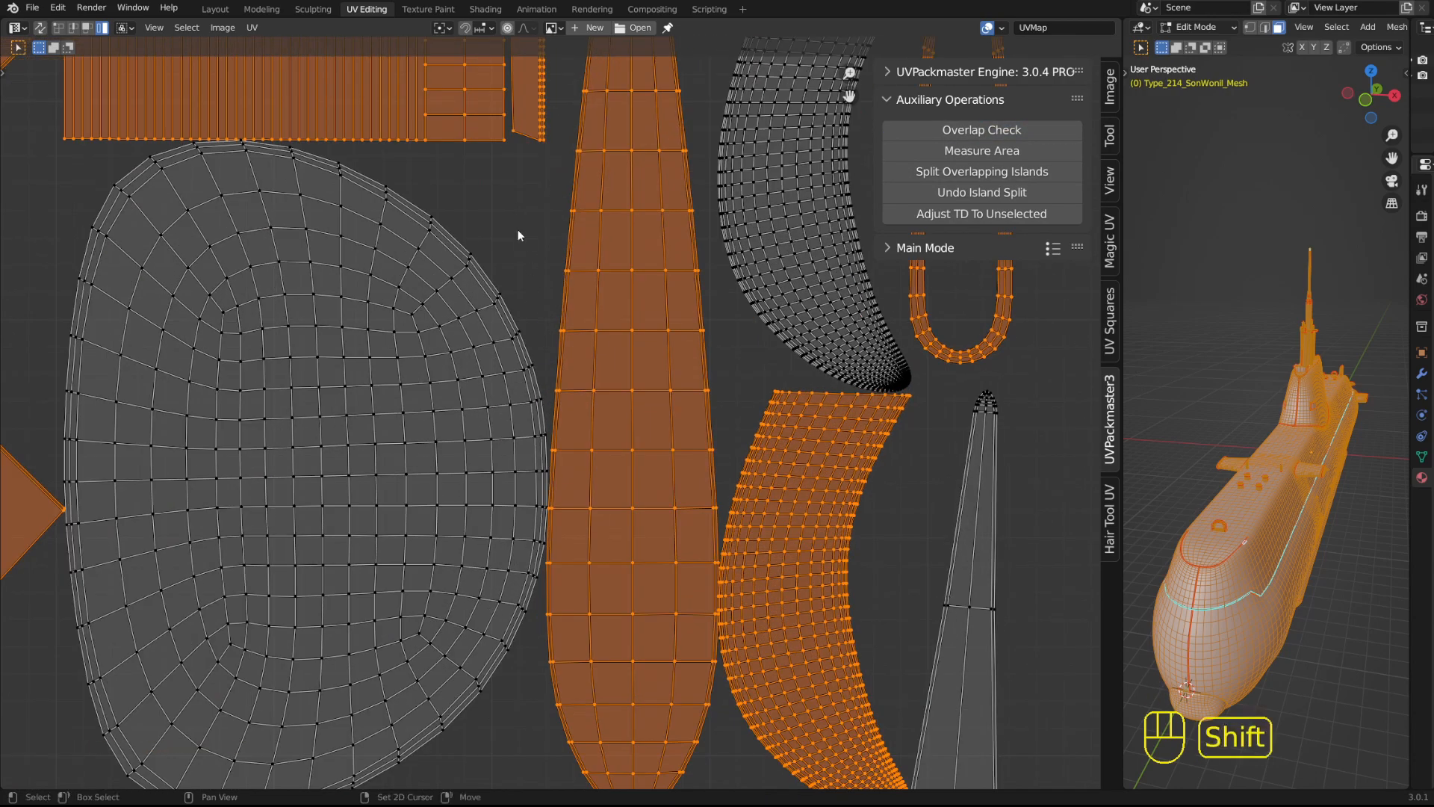
scroll(518, 230, "down", 5, "shift")
scroll(598, 345, "up", 8)
middle_click_drag(824, 553, 320, 335, "shift")
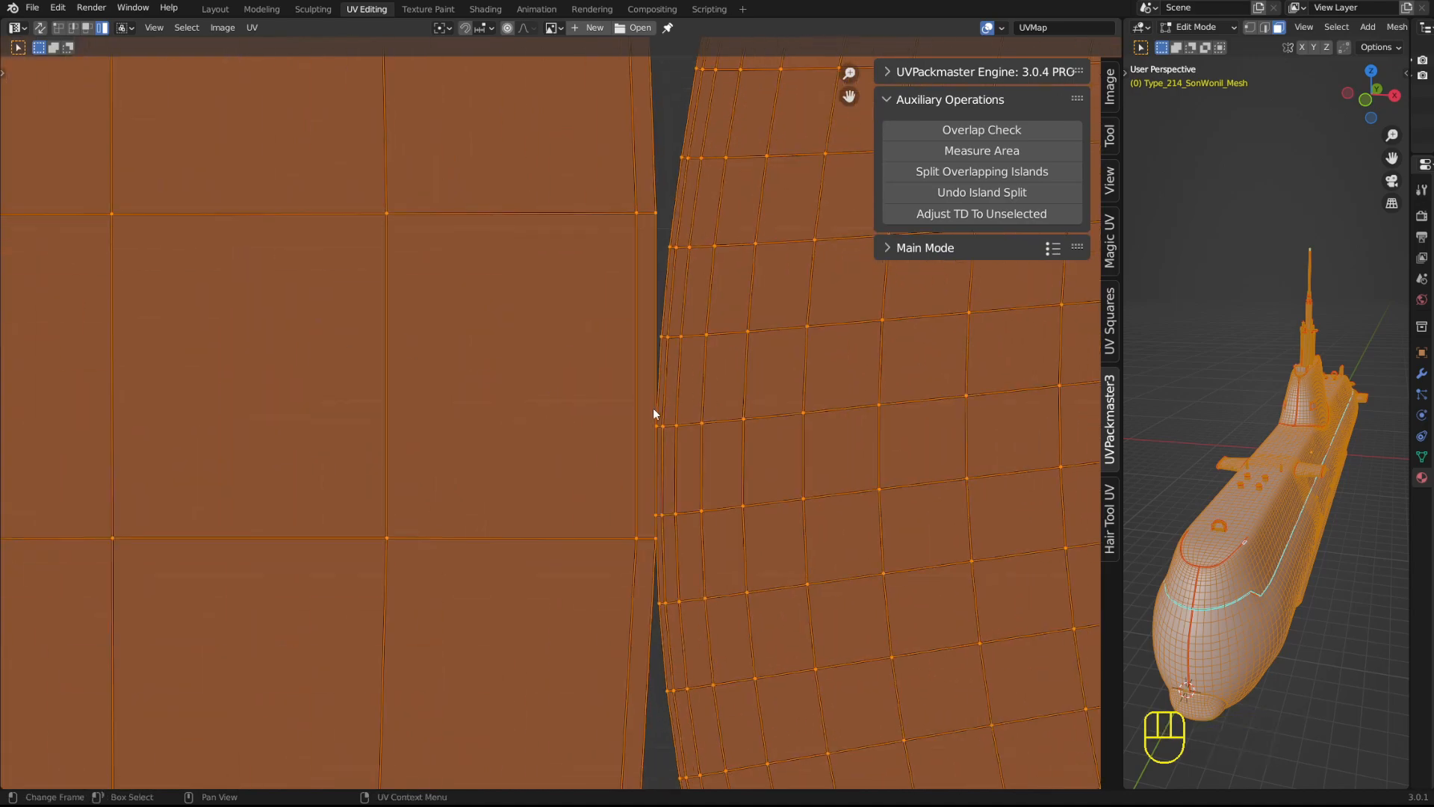
scroll(655, 288, "down", 12)
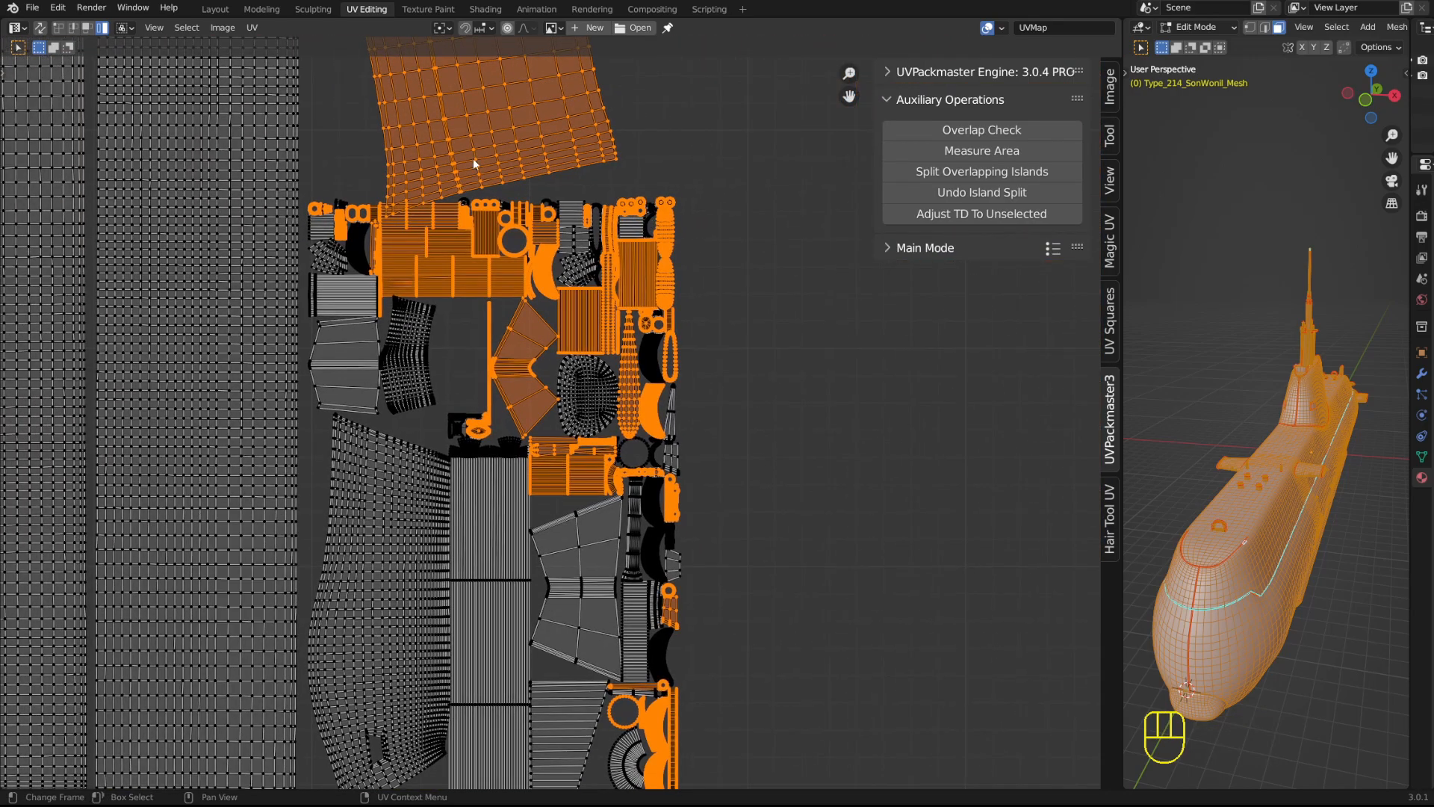
scroll(766, 299, "up", 2)
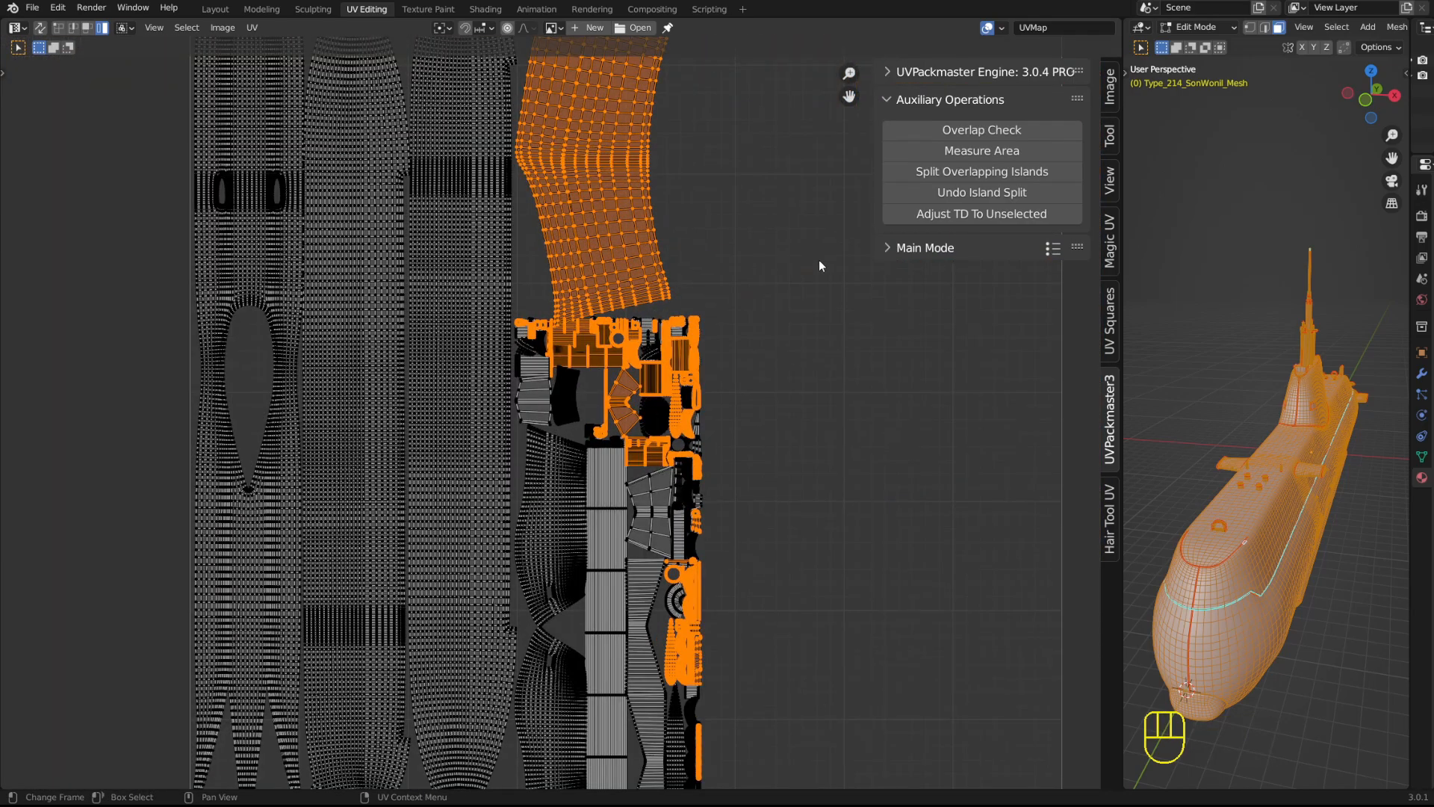
scroll(818, 265, "down", 1)
- Measure the area of all UV islands with the Measure Area operation
left_click(789, 267)
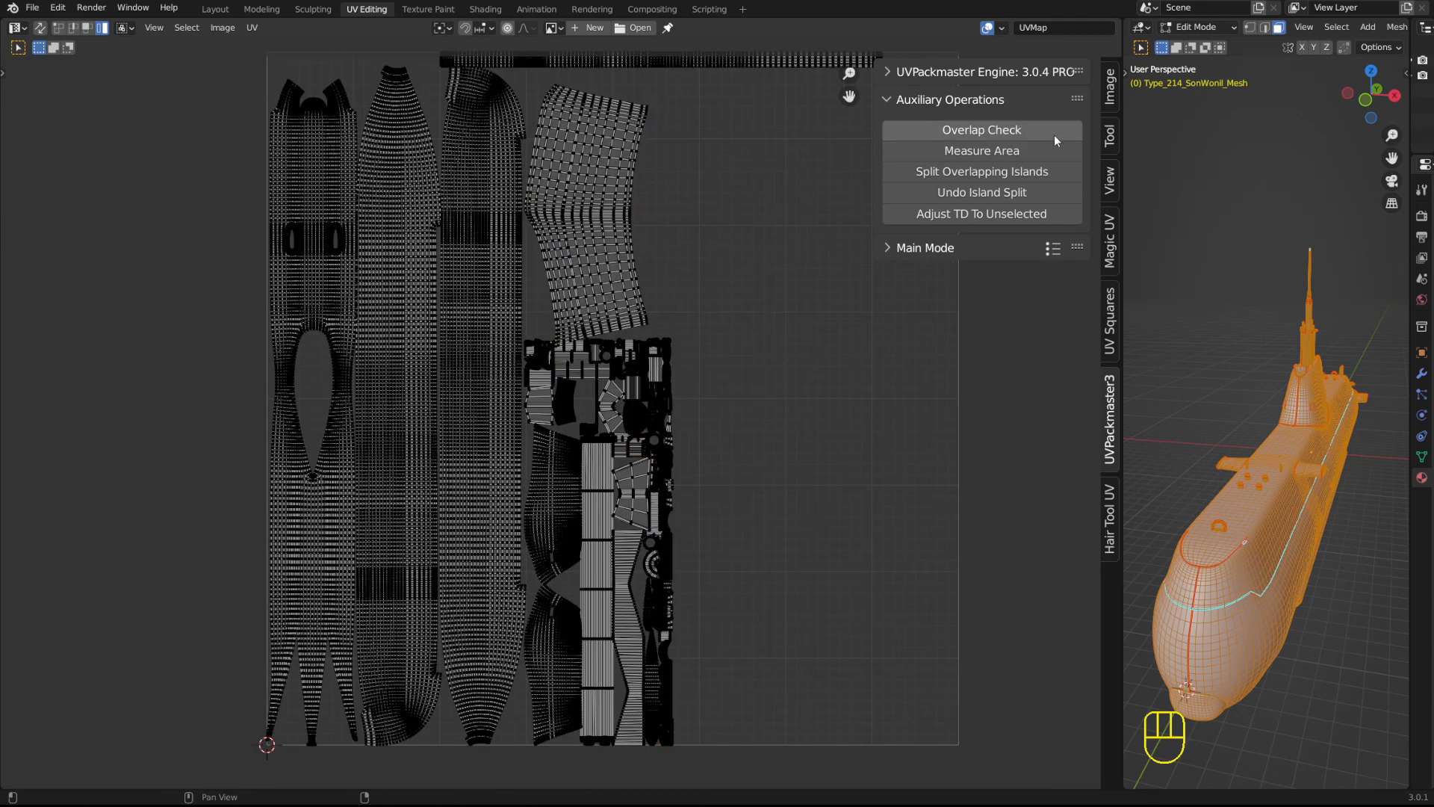
left_click(974, 152)
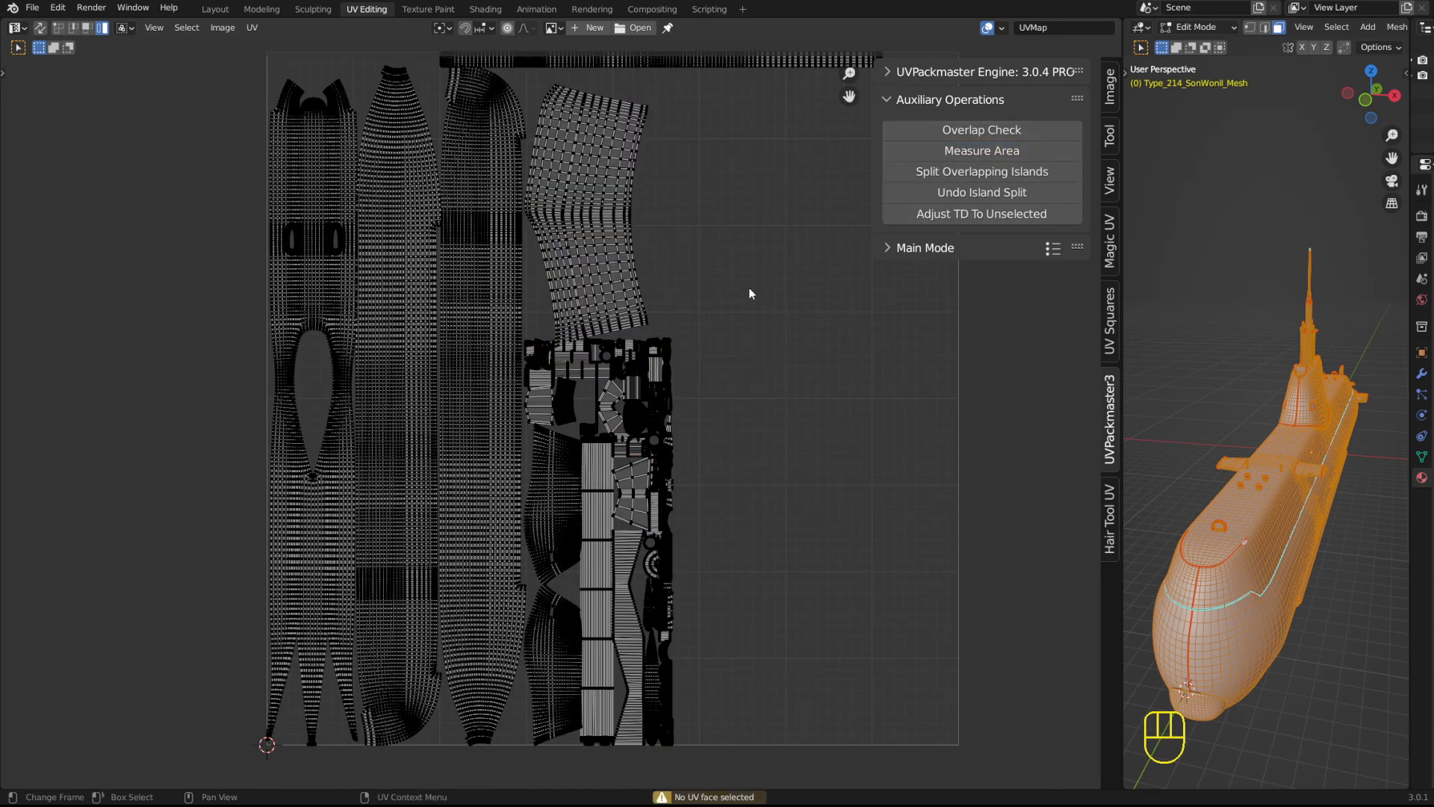
key("a")
left_click(968, 152)
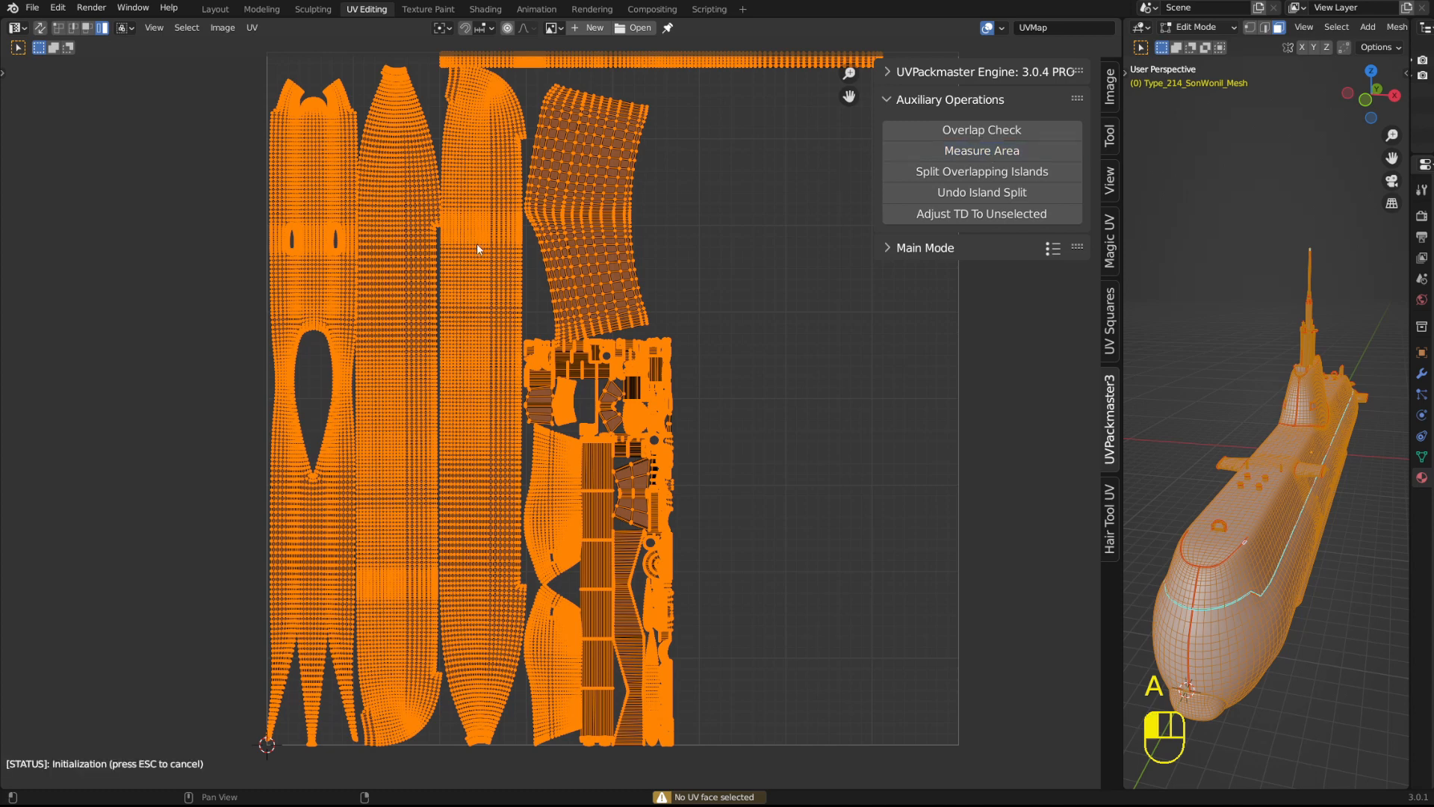
middle_click_drag(644, 230, 653, 248, "shift")
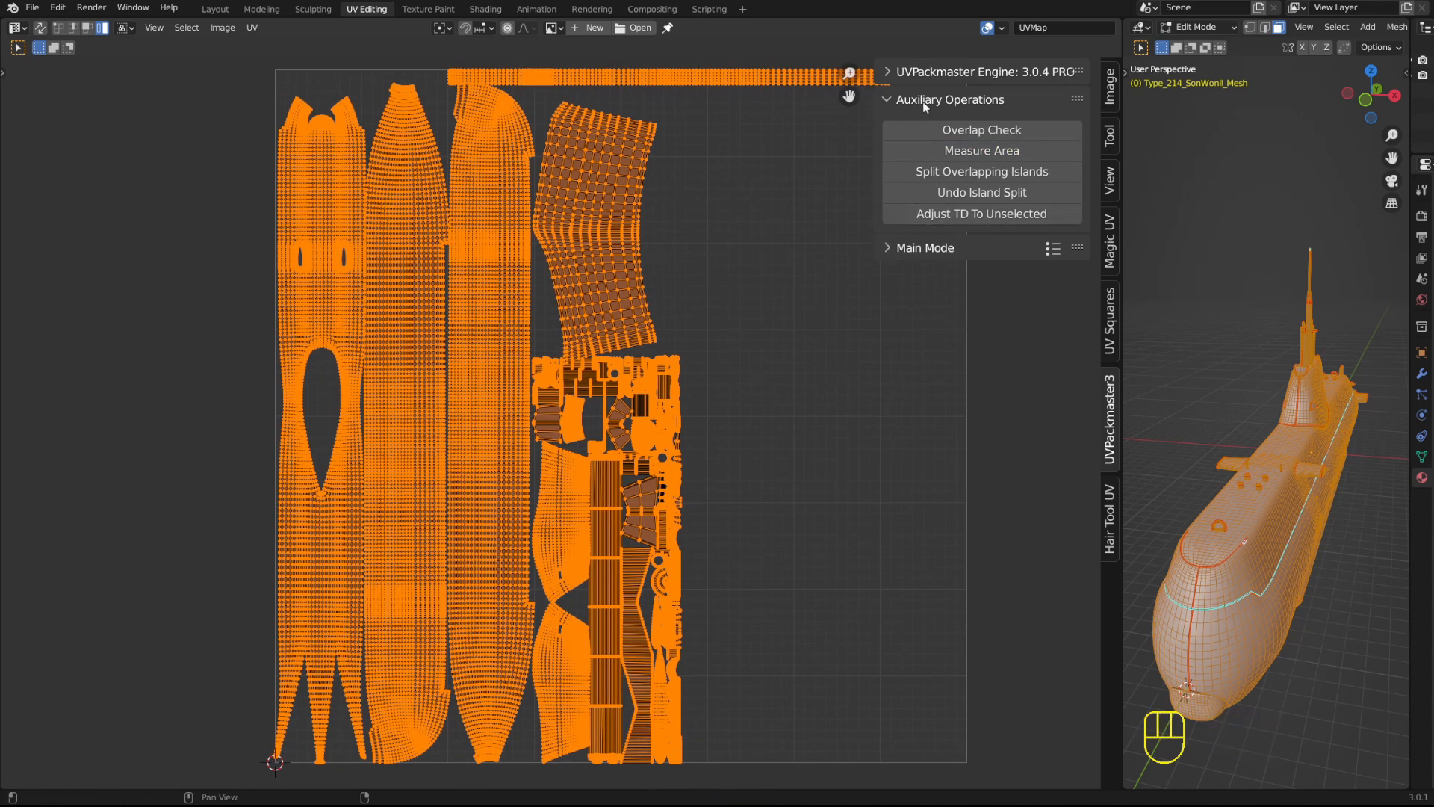
- Collapse the auxiliary operations, expand the main mode settings and choose Single Tile as the packing mode
left_click(887, 247)
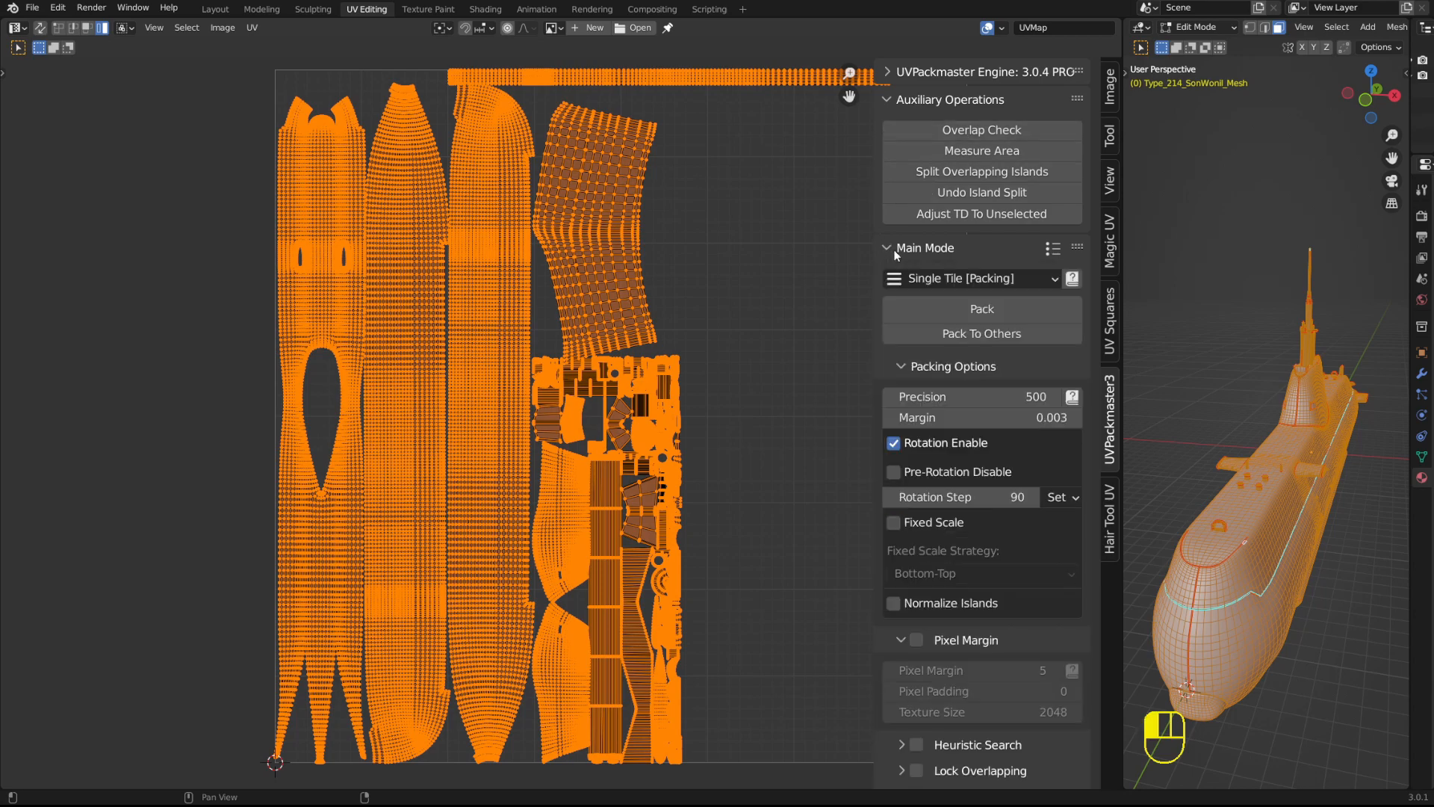
left_click(894, 99)
middle_click_drag(685, 415, 615, 365, "shift")
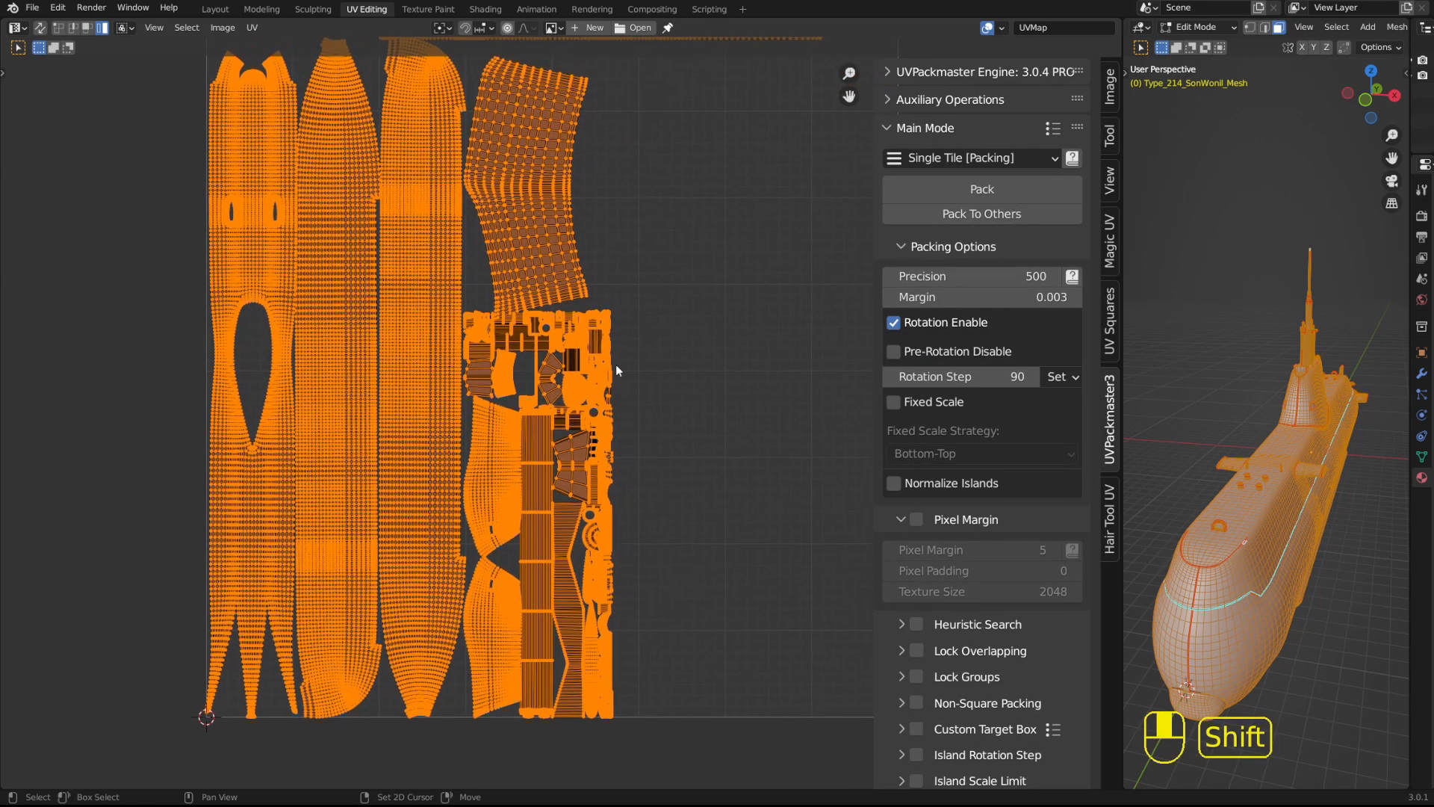
middle_click_drag(695, 326, 680, 339, "shift")
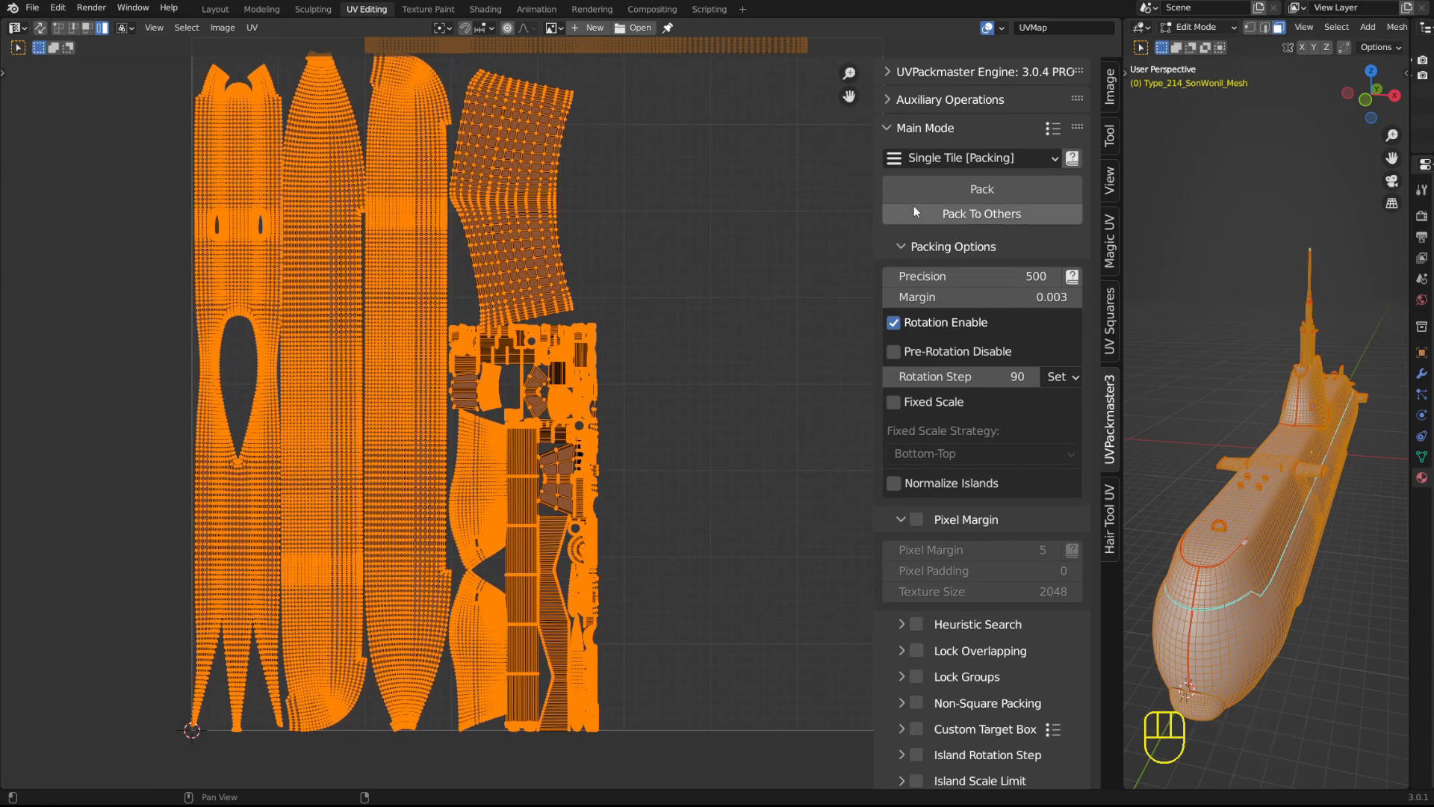
left_click(955, 160)
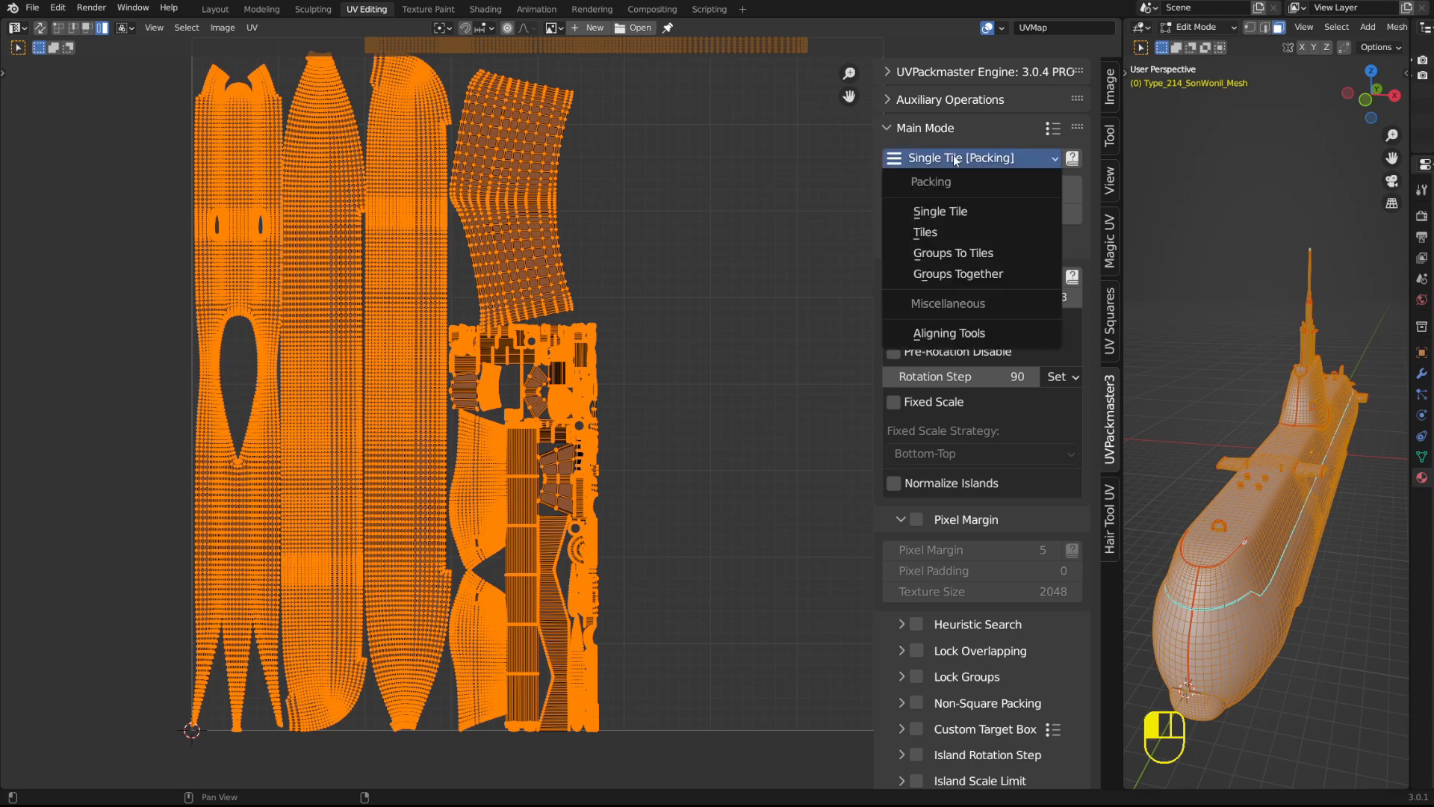
left_click(944, 212)
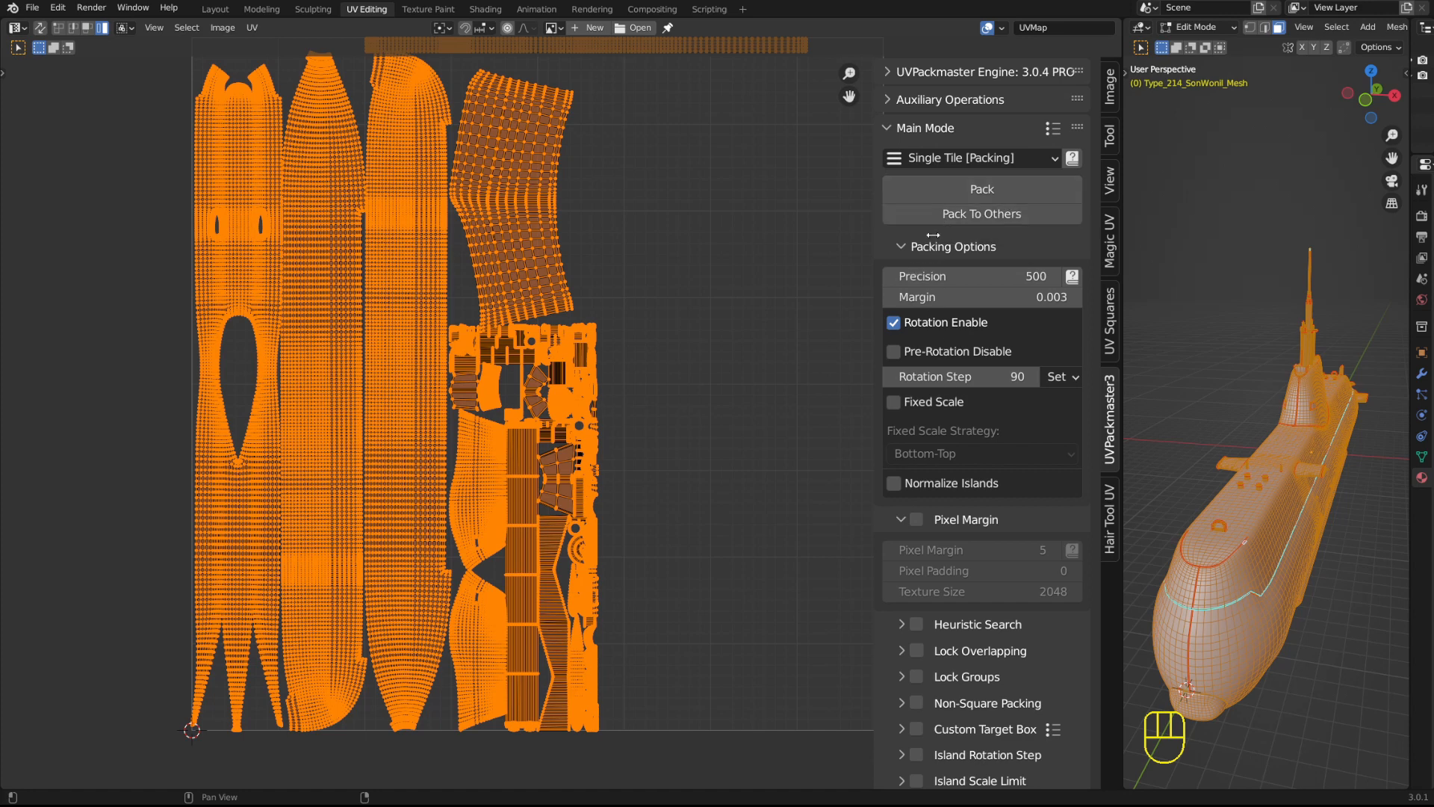
- Look through the remaining packing options, then clear the selection and select all UV islands again
scroll(953, 433, "down", 2)
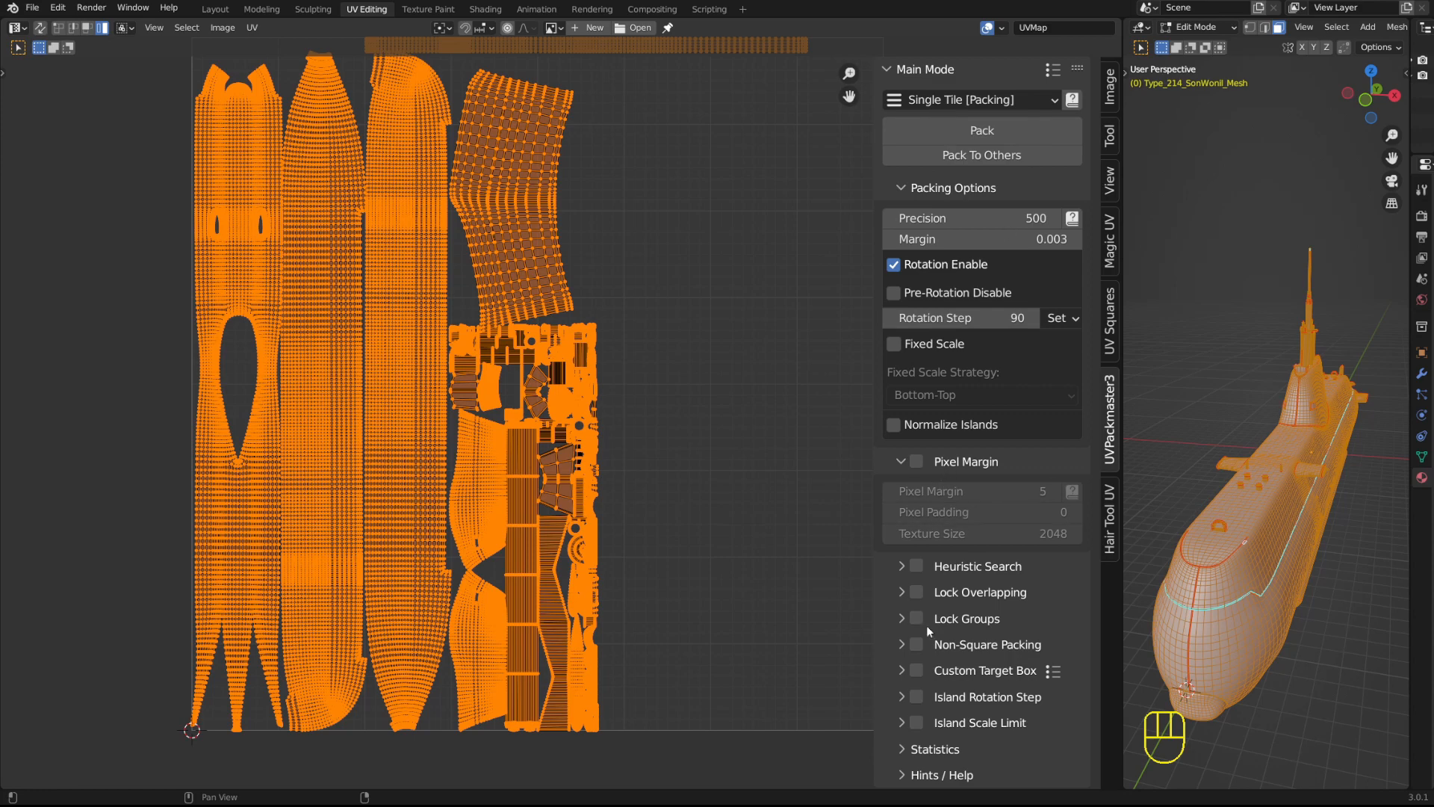
key("shift")
middle_click_drag(812, 362, 789, 402, "shift")
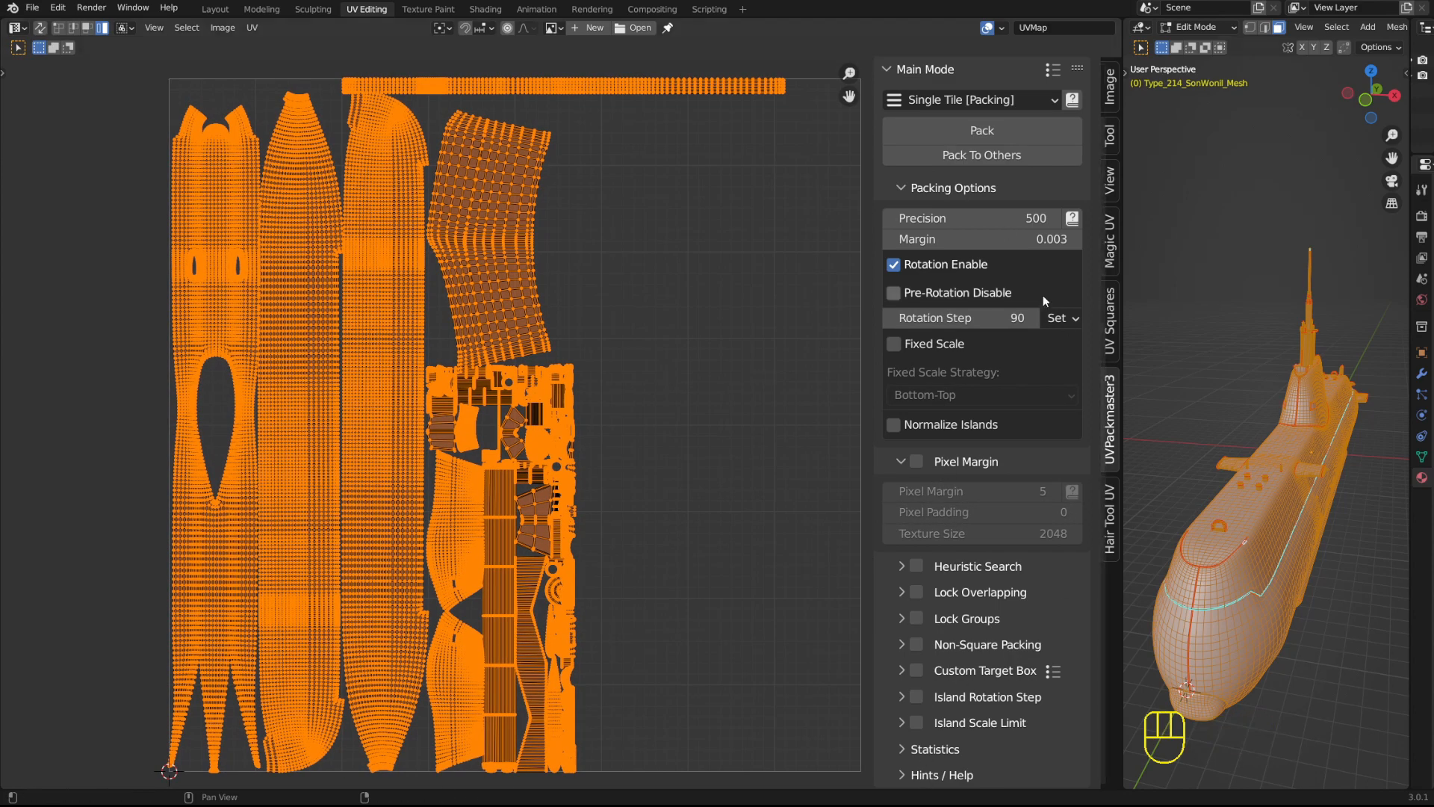
left_click(691, 344)
key("a")
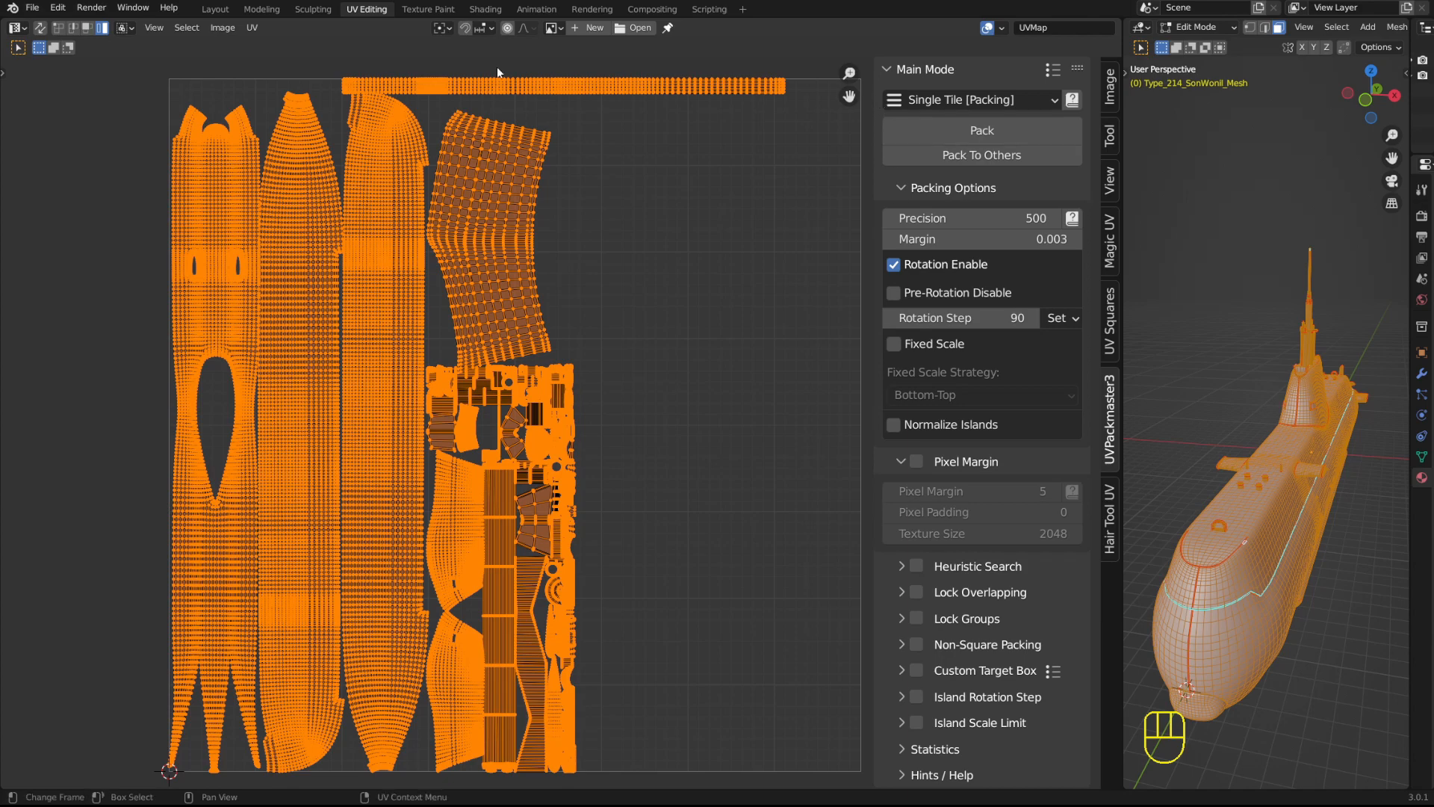
middle_click_drag(674, 455, 548, 445, "shift")
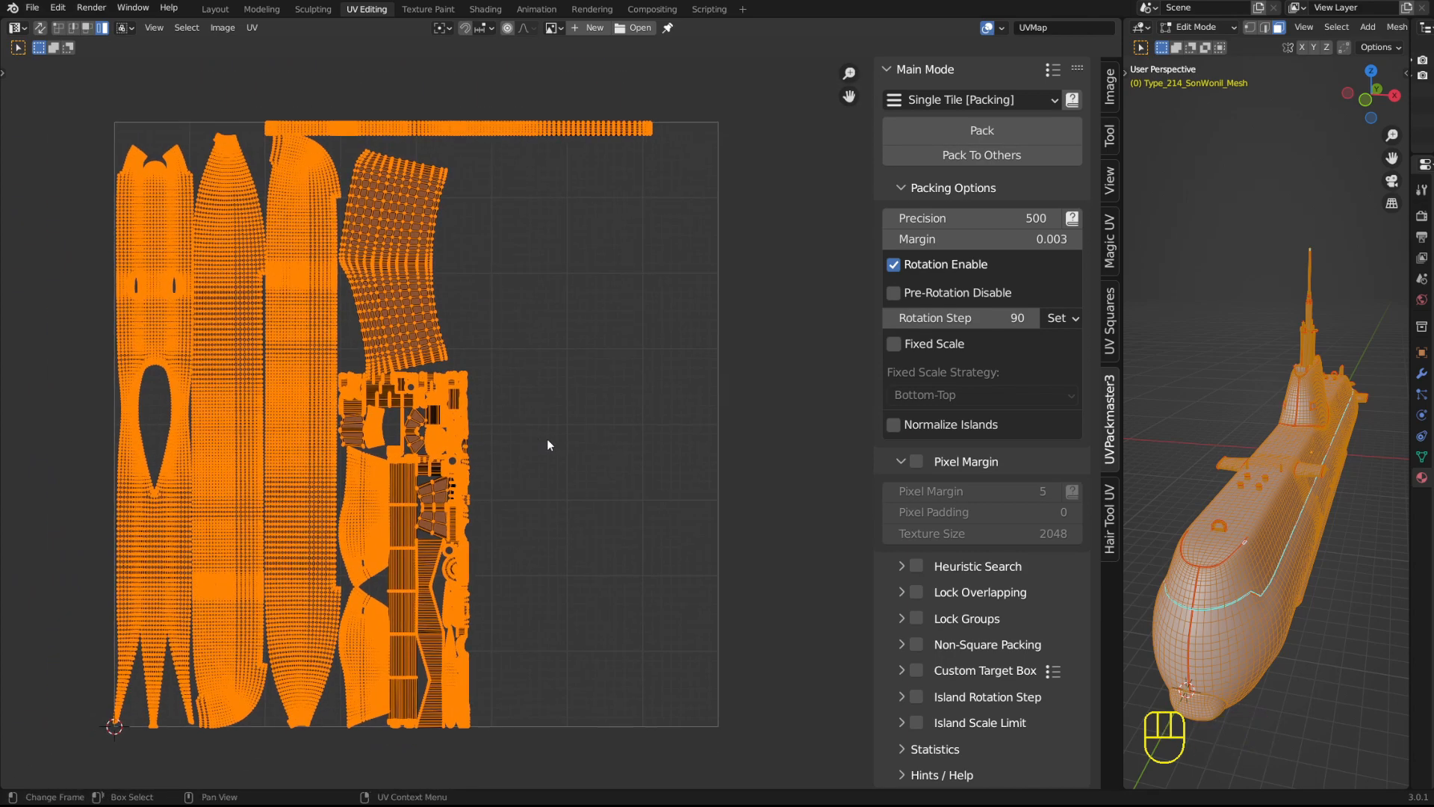
- Pack all selected UV islands with the Single Tile mode at precision 500 and margin 0.003
middle_click_drag(552, 142, 573, 136, "shift")
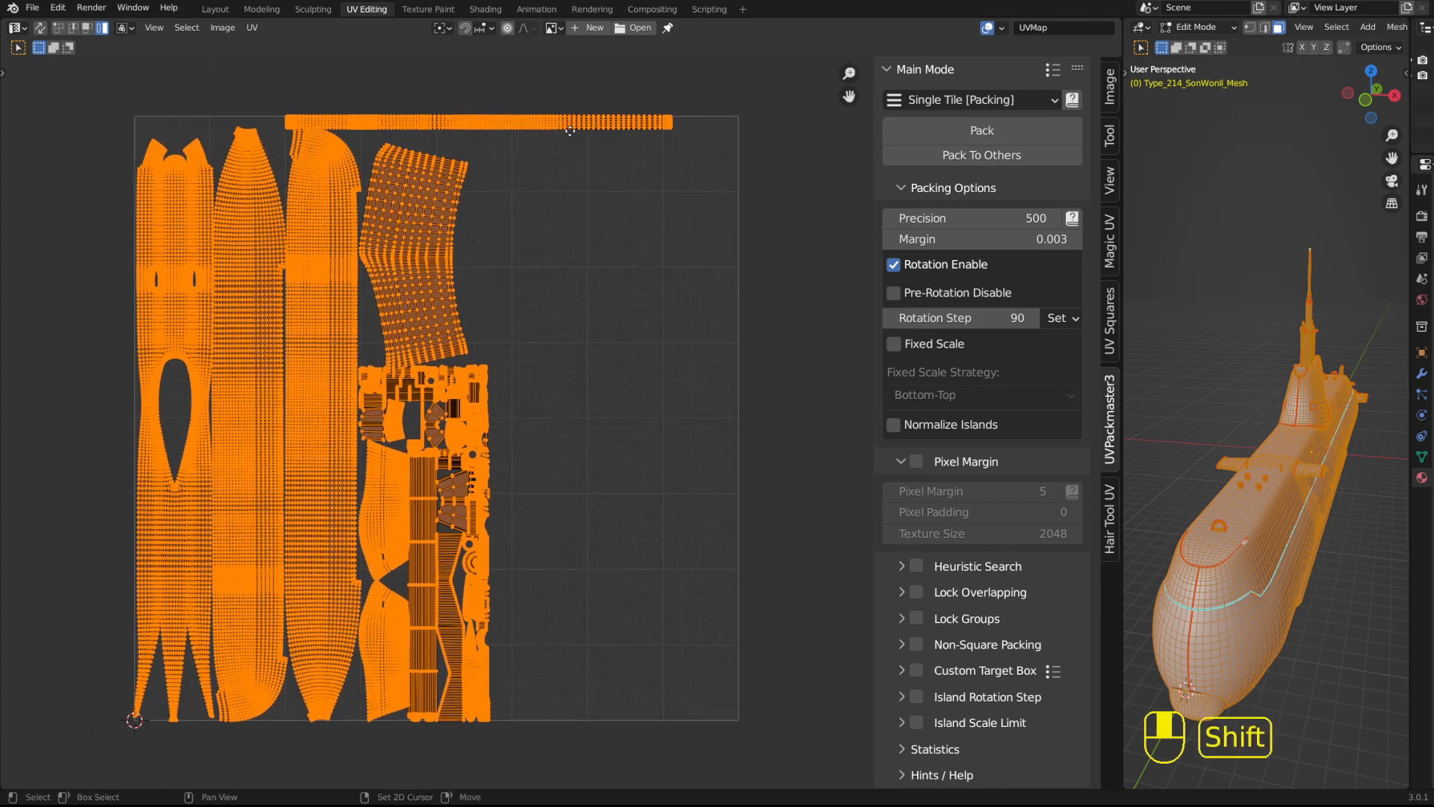
middle_click_drag(624, 212, 508, 232, "shift")
scroll(621, 216, "down", 1)
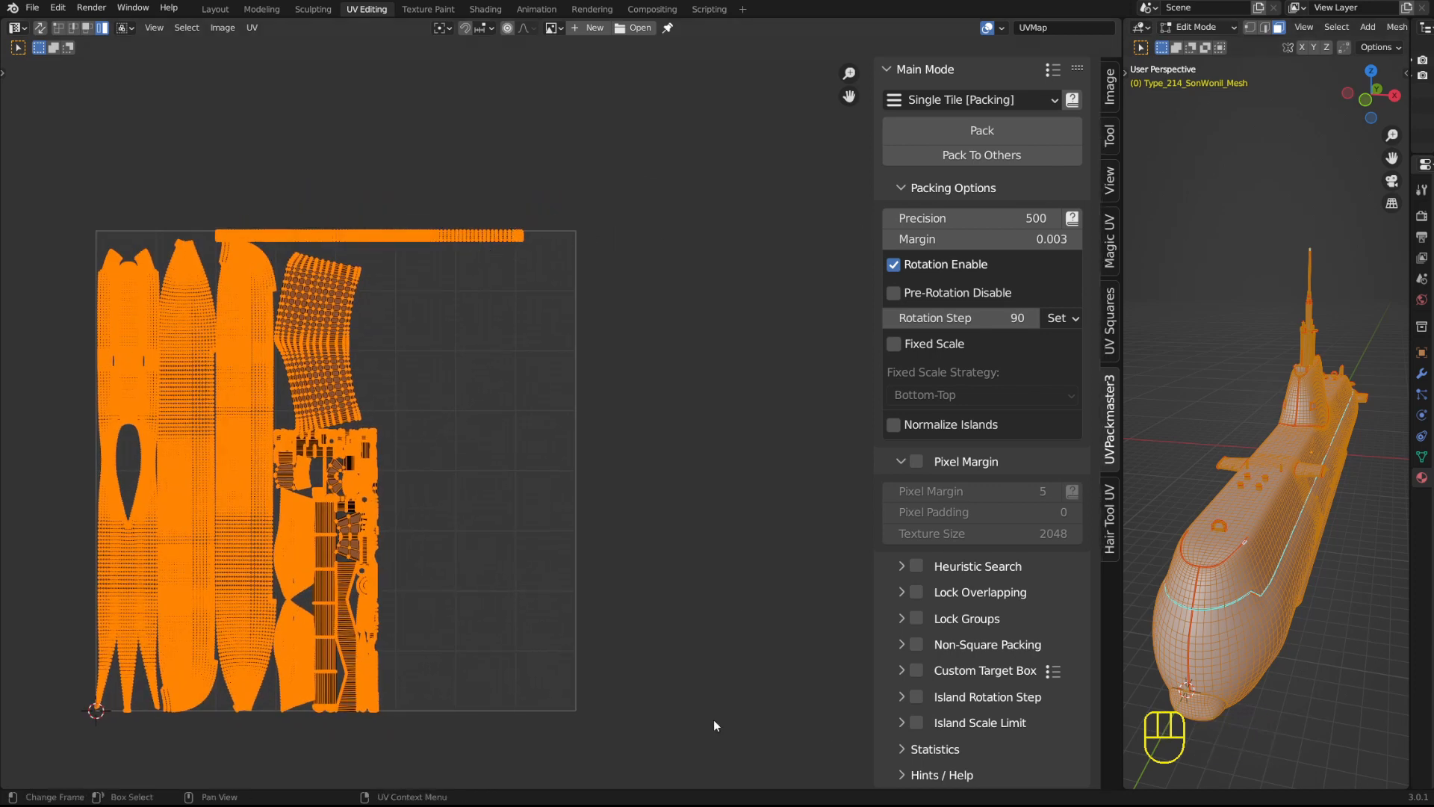
middle_click_drag(690, 711, 349, 633, "shift")
middle_click_drag(338, 378, 430, 382, "shift")
scroll(559, 351, "up", 2)
middle_click_drag(579, 279, 595, 329, "ctrl")
middle_click_drag(551, 372, 578, 358, "ctrl")
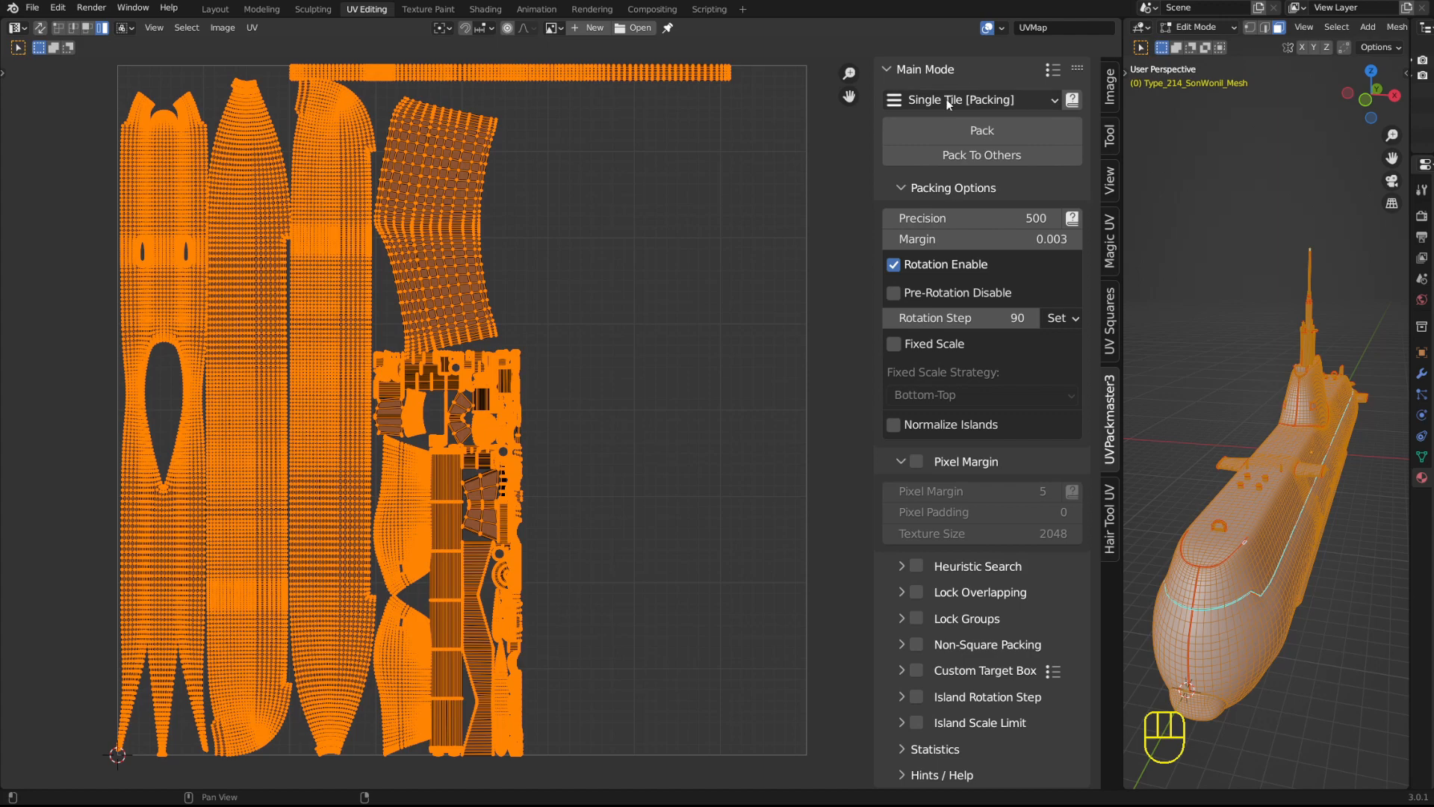
left_click(917, 125)
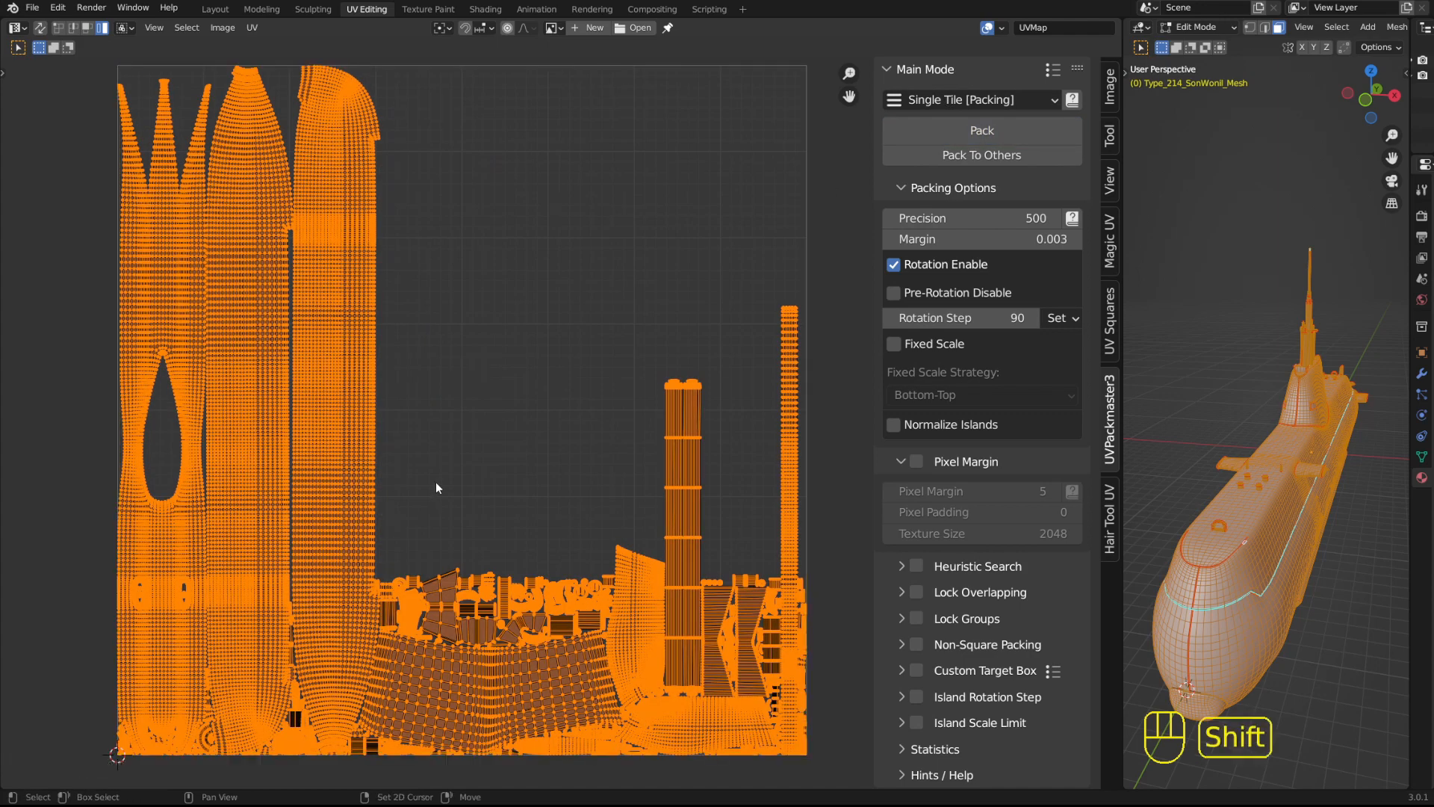
- Examine the packed layout up close for the gaps between islands, and view the submarine model from another angle
middle_click_drag(449, 494, 449, 422, "shift")
scroll(525, 432, "up", 6)
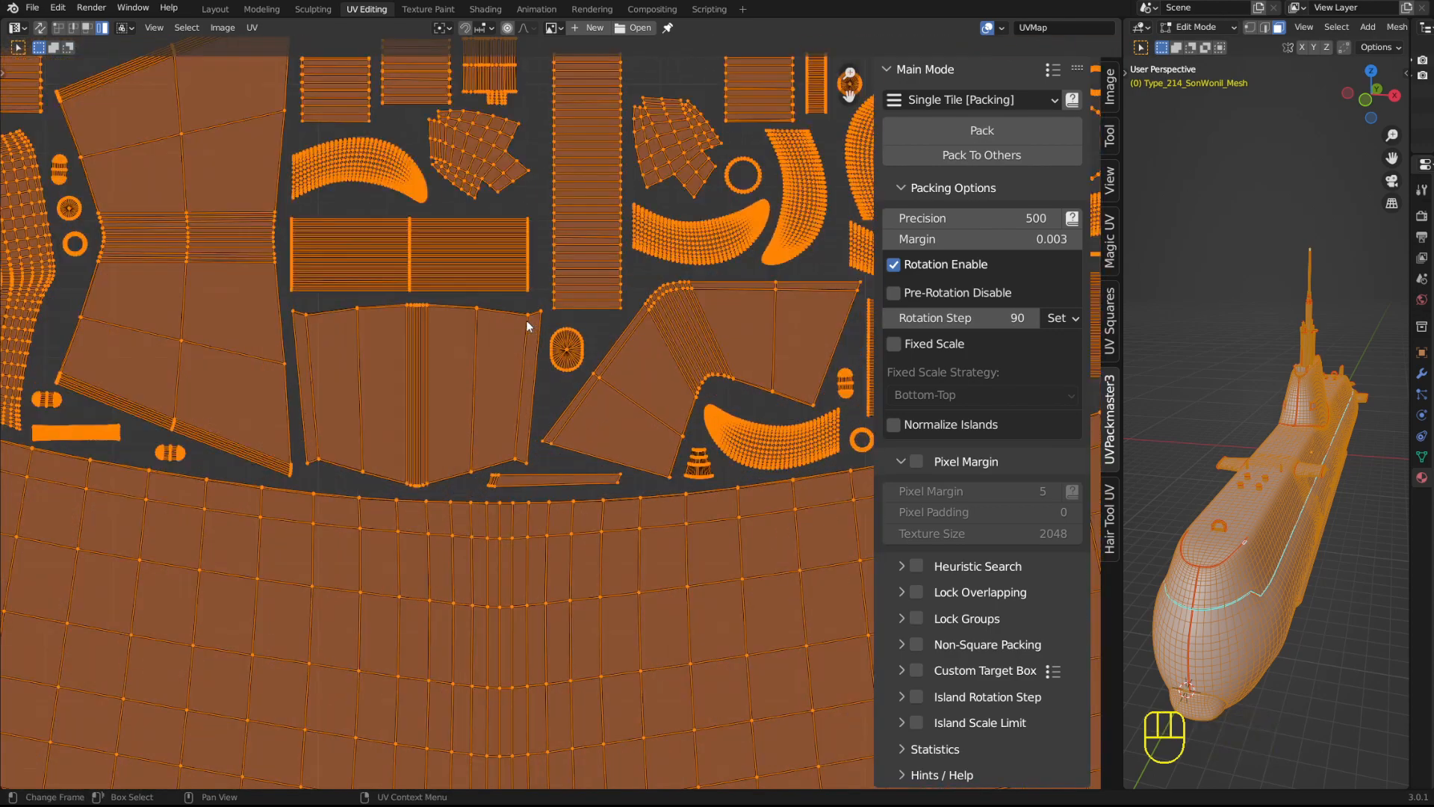
middle_click_drag(528, 320, 514, 279, "shift")
scroll(514, 279, "up", 5)
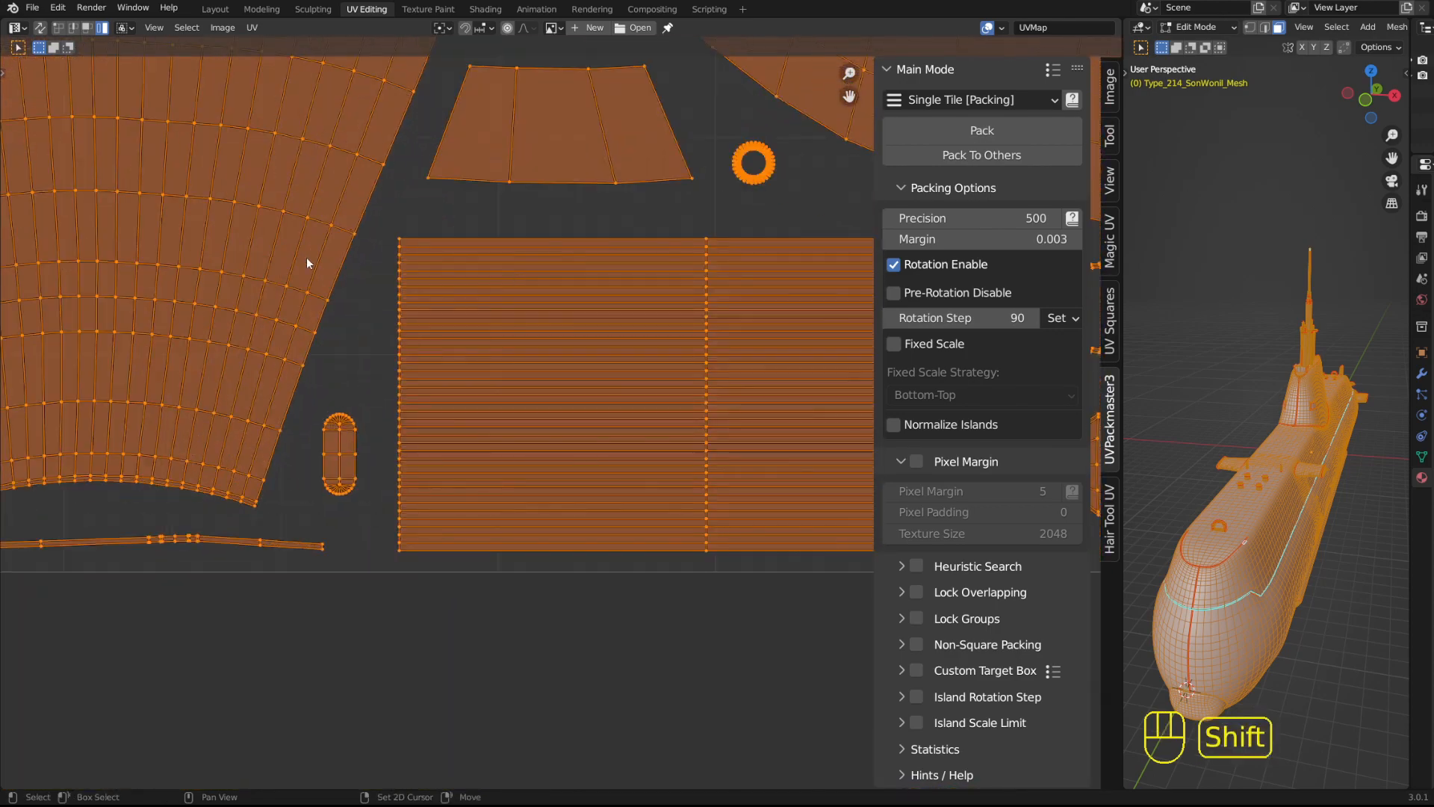
middle_click_drag(307, 262, 751, 725, "shift")
scroll(387, 520, "down", 4)
scroll(392, 410, "down", 2)
middle_click_drag(415, 367, 449, 122, "shift")
scroll(576, 375, "down", 5)
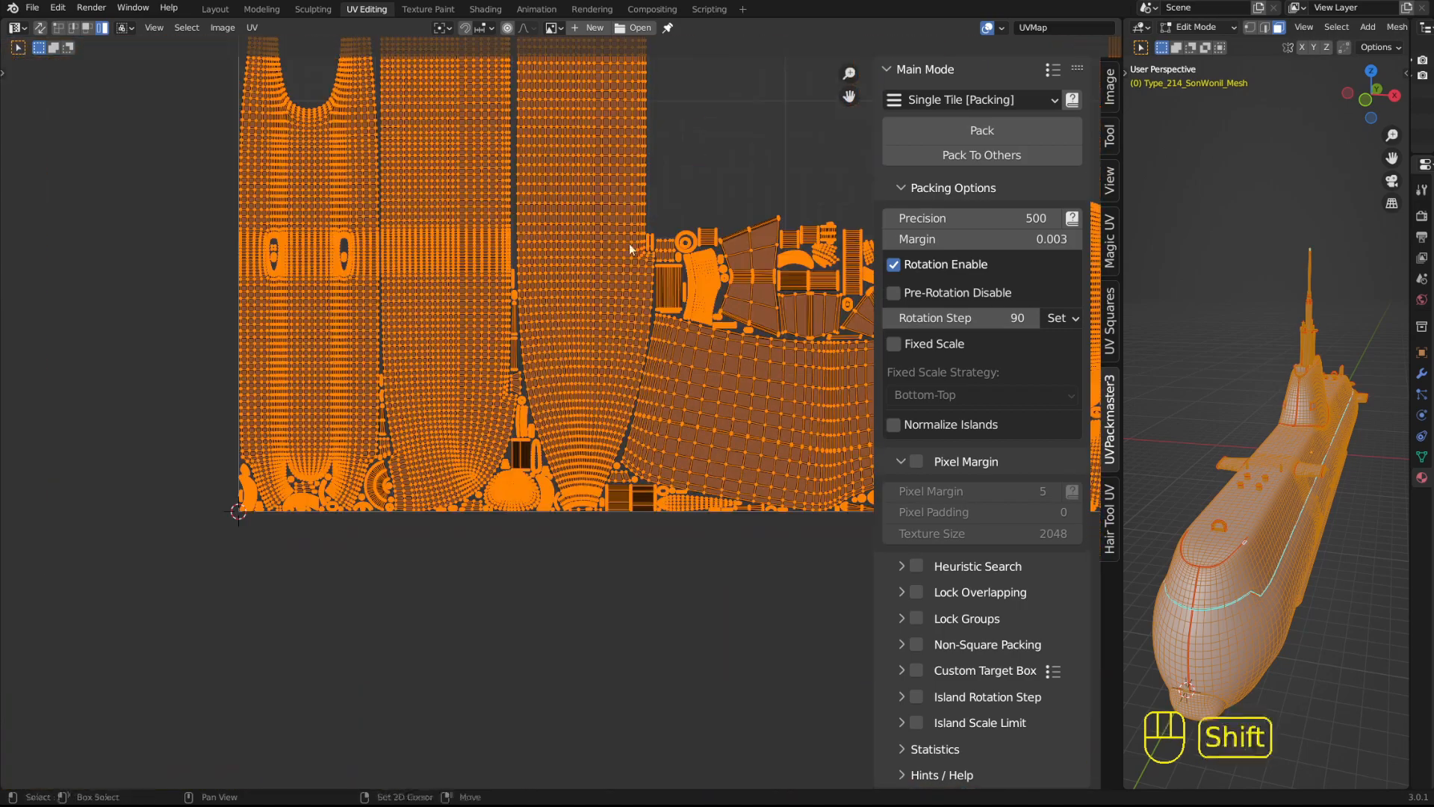
middle_click_drag(631, 250, 424, 551, "shift")
scroll(424, 550, "down", 2)
middle_click_drag(1281, 470, 1217, 594)
mouse_move(1219, 490)
middle_mouse_down()
mouse_move(1197, 520)
mouse_move(1216, 483)
middle_mouse_up()
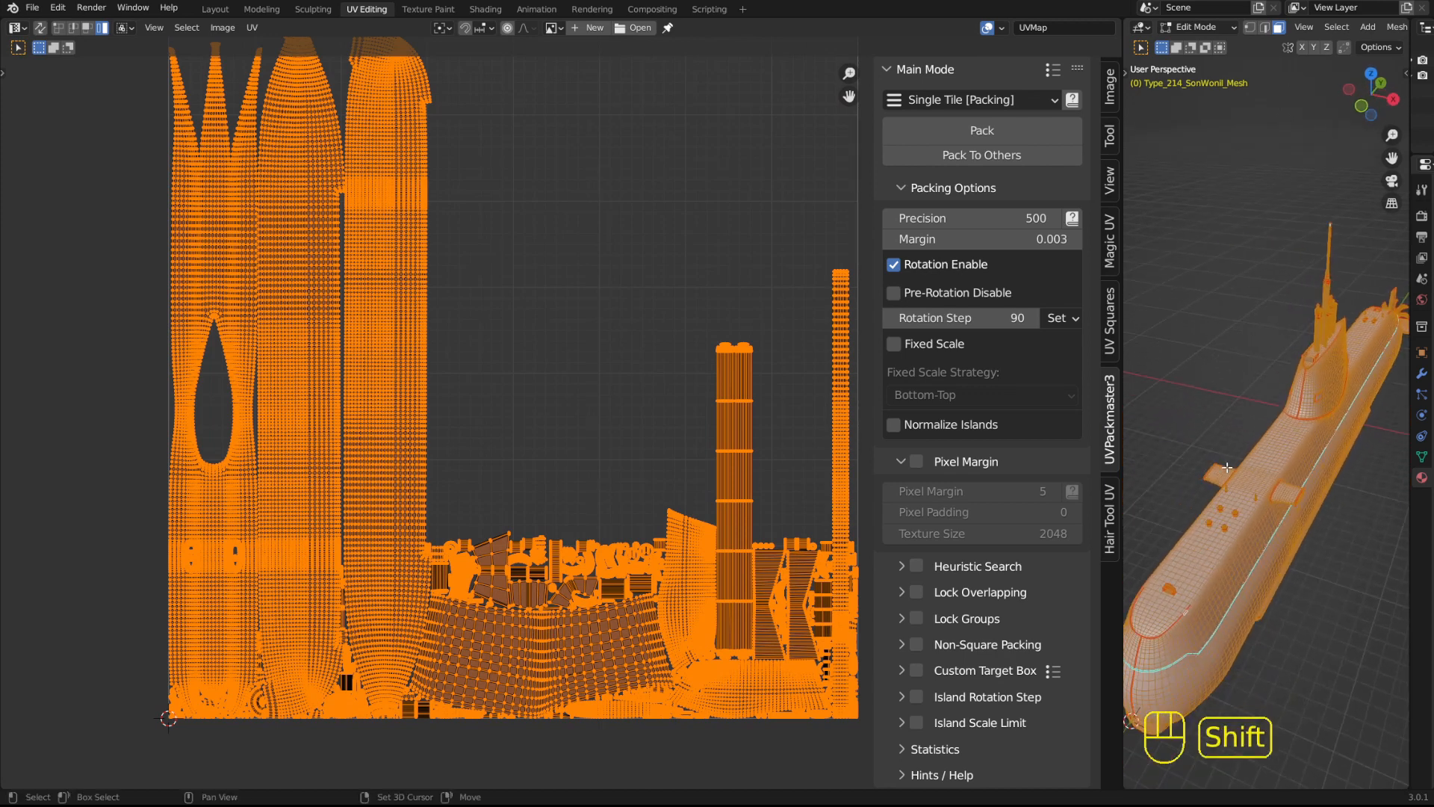
middle_click_drag(538, 288, 509, 367, "shift")
scroll(508, 367, "down", 1)
scroll(334, 275, "up", 1)
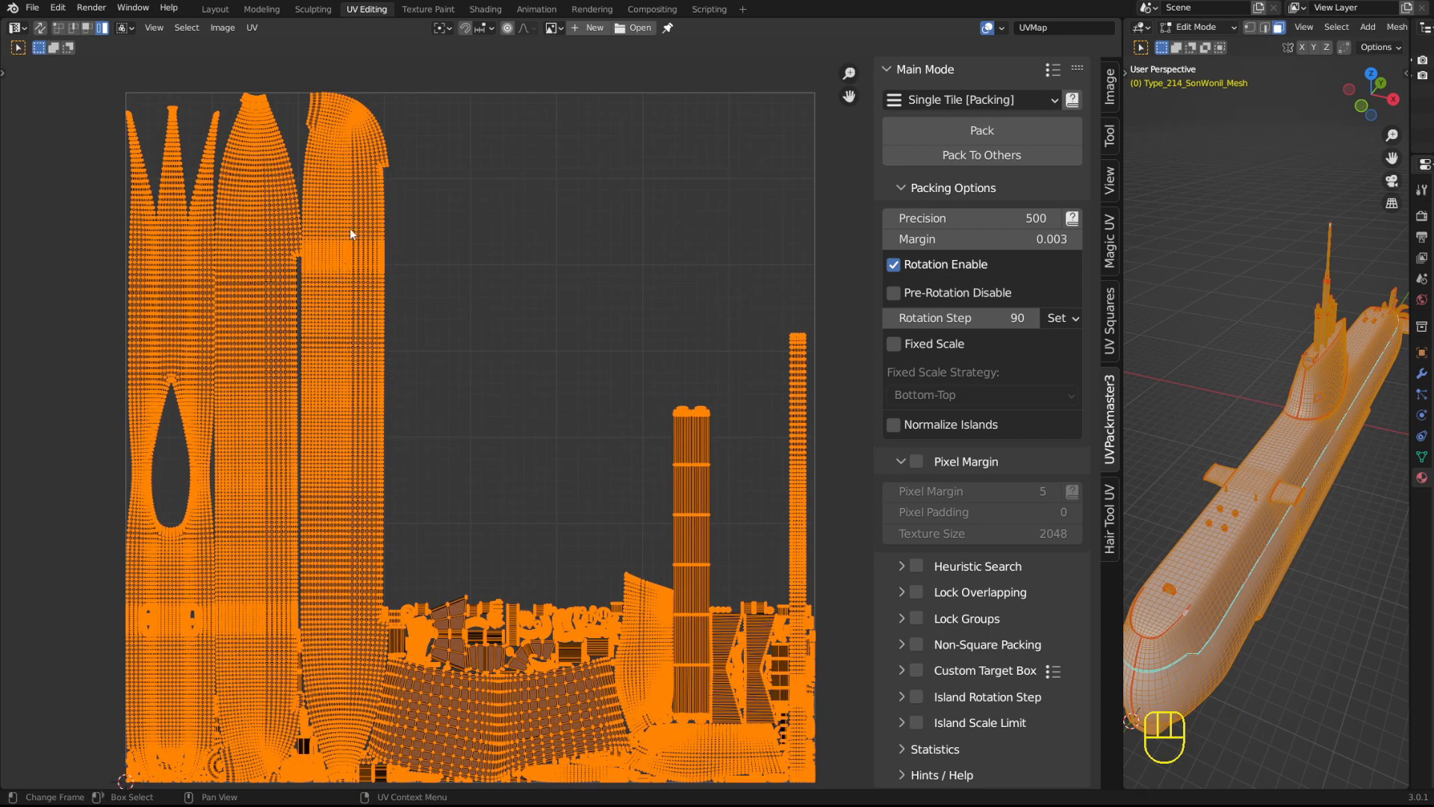
- Select the long hull islands one after another, ending with the third, and inspect how they fill the tile's height
left_click(349, 227)
left_click(180, 257)
left_click(327, 266)
scroll(441, 425, "down", 3, "shift")
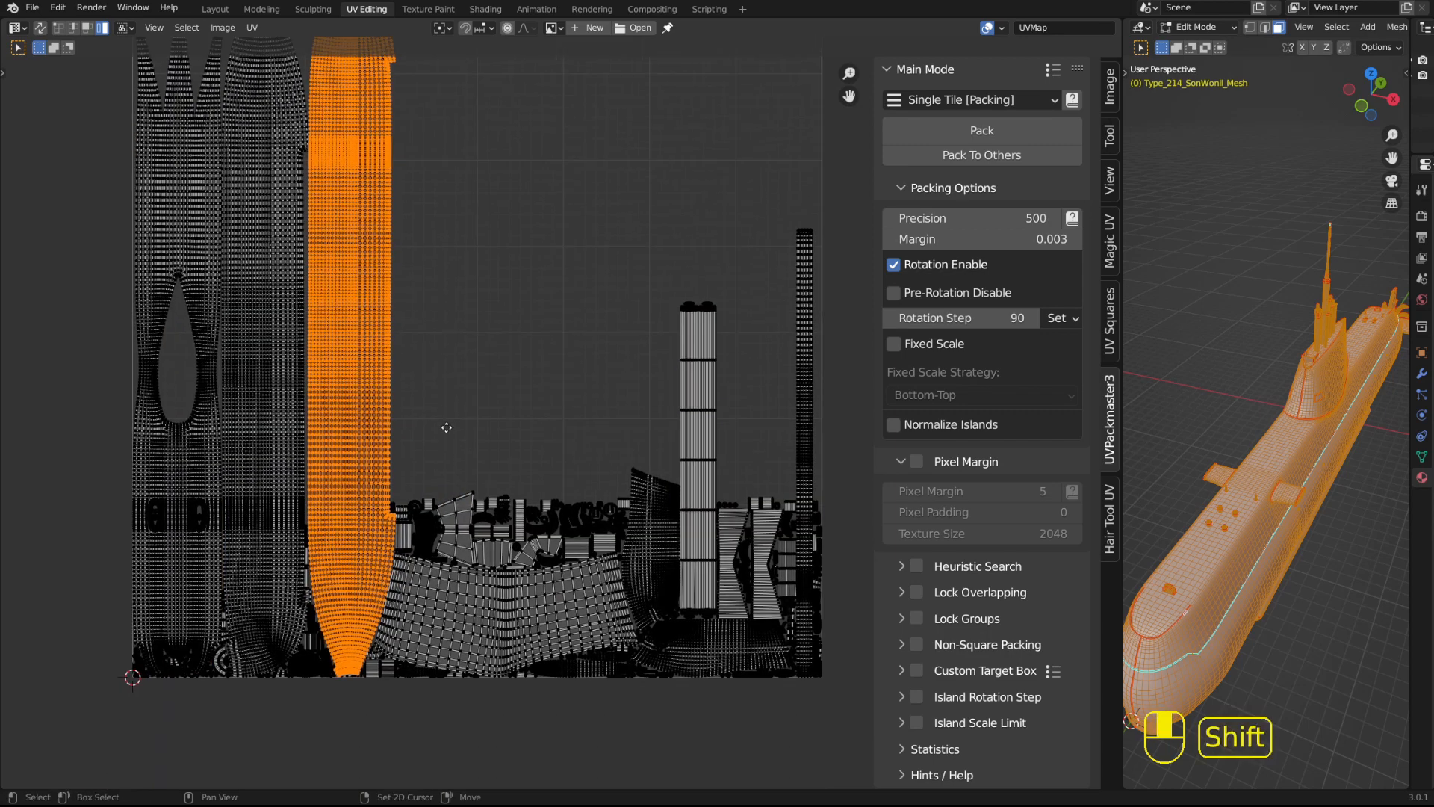
scroll(374, 259, "up", 3, "shift")
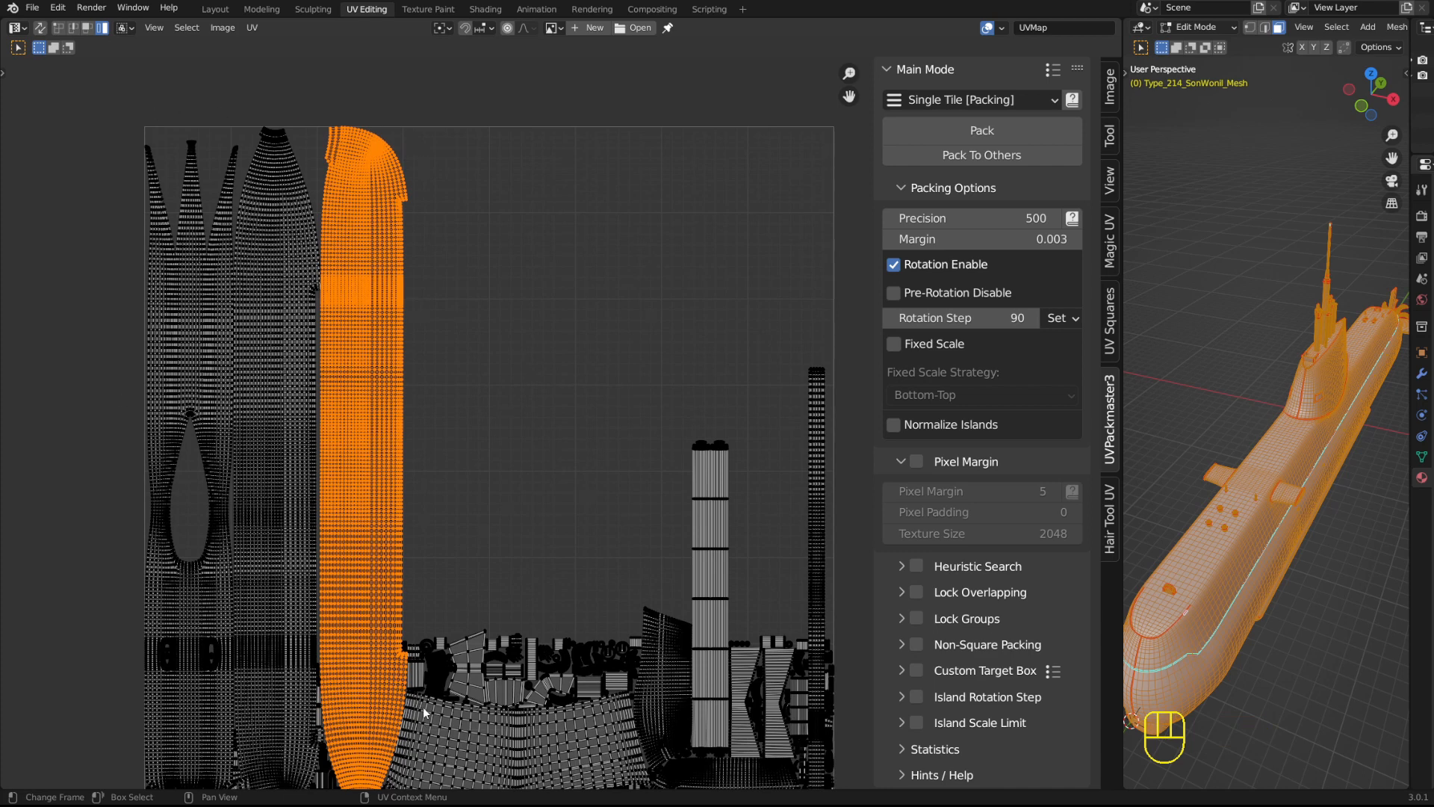
middle_click_drag(356, 356, 326, 270, "shift")
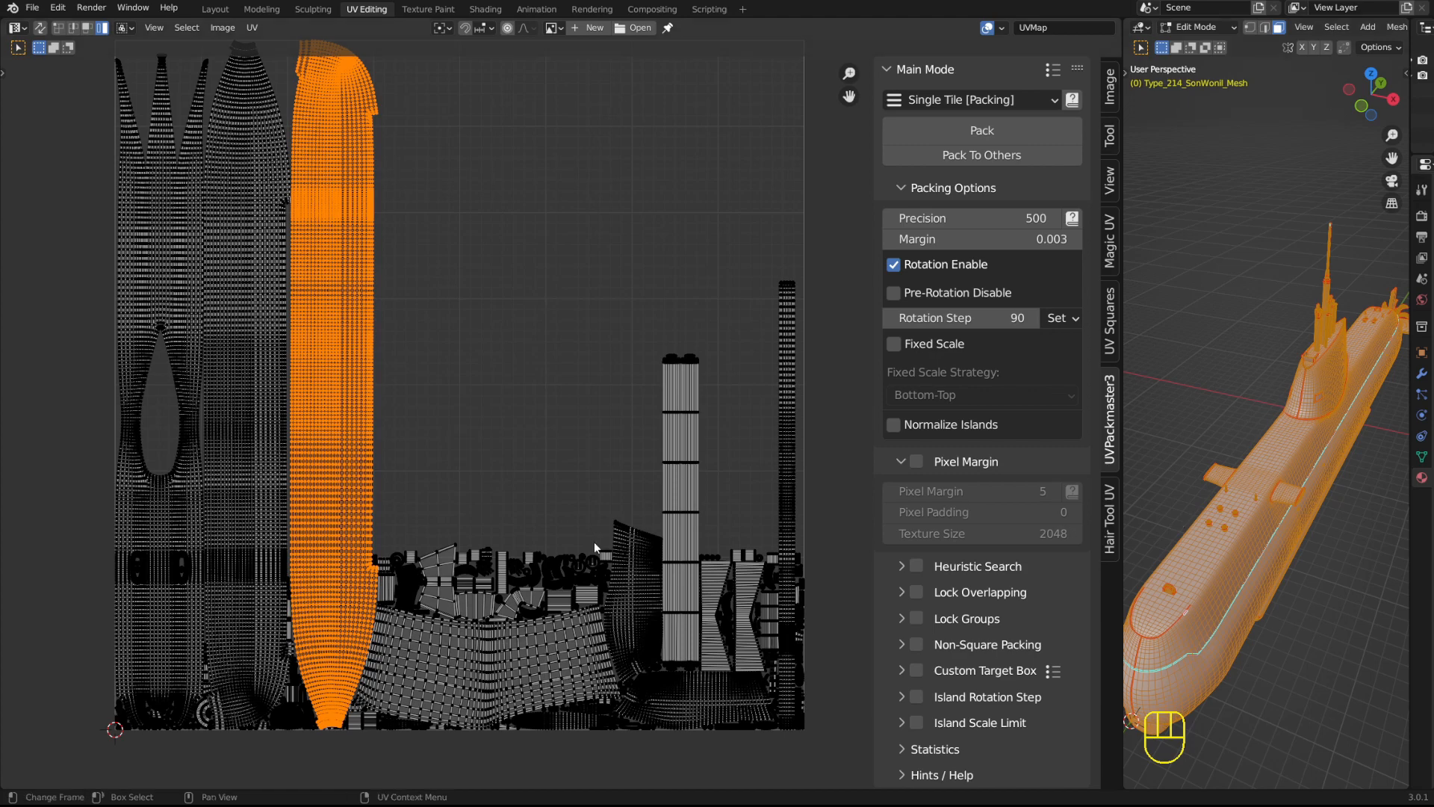
- Select all UV islands and unwrap them again
key("a")
key("u")
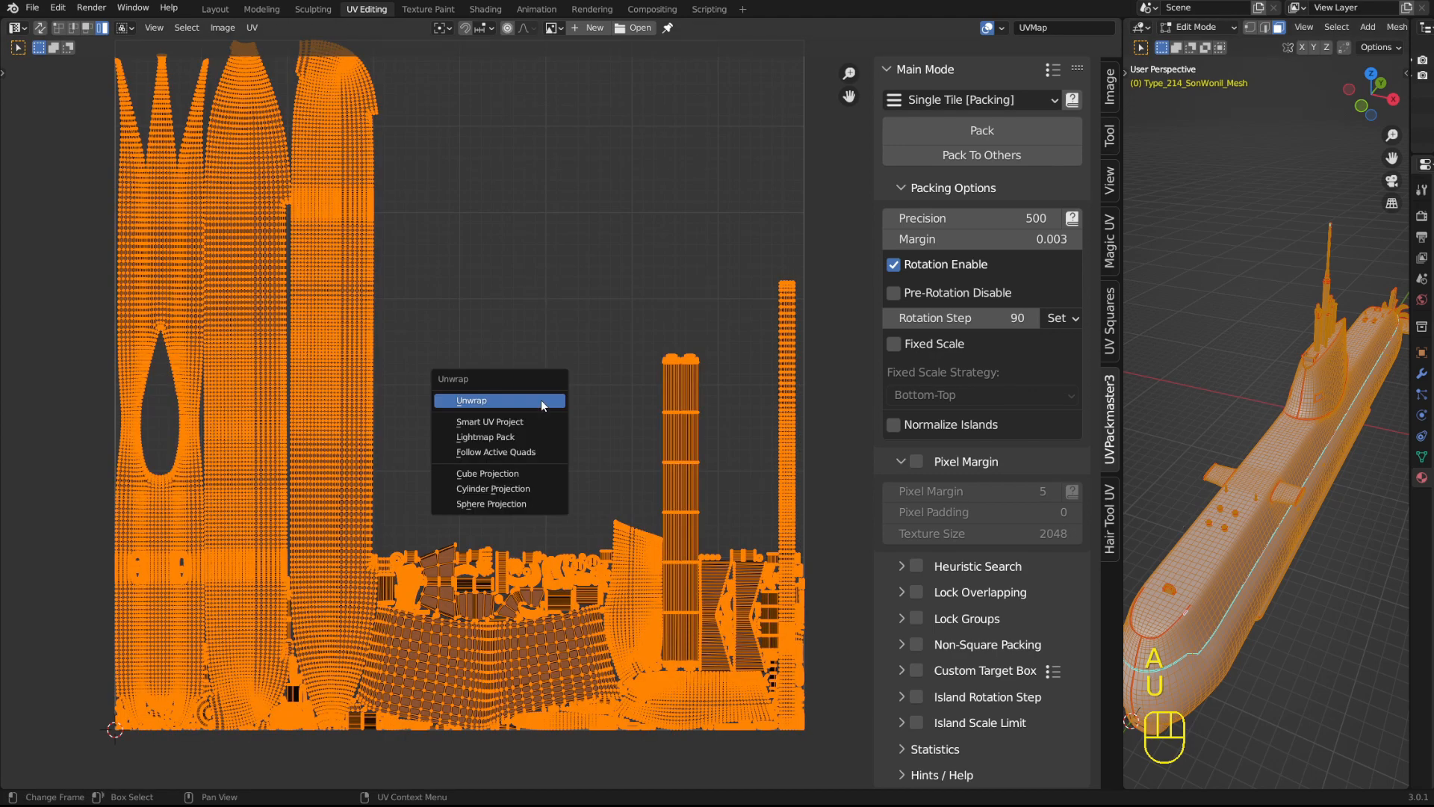
key("Return")
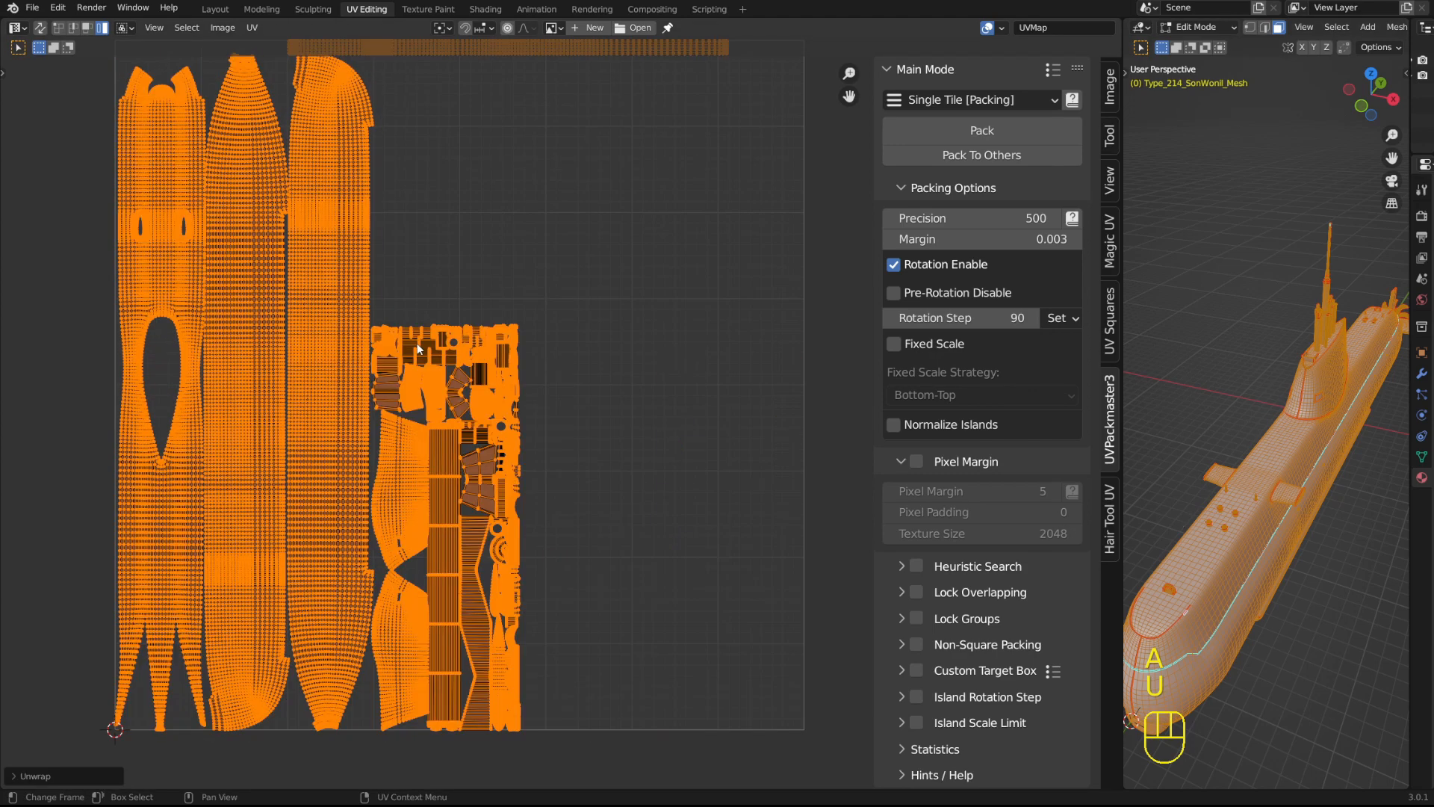
- Keep all the freshly unwrapped islands selected and pack them into the single tile
scroll(627, 299, "down", 1)
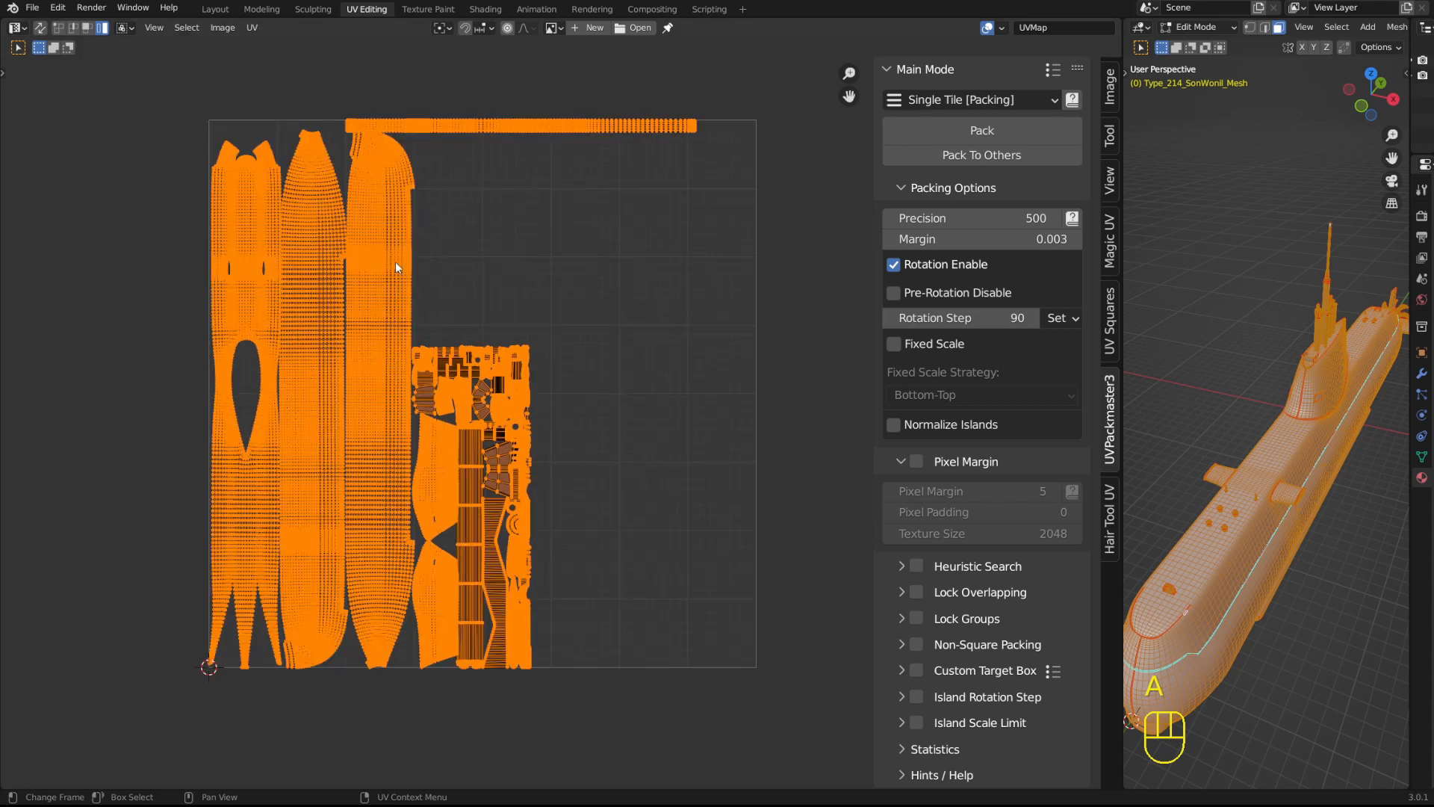
key("a")
middle_click_drag(571, 212, 592, 253)
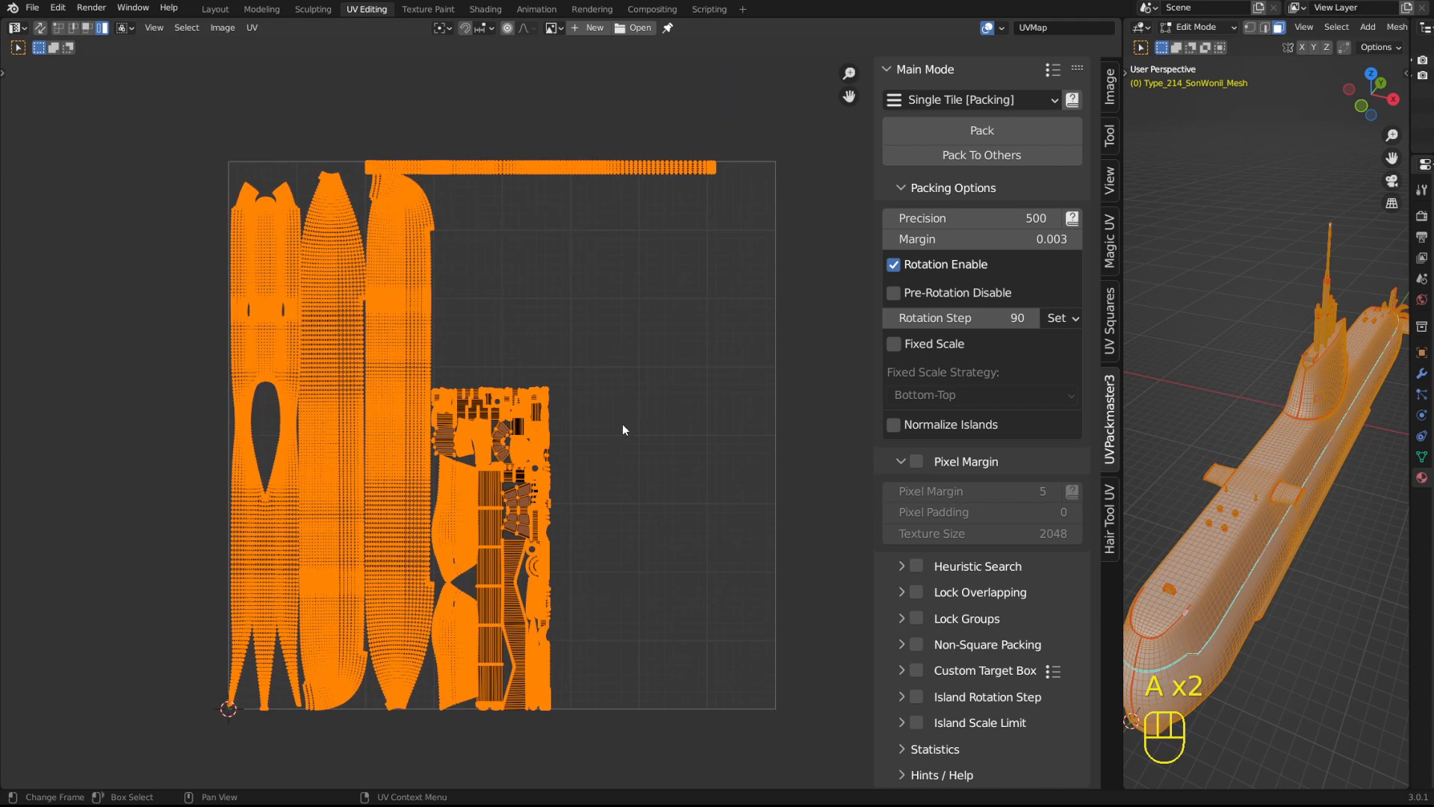
left_click(1001, 132)
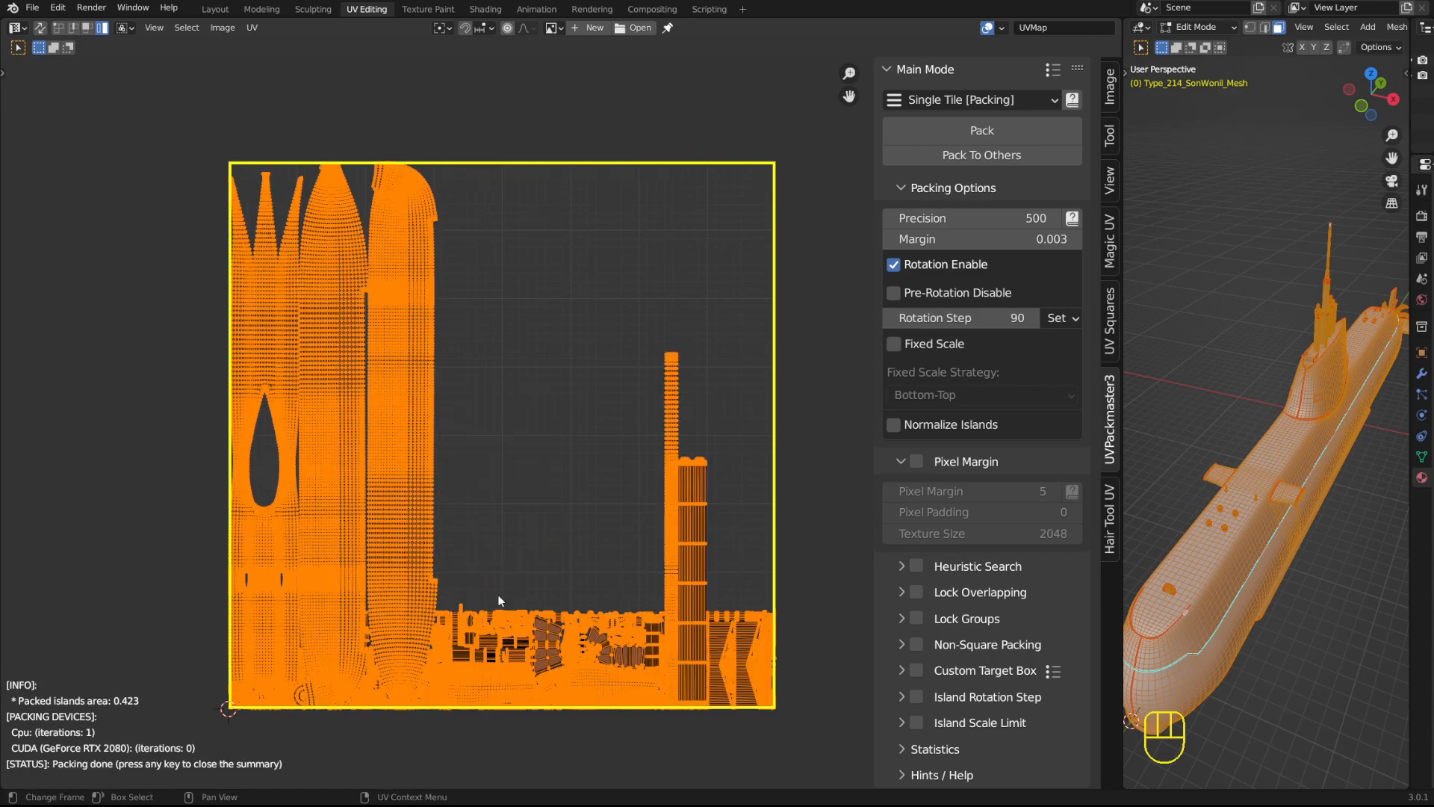
- Dismiss the packing summary, clear the selection and inspect the spacing between the small packed islands up close
key("shift")
scroll(535, 387, "up", 6)
left_click(535, 387)
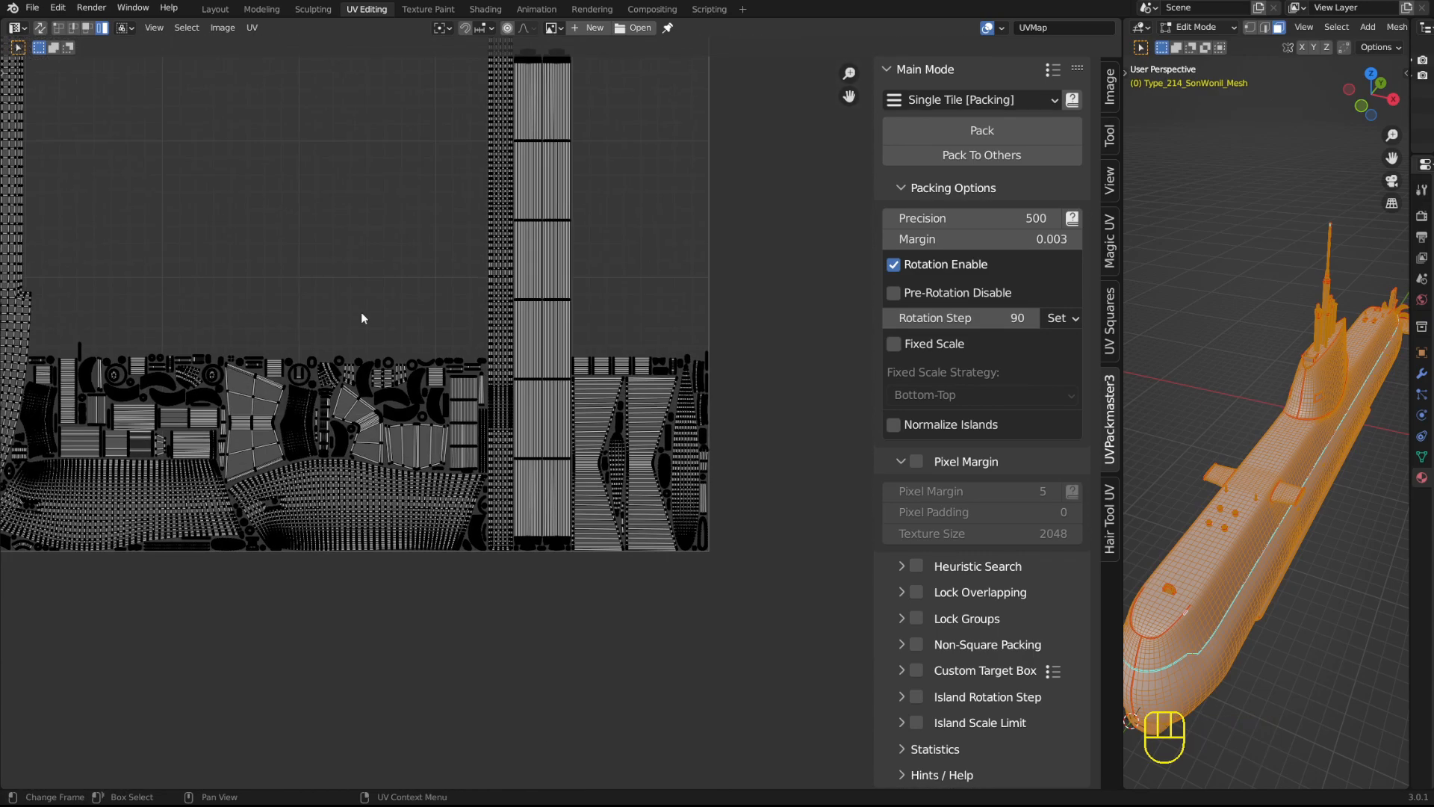
scroll(559, 420, "up", 8)
middle_click_drag(665, 344, 520, 449, "shift")
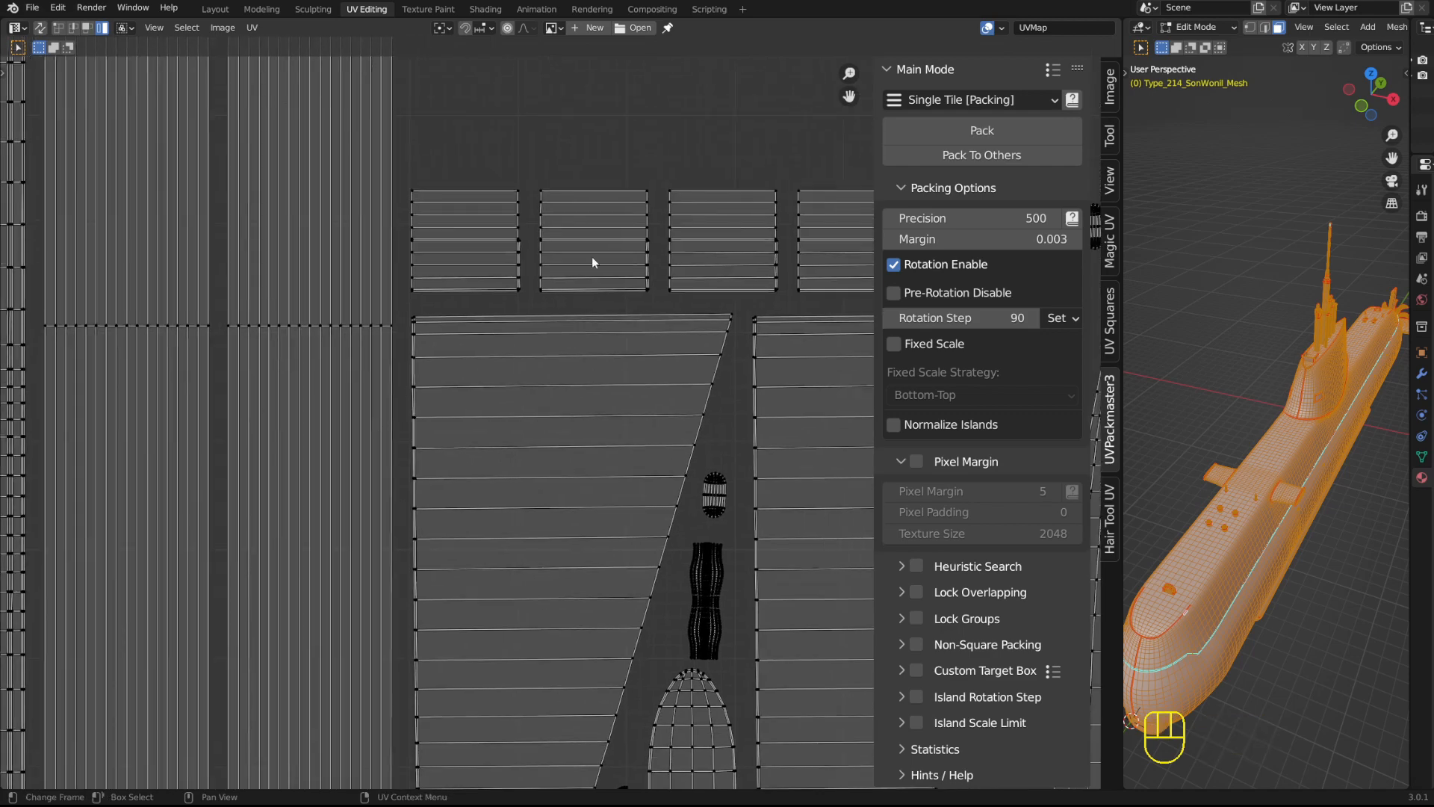
middle_click_drag(589, 215, 617, 341, "shift")
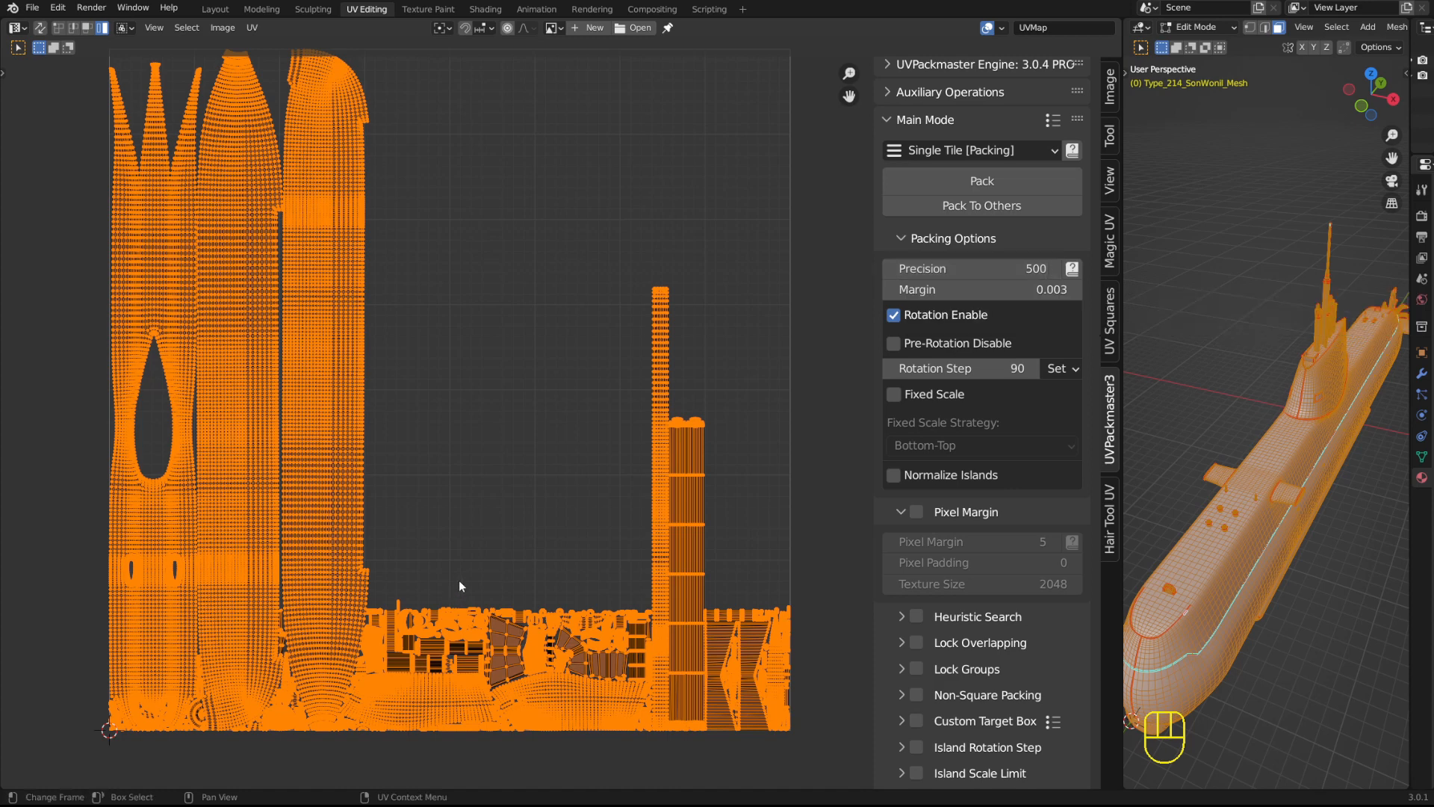
- Set the packing precision to 800 and repack all the islands
left_click(981, 275)
type("800")
key("Return")
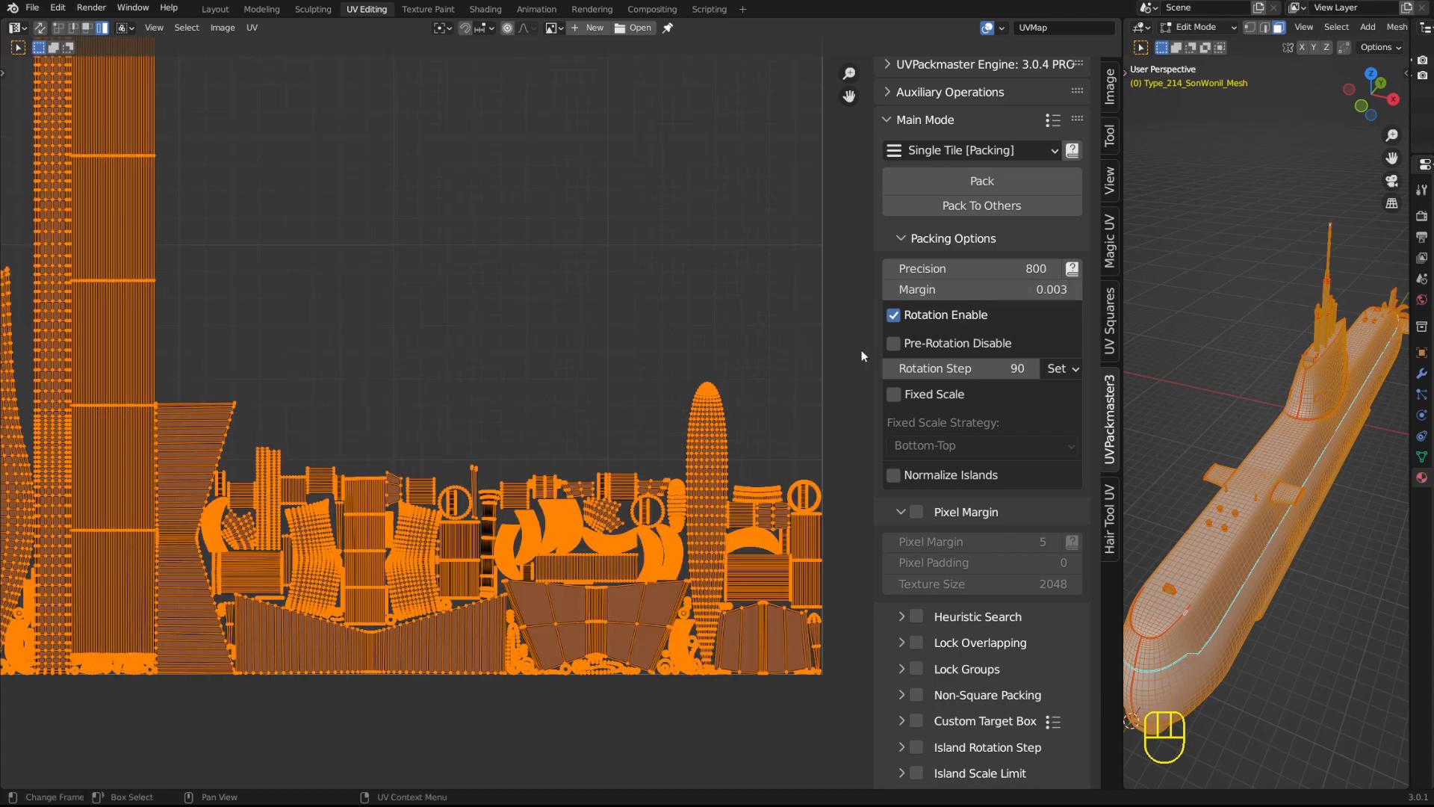
- Select the slim pointed island among the small parts, move it onto the long hull islands and rotate it -90 degrees
middle_click_drag(587, 299, 626, 424, "shift")
scroll(626, 424, "down", 3)
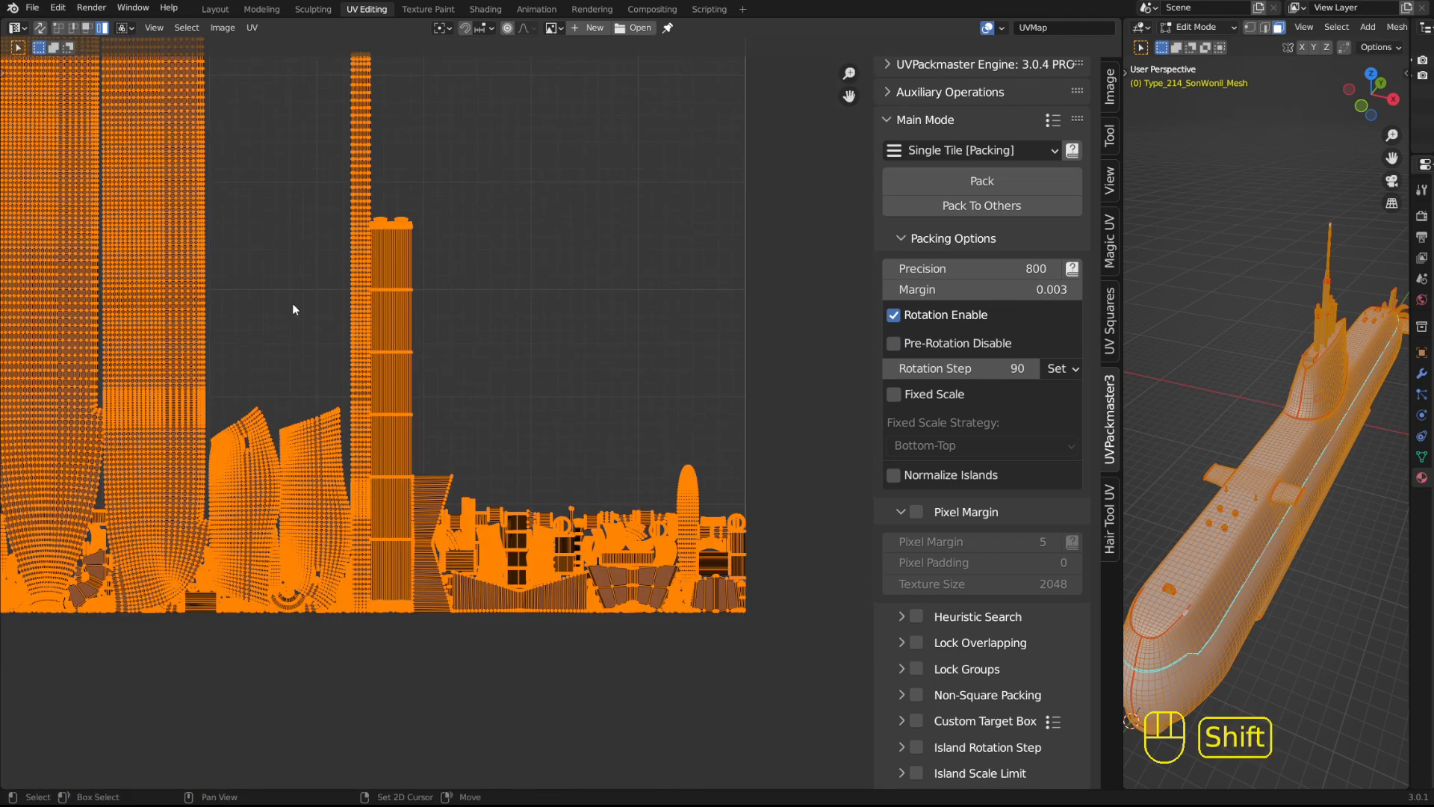
middle_click_drag(293, 303, 338, 386, "shift")
scroll(337, 387, "down", 1)
middle_click_drag(433, 315, 439, 399, "shift")
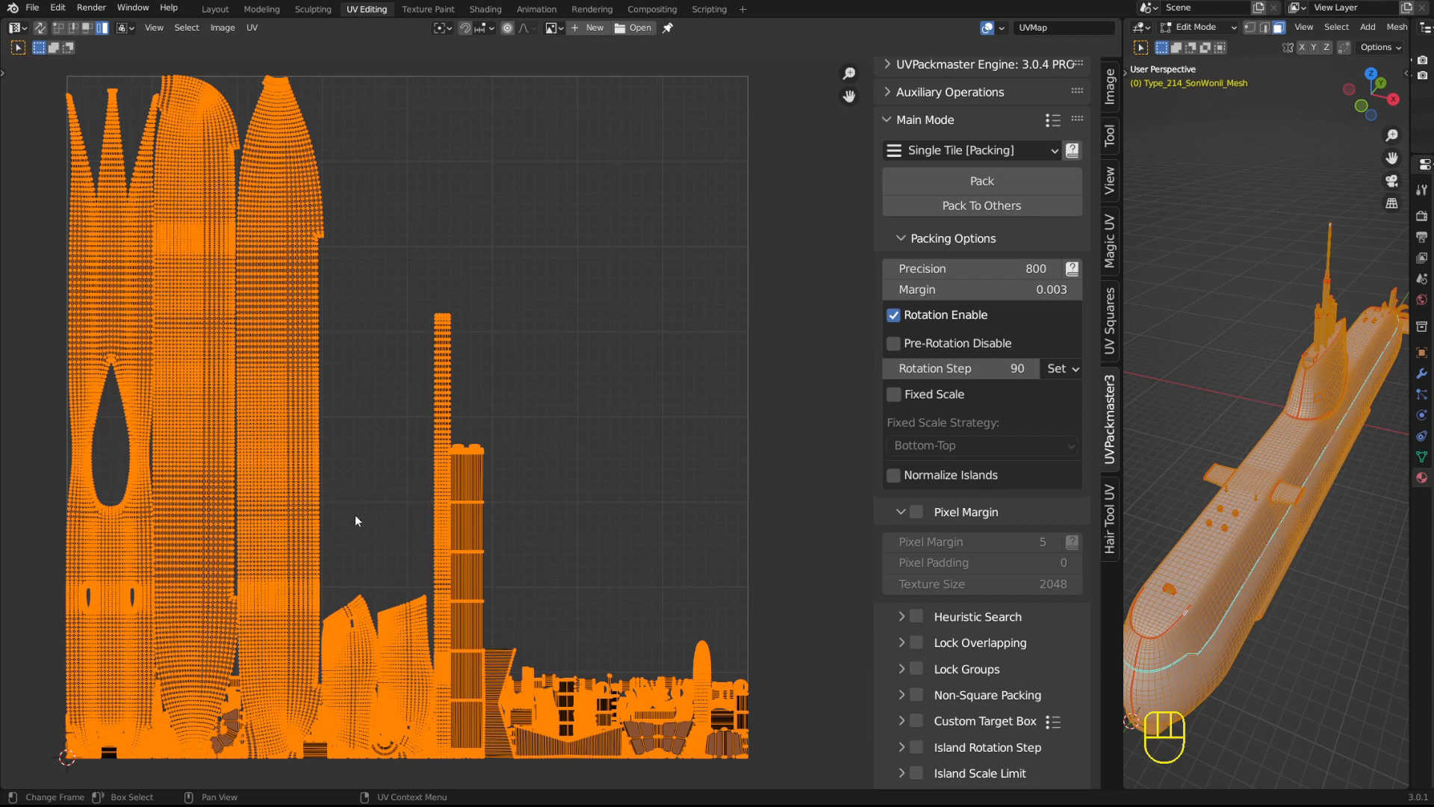
left_click(442, 532)
left_click(704, 666)
key("g")
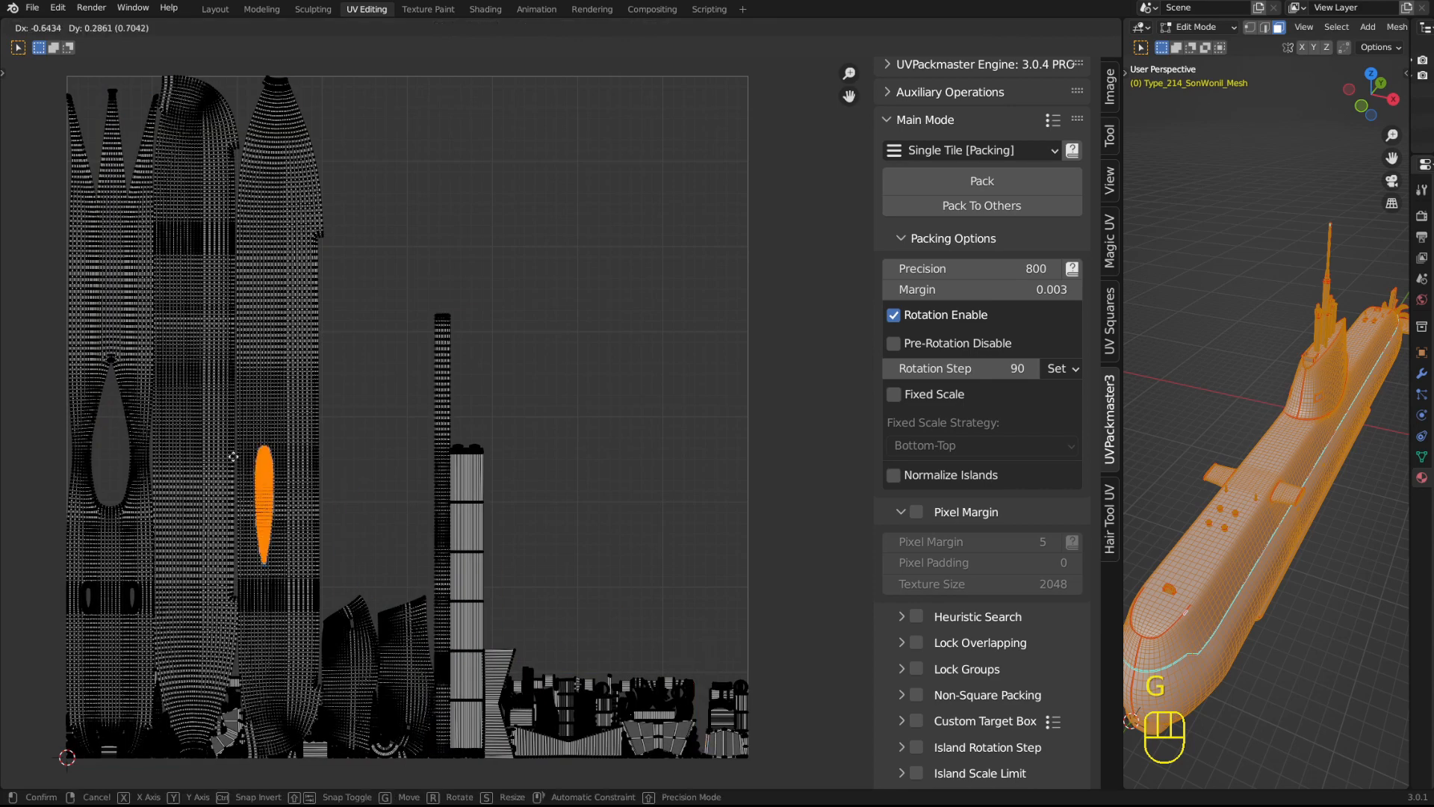
left_click(170, 407)
key("r")
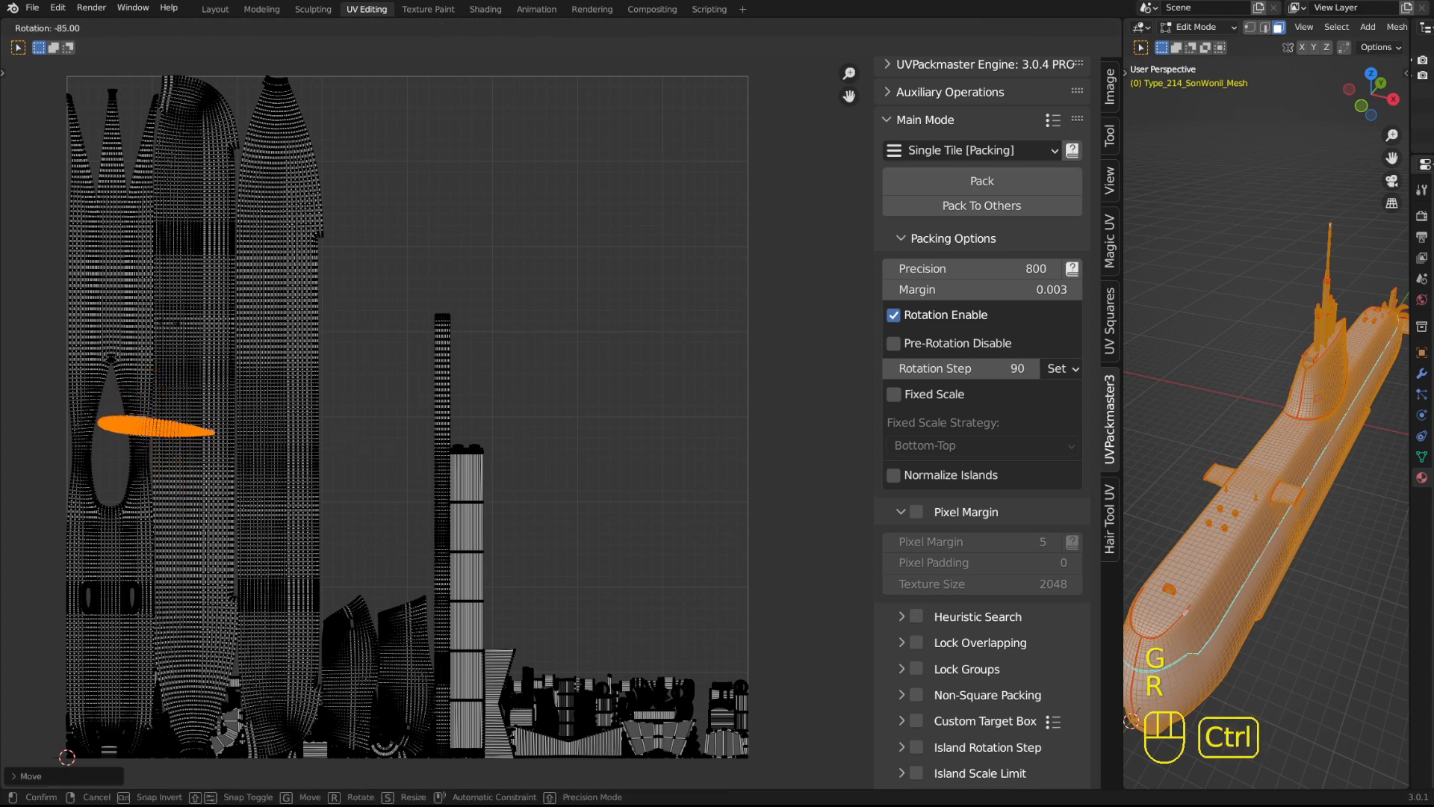
left_click(195, 434)
- Move the slim island over the first hull island's teardrop opening, rotate it 90 degrees and fit it inside
key("g")
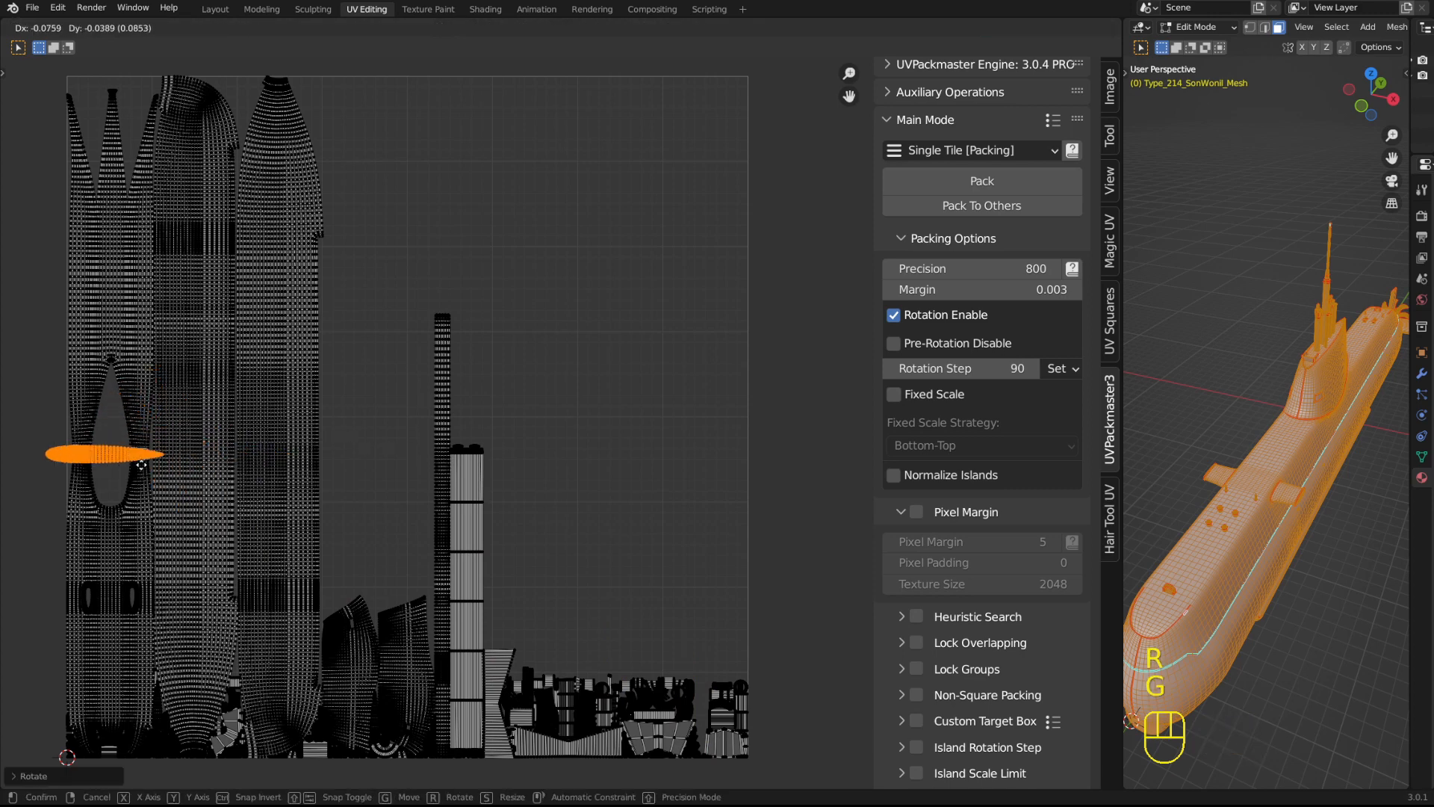
left_click(159, 451)
key("r")
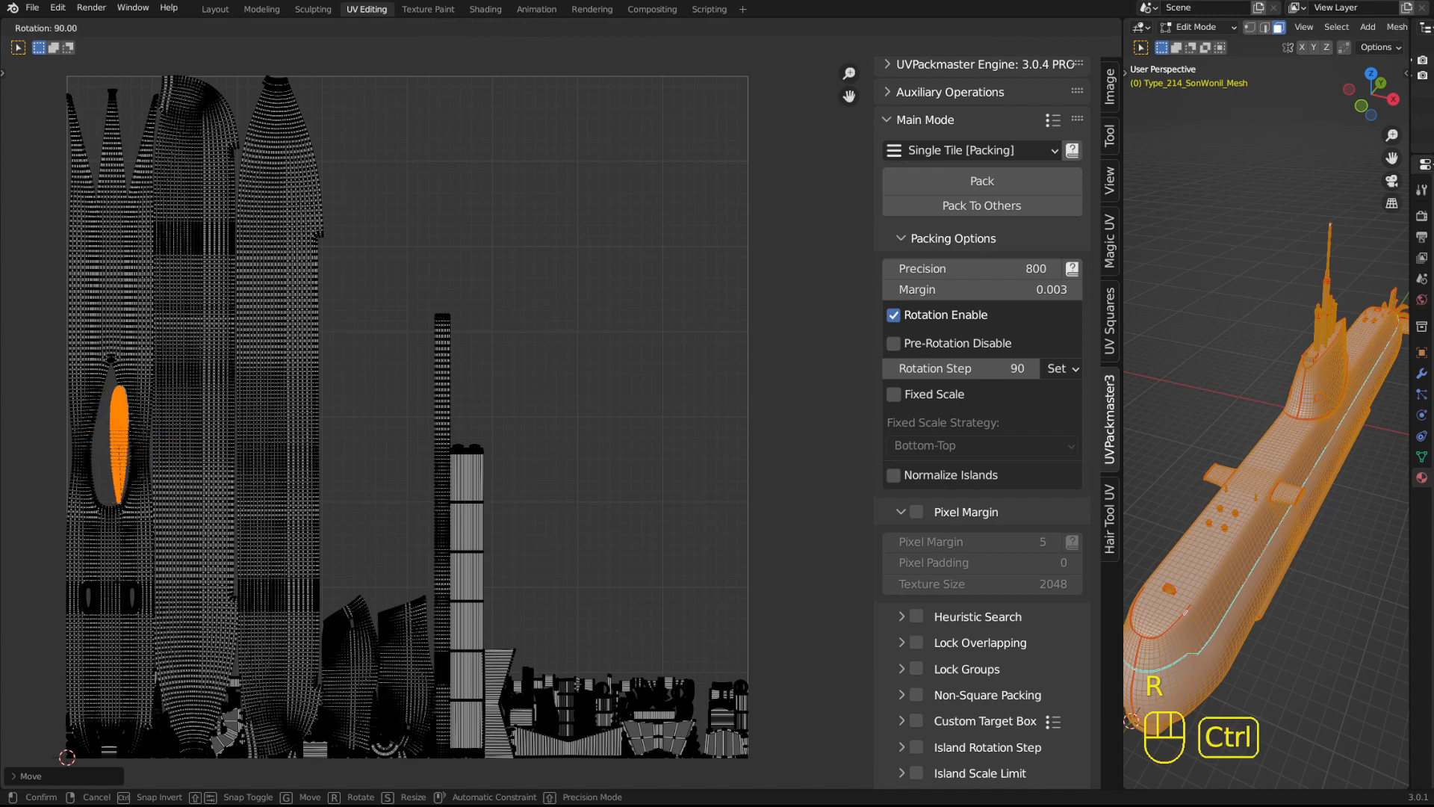
left_click(164, 467)
key("g")
left_click(152, 435)
- Examine how the slim island fits inside the hull opening and how much free space surrounds it
middle_click_drag(226, 432, 422, 441, "shift")
scroll(423, 440, "up", 6)
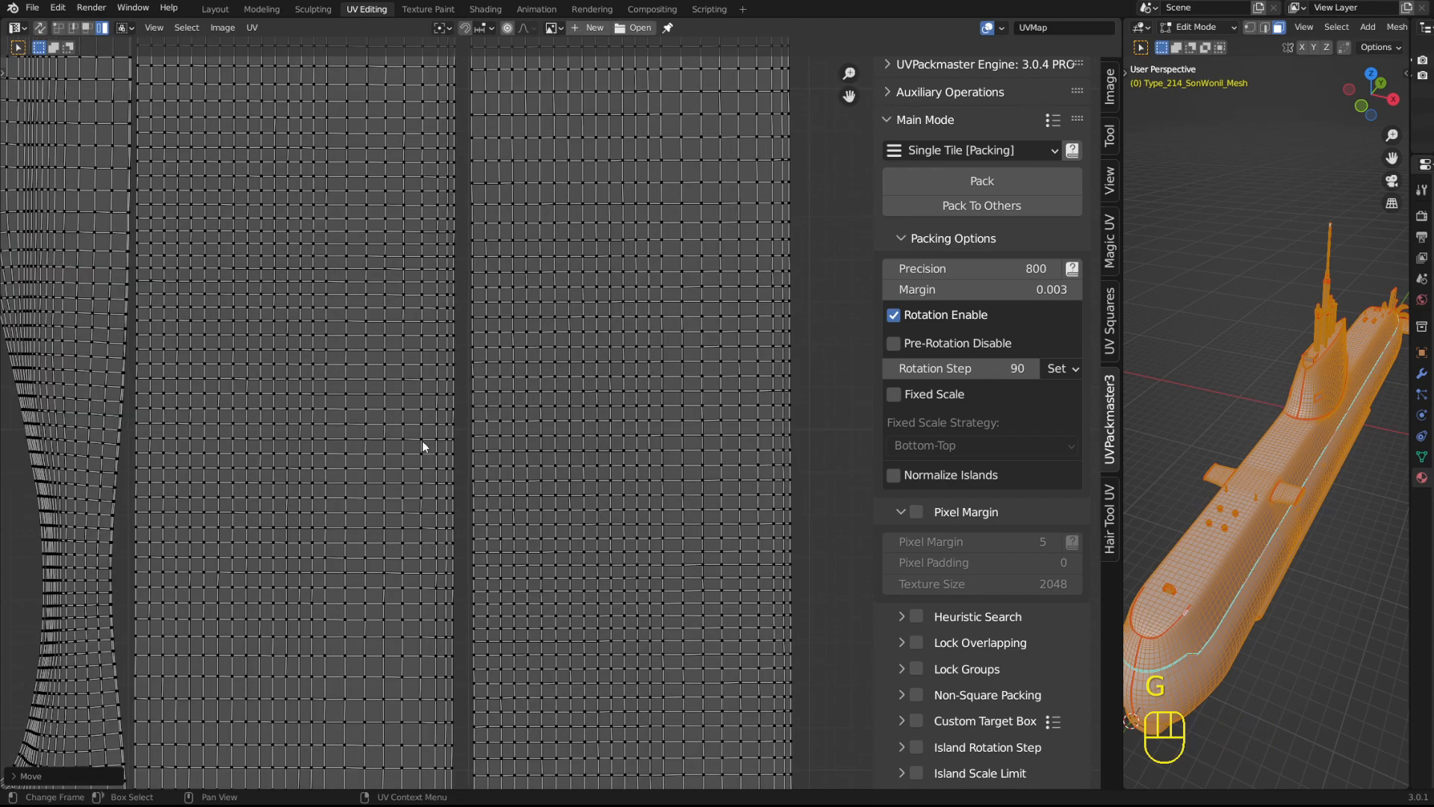
middle_click_drag(297, 418, 331, 415, "shift")
scroll(331, 415, "down", 5)
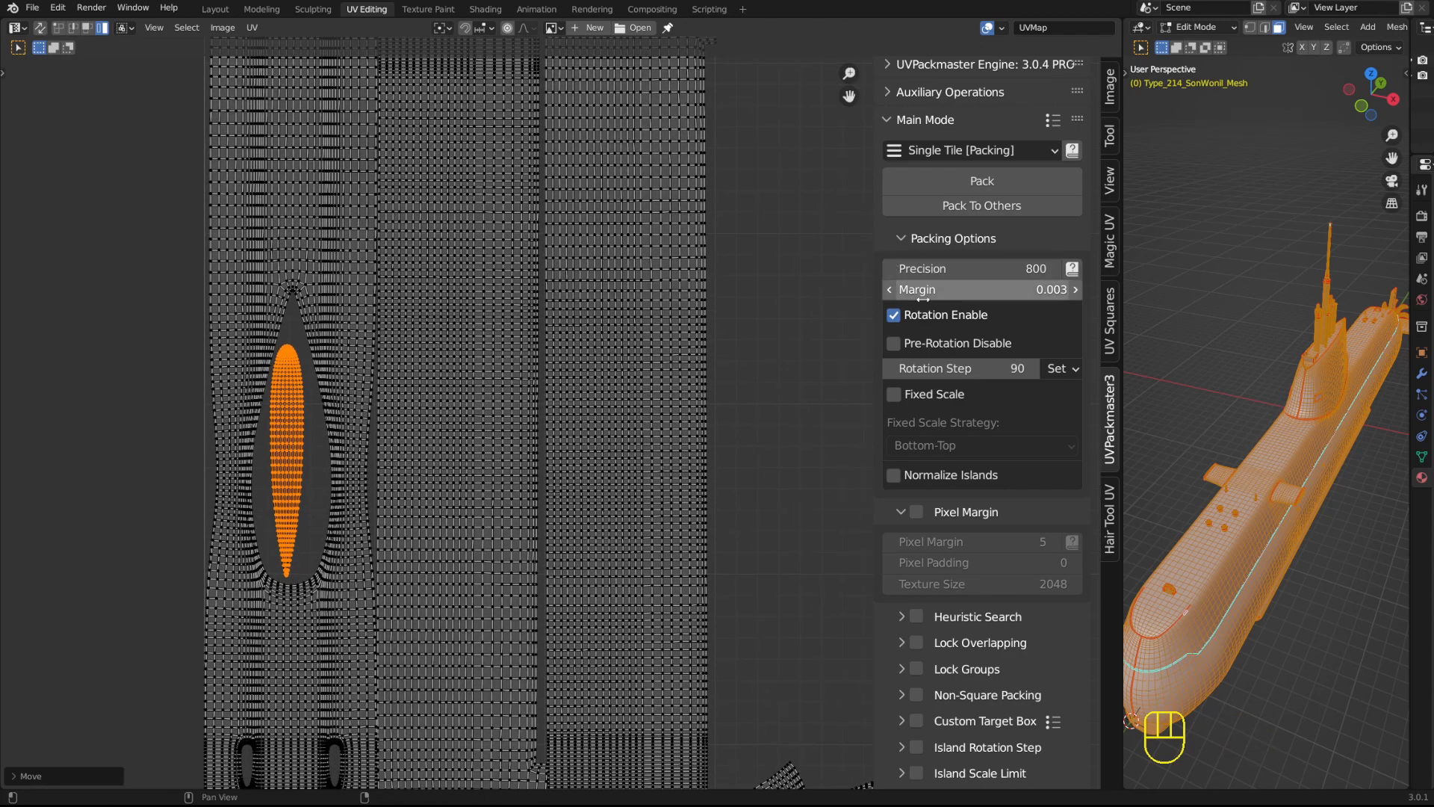
middle_click_drag(547, 422, 455, 390, "shift")
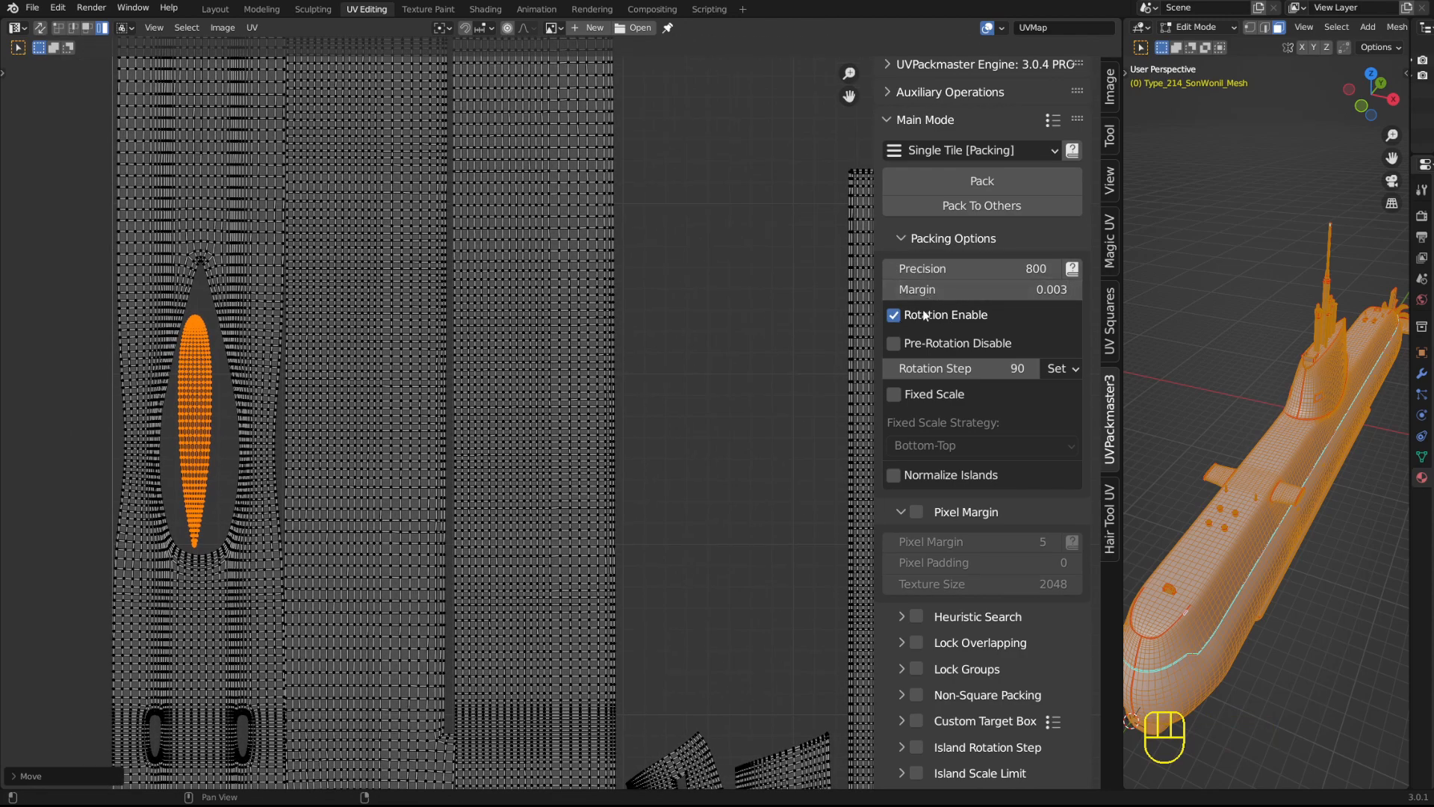
middle_click_drag(741, 332, 509, 349, "shift")
scroll(623, 374, "down", 2)
scroll(575, 377, "down", 1)
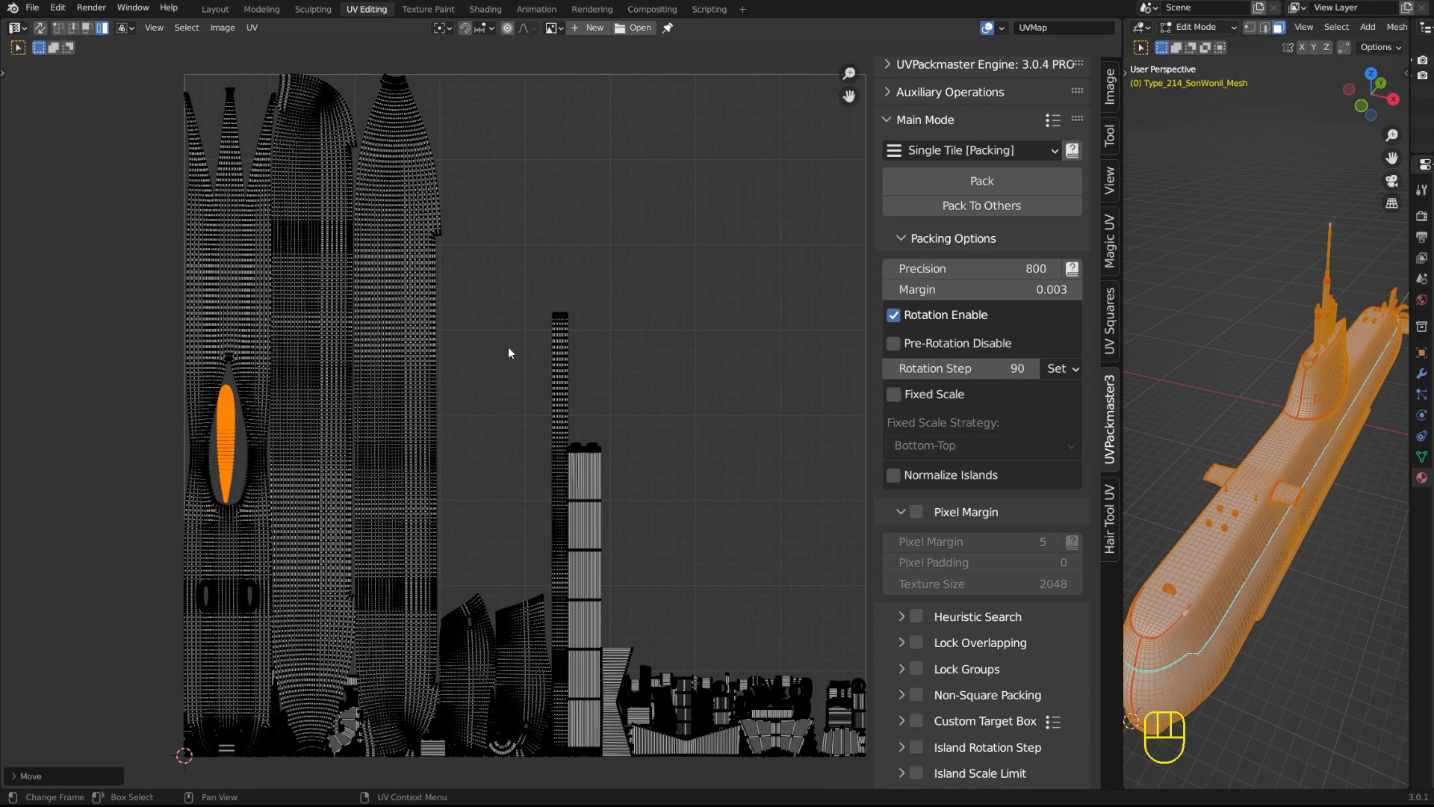
- Try rotating the slim island around within the hull opening, and undo the rotation
key("r")
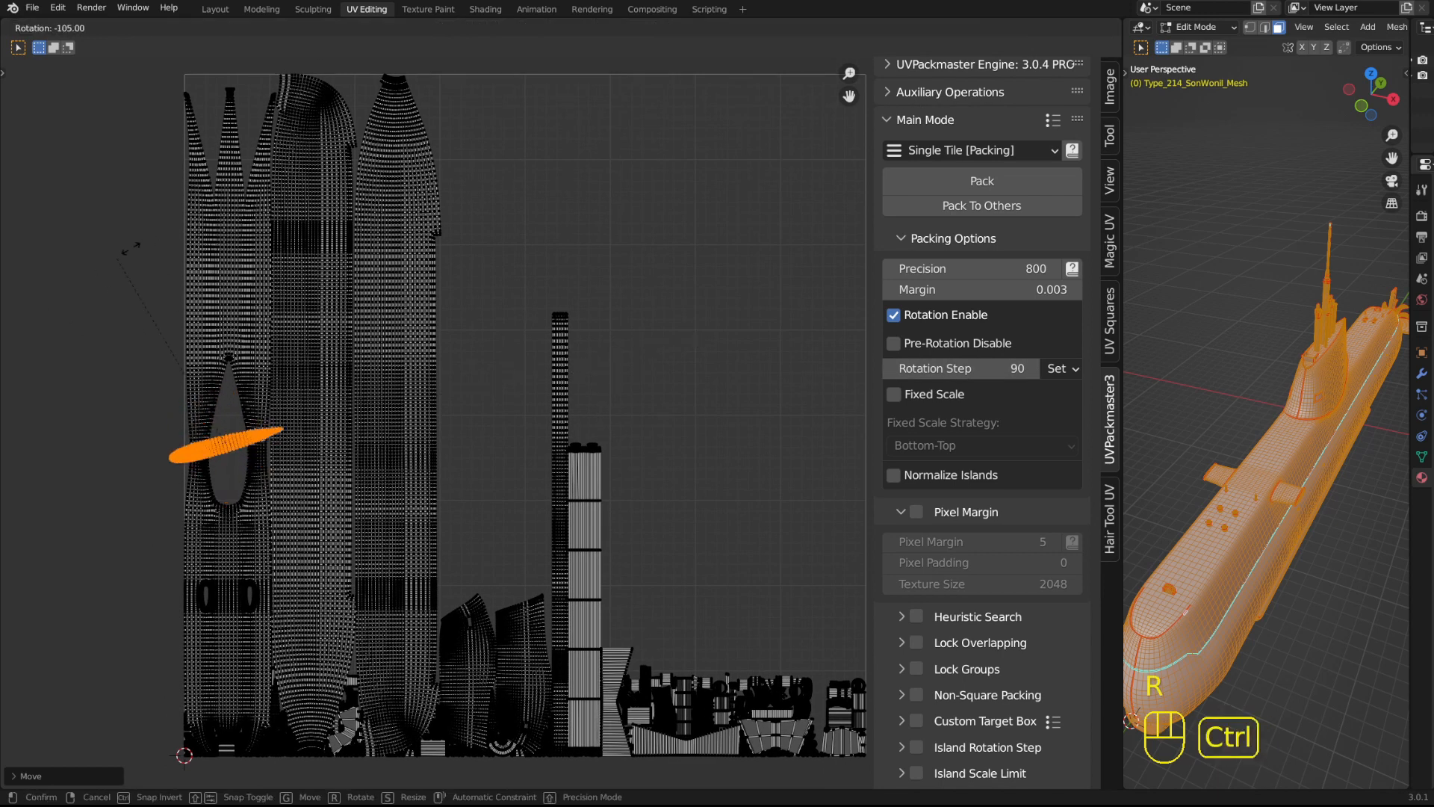
left_click(639, 361)
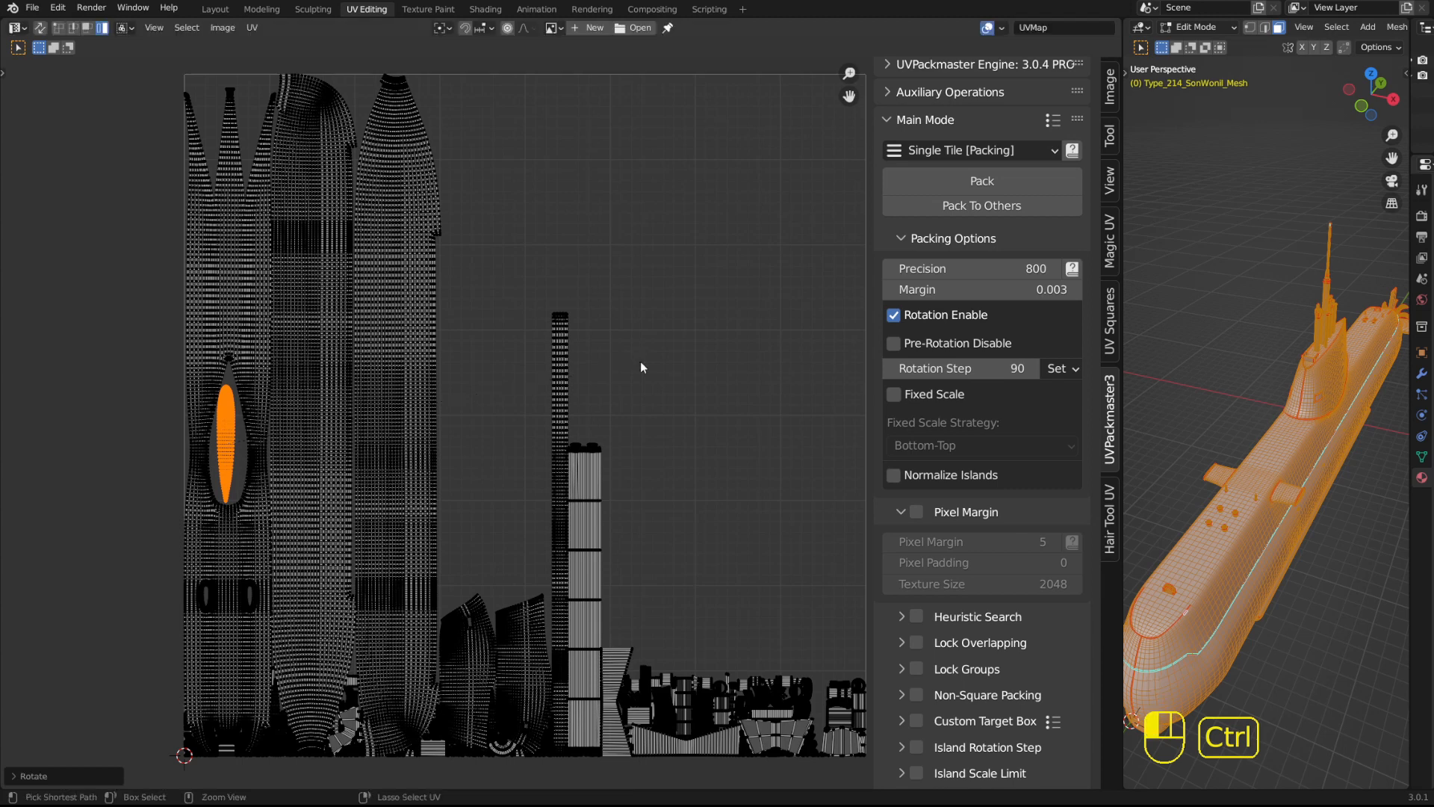
key("ctrl+z")
- Set the Rotation Step to 45, select all UV islands and pack them into the single tile
middle_click_drag(666, 372, 659, 372, "shift")
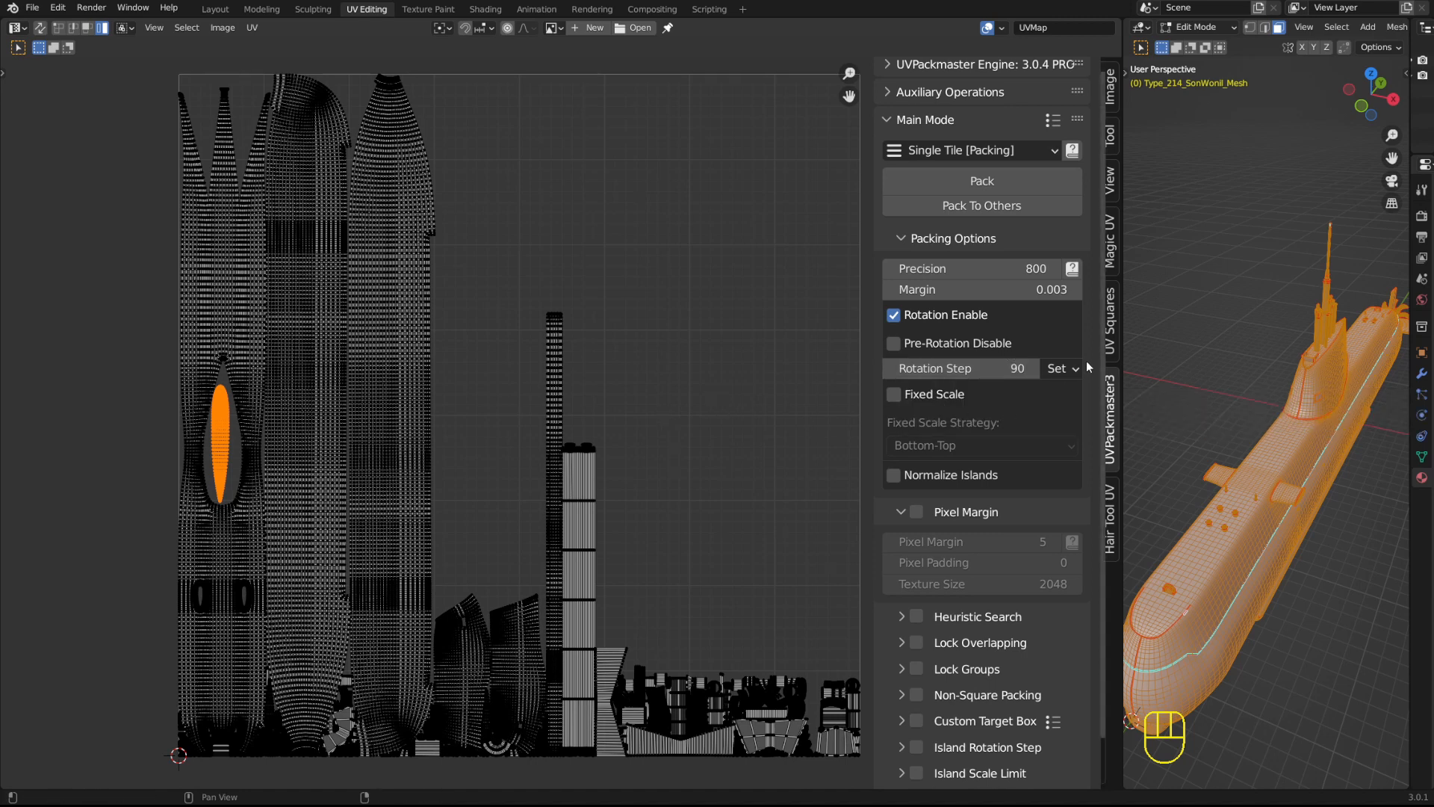
left_click(1059, 368)
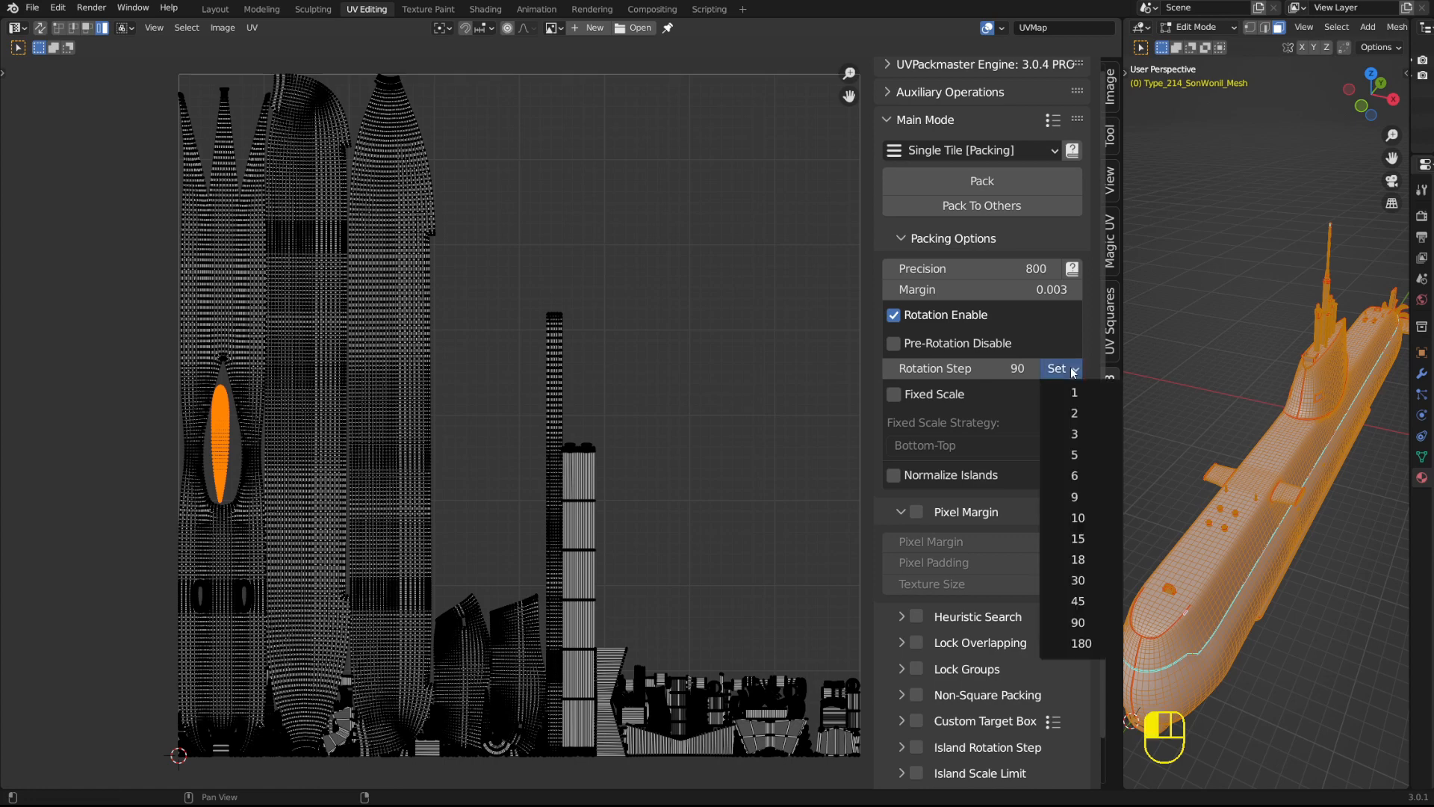
left_click(1077, 602)
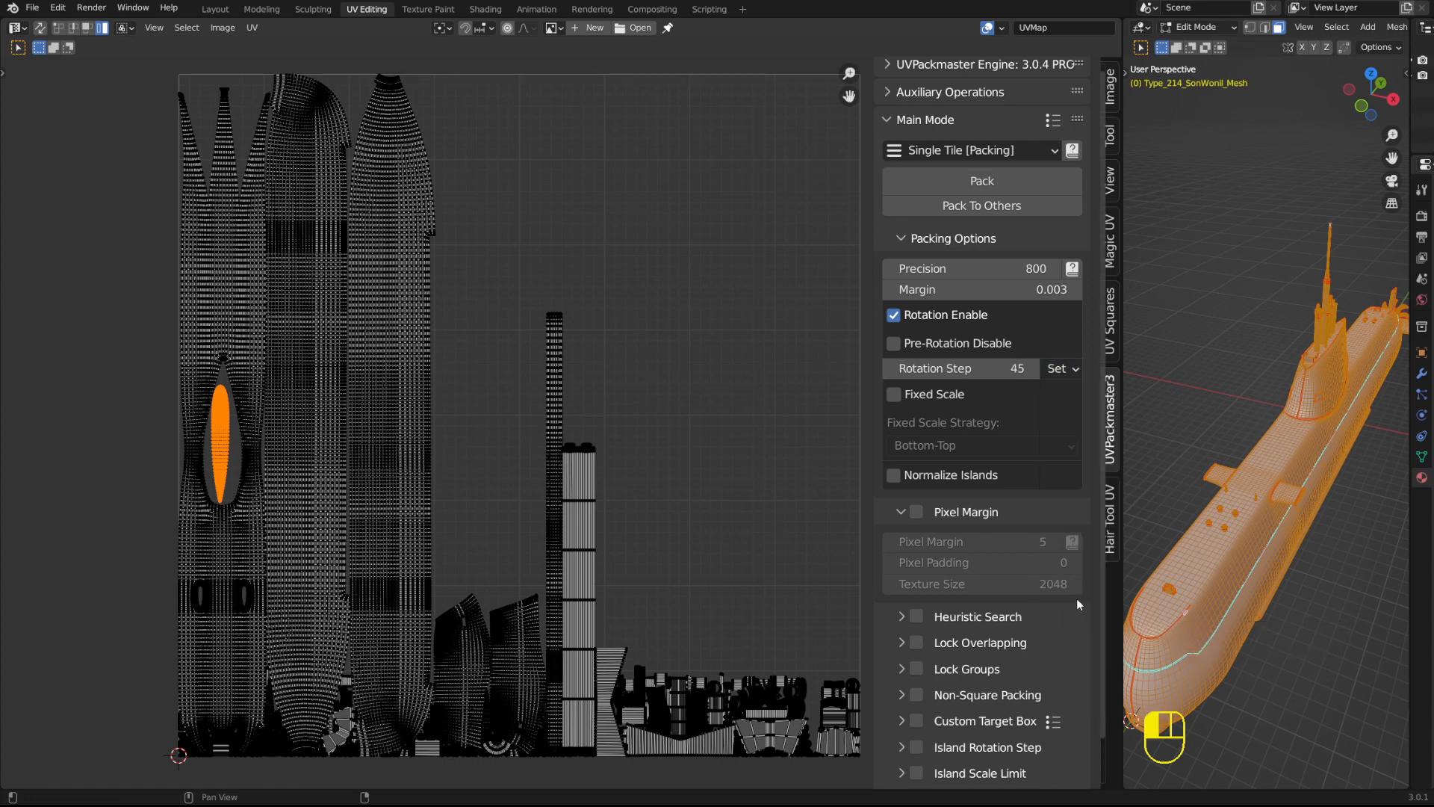
middle_click_drag(702, 360, 661, 364)
key("a")
left_click(975, 181)
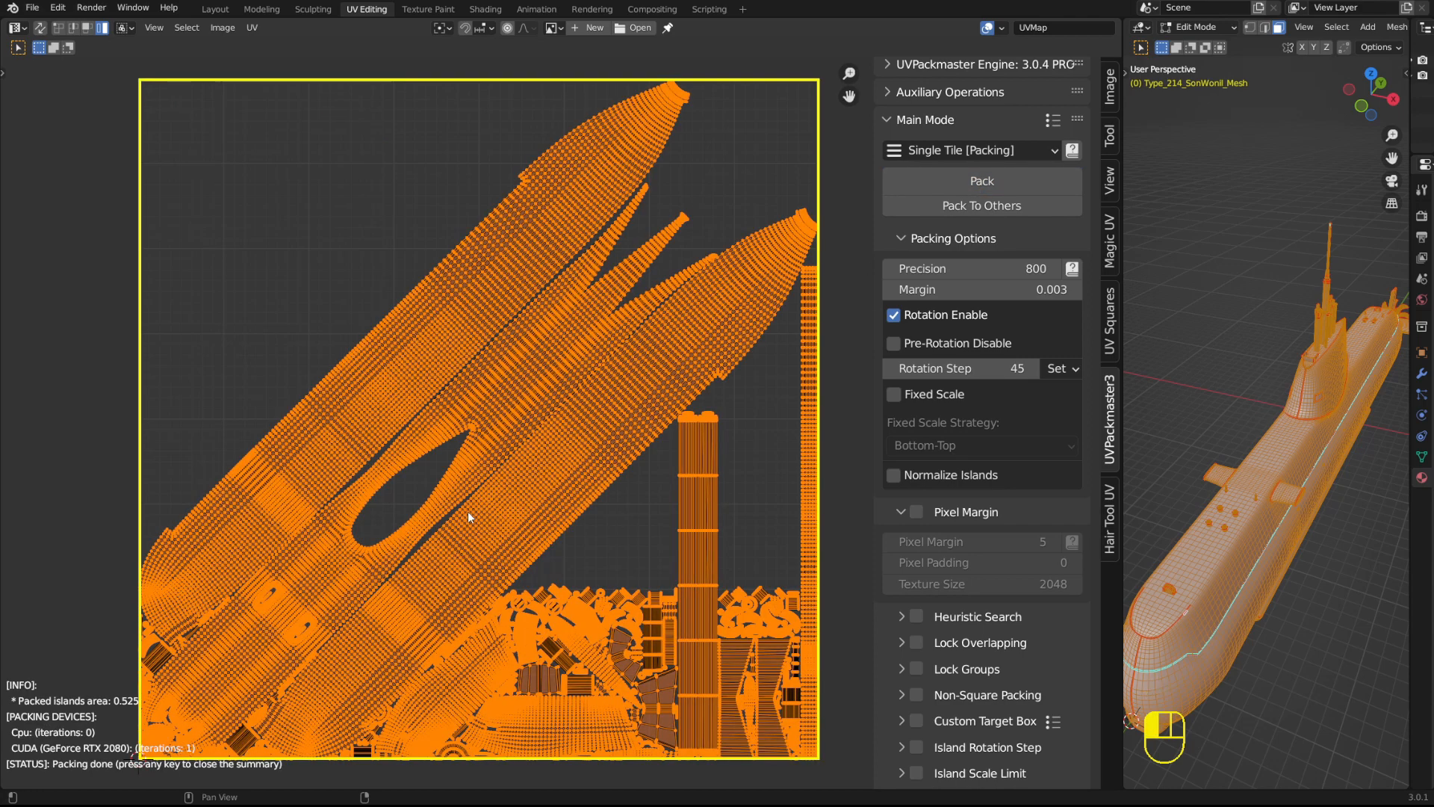
- Examine the layout packed with the 45-degree rotation step, including the long hull islands, the tile's corners and its unused space
middle_click_drag(501, 437, 512, 384, "shift")
middle_click_drag(145, 665, 130, 736, "shift")
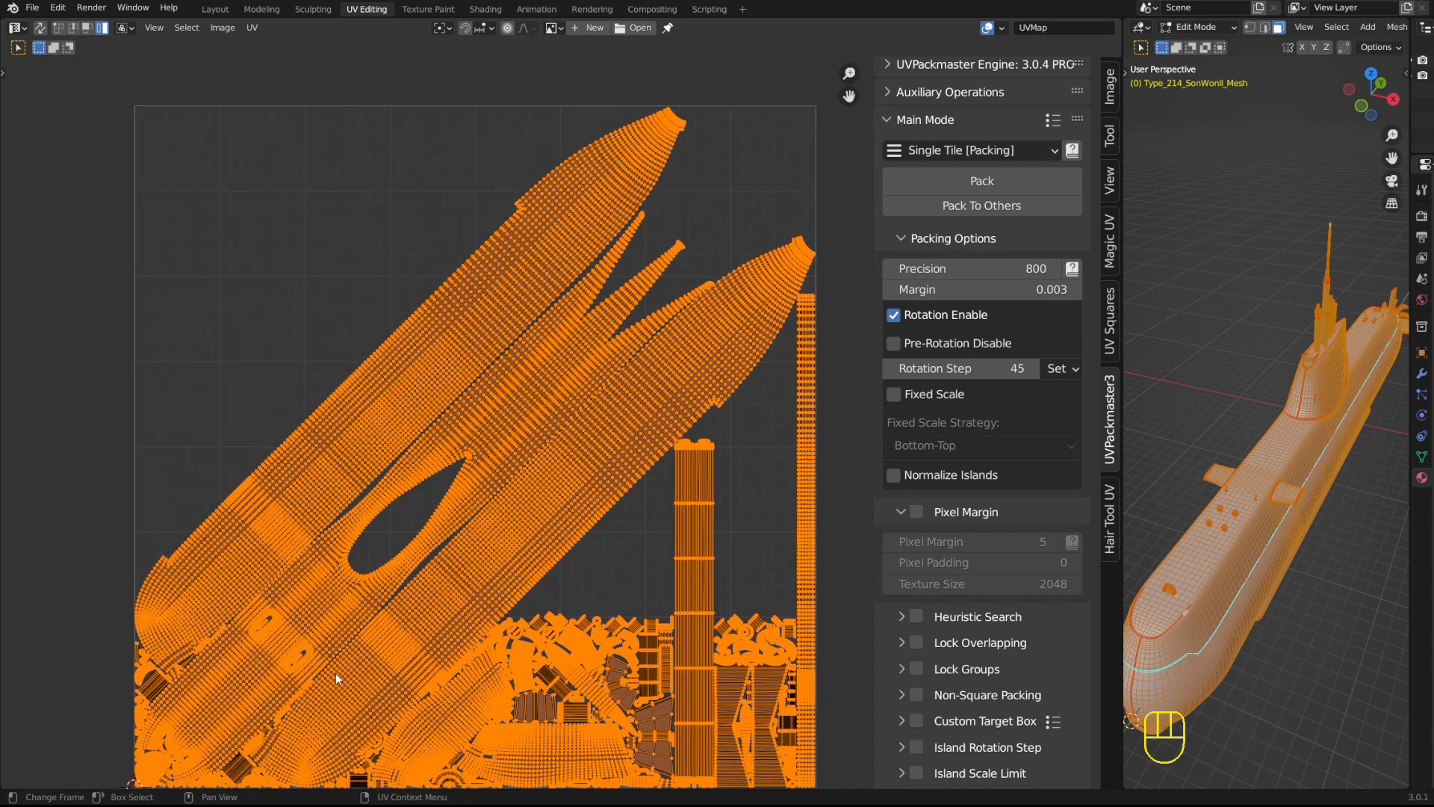
middle_click_drag(315, 294, 313, 202, "shift")
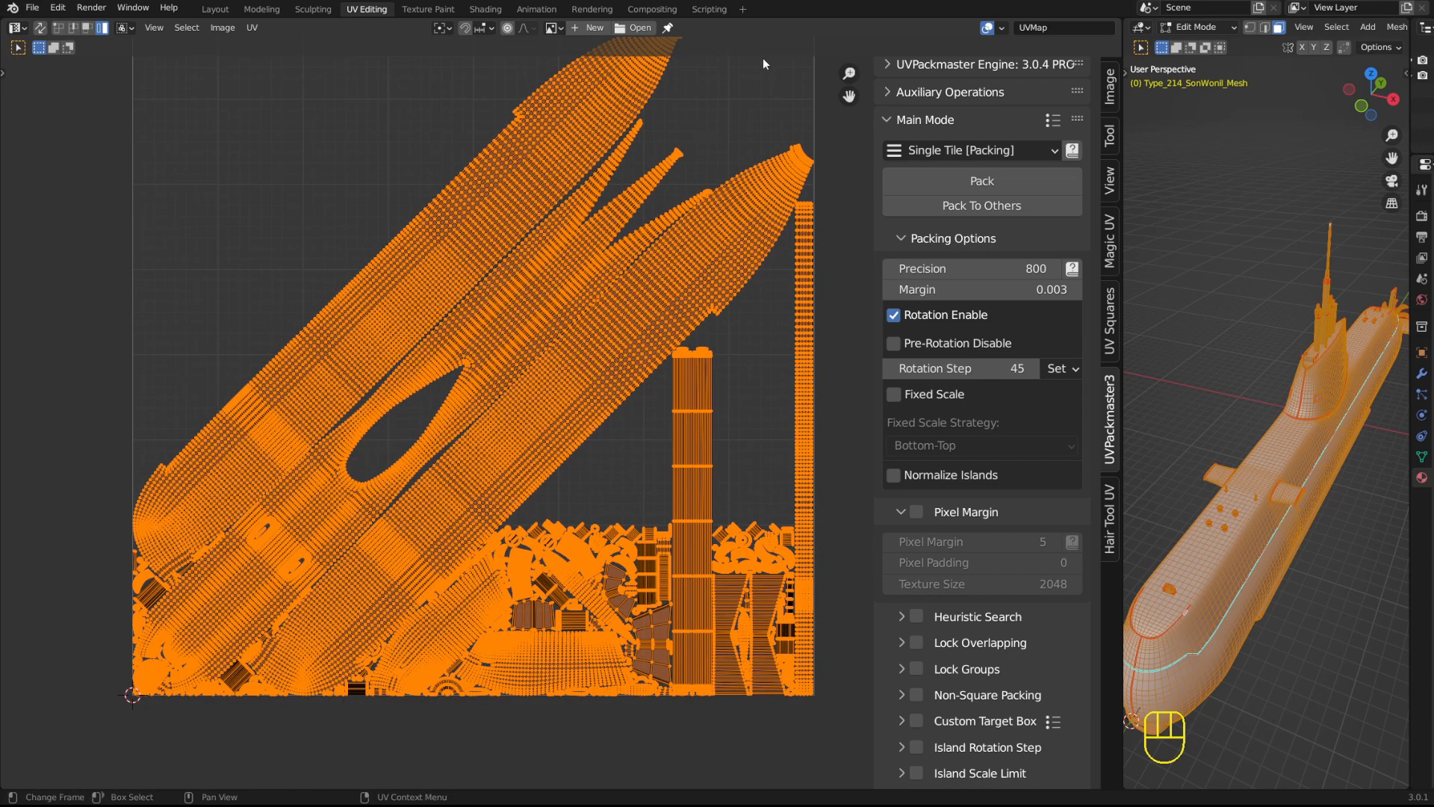
middle_click_drag(548, 254, 468, 371, "shift")
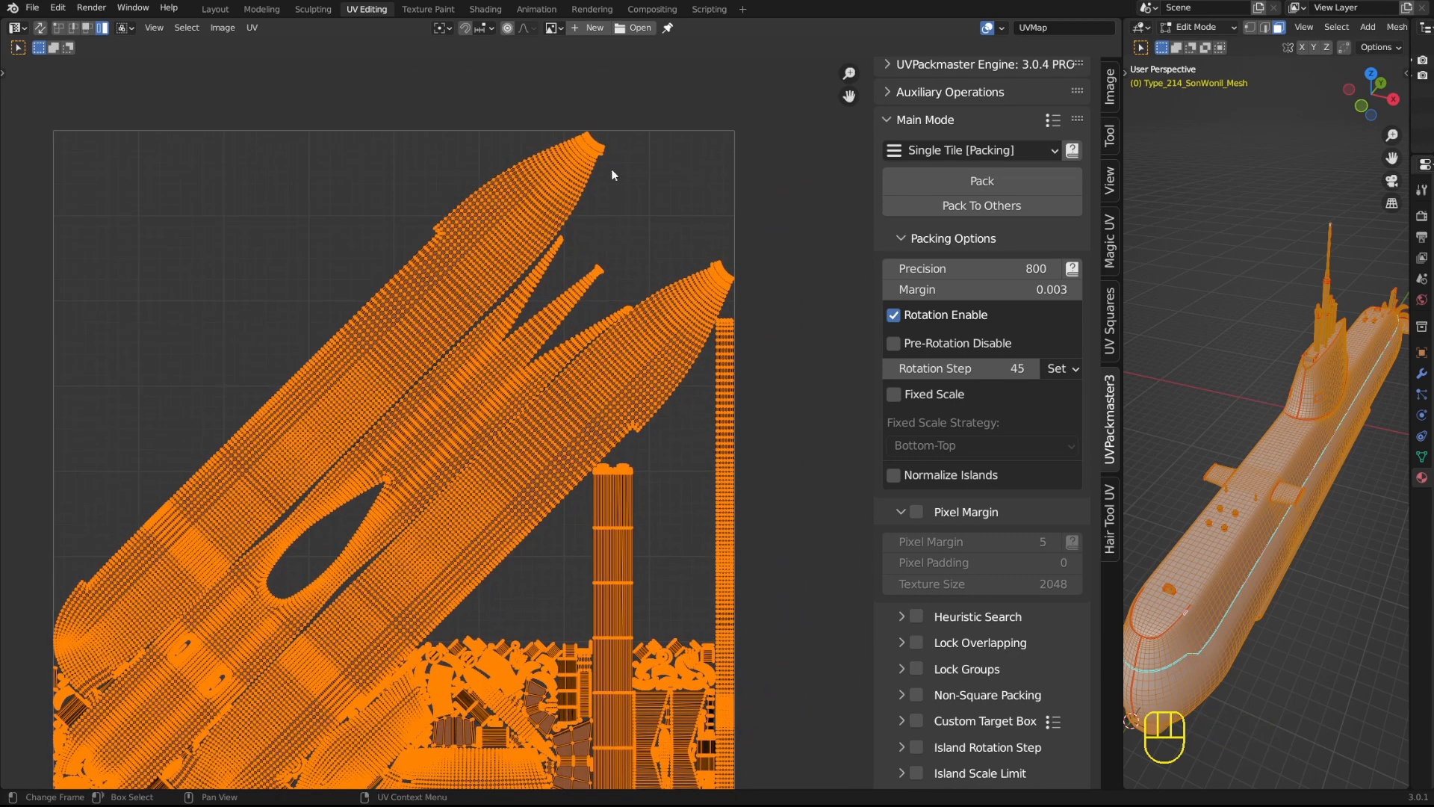
middle_click_drag(331, 198, 402, 168, "shift")
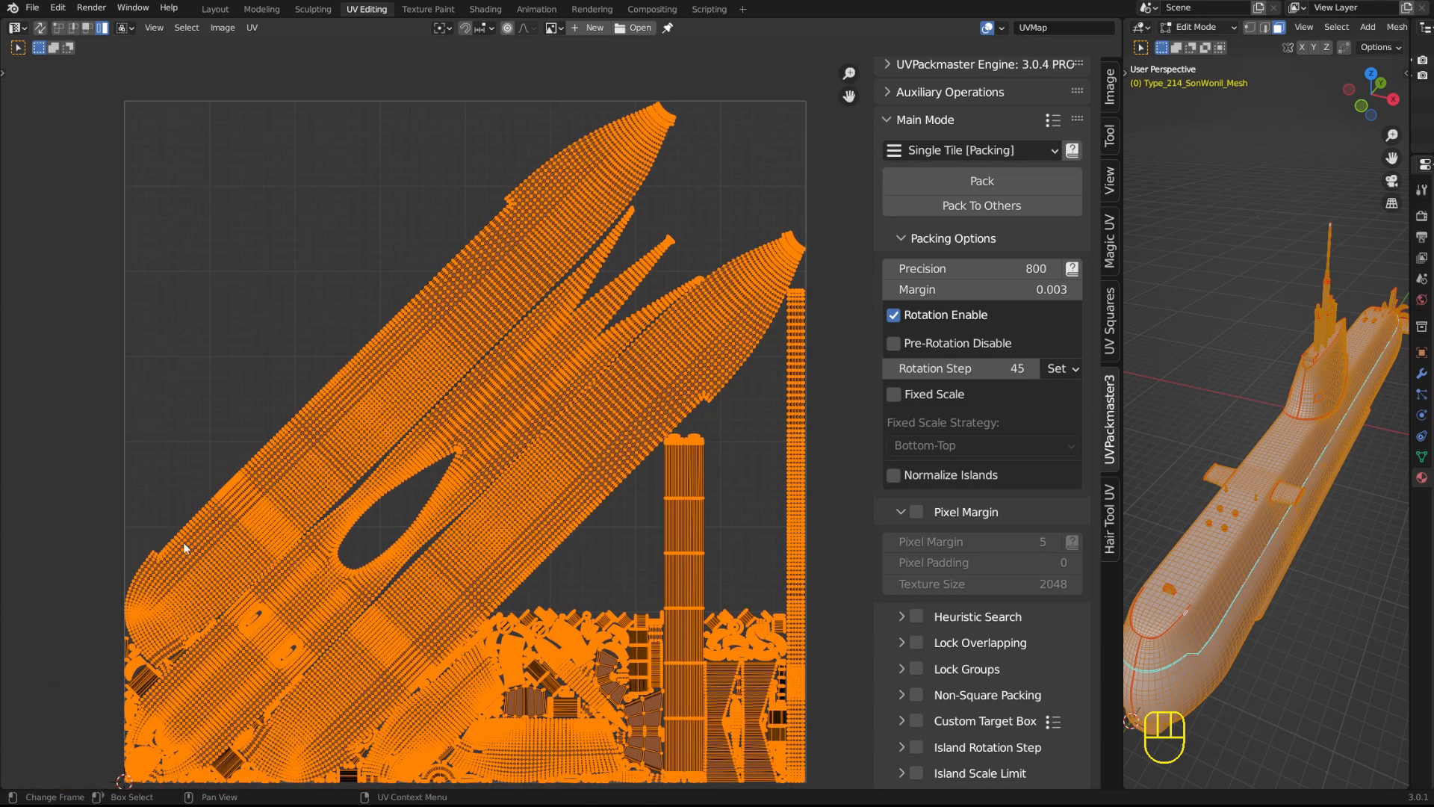
middle_click_drag(558, 464, 547, 443, "shift")
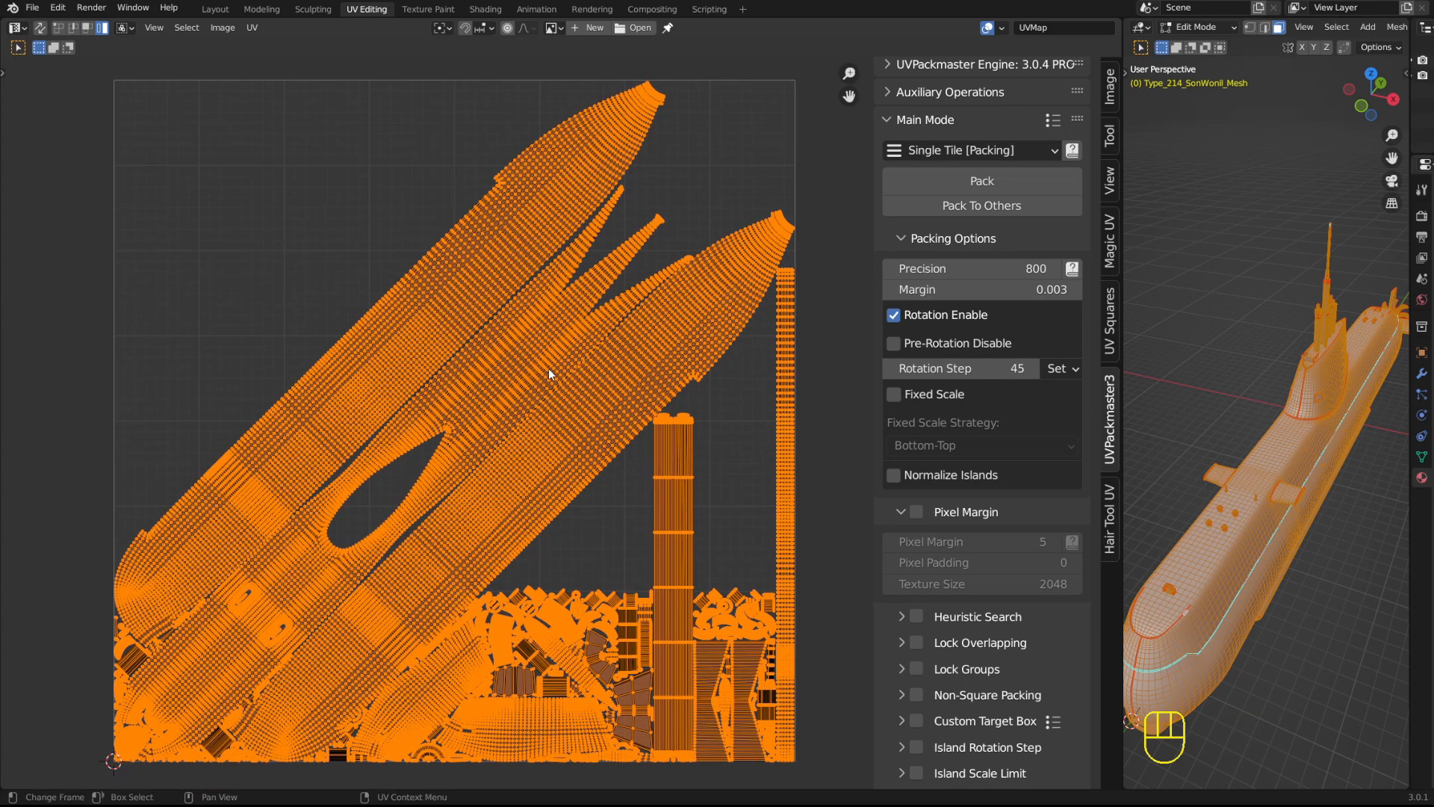
middle_click_drag(743, 424, 720, 410, "shift")
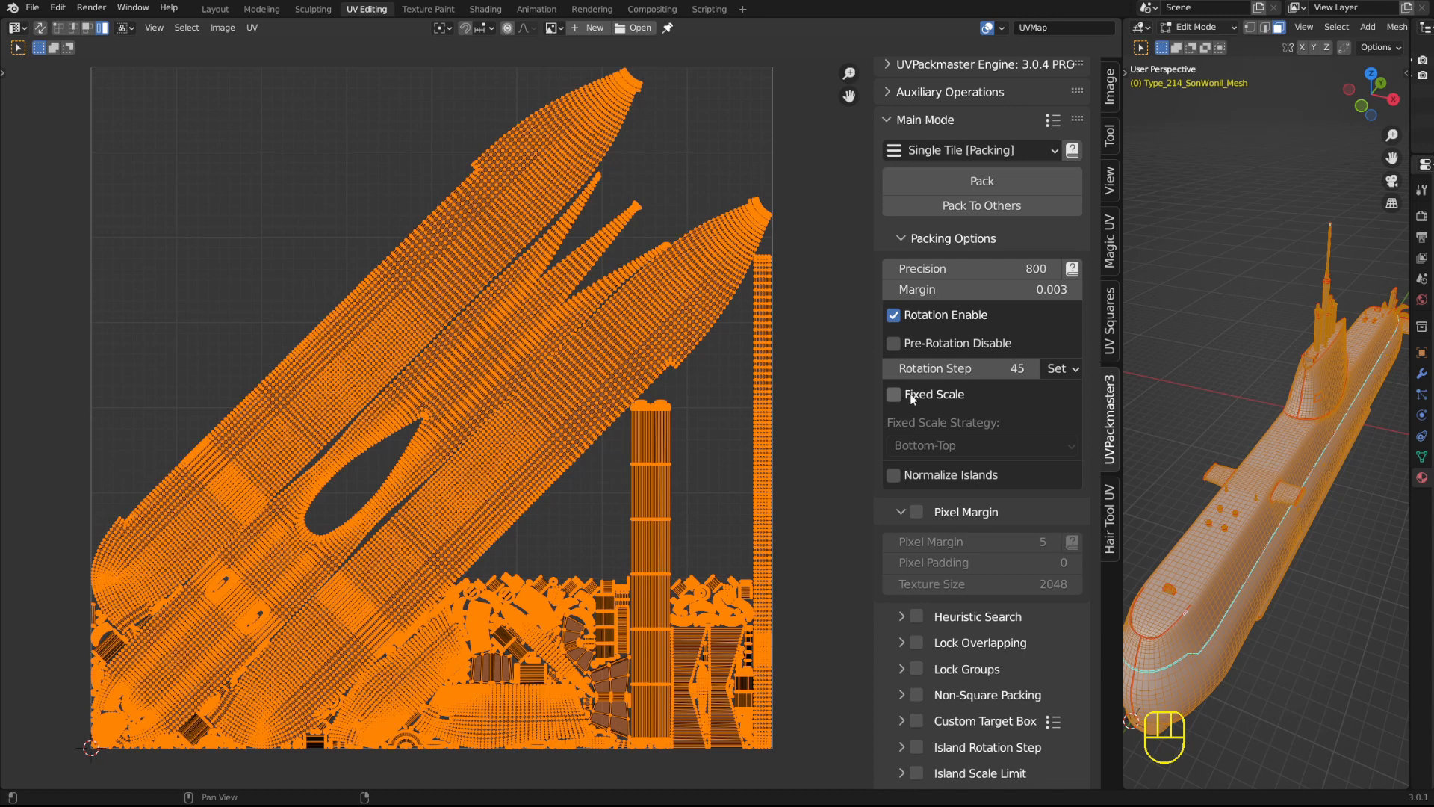
- Undo the last packing, then try turning the third long hull island diagonally and enlarging it to span the tile from corner to corner
key("ctrl+z")
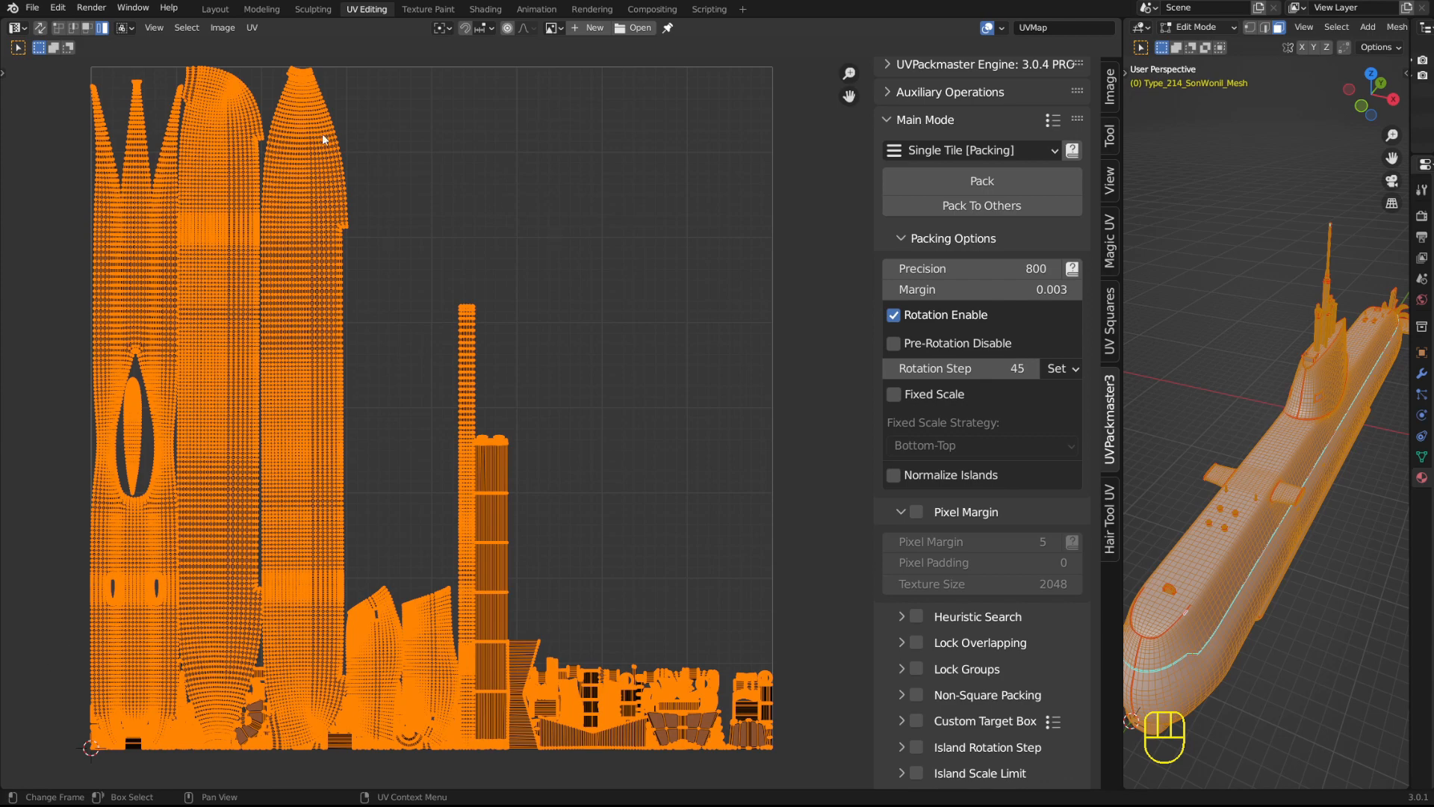
left_click(325, 337)
key("r")
left_click(657, 573, "ctrl")
key("g")
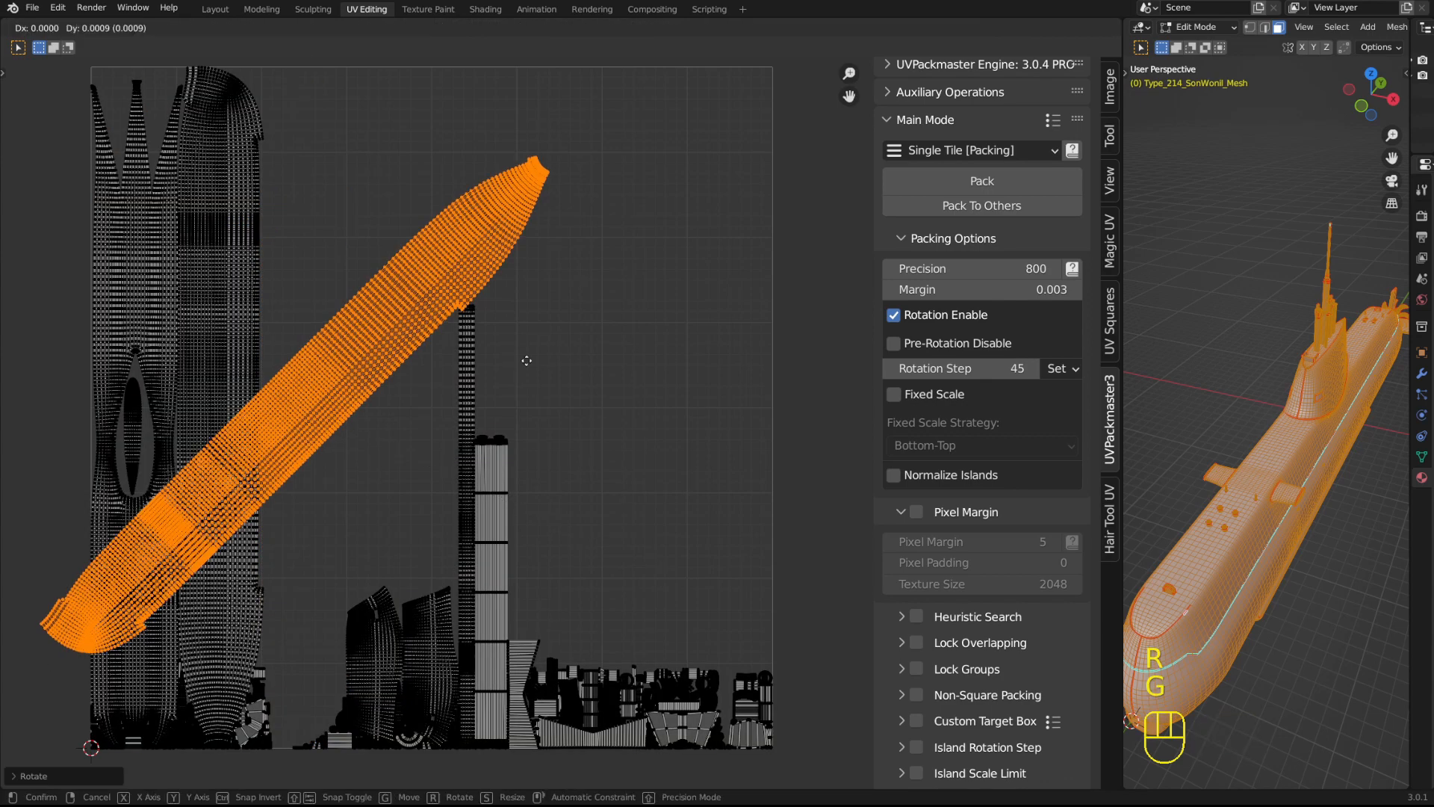
left_click(668, 327)
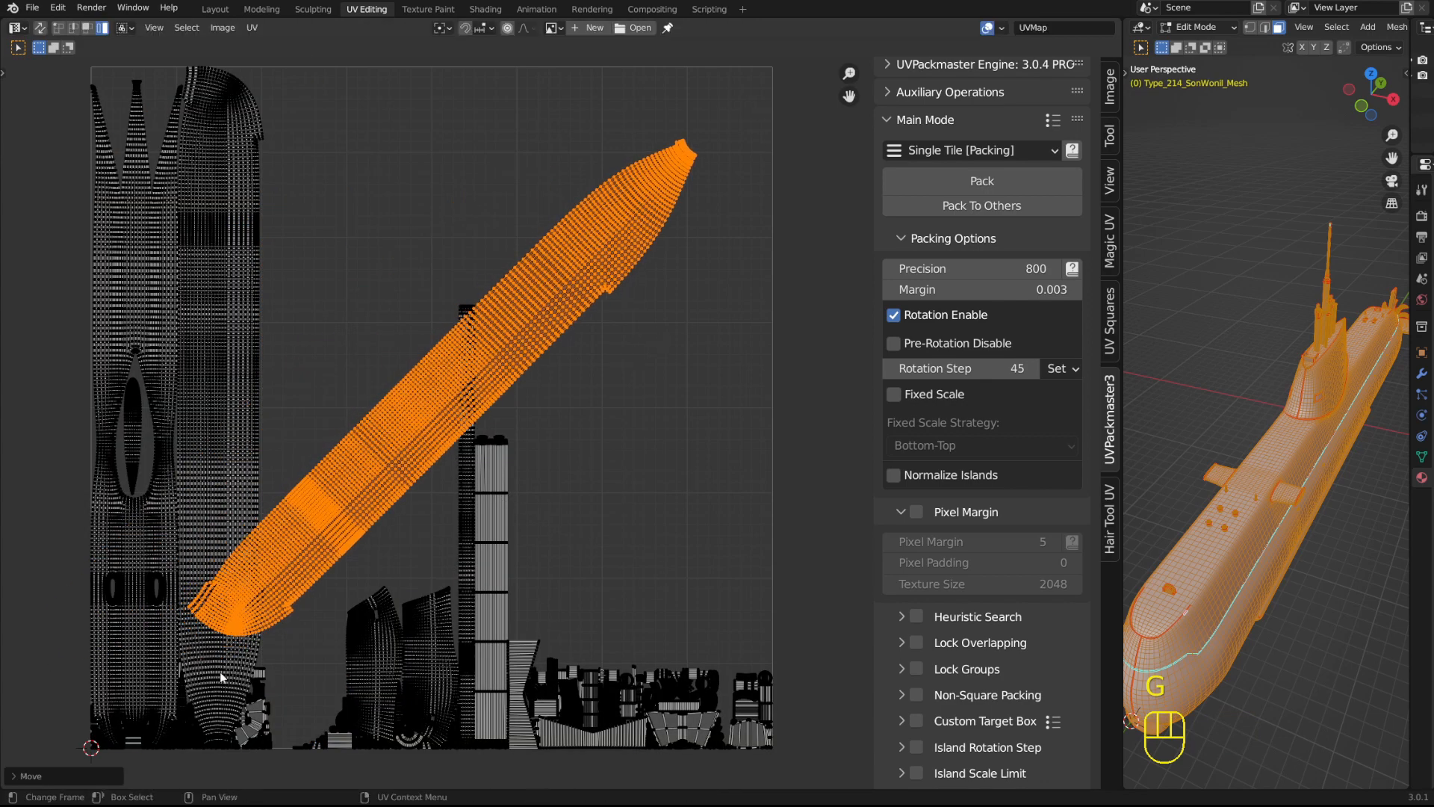
key("s")
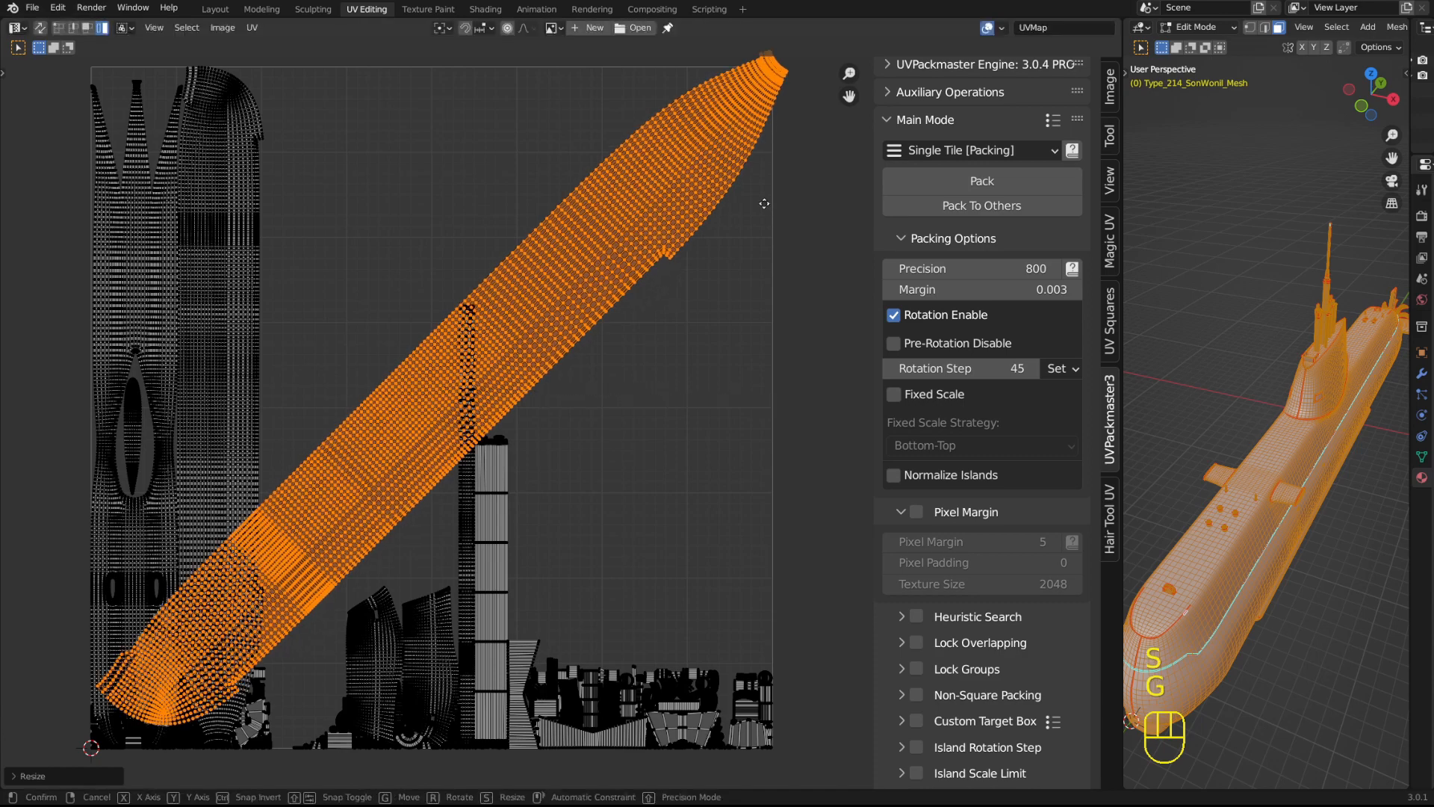
key("g")
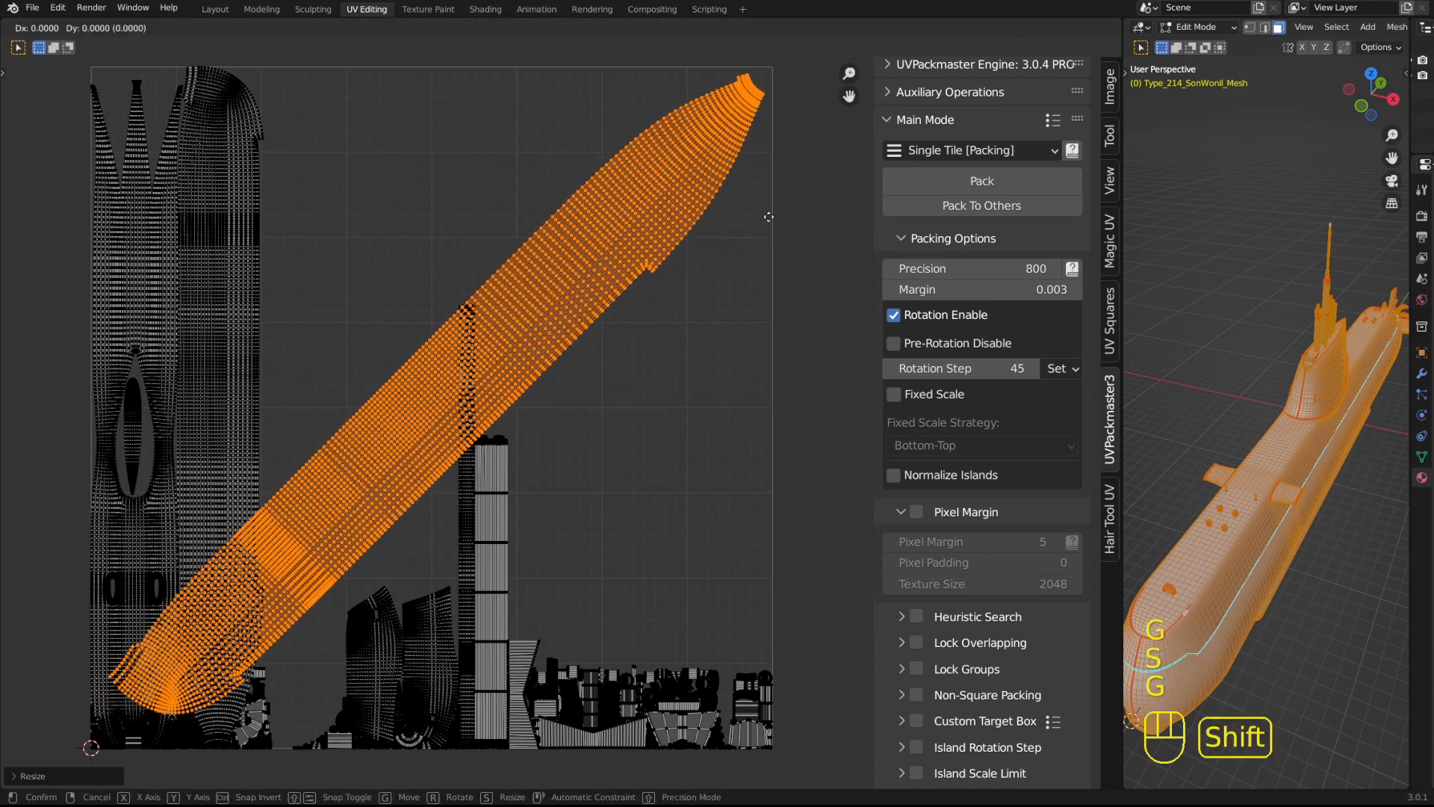
left_click(709, 254)
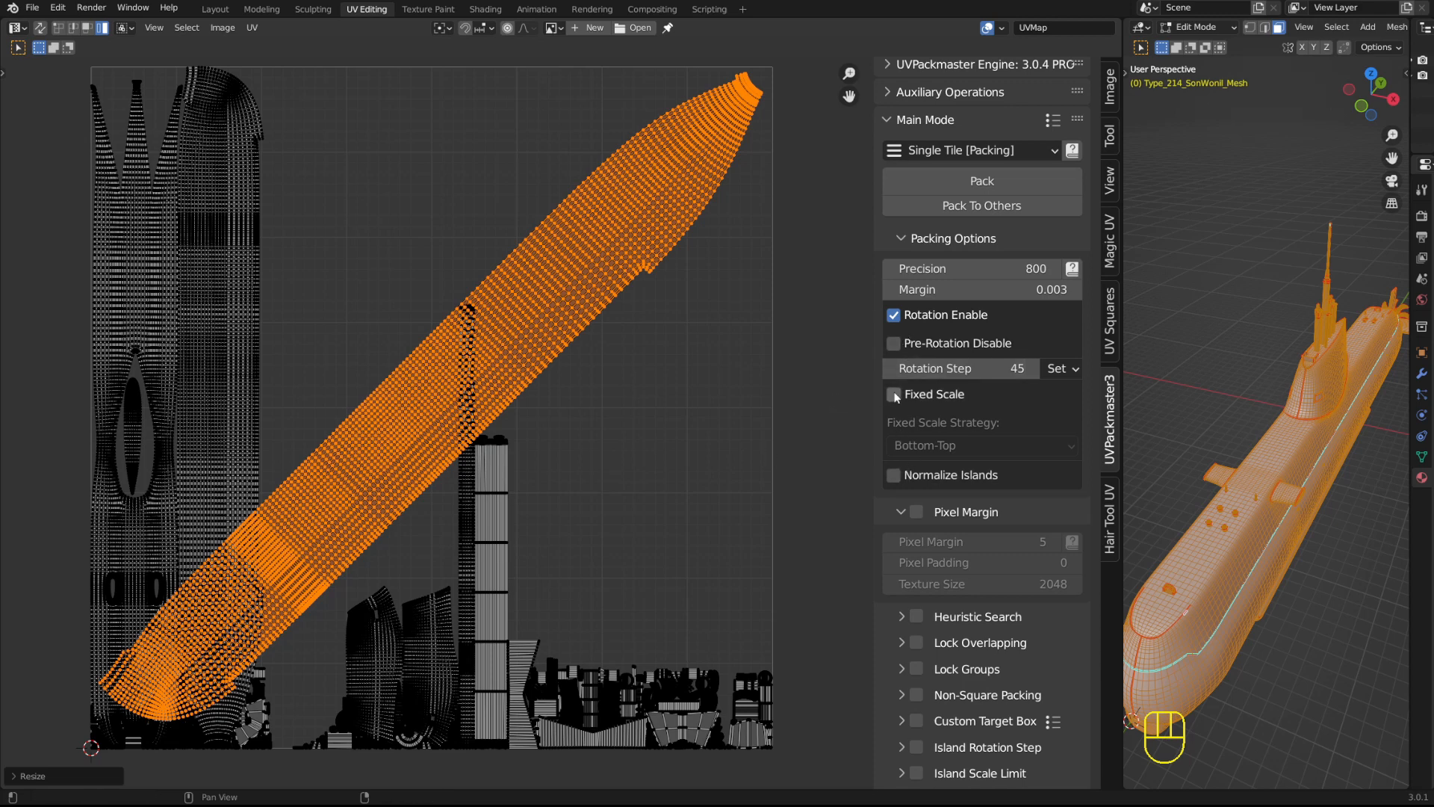
- Undo the hull island edits and the earlier packing, back to the unwrapped layout
key("ctrl+z")
key("ctrl+z")
key("ctrl+z")
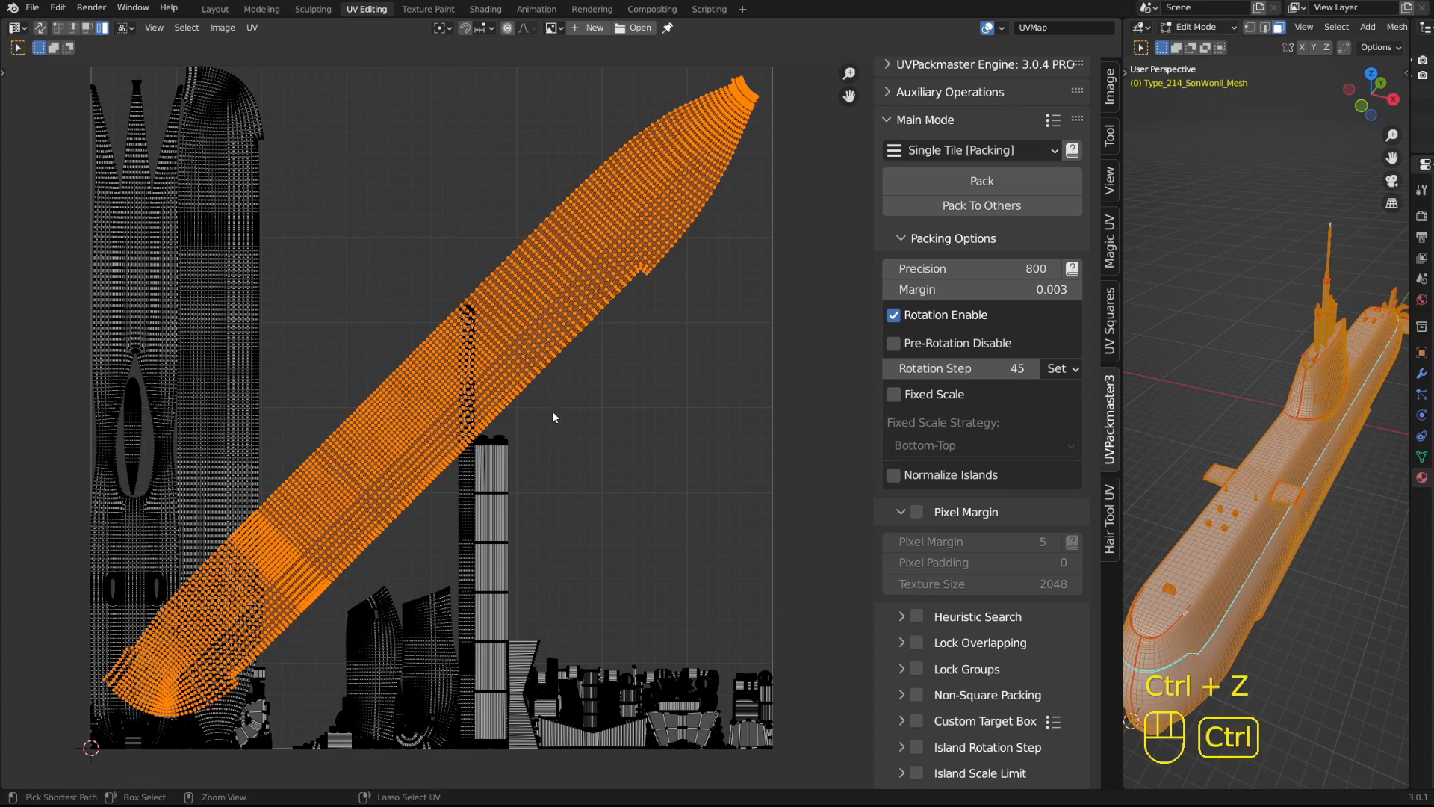
scroll(638, 433, "up", 2)
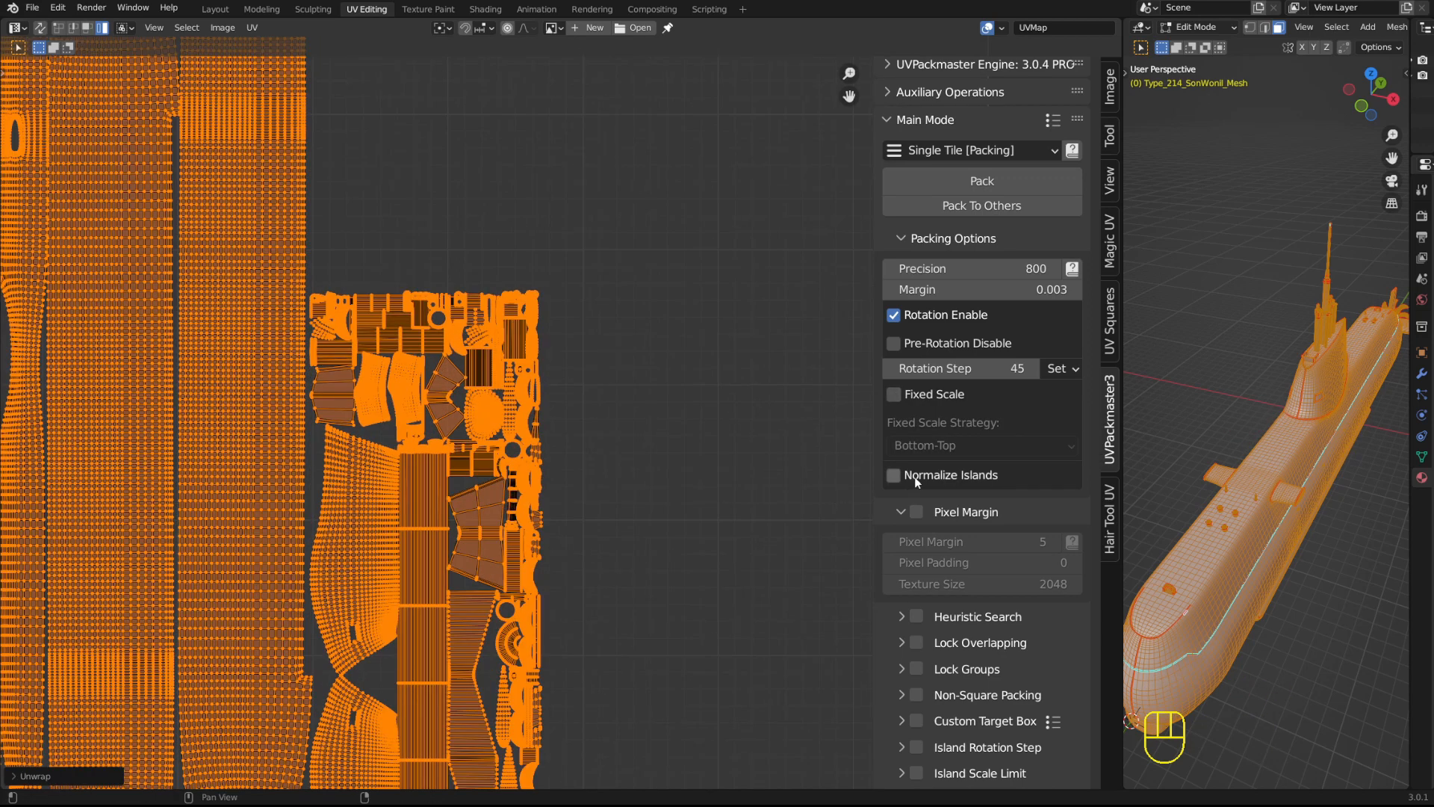
scroll(917, 482, "down", 2)
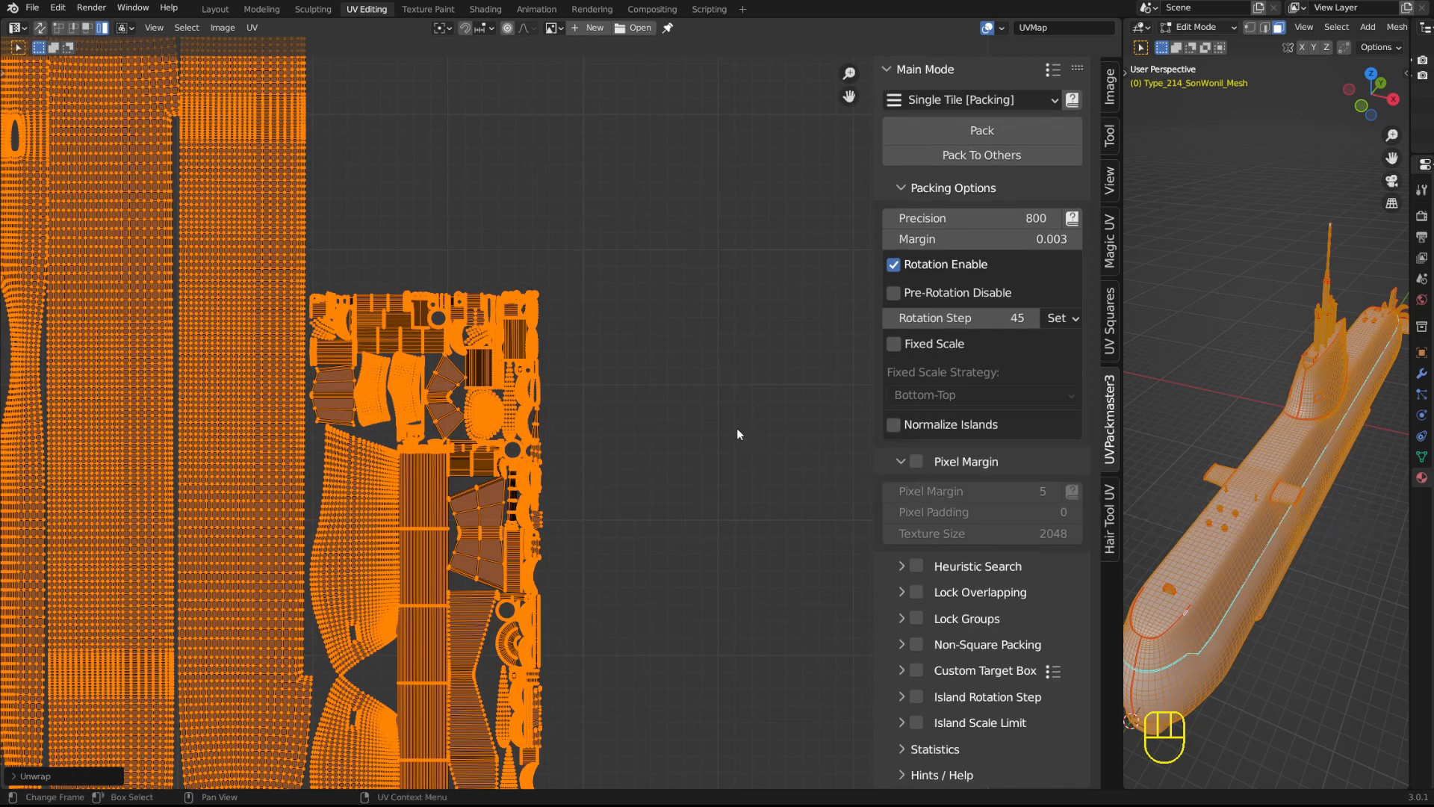
- Select all UV islands, enable Normalize Islands and pack them into the tile
scroll(736, 428, "down", 4)
scroll(597, 392, "up", 3)
left_click(614, 391)
key("a")
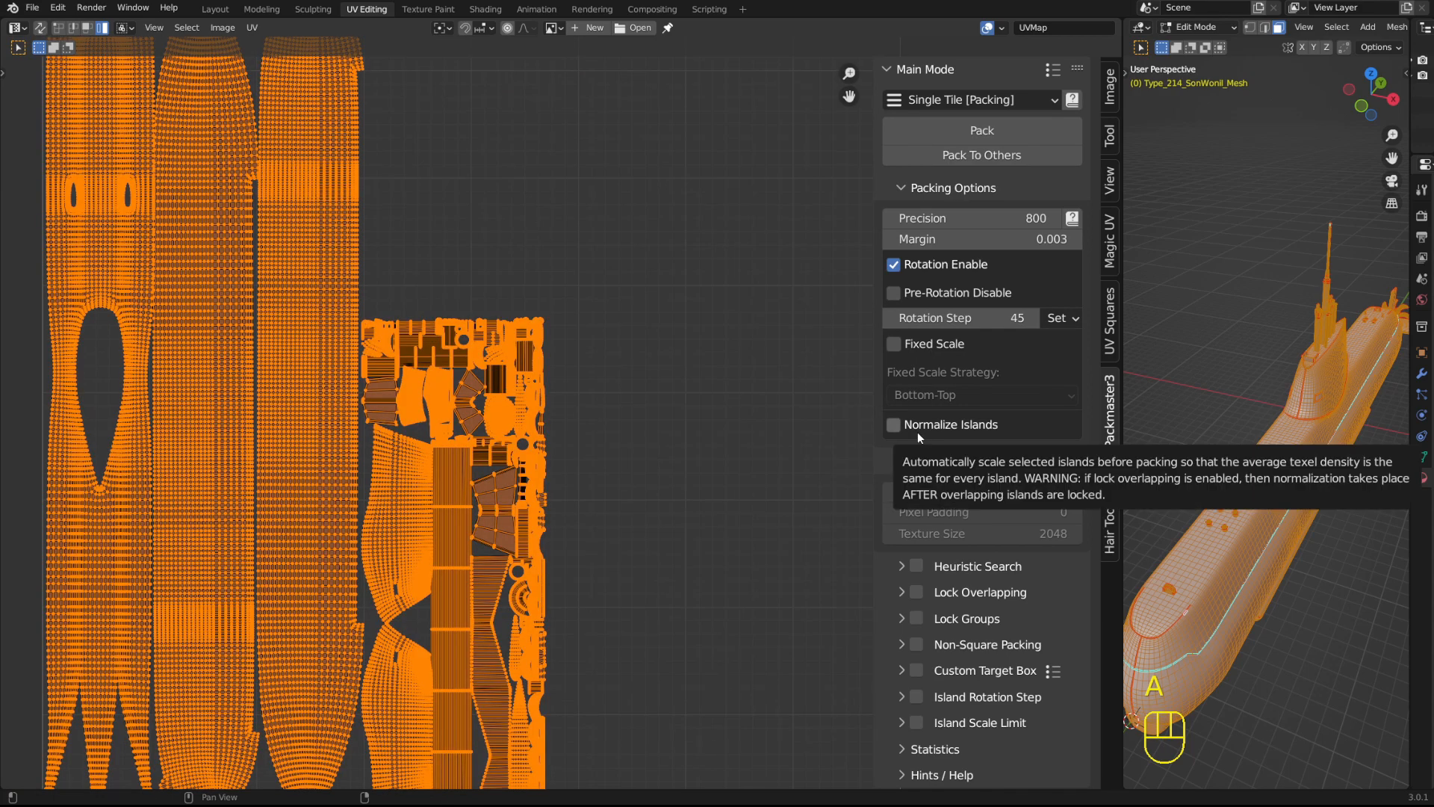
scroll(802, 346, "down", 2)
left_click(893, 424)
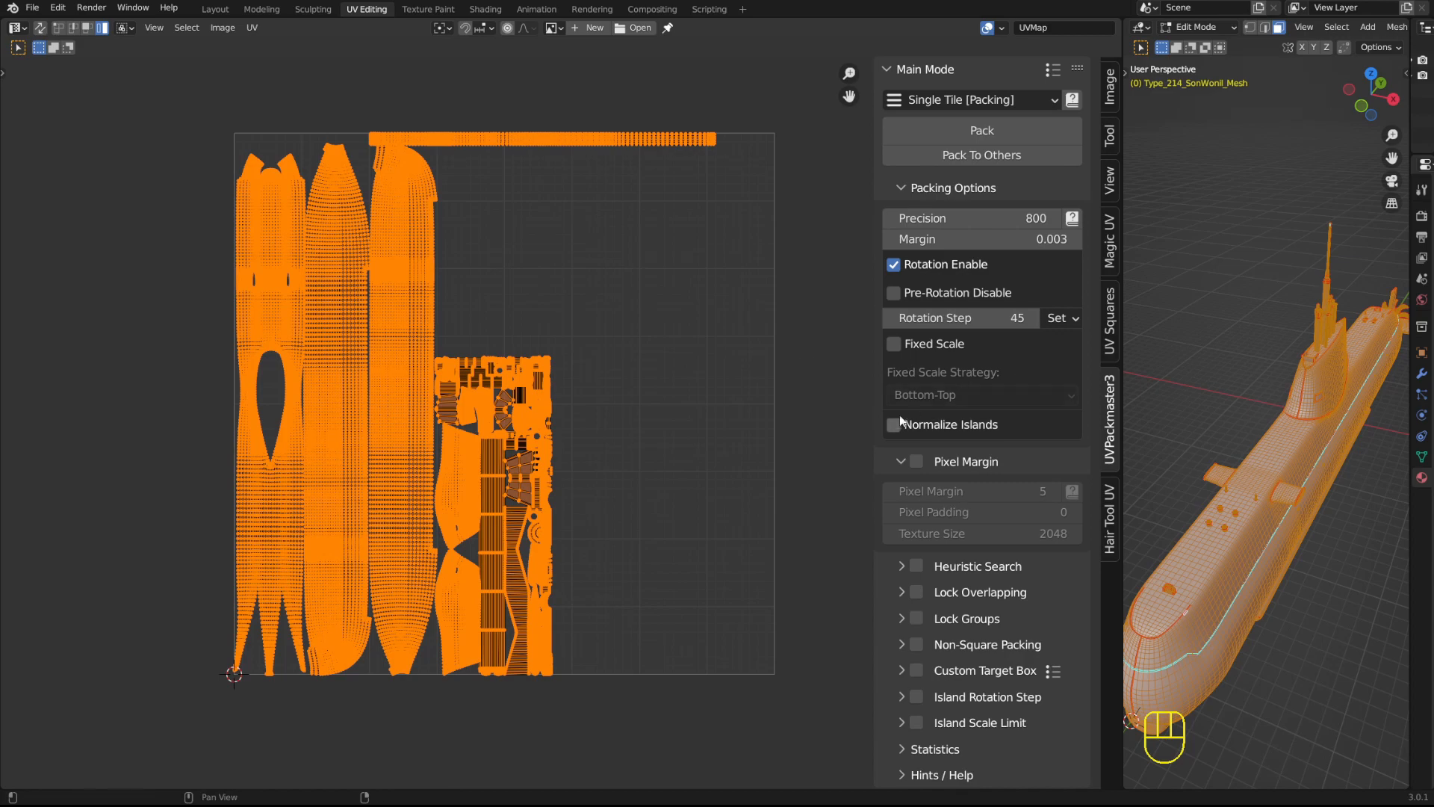
left_click(987, 131)
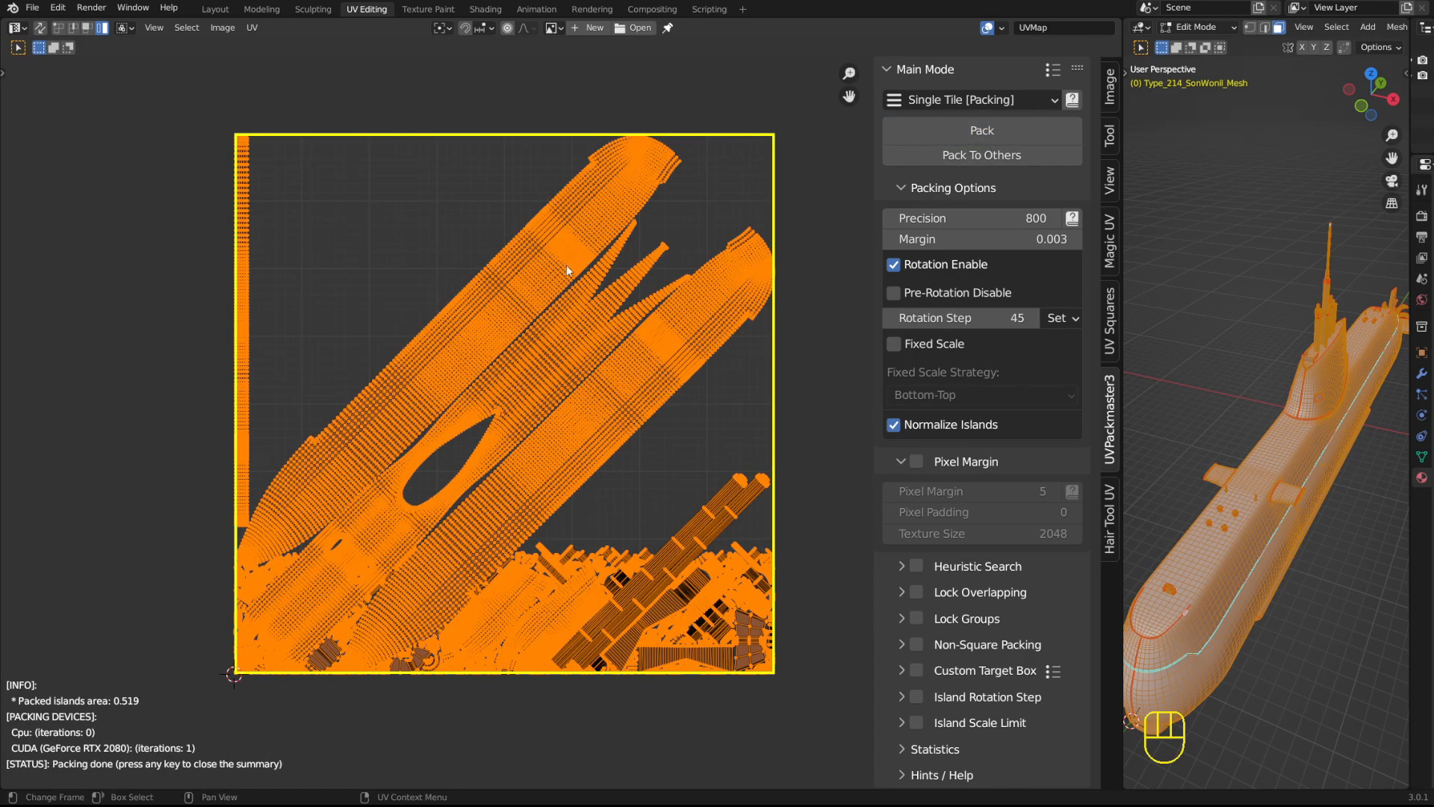
- Set the Rotation Step to 90, then try moving the uppermost diagonal hull island and undo the move
scroll(470, 343, "up", 3)
scroll(471, 345, "down", 4)
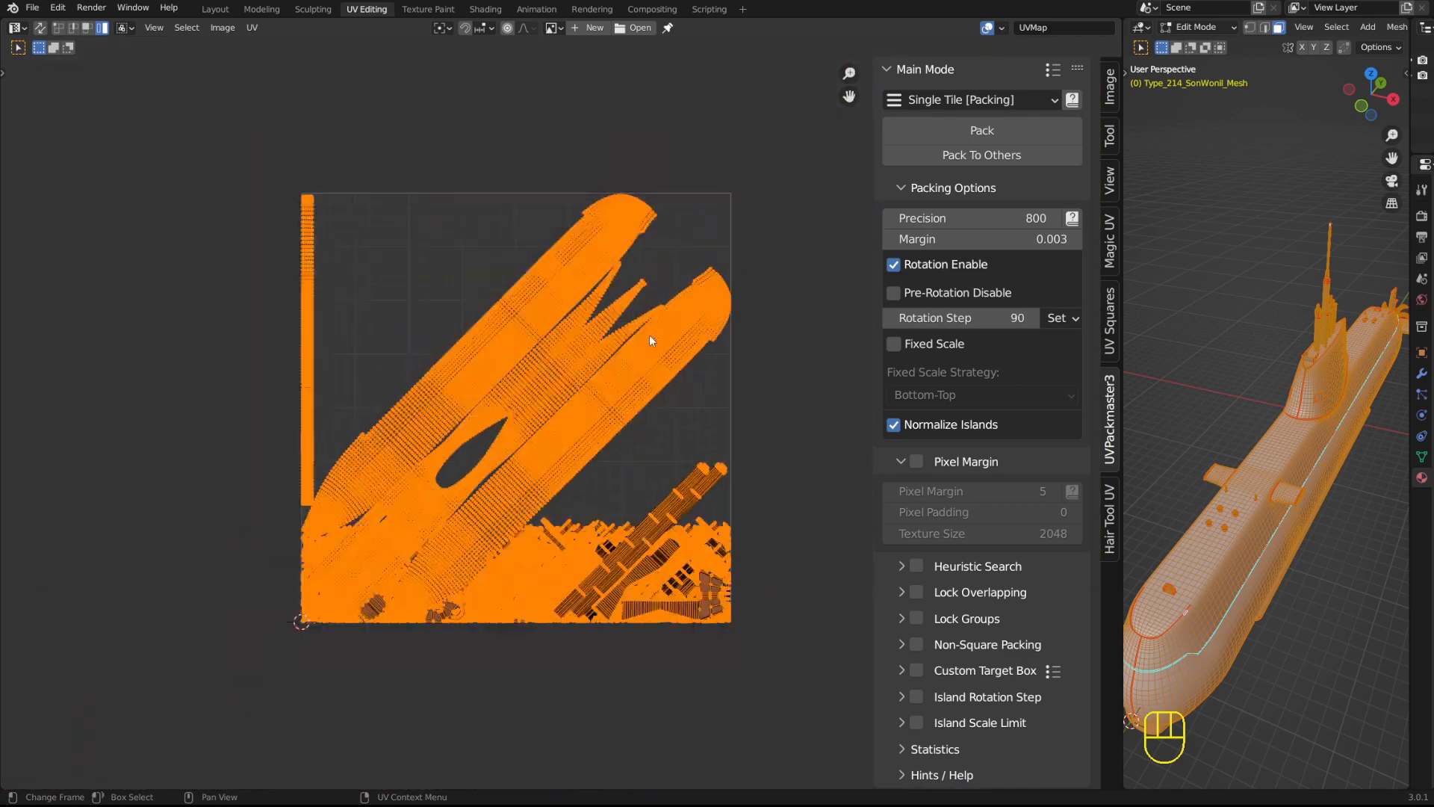
scroll(628, 330, "up", 2)
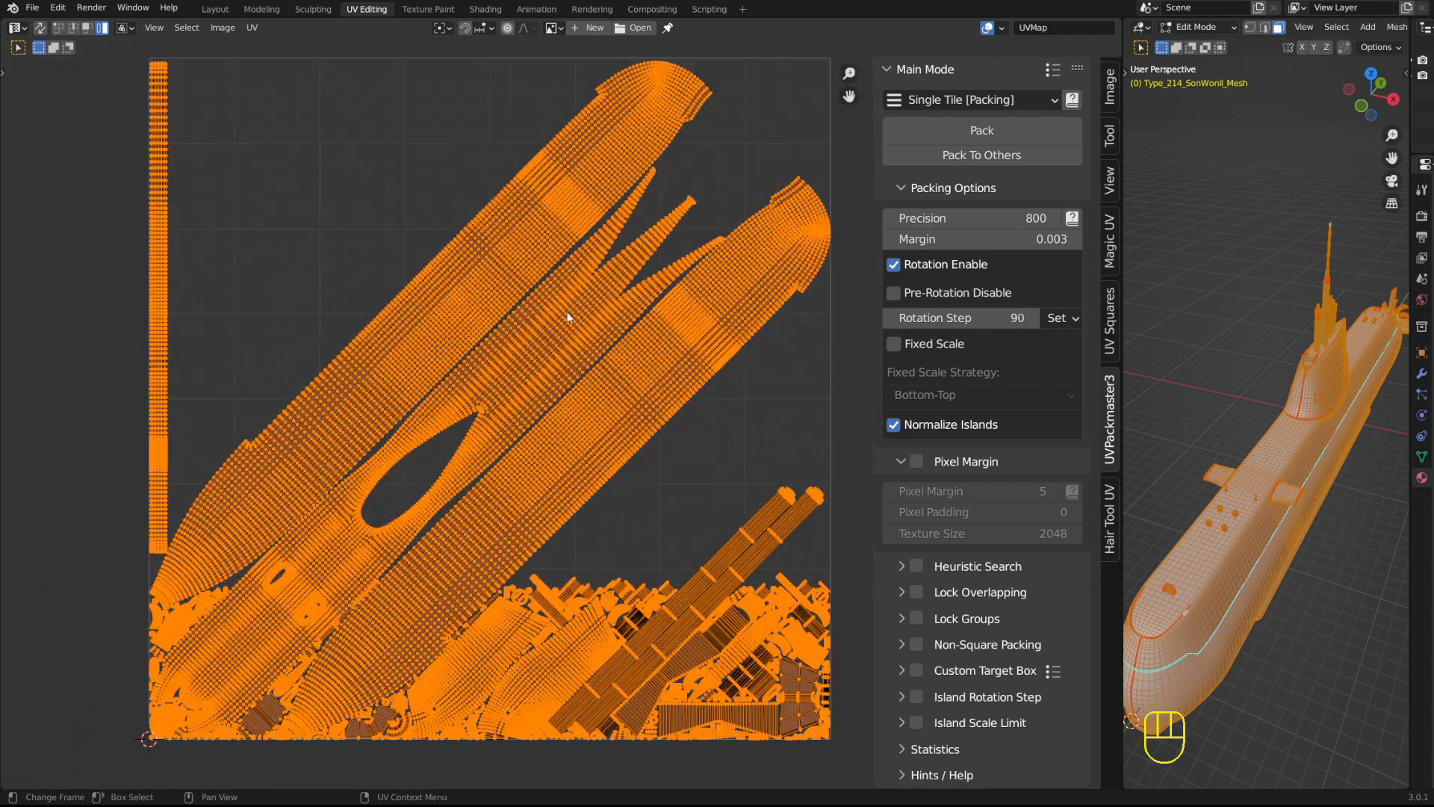
left_click(517, 222)
key("g")
key("ctrl+z")
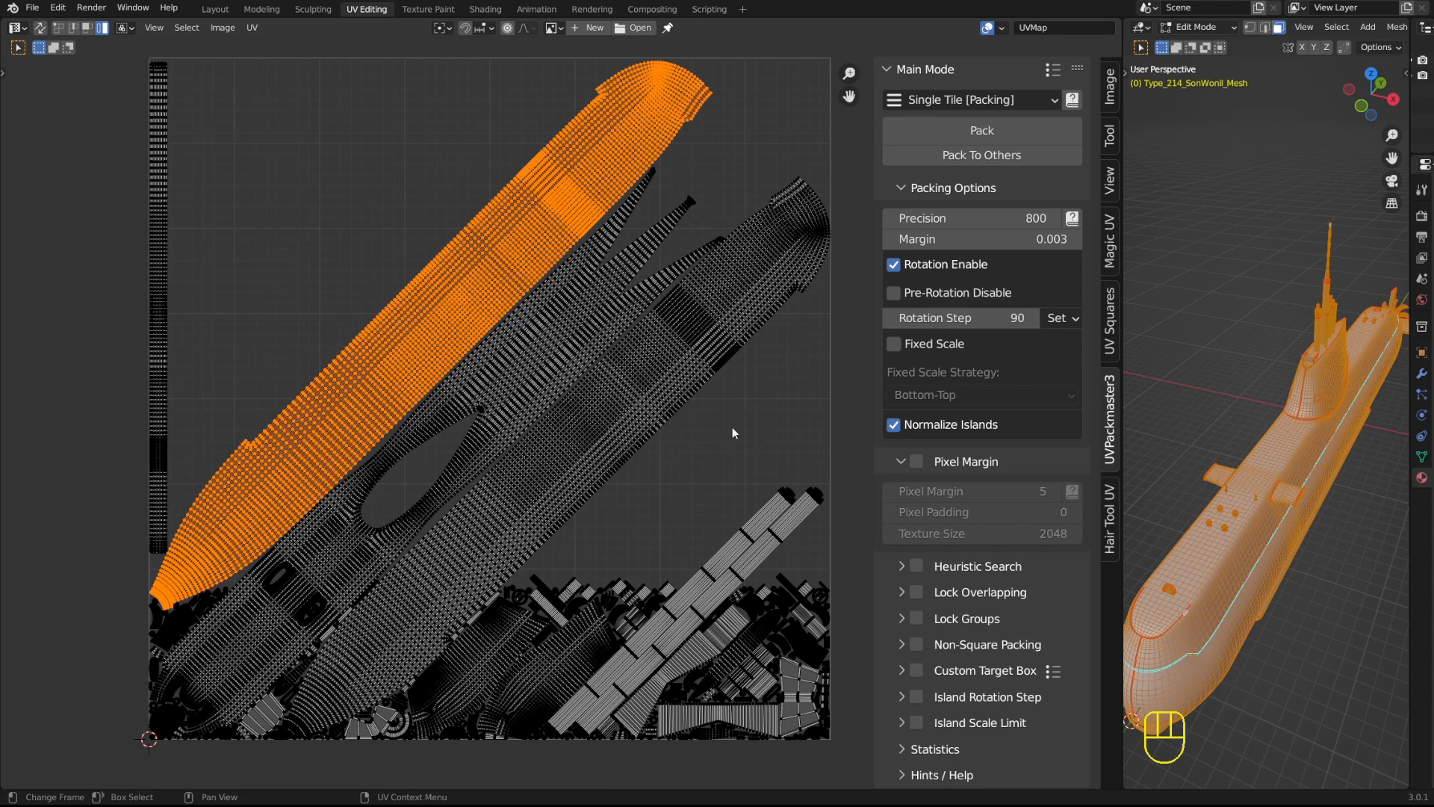
- Select all islands, repack them with the 90-degree rotation step and turn off Normalize Islands
key("a")
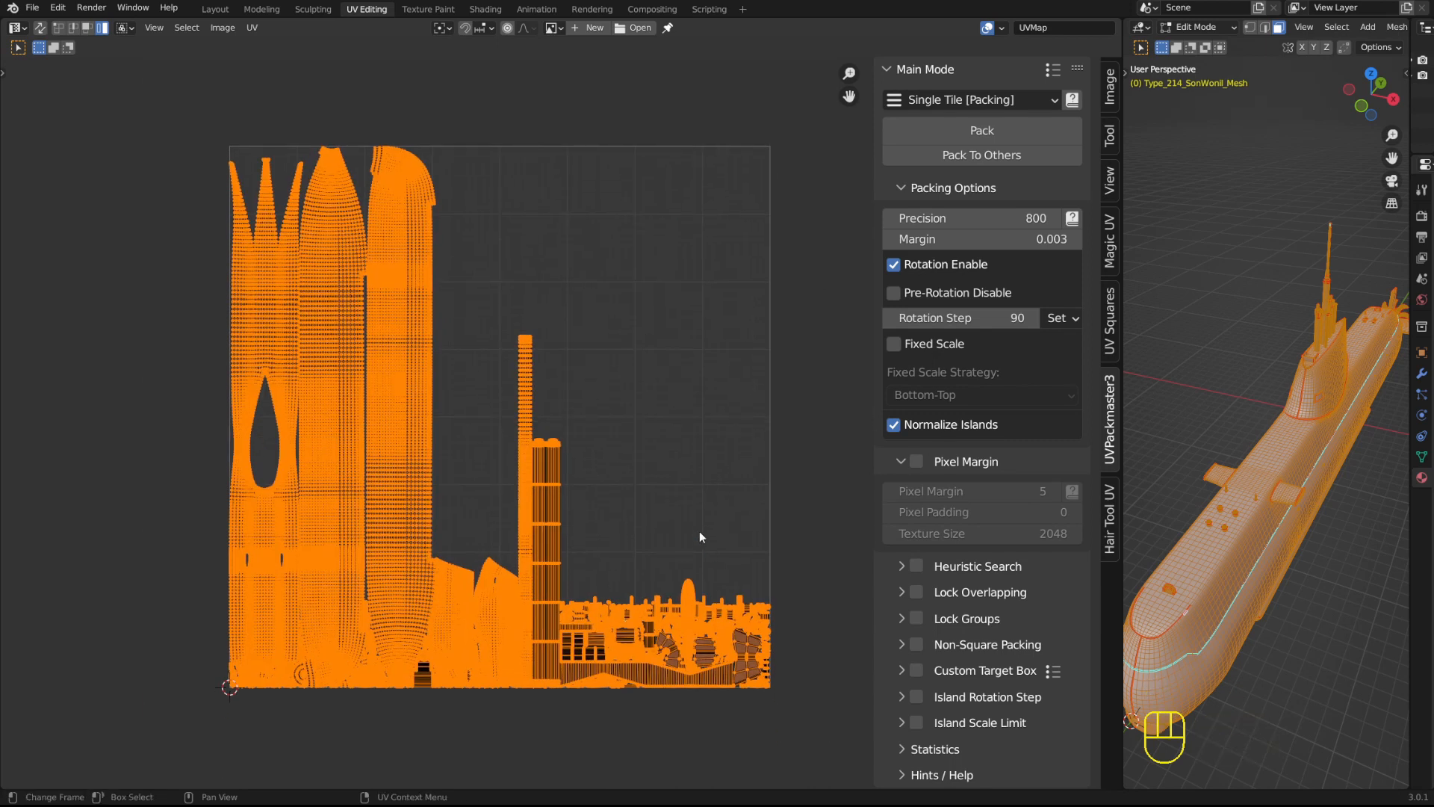
left_click(894, 424)
middle_click_drag(558, 474, 540, 445)
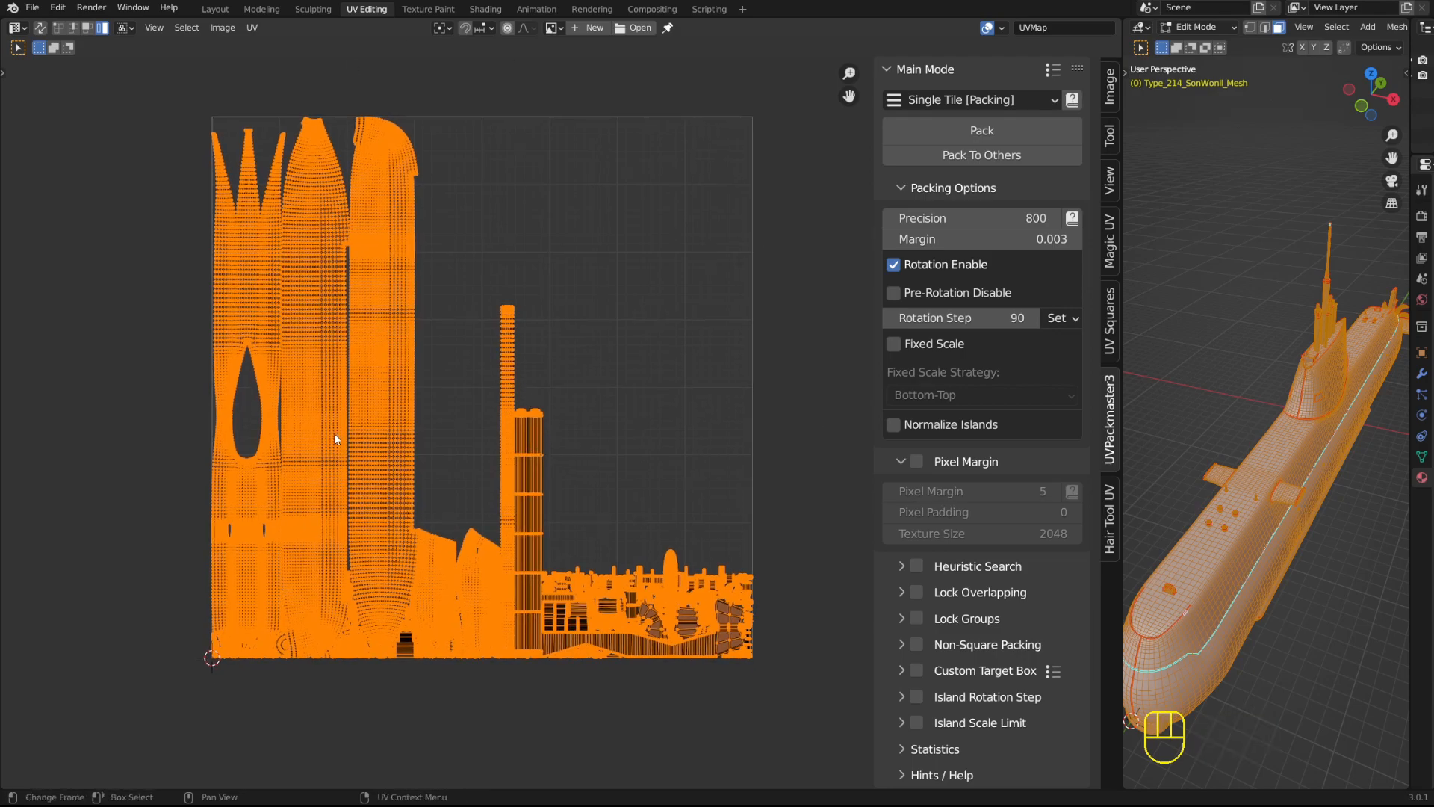
- Examine the repacked layout, comparing the long hull islands with the small parts and the gaps between them
scroll(434, 374, "up", 2)
middle_click_drag(485, 514, 547, 285, "shift")
scroll(410, 498, "up", 4)
middle_click_drag(410, 498, 489, 414, "shift")
scroll(488, 413, "down", 4)
middle_click_drag(509, 299, 494, 498, "shift")
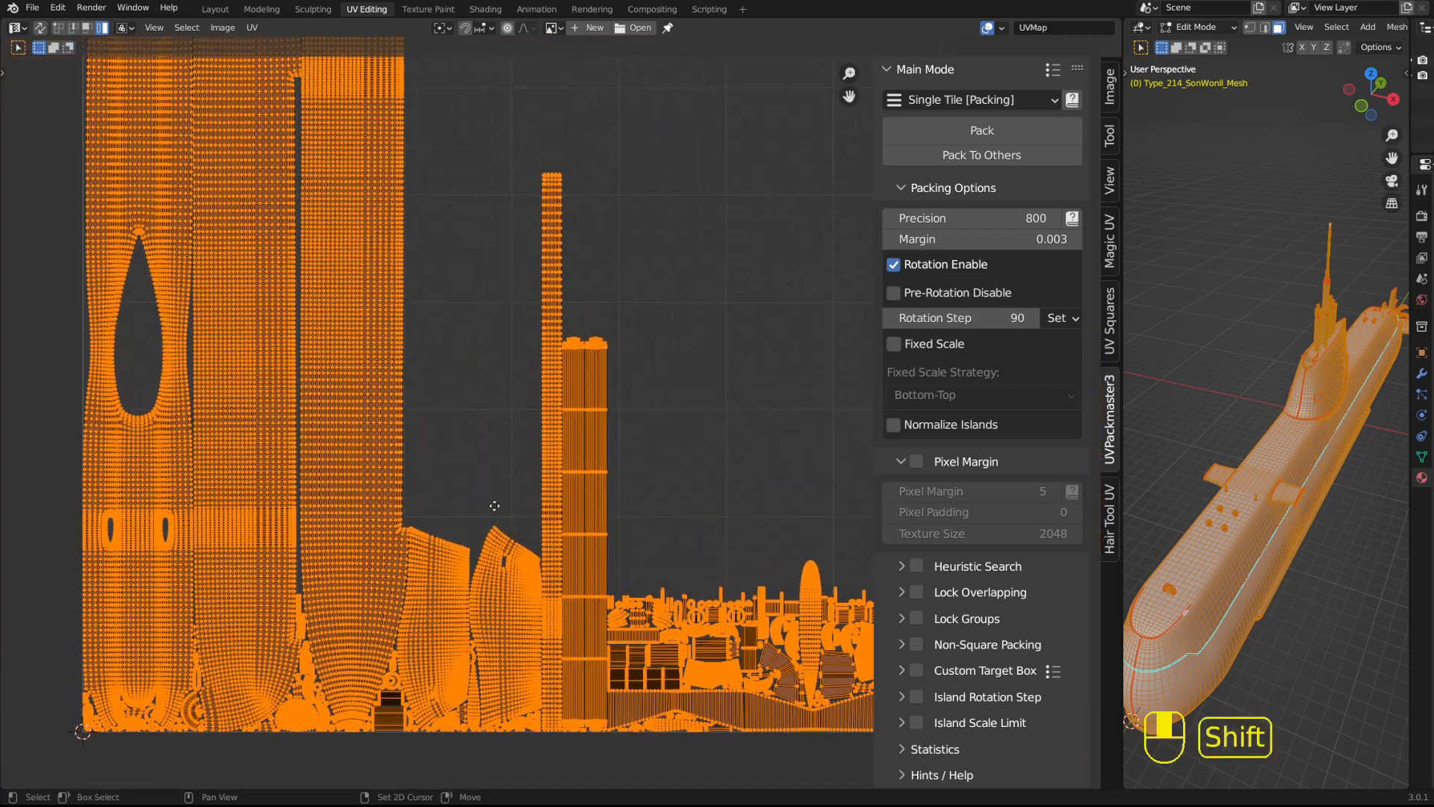
scroll(494, 498, "down", 2)
middle_click_drag(557, 282, 538, 344, "shift")
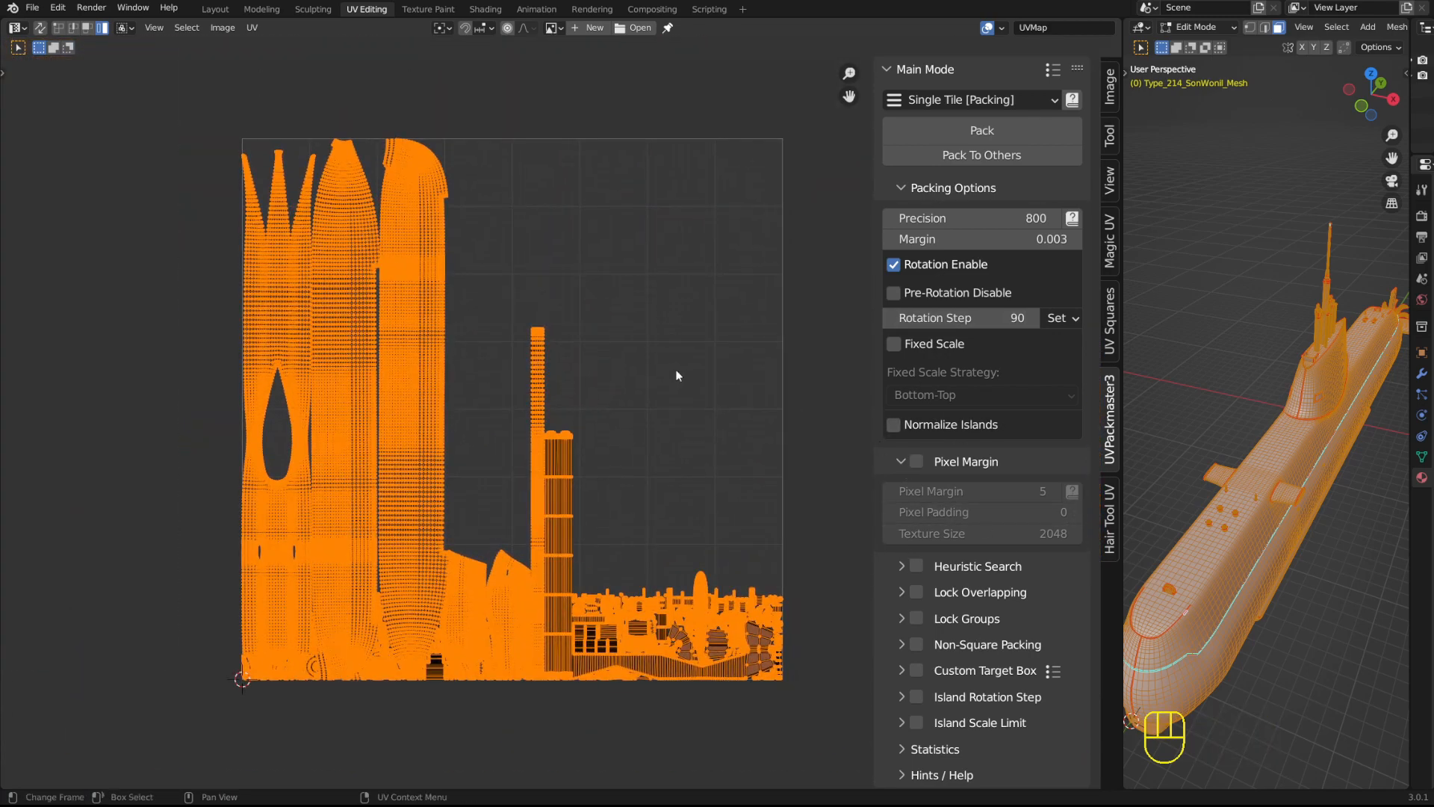
scroll(650, 399, "up", 1)
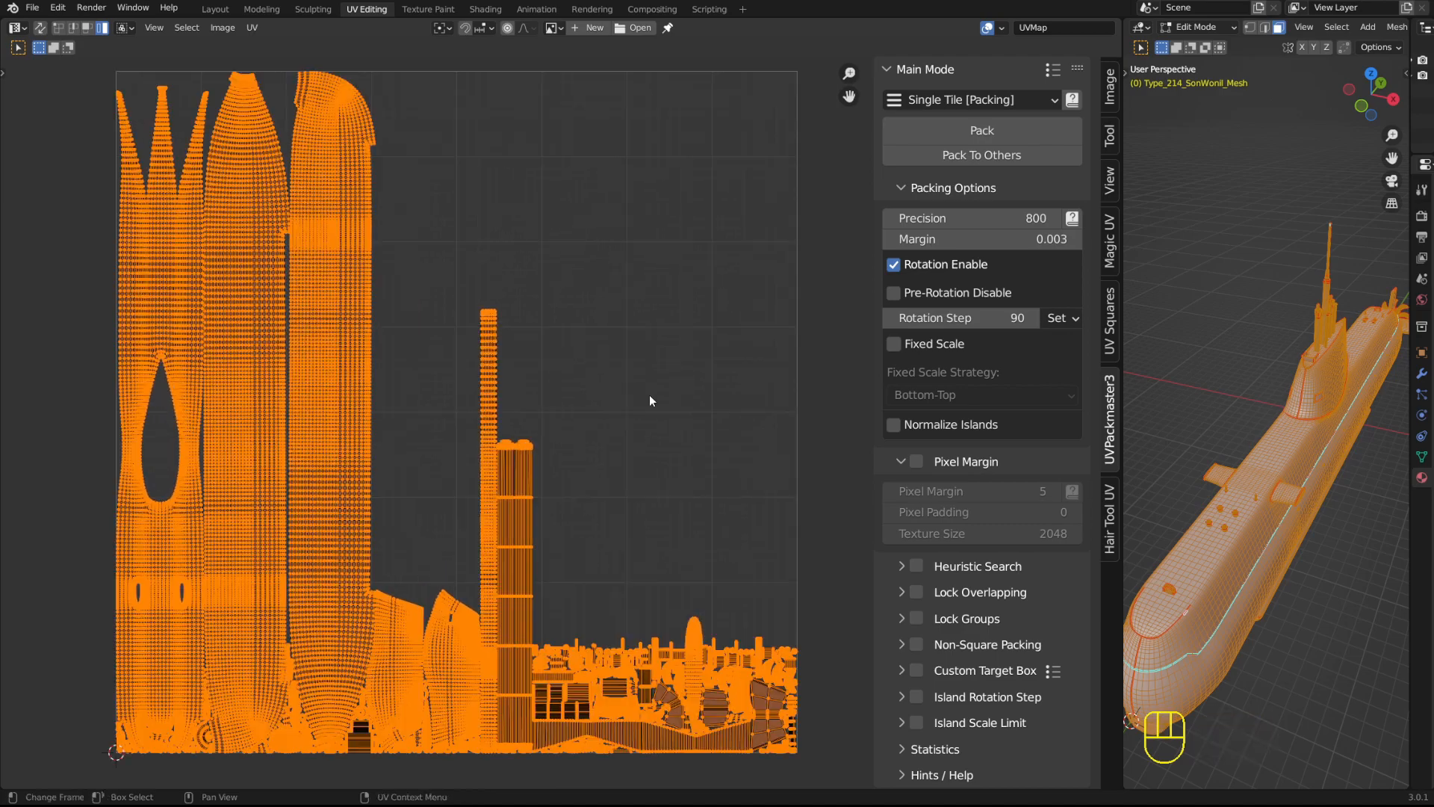
- Enable Pixel Margin and inspect the spacing around the small islands lying between the large curved ones
left_click(915, 462)
scroll(617, 420, "up", 4)
scroll(567, 420, "up", 5)
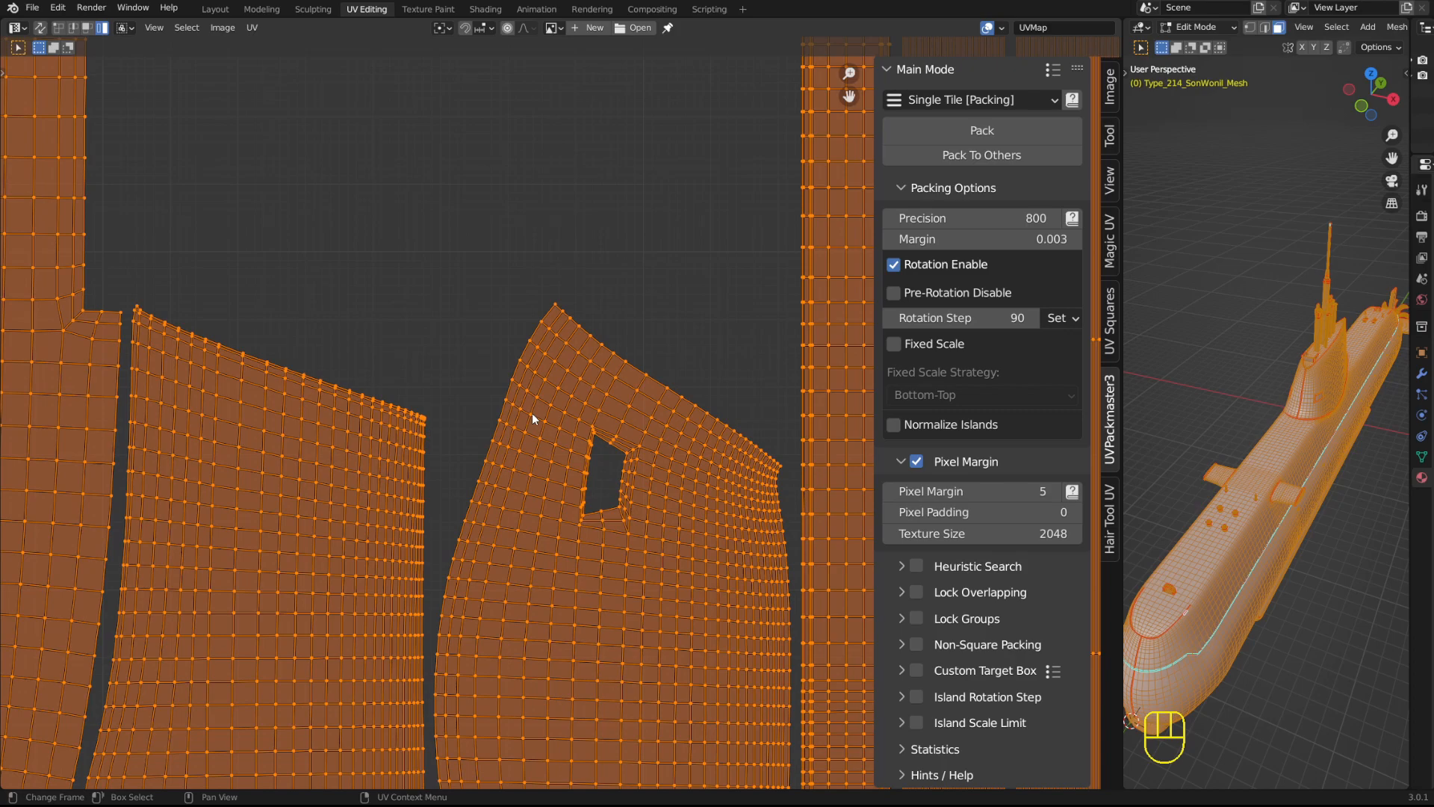
middle_click_drag(490, 436, 672, 199, "shift")
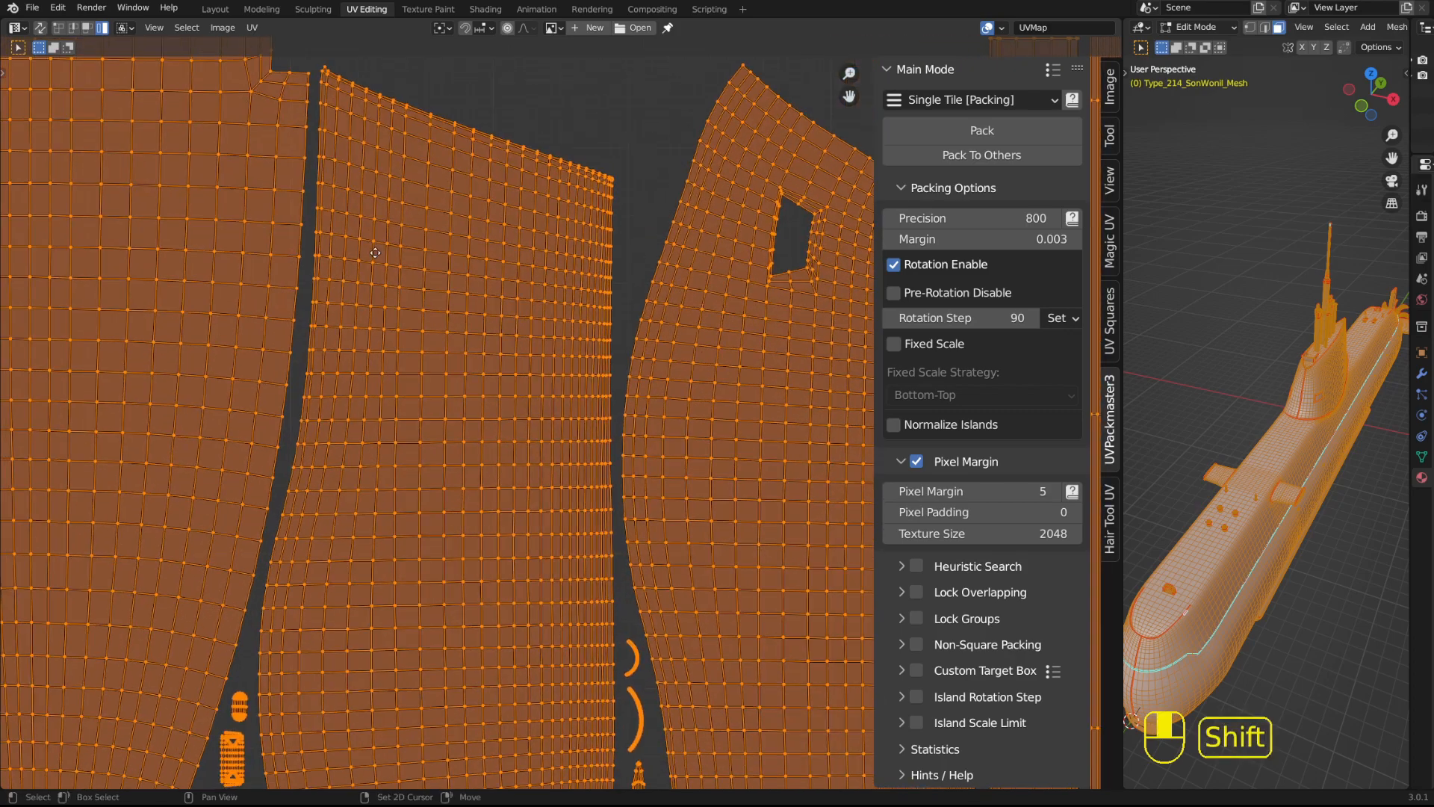
middle_click_drag(226, 372, 471, 45, "shift")
scroll(364, 411, "up", 5)
middle_click_drag(319, 321, 529, 353, "shift")
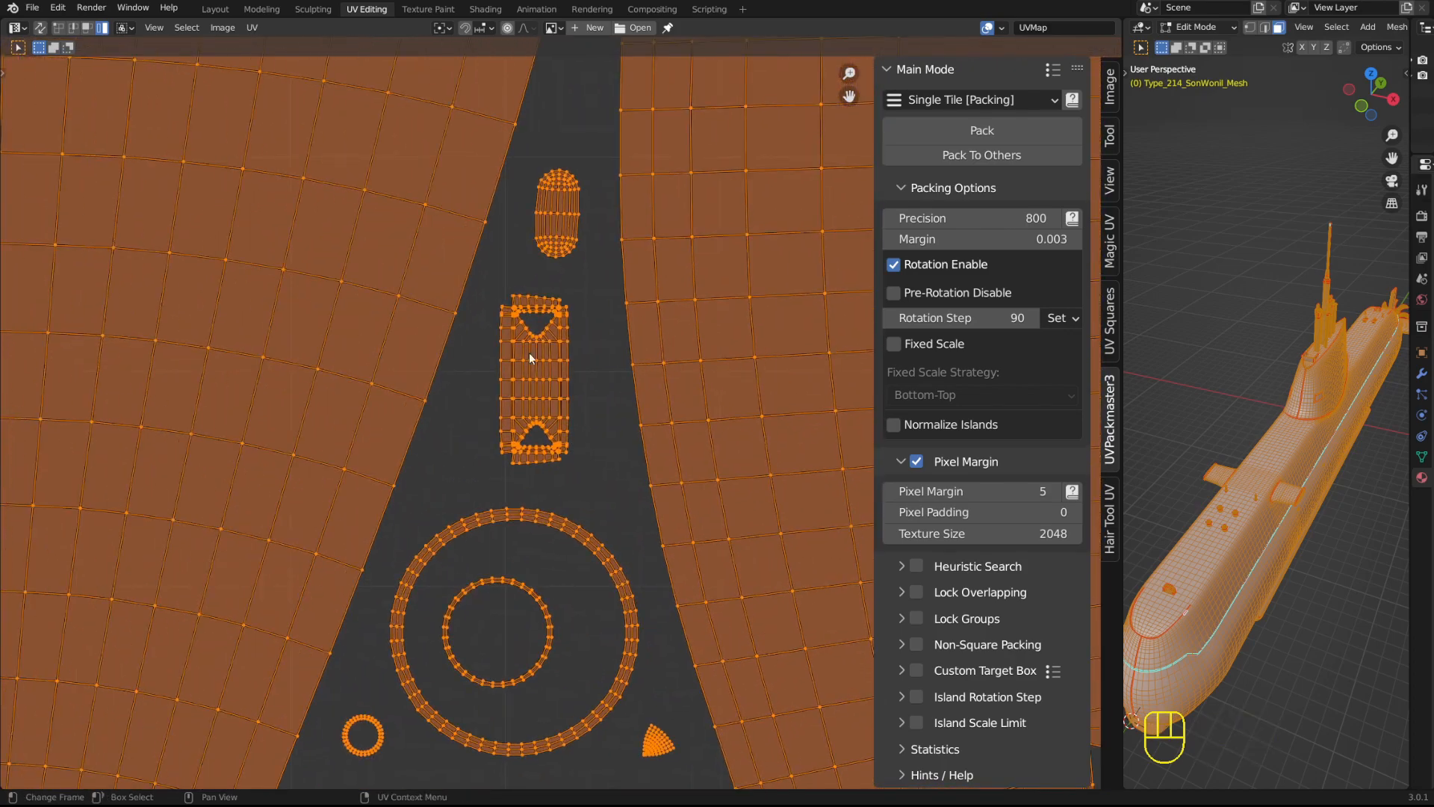
- Shift the small rectangular island slightly within the gap between the large curved islands and reselect all islands
scroll(537, 396, "up", 4)
left_click(512, 354)
key("g")
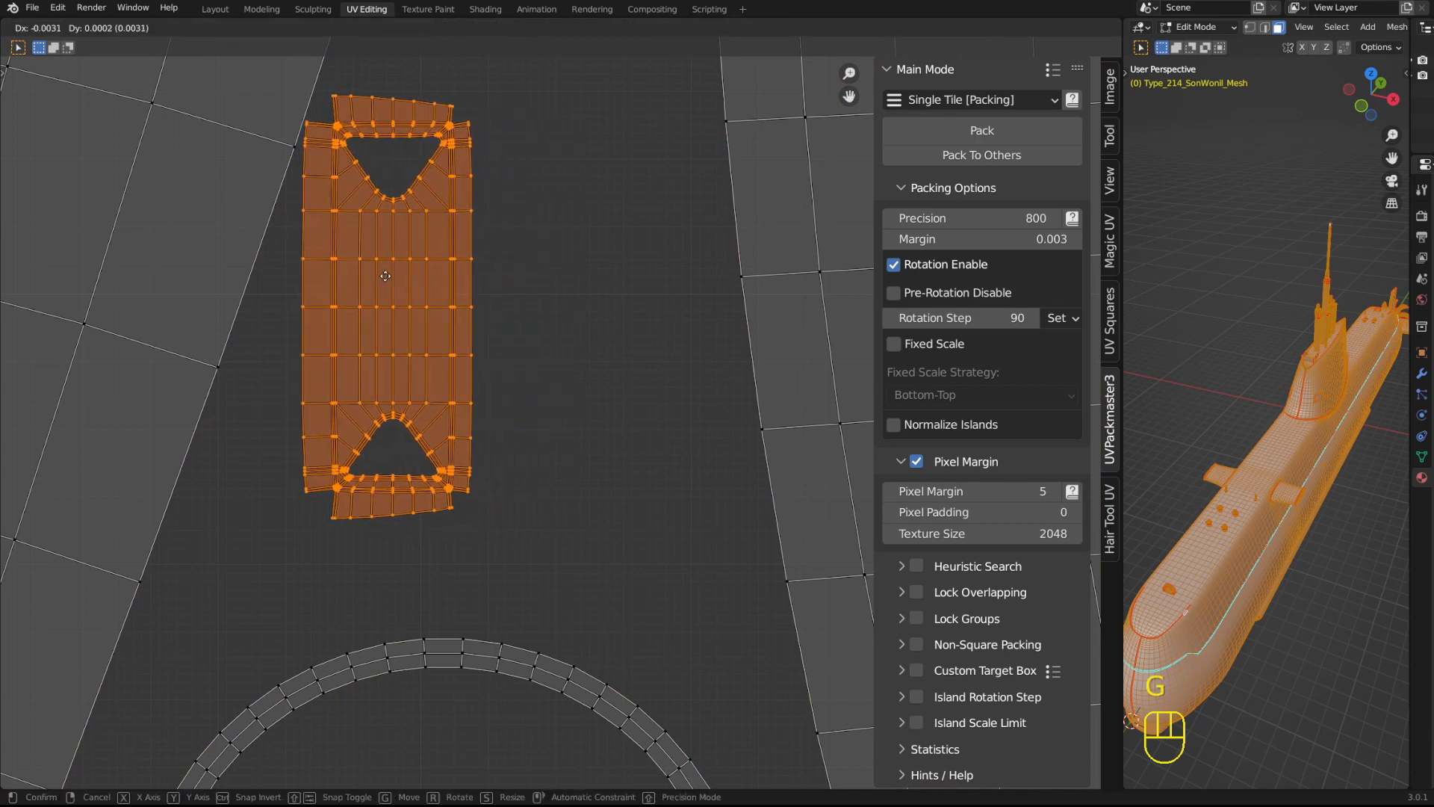
key("g")
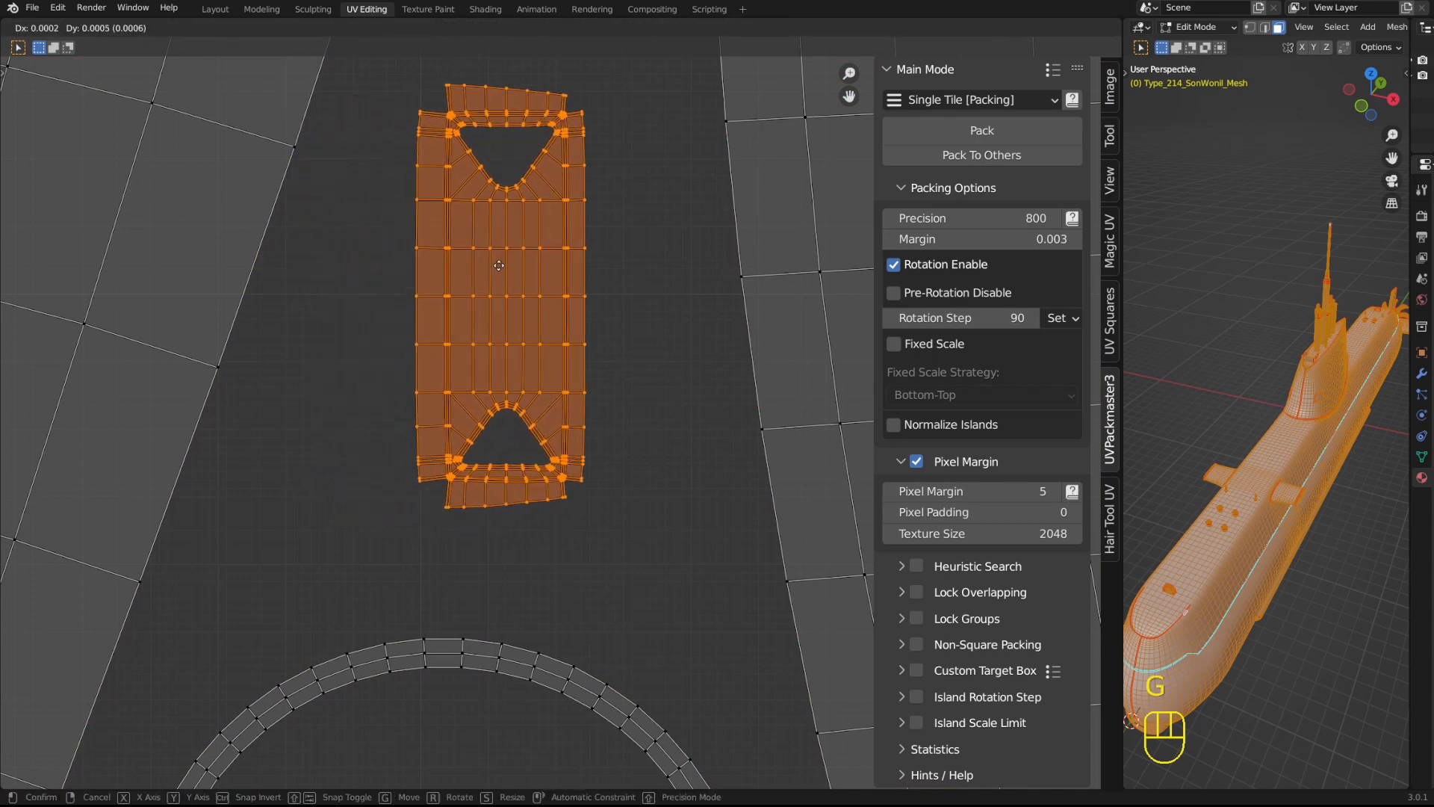
left_click(500, 265)
scroll(611, 231, "down", 5)
key("a")
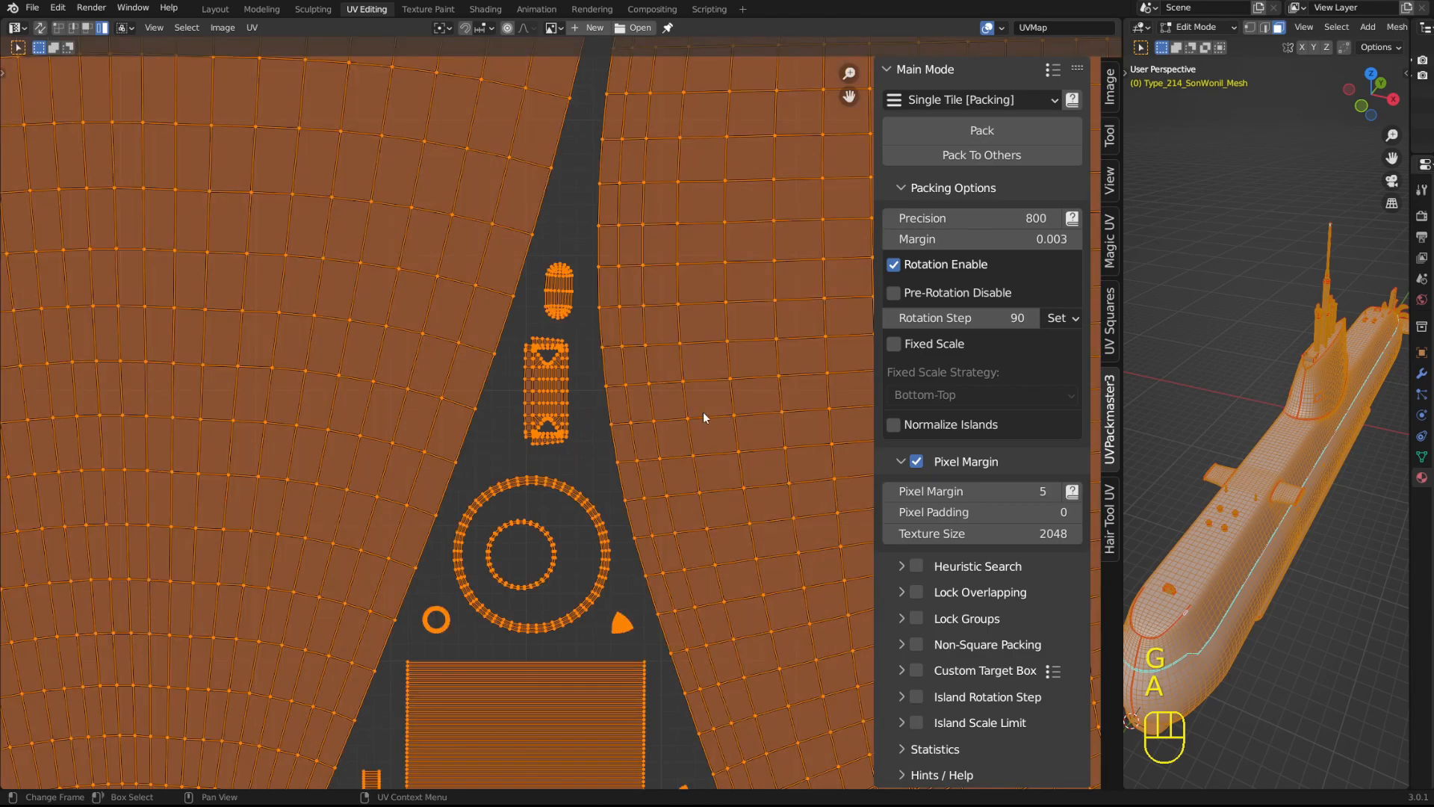
- Examine the whole packed layout against the tile boundary, from the long hull islands to the small parts
key("Home")
scroll(424, 570, "down", 4)
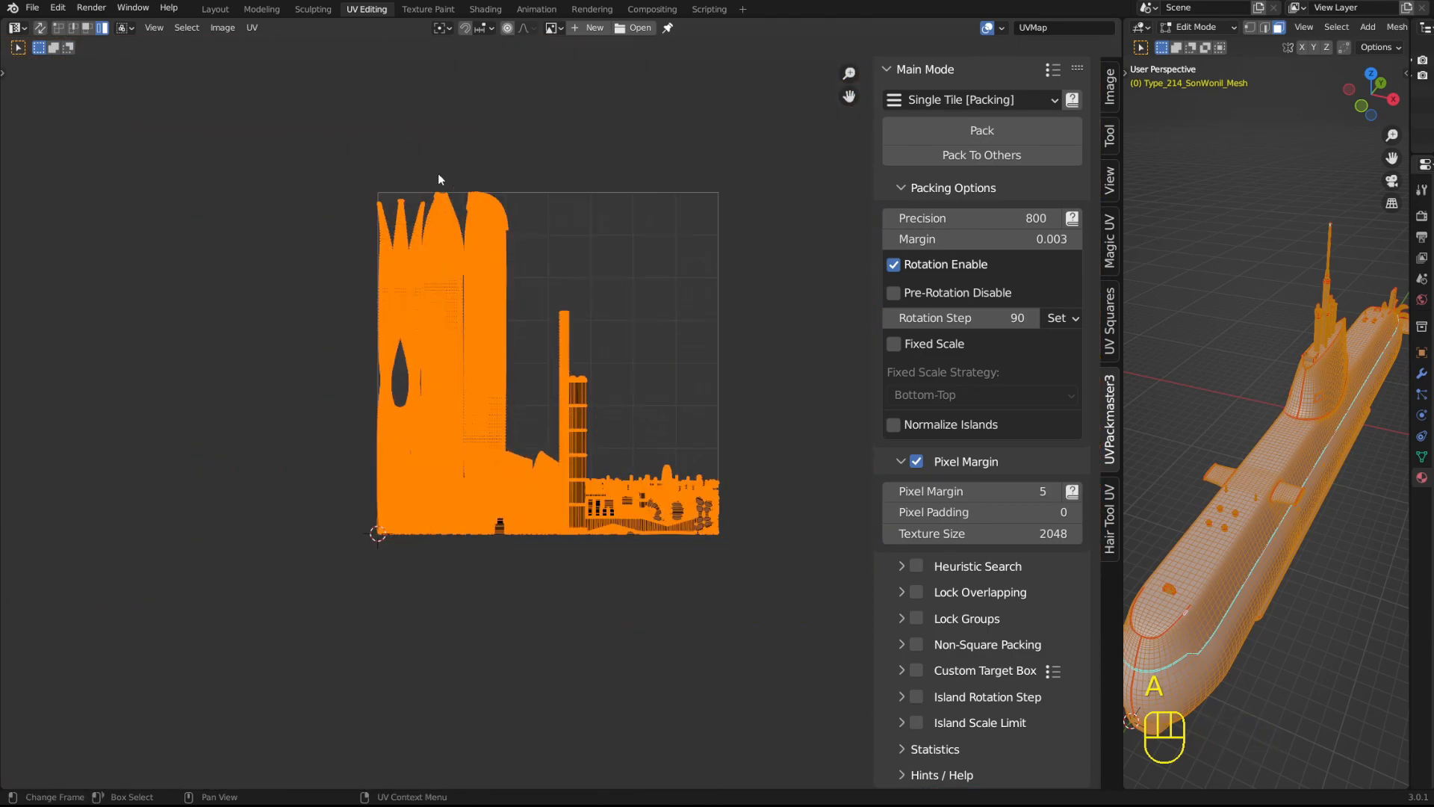
scroll(590, 410, "up", 3)
middle_click_drag(466, 479, 340, 587, "shift")
scroll(333, 266, "down", 1)
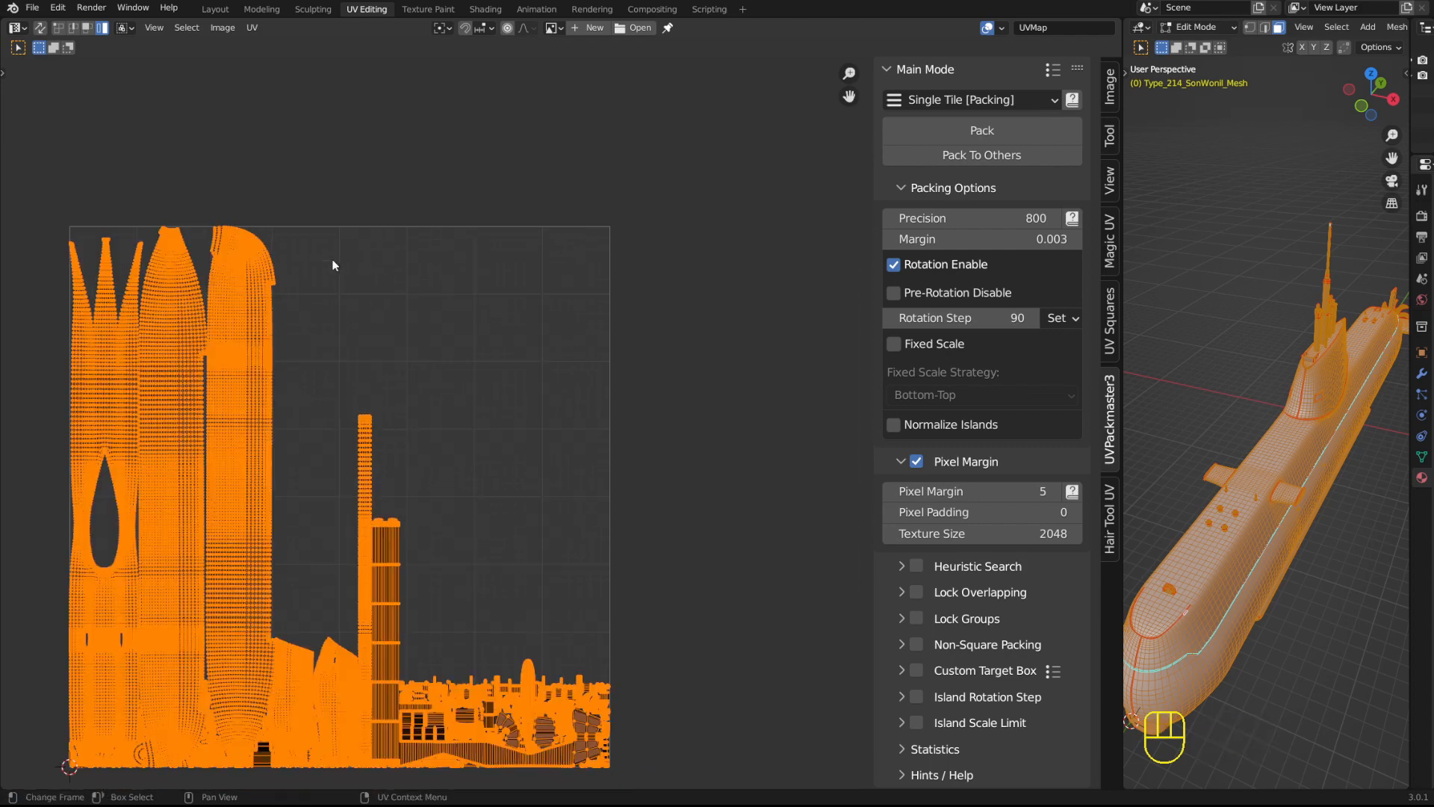
middle_click_drag(380, 233, 579, 115, "shift")
middle_click_drag(784, 647, 657, 590, "shift")
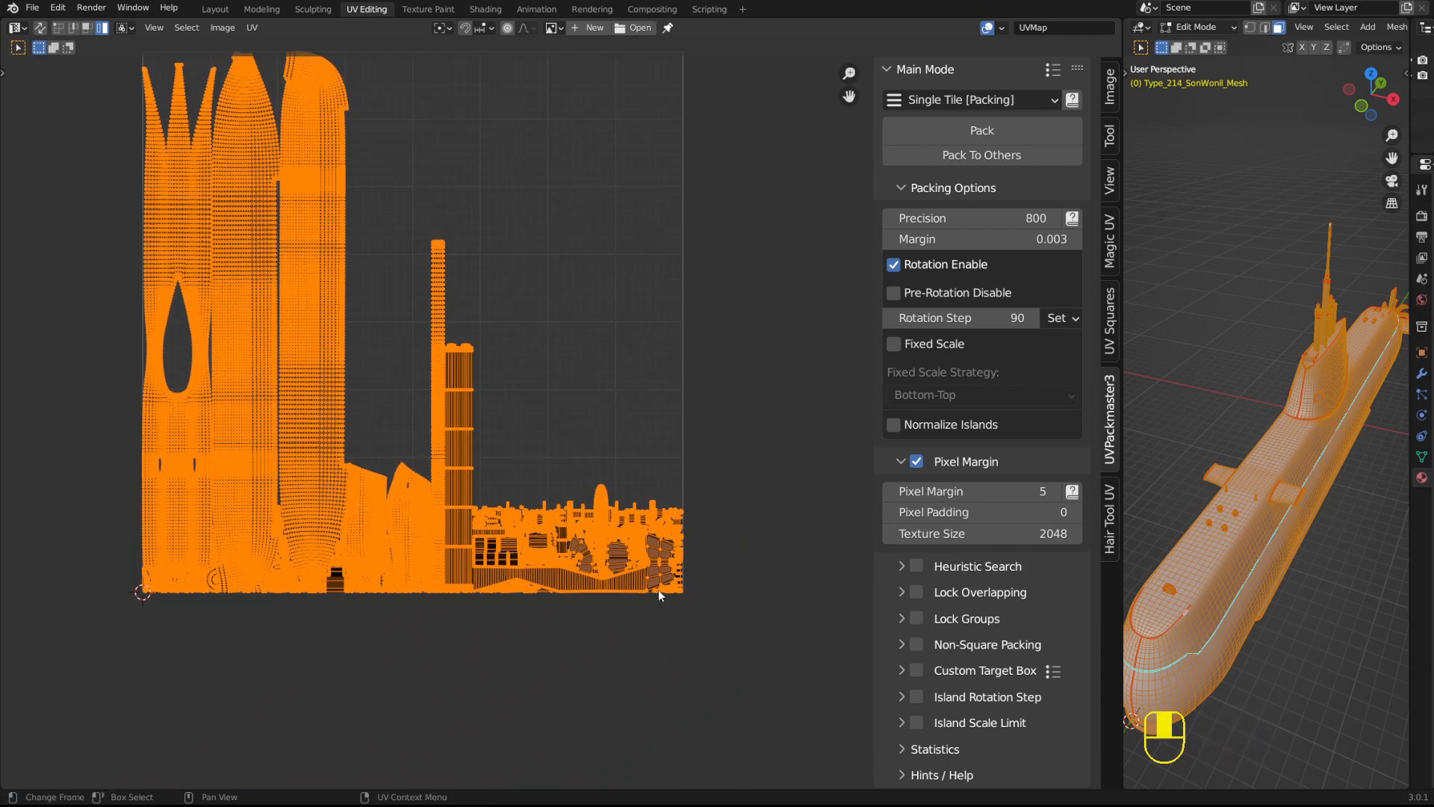
middle_click_drag(406, 469, 547, 497, "shift")
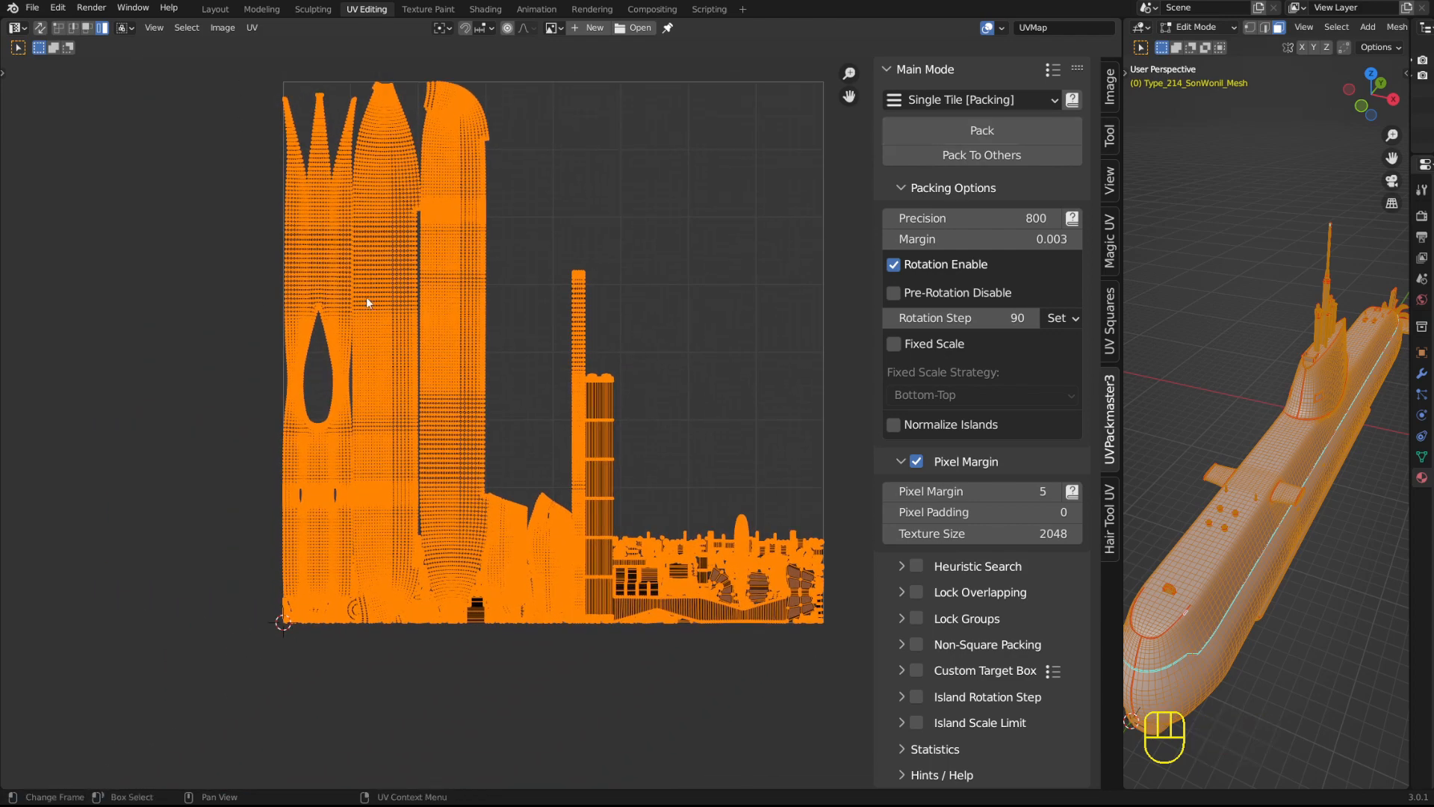
middle_click_drag(582, 314, 507, 357, "shift")
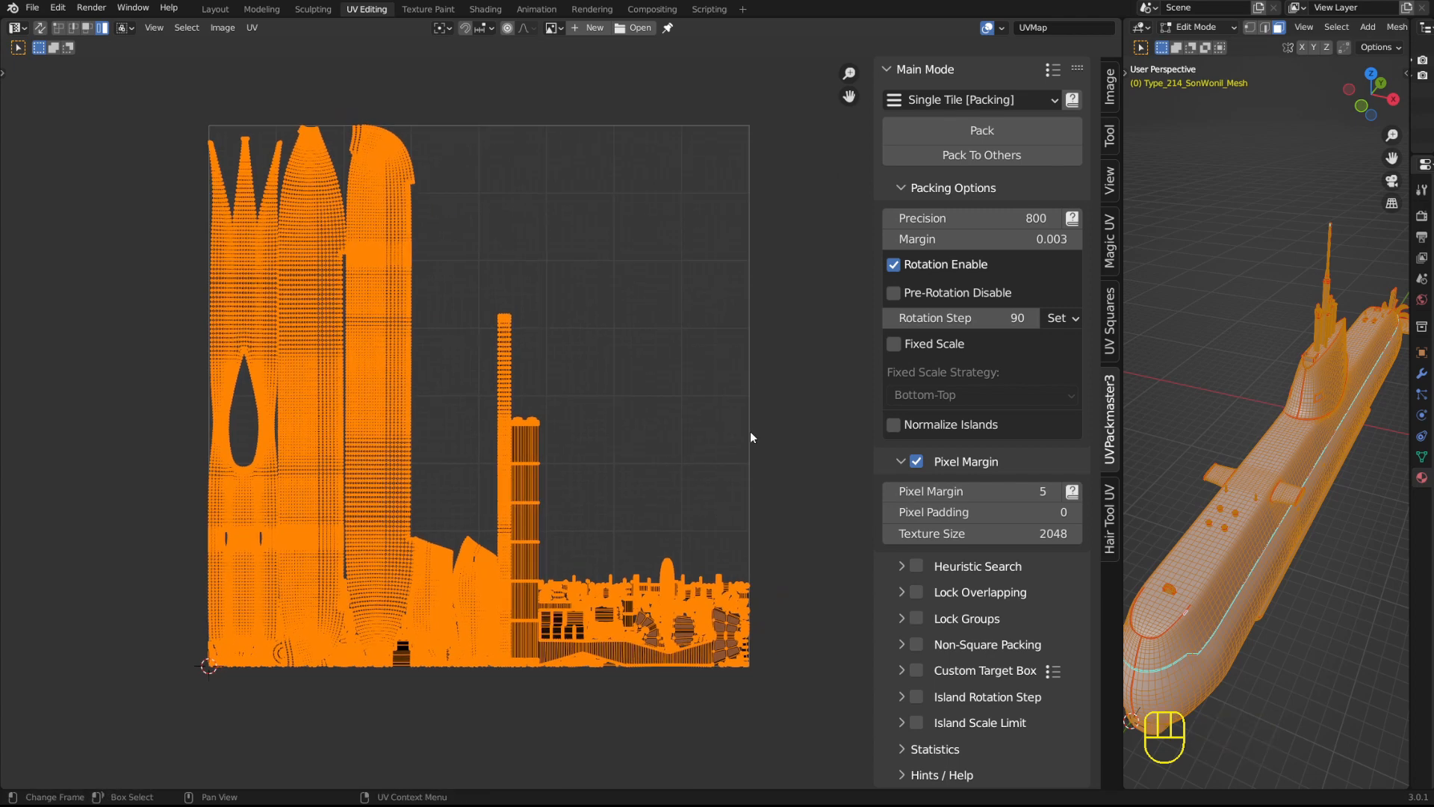
middle_click_drag(821, 566, 807, 568, "shift")
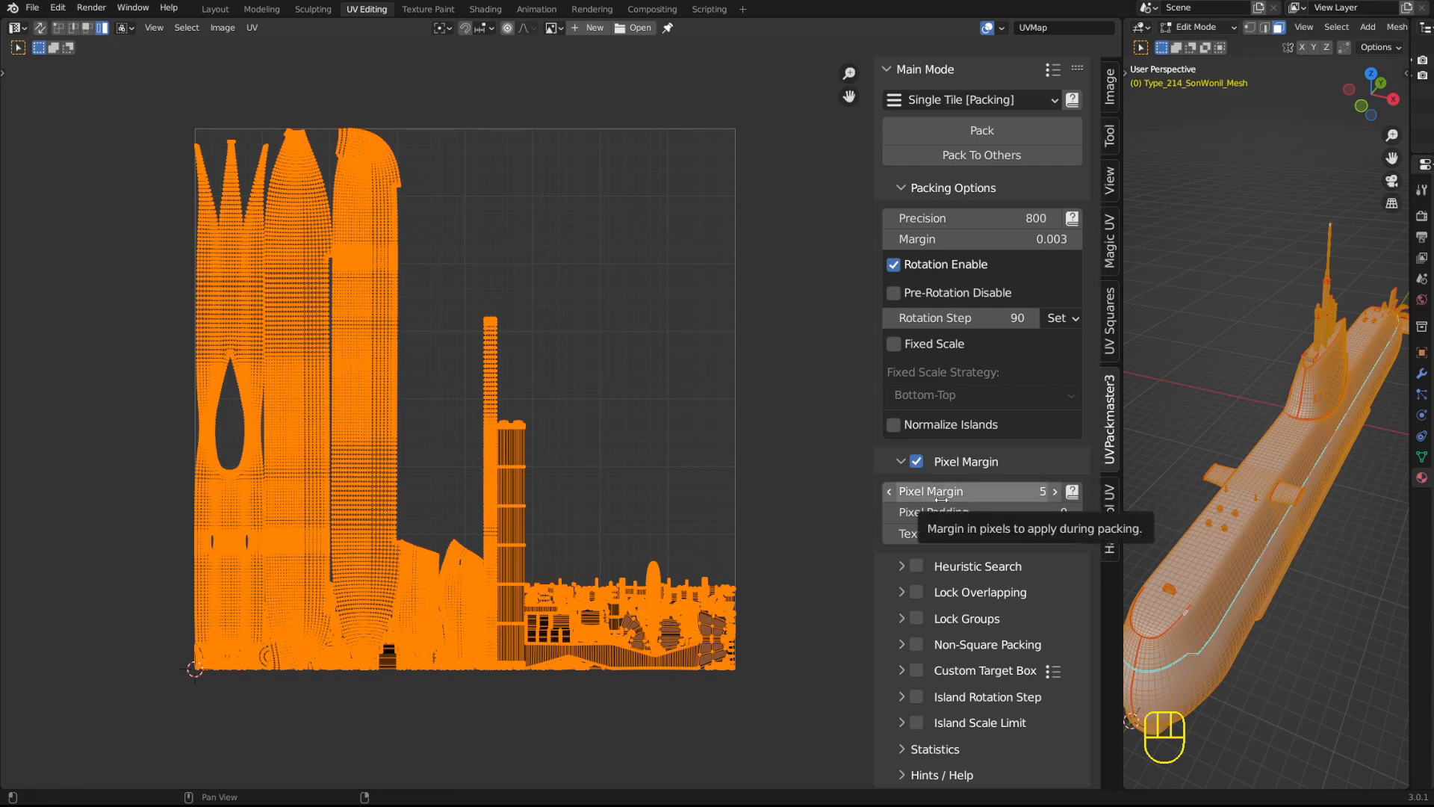
- Inspect the gap between neighbouring long hull islands and repack all islands with a Pixel Margin of 5
scroll(523, 478, "up", 6)
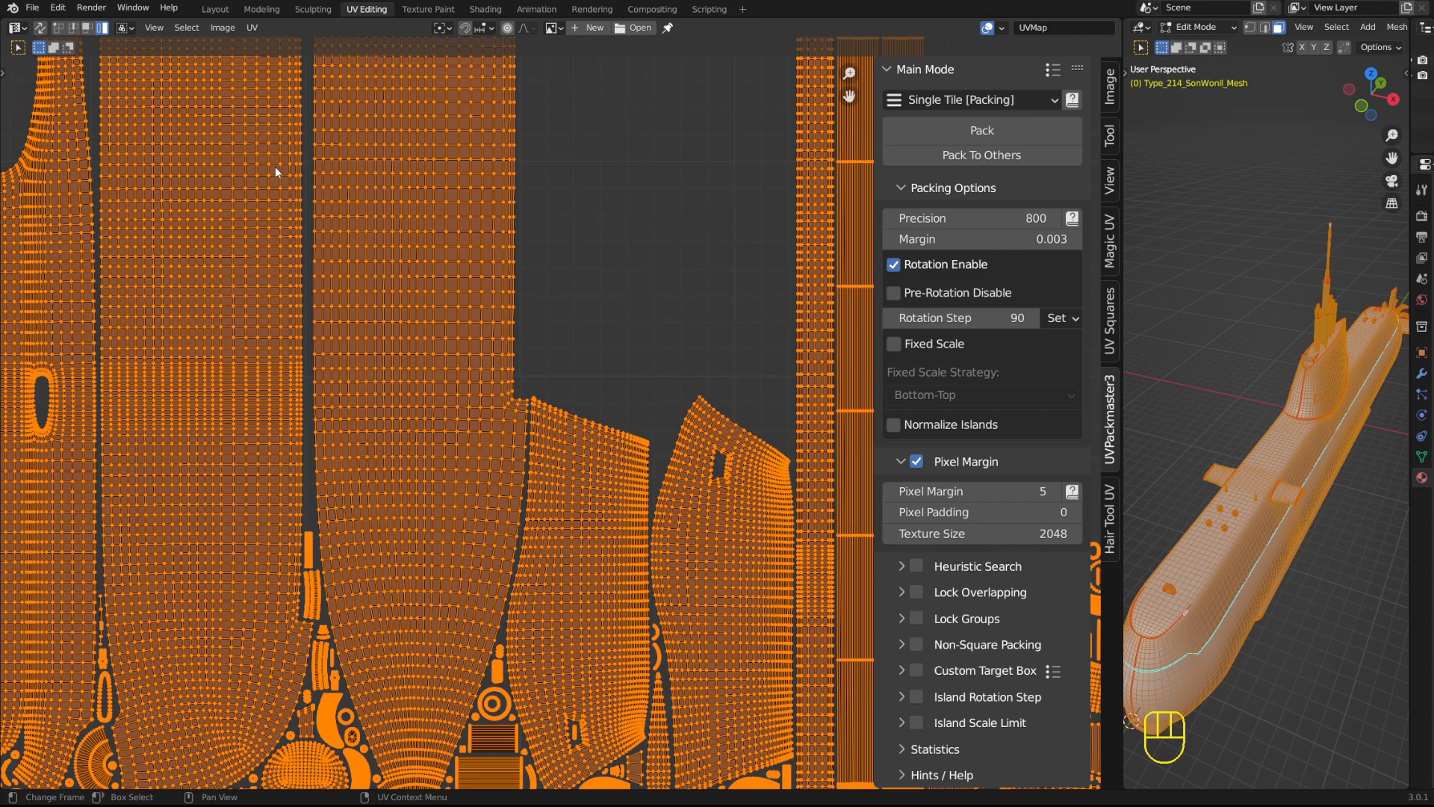
middle_click_drag(325, 474, 477, 430, "shift")
scroll(477, 427, "up", 8)
middle_click_drag(124, 411, 676, 373, "shift")
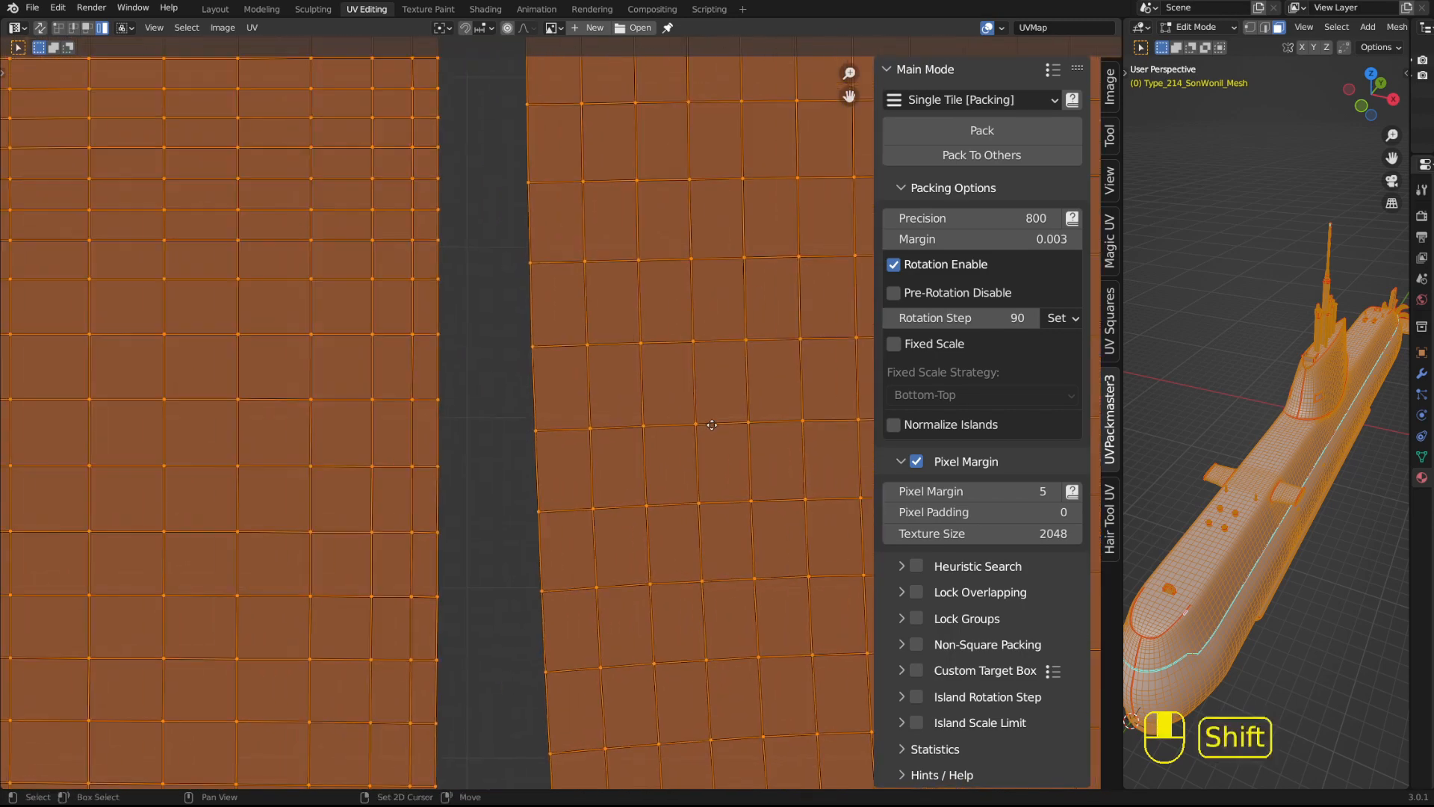
left_click(994, 140)
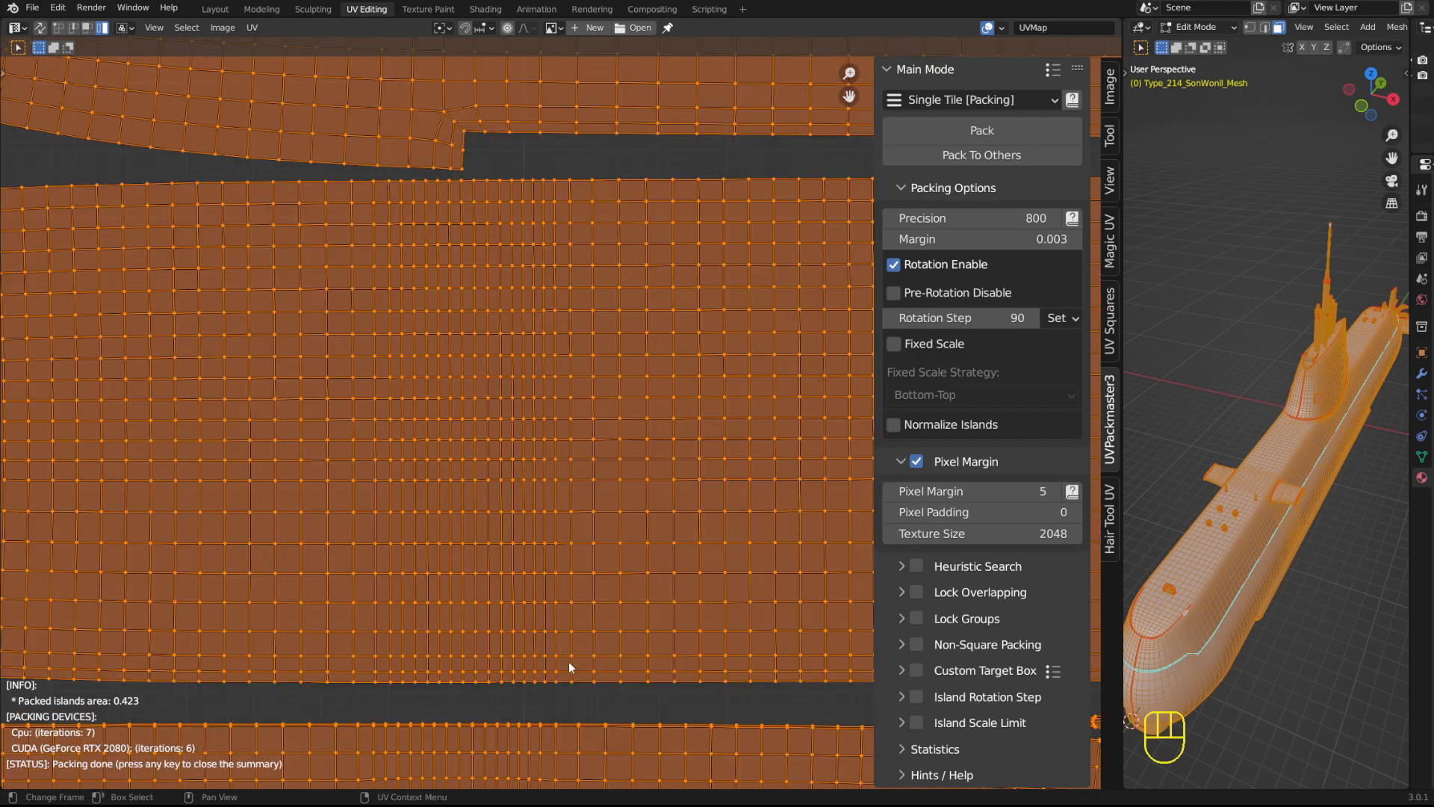
- Examine the repacked layout, checking the spacing around the small strip islands between the larger curved parts
middle_click_drag(569, 662, 441, 94, "shift")
scroll(440, 300, "down", 5)
middle_click_drag(441, 300, 201, 528, "shift")
scroll(531, 399, "down", 4)
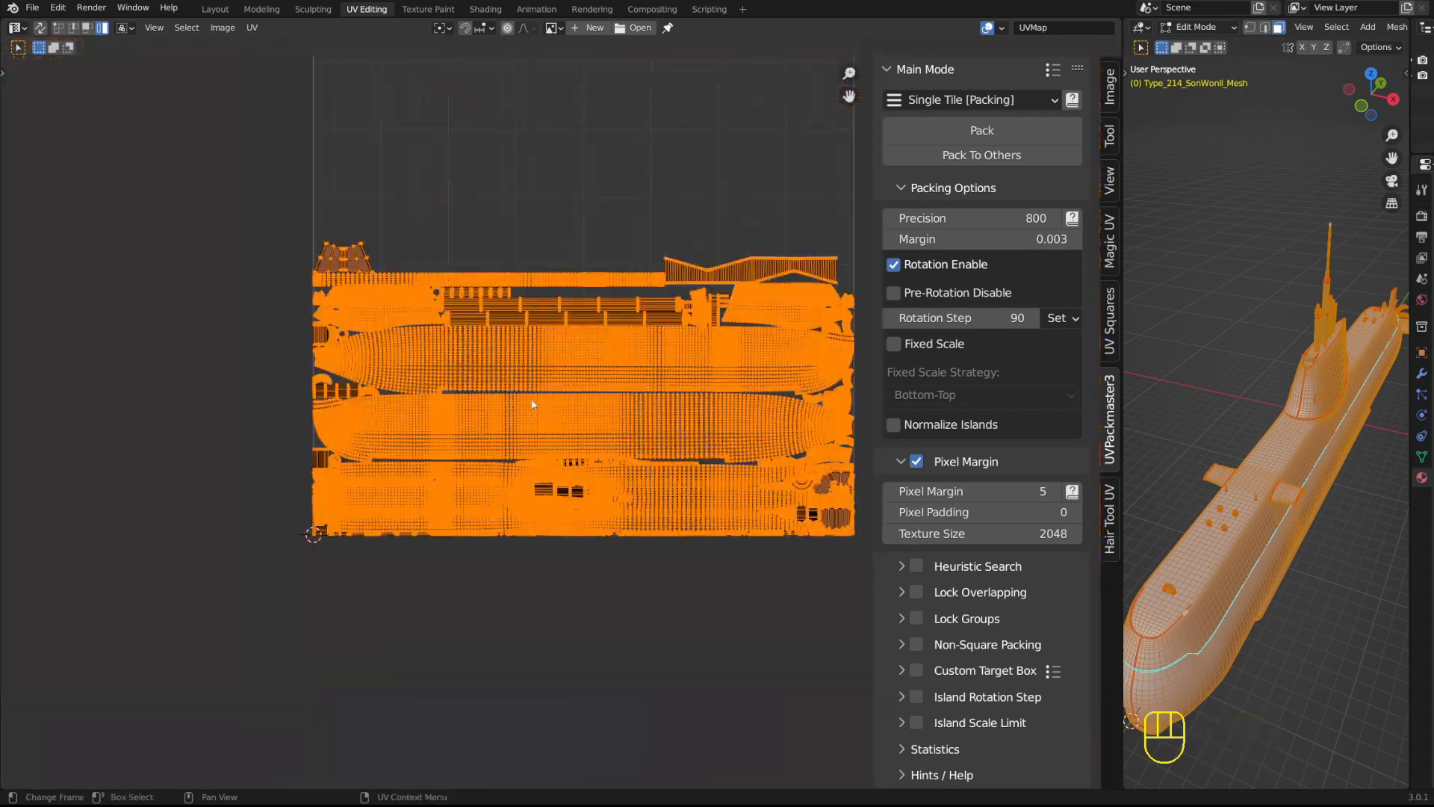
middle_click_drag(532, 401, 429, 464, "shift")
middle_click_drag(438, 320, 424, 433, "shift")
middle_click_drag(621, 476, 475, 303, "shift")
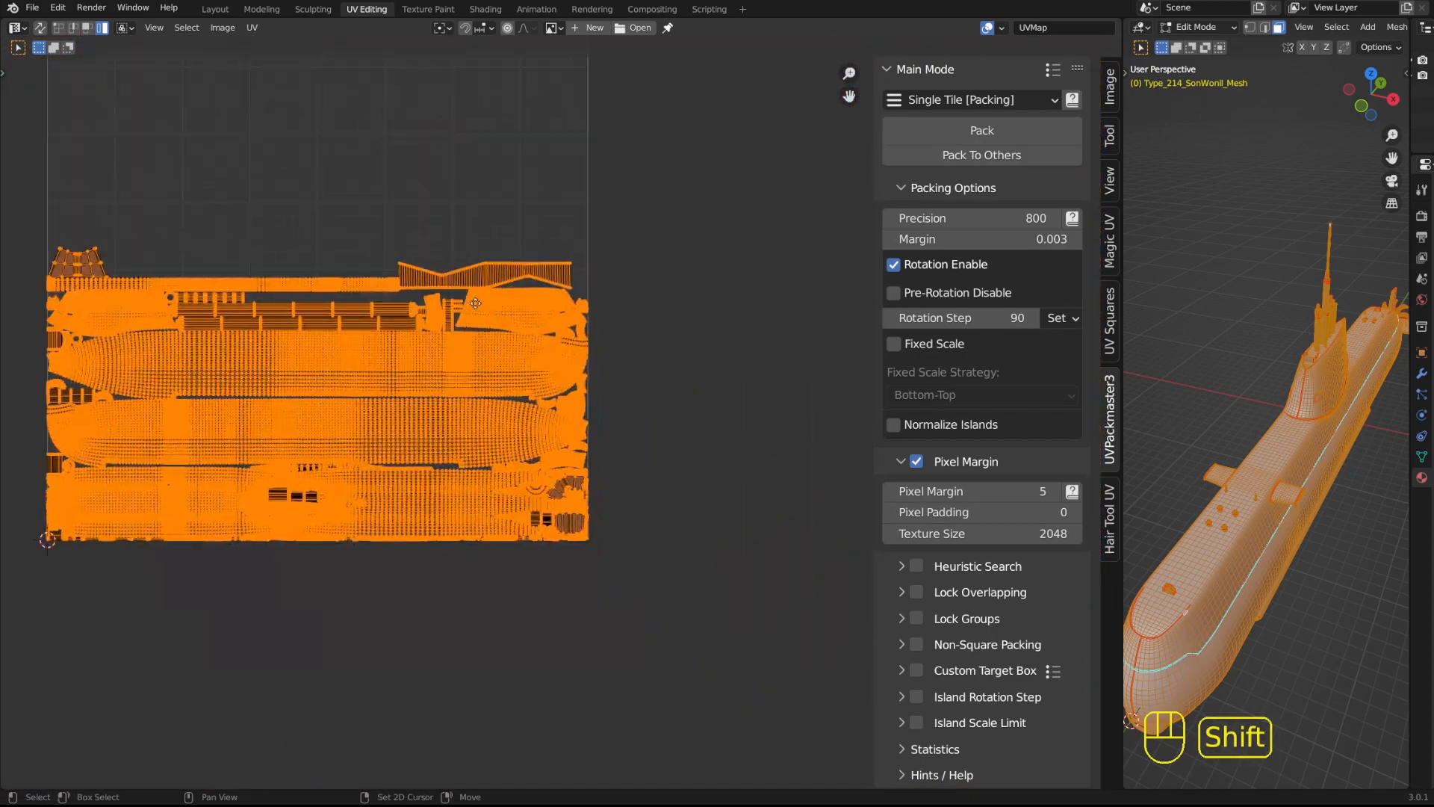
scroll(575, 463, "up", 12)
middle_click_drag(584, 635, 547, 231, "shift")
scroll(547, 230, "up", 4)
middle_click_drag(243, 369, 651, 321, "shift")
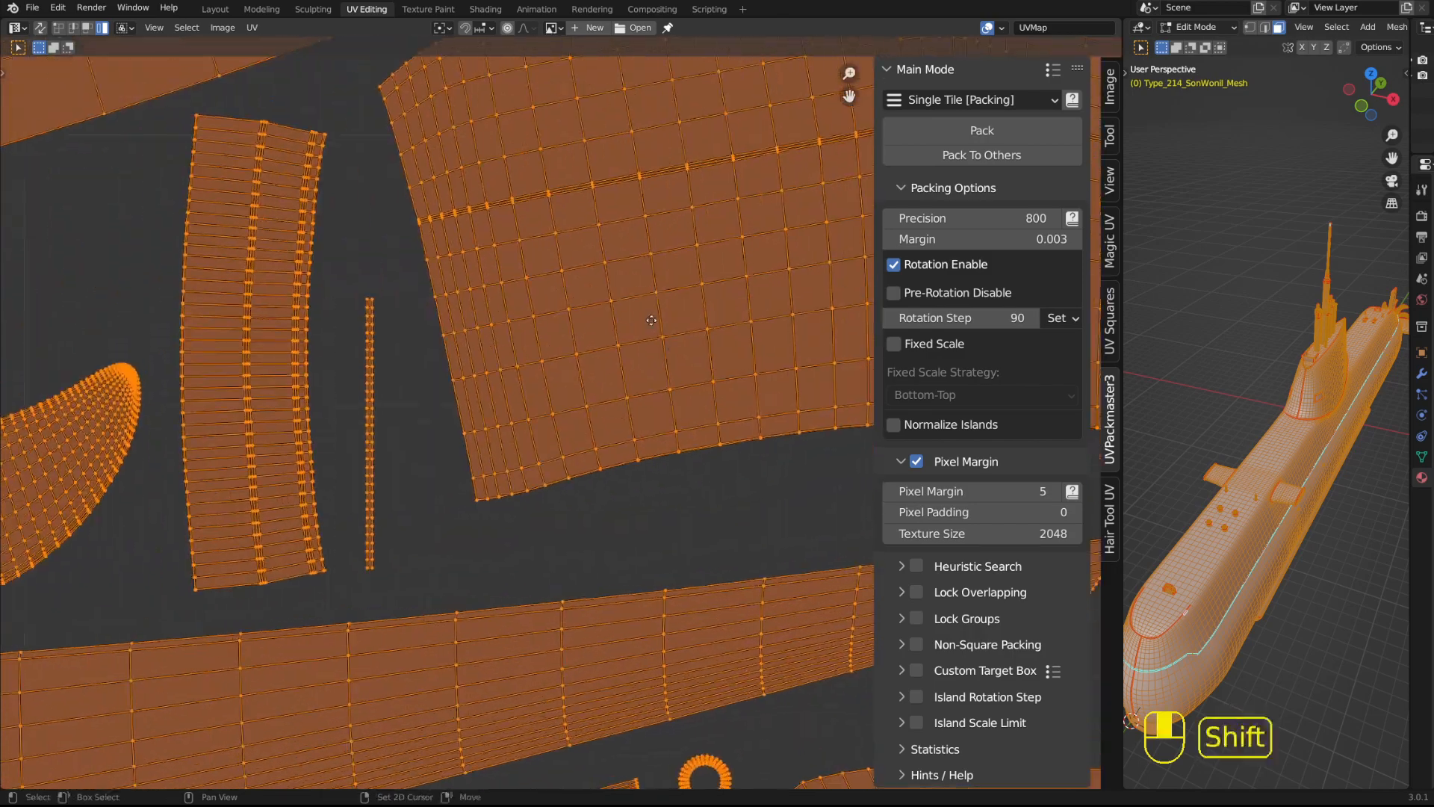
middle_click_drag(386, 284, 618, 374, "shift")
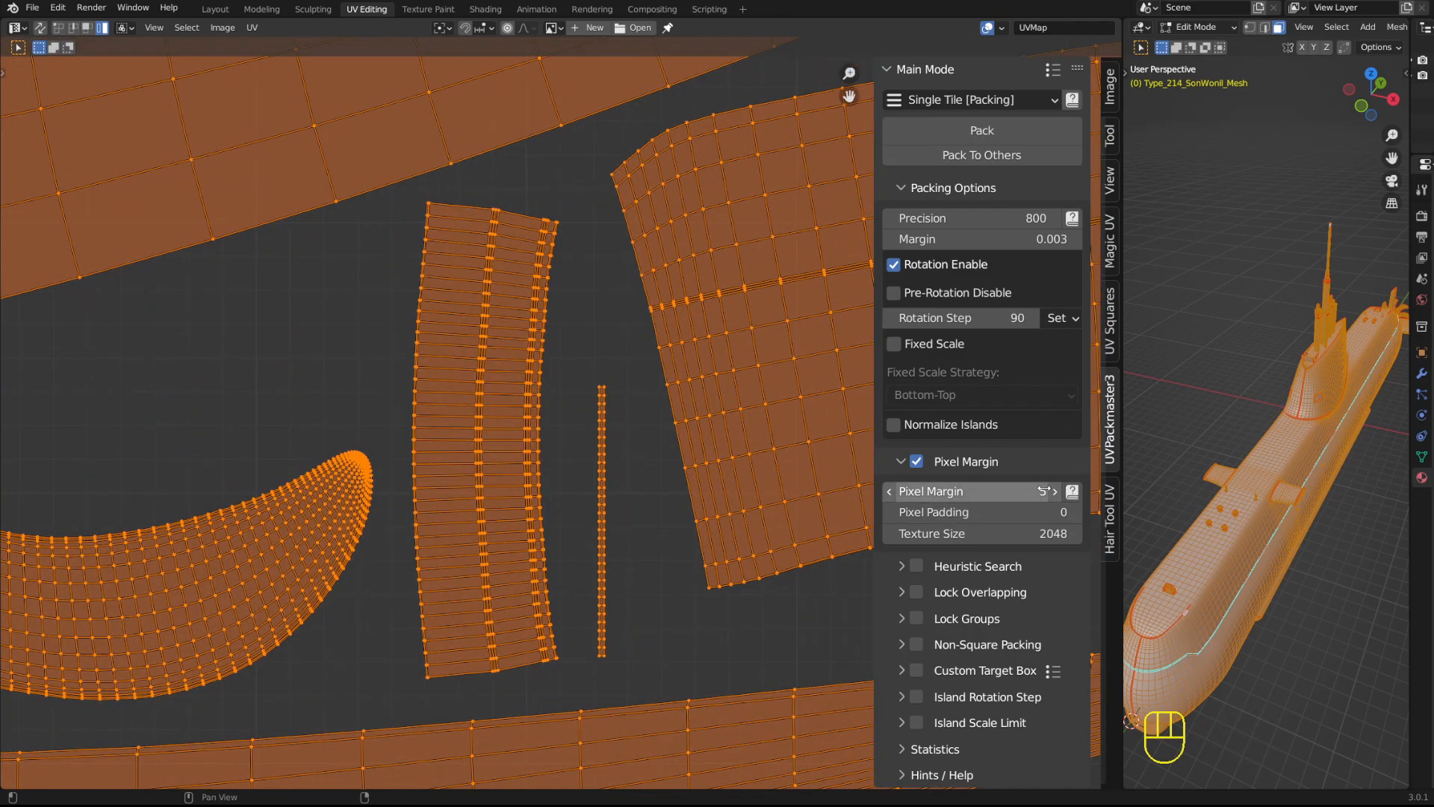
- Set the Pixel Margin to 1, repack the layout and reselect all islands
left_click(982, 130)
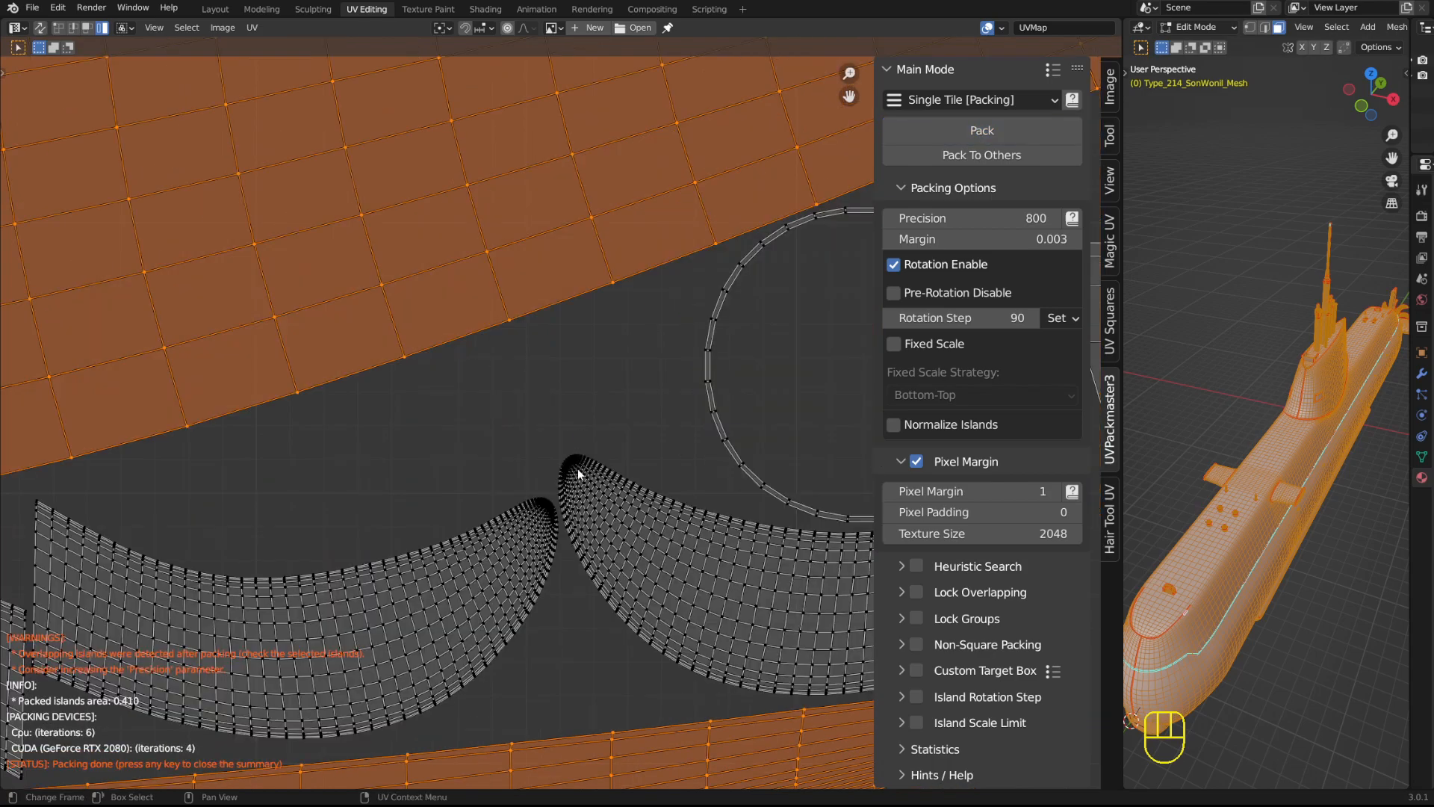
scroll(580, 473, "down", 3)
key("a")
- Examine the spacing around the curved tapered islands and where one ends just above the wide flat island
scroll(452, 463, "up", 4)
middle_click_drag(452, 464, 479, 485, "shift")
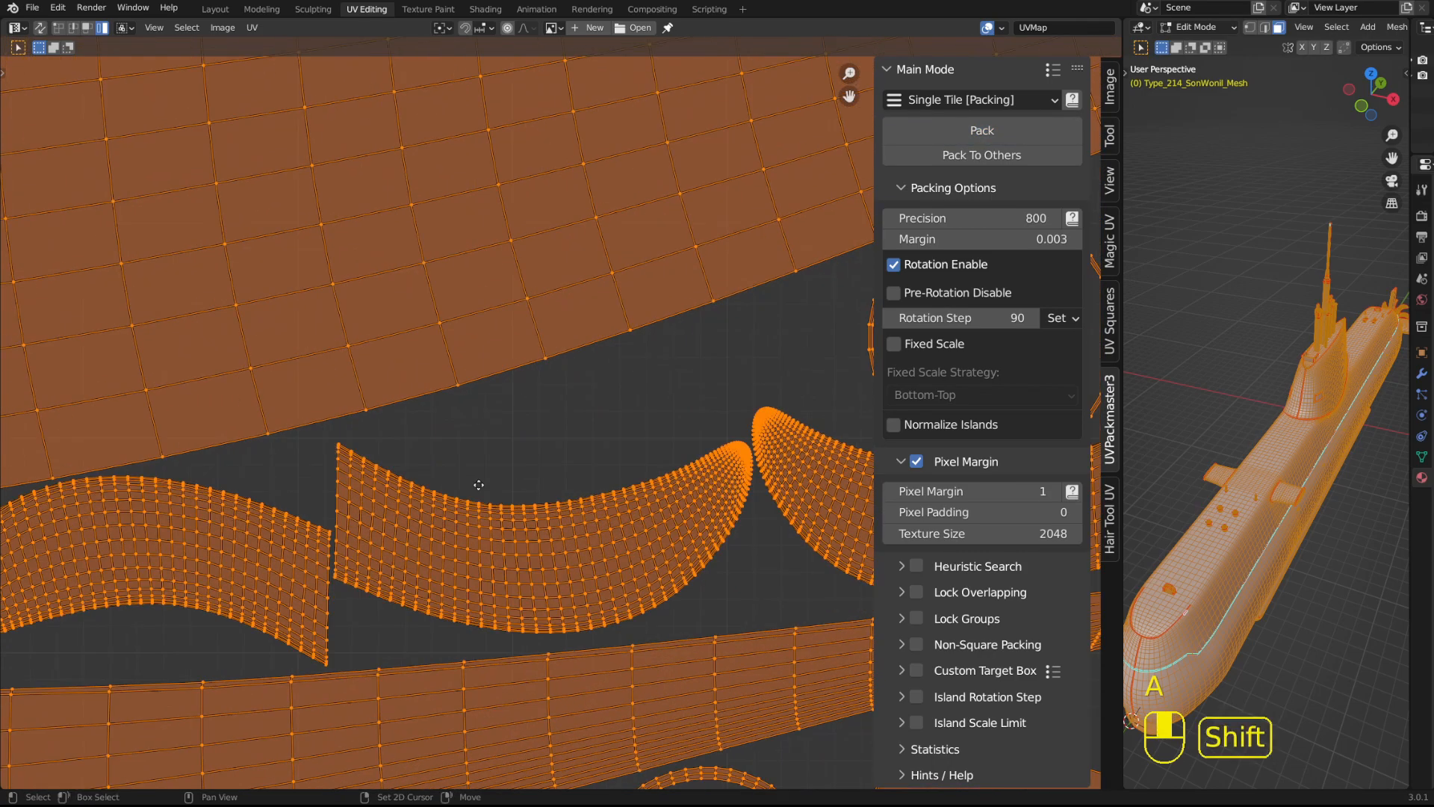
scroll(518, 485, "up", 4)
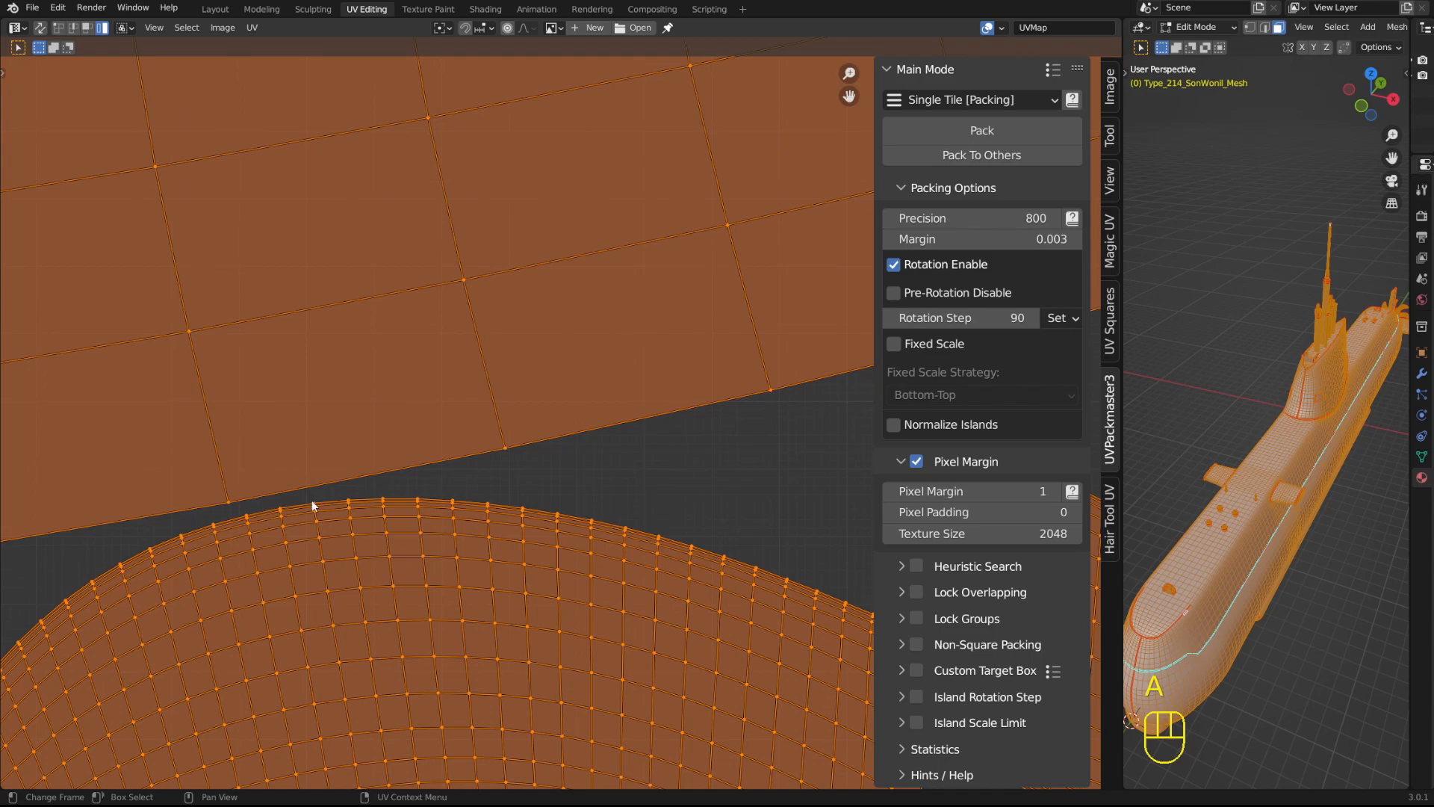
scroll(324, 487, "down", 15)
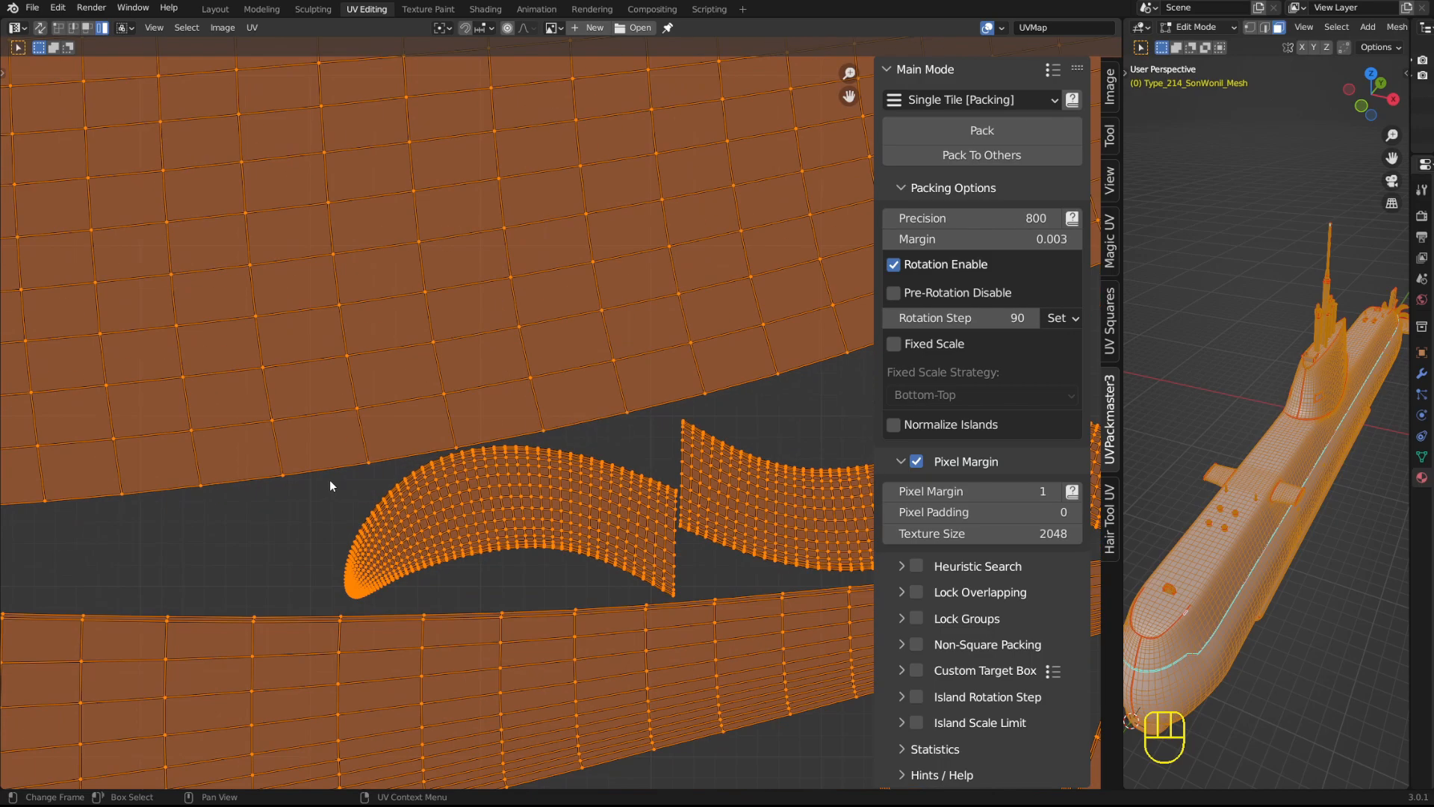
scroll(446, 388, "up", 4)
middle_click_drag(556, 372, 325, 406, "shift")
scroll(368, 396, "up", 10)
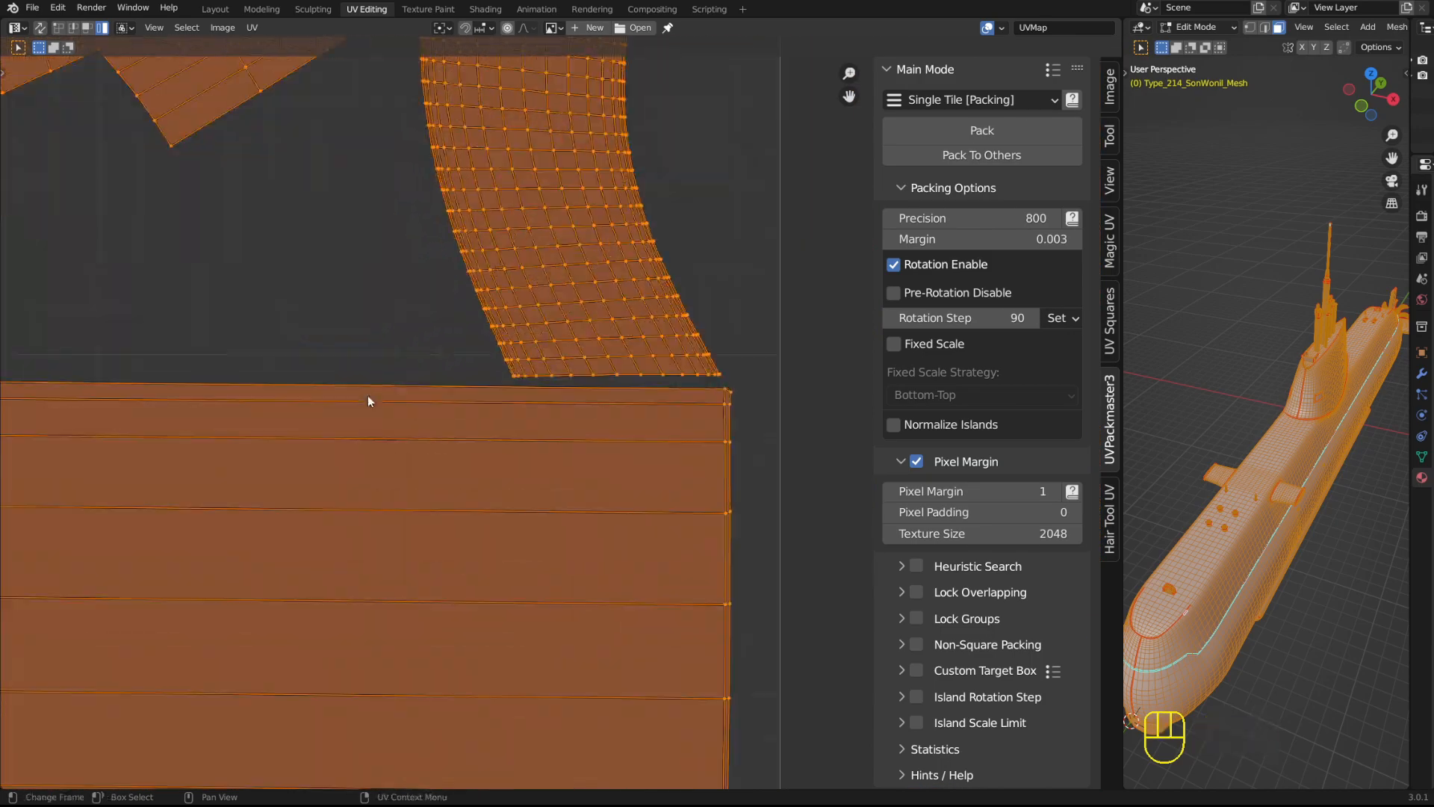
middle_click_drag(616, 334, 472, 407, "shift")
scroll(472, 406, "up", 5)
middle_click_drag(396, 499, 609, 471, "shift")
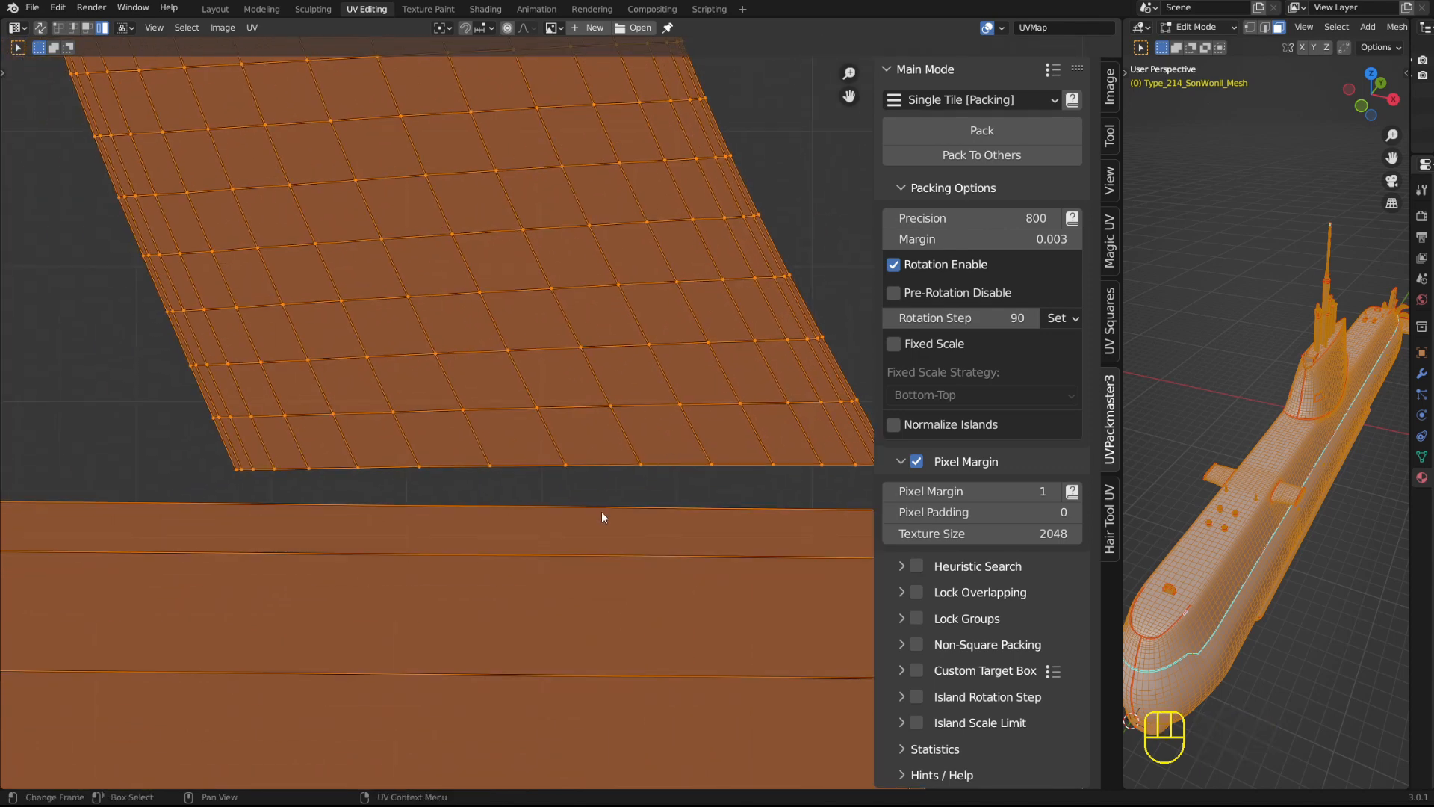
- Examine the tightest gaps between the larger islands, down to the corner of one beside its neighbour's sloping edge
scroll(608, 440, "down", 6)
middle_click_drag(400, 233, 573, 589, "shift")
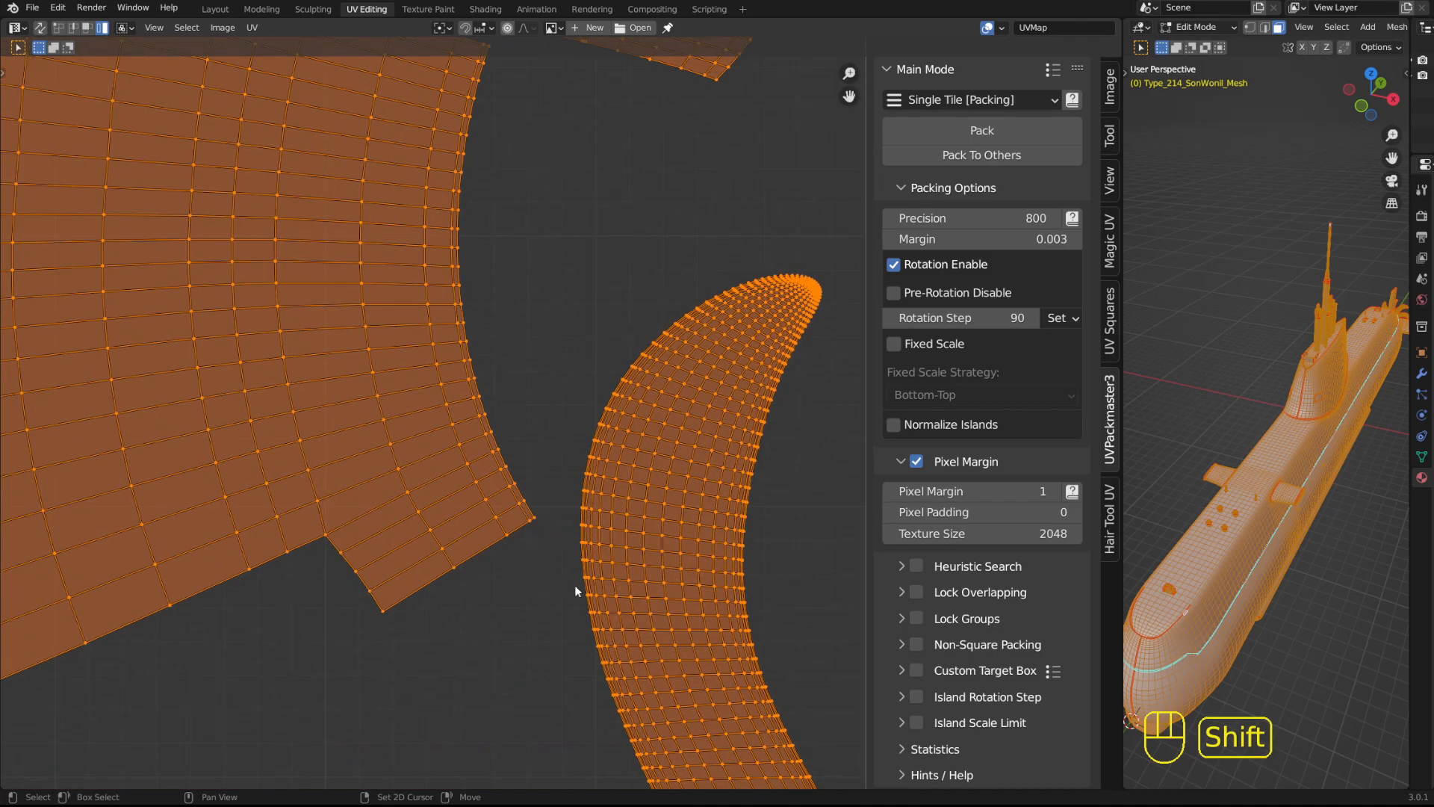
middle_click_drag(512, 246, 538, 503, "shift")
middle_click_drag(545, 263, 559, 449, "shift")
scroll(559, 448, "up", 4)
middle_click_drag(119, 395, 585, 480, "shift")
scroll(284, 480, "up", 3)
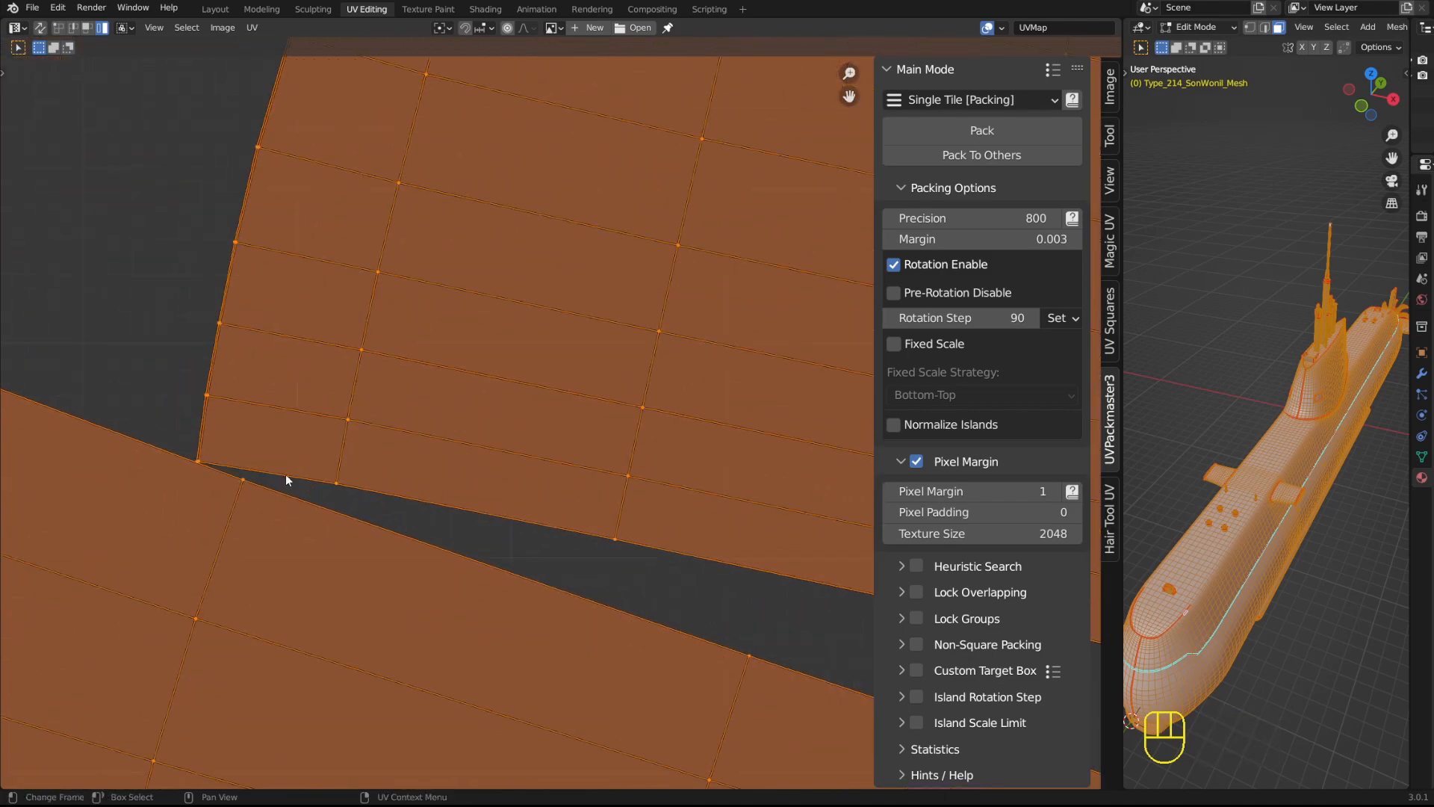
middle_click_drag(217, 491, 557, 506, "shift")
scroll(557, 505, "up", 2)
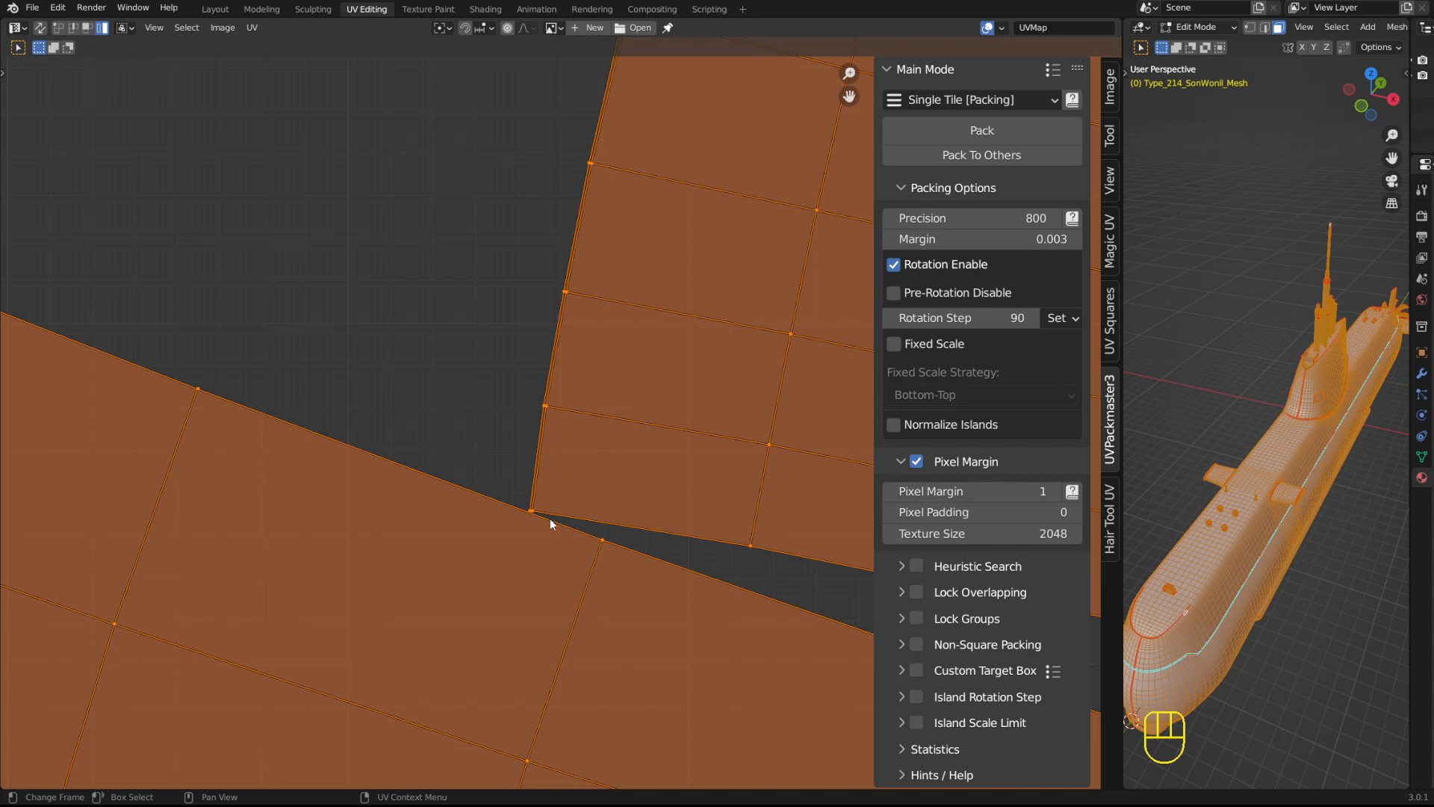
scroll(541, 513, "down", 1)
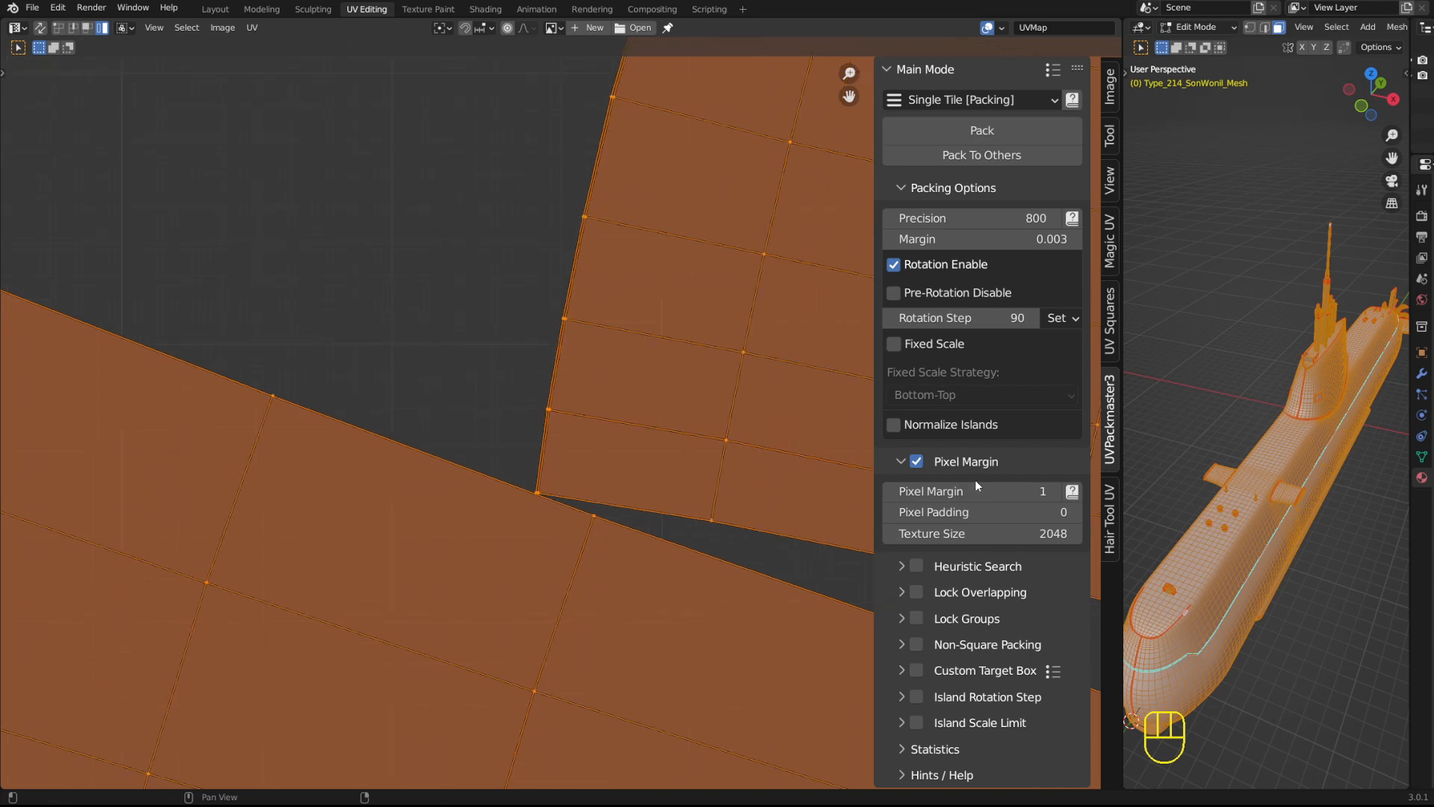
left_click(978, 492)
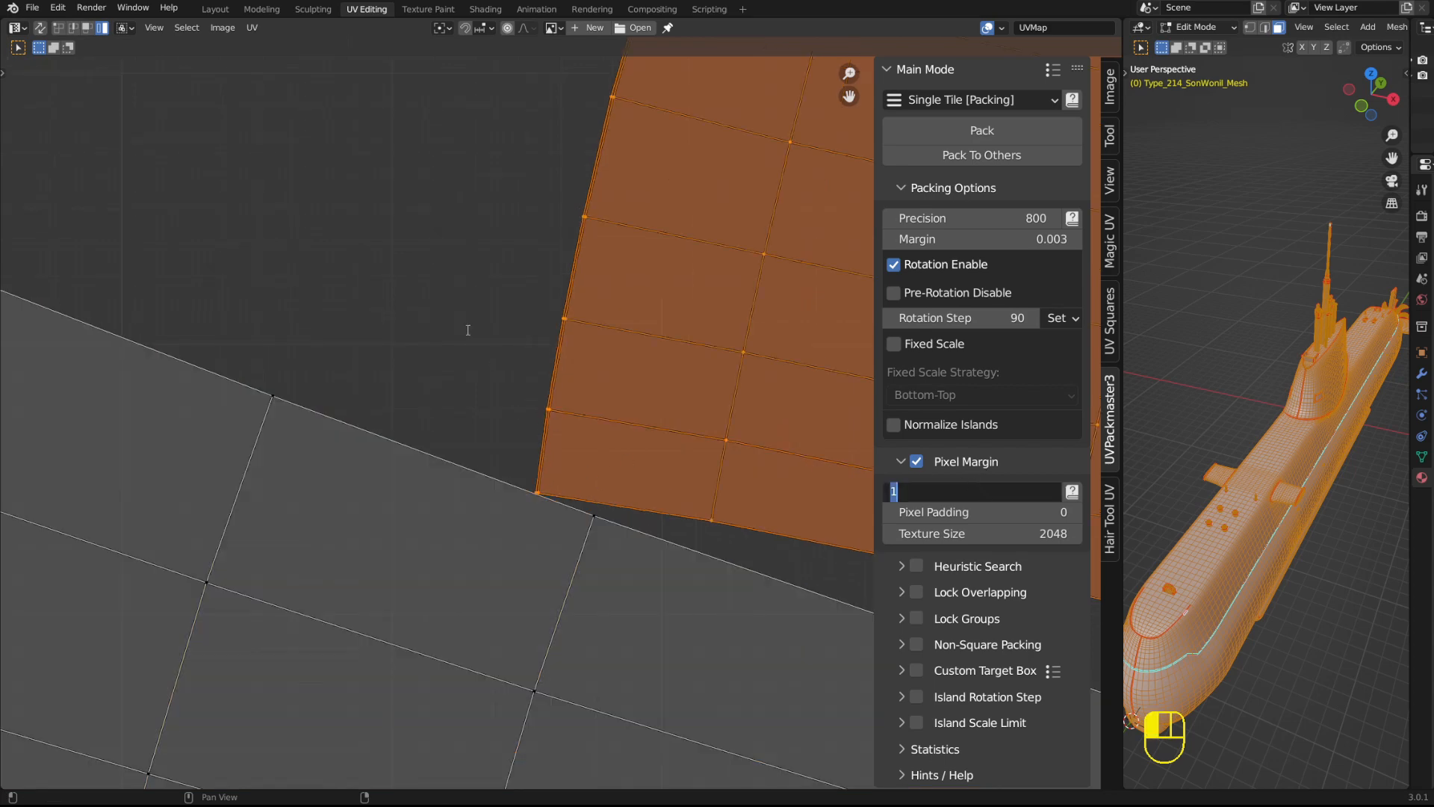
left_click(468, 329)
key("a")
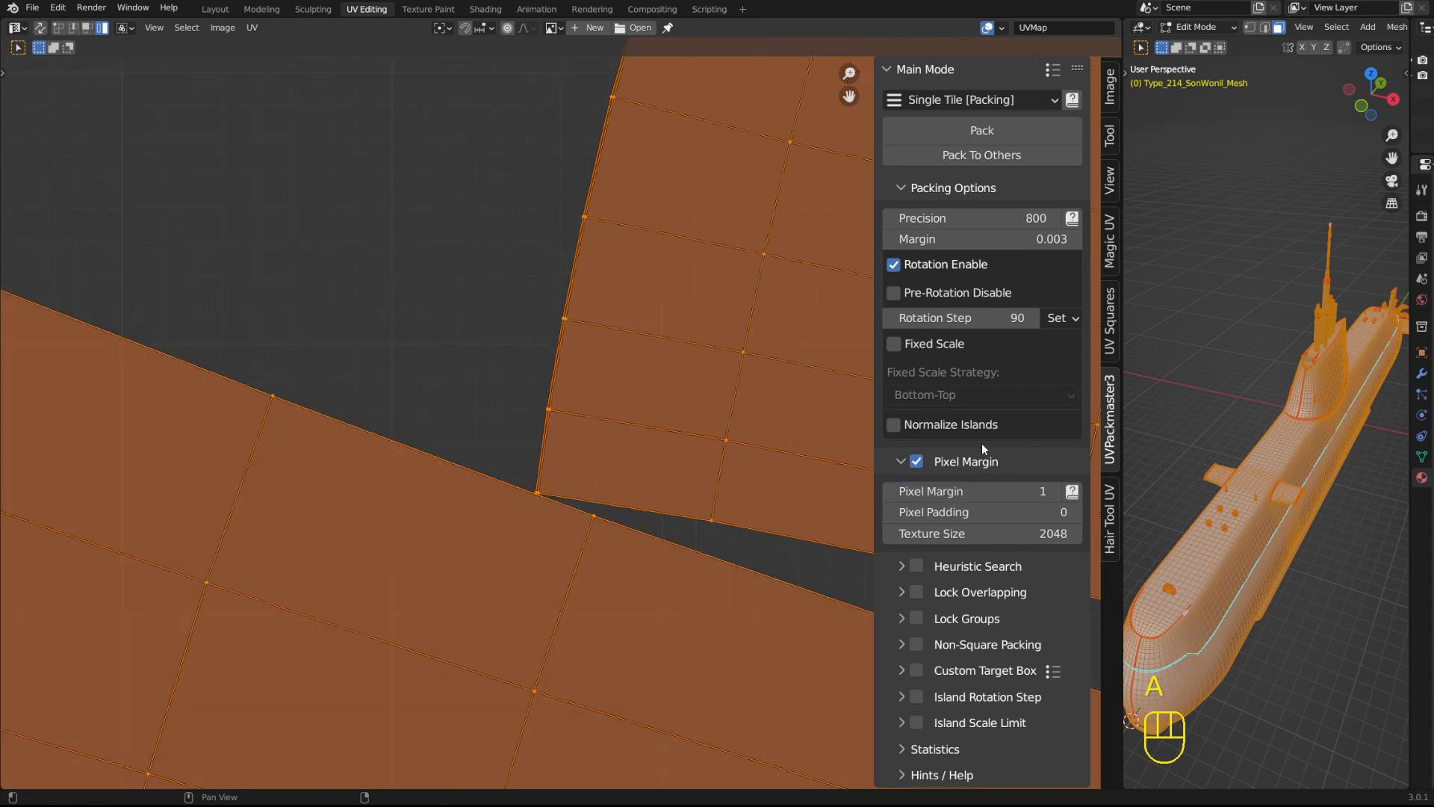
- Set the Pixel Margin to 5, repack all islands and view the resulting layout
left_click(977, 493)
type("5")
key("Return")
left_click(952, 125)
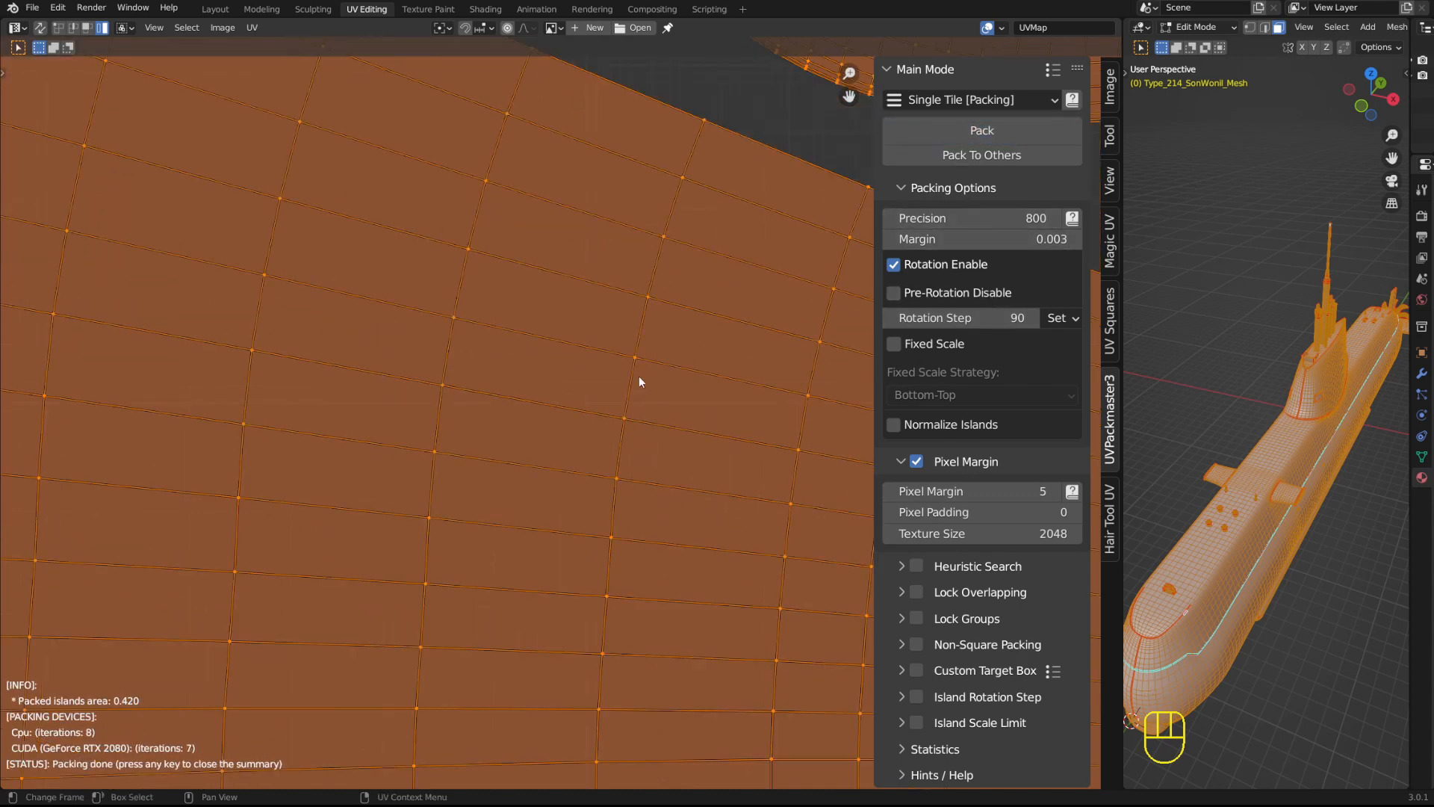
scroll(639, 394, "down", 8)
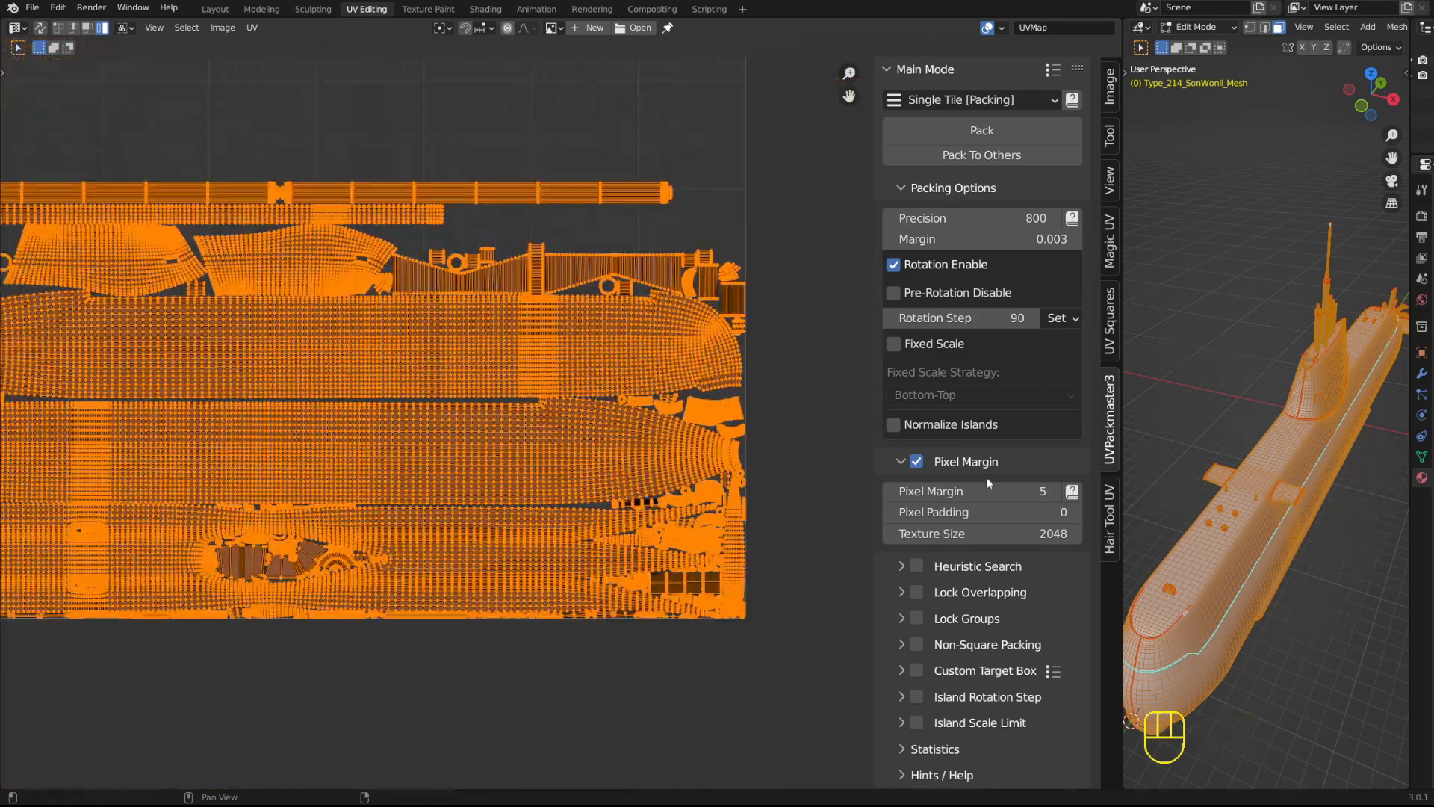
- Collapse the Pixel Margin settings, enable Heuristic Search and set its Search Time to 2 seconds
left_click(901, 461)
middle_click_drag(524, 451, 690, 495, "shift")
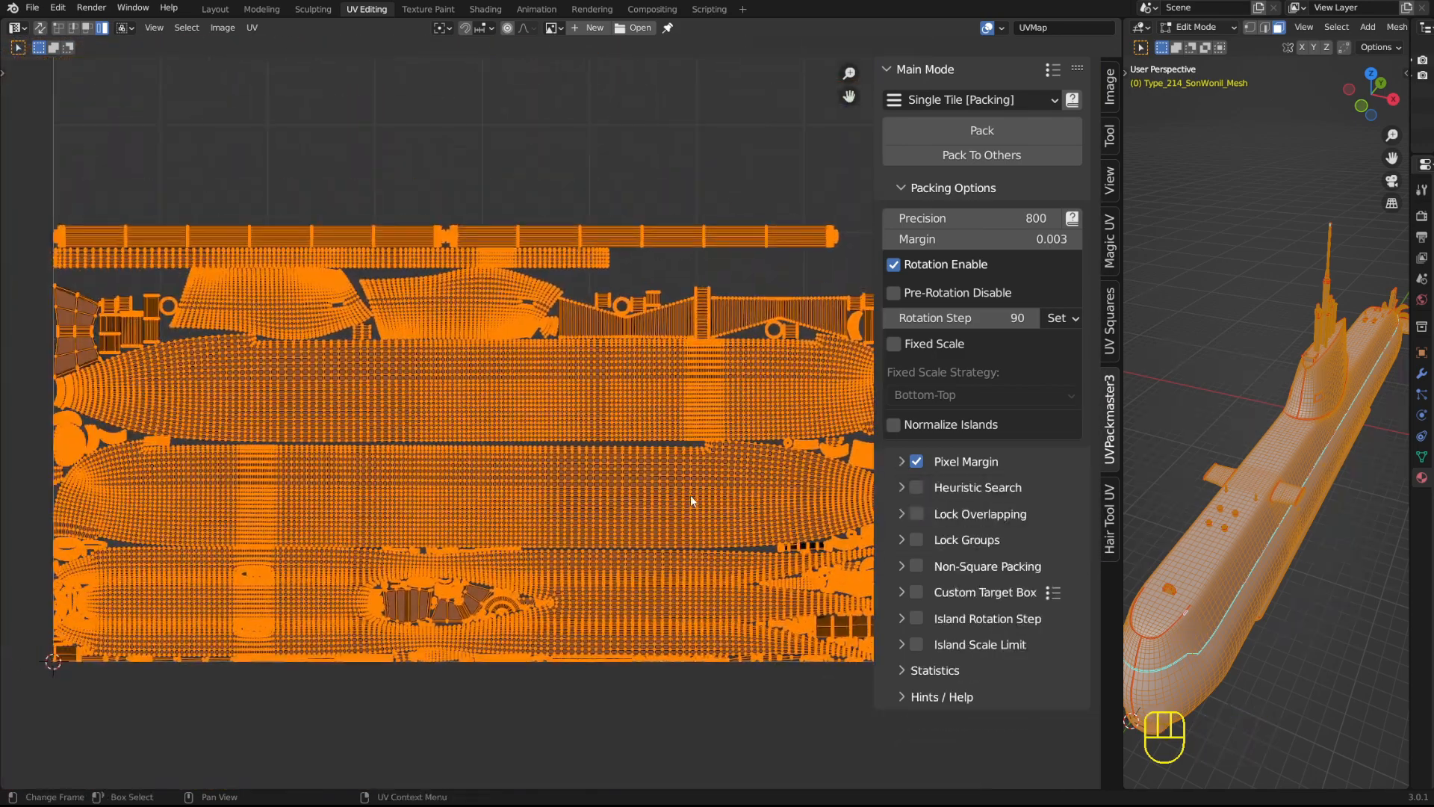
left_click(917, 486)
middle_click_drag(723, 311, 722, 323, "shift")
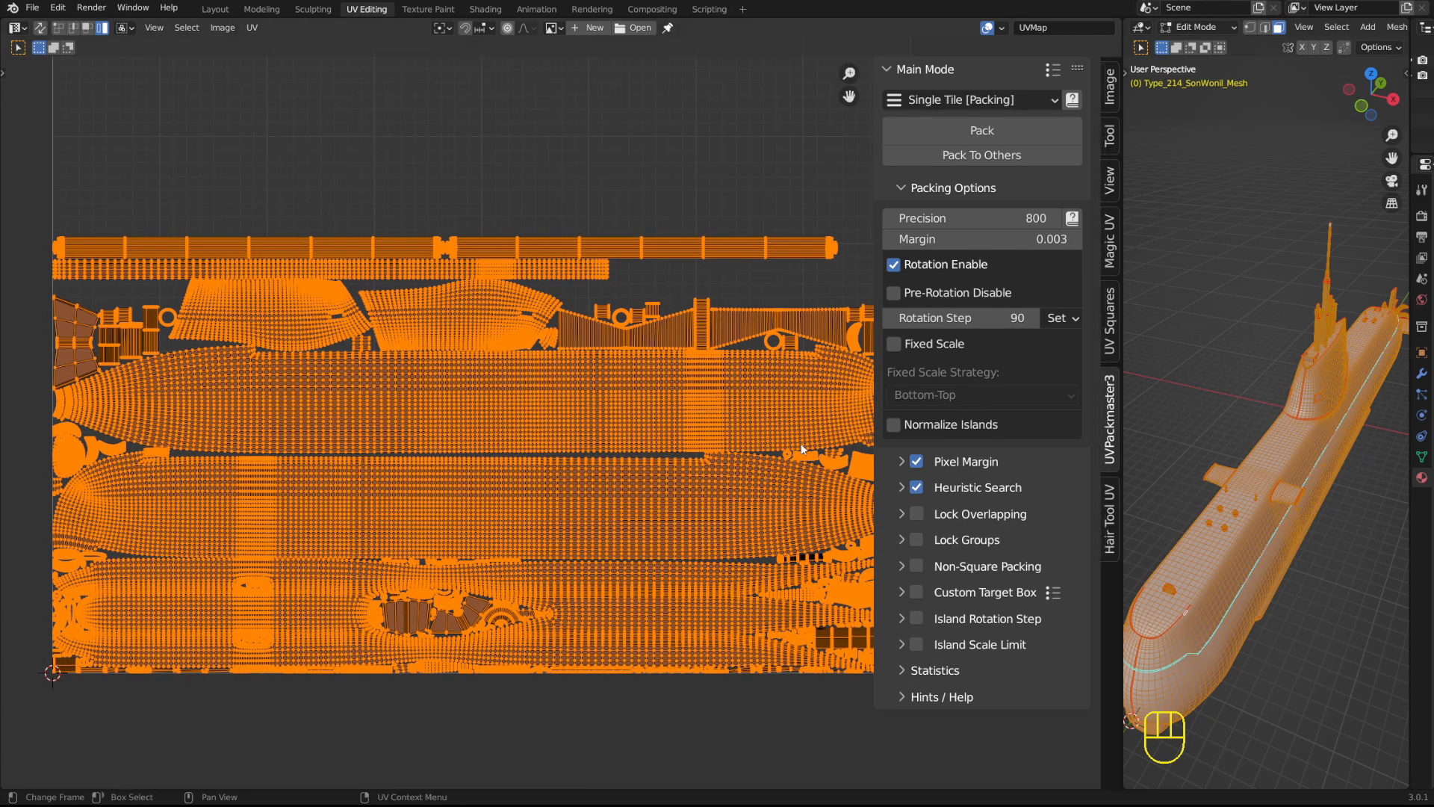
left_click(902, 487)
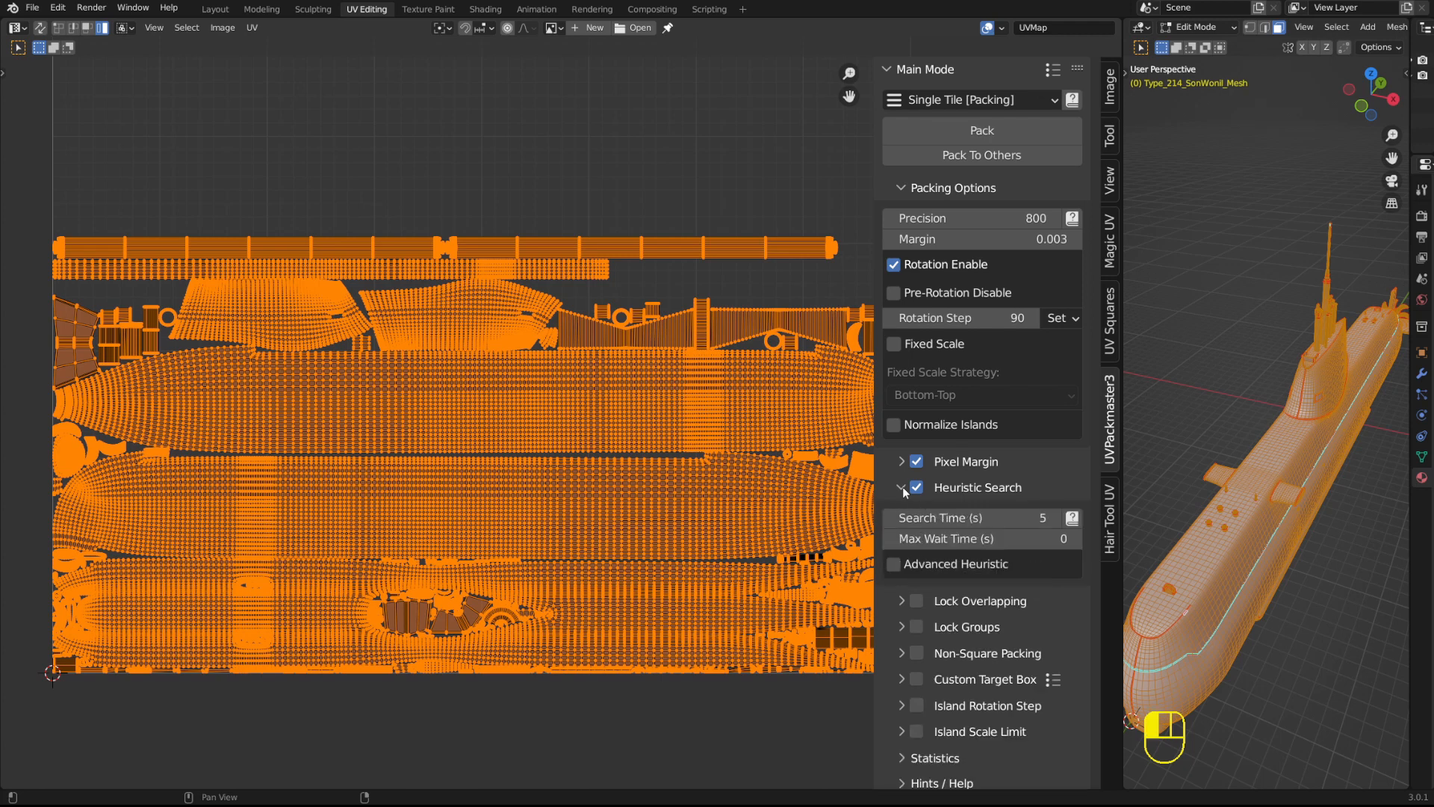
left_click(1042, 516)
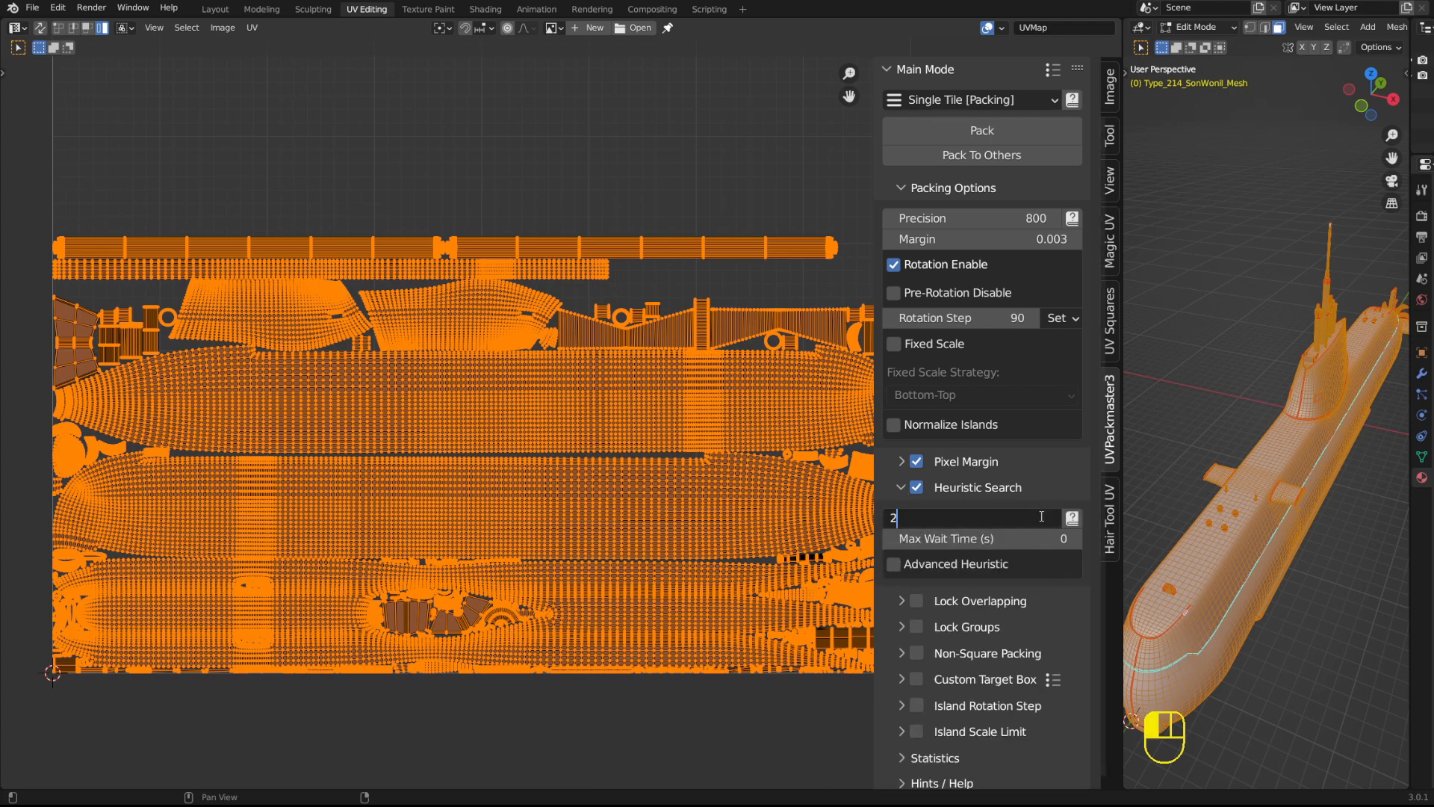
type("2")
key("Return")
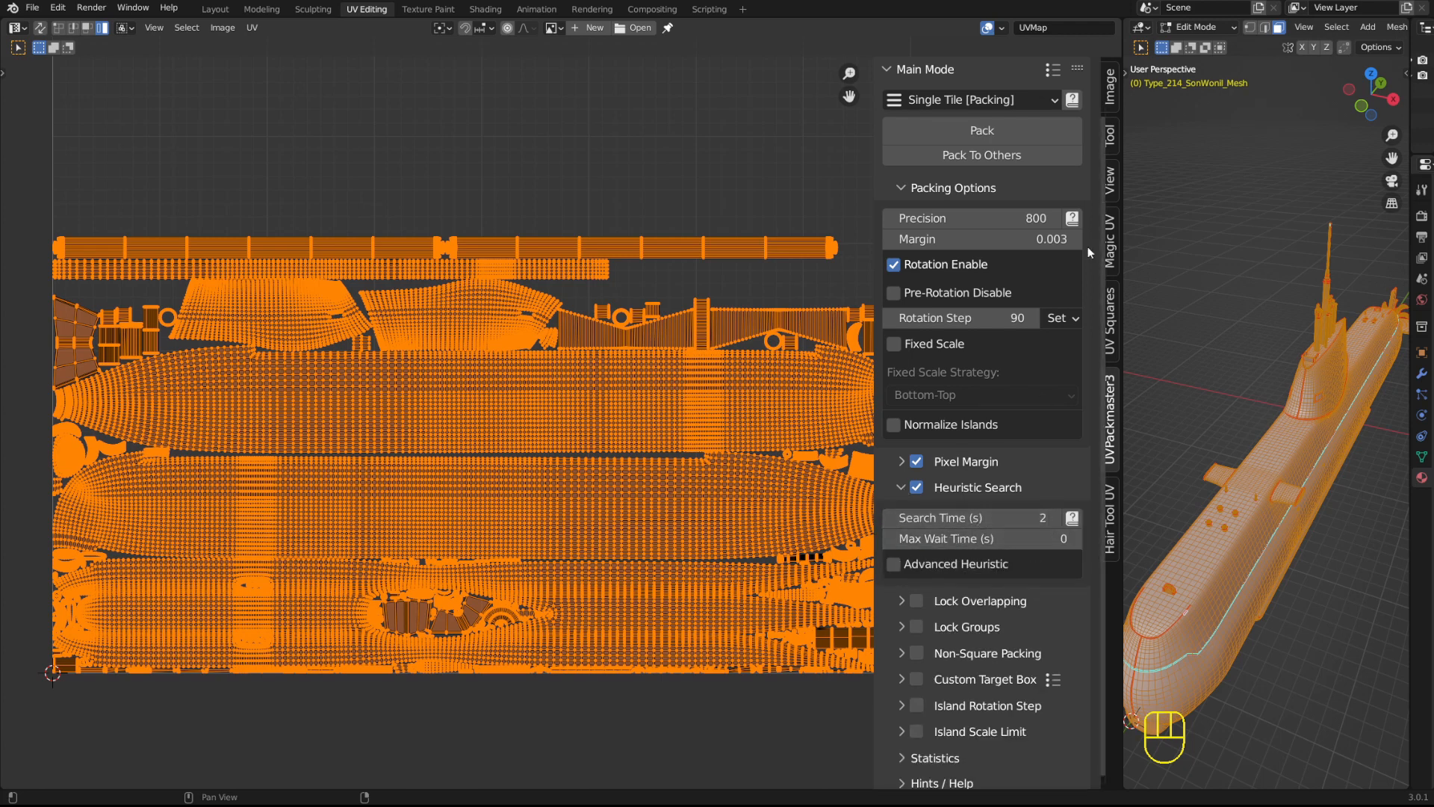
- Repack all islands with Heuristic Search and examine the gaps around the long tapered islands
left_click(1053, 136)
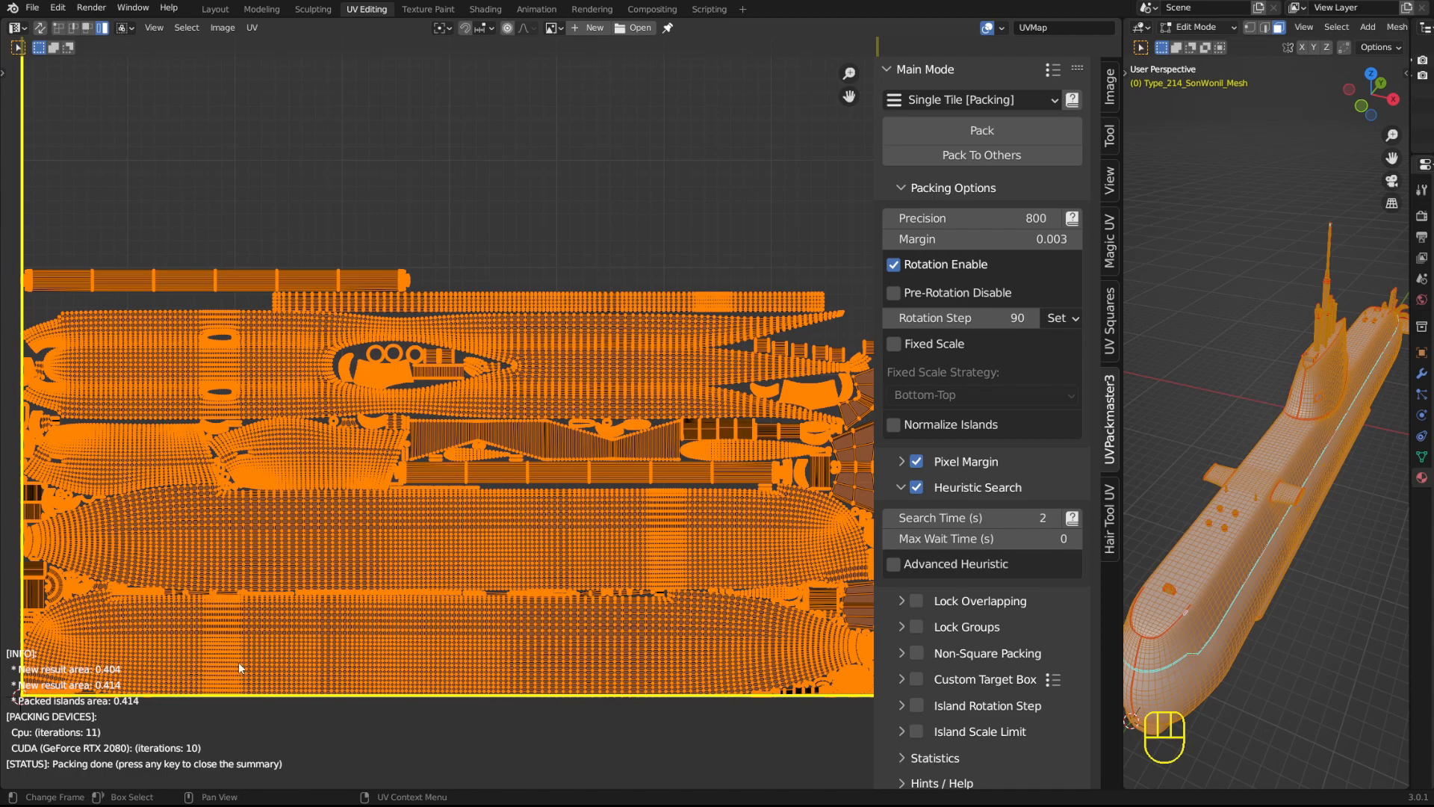
key("shift")
scroll(639, 532, "up", 5)
scroll(559, 538, "up", 2)
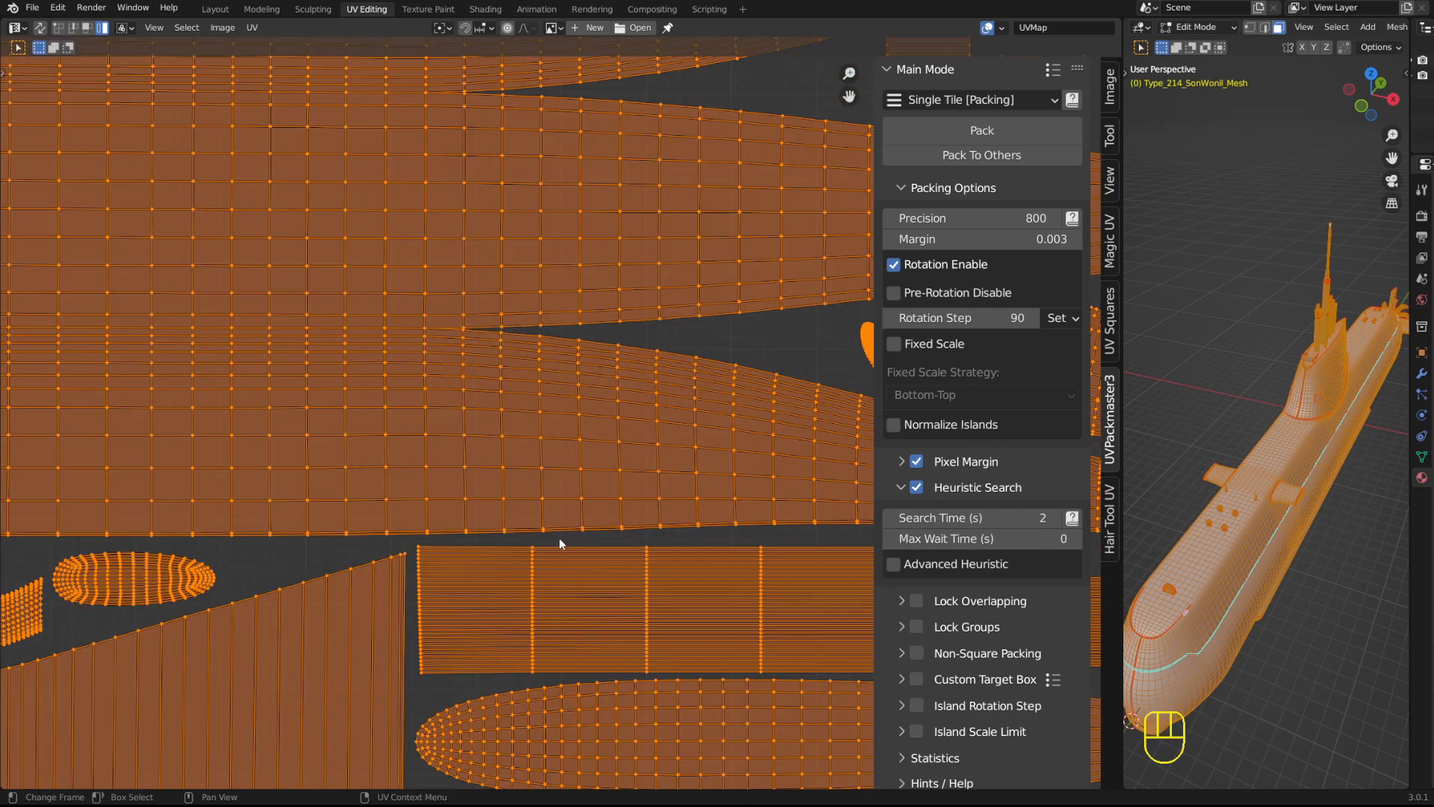
scroll(559, 538, "down", 3)
scroll(550, 510, "down", 2)
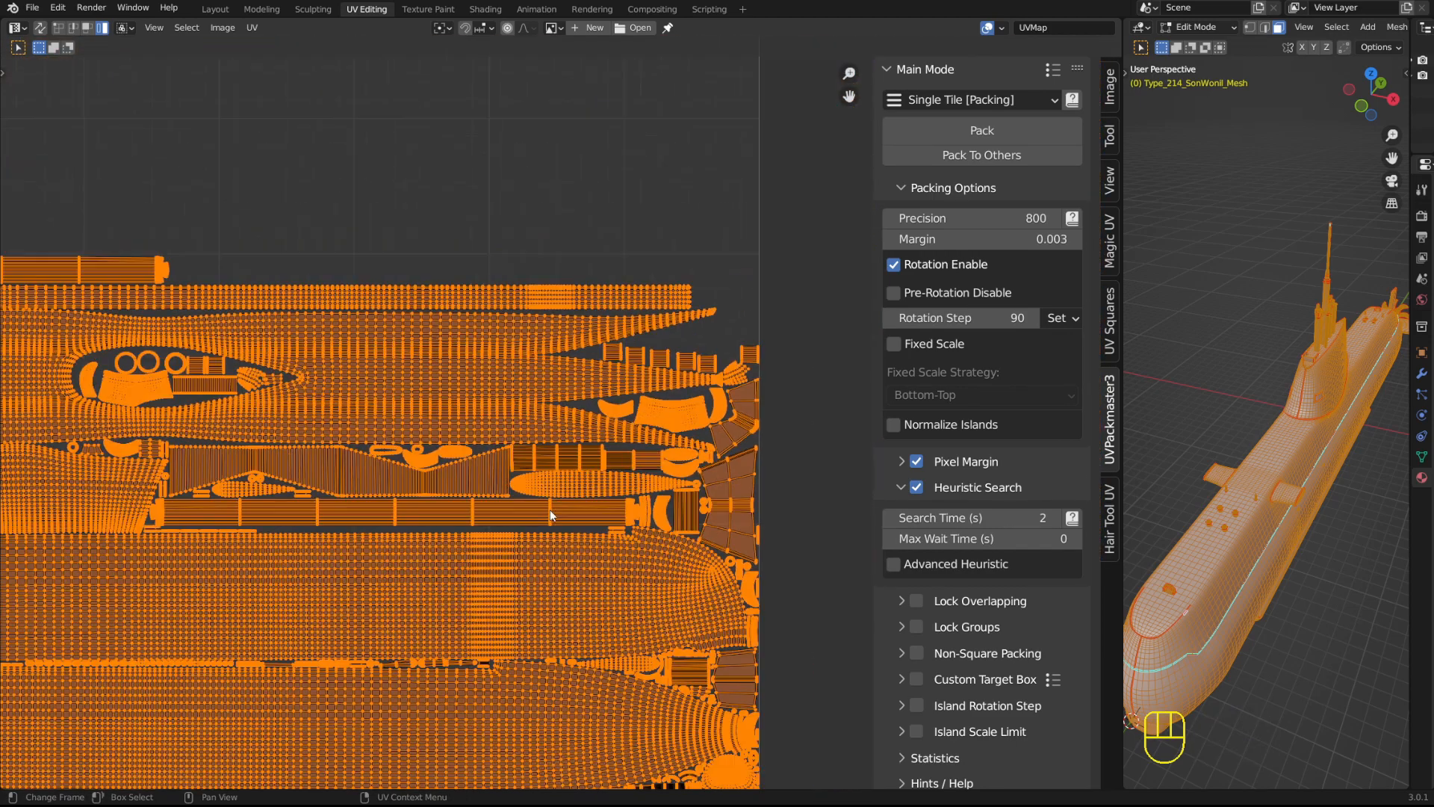
scroll(571, 513, "up", 1)
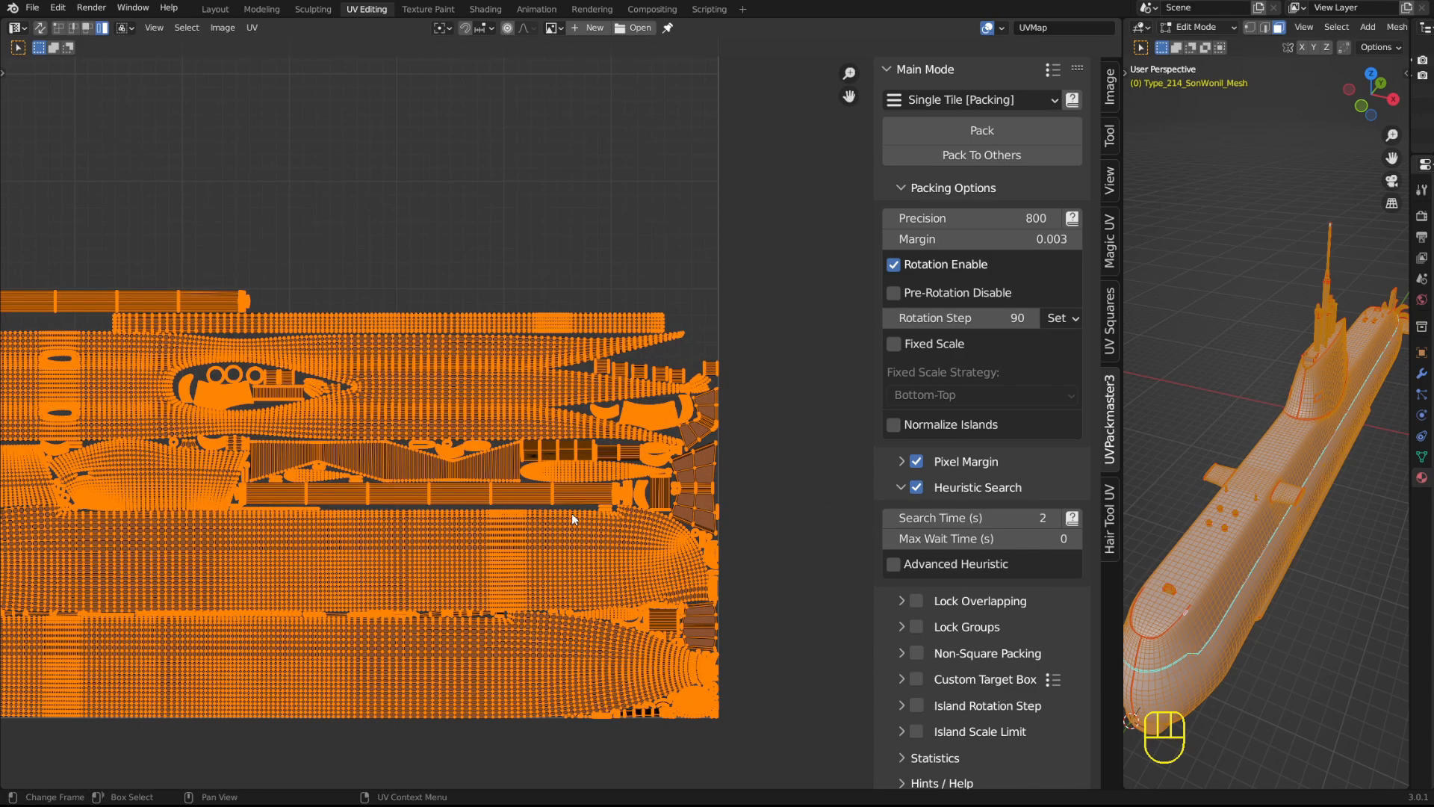
scroll(492, 473, "up", 4)
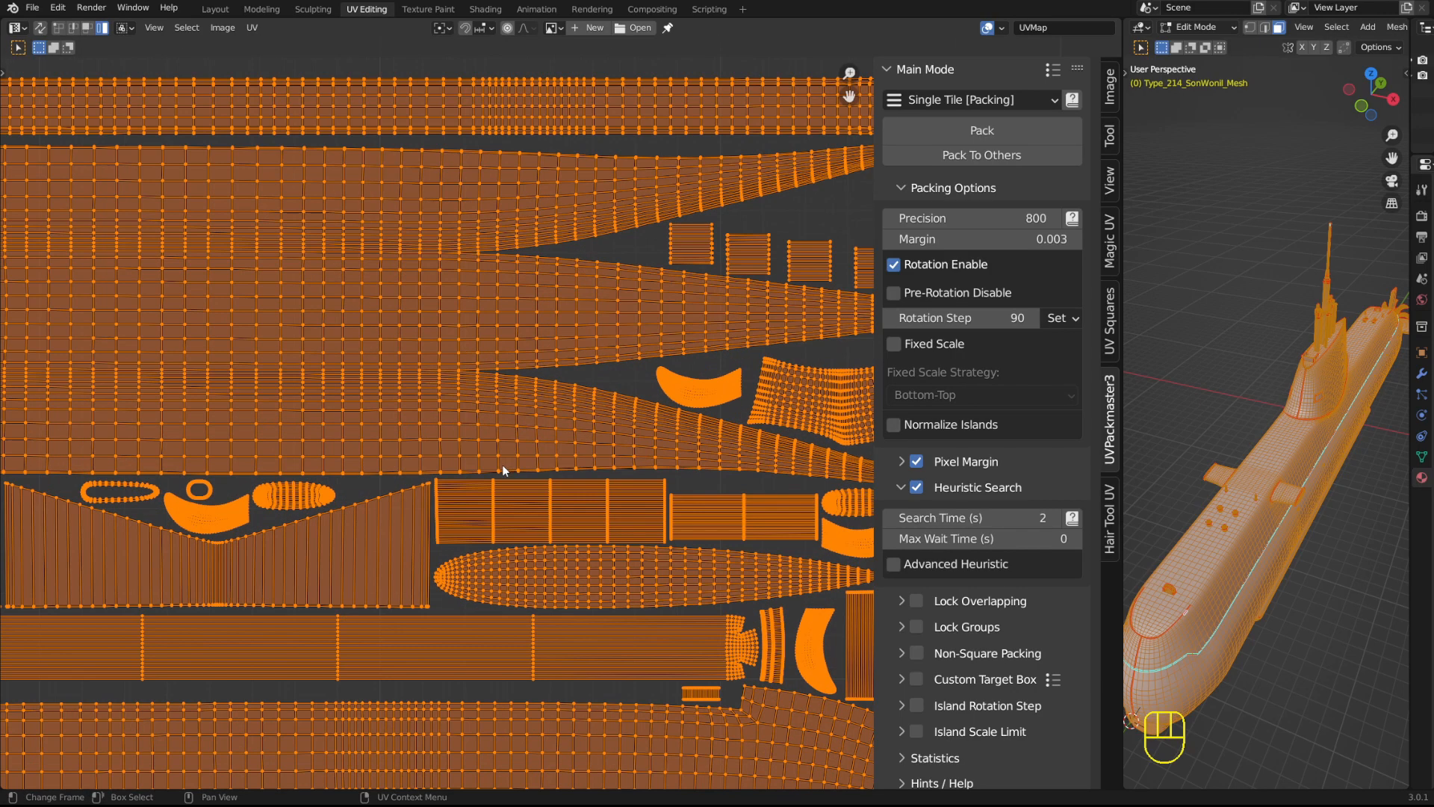
middle_click_drag(570, 445, 259, 529)
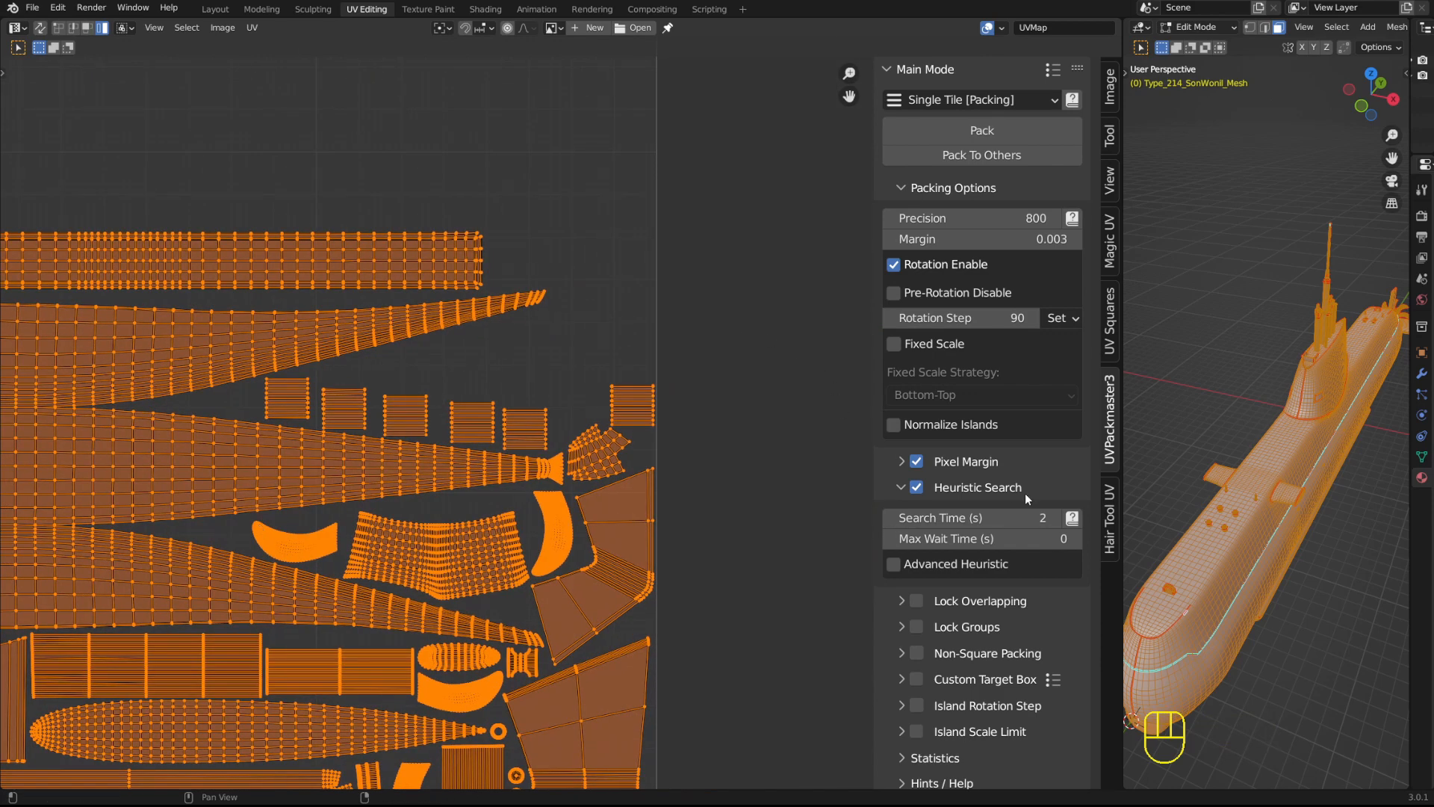
- Set the heuristic Search Time to 5 seconds, repack all islands and view the whole tile
left_click(1029, 517)
type("5")
key("Return")
left_click(974, 133)
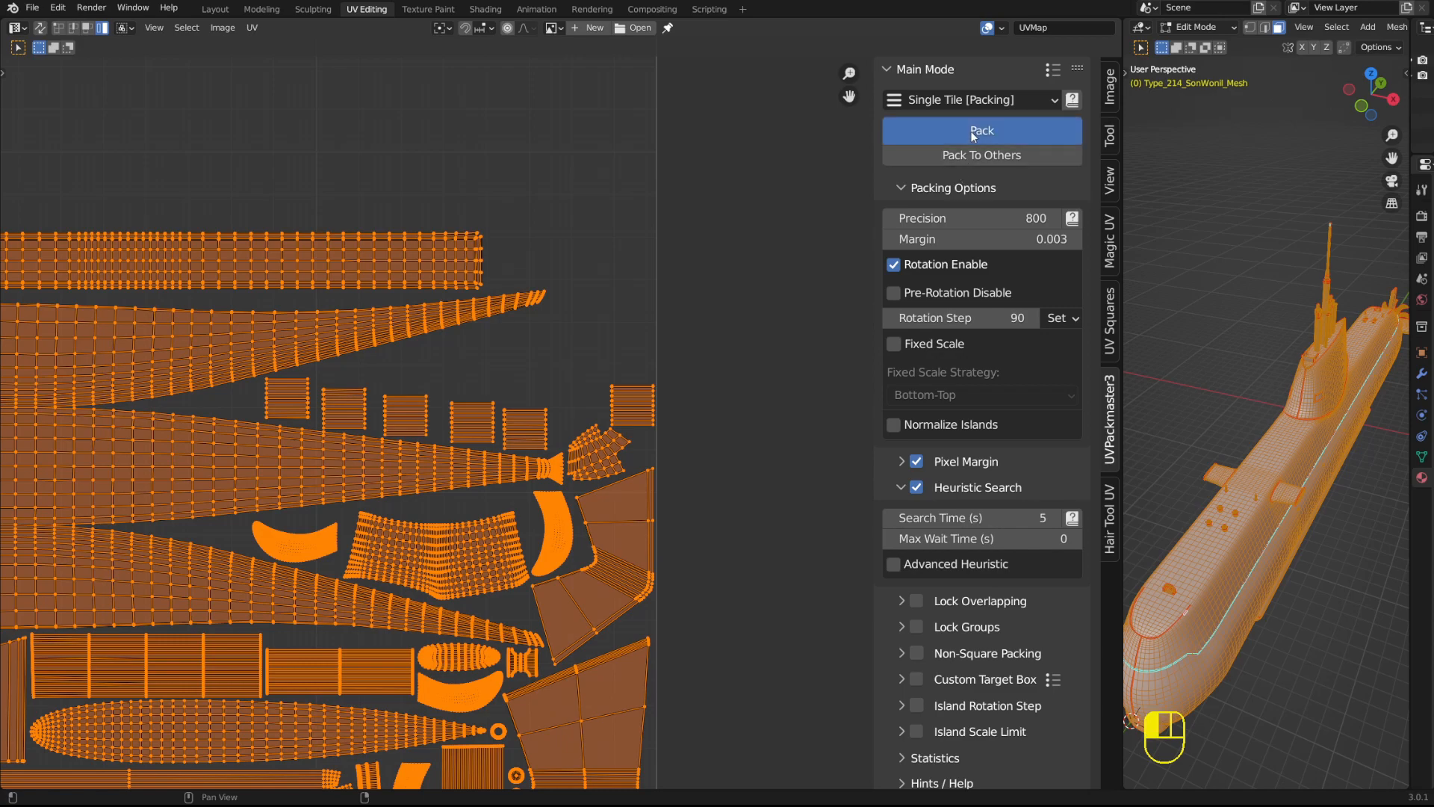
middle_click_drag(296, 470, 471, 437)
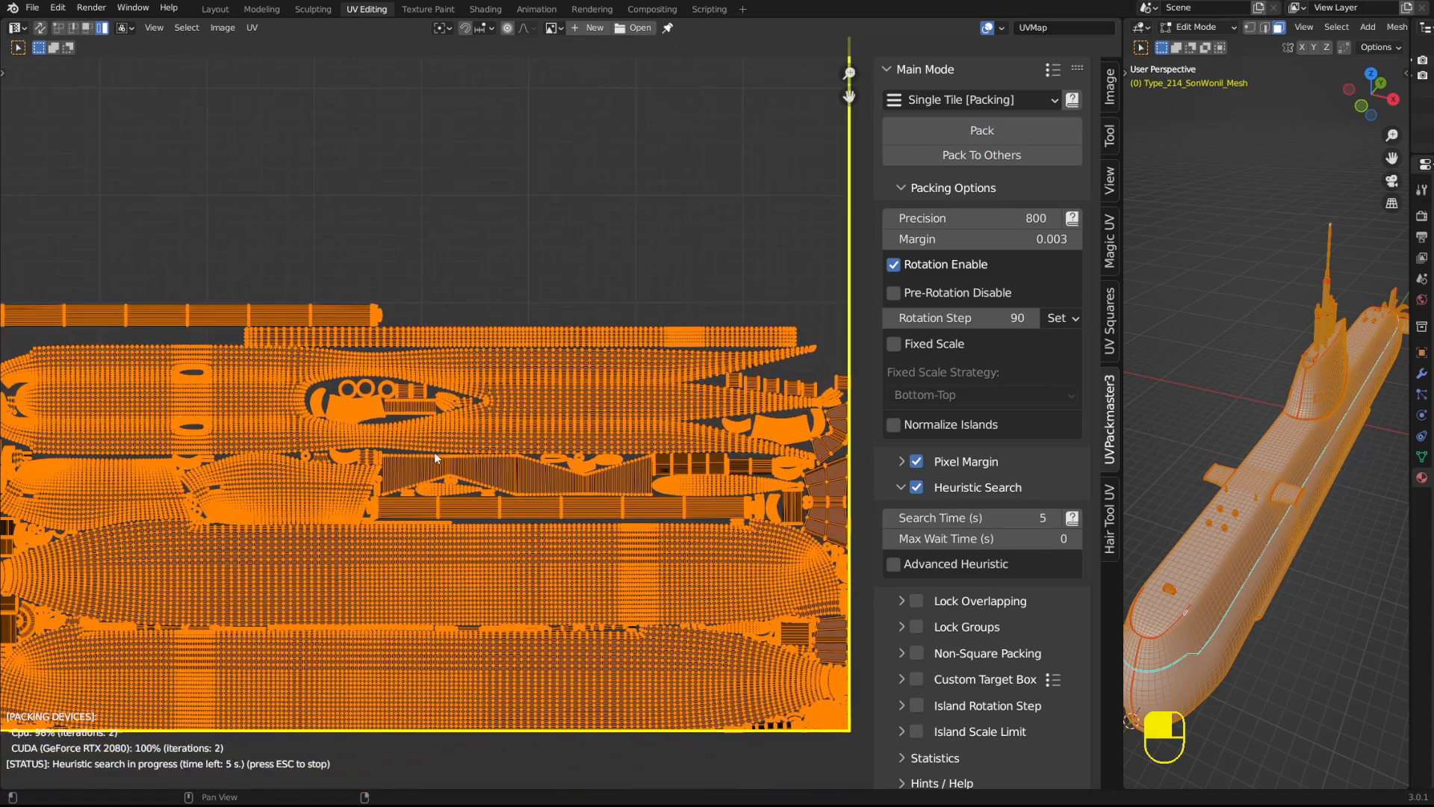
middle_click_drag(235, 488, 308, 485)
scroll(308, 485, "down", 2)
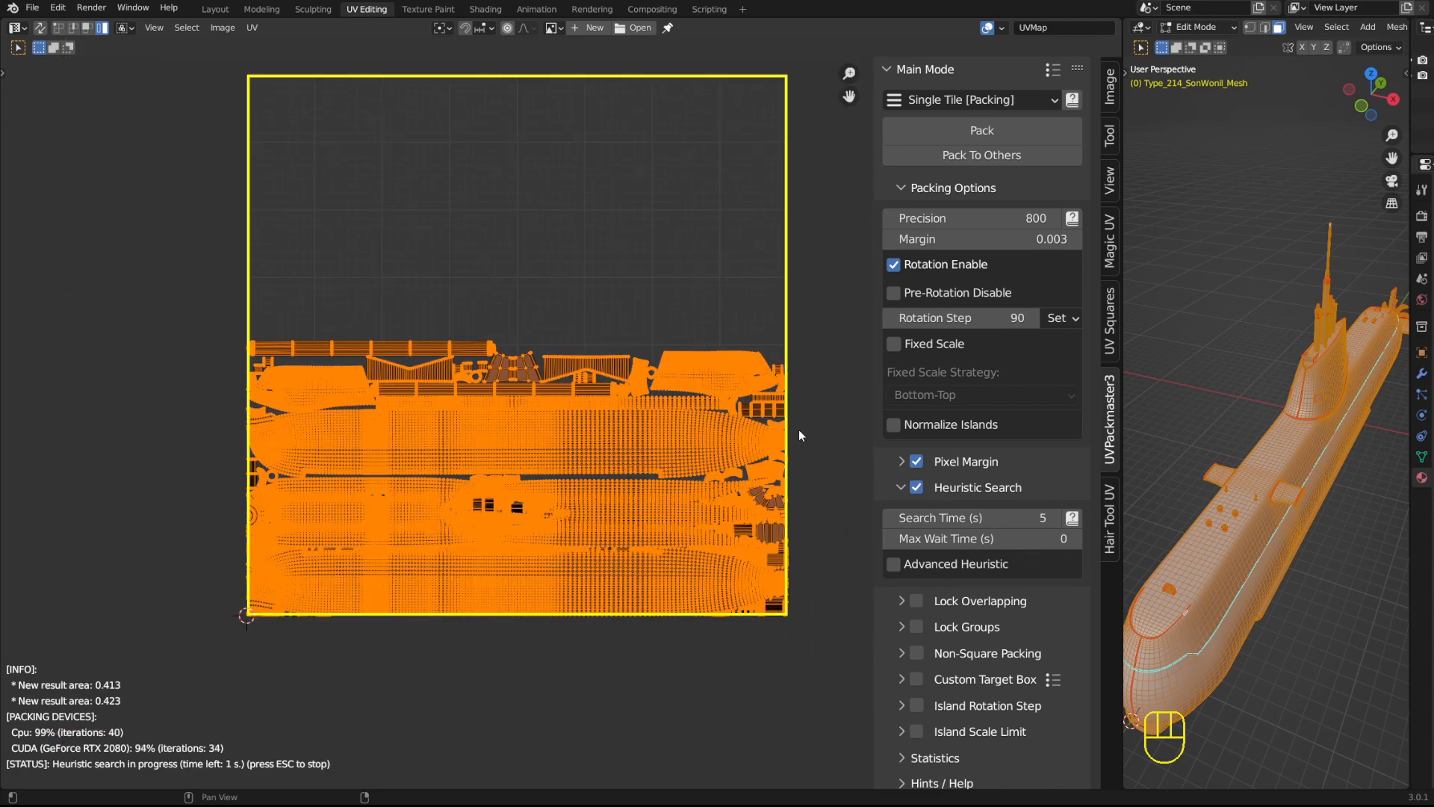
- Repack all islands with a Search Time of 2 seconds and Advanced Heuristic enabled
left_click(977, 517)
type("2")
key("Return")
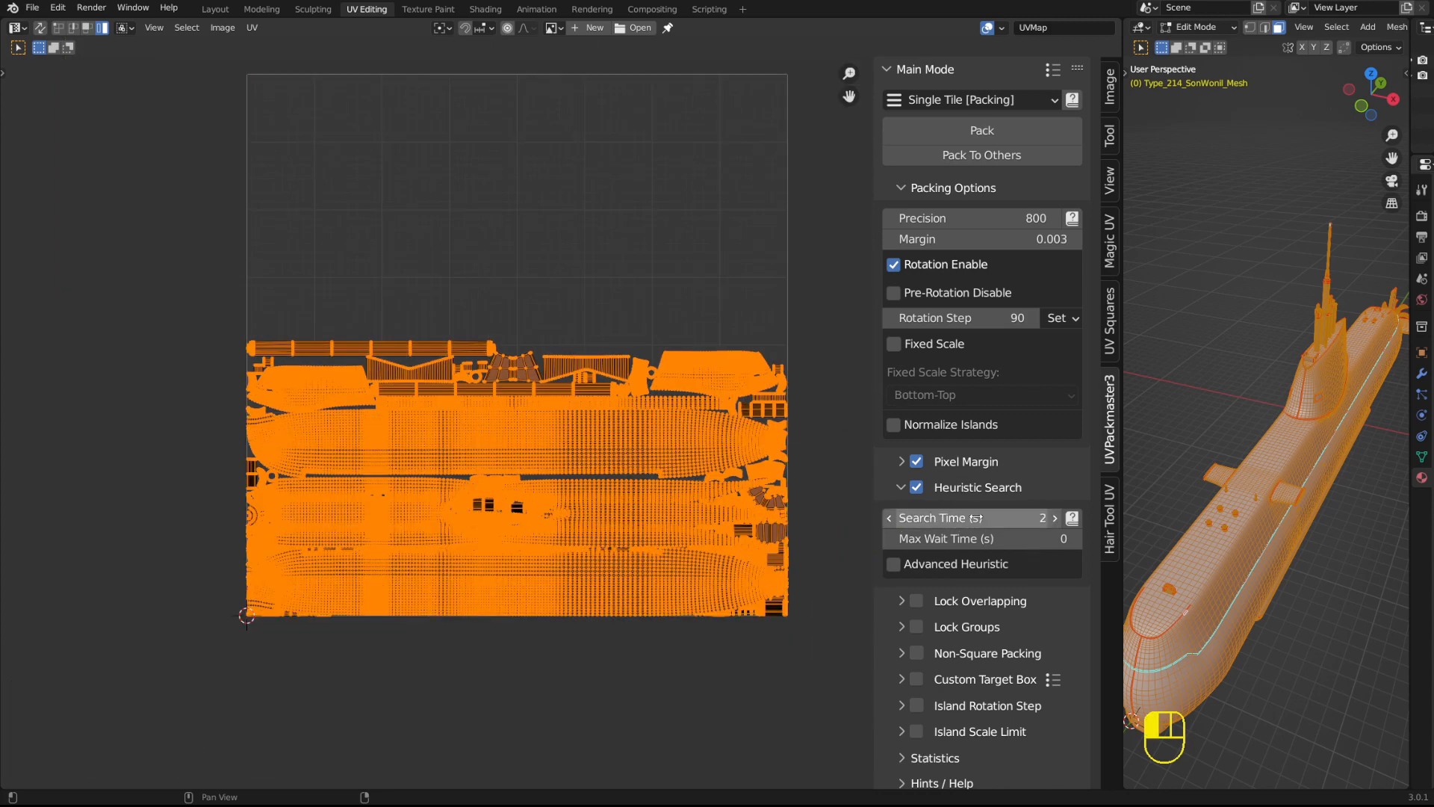
scroll(658, 435, "up", 2)
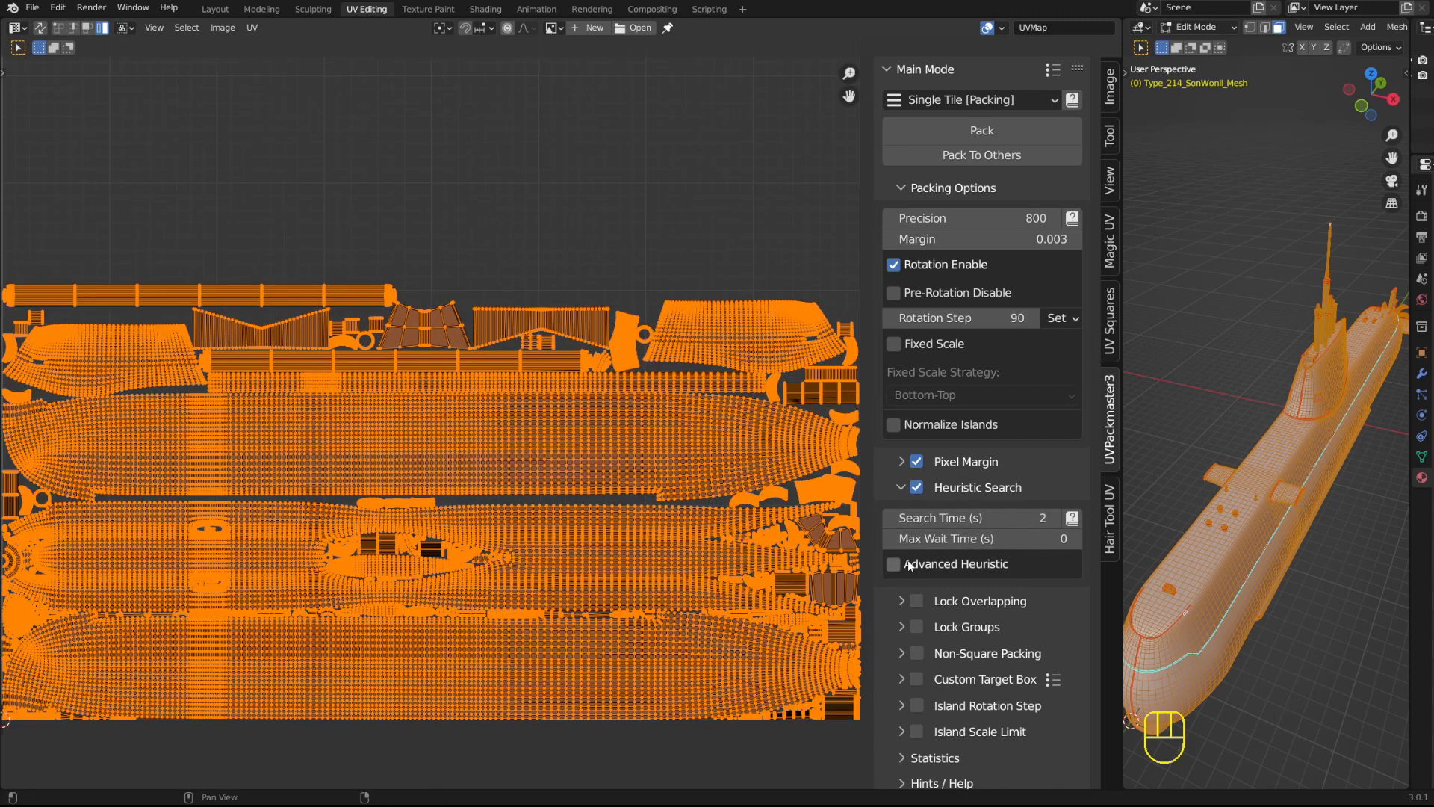
left_click(909, 566)
left_click(979, 132)
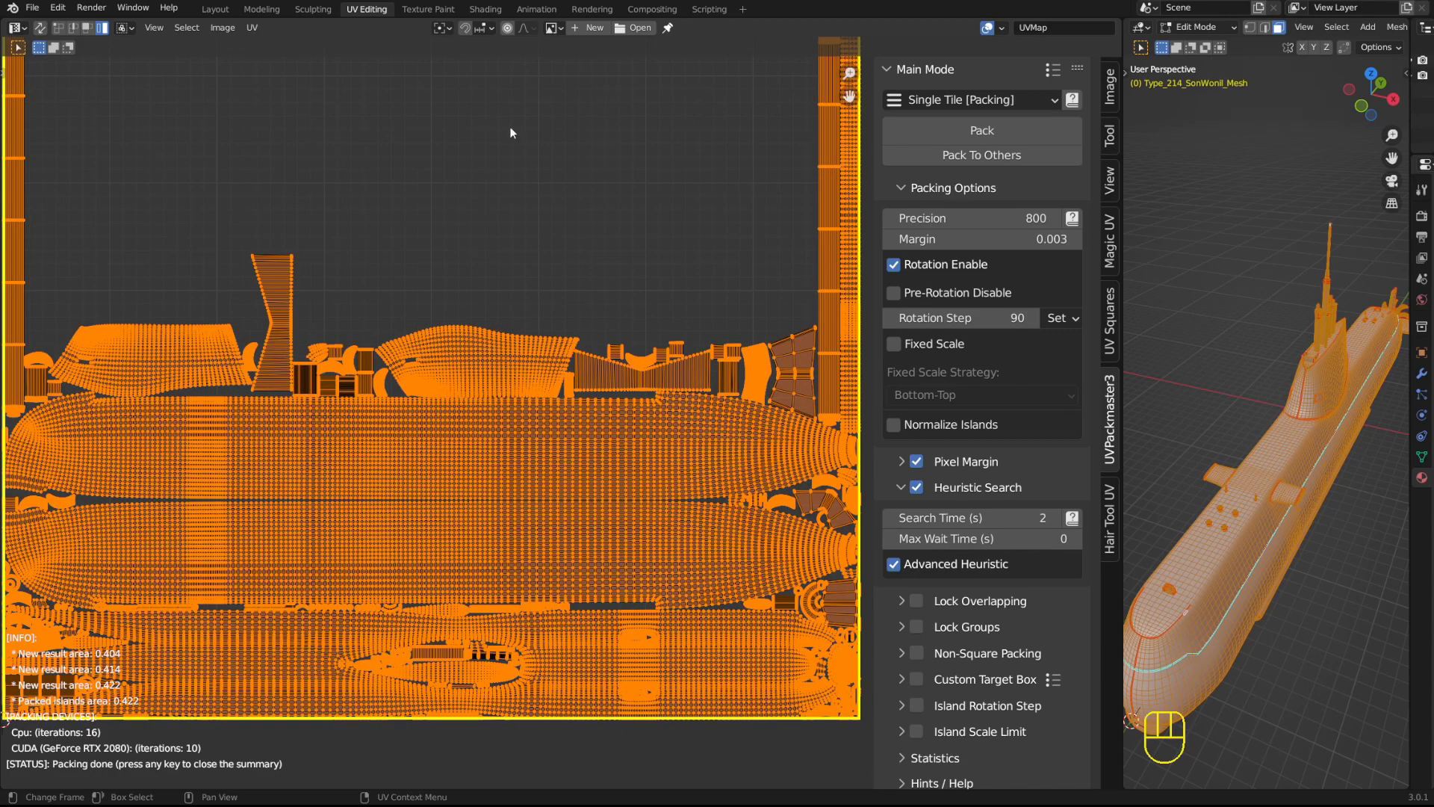
- Examine the packed layout, from the tall strips along the tile's sides to the small islands between the tapered hull ends
scroll(517, 326, "down", 2)
scroll(517, 323, "down", 1)
middle_click_drag(503, 409, 458, 291)
scroll(662, 375, "up", 3)
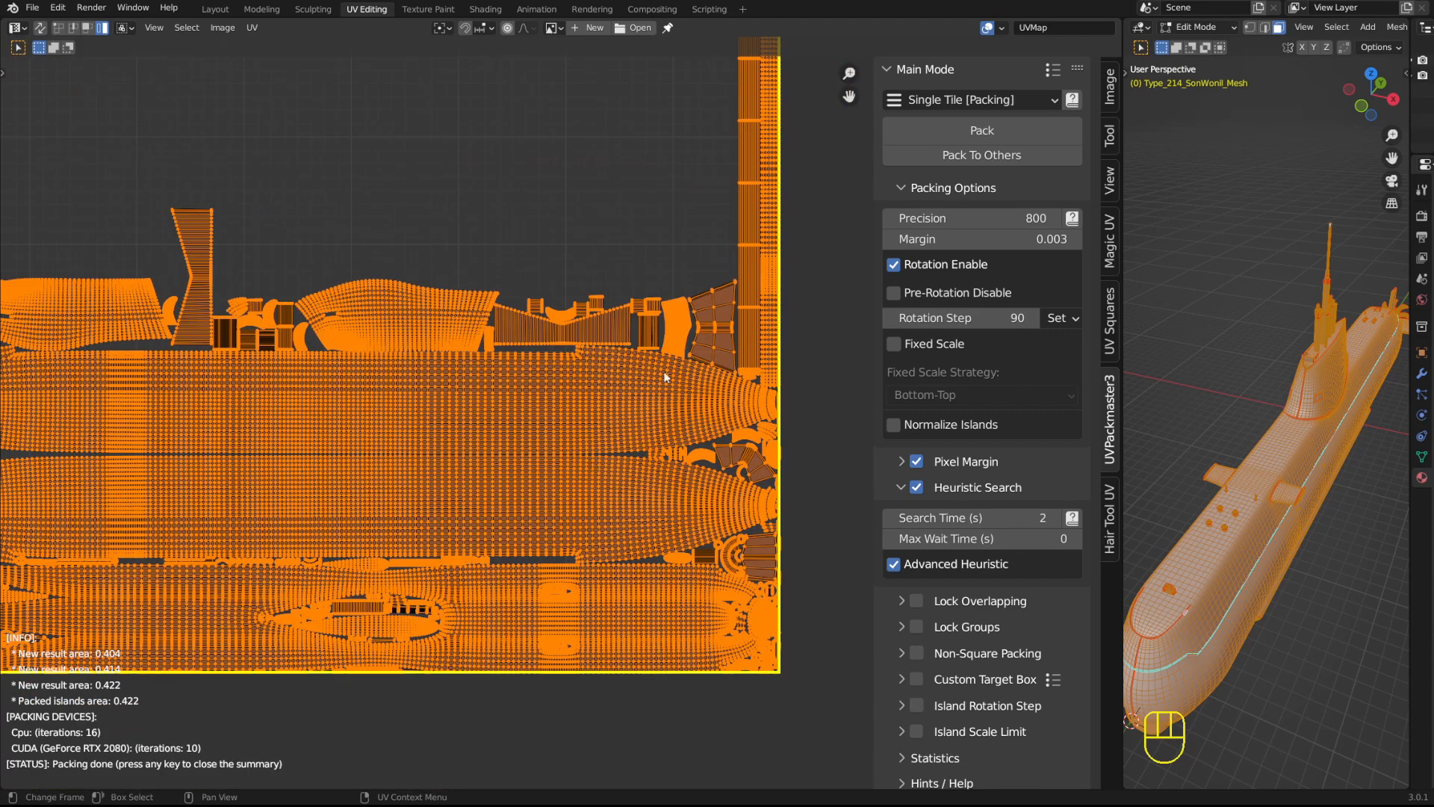
middle_click_drag(742, 361, 487, 533)
scroll(478, 495, "down", 2)
middle_click_drag(464, 441, 617, 443)
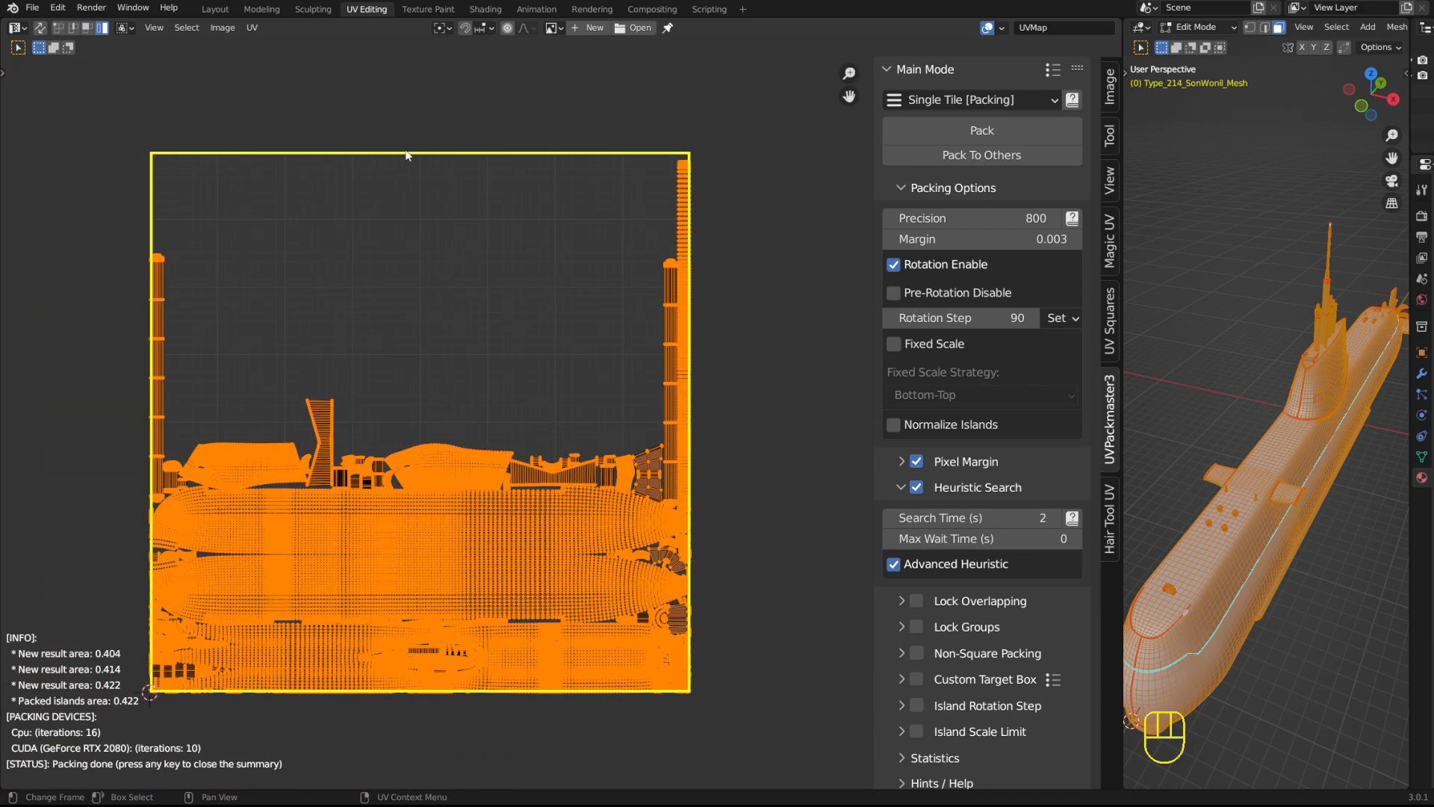
scroll(569, 427, "up", 4)
middle_click_drag(642, 593, 466, 455)
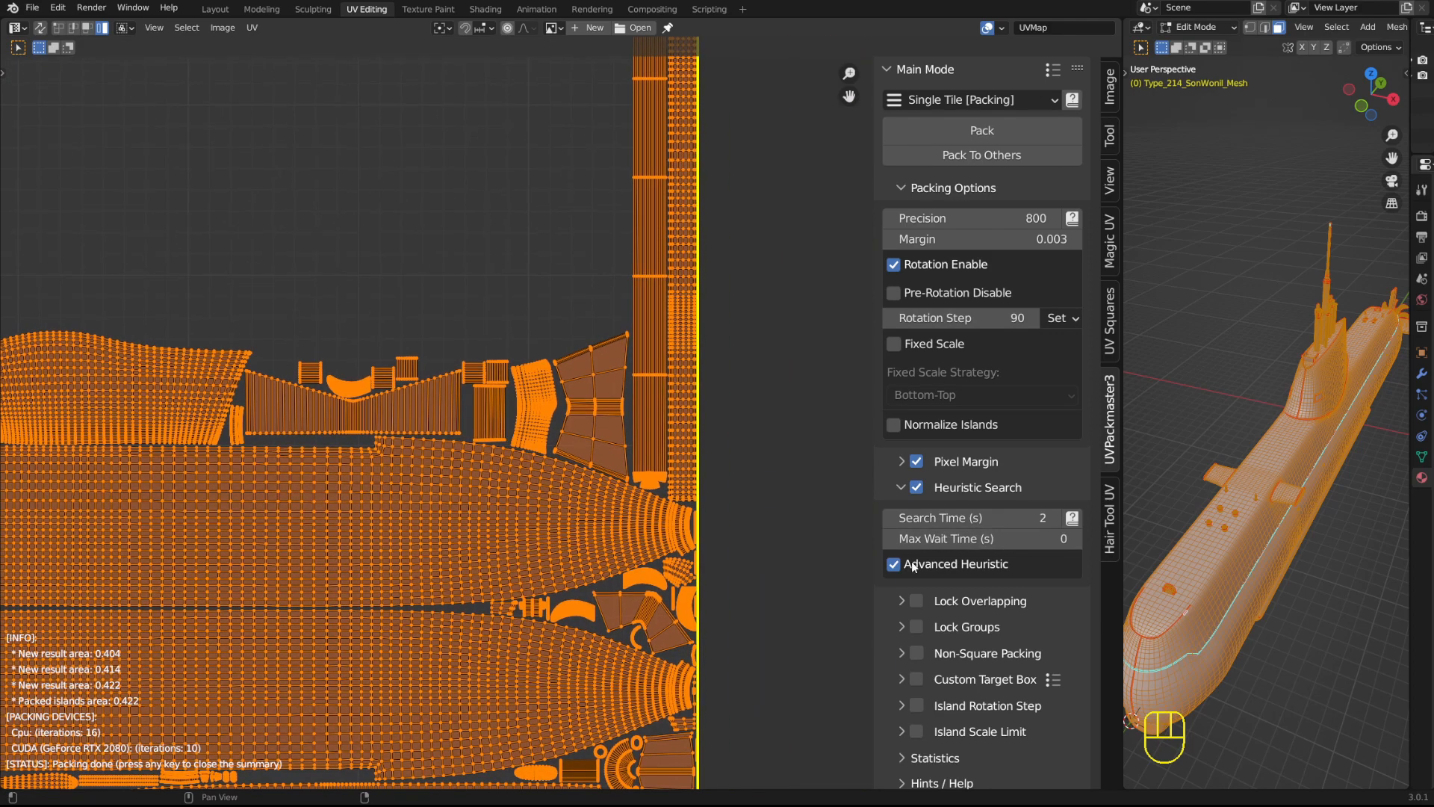
scroll(645, 518, "up", 4)
middle_click_drag(690, 535, 442, 272)
middle_click_drag(707, 570, 806, 404)
scroll(762, 400, "down", 3)
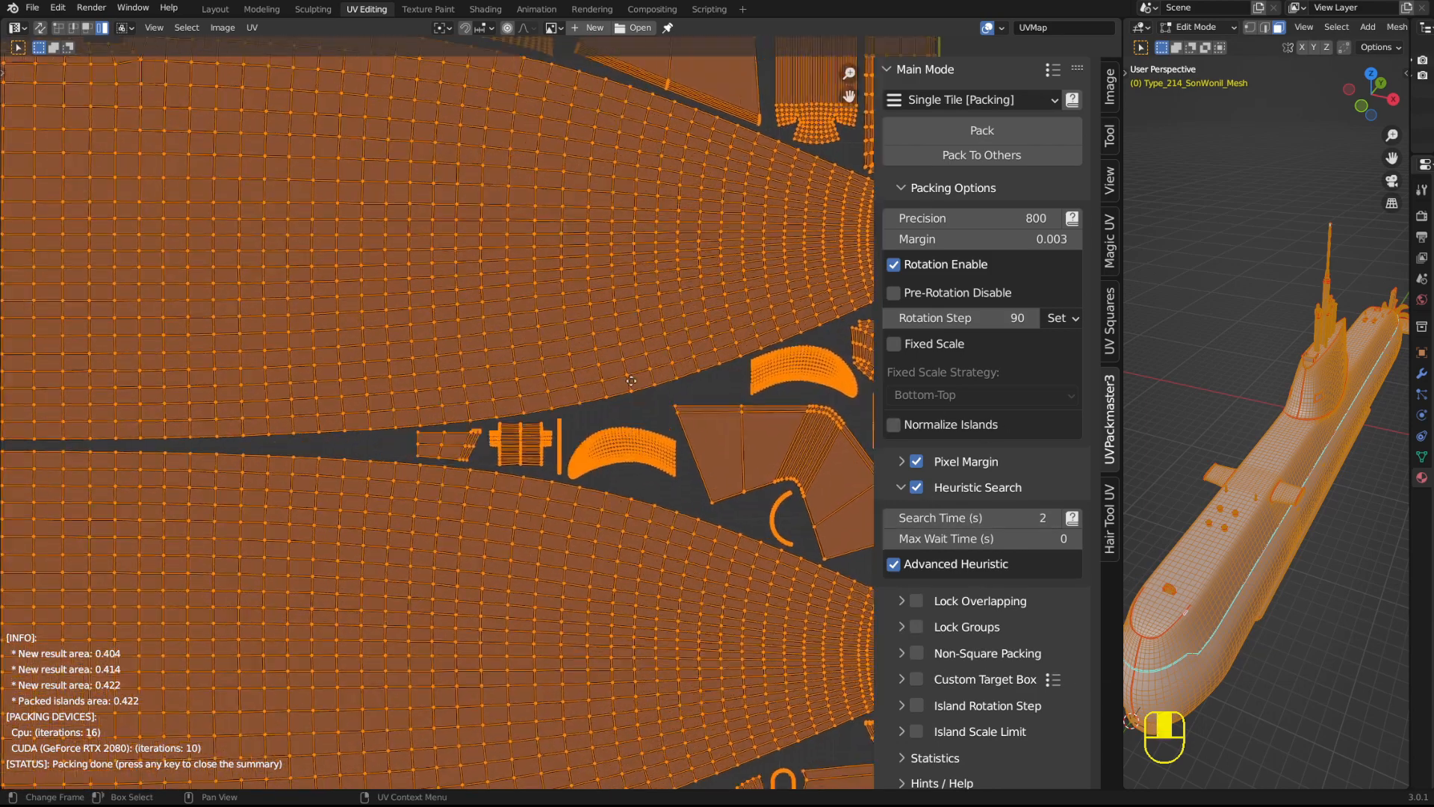
- Collapse the Heuristic Search settings and view the layout down to the small islands above the long hull islands
left_click(902, 488)
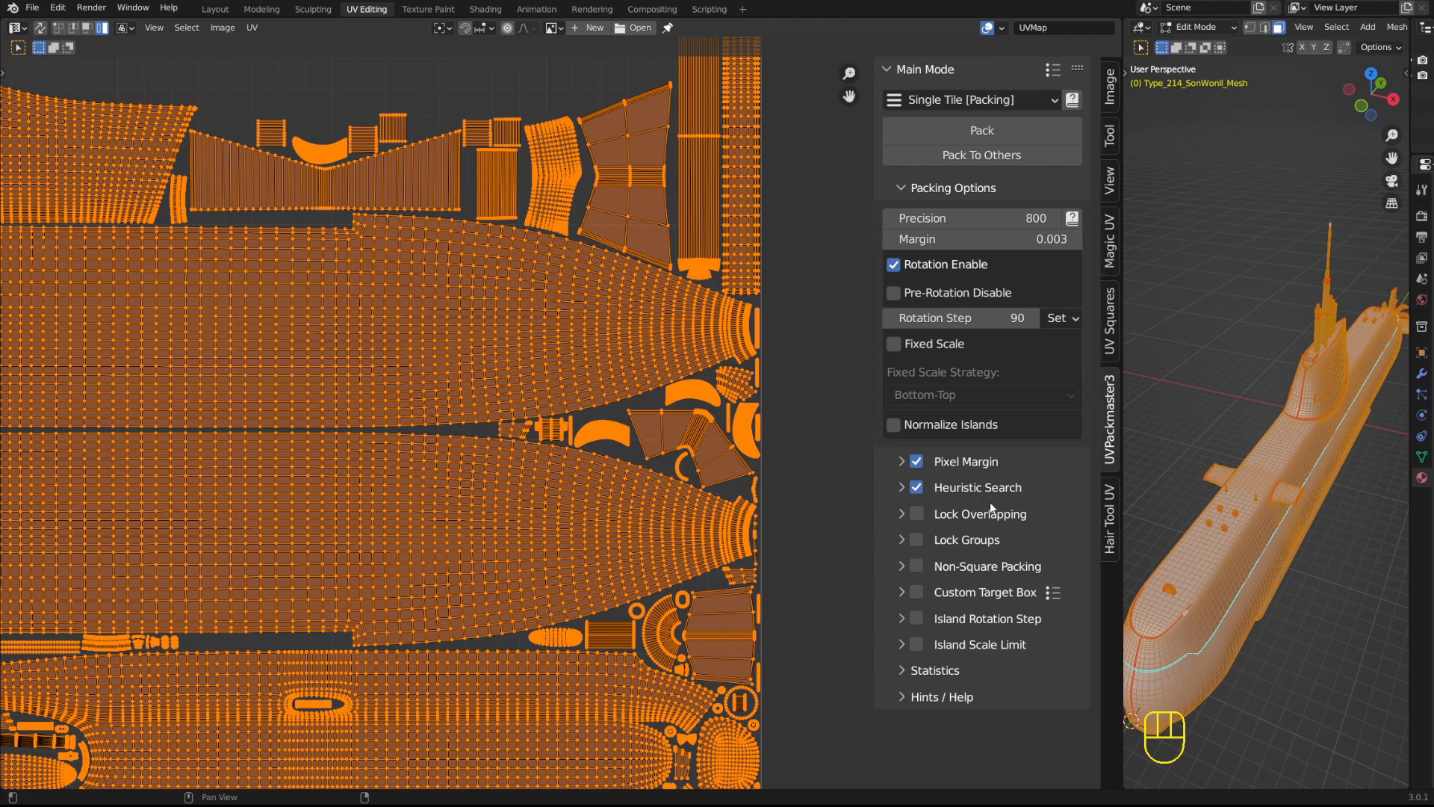
scroll(518, 393, "down", 4)
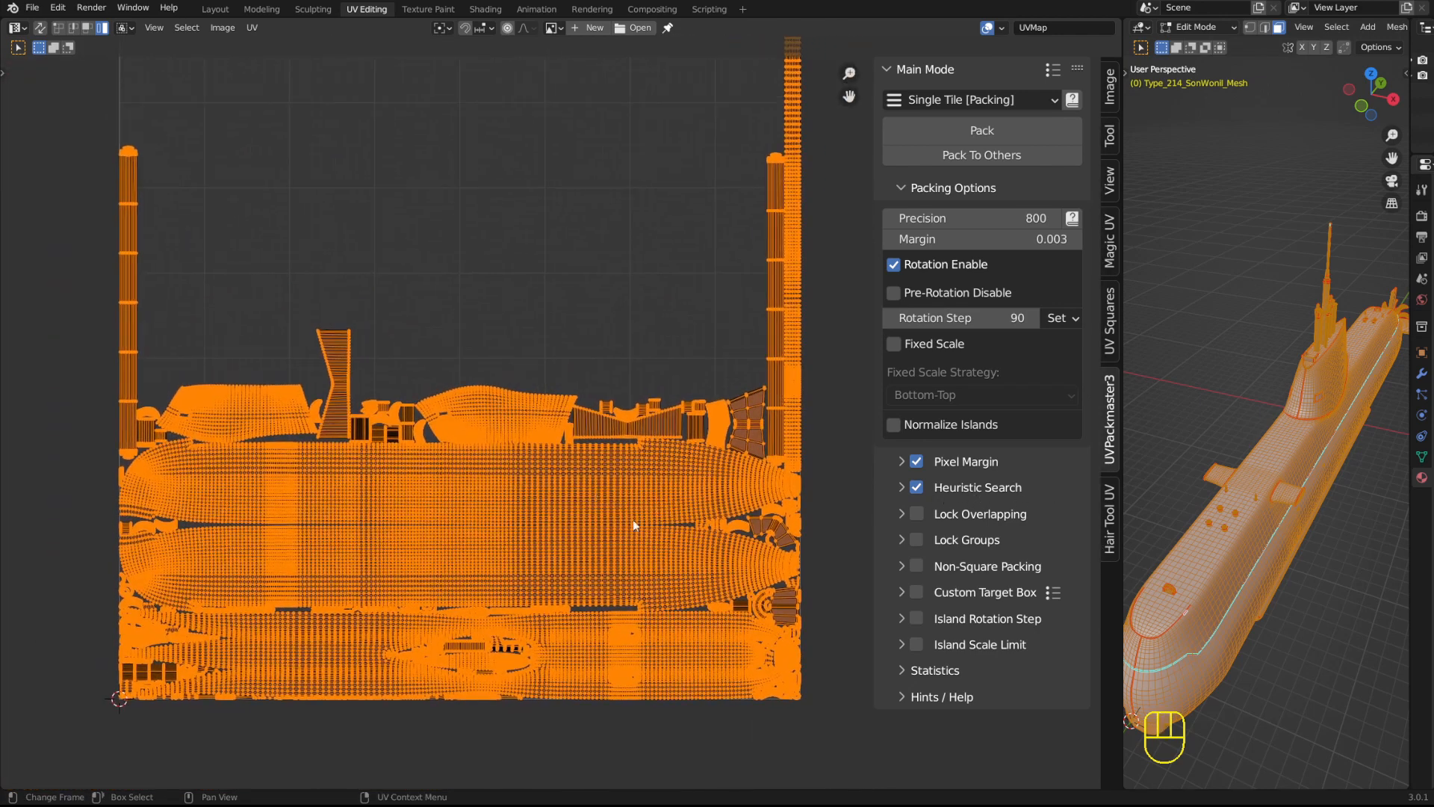
middle_click_drag(870, 537, 780, 539)
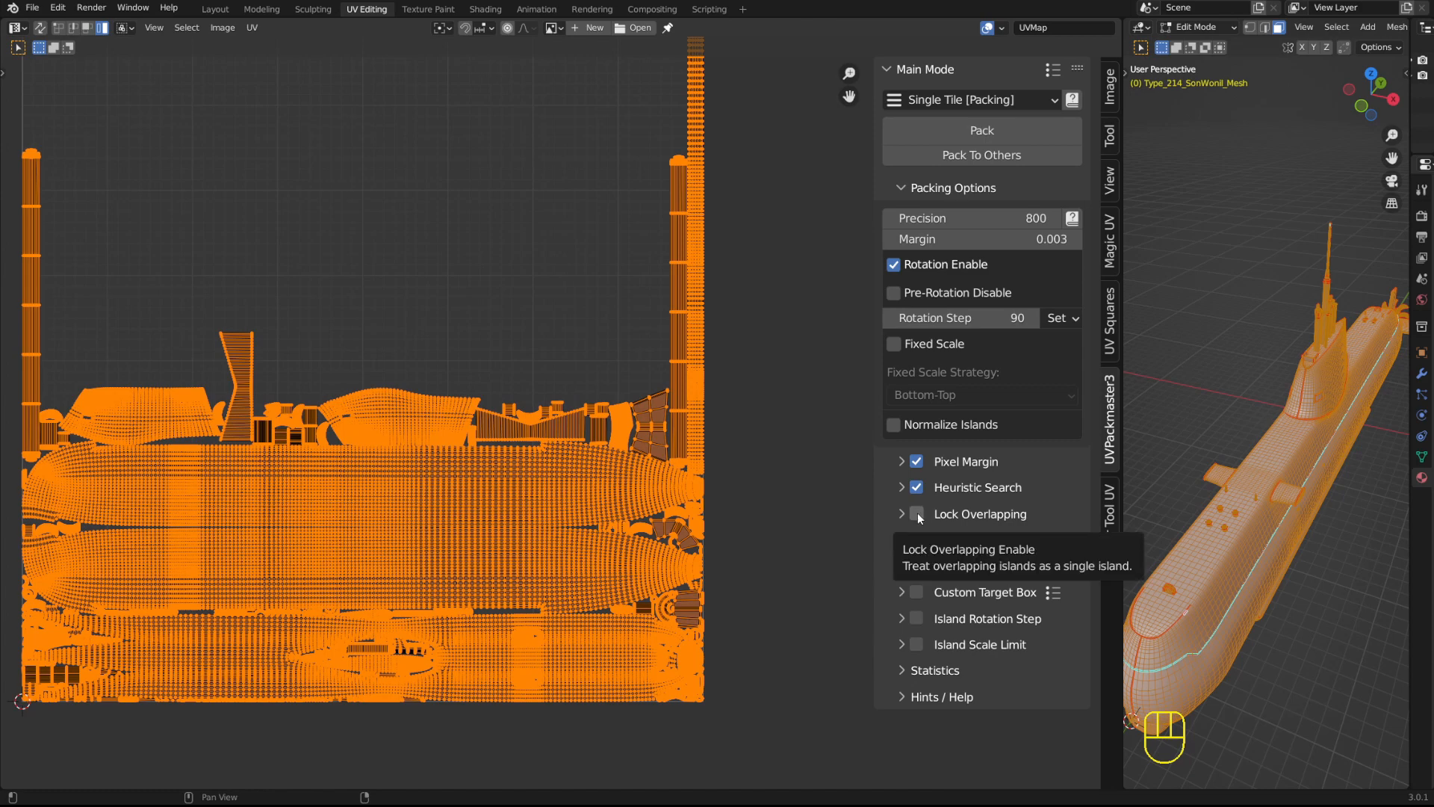
scroll(538, 448, "up", 5)
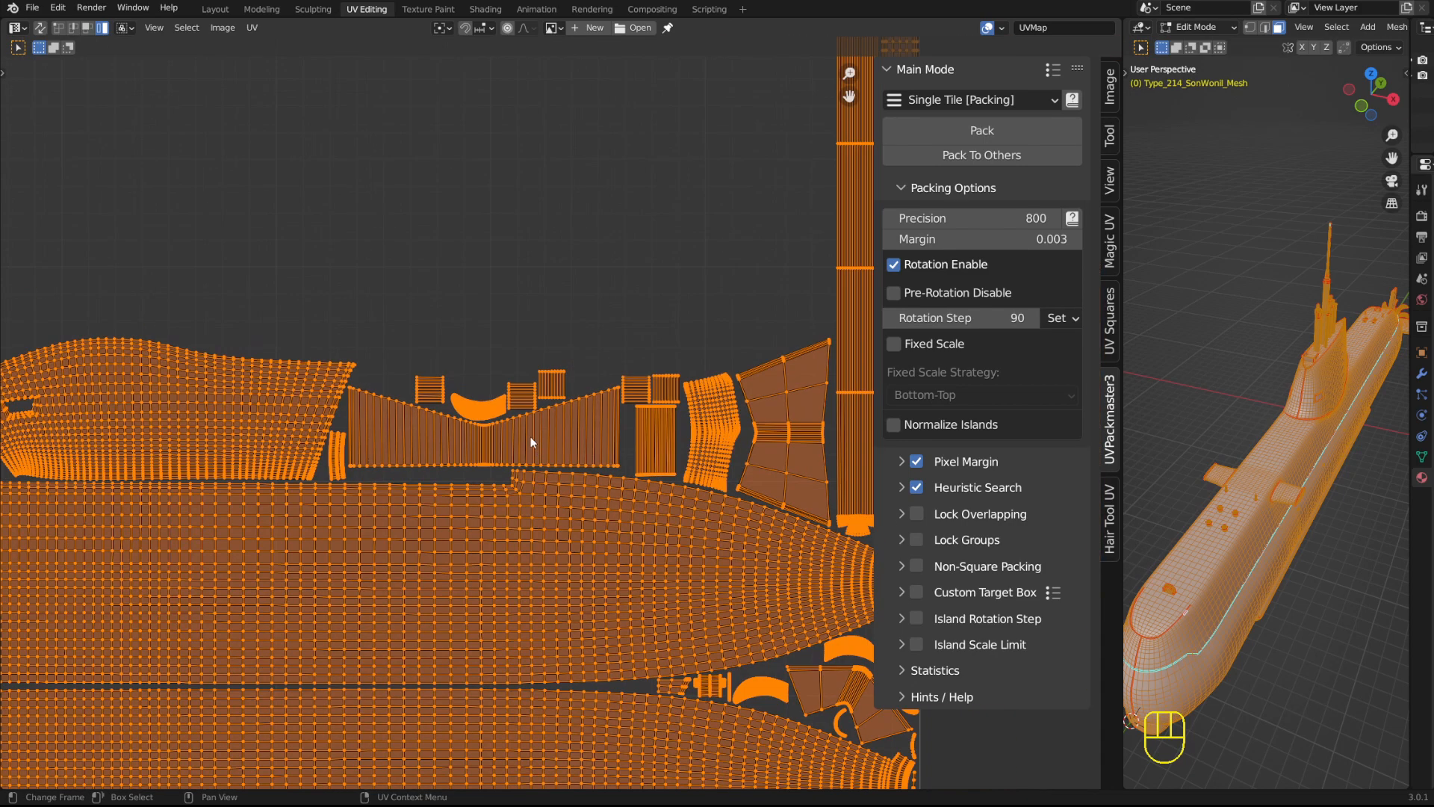
mouse_move(1219, 483)
middle_mouse_down()
mouse_move(1259, 428)
mouse_move(1229, 448)
mouse_move(1249, 452)
mouse_move(1246, 495)
mouse_move(1206, 448)
mouse_move(1278, 422)
mouse_move(1208, 489)
middle_mouse_up()
scroll(1260, 426, "up", 4)
scroll(1242, 432, "up", 6)
left_click(1268, 459)
left_click(1273, 534, "shift")
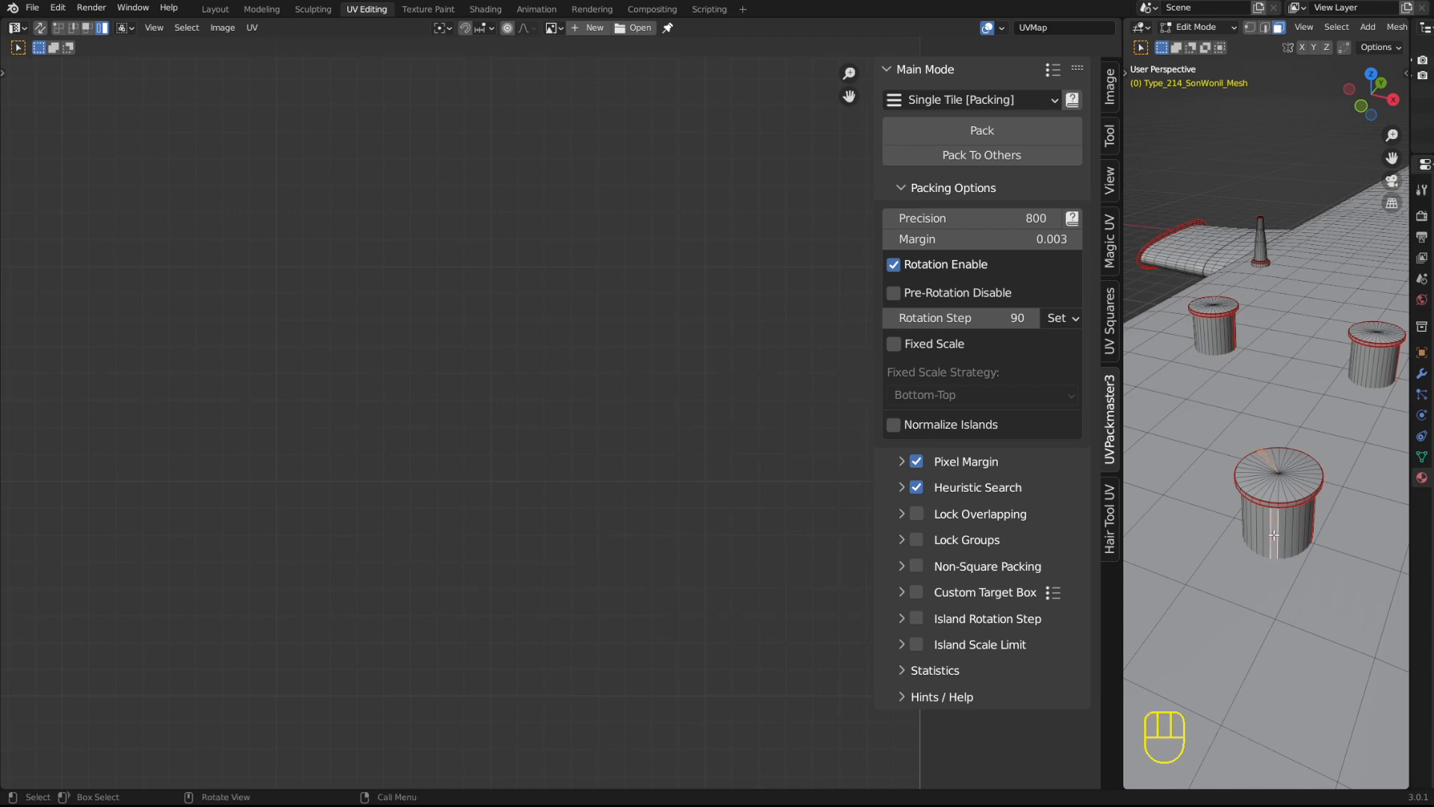
key("a")
left_click(1280, 470)
left_click(1282, 484)
key("a")
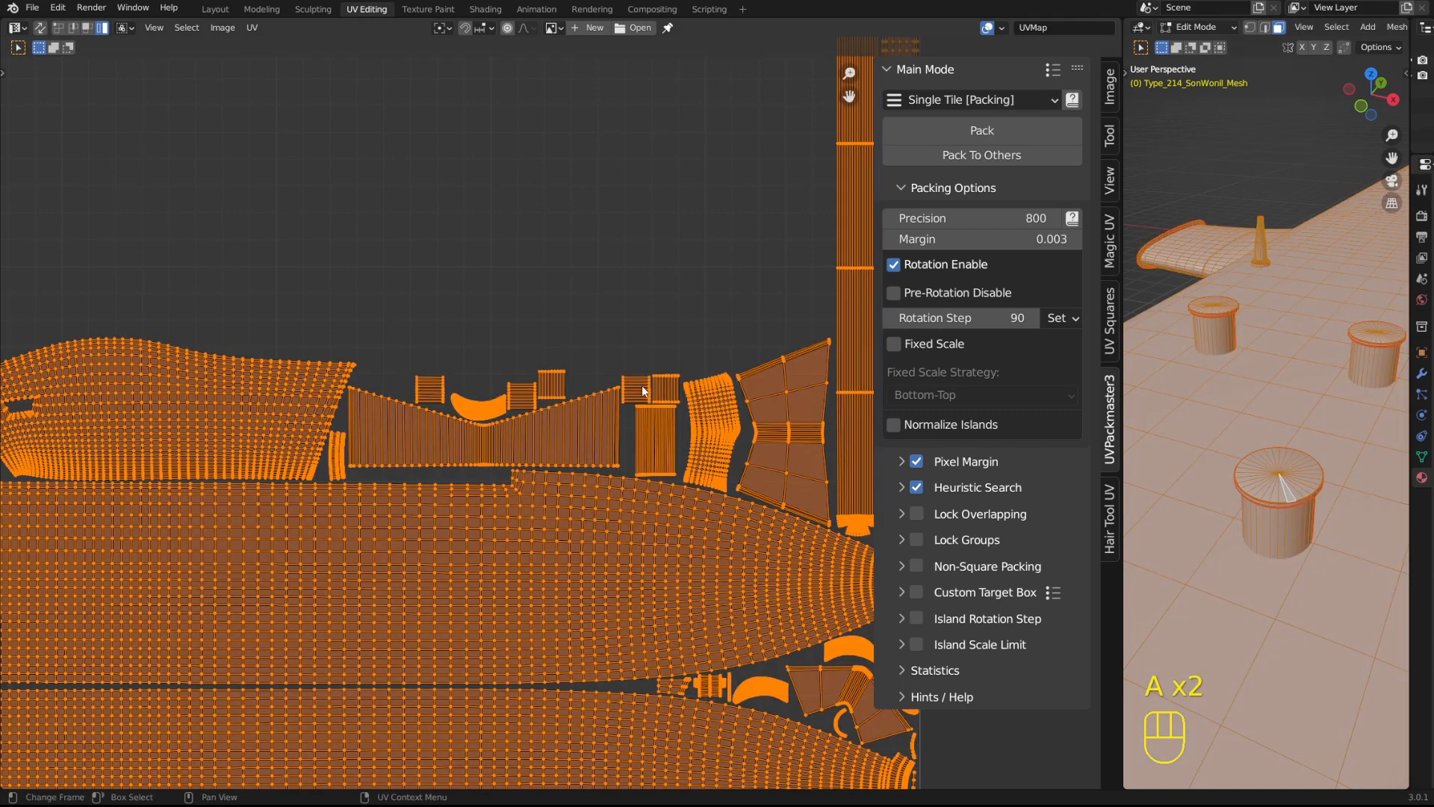
- With UV sync selection on, select the four deck cylinders' linked geometry and move their UV islands above the tile
left_click(40, 28)
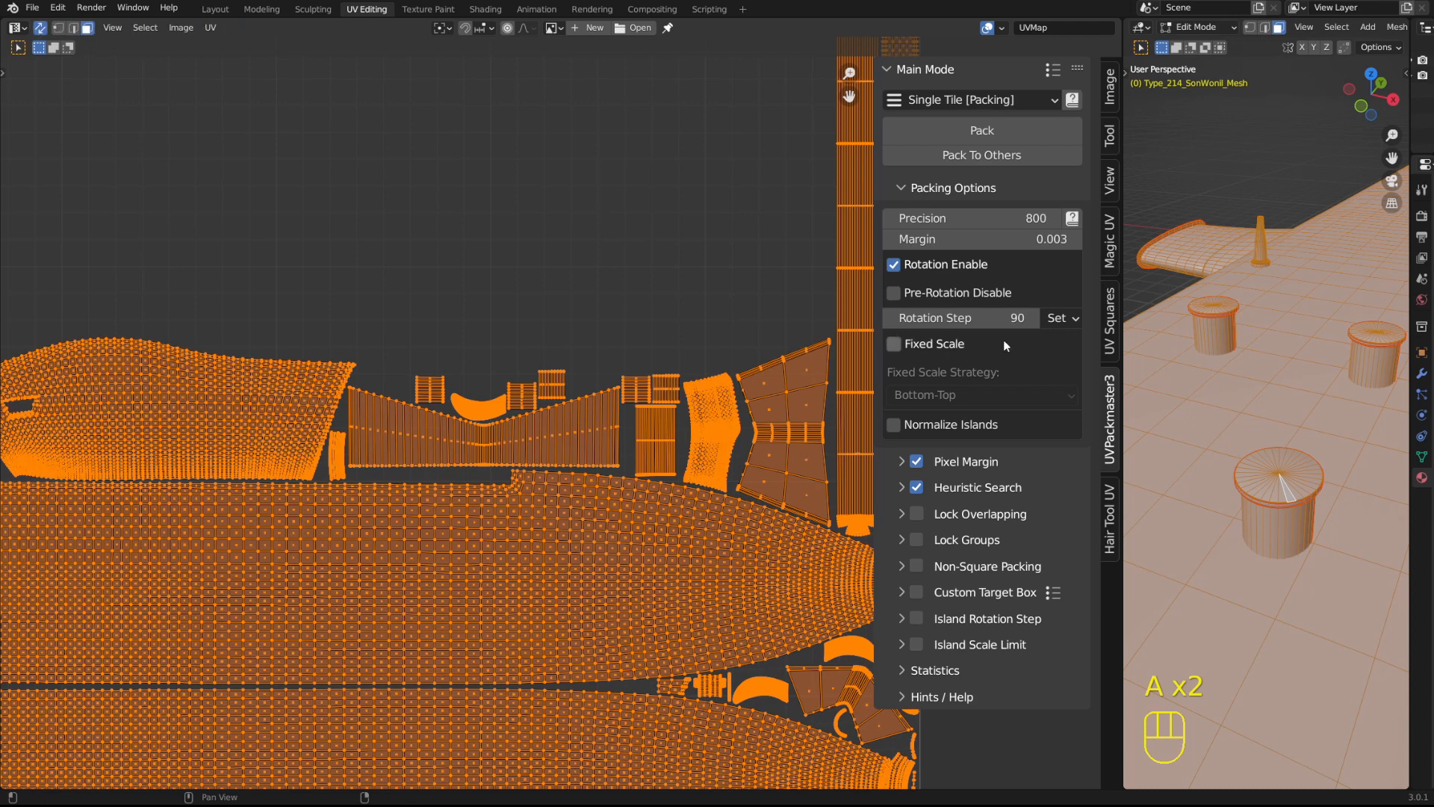
left_click(1275, 512, "shift")
key("ctrl+l")
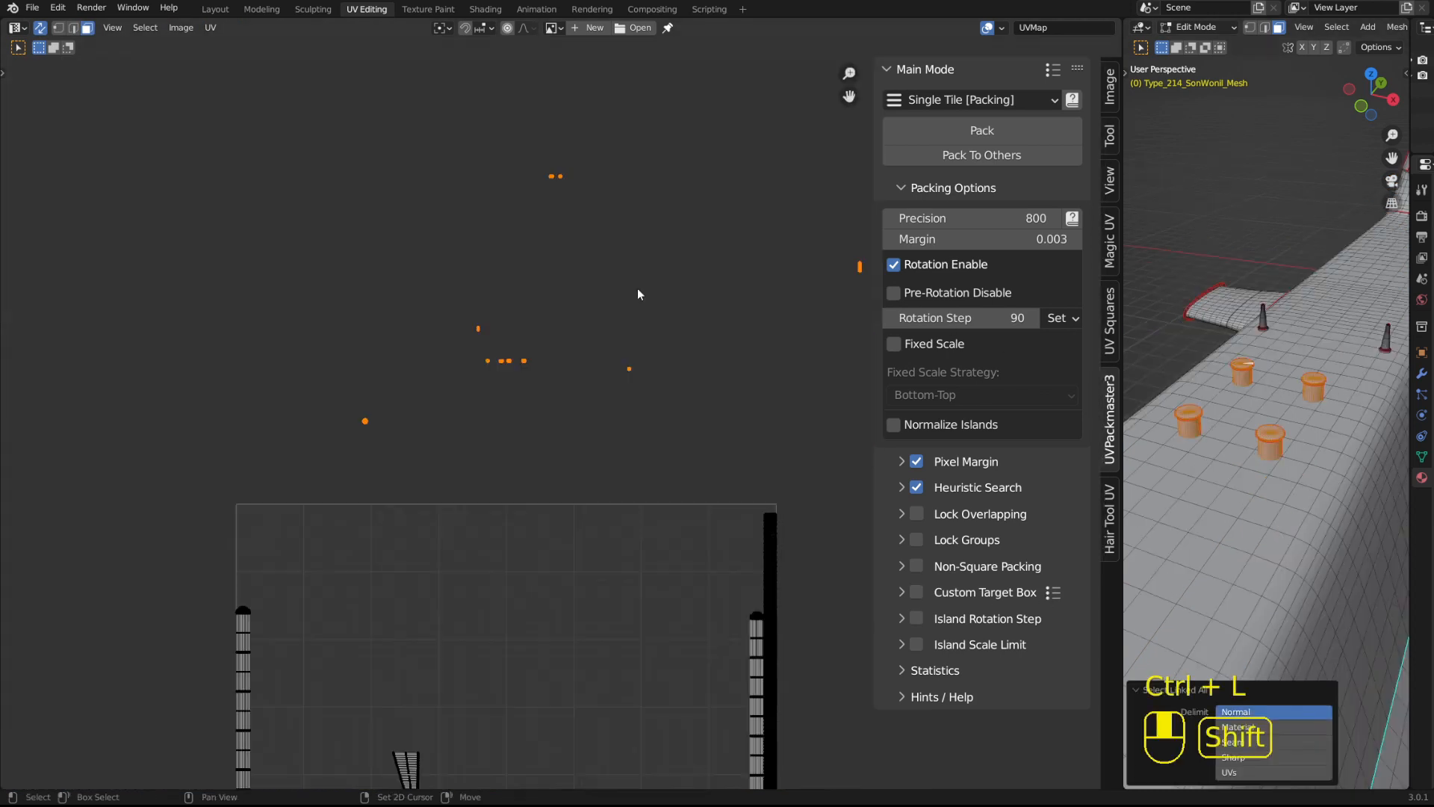
scroll(650, 263, "up", 4)
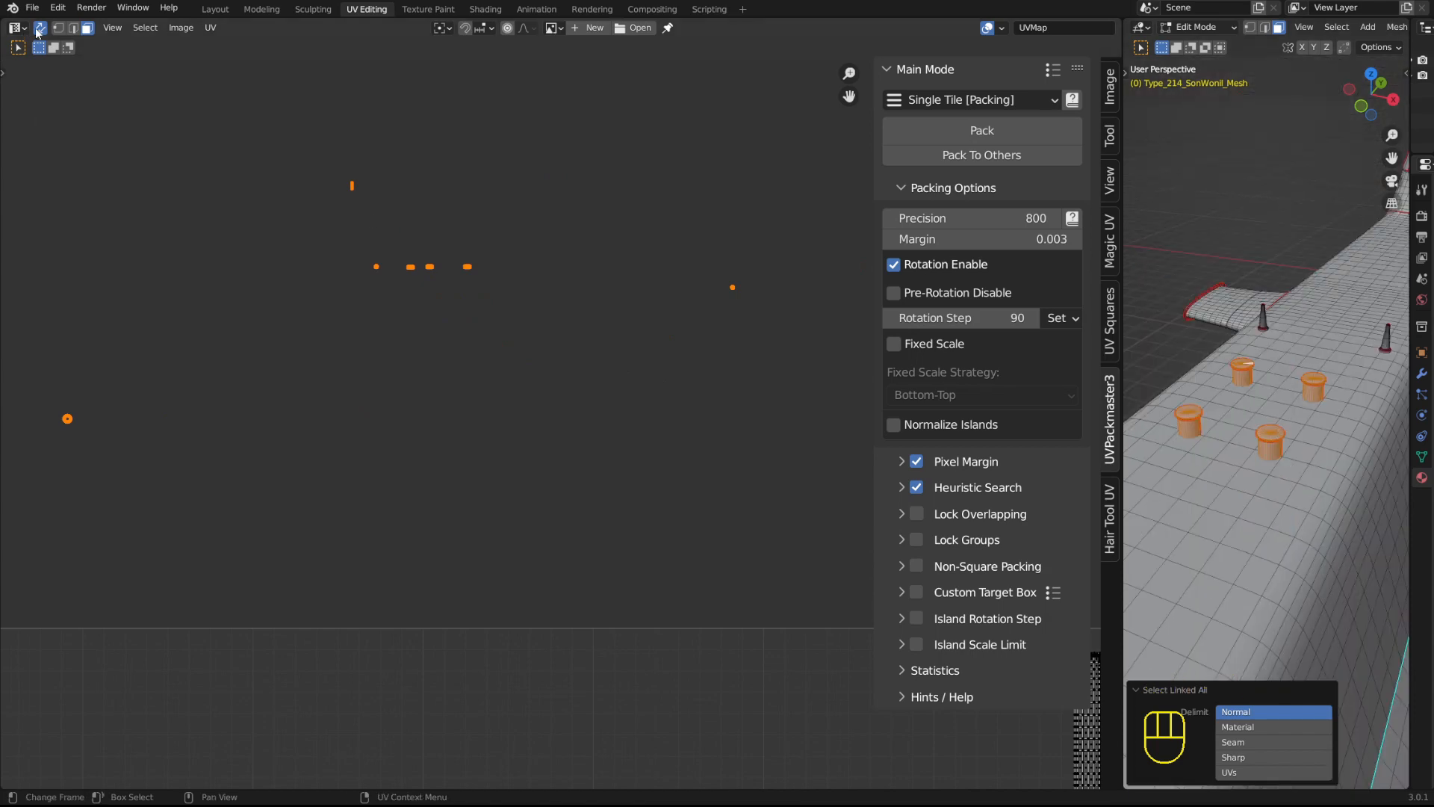
- Turn off UV sync selection with the whole mesh selected, and switch the UVPackmaster main mode to Aligning Tools
left_click(39, 27)
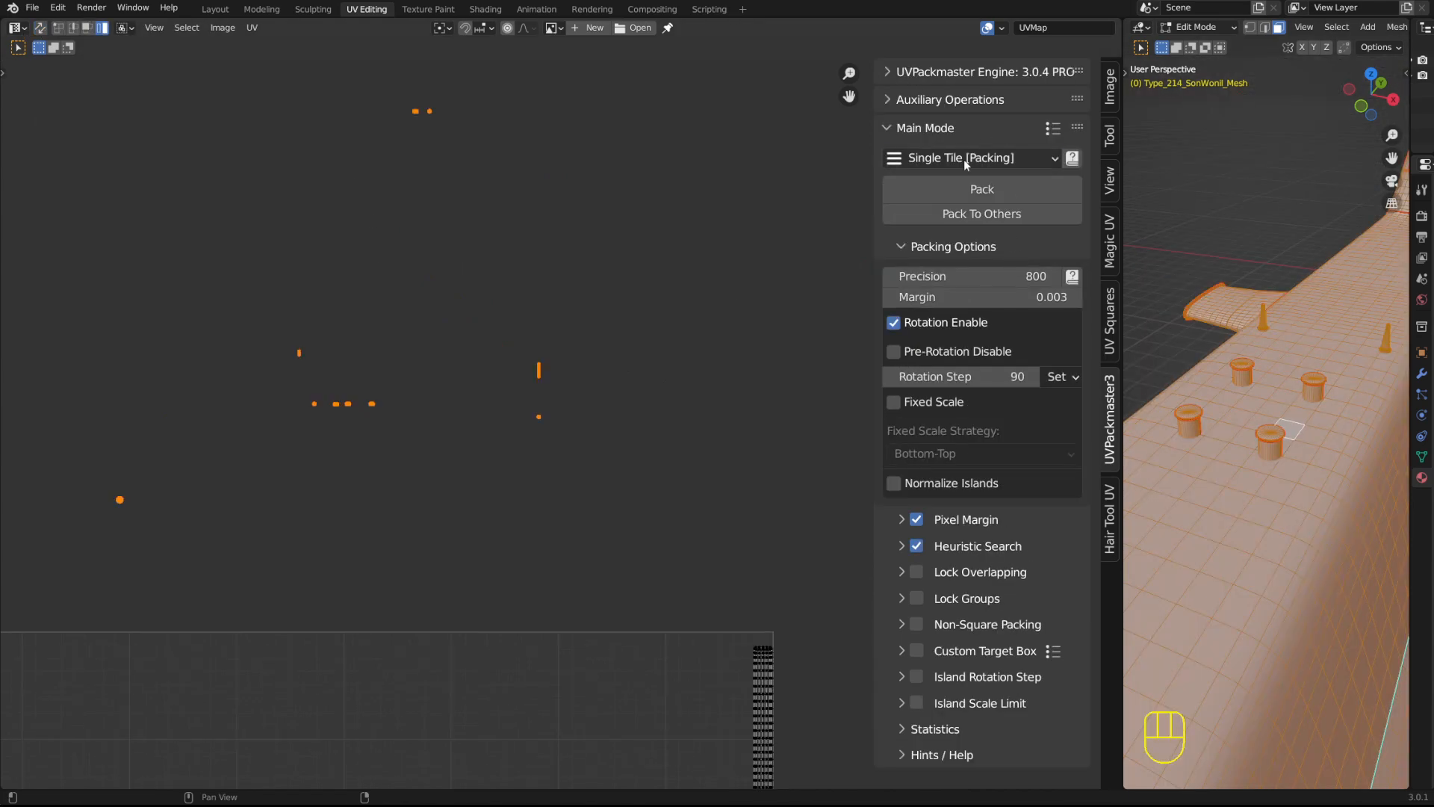
left_click_drag(964, 160, 965, 341)
middle_click_drag(648, 397, 732, 351)
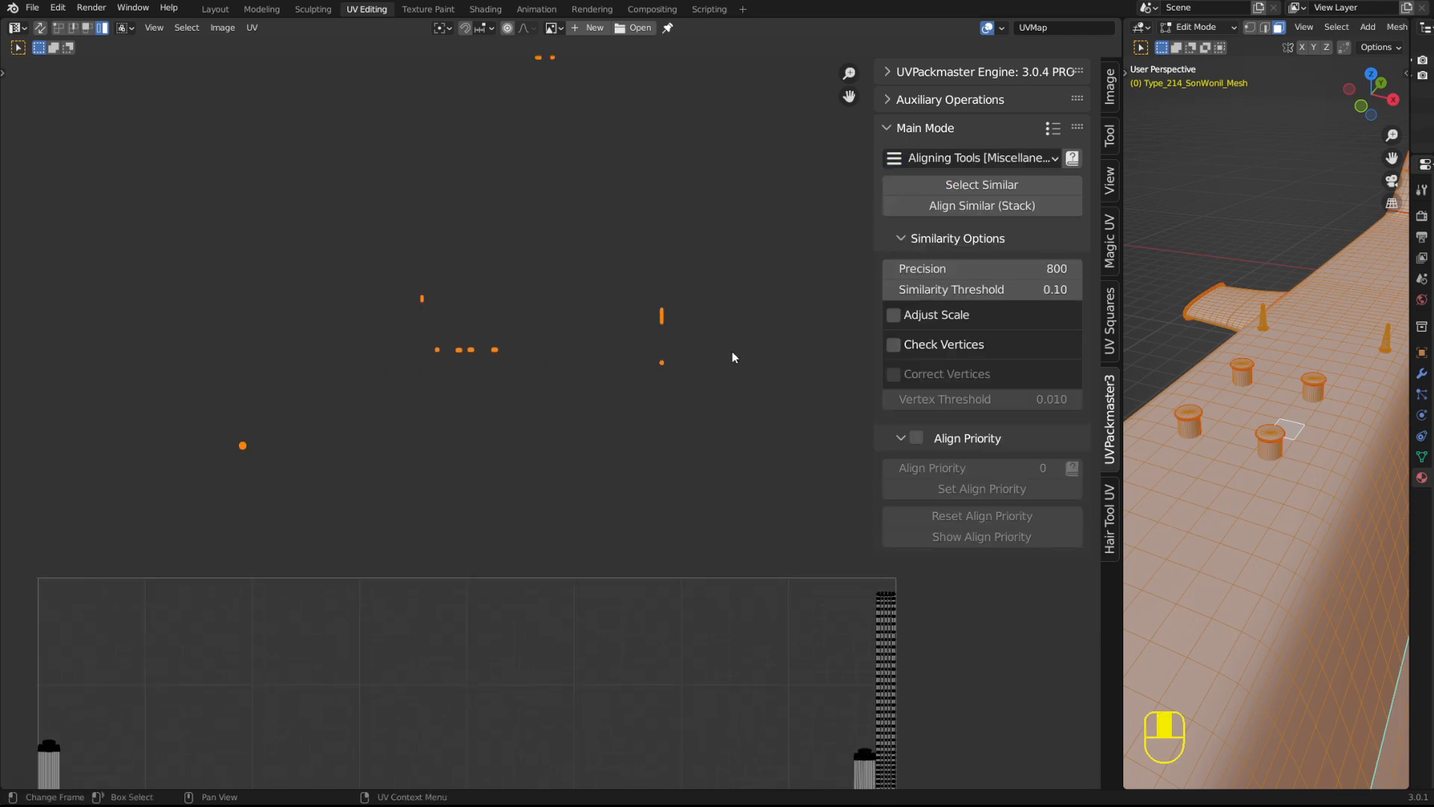
scroll(643, 405, "down", 3)
middle_click_drag(643, 404, 641, 383)
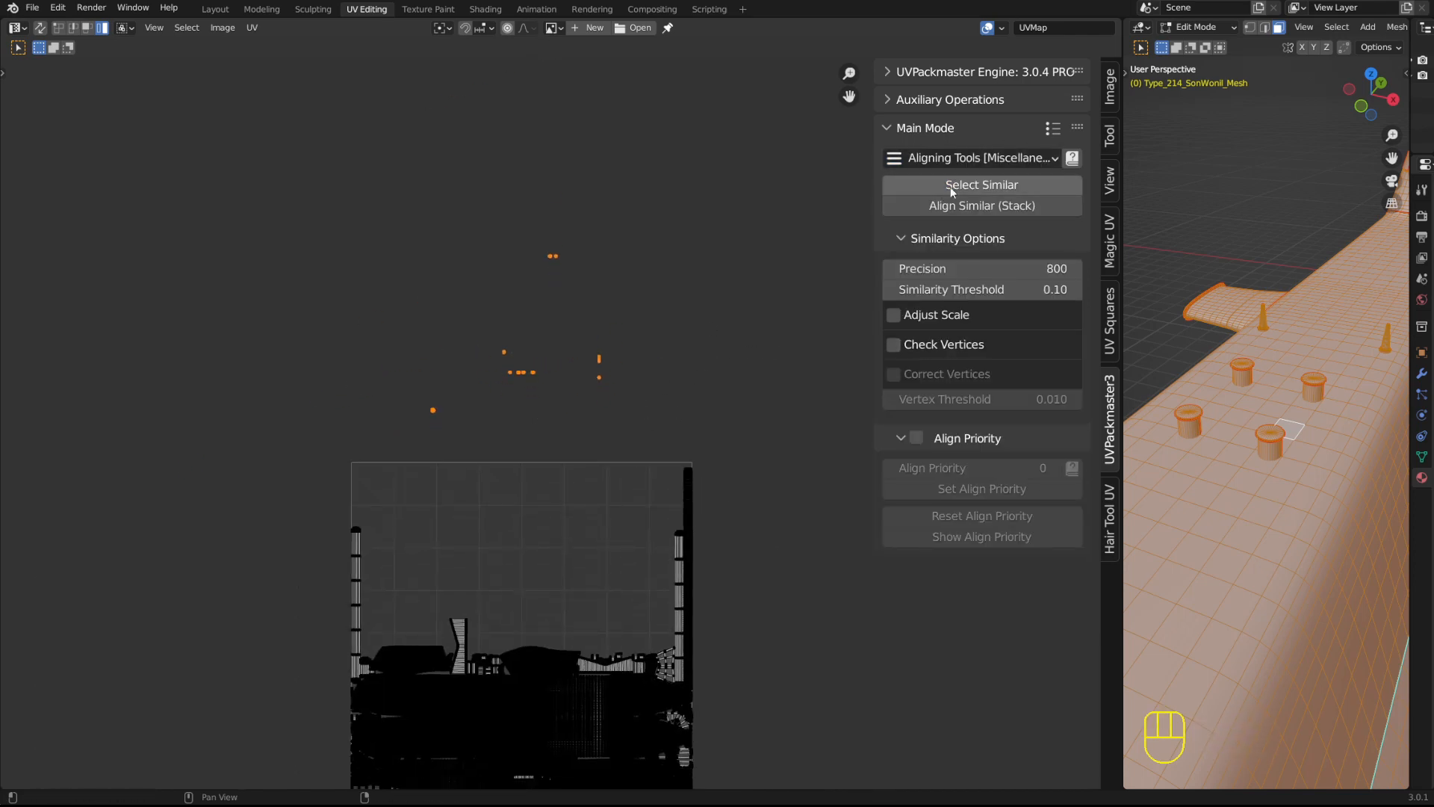
- Examine the shapes of the separated cylinder islands above the tile, including the matching ribbed rectangular strips
scroll(596, 356, "up", 8)
middle_click_drag(526, 168, 494, 495, "shift")
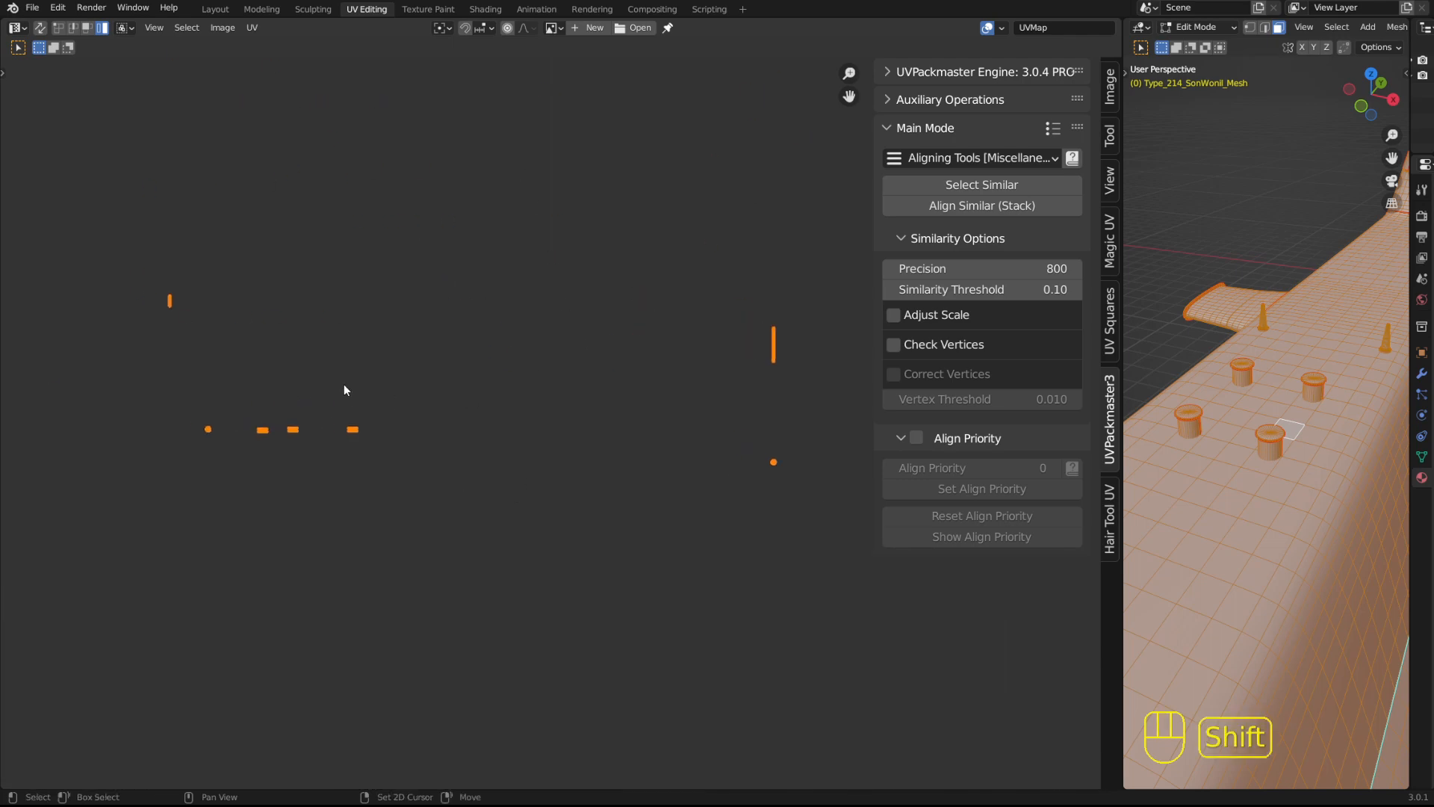
middle_click_drag(343, 384, 585, 351, "shift")
scroll(535, 404, "up", 4)
scroll(535, 403, "up", 4)
scroll(374, 221, "up", 6)
scroll(637, 400, "down", 3)
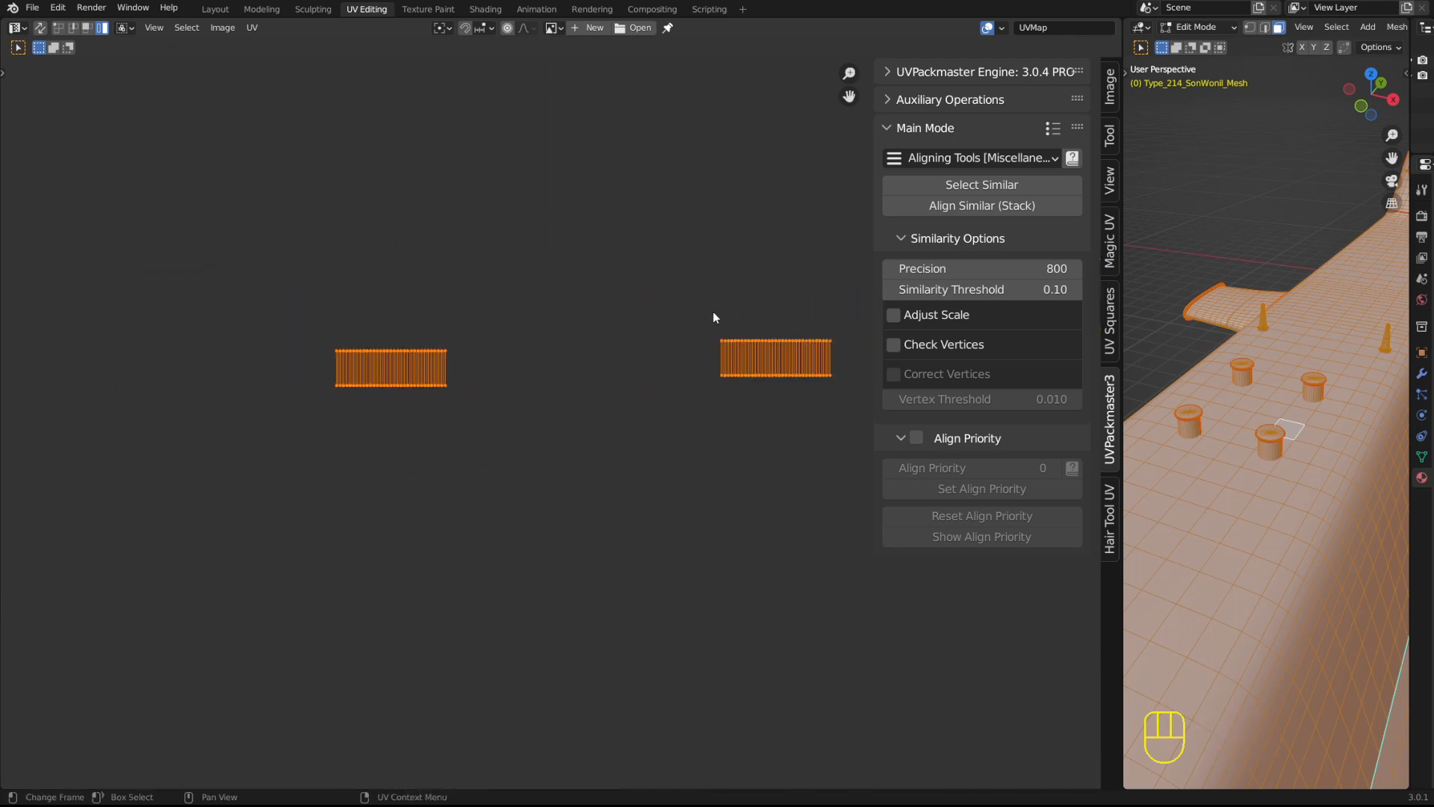
middle_click_drag(449, 347, 775, 333, "shift")
middle_click_drag(641, 325, 312, 314, "shift")
scroll(577, 357, "down", 6)
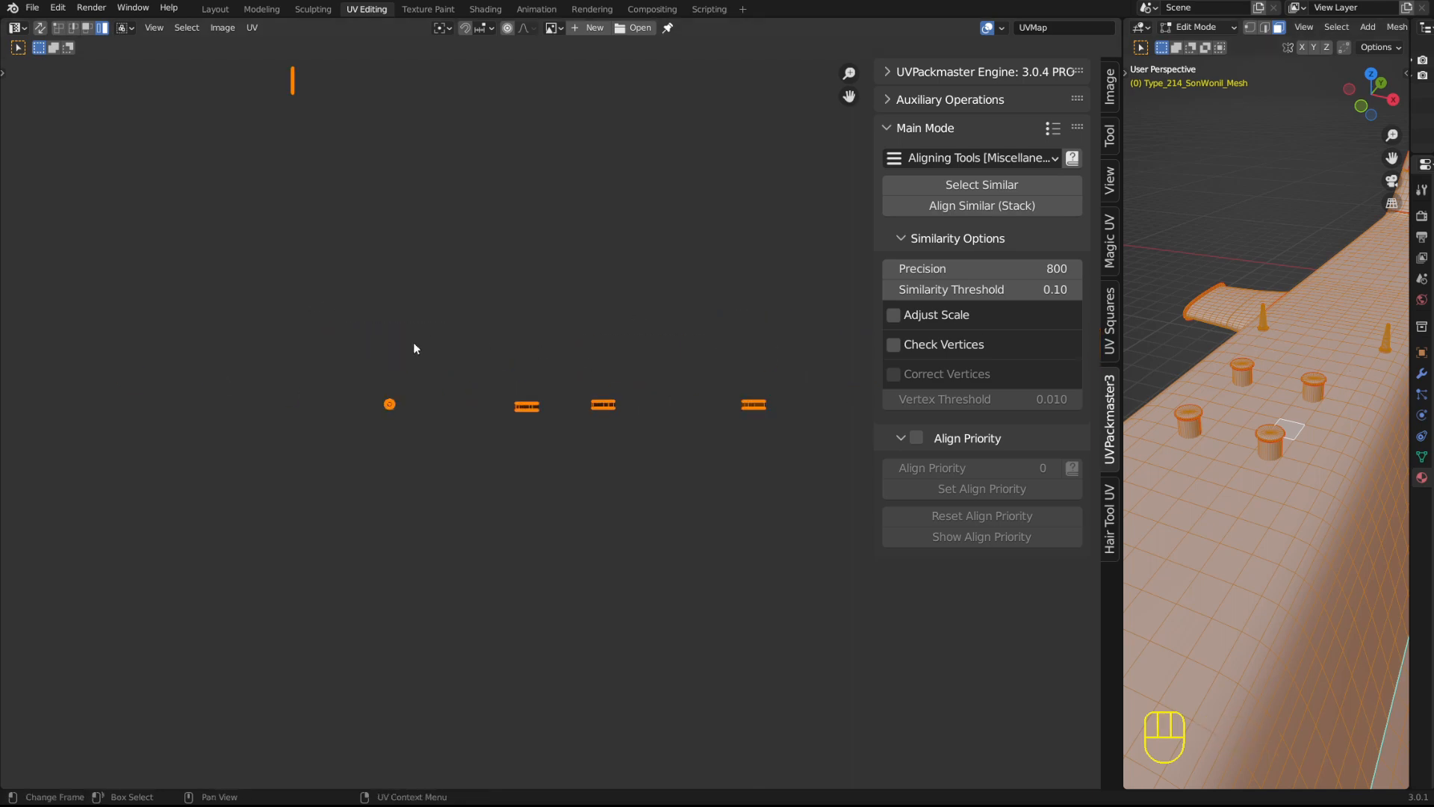
- Run Select Similar to find all UV islands matching the separated cylinder islands
left_click(1019, 184)
scroll(631, 404, "down", 10)
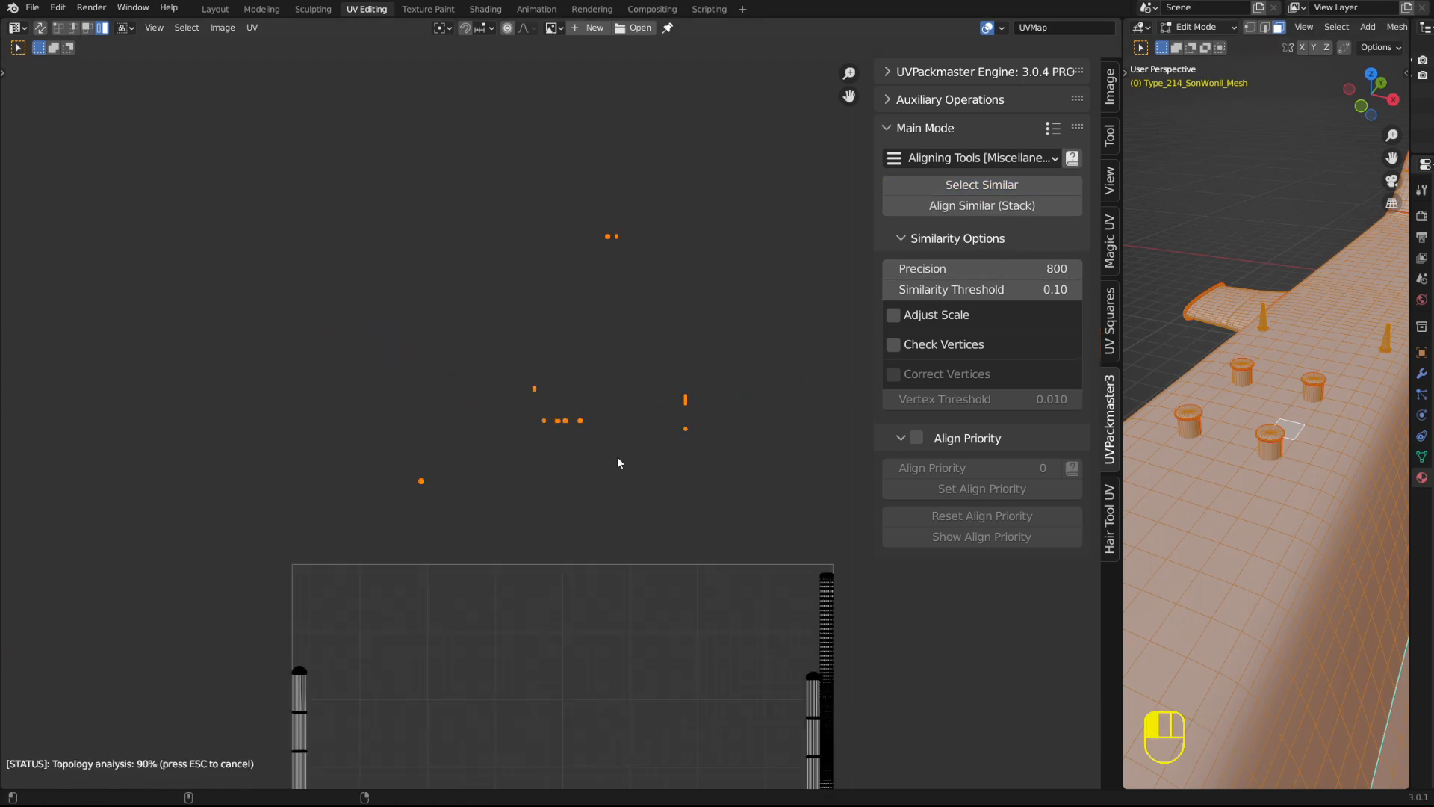
middle_click_drag(620, 546, 546, 339, "shift")
scroll(556, 271, "down", 3)
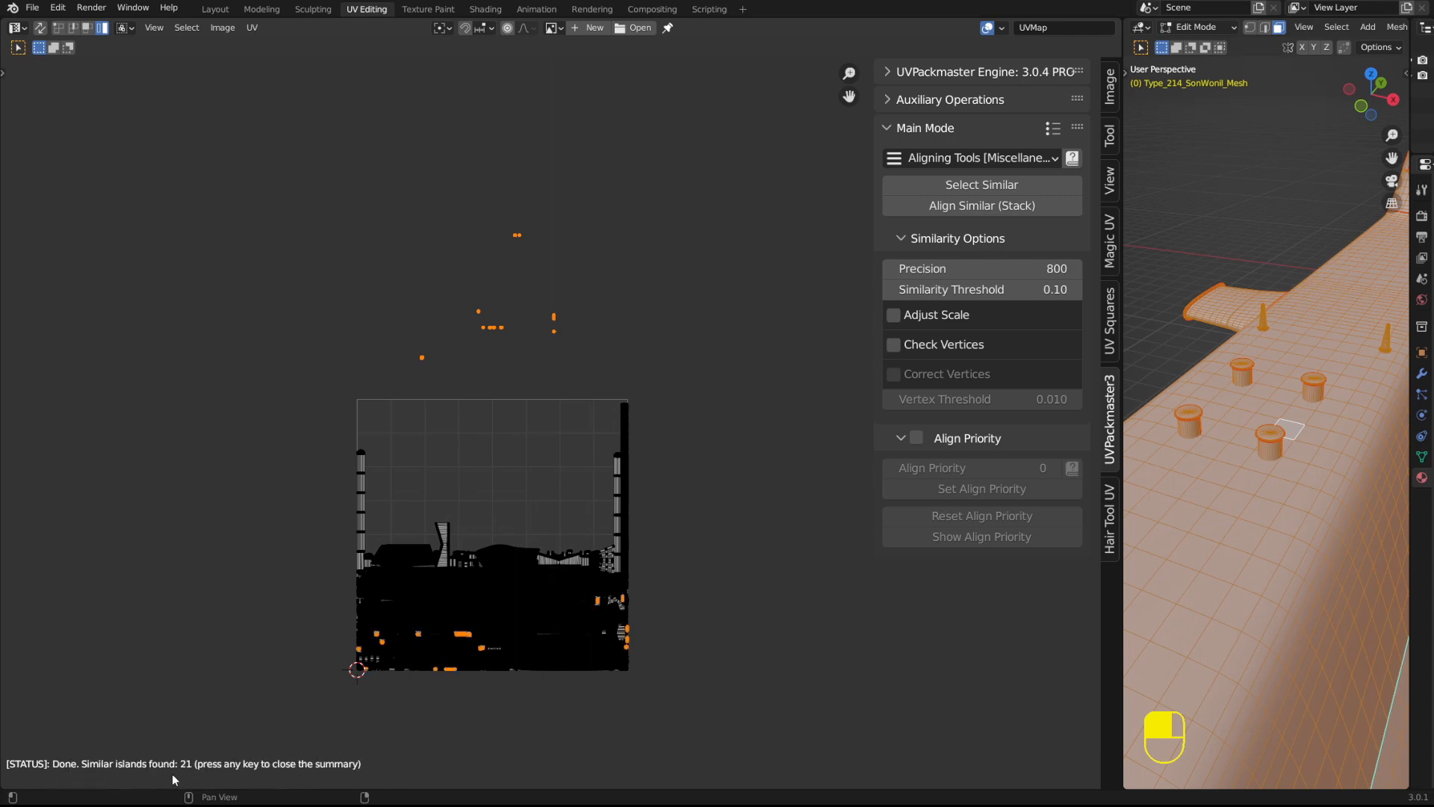
- Move the selected similar islands out above the tile and scale them down into a tighter group
middle_click_drag(490, 662, 475, 591, "shift")
key("g")
left_click(514, 325)
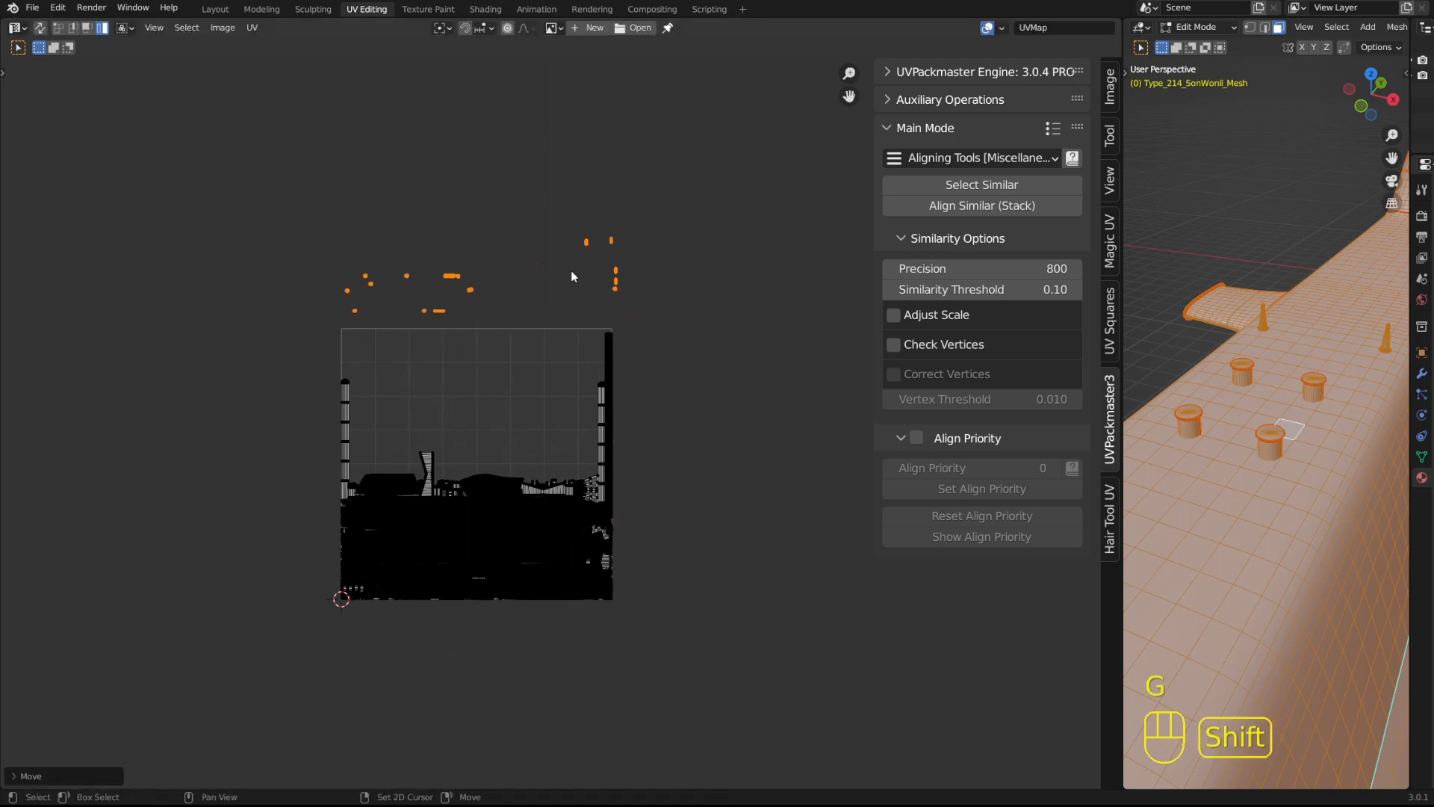
middle_click_drag(514, 325, 527, 510, "shift")
key("s")
key("g")
left_click(594, 448)
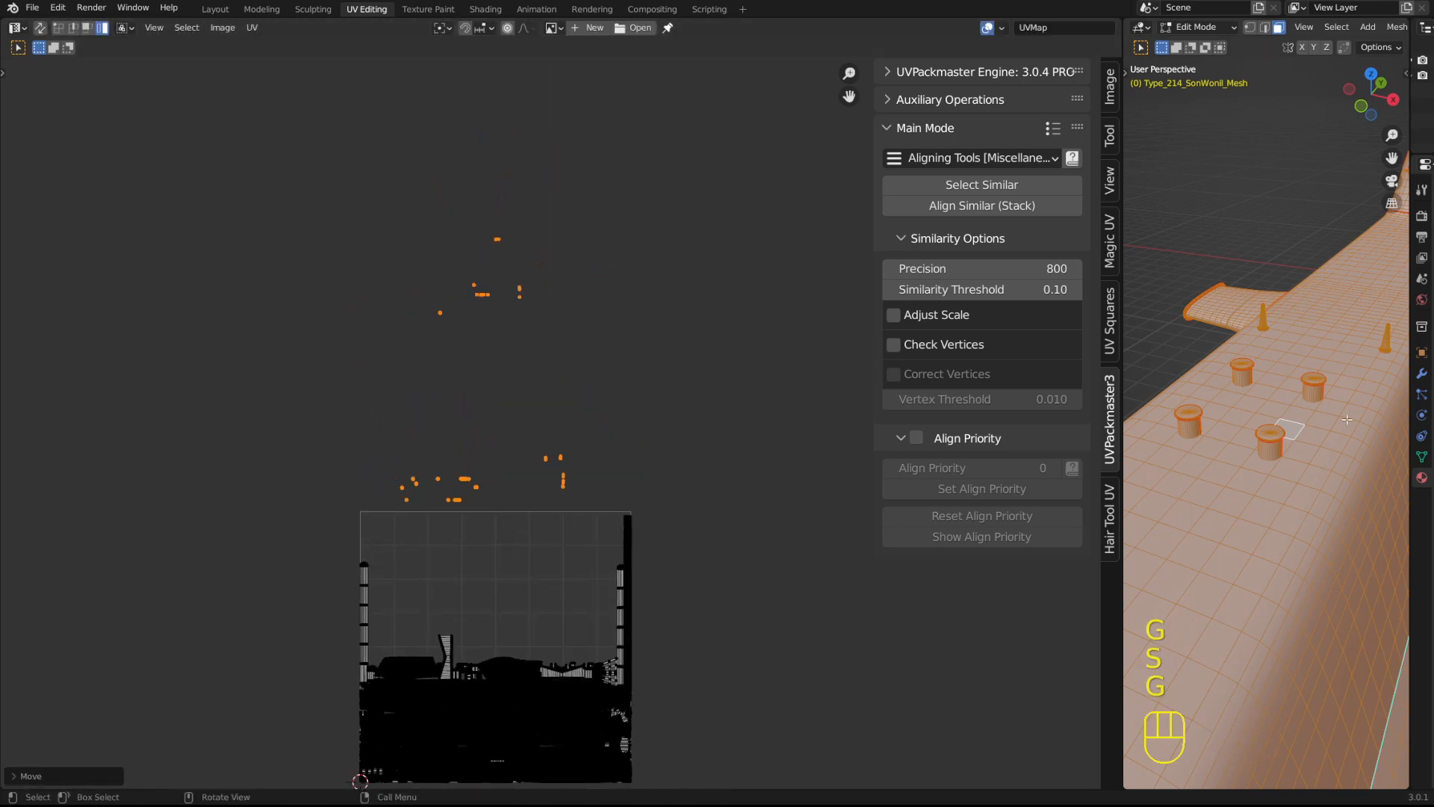
- Unwrap the flanged cylinders on the hull's upper surface with the standard Unwrap method
middle_click_drag(1348, 420, 1330, 420)
scroll(1330, 419, "up", 3)
mouse_move(1165, 423)
middle_mouse_down("shift")
mouse_move(1257, 426)
mouse_move(1284, 476)
mouse_move(1162, 422)
middle_mouse_up("shift")
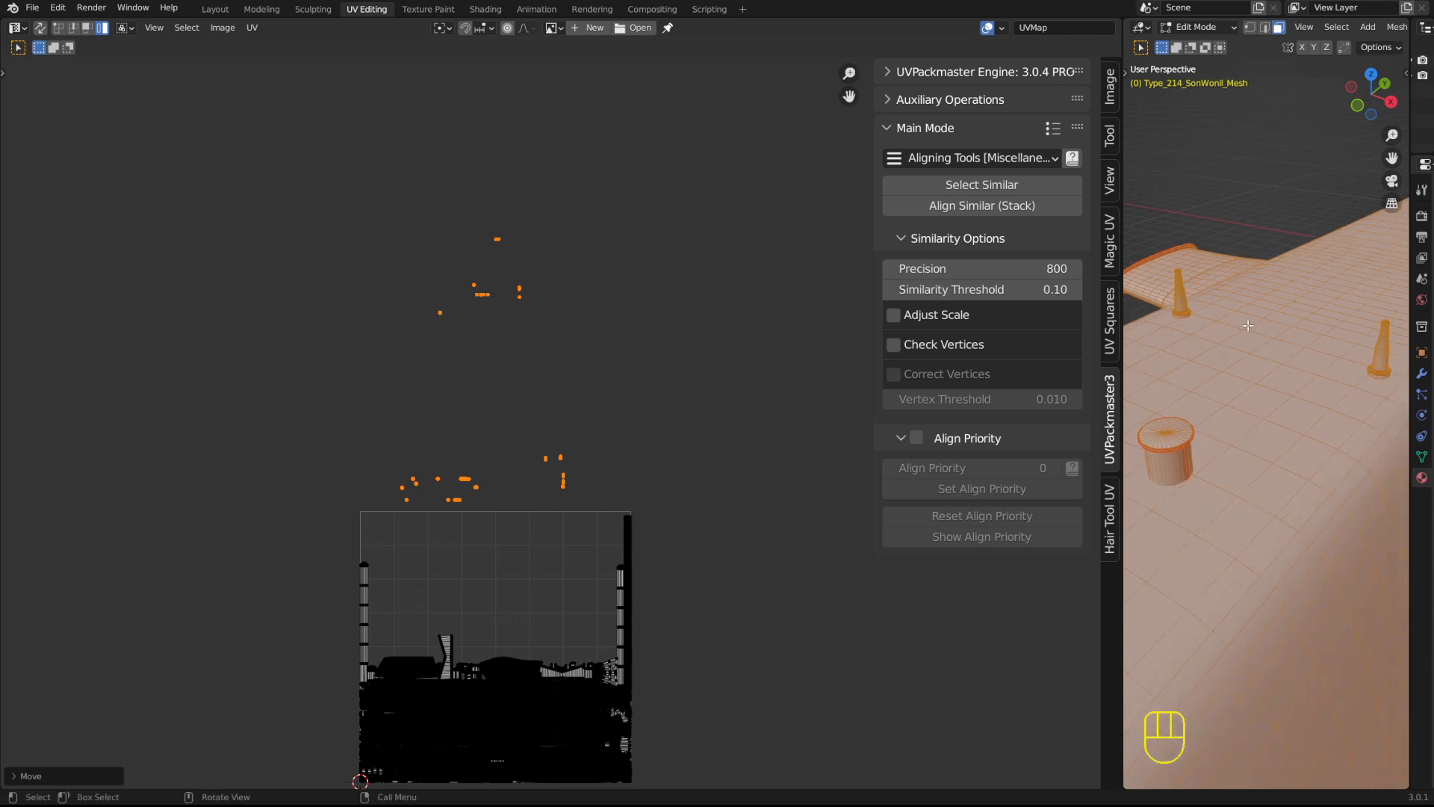
middle_click_drag(1189, 487, 1254, 489, "shift")
middle_click_drag(1214, 442, 1344, 421, "shift")
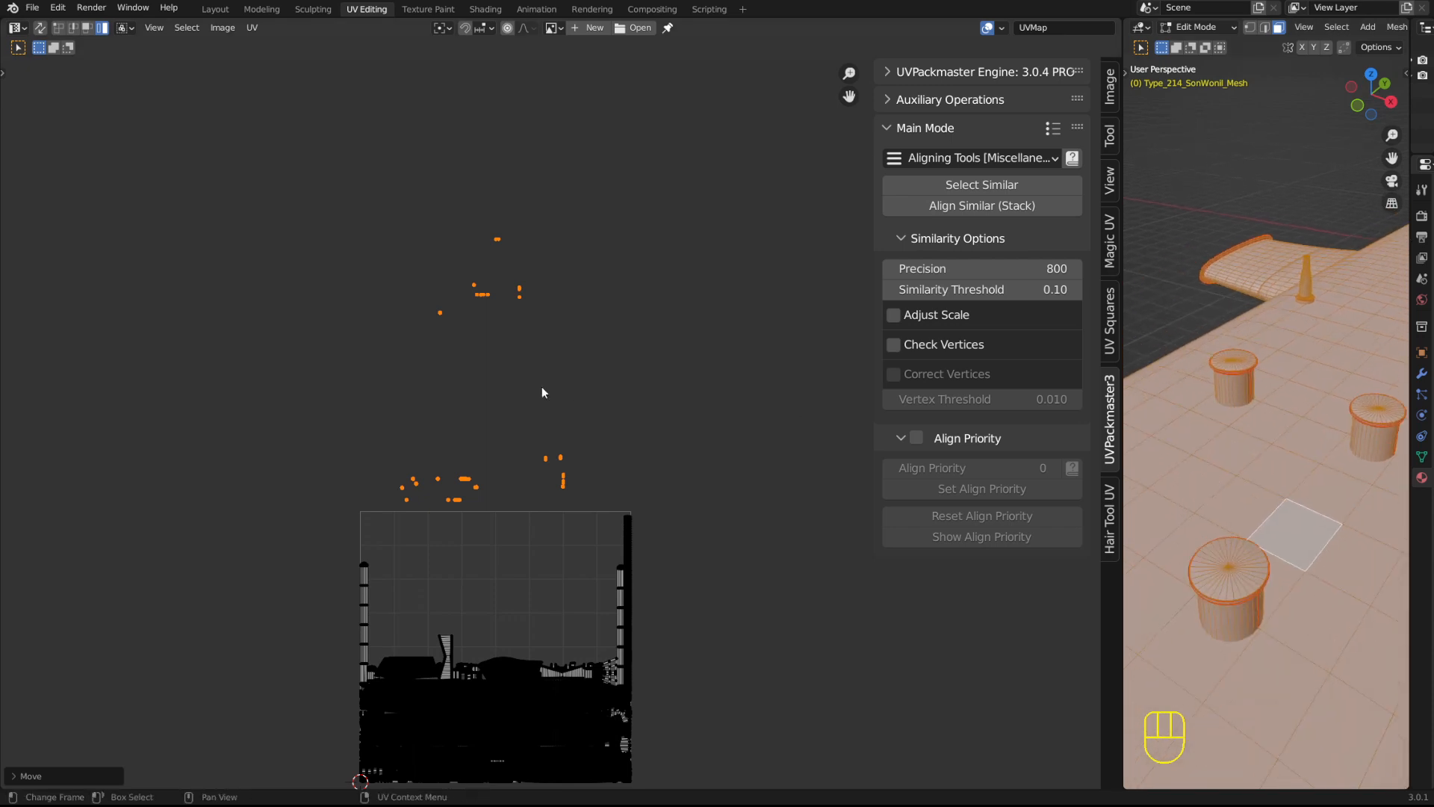
scroll(537, 398, "up", 2)
key("u")
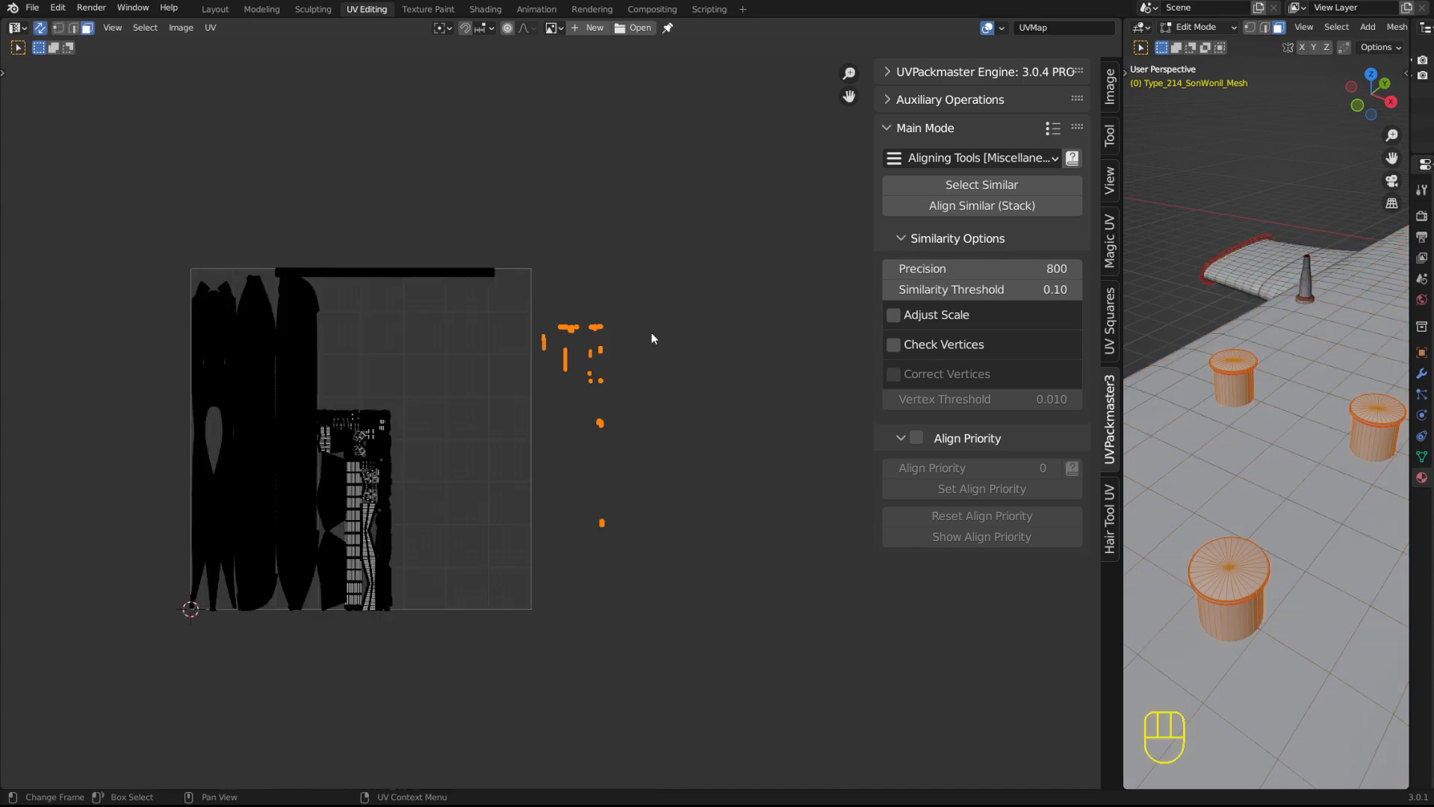
key("u")
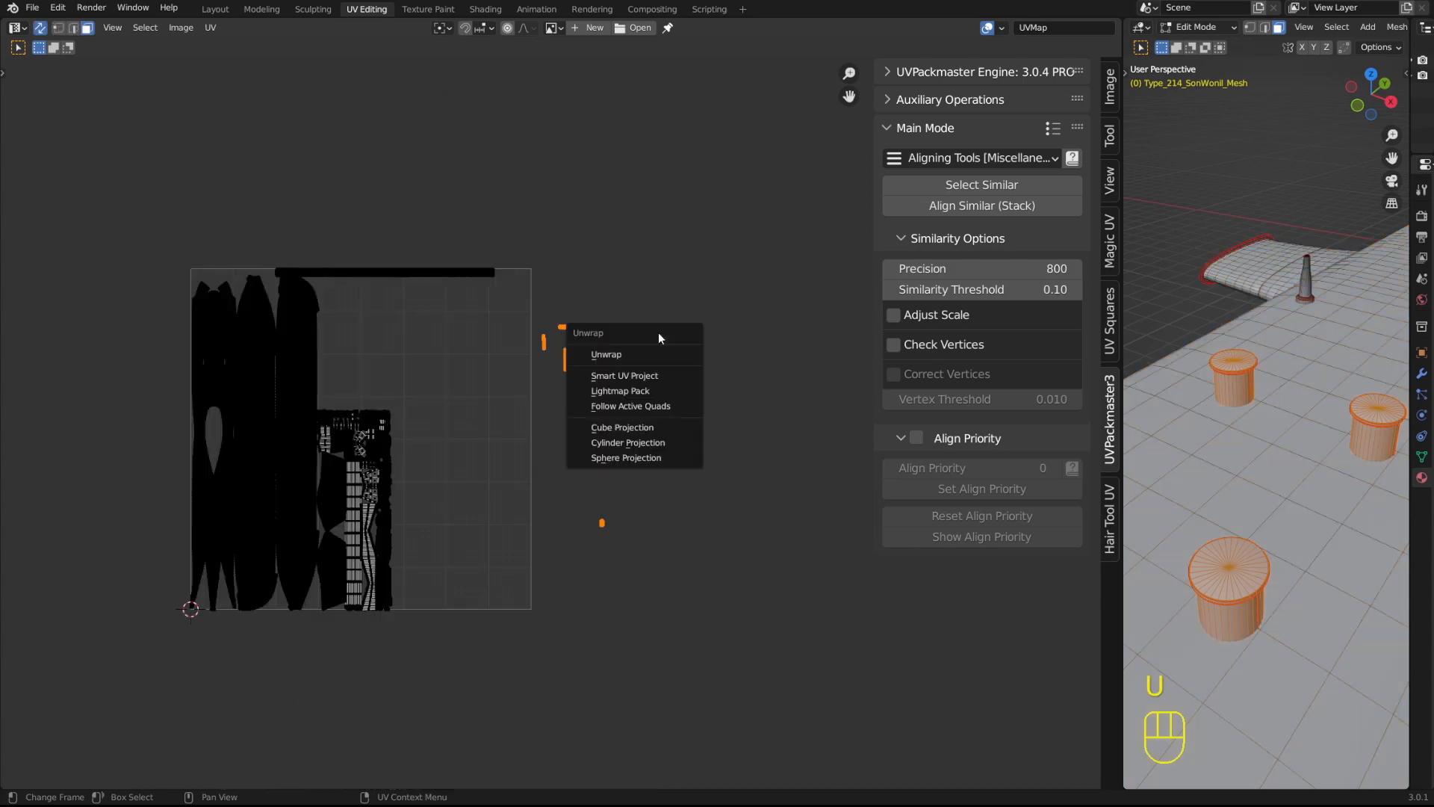
left_click(625, 355)
- Move the unwrapped cylinder islands out beside the UV tile, clear of the other islands
key("g")
left_click(737, 497)
middle_click_drag(728, 500, 575, 356, "shift")
scroll(608, 348, "up", 2)
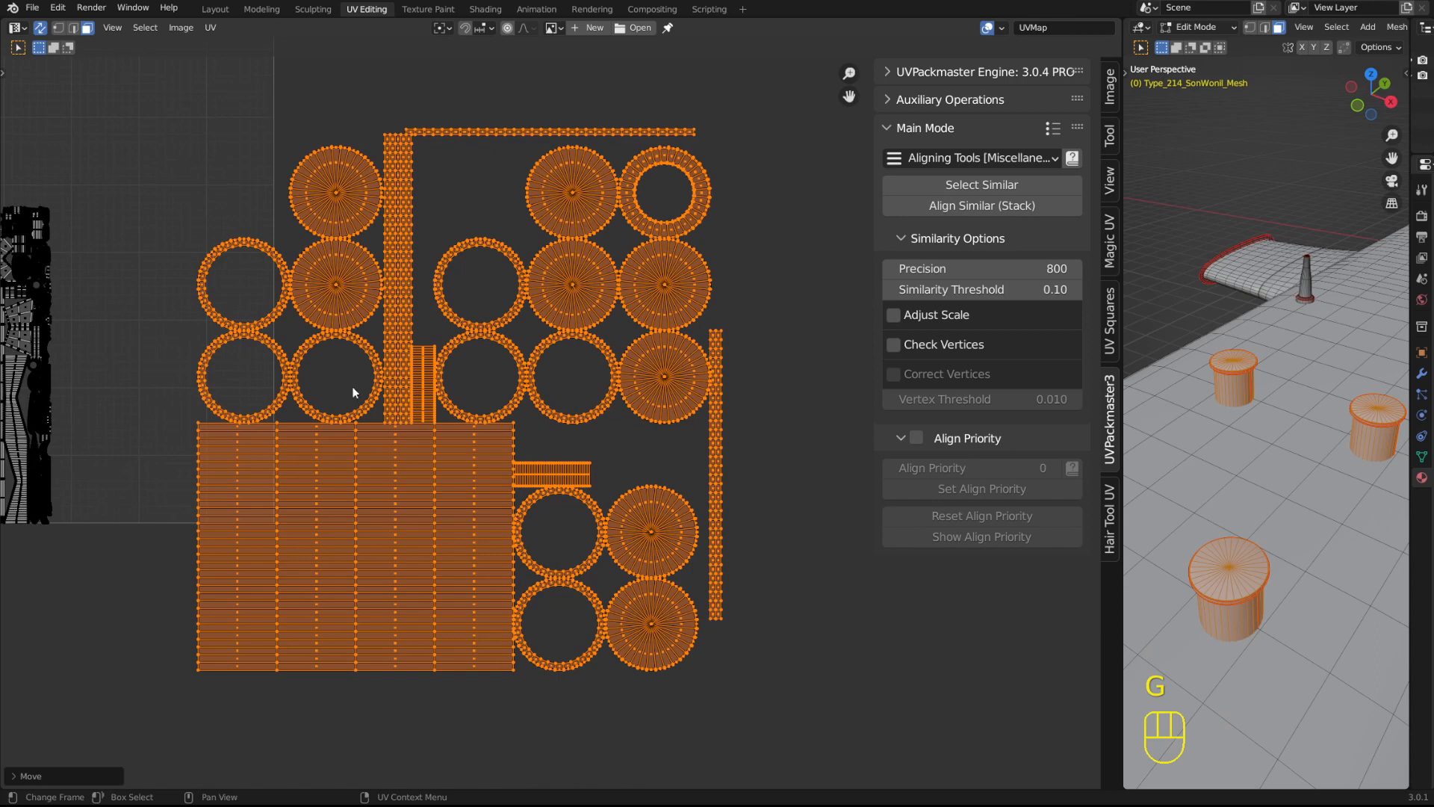
- Pick single faces across the large ribbed block to tell apart the separate rectangular cylinder-wall islands
left_click(254, 450)
left_click(337, 470)
left_click(404, 471)
left_click(437, 472)
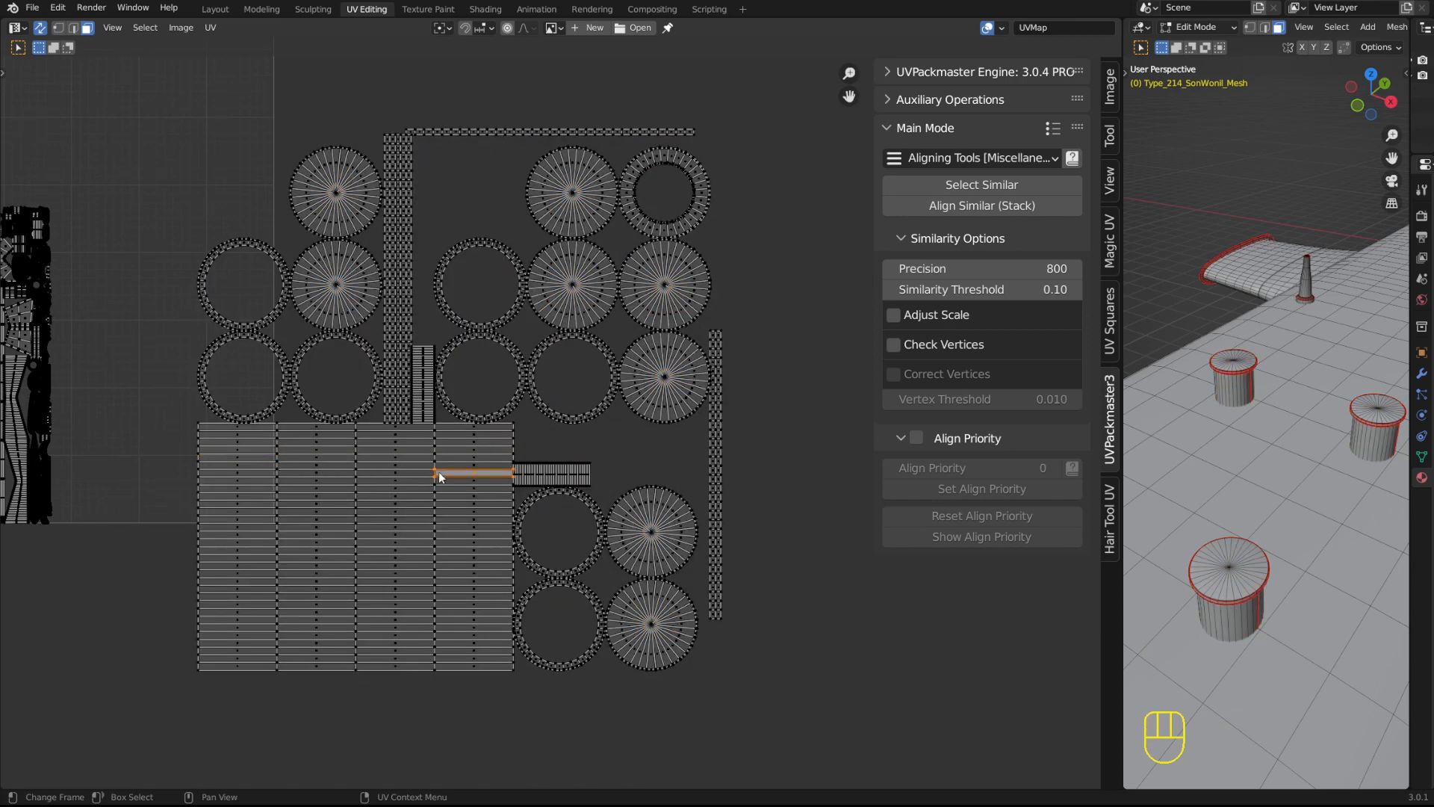
left_click(271, 487)
left_click(357, 479)
left_click(392, 480)
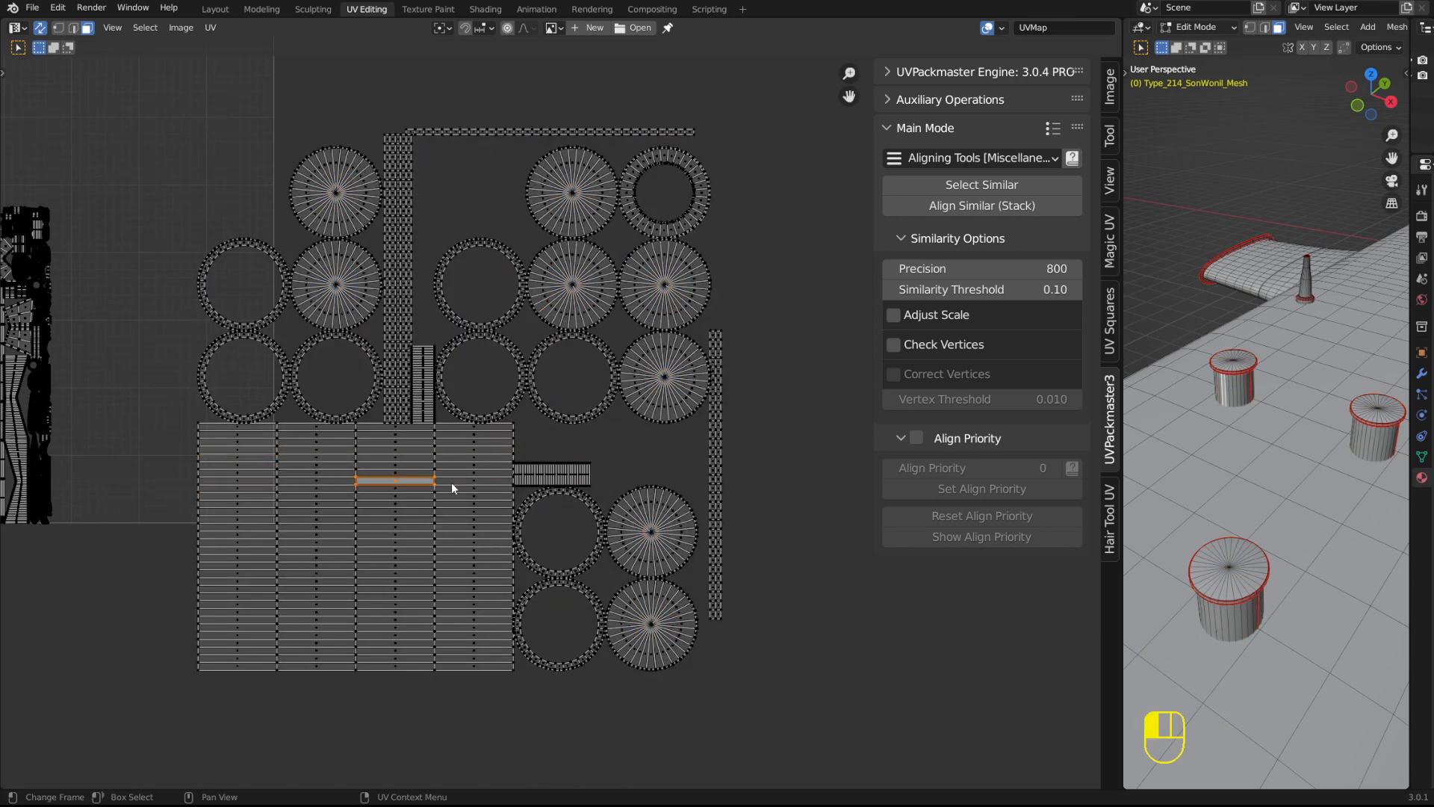
left_click(451, 481)
- Reselect all the cylinder islands and stack the matching ones with Align Similar
scroll(441, 466, "down", 2)
key("a")
scroll(594, 499, "up", 2)
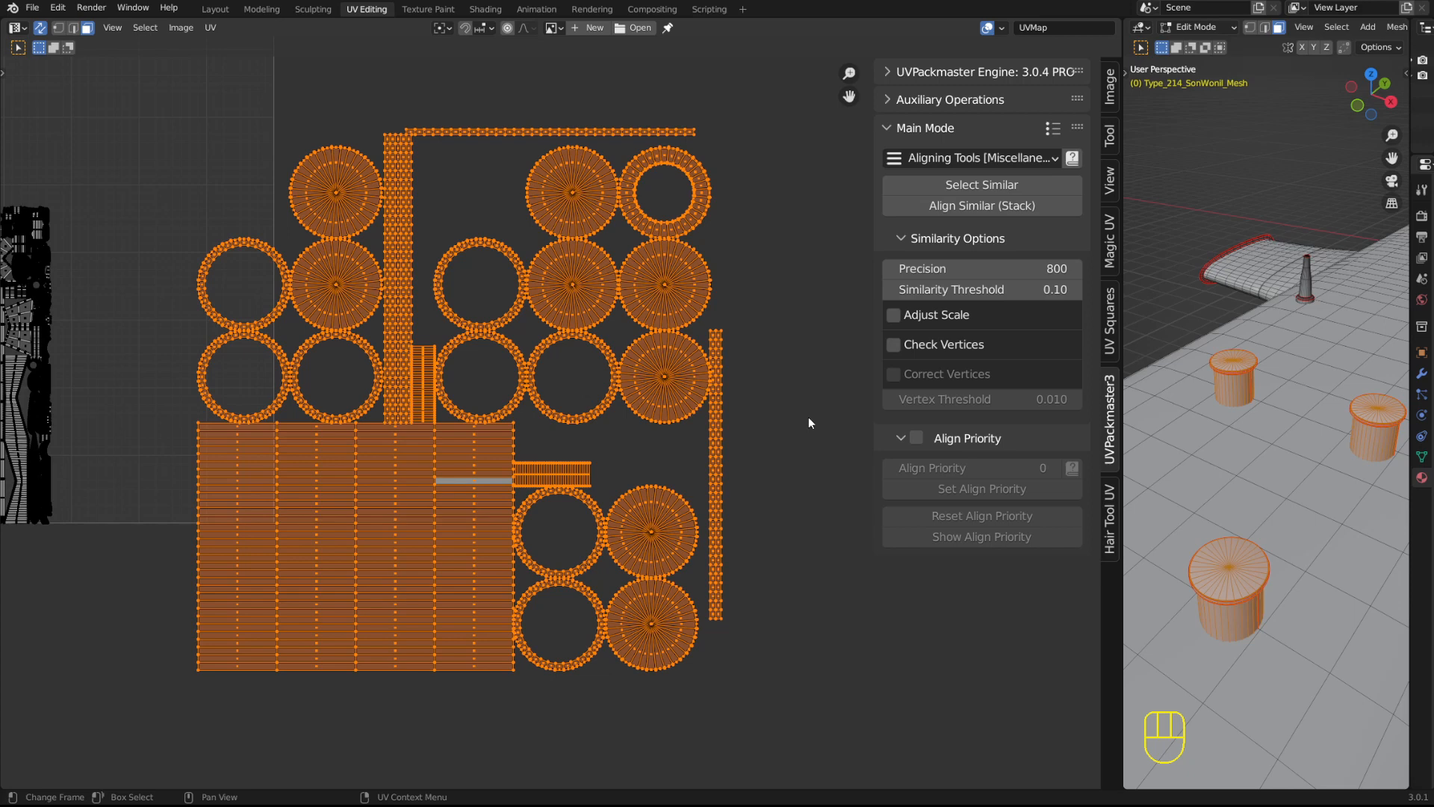
middle_click_drag(586, 433, 617, 400, "shift")
scroll(615, 384, "up", 2)
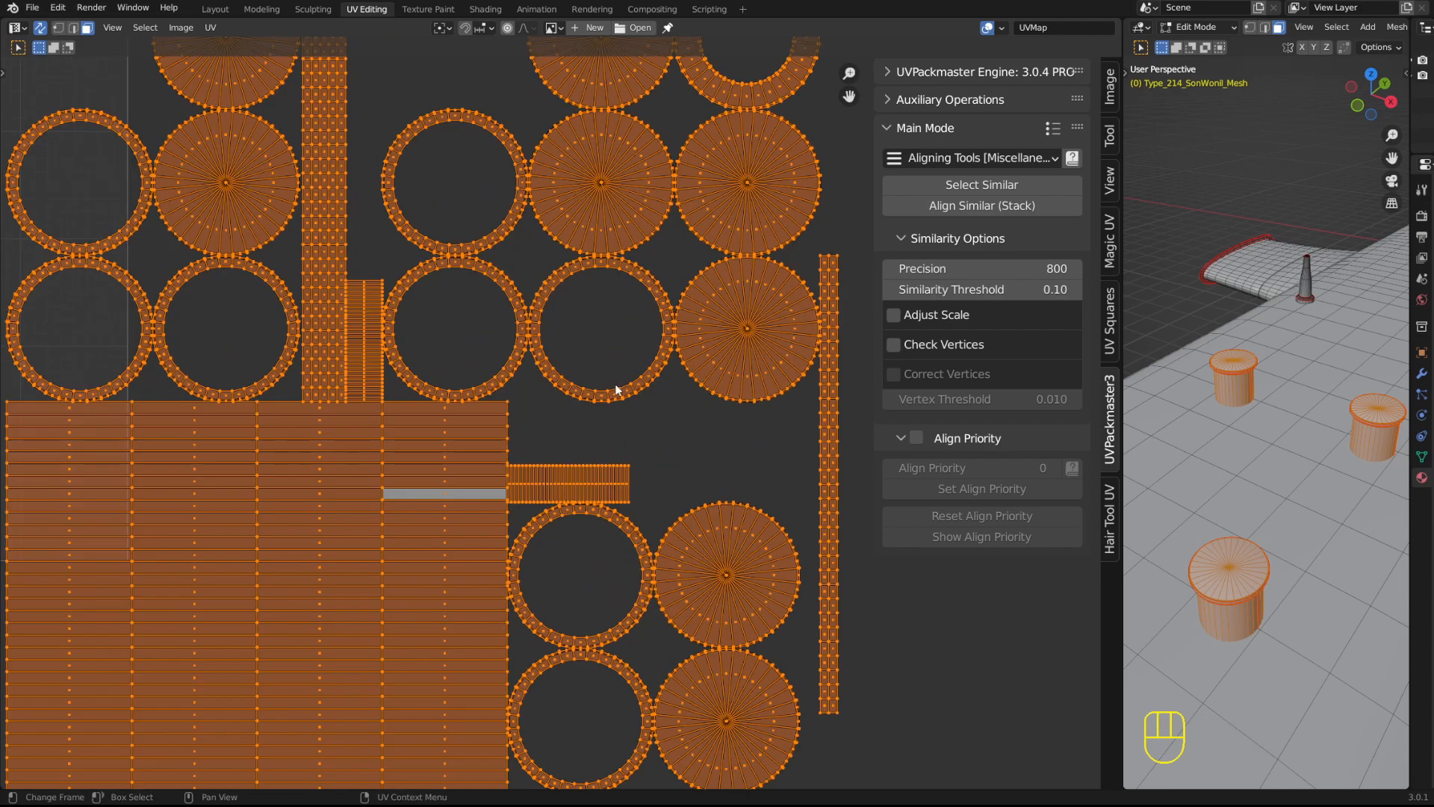
middle_click_drag(504, 464, 598, 319, "shift")
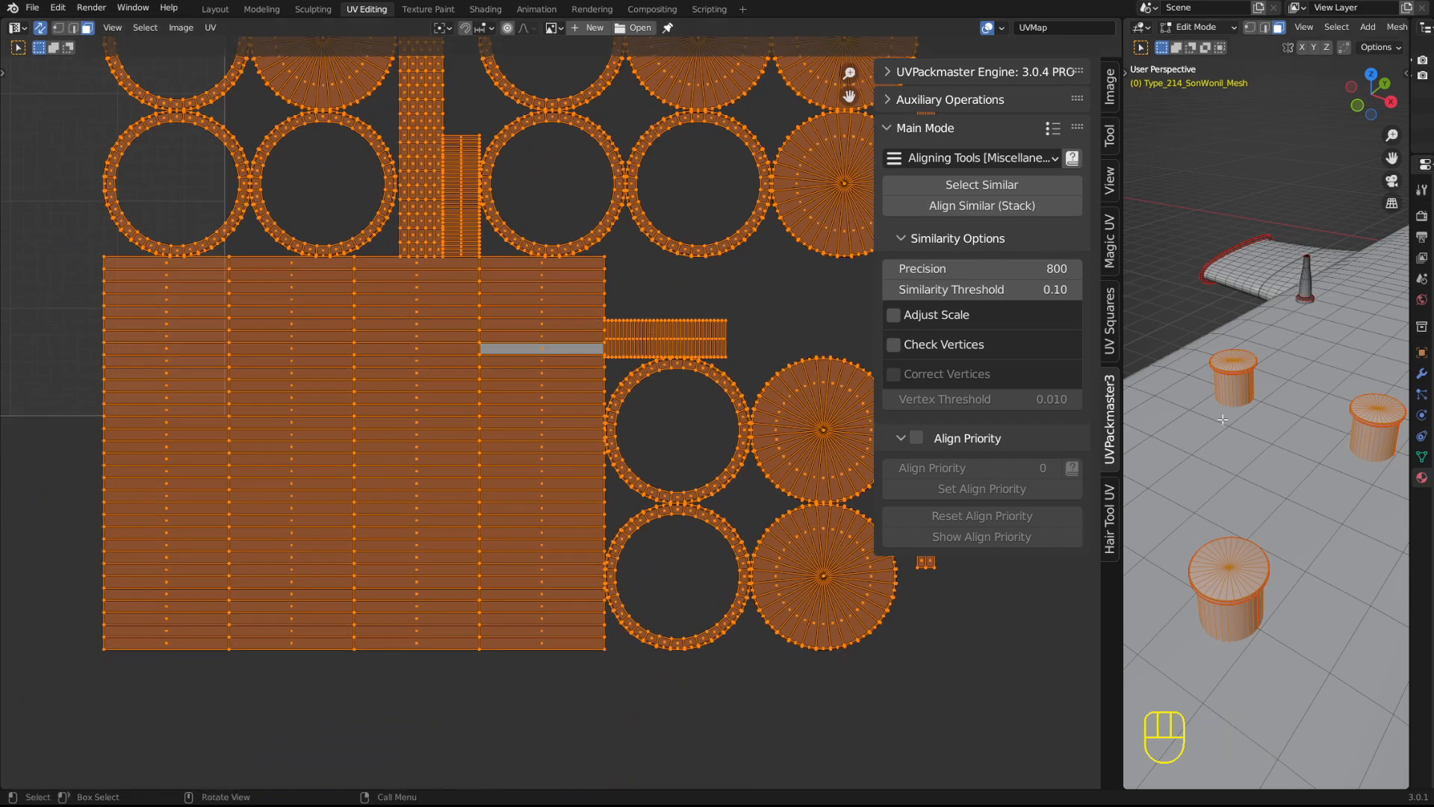
middle_click_drag(391, 431, 399, 459, "shift")
scroll(483, 415, "down", 4)
scroll(491, 388, "up", 1)
middle_click_drag(469, 296, 453, 342, "shift")
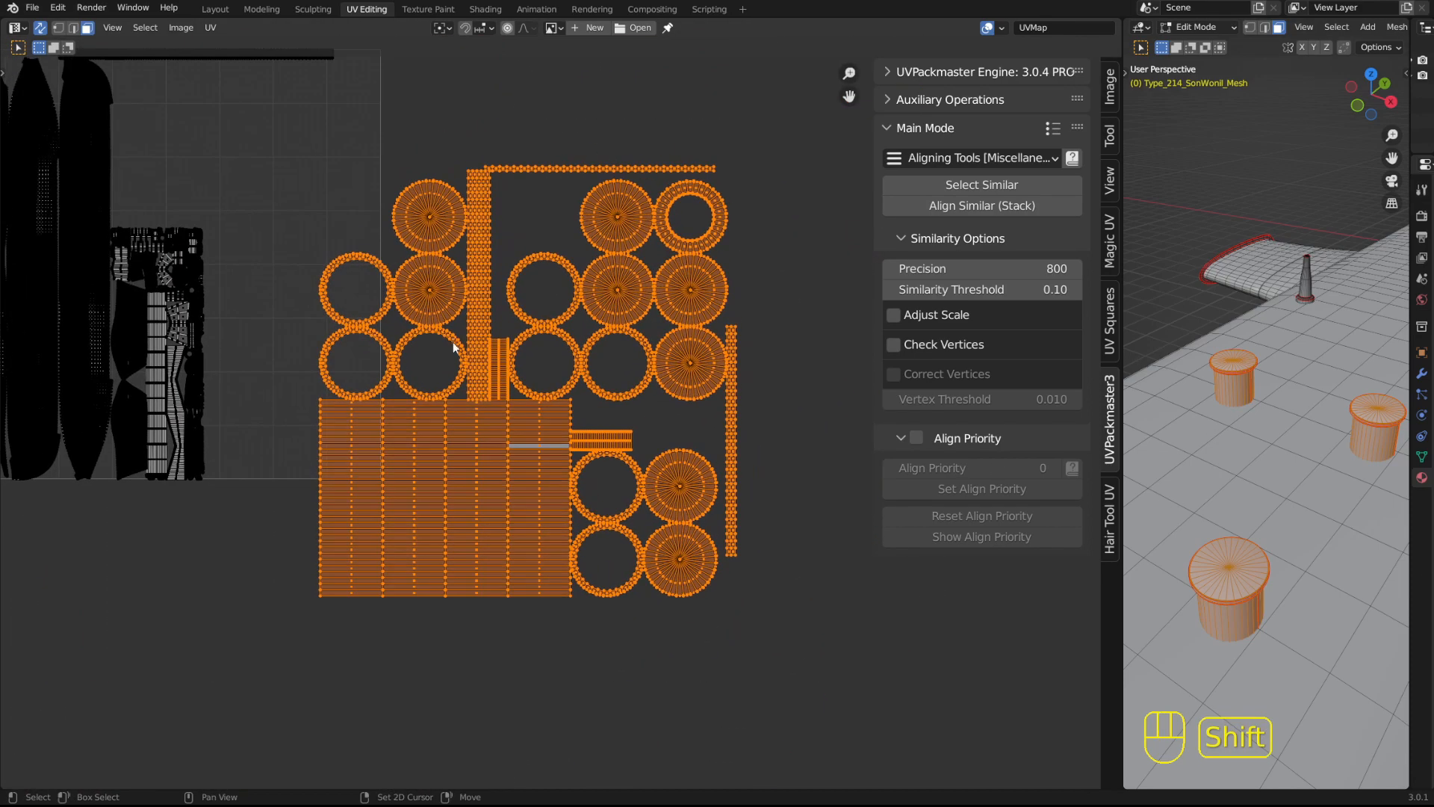
scroll(452, 342, "up", 2)
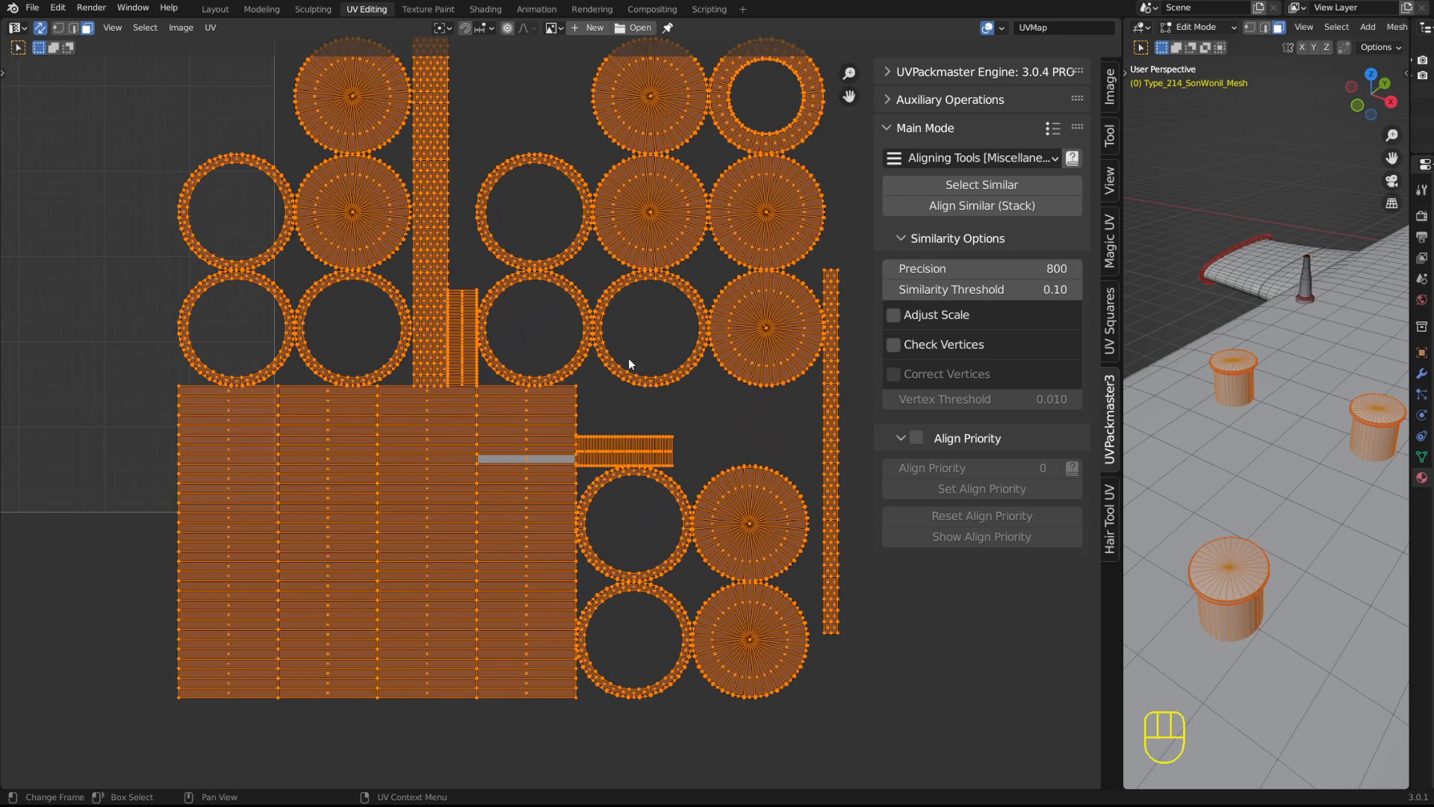
left_click(953, 212)
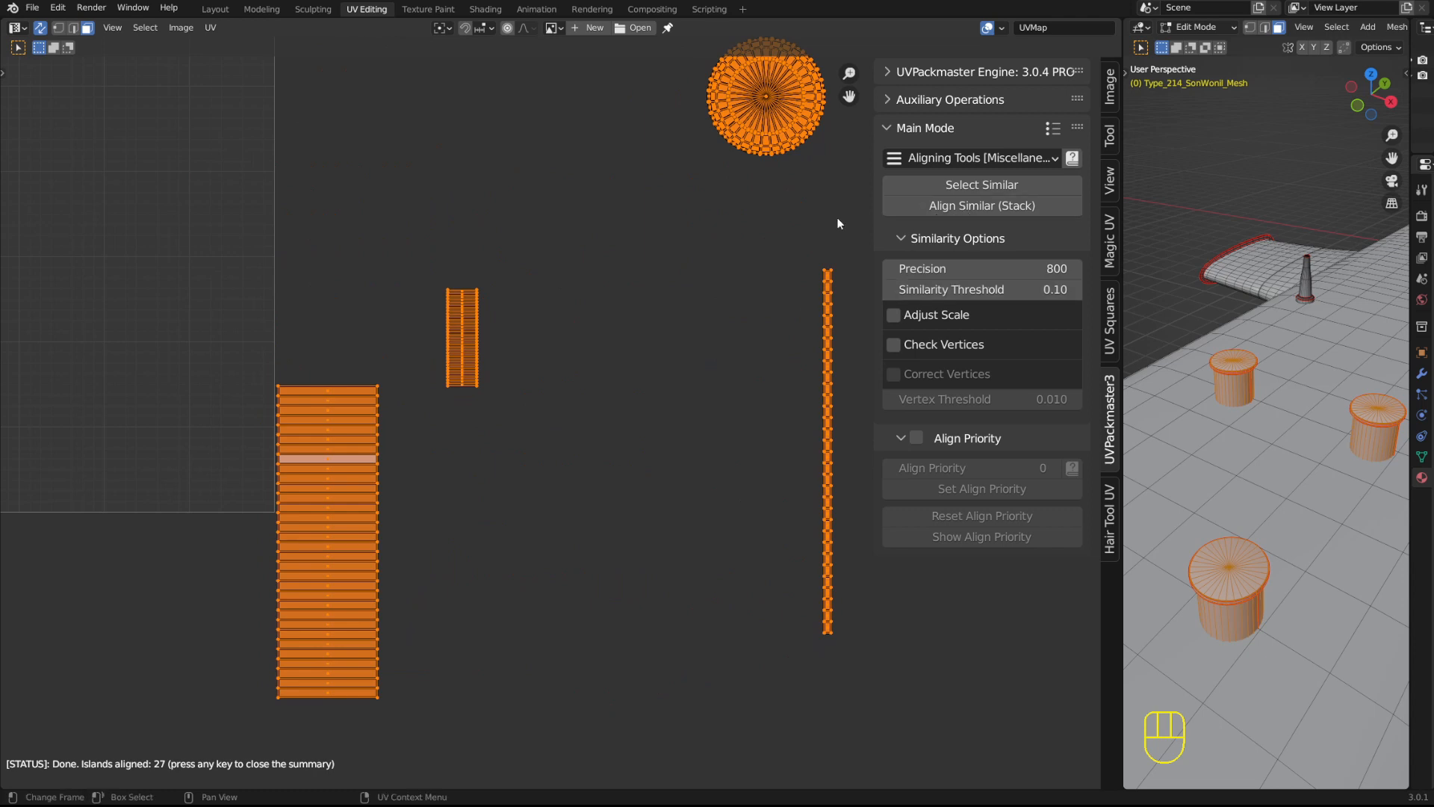
middle_click_drag(837, 218, 673, 337)
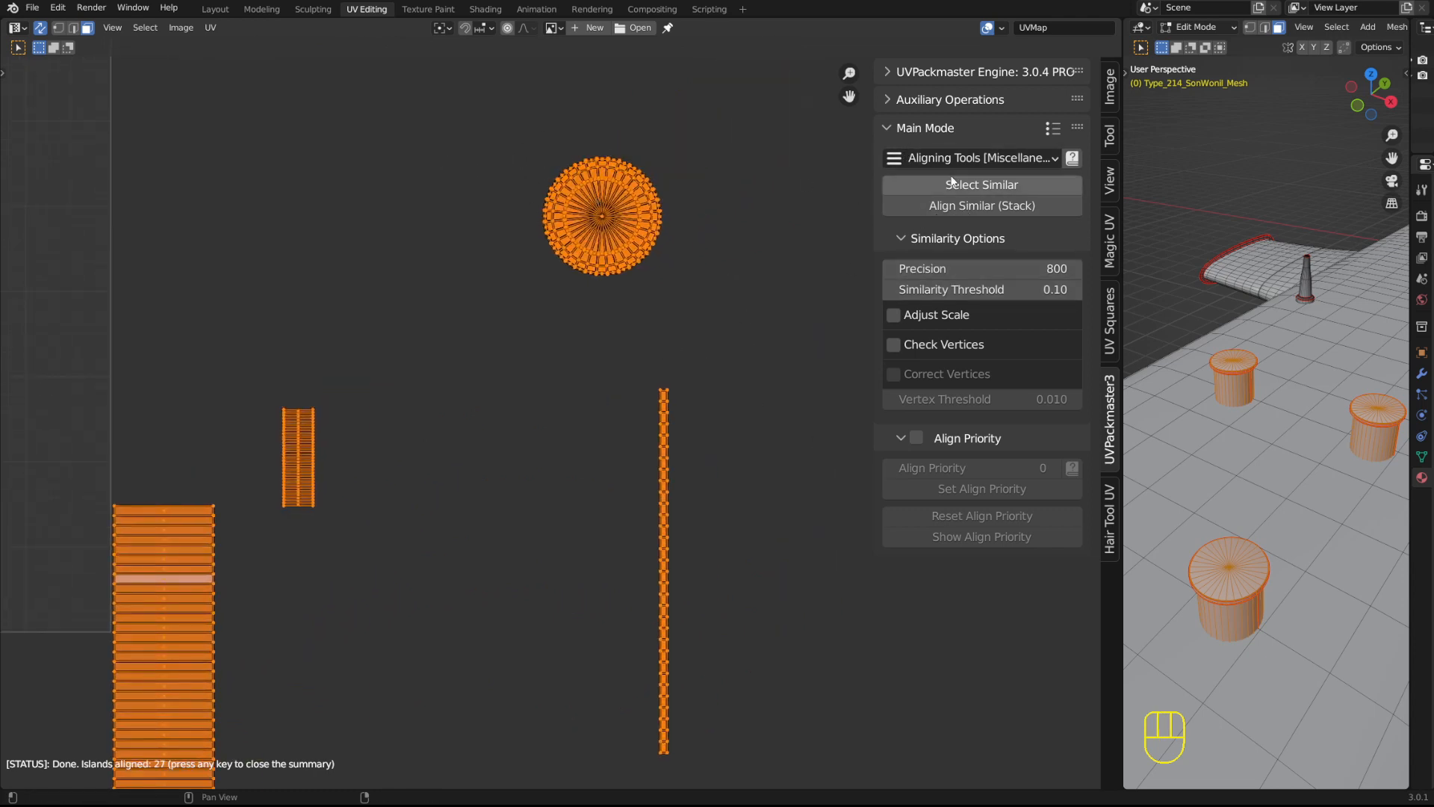
- Switch the UVPackmaster main mode to Single Tile packing and turn off UV sync selection
left_click(971, 158)
left_click(934, 208)
middle_click_drag(565, 248, 592, 239)
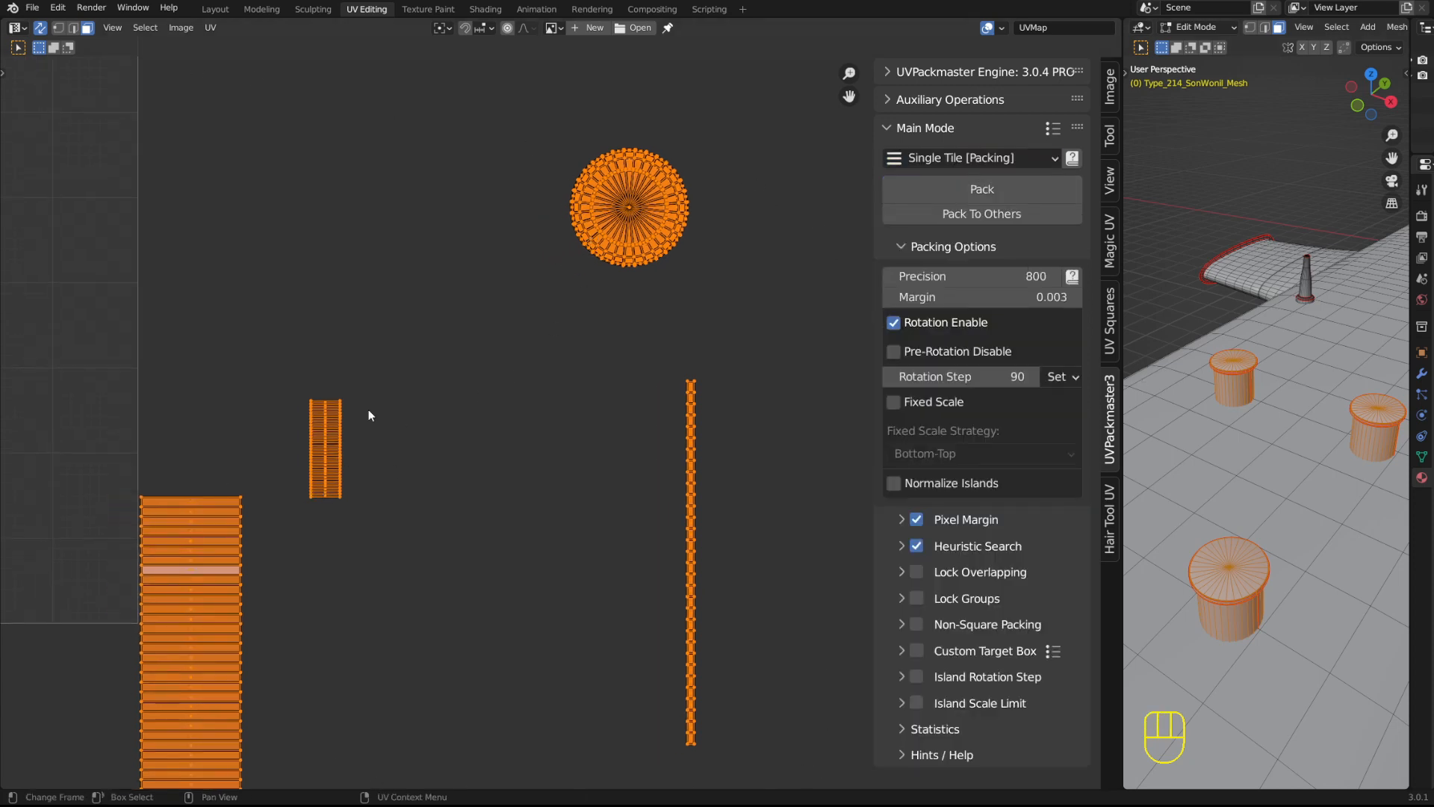
middle_click_drag(312, 441, 351, 353)
left_click(45, 27)
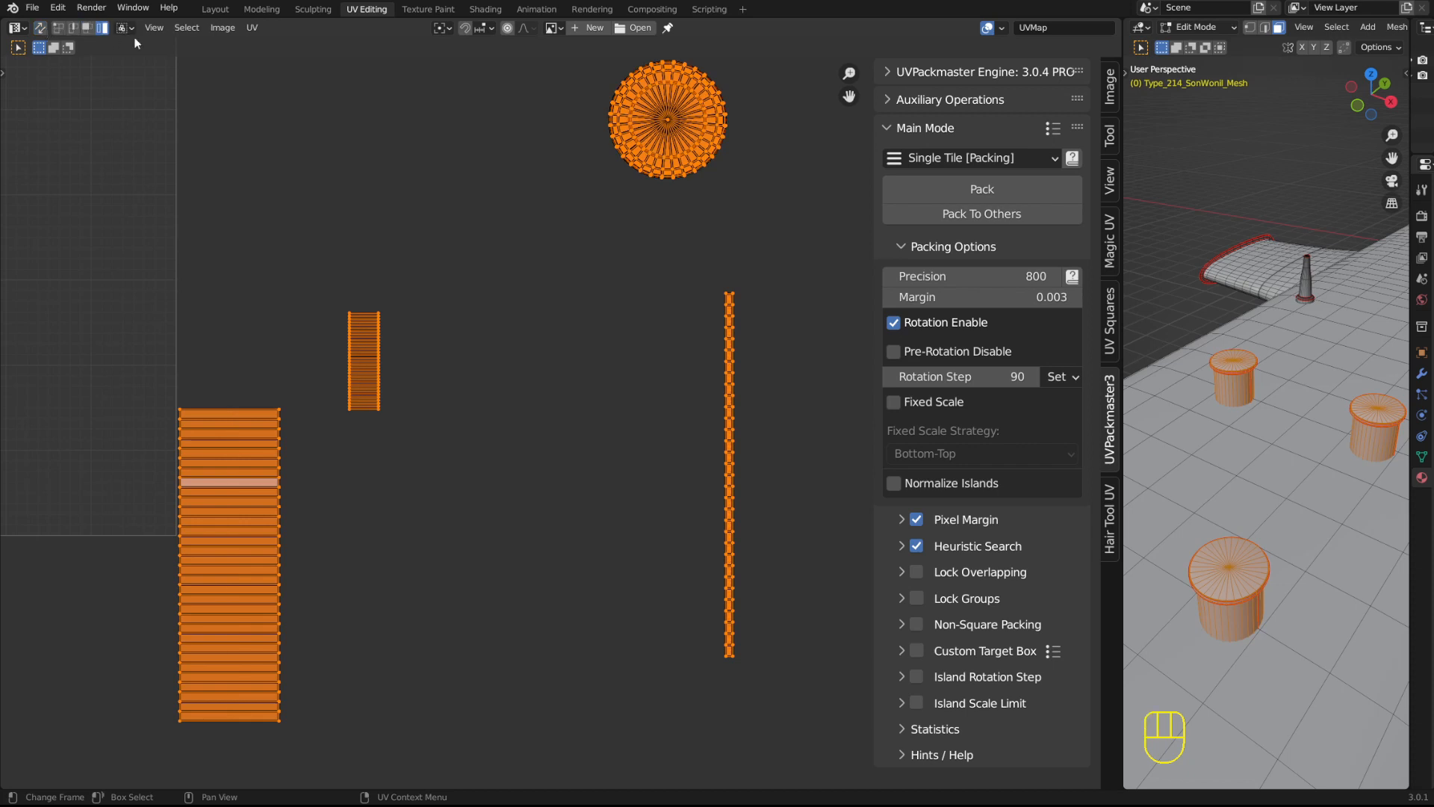
- Move the short ribbed strip and the circular stack close beside the wide ribbed strip
left_click_drag(323, 242, 440, 509)
key("g")
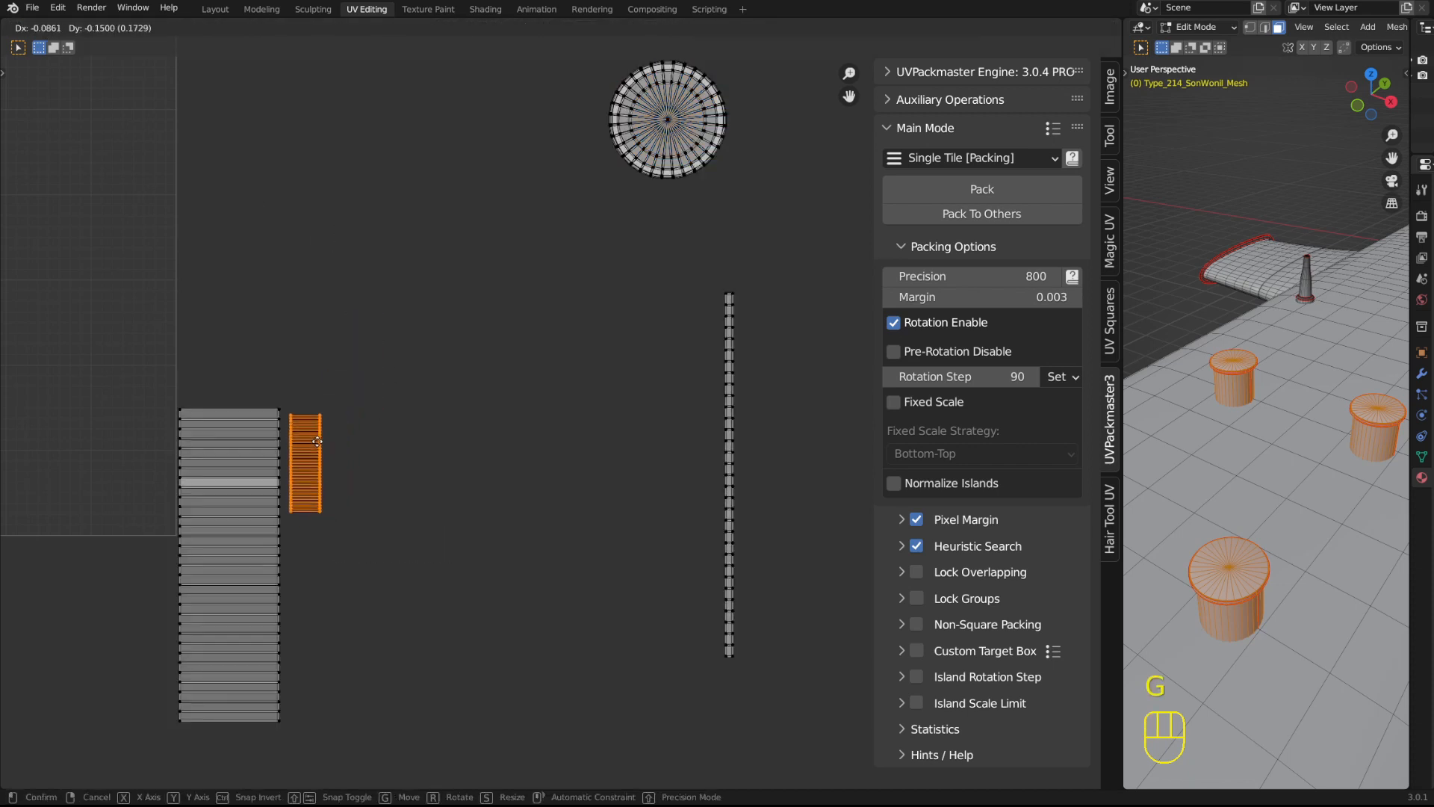
left_click(376, 608)
left_click_drag(502, 93, 760, 151)
key("g")
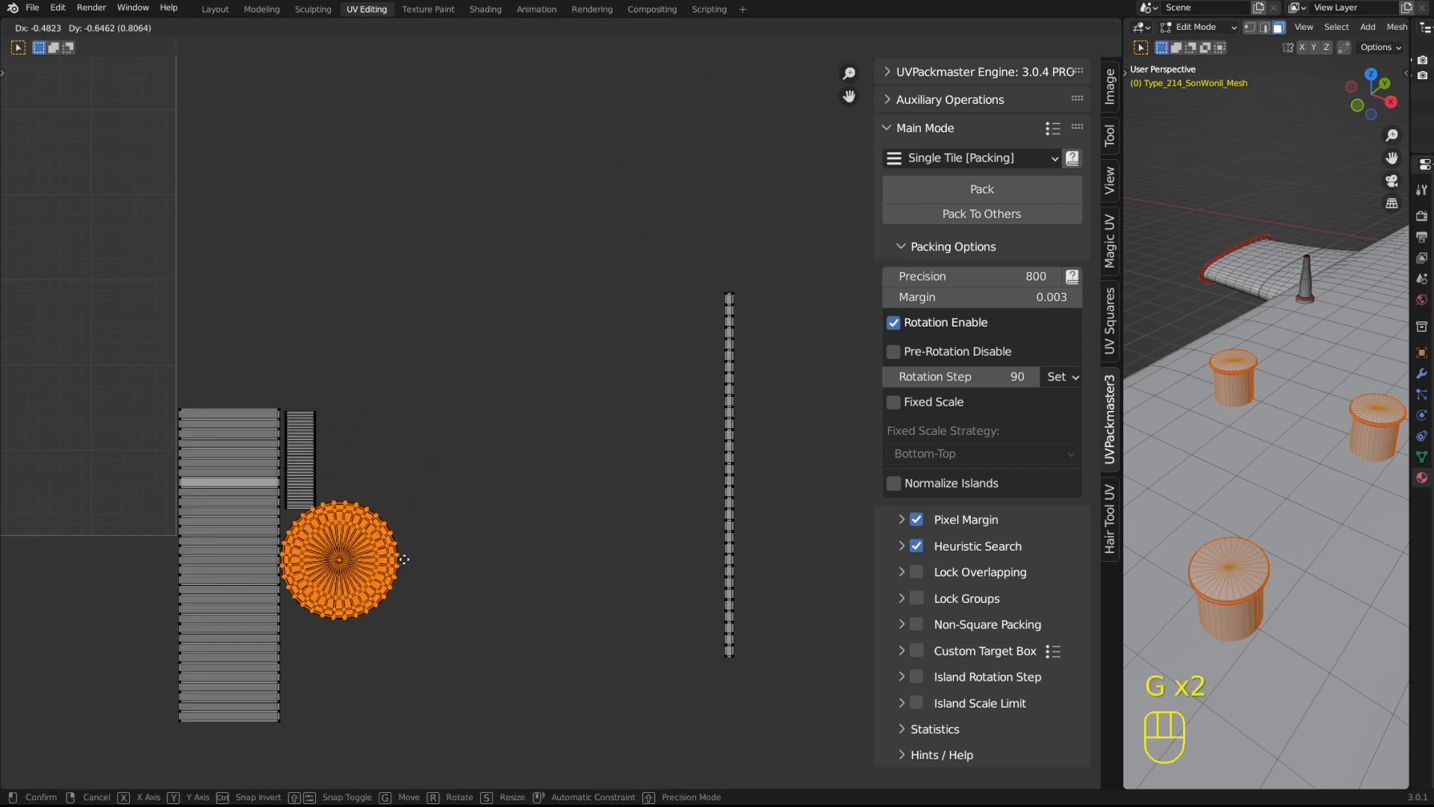
left_click(403, 565)
- Move the long thin strip against the free long edge of the wide ribbed strip
left_click_drag(674, 254, 734, 394)
key("g")
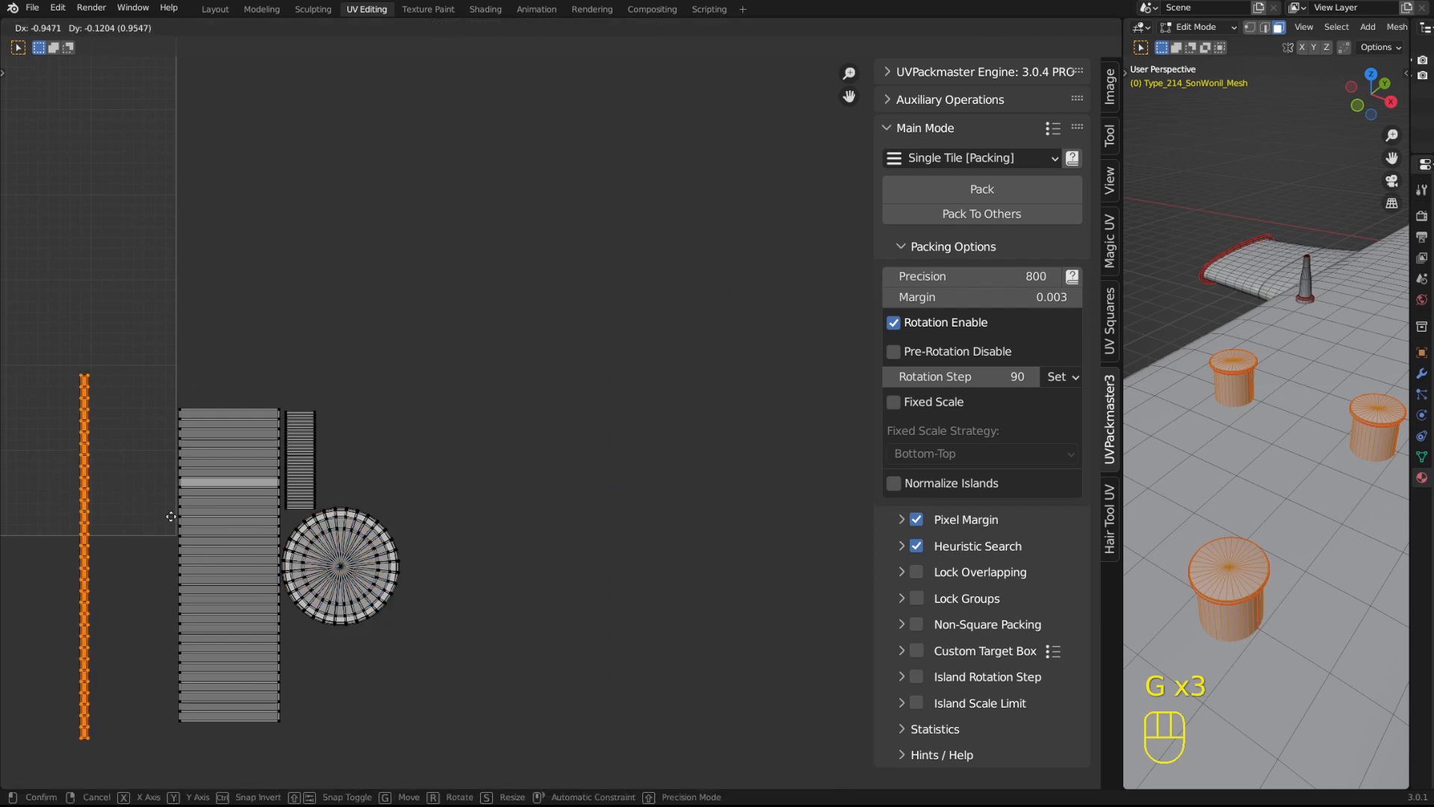
left_click(245, 477)
middle_click_drag(247, 478, 516, 352)
scroll(448, 354, "up", 2)
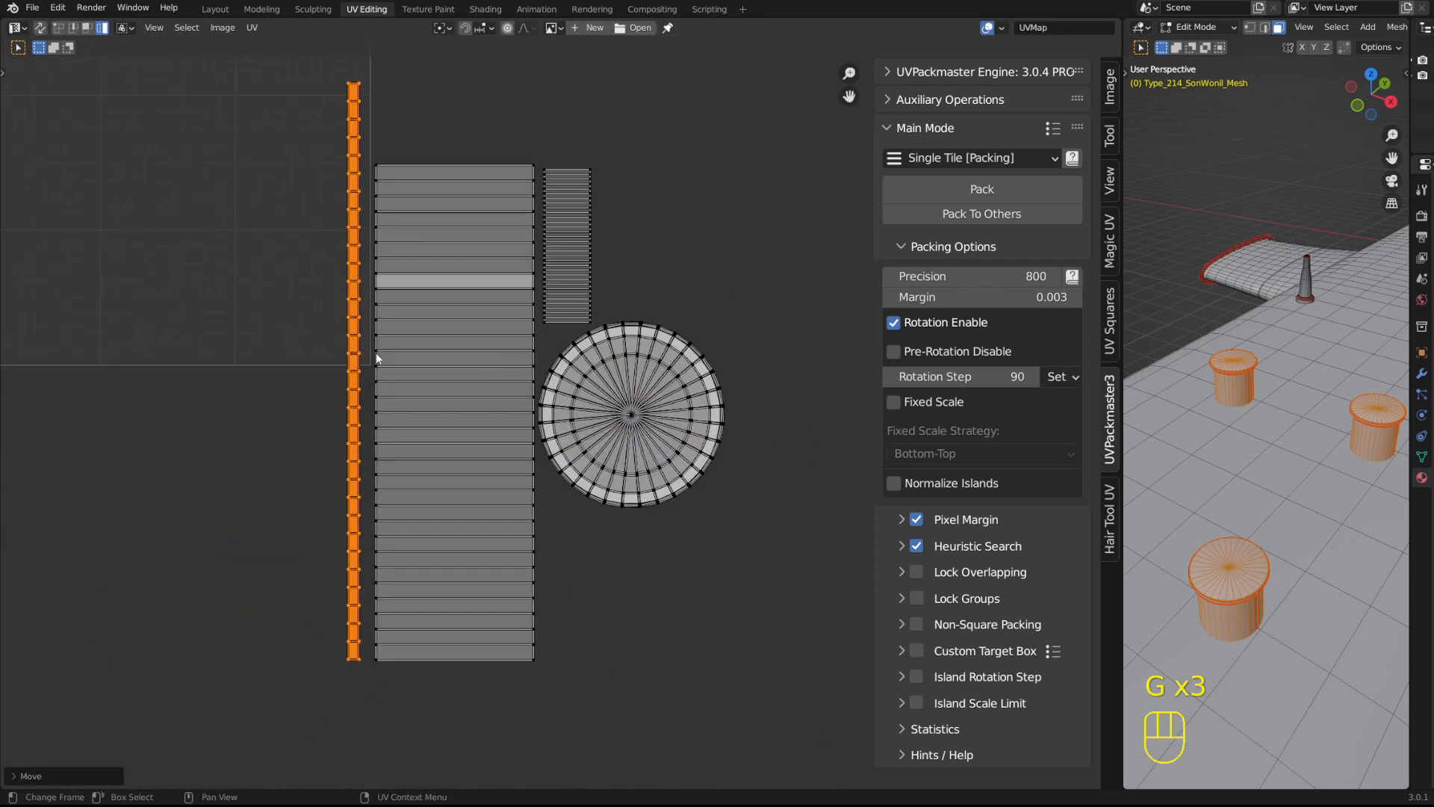
key("g")
left_click(384, 357)
- Rotate the short ribbed strip to horizontal and place it directly above the wide ribbed strip
middle_click_drag(418, 284, 406, 357)
left_click_drag(524, 218, 600, 300)
key("r")
left_click(602, 284)
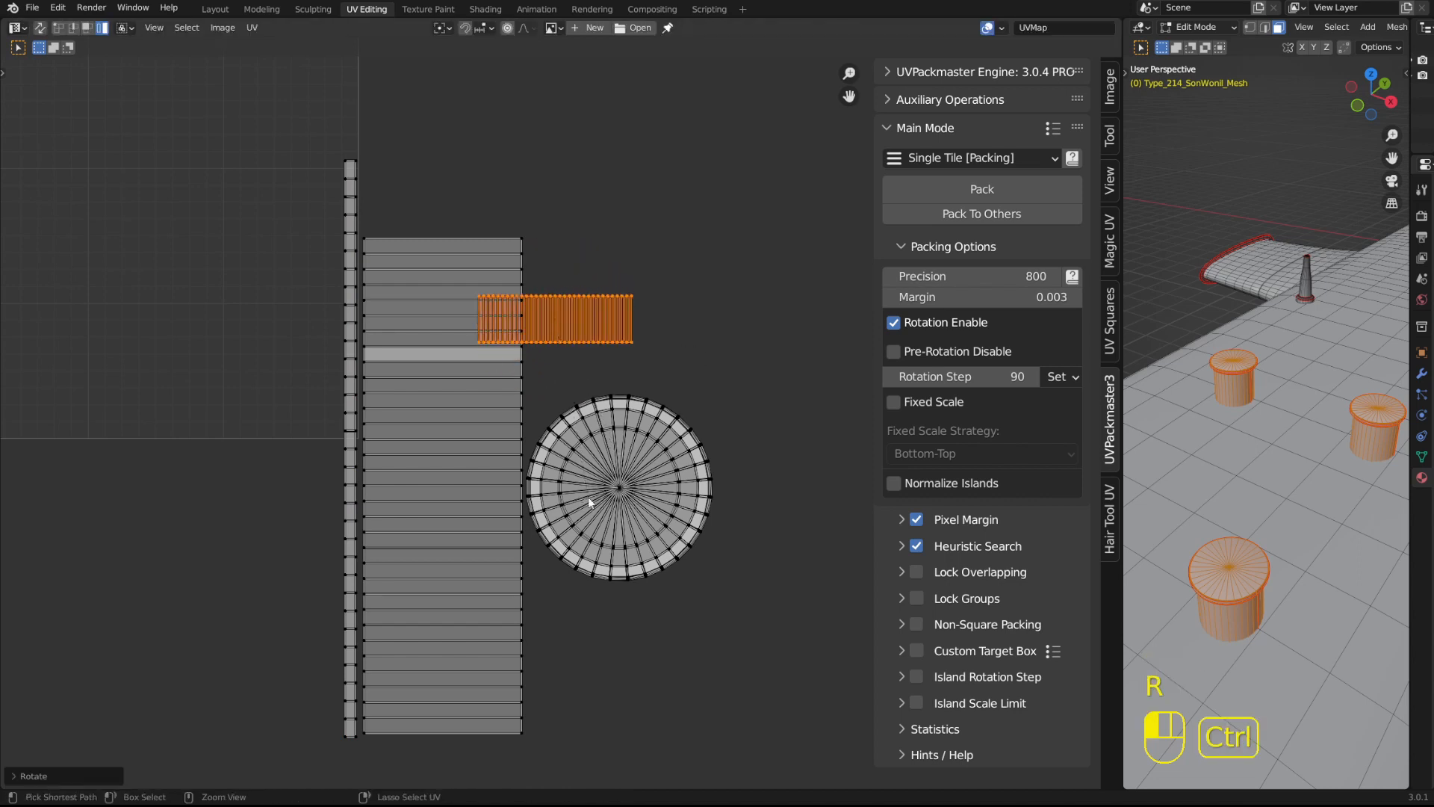
key("g")
left_click(493, 177)
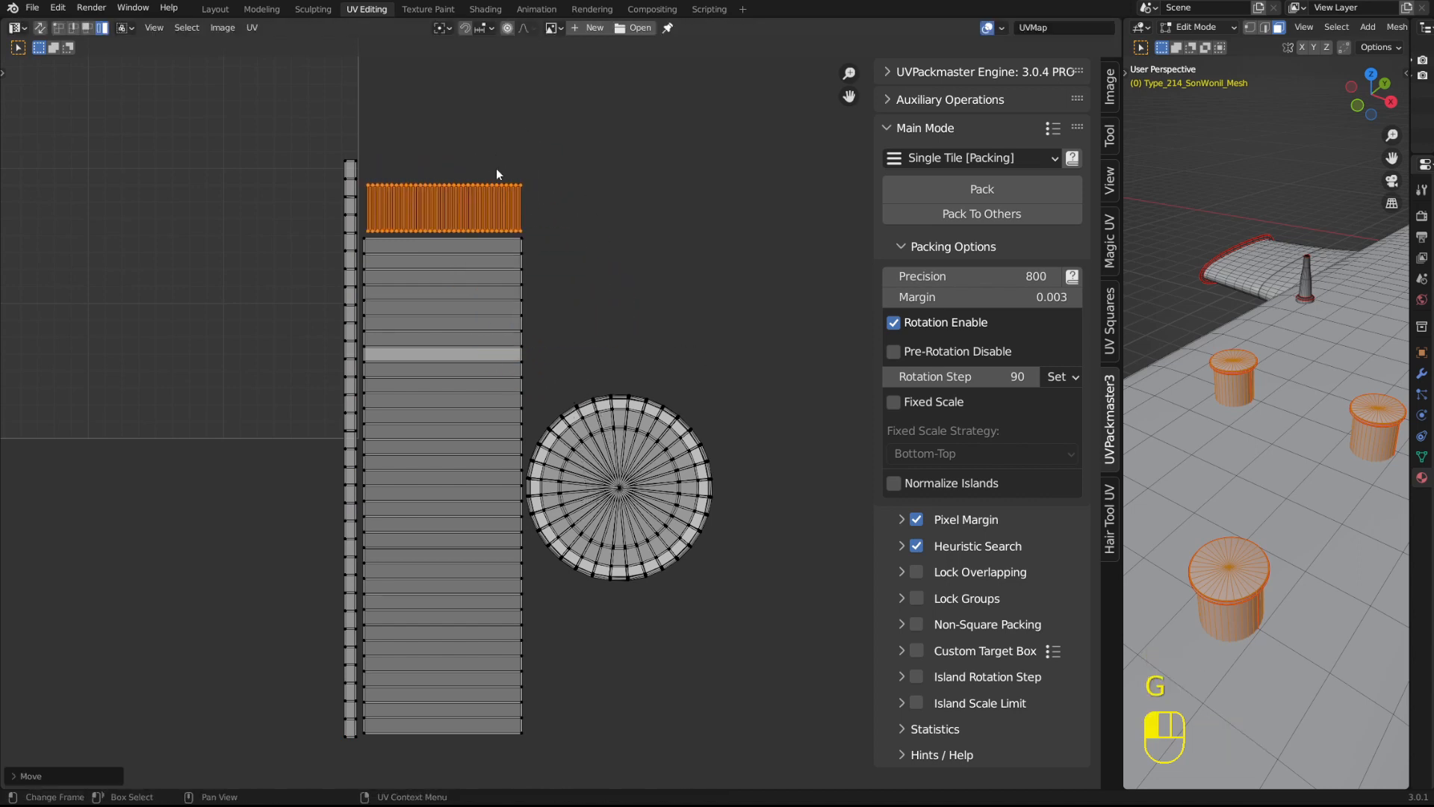
key("g")
left_click(479, 188)
- Move the circular island stack above the short horizontal strip
left_click_drag(554, 348, 650, 414)
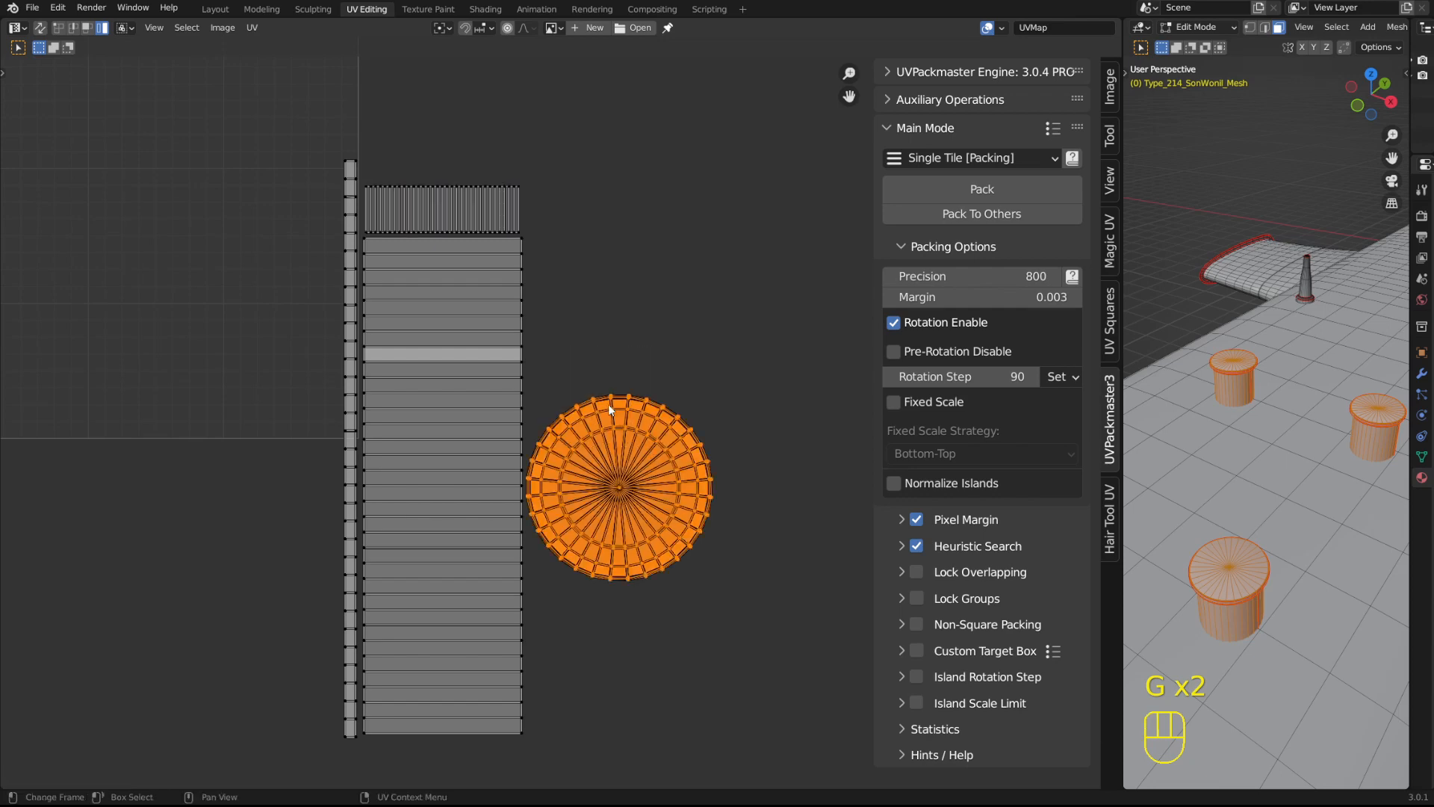
key("g")
left_click(602, 418)
key("g")
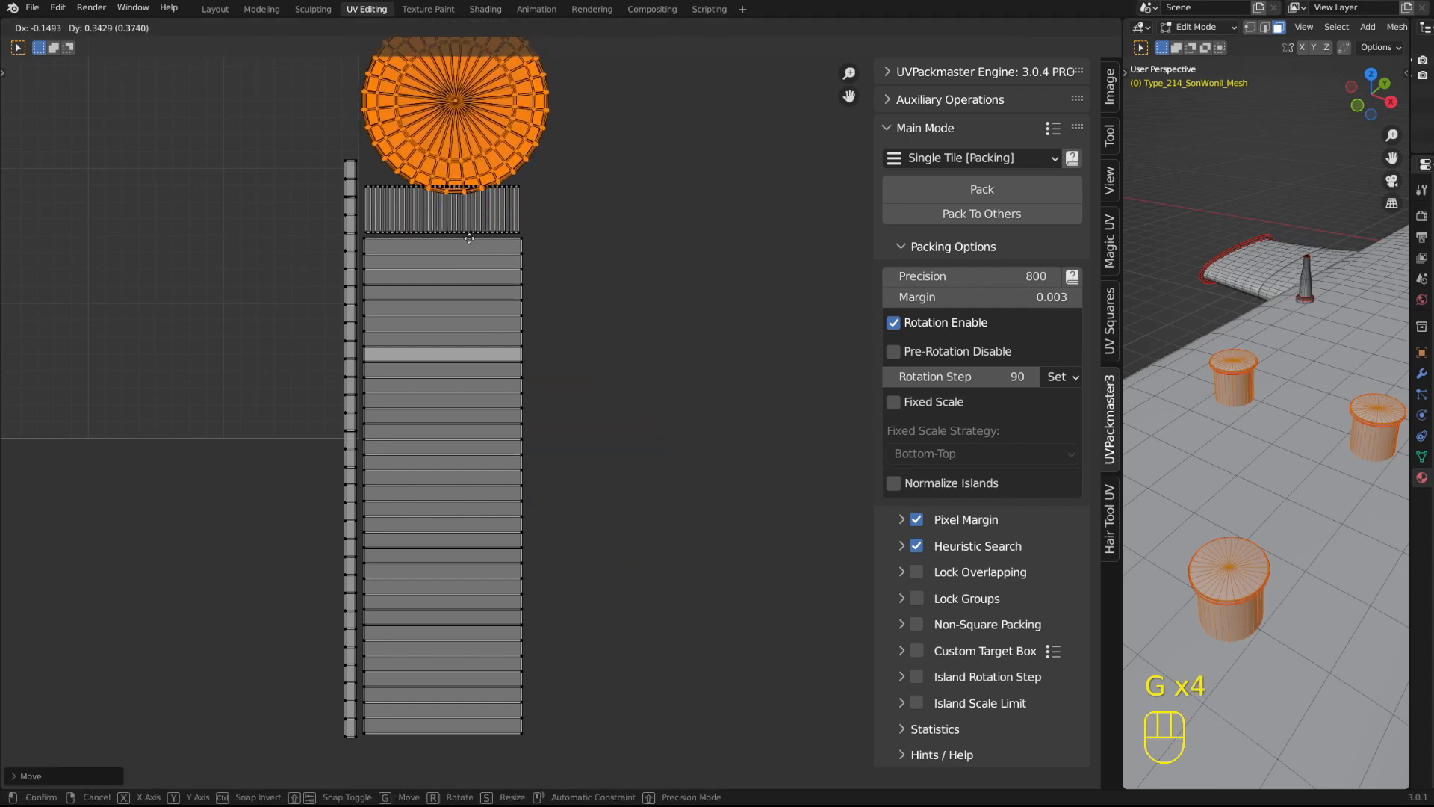
left_click(460, 227)
- Examine the rim and spokes of the stacked circular islands to judge how closely their vertices coincide
middle_click_drag(459, 227, 525, 490, "shift")
scroll(514, 460, "up", 8)
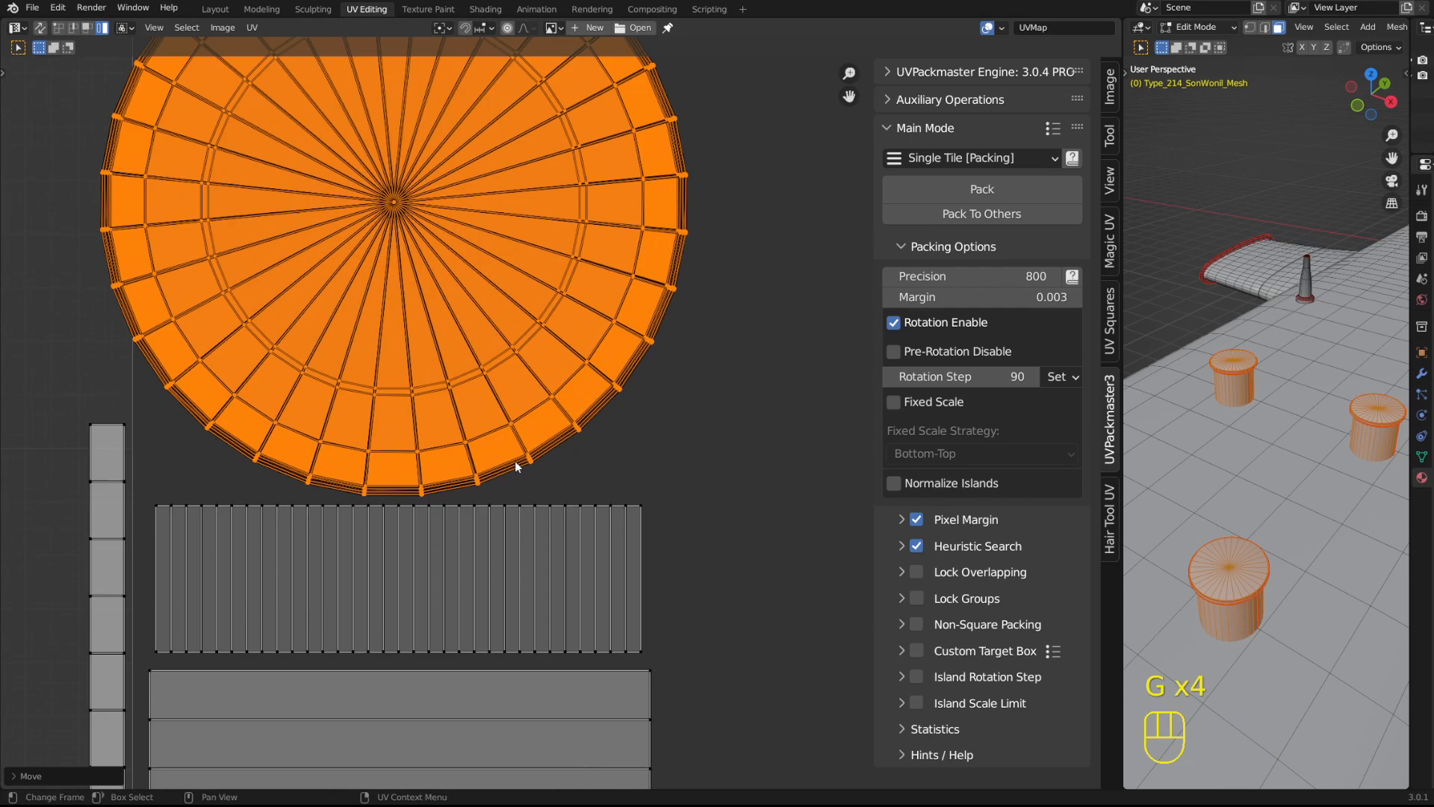
scroll(495, 469, "up", 3)
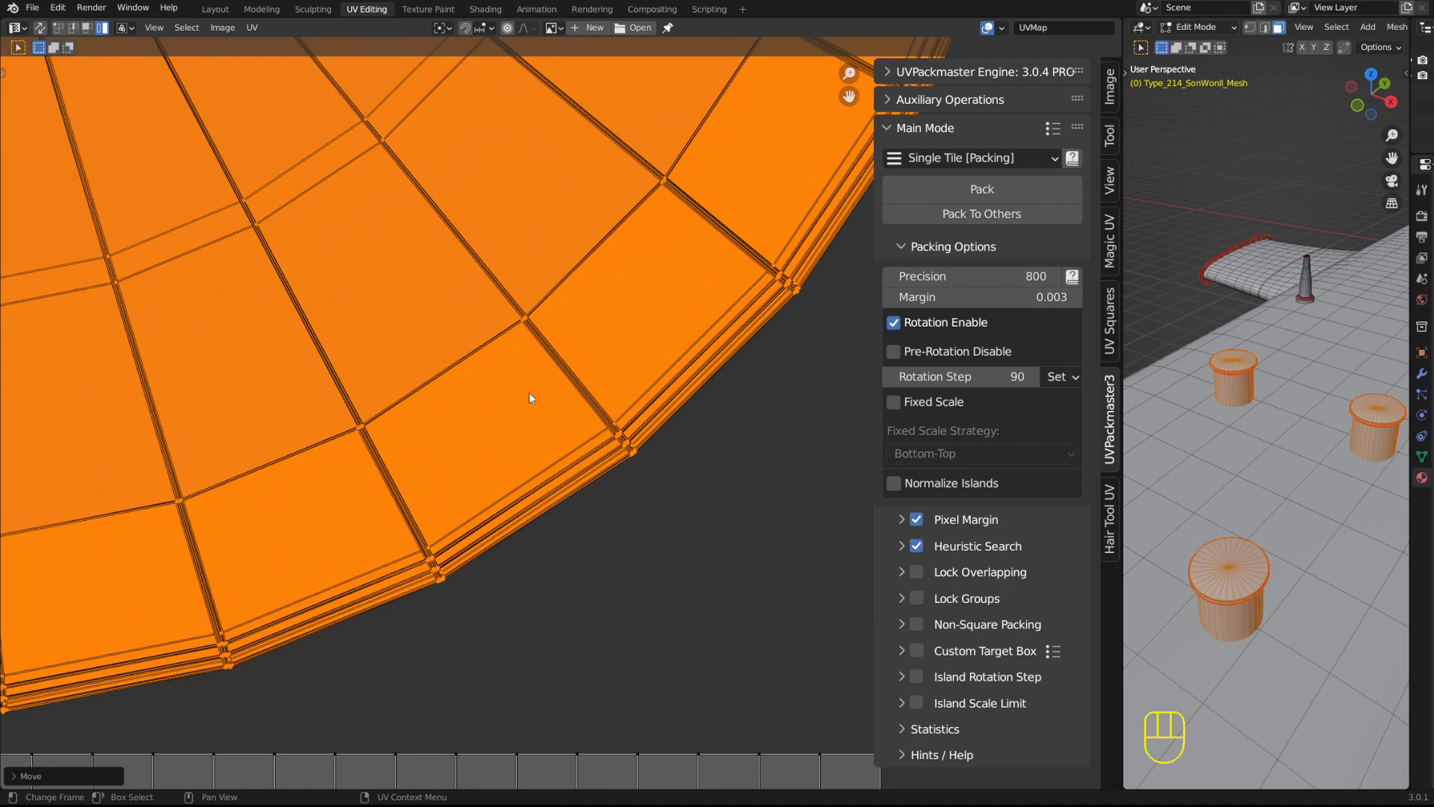
scroll(538, 378, "down", 5)
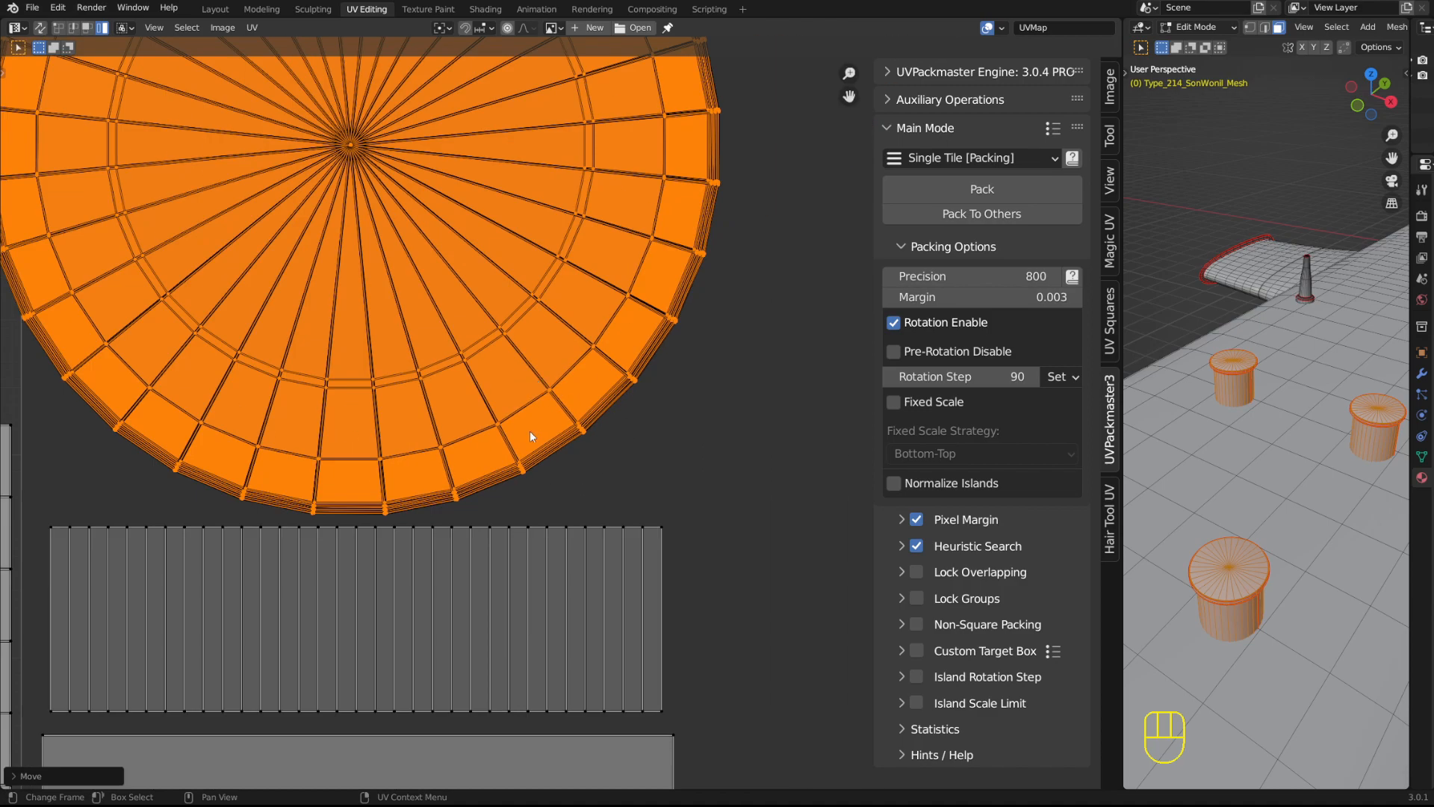
middle_click_drag(530, 430, 481, 250, "shift")
middle_click_drag(552, 205, 506, 411, "shift")
scroll(522, 236, "up", 3)
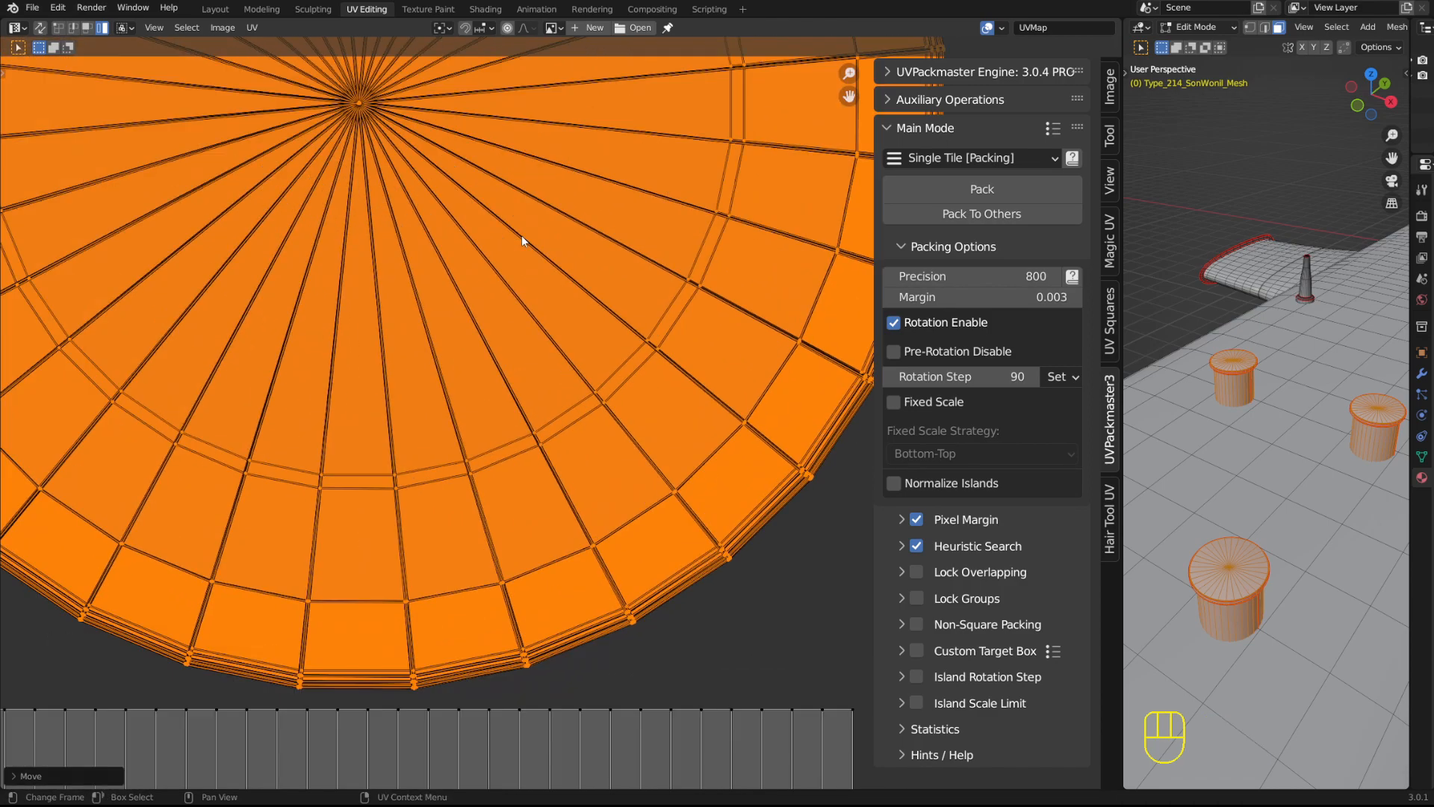
middle_click_drag(769, 647, 543, 495, "shift")
scroll(585, 495, "up", 2)
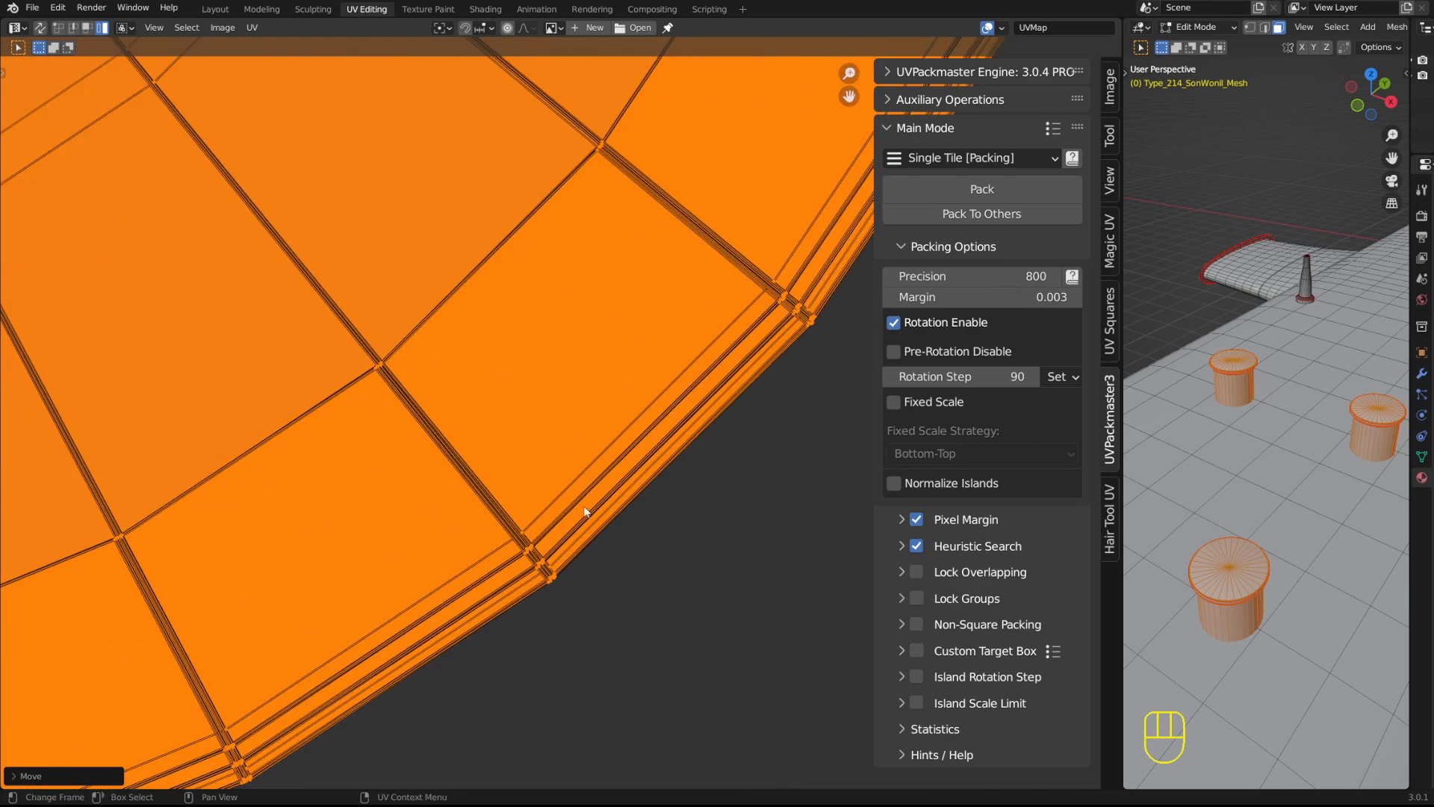
scroll(576, 478, "up", 4)
scroll(543, 500, "down", 5)
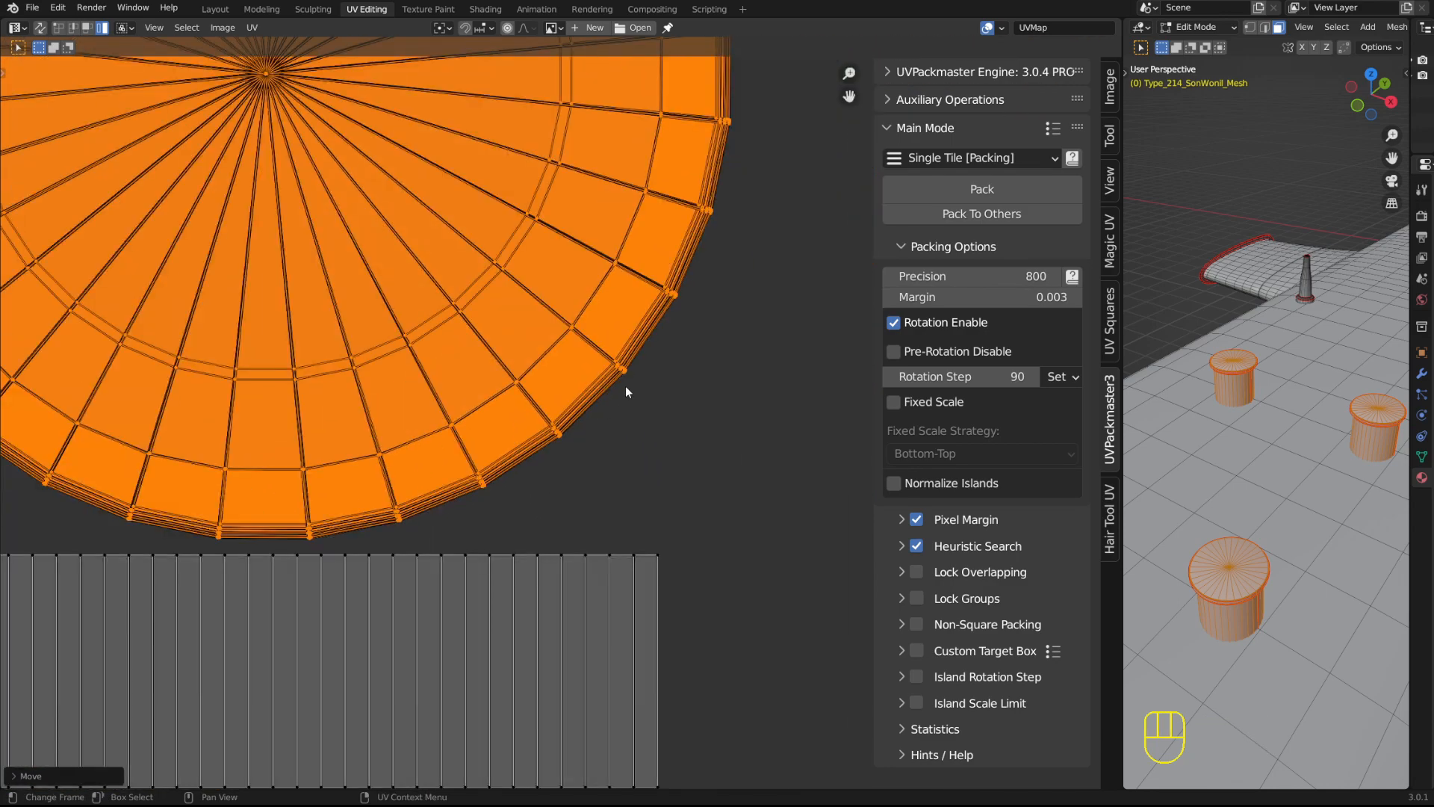
middle_click_drag(625, 386, 626, 433, "shift")
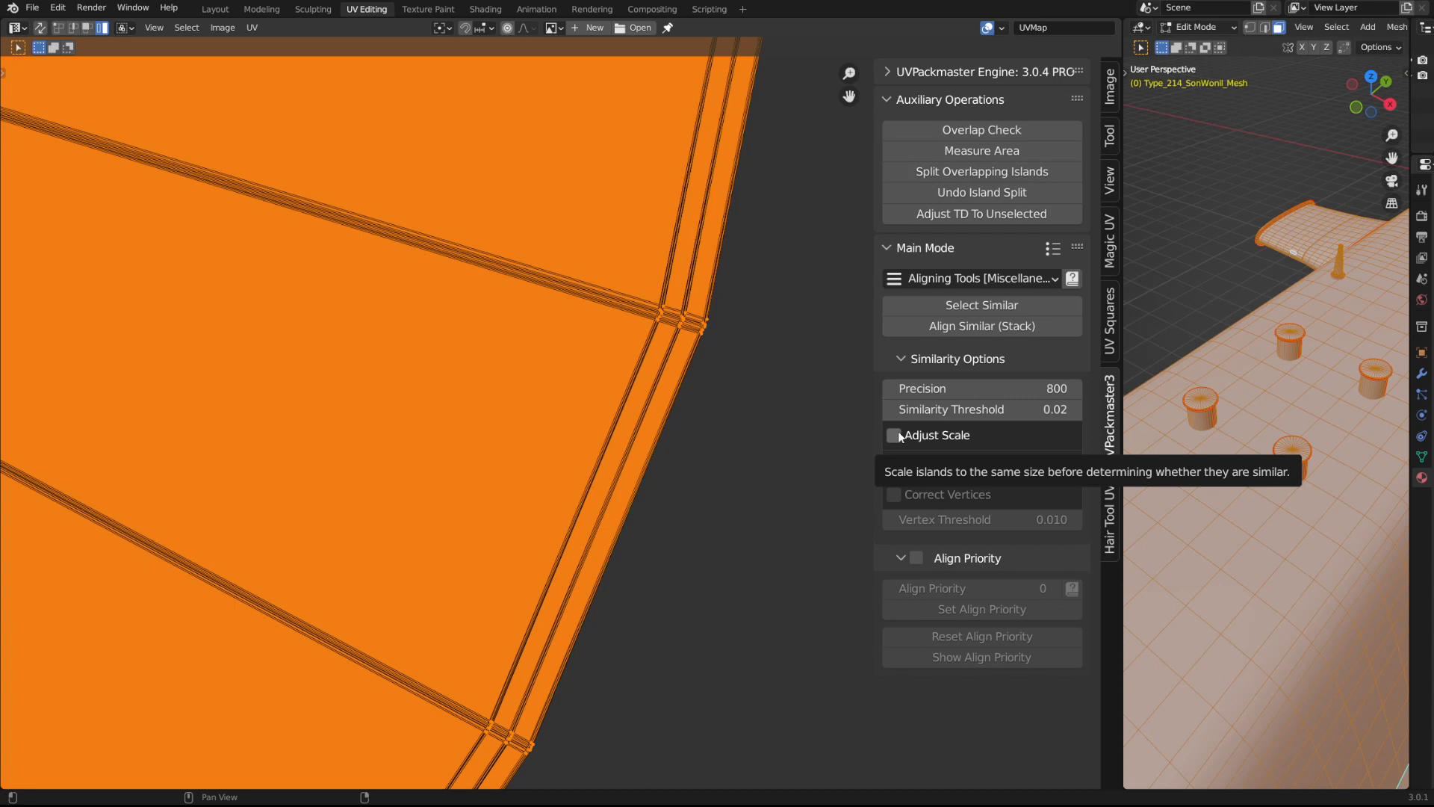
- Enable Adjust Scale with Check Vertices left off, select all islands and restack them with Align Similar
left_click(897, 433)
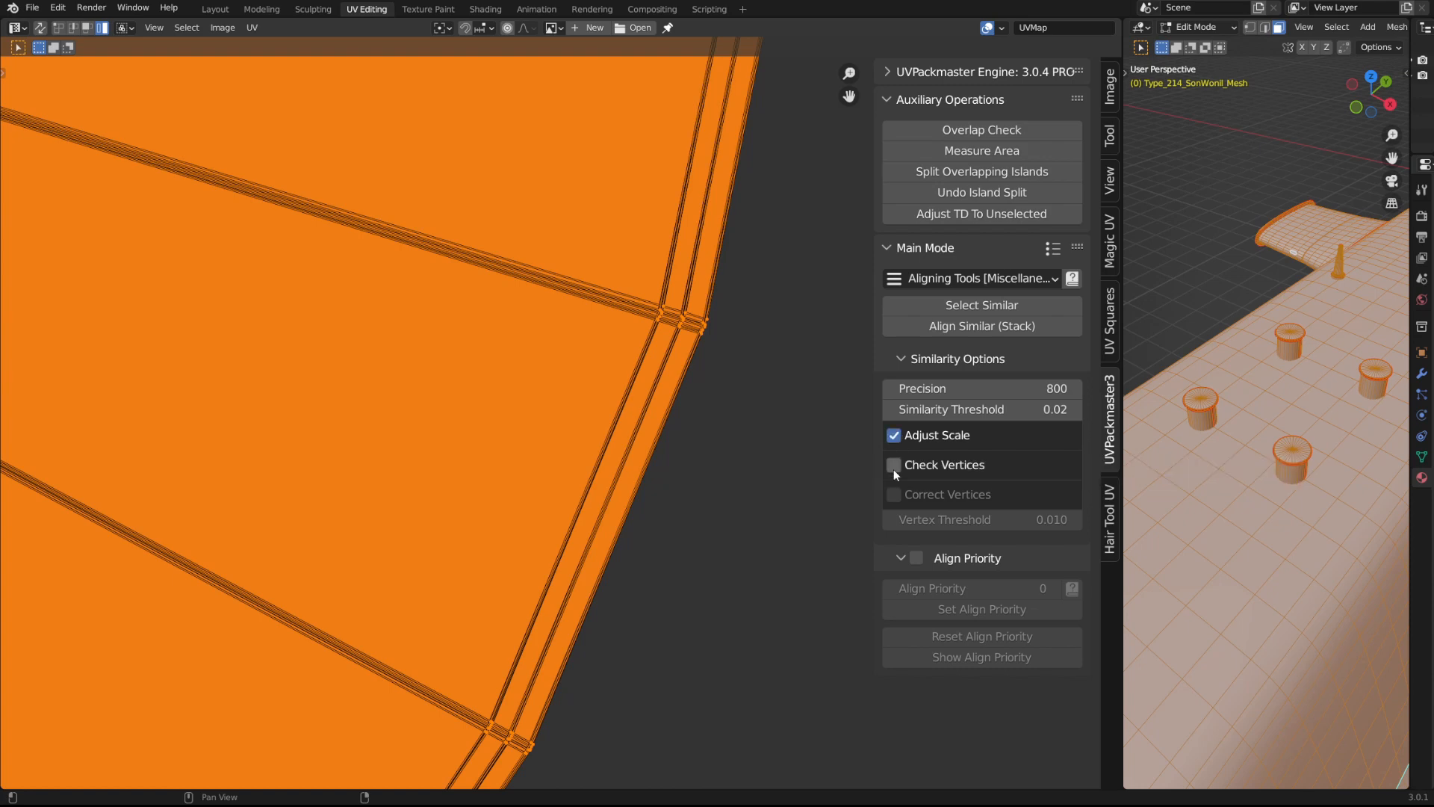
left_click(895, 463)
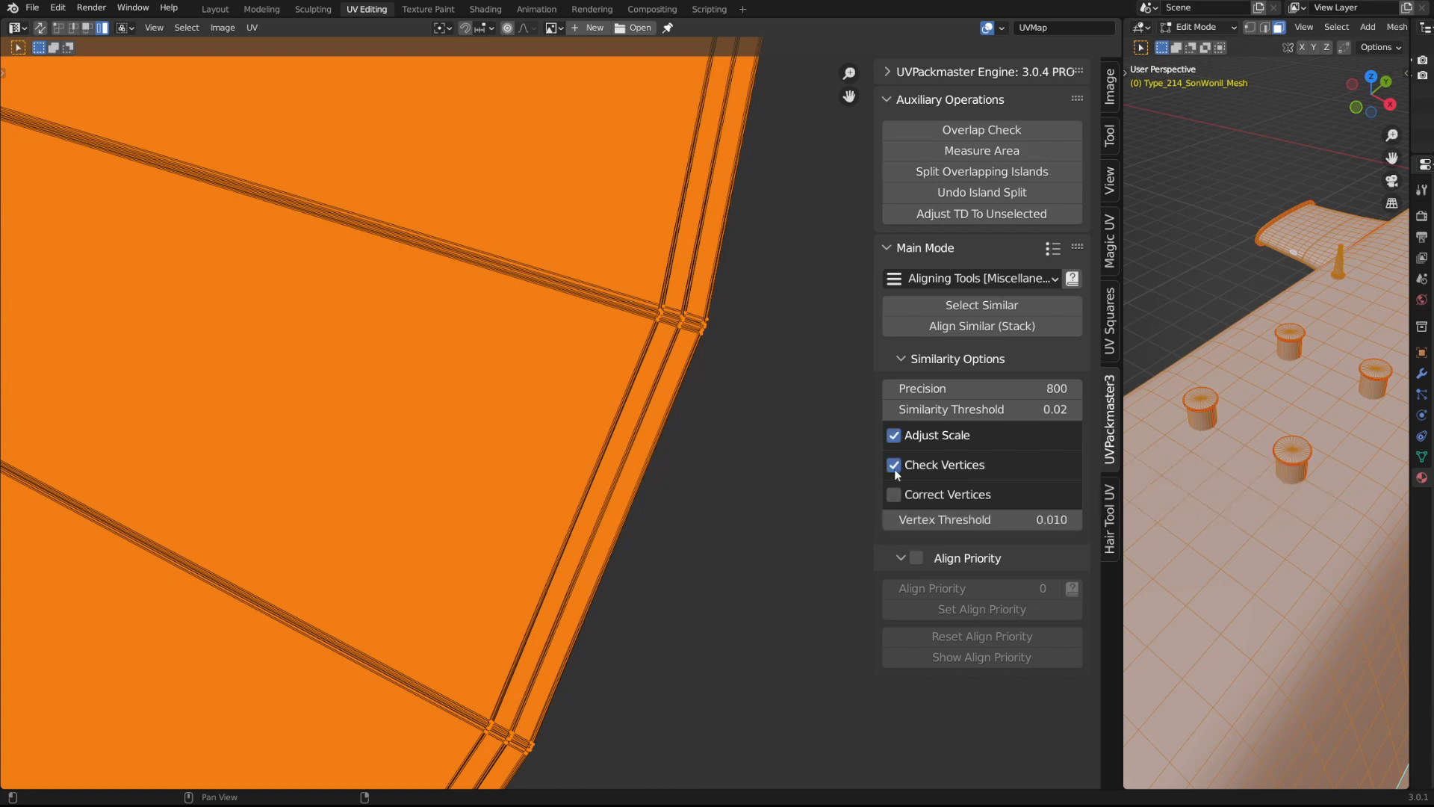
left_click(895, 465)
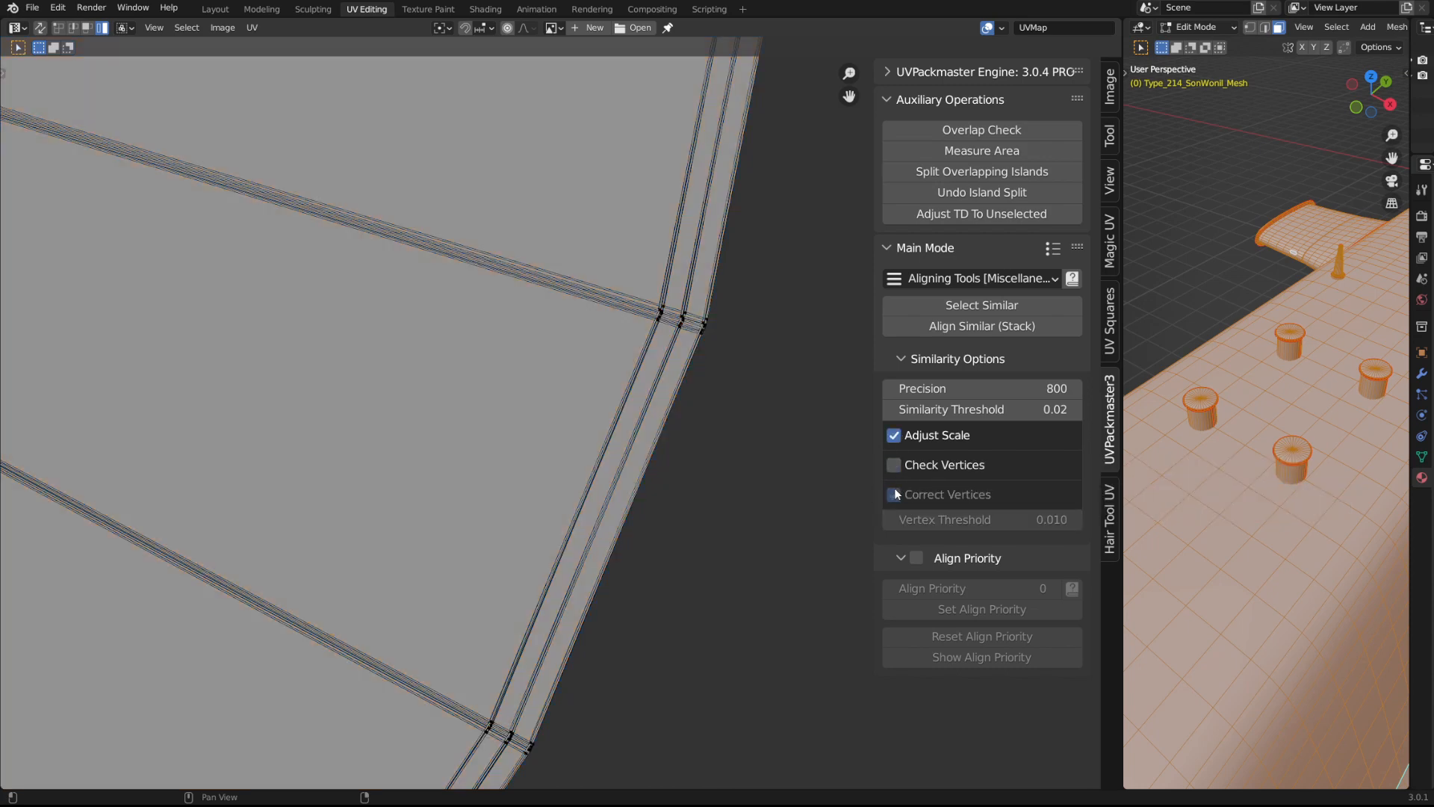
key("a")
left_click(970, 327)
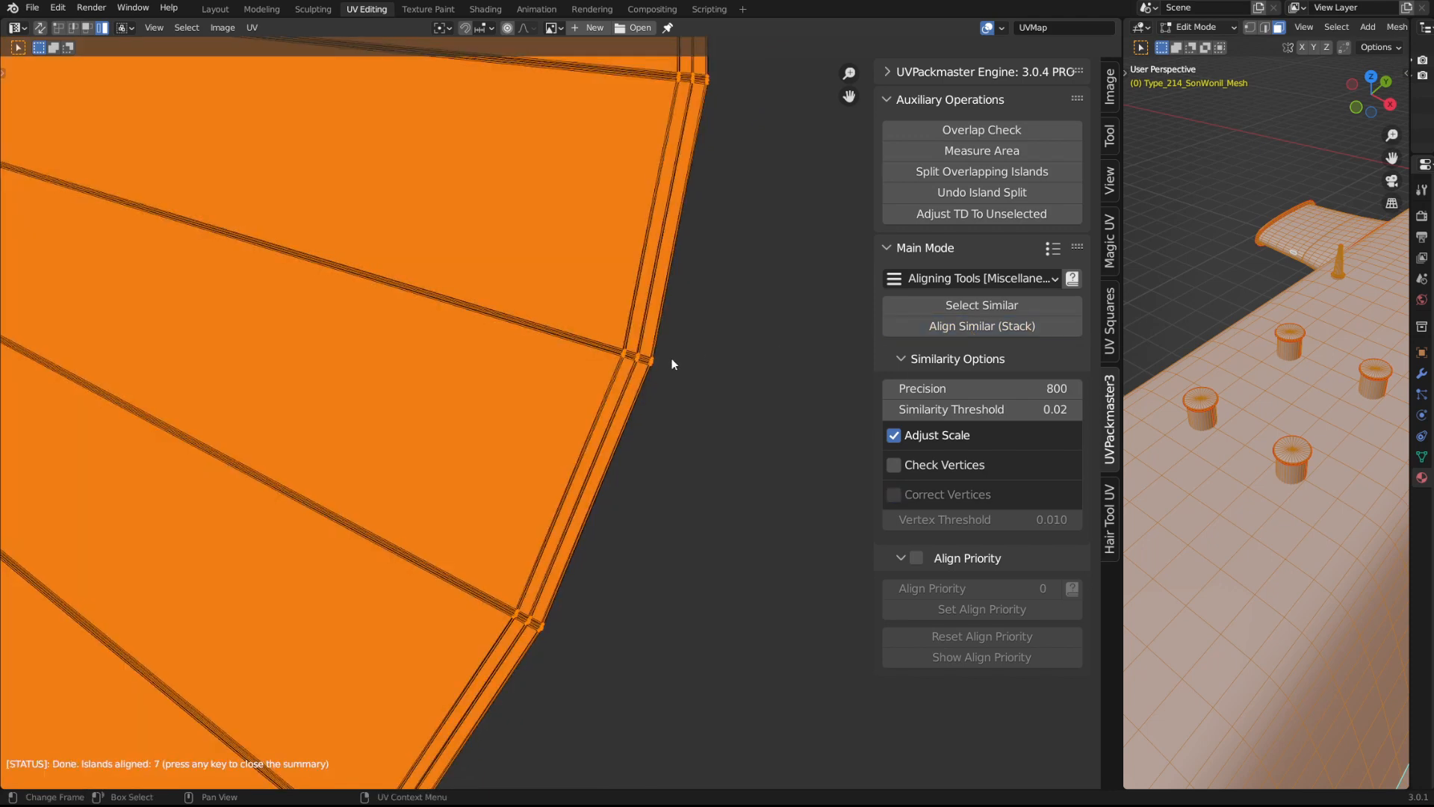
scroll(612, 351, "down", 8)
scroll(594, 329, "up", 9)
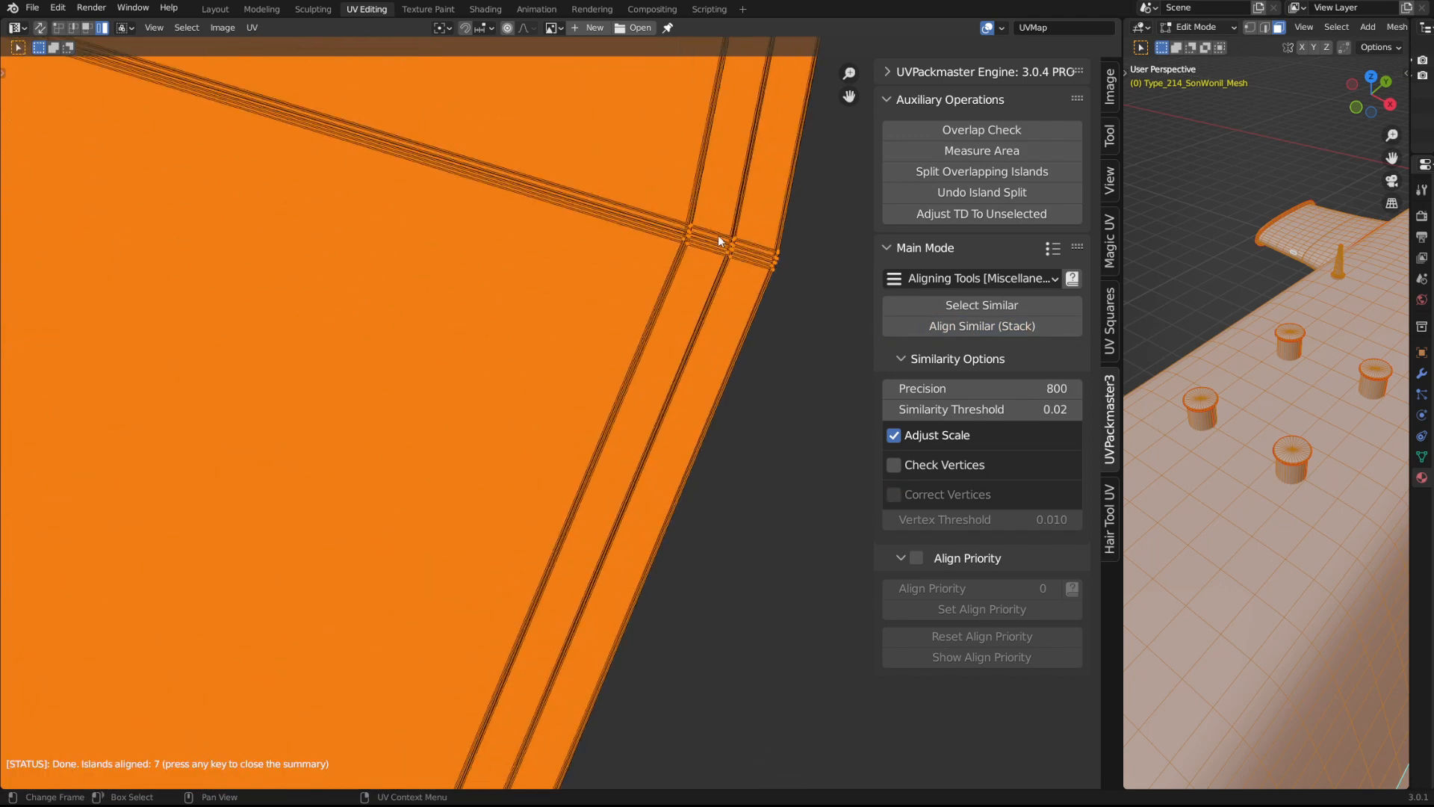
scroll(718, 235, "down", 6)
scroll(518, 348, "up", 3)
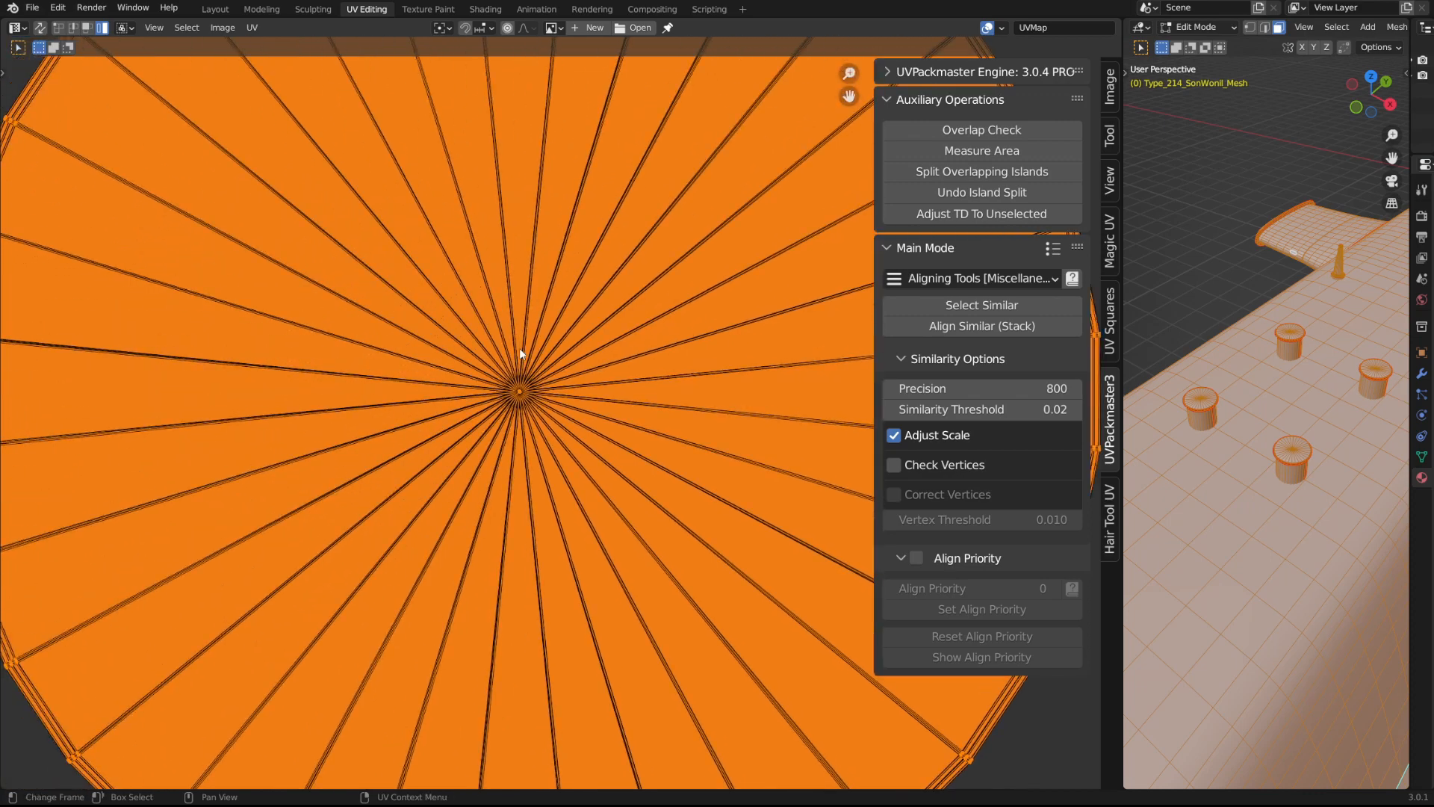
- Examine how closely the stacked disc islands' vertices and edges coincide at the centre and along the rim
scroll(519, 348, "up", 5)
middle_click_drag(405, 303, 163, 243, "shift")
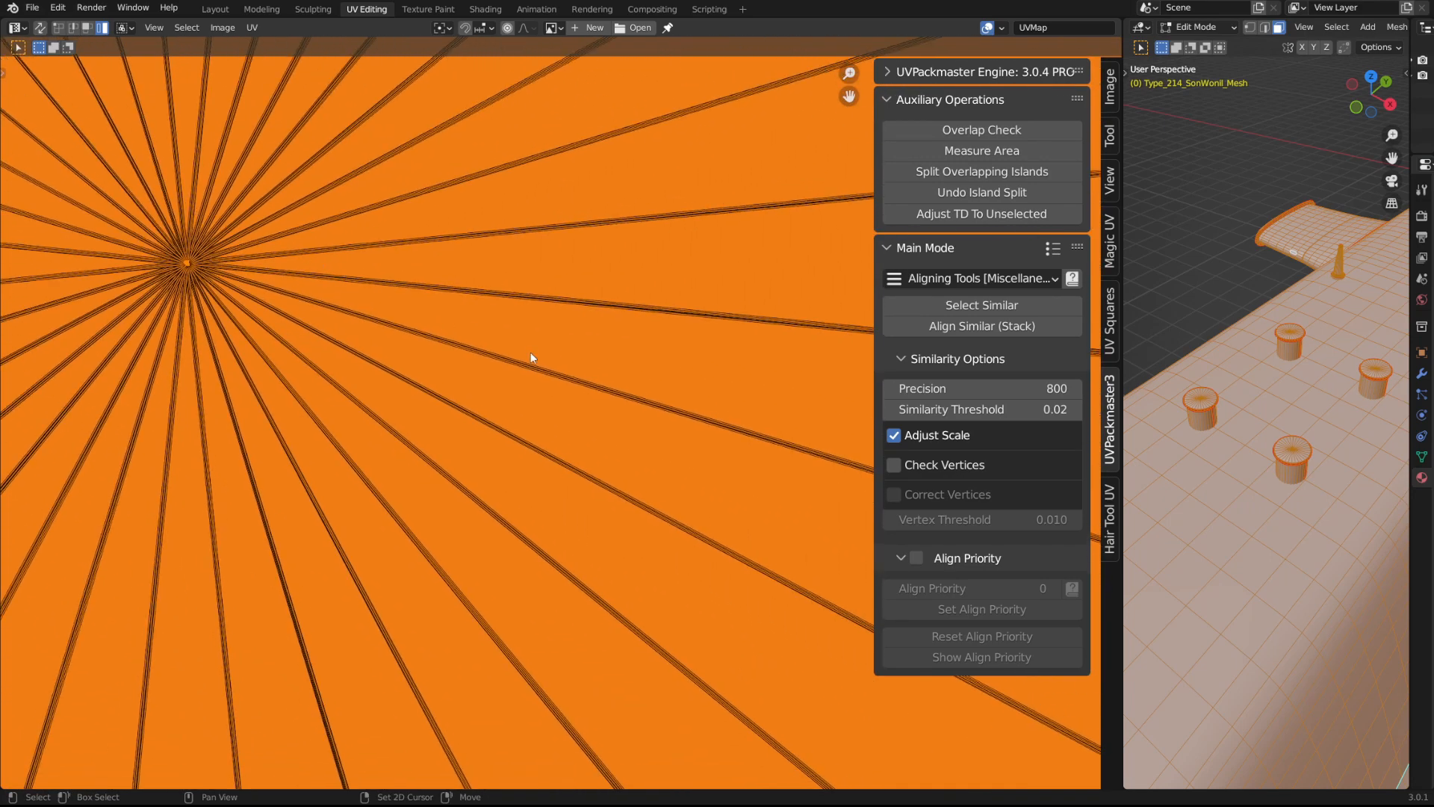
scroll(530, 355, "up", 2)
scroll(540, 304, "down", 6)
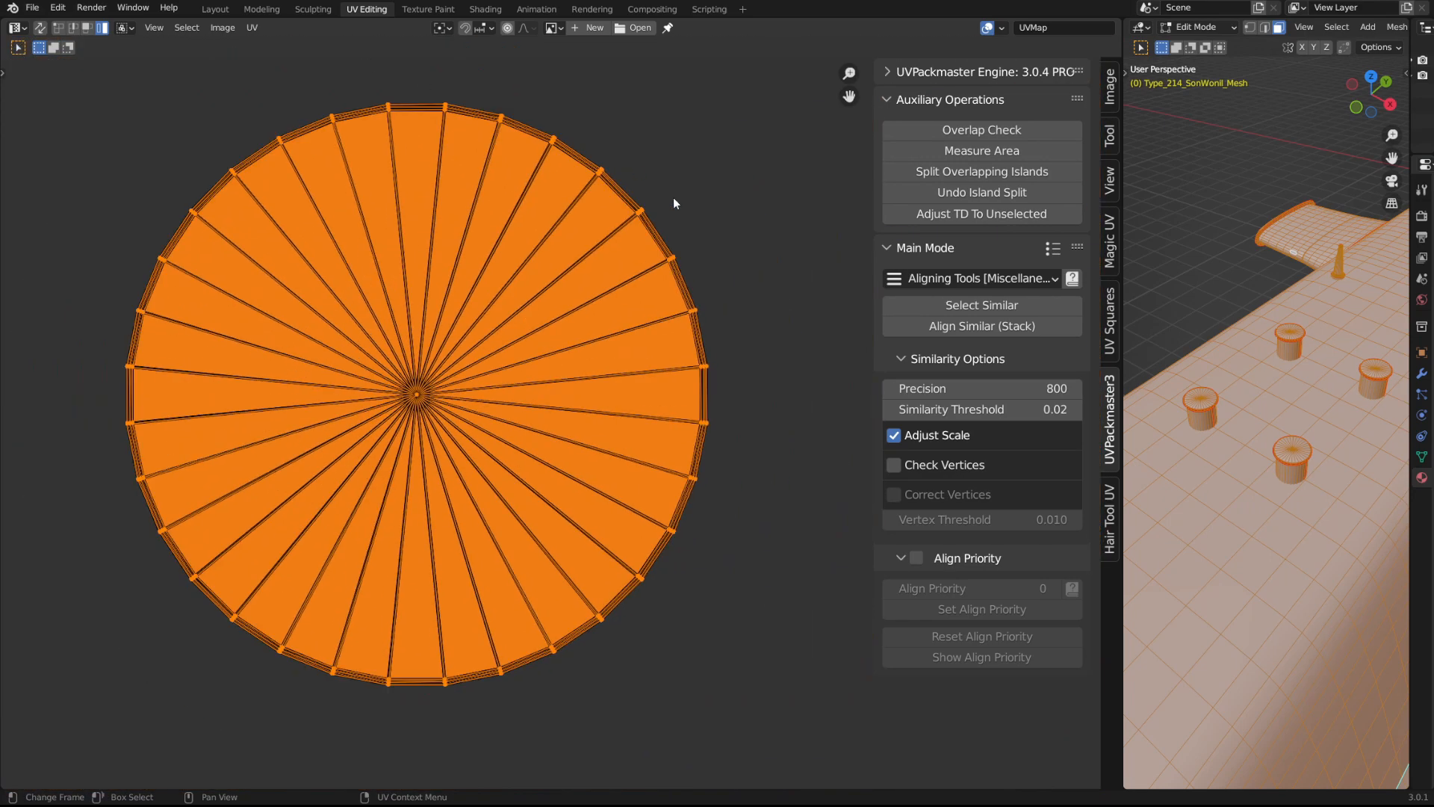
middle_click_drag(632, 340, 414, 275)
scroll(418, 313, "up", 4)
middle_click_drag(423, 347, 597, 344)
scroll(487, 386, "up", 3)
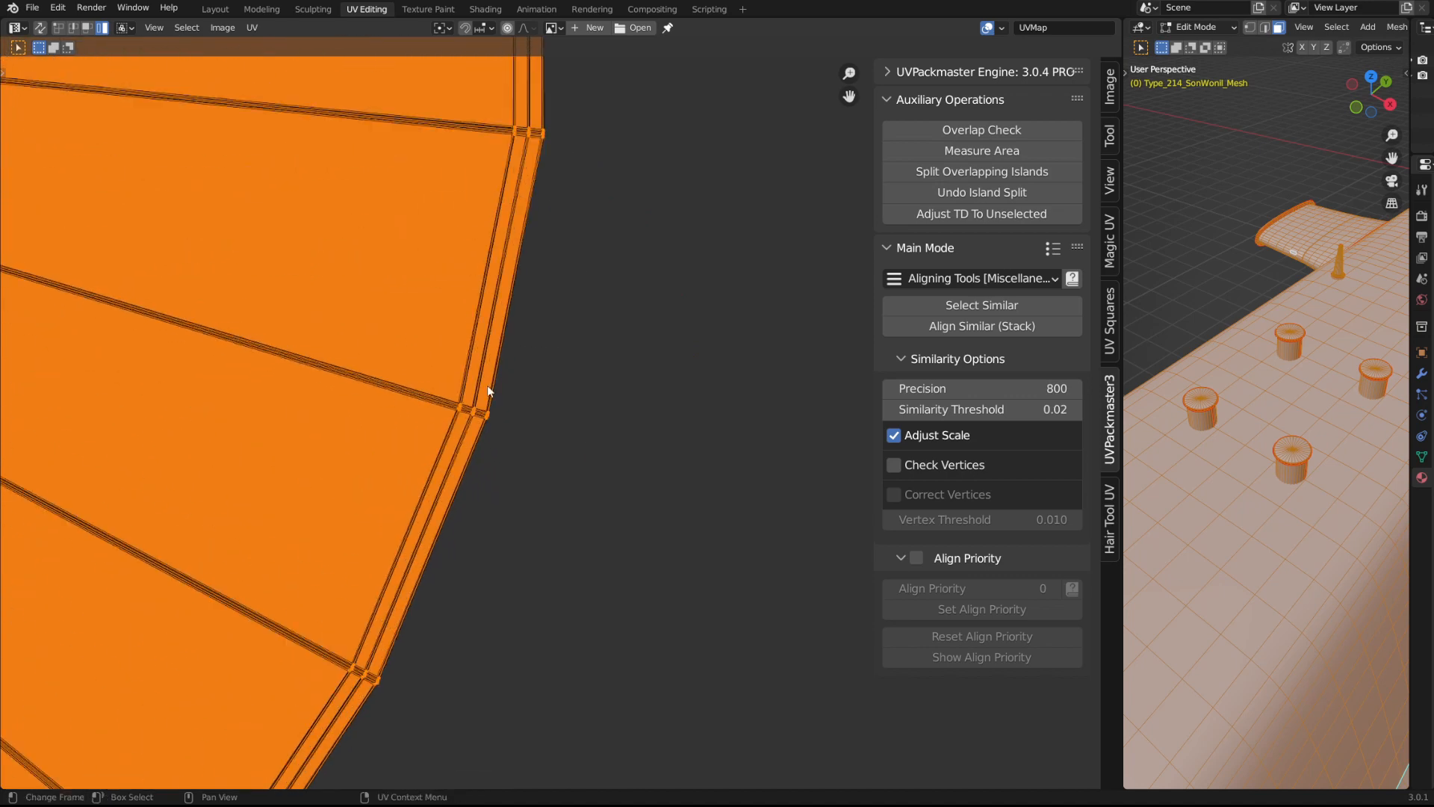
middle_click_drag(487, 385, 534, 394)
- Enable Check Vertices and Correct Vertices, and run Align Similar (Stack) on the selected disc islands
left_click(896, 465)
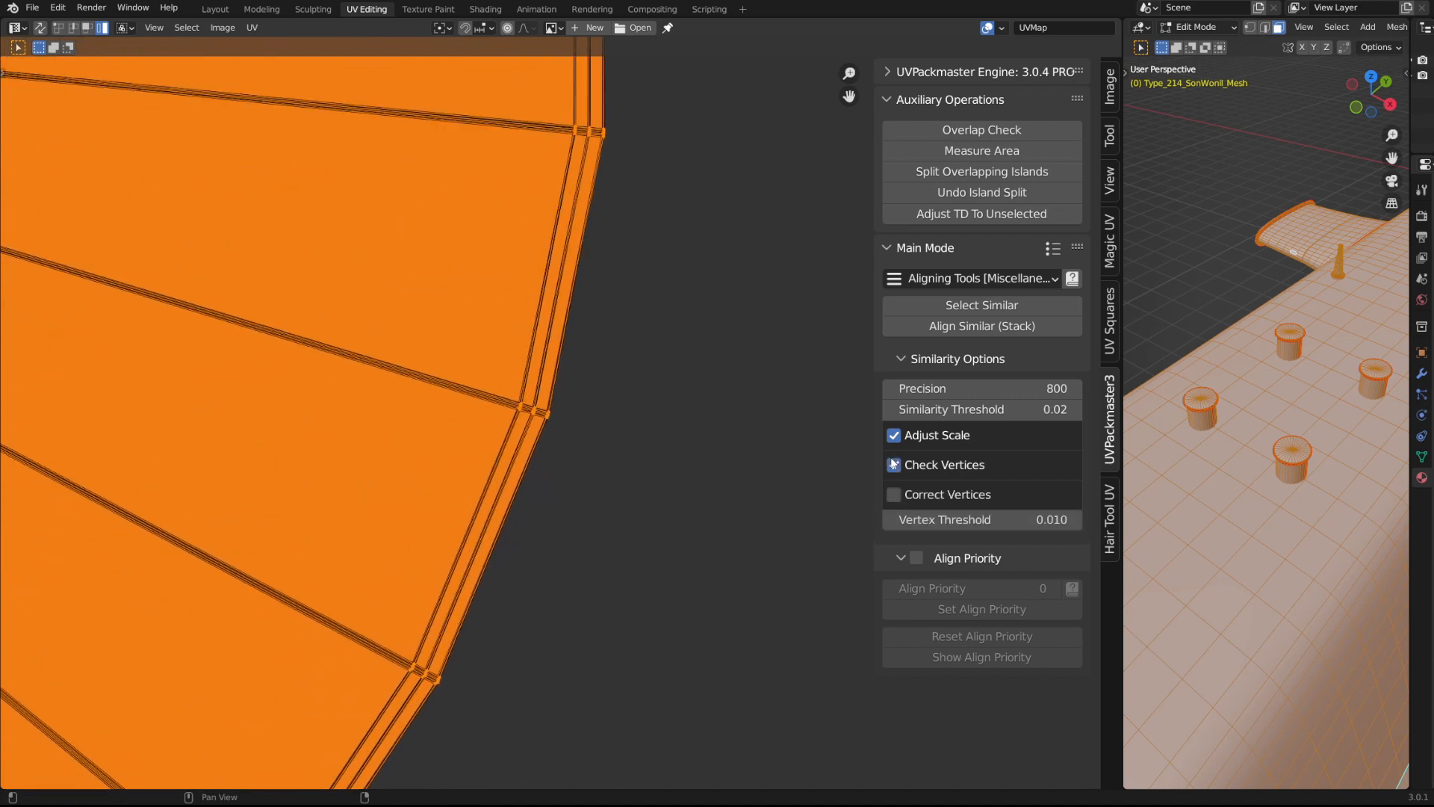
scroll(665, 417, "up", 1)
scroll(665, 416, "up", 1)
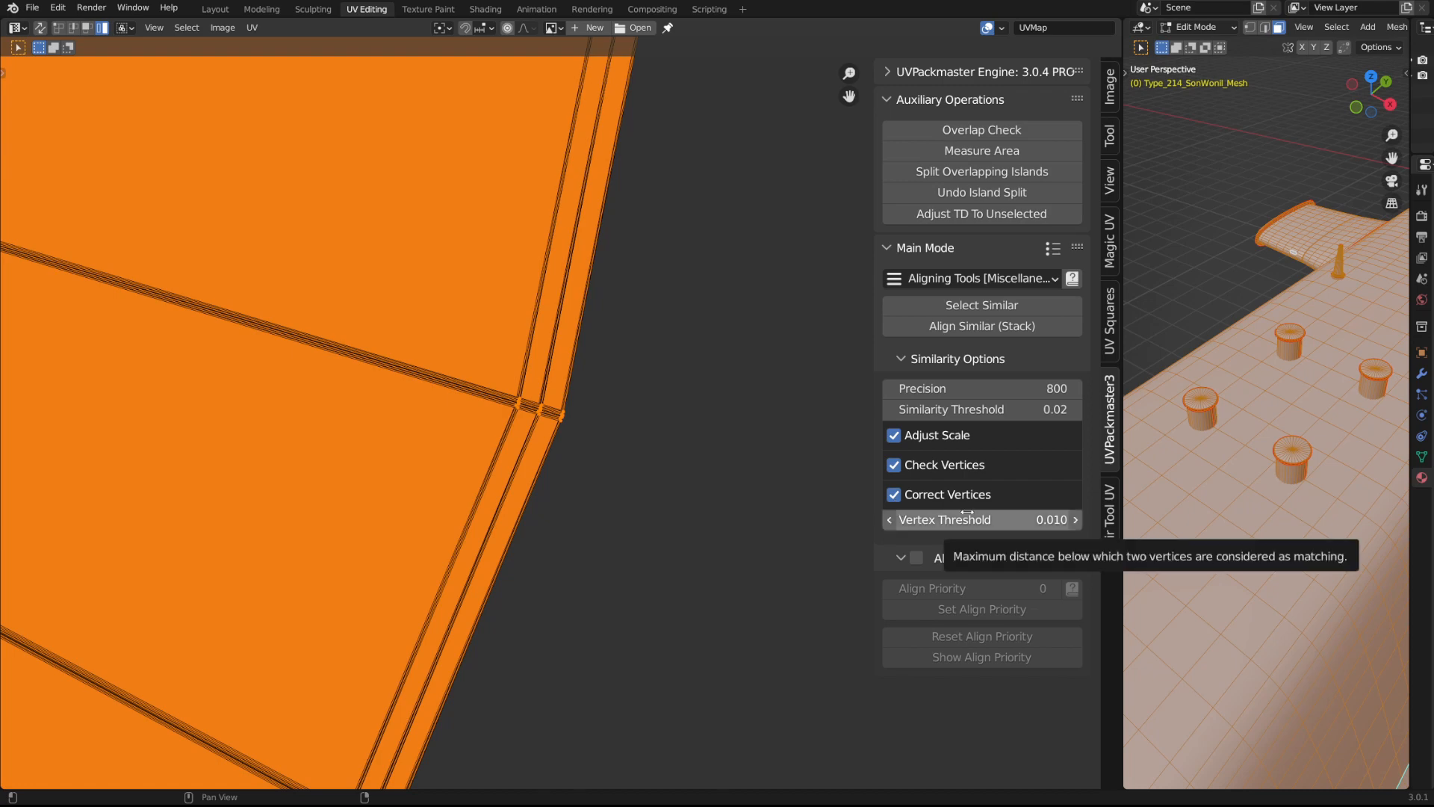
left_click(962, 324)
middle_click_drag(451, 370, 613, 372)
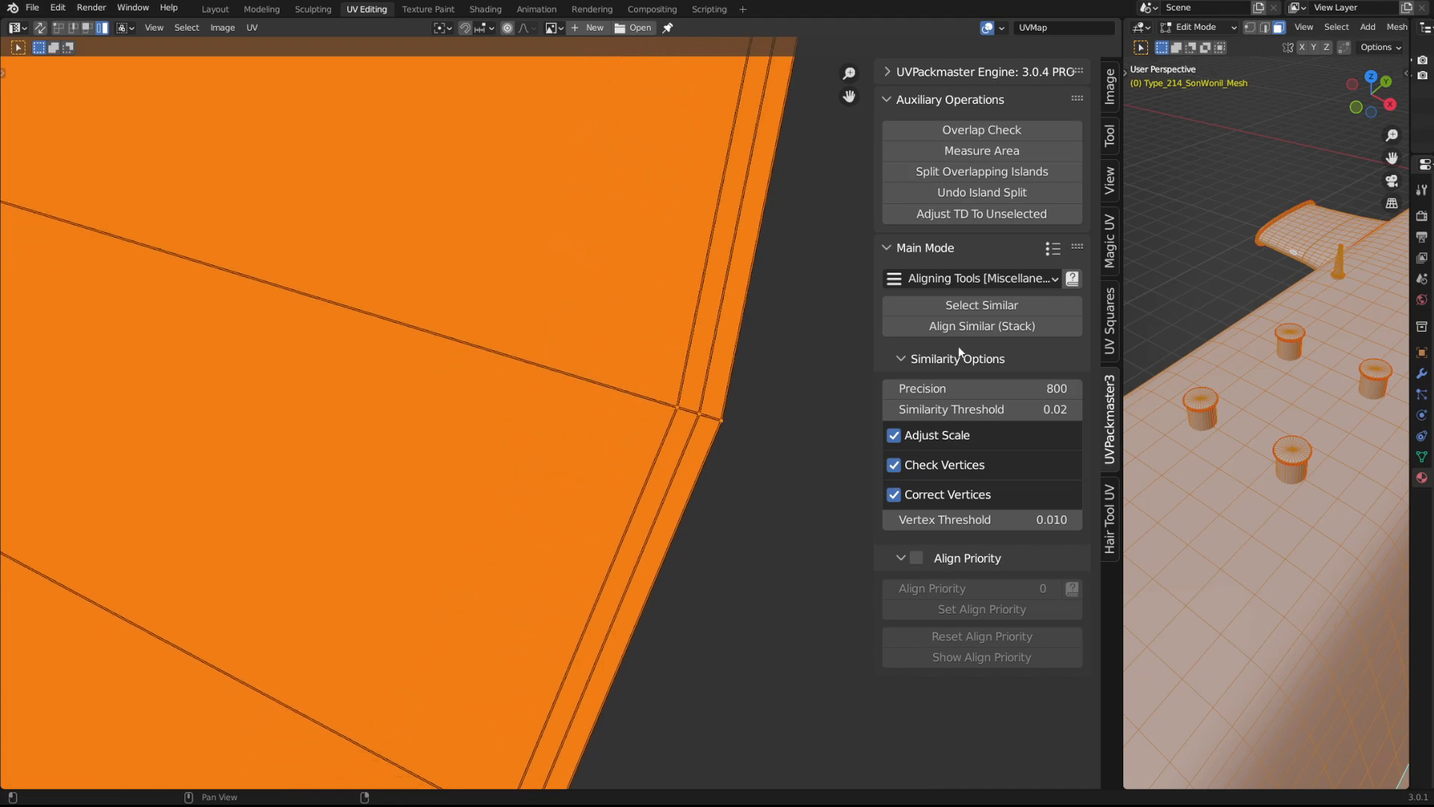
scroll(348, 298, "down", 8)
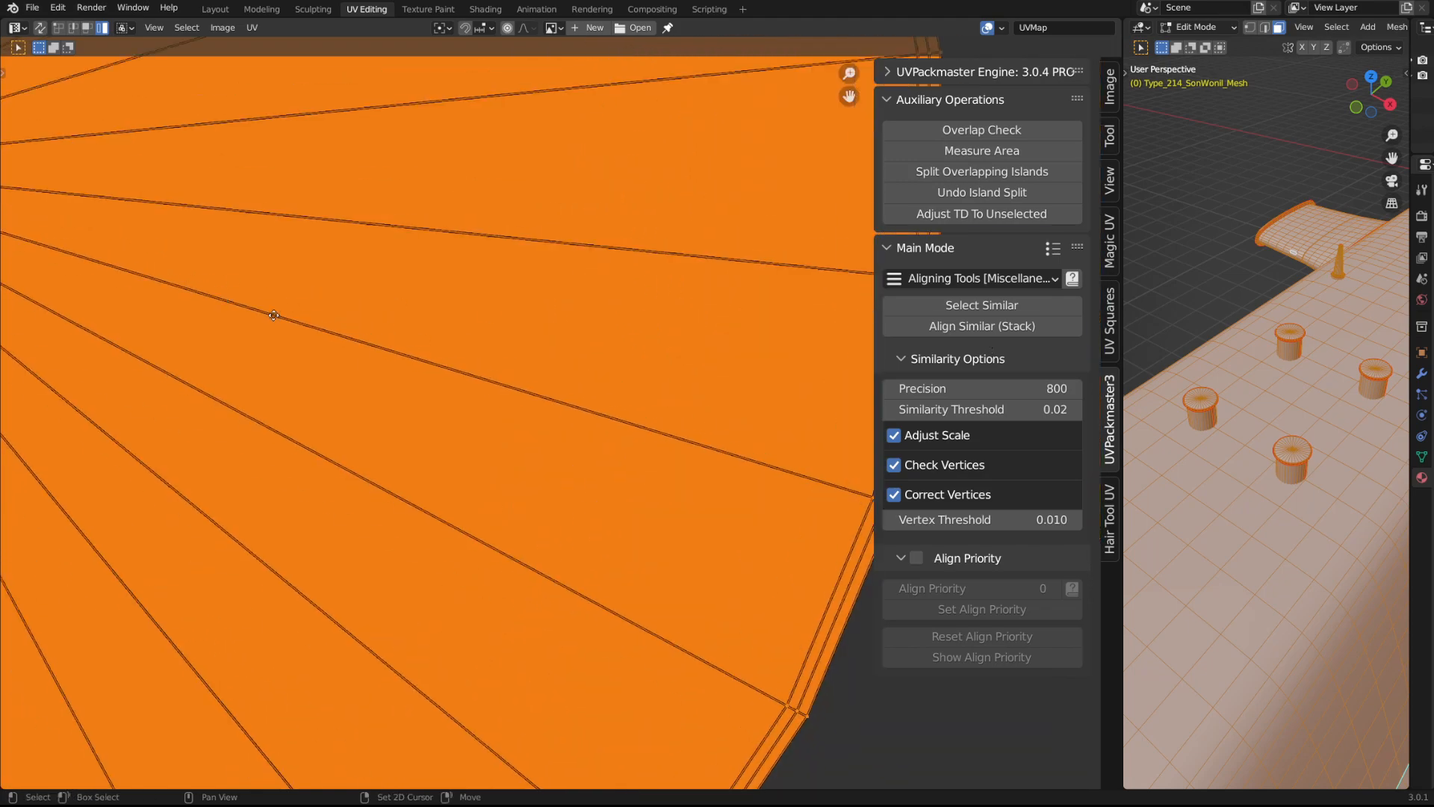
middle_click_drag(575, 449, 515, 381)
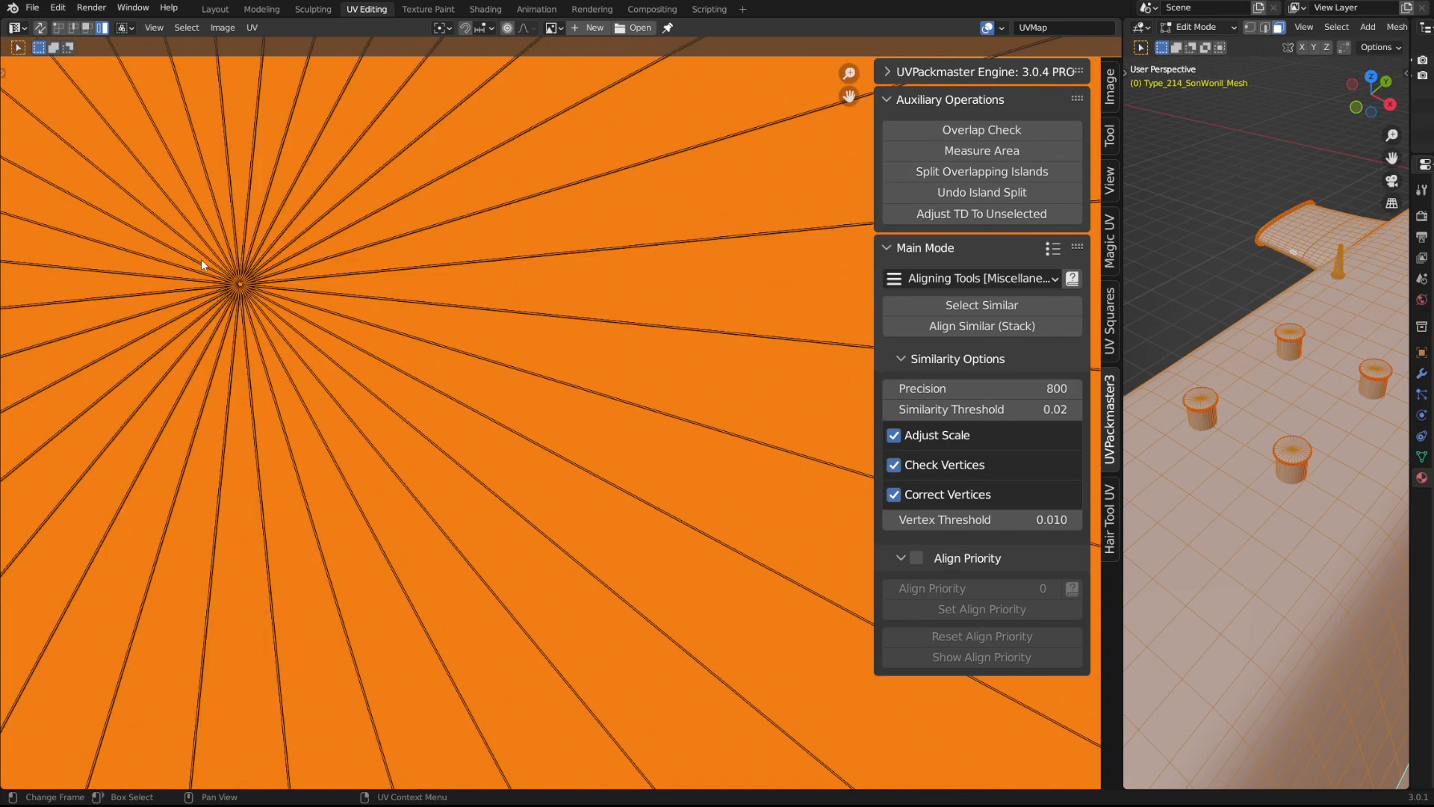
scroll(490, 325, "down", 6)
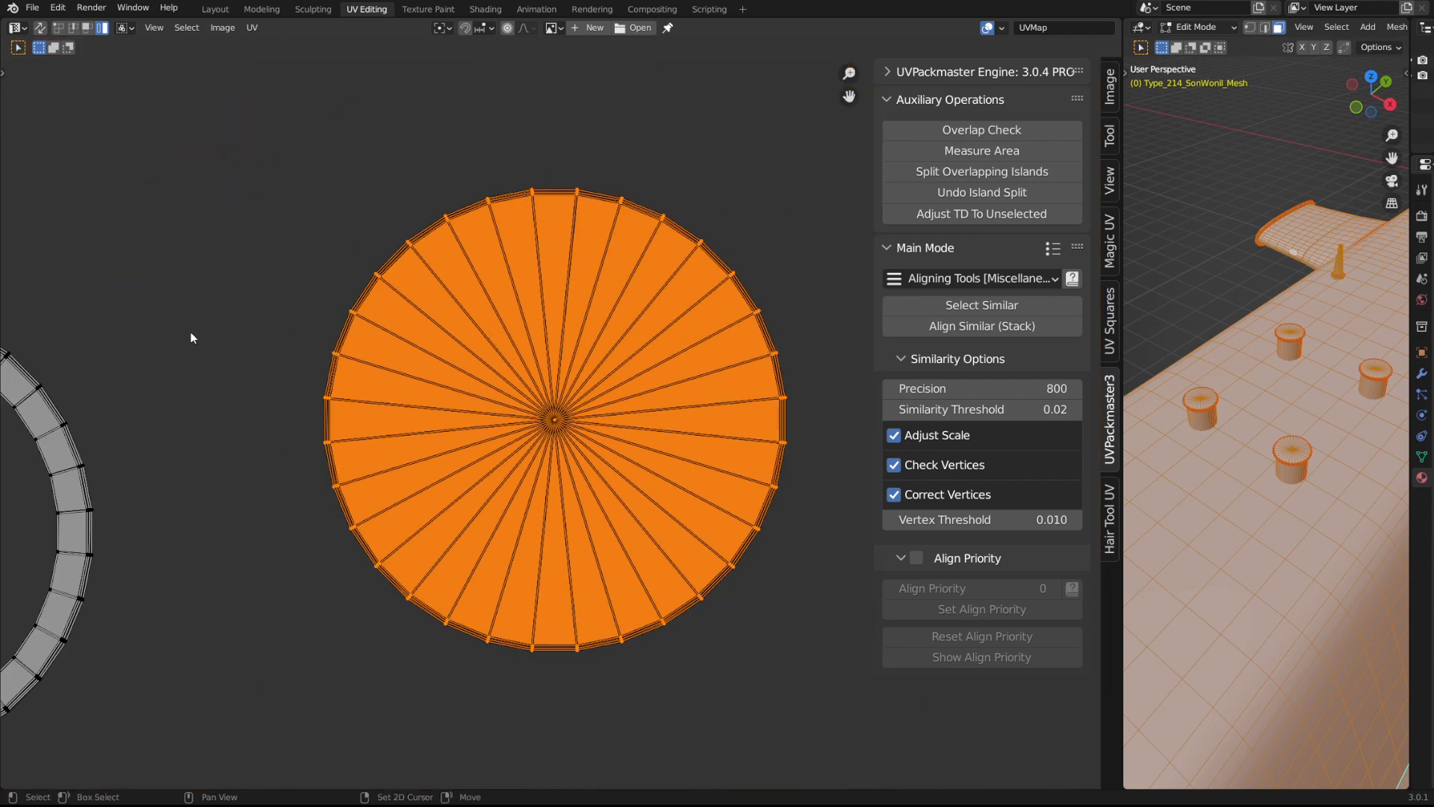
- Select the stacked ring islands beside the disc and inspect how their rim vertices overlap
middle_click_drag(292, 391, 672, 324, "shift")
scroll(559, 420, "up", 5)
middle_click_drag(328, 414, 581, 373, "shift")
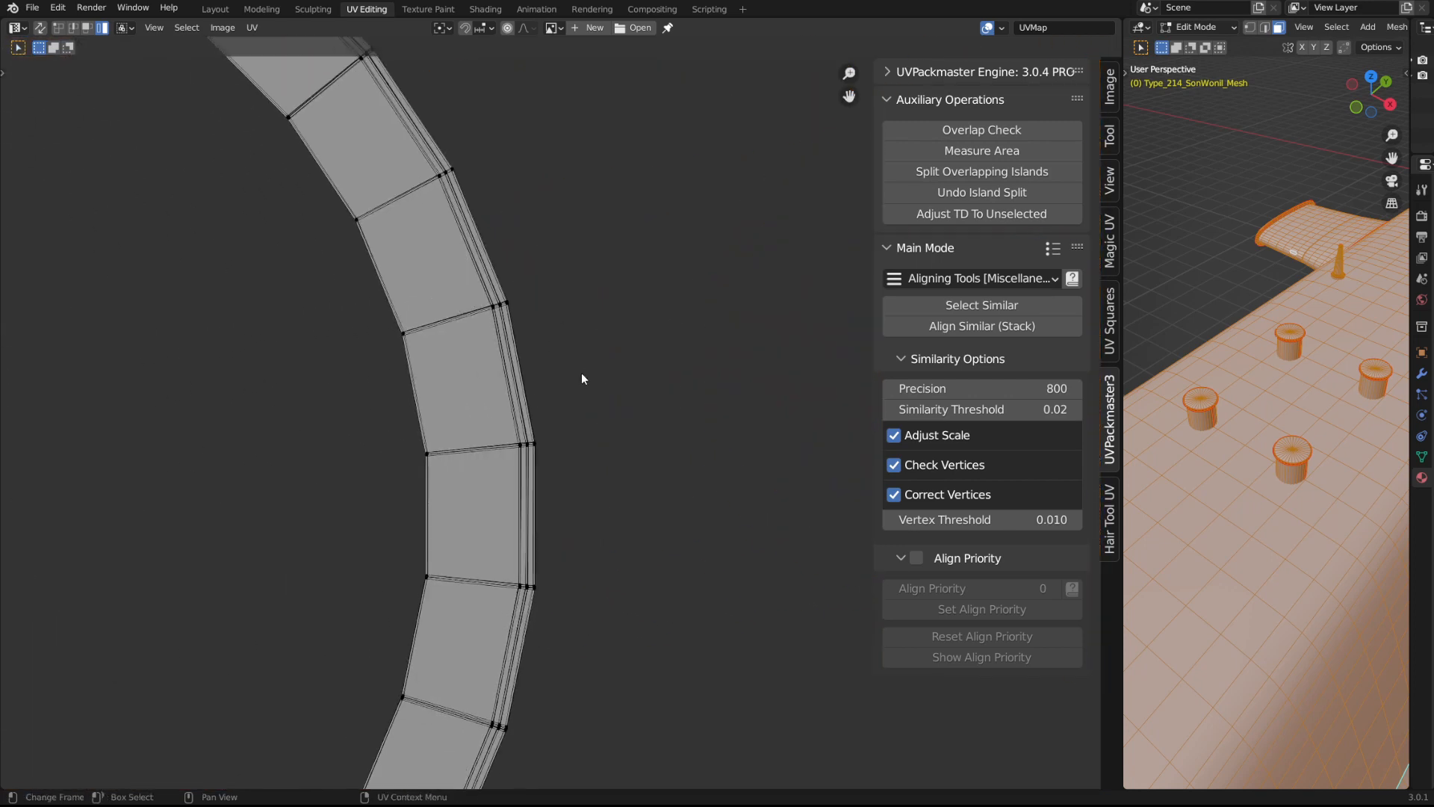
scroll(523, 448, "up", 8)
middle_click_drag(497, 405, 486, 263)
key("a")
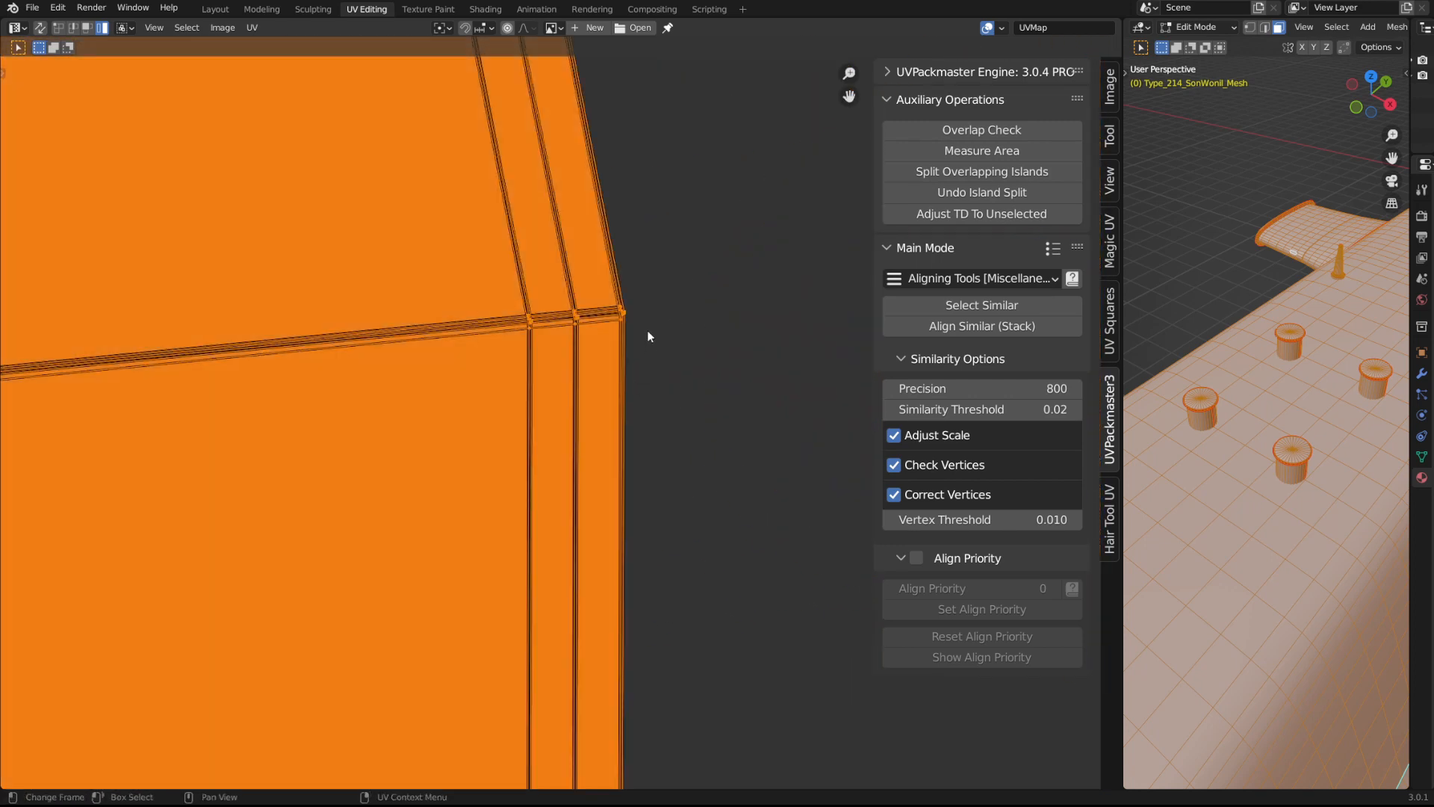
scroll(589, 384, "down", 6)
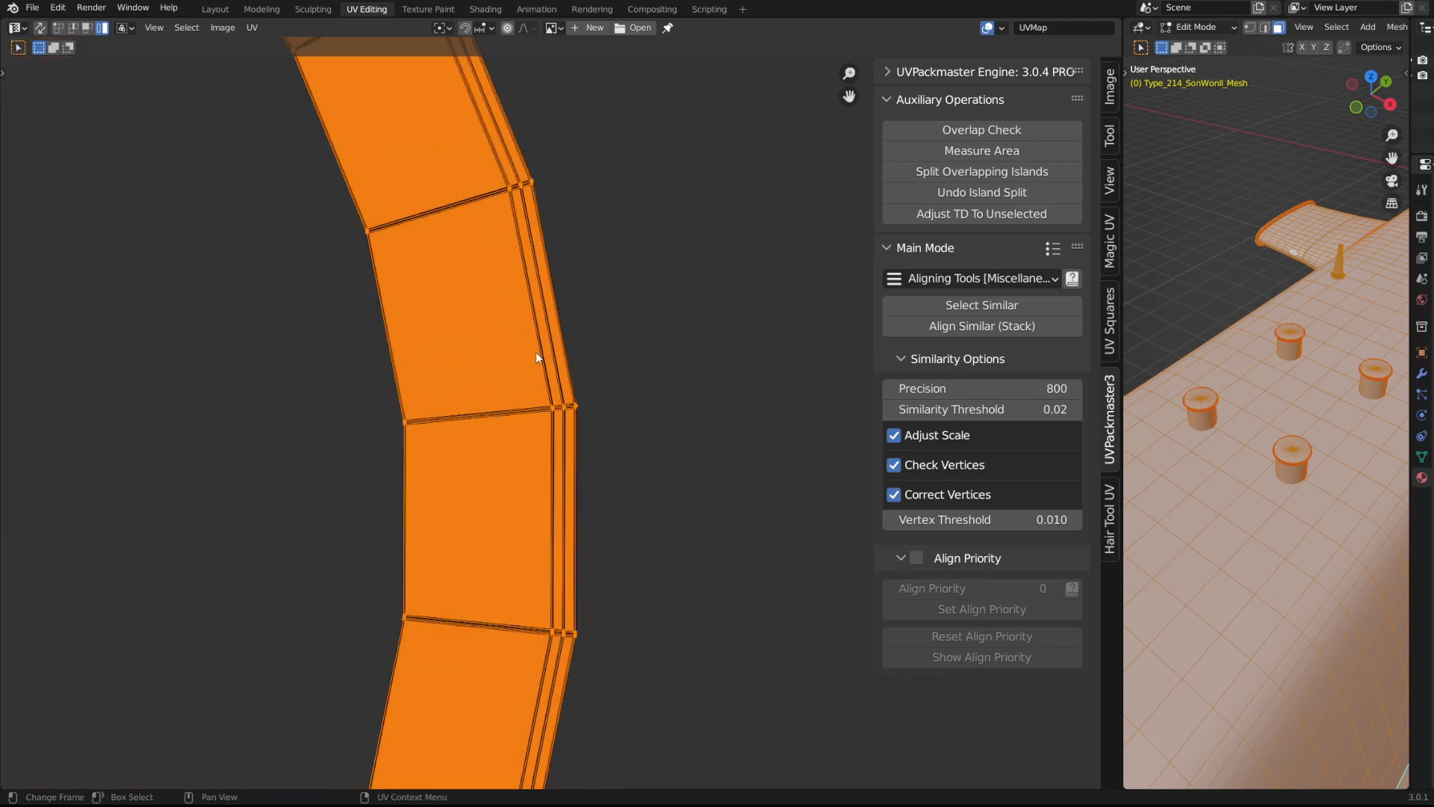
- Turn off Check Vertices and run Align Similar (Stack) on the ring islands for comparison
scroll(535, 357, "up", 3)
left_click(894, 464)
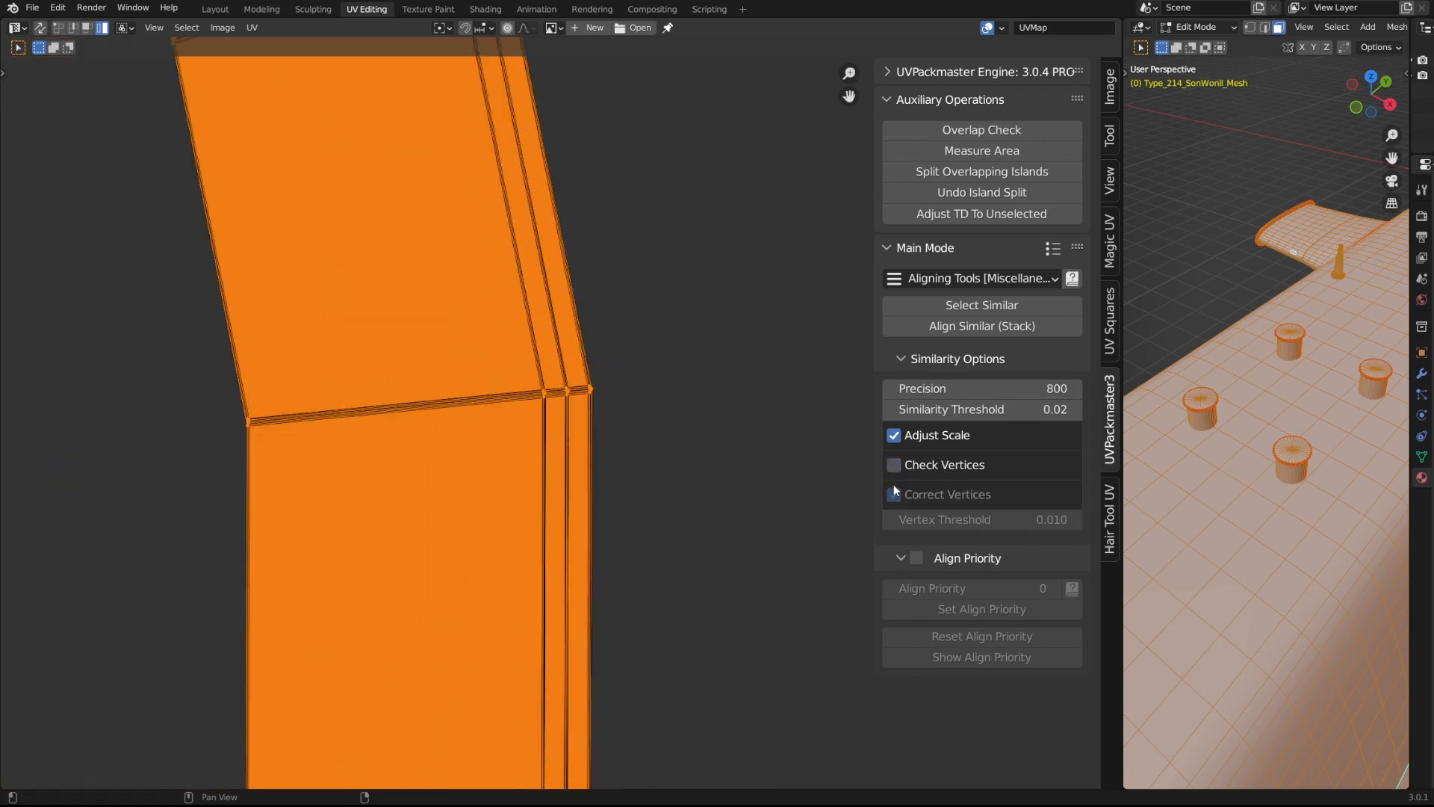
left_click(980, 324)
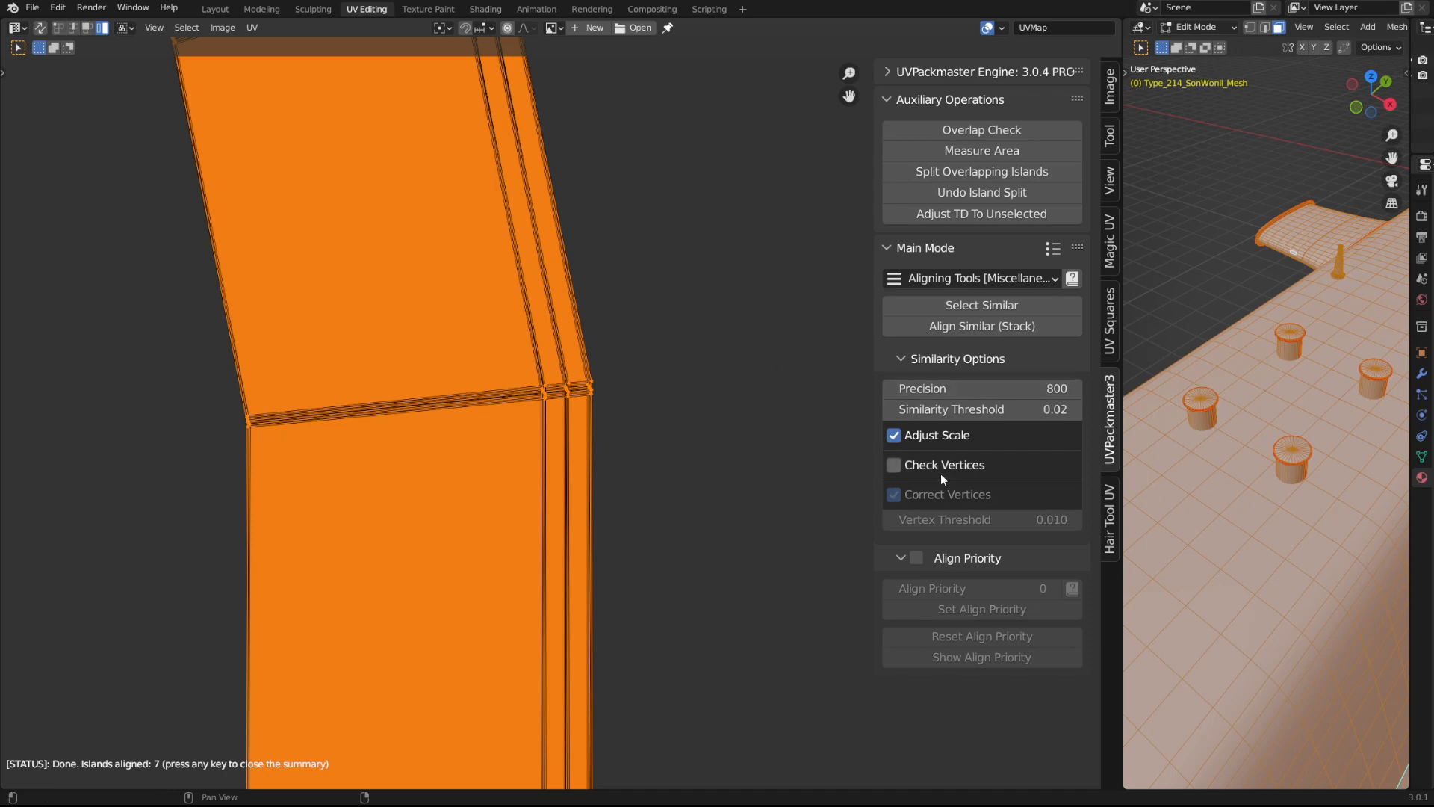
- Turn Check Vertices back on with Correct Vertices active and realign the stacked ring islands
left_click(894, 464)
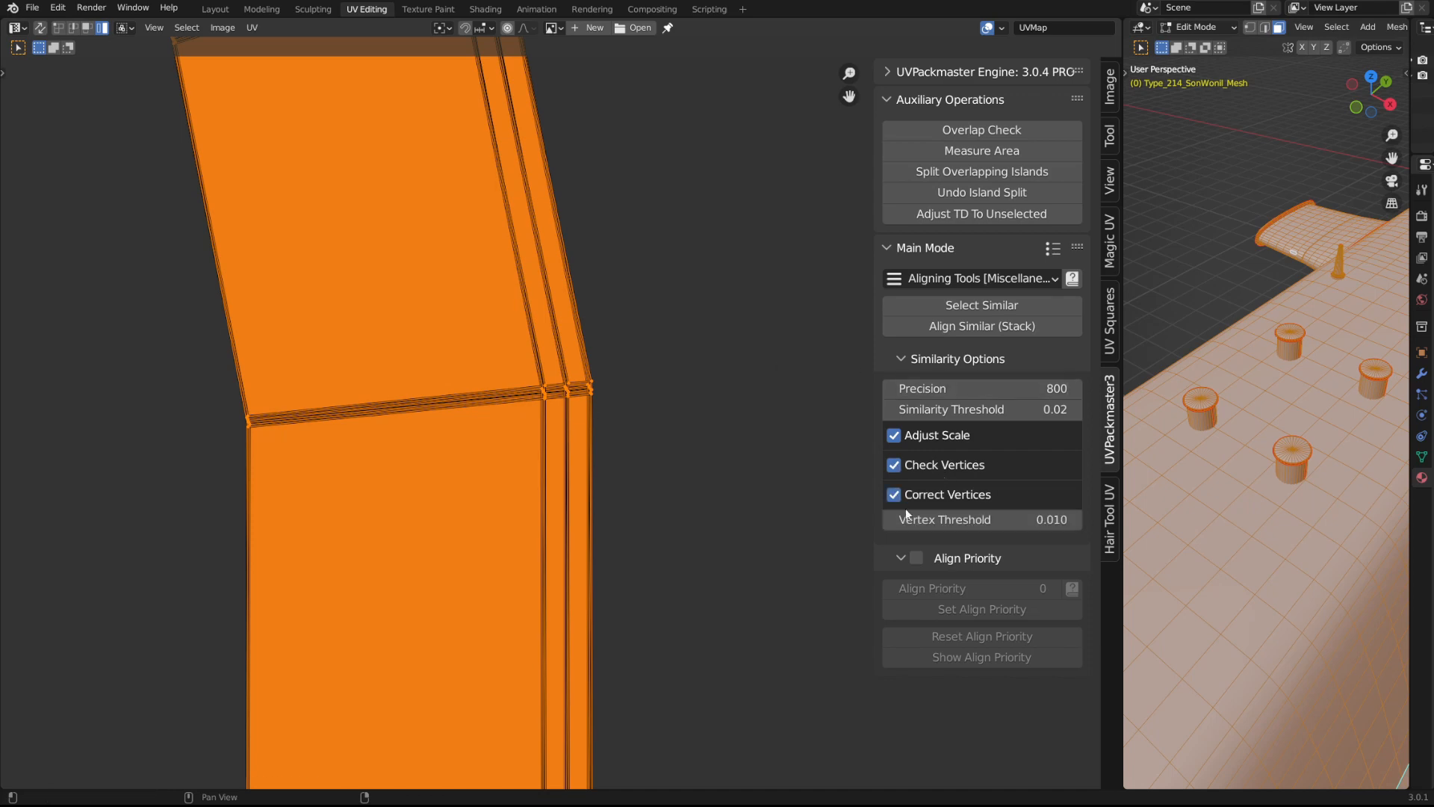
left_click(981, 326)
scroll(538, 325, "up", 5)
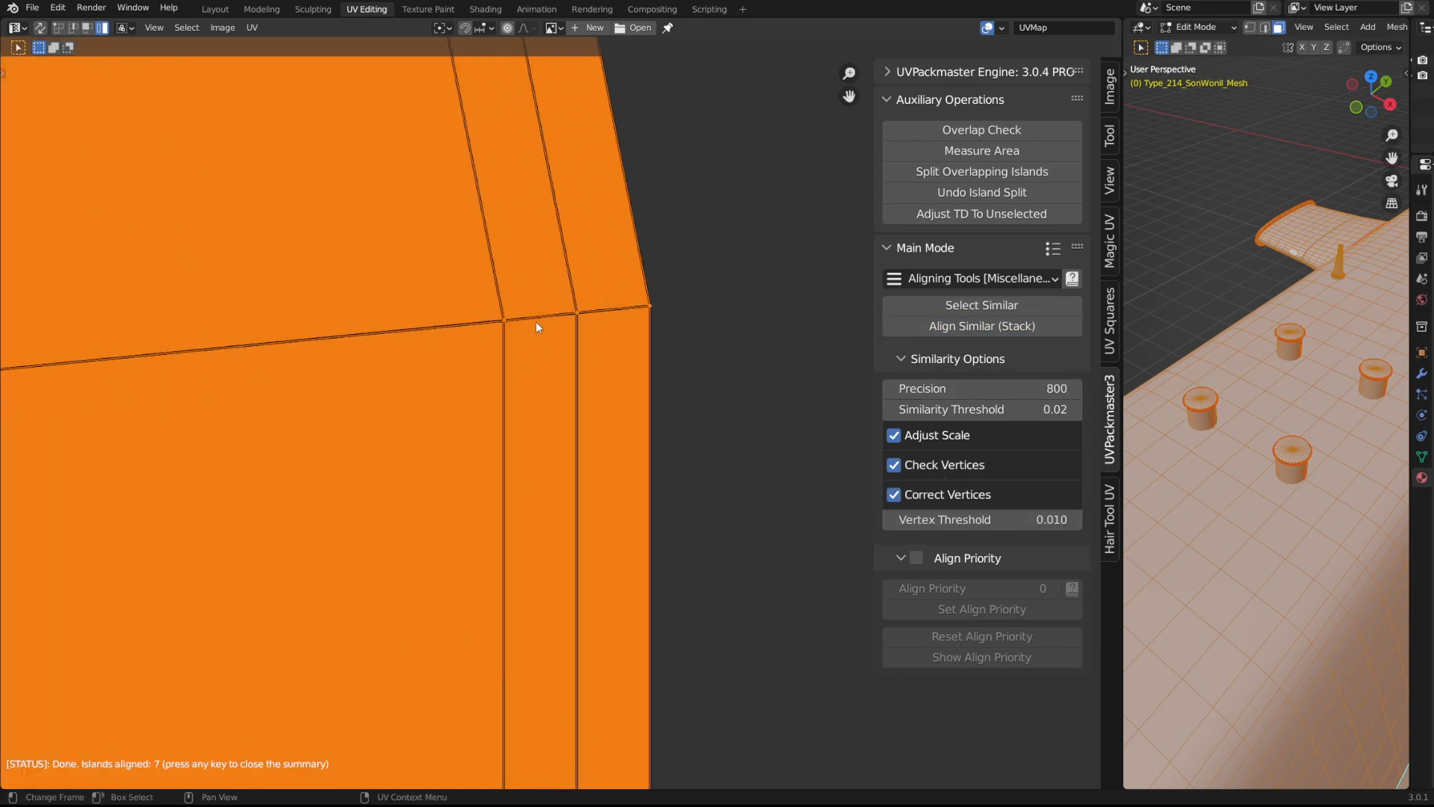
scroll(629, 288, "down", 5)
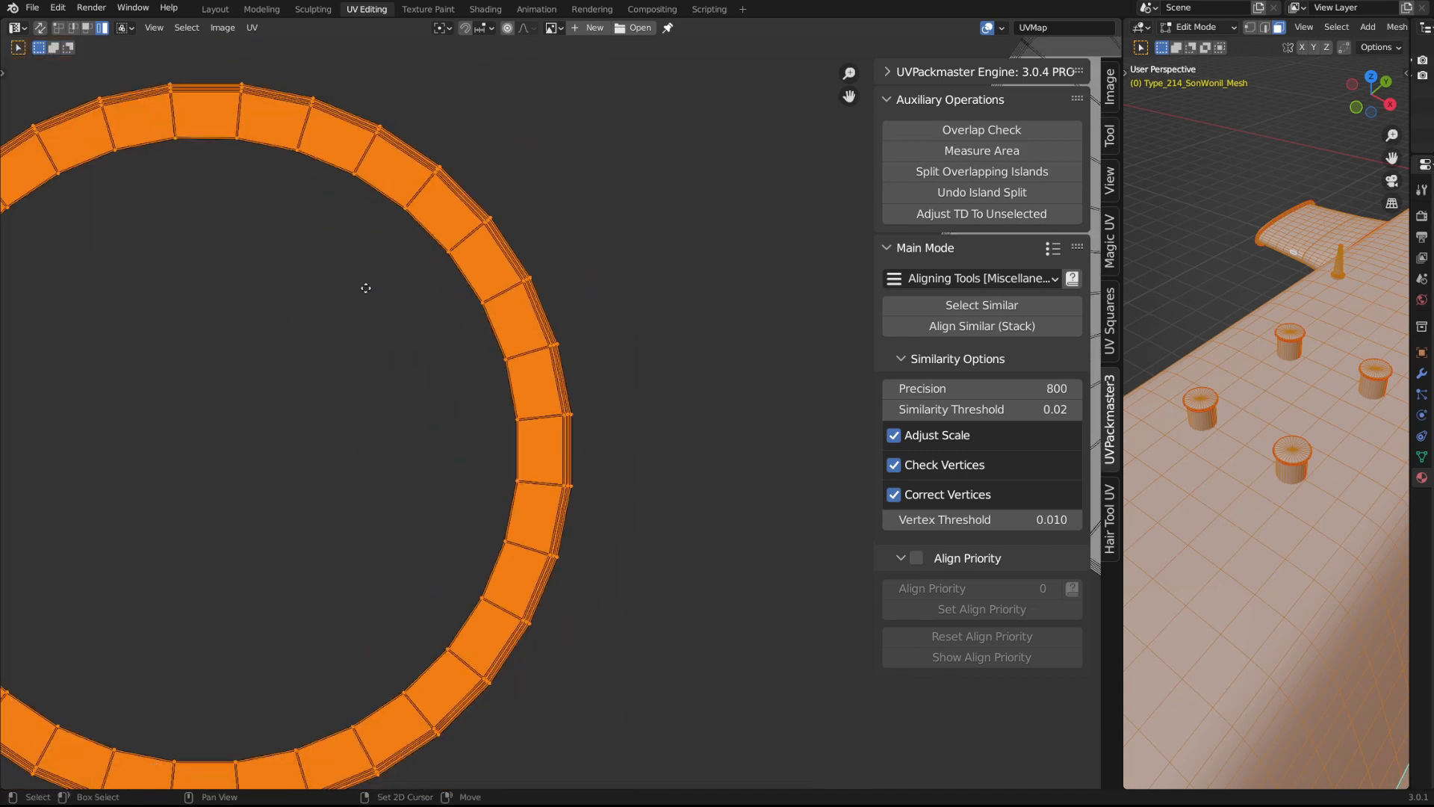
- Move the stacked ring islands close beside the stacked disc islands
scroll(445, 240, "up", 1)
scroll(468, 306, "down", 1)
key("g")
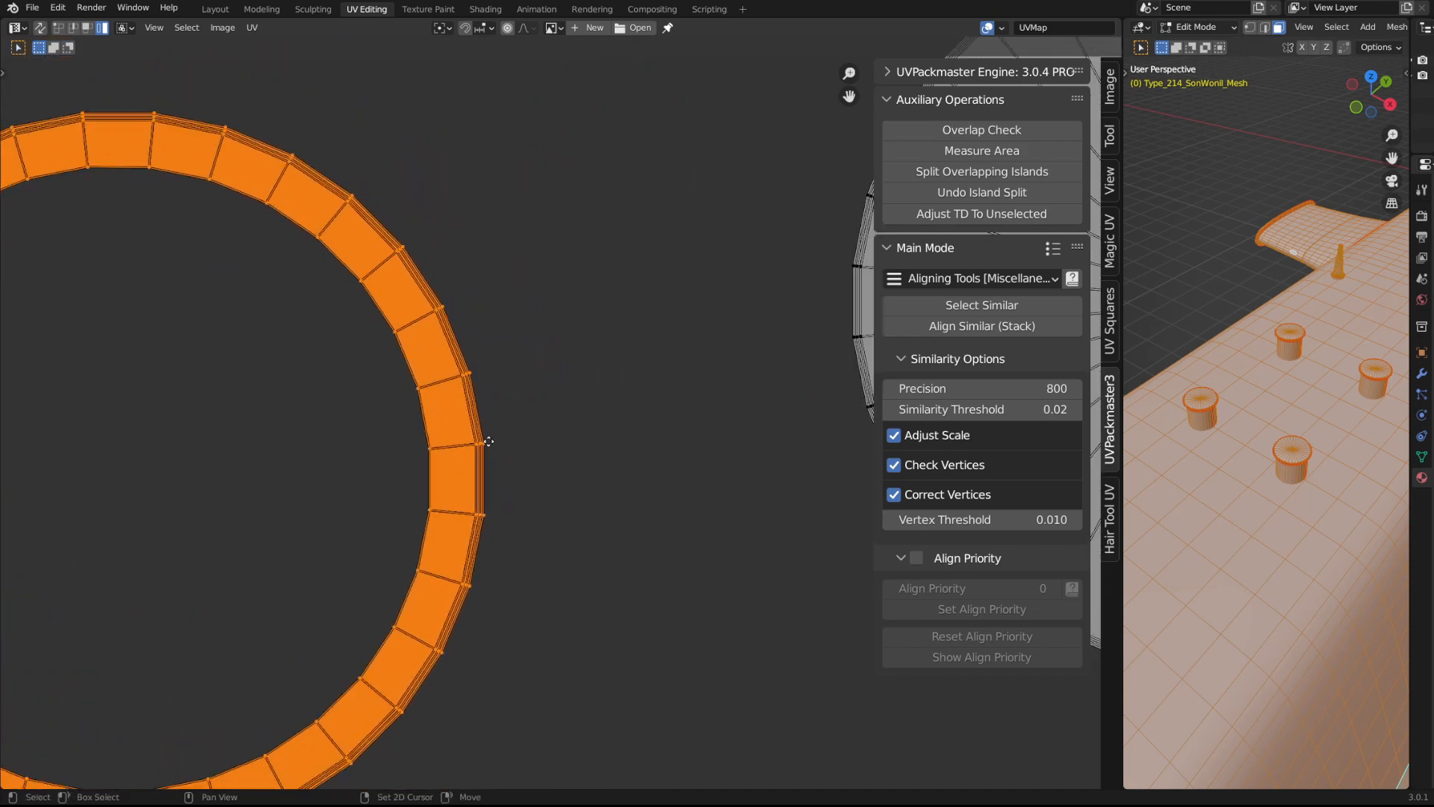
left_click(419, 266)
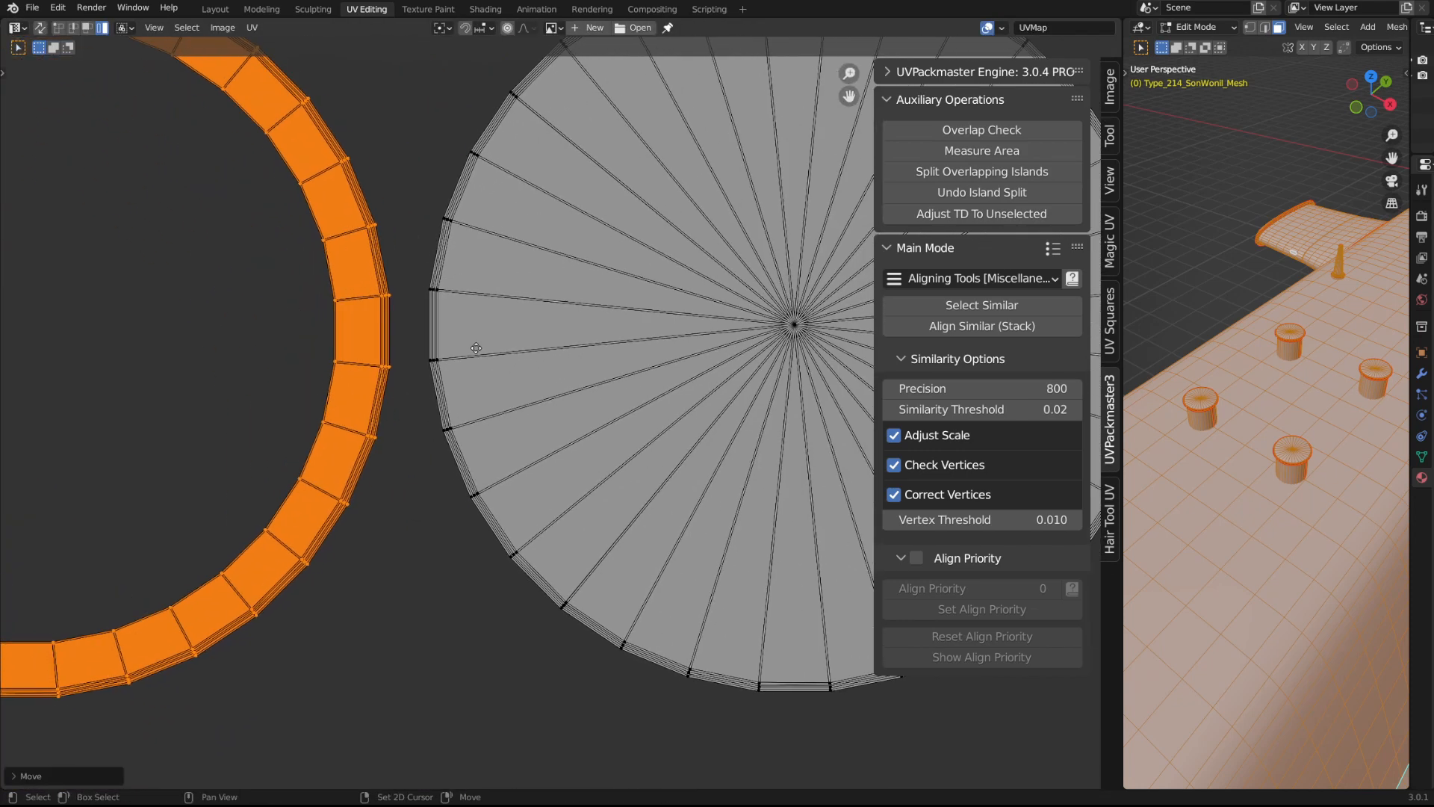
middle_click_drag(738, 433, 609, 317)
middle_click_drag(732, 366, 521, 446)
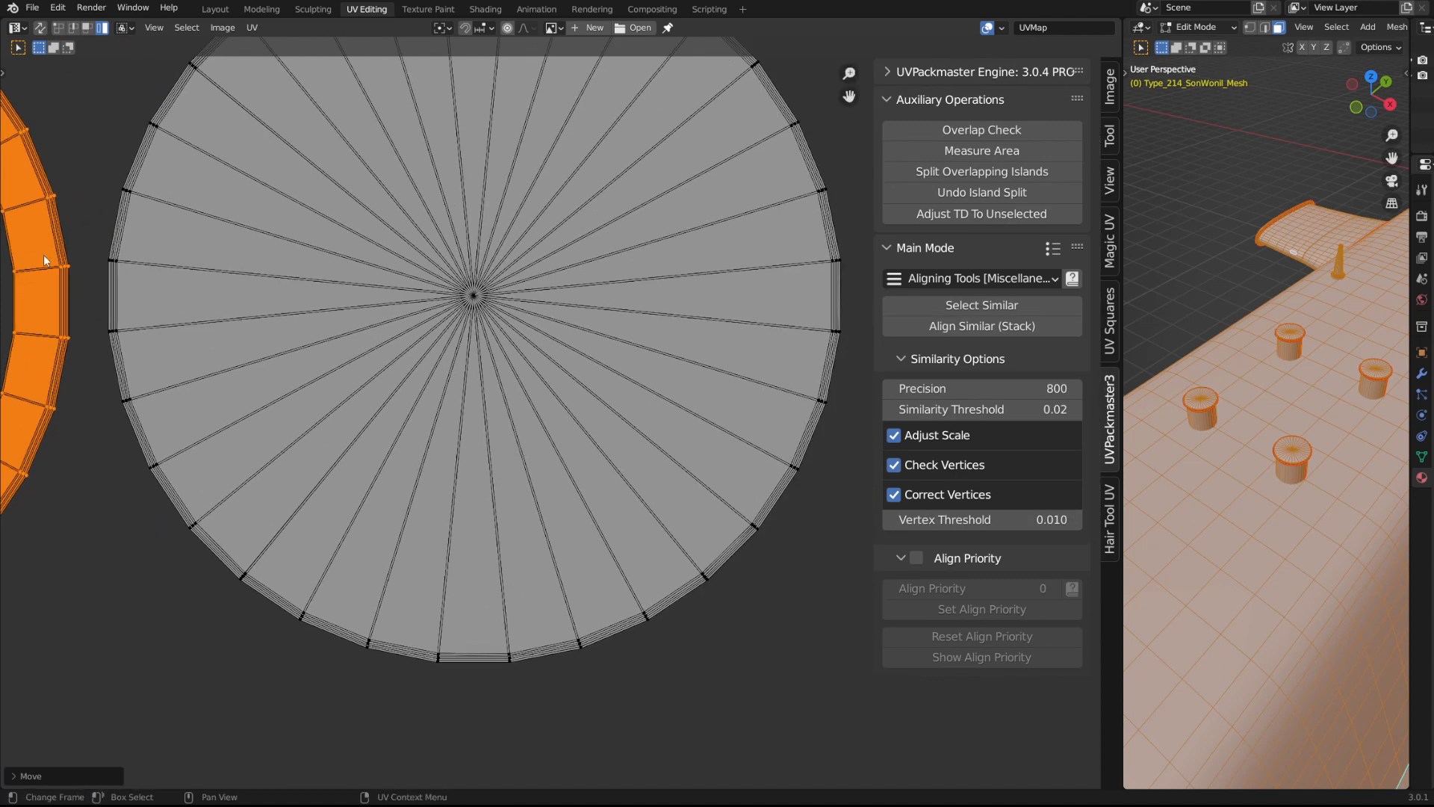
middle_click_drag(556, 340, 569, 375)
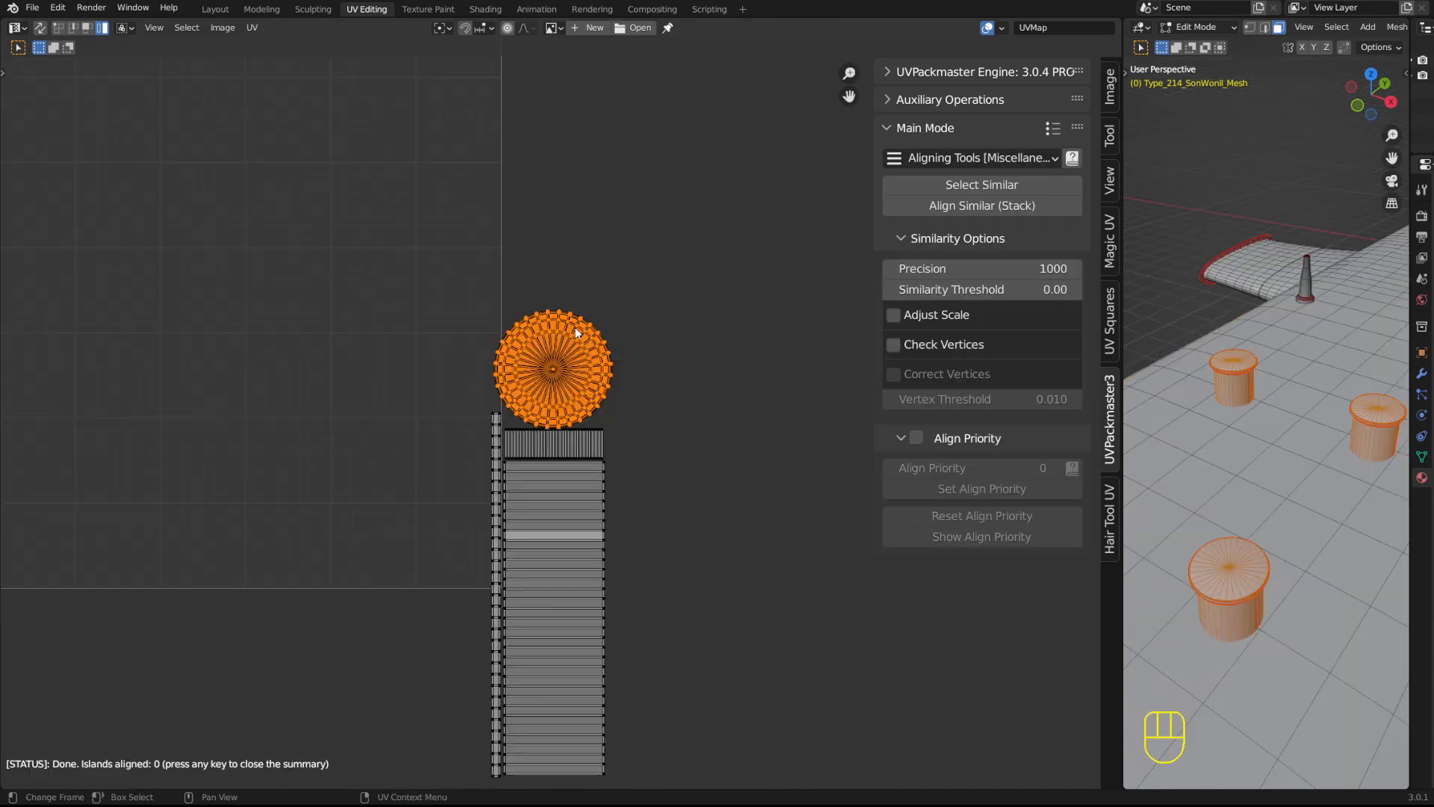
- Switch the main mode to Single Tile [Packing] and select the whole mesh so all its UV islands are shown
scroll(652, 280, "down", 3)
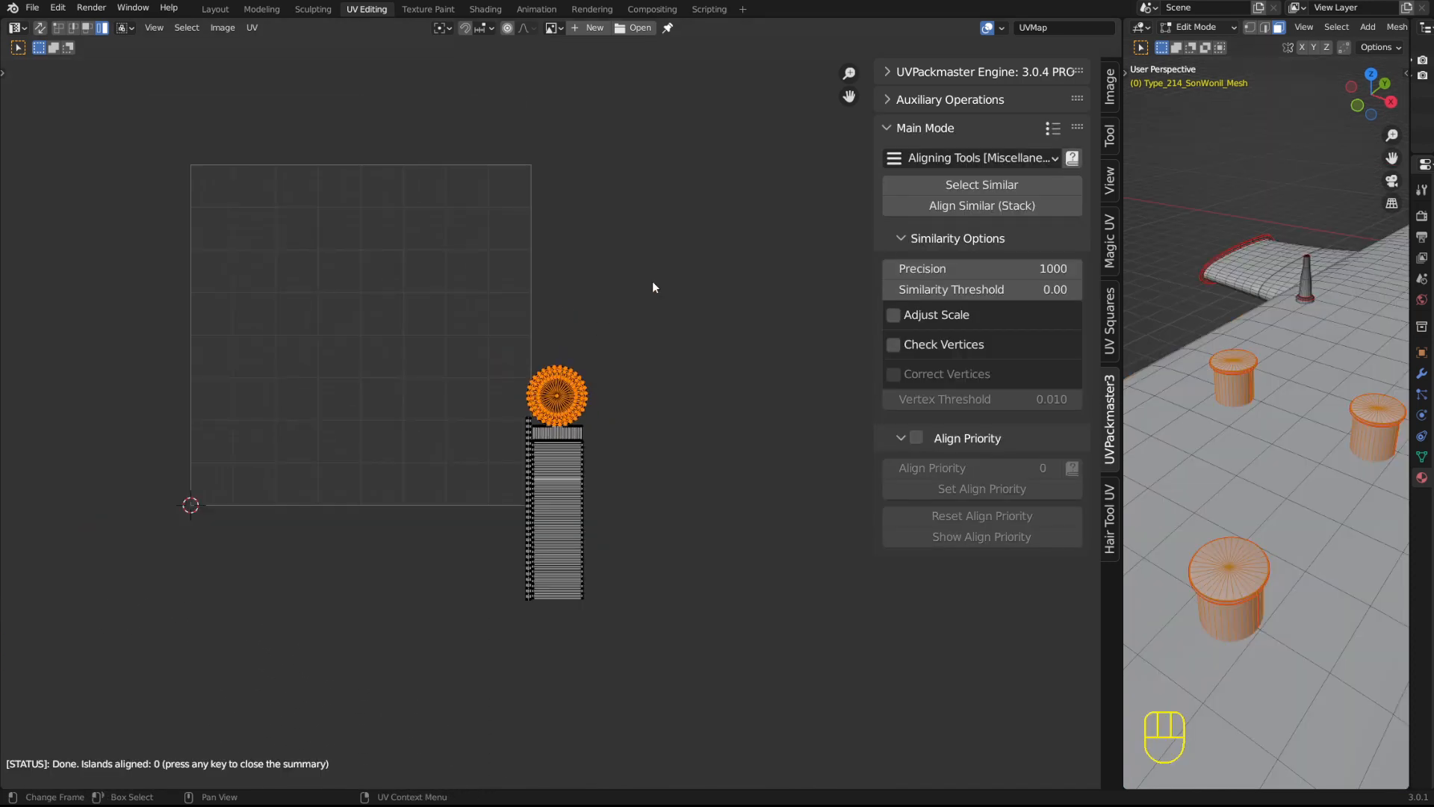
left_click(988, 157)
left_click(938, 208)
scroll(451, 352, "up", 2)
key("a")
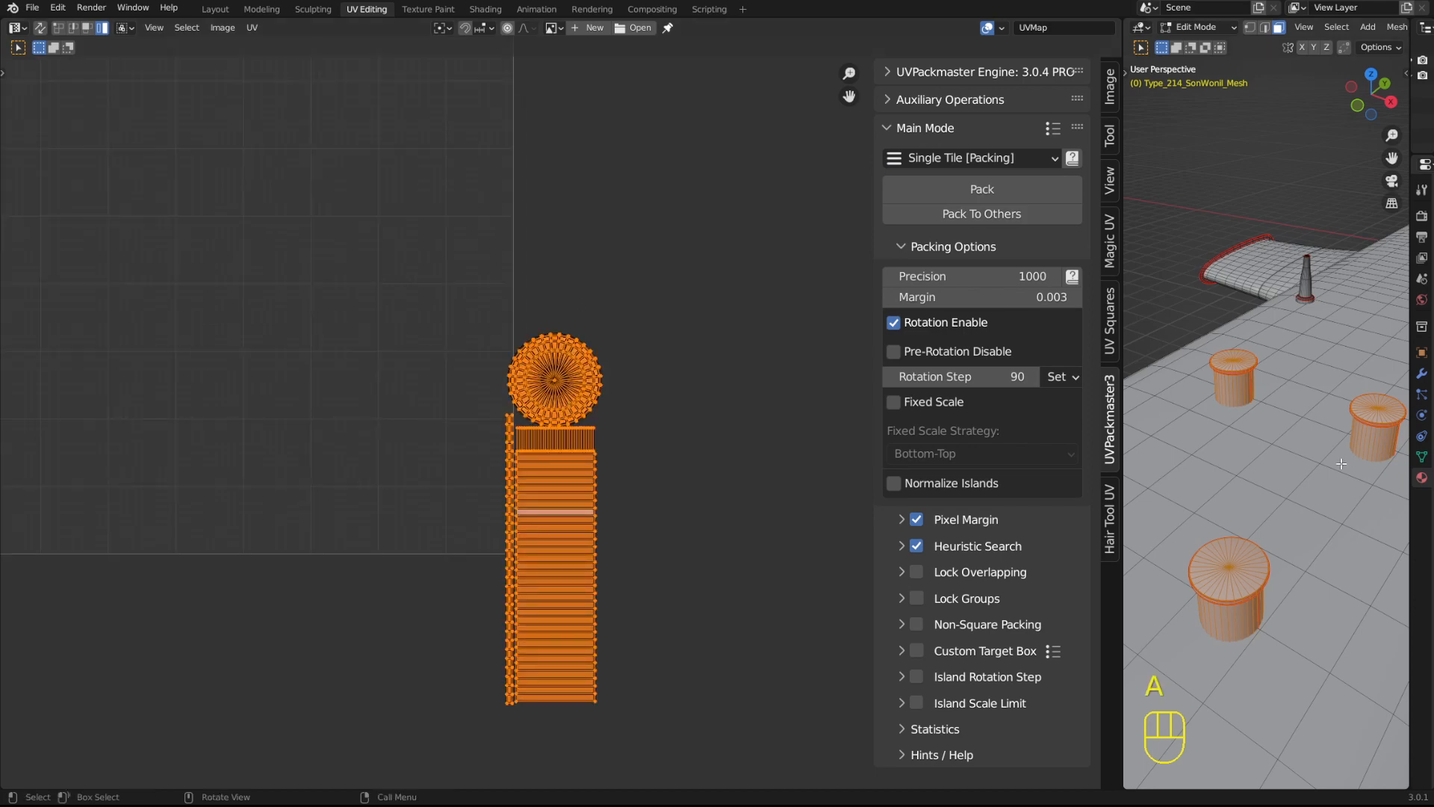
key("a")
middle_click_drag(665, 432, 692, 366)
left_click(692, 366)
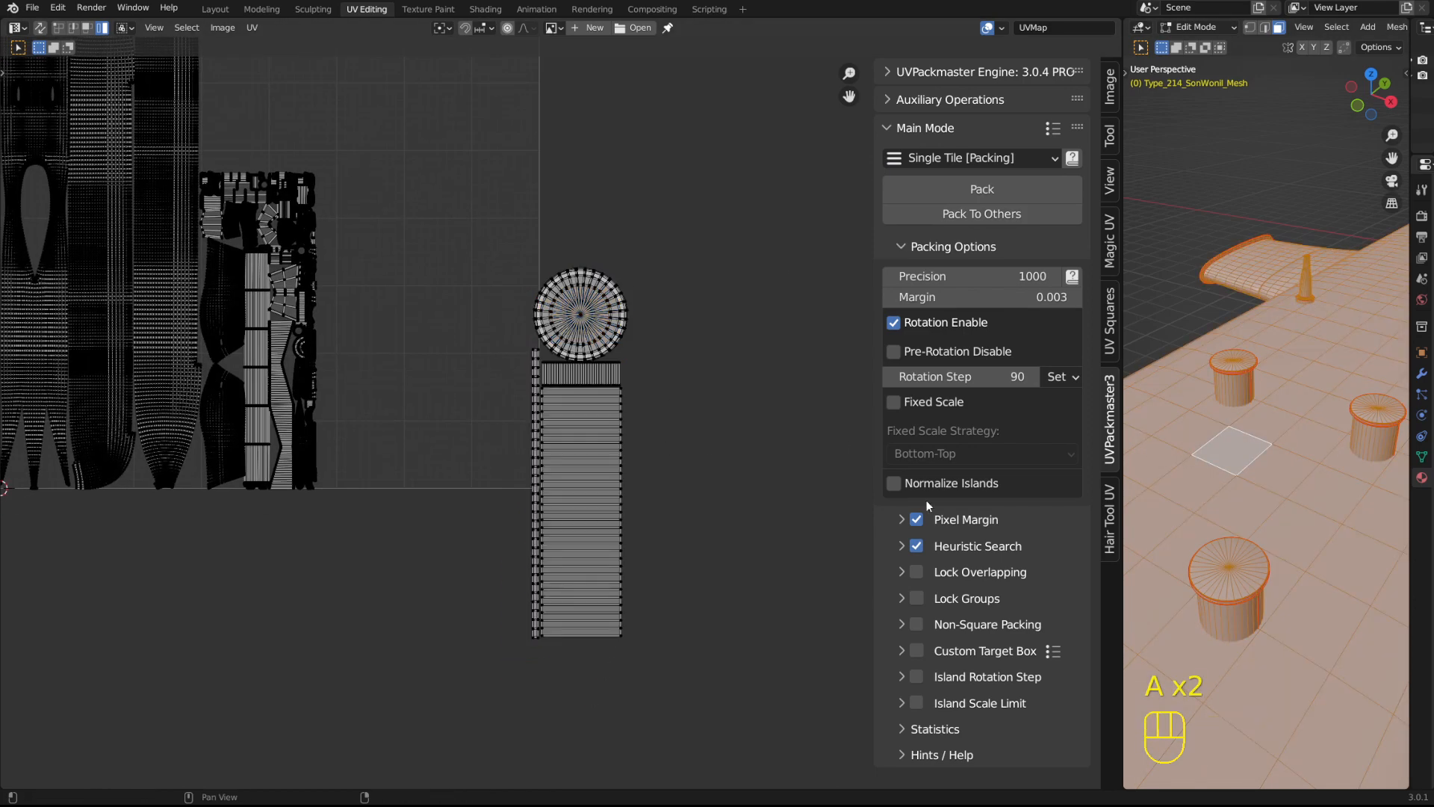
- Save the file and select all UV islands
middle_click_drag(433, 237, 601, 353, "shift")
key("ctrl+s")
key("a")
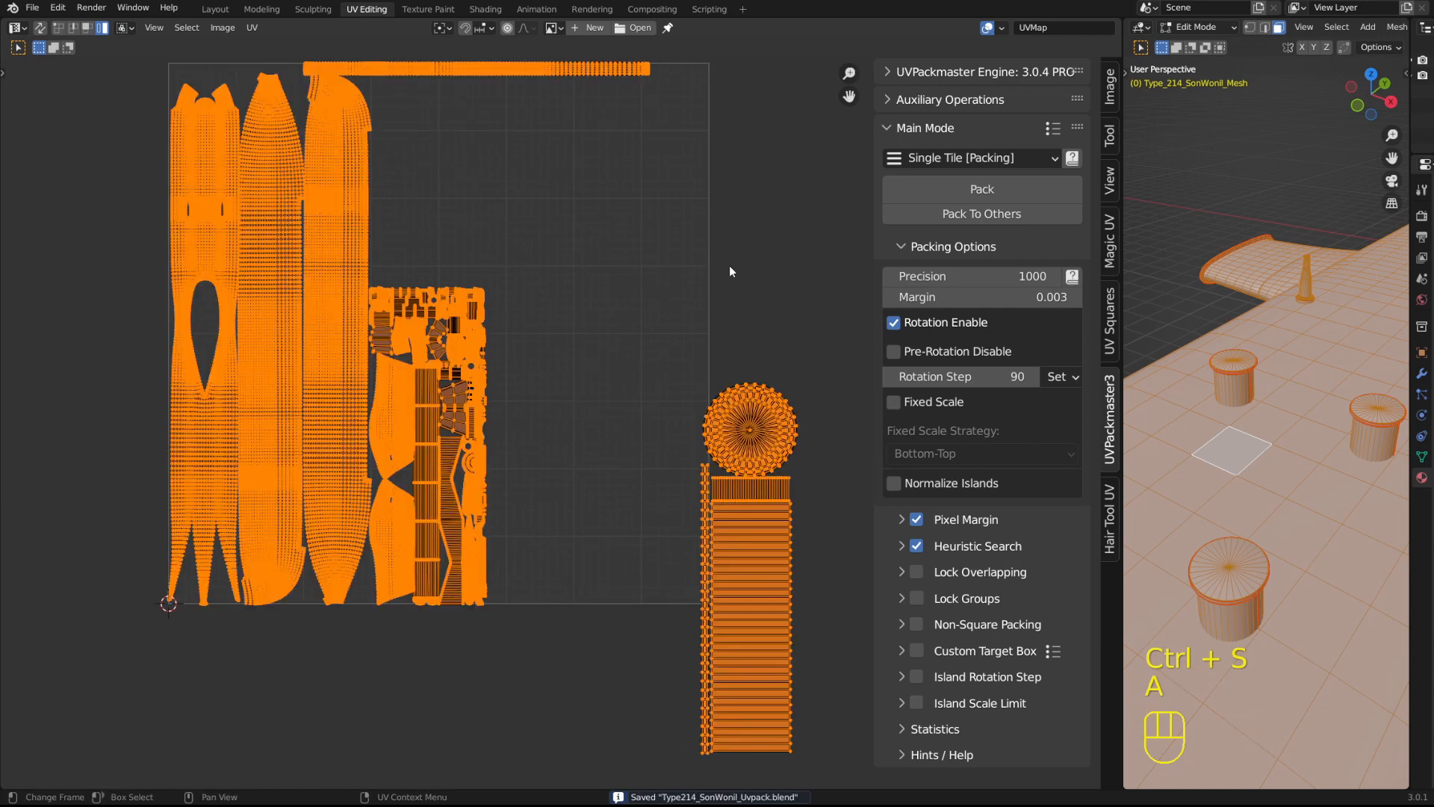
- Try packing all UV islands into the single tile without Lock Overlapping and undo the packing
left_click(981, 189)
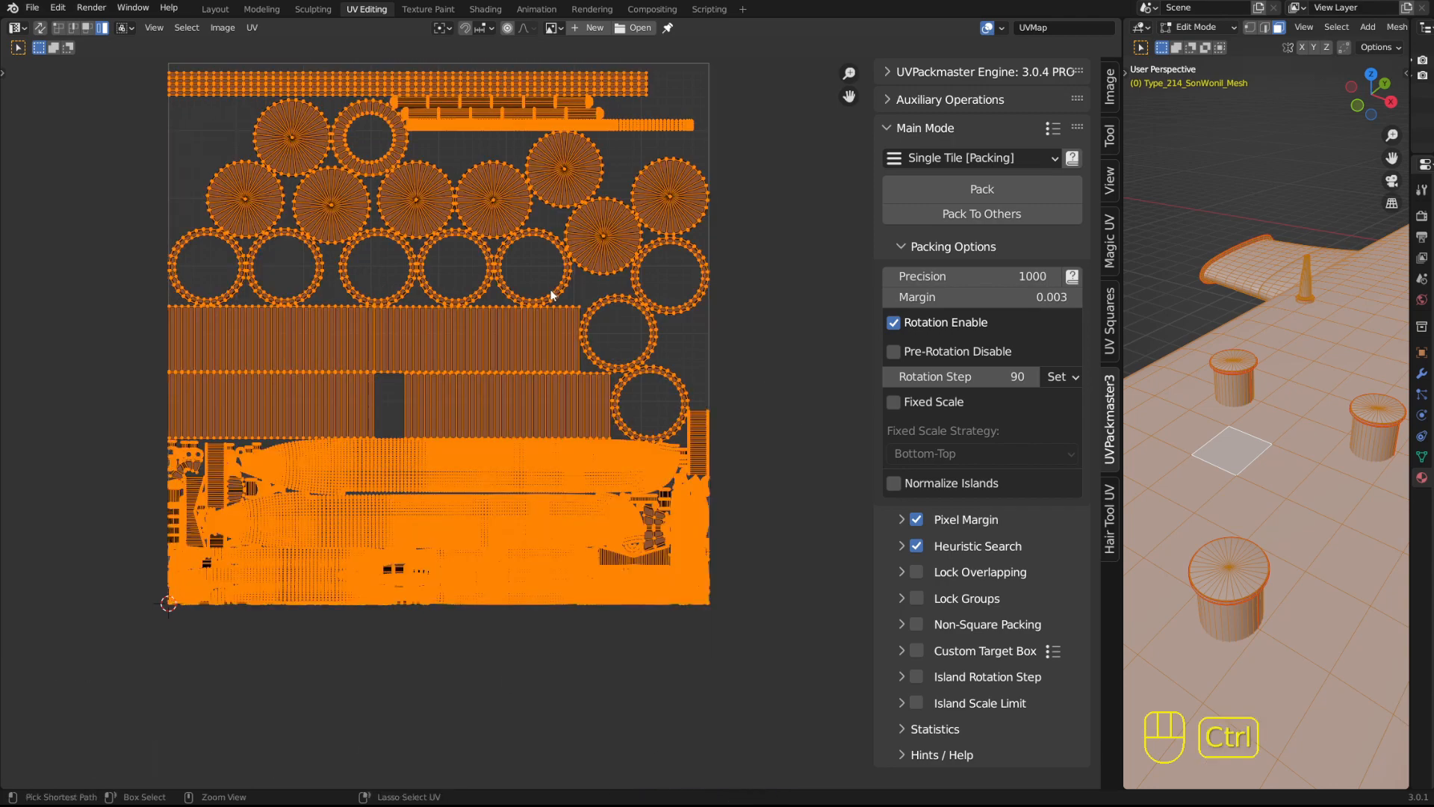
key("ctrl+z")
- Select the stacked disc, ring and strip islands at the tile's edge and turn on Lock Overlapping
left_click_drag(534, 230, 807, 676)
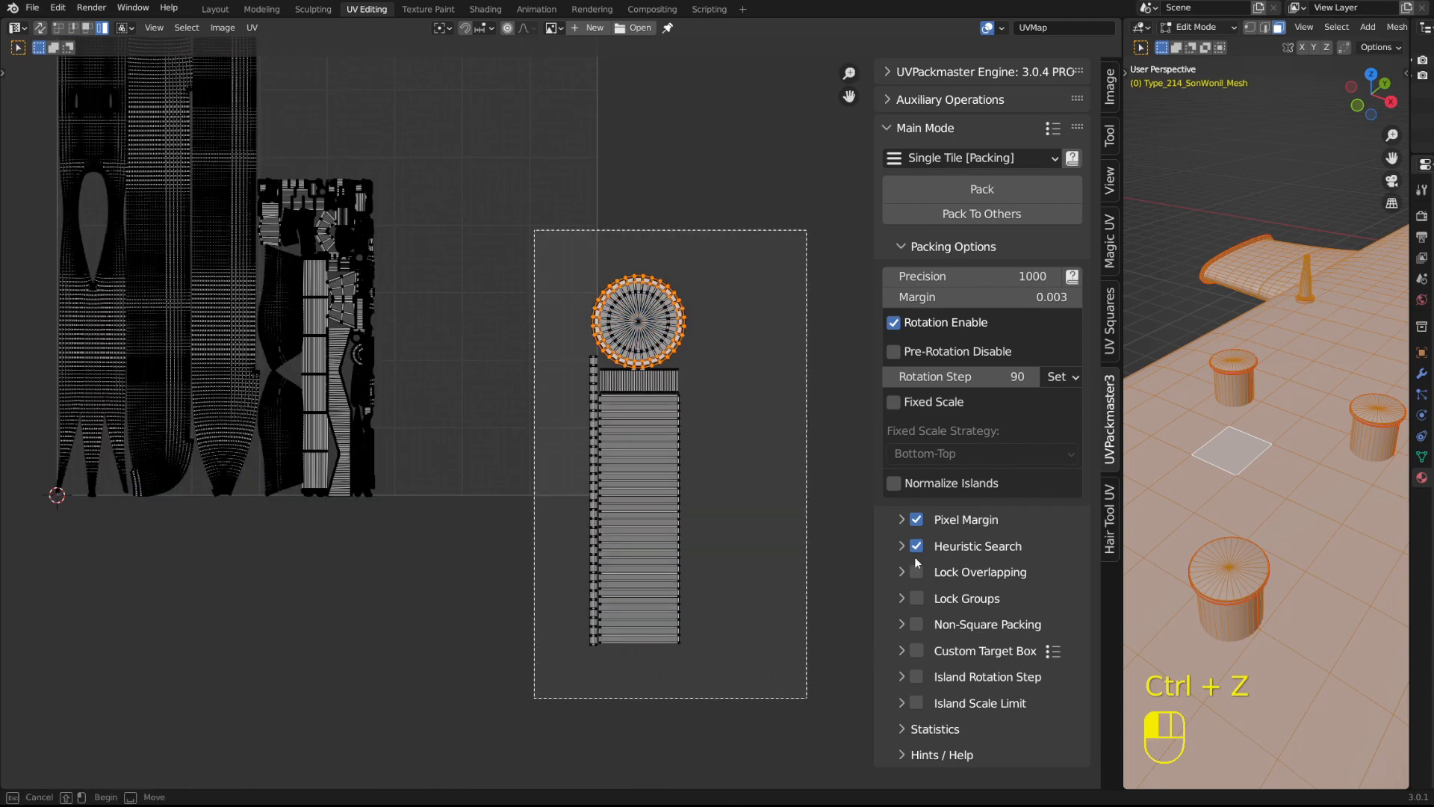
left_click(936, 577)
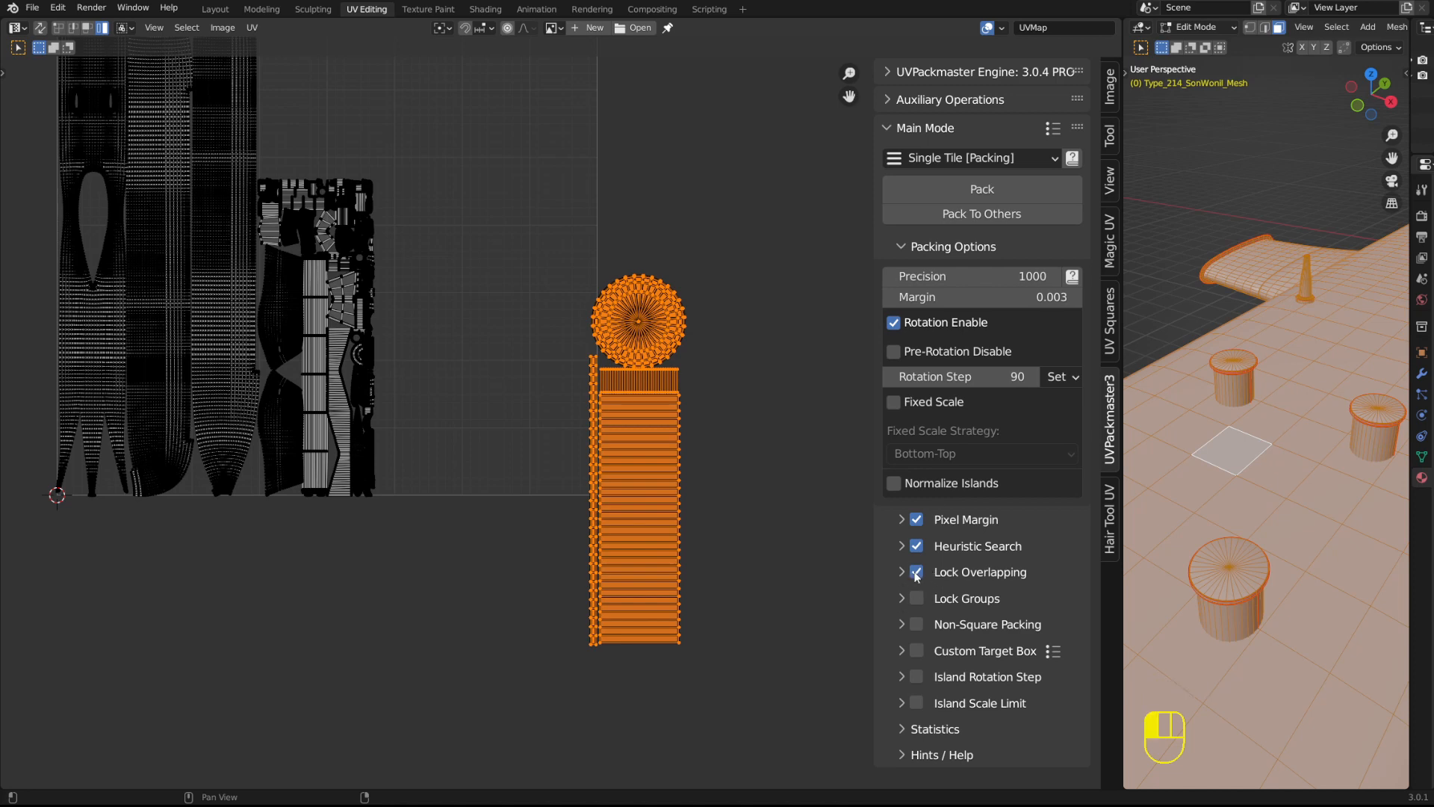
key("KP_Decimal")
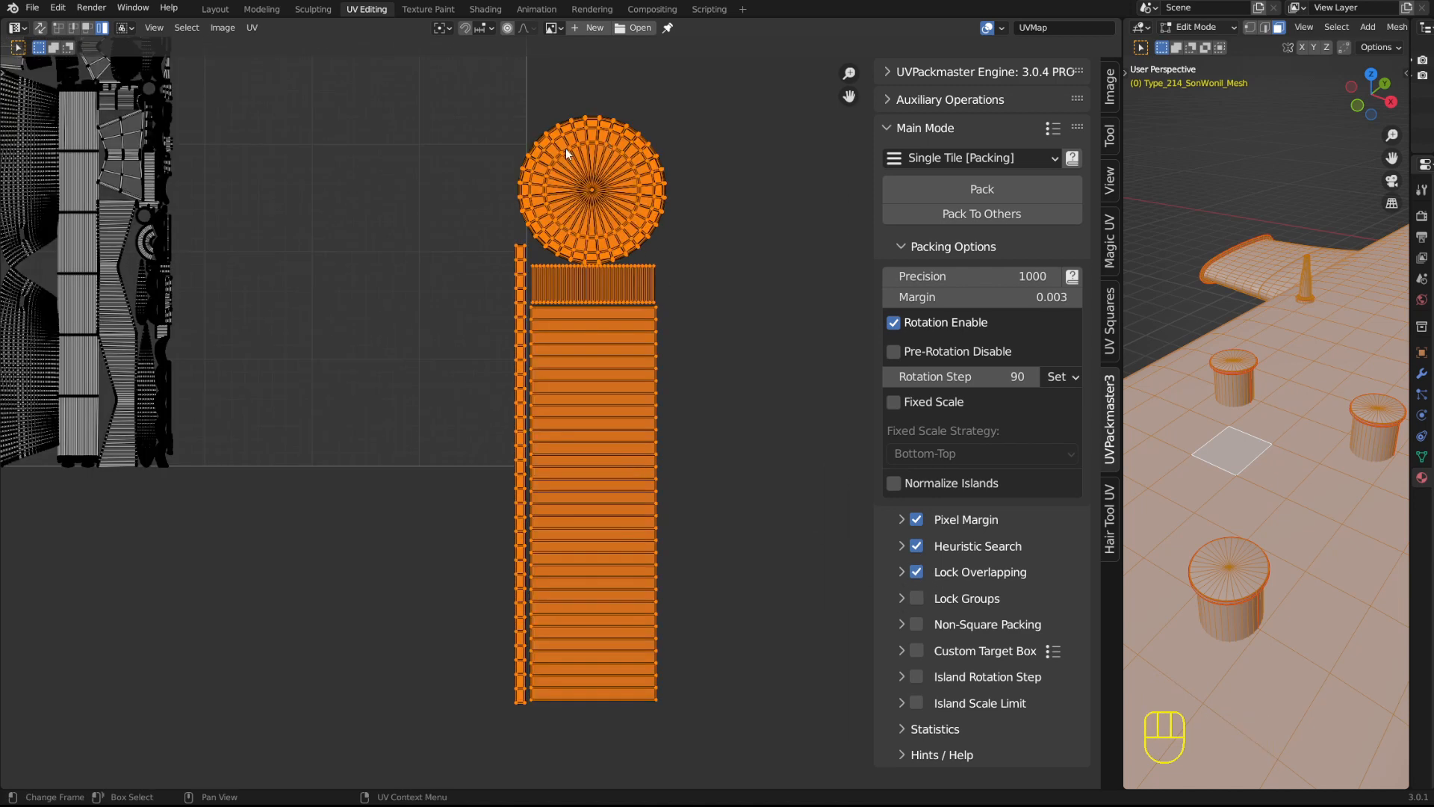
- Try packing all UV islands into the single tile with Lock Overlapping on and undo the packing
left_click(892, 188)
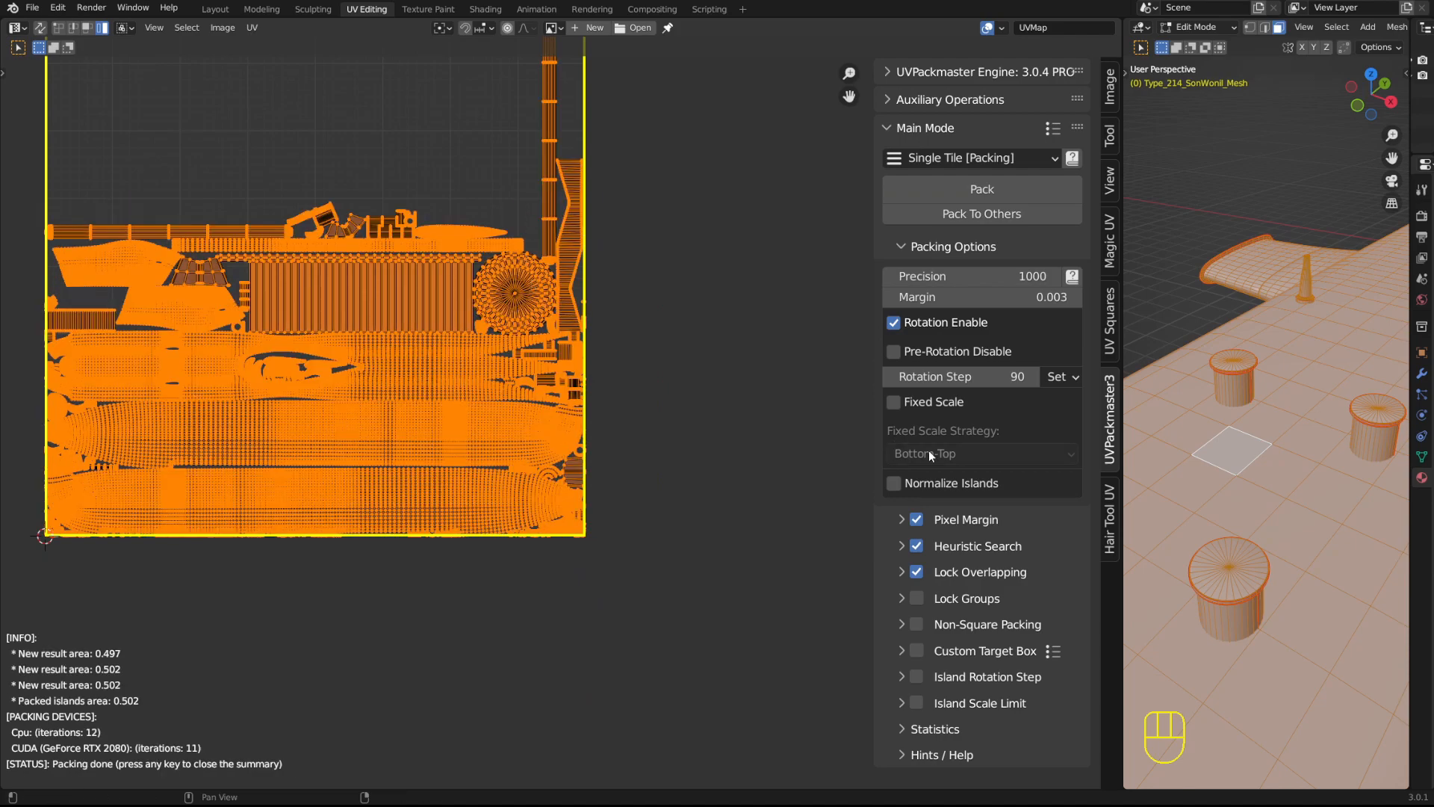
scroll(654, 523, "up", 8)
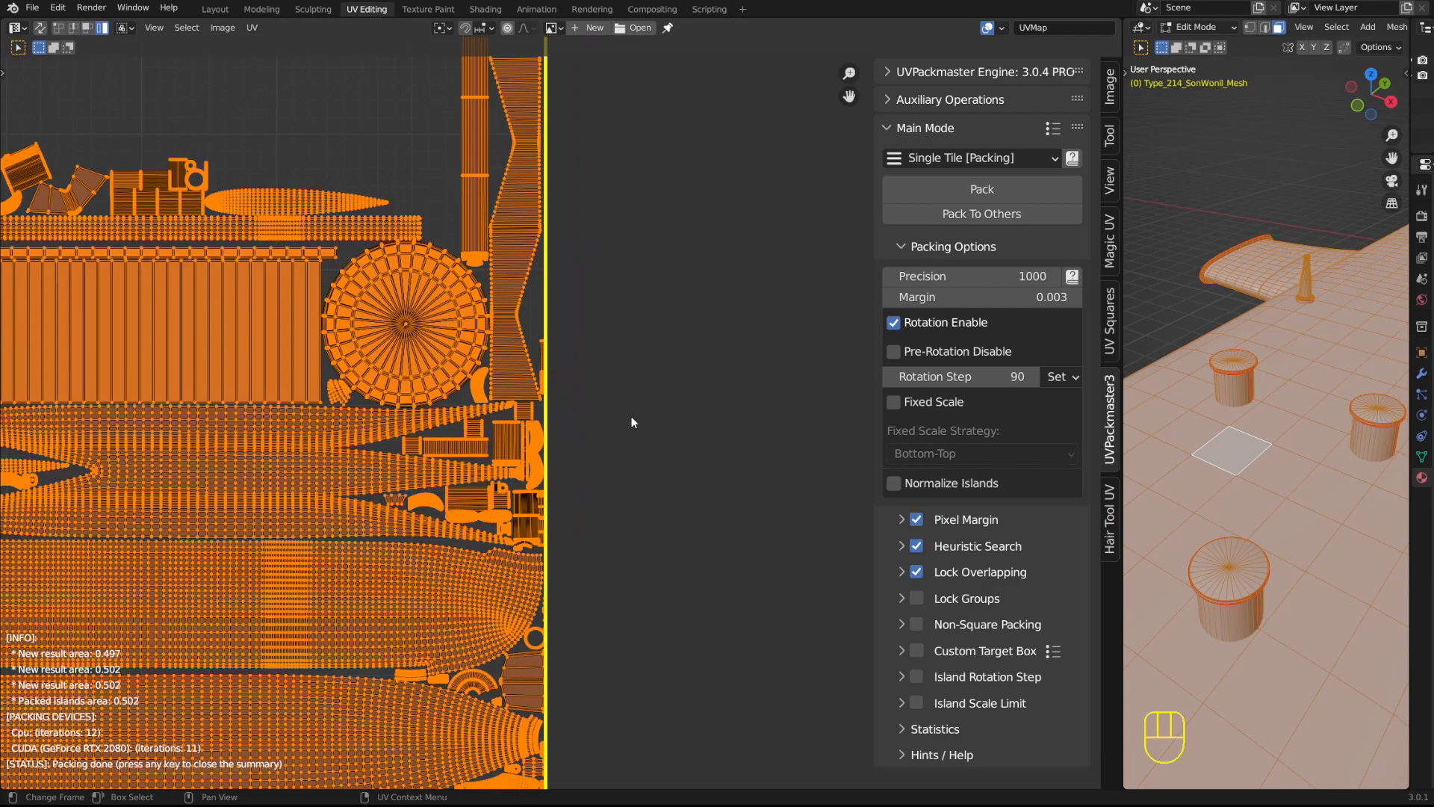
scroll(655, 517, "up", 2)
scroll(714, 396, "down", 10)
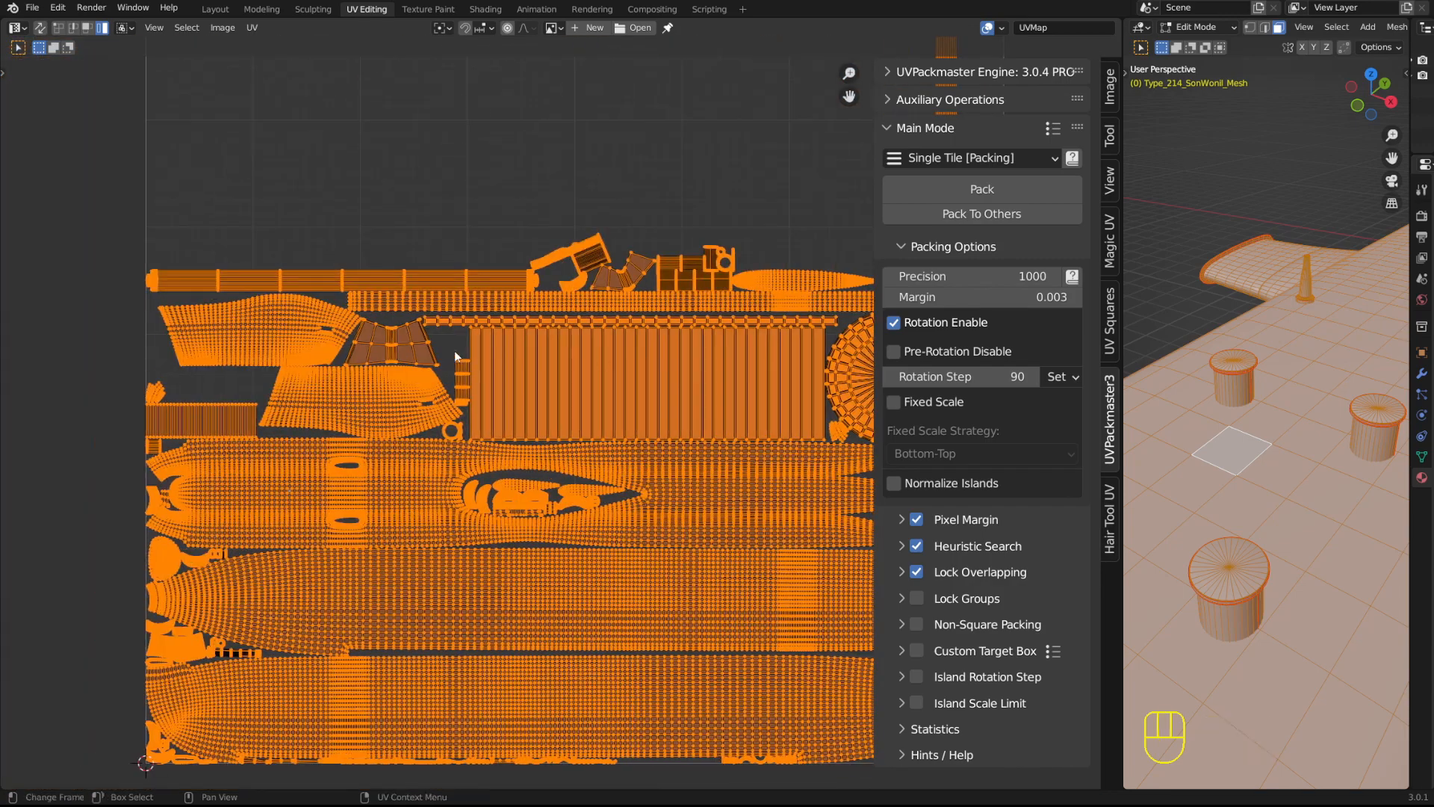
scroll(509, 290, "up", 5)
middle_click_drag(827, 180, 461, 358, "shift")
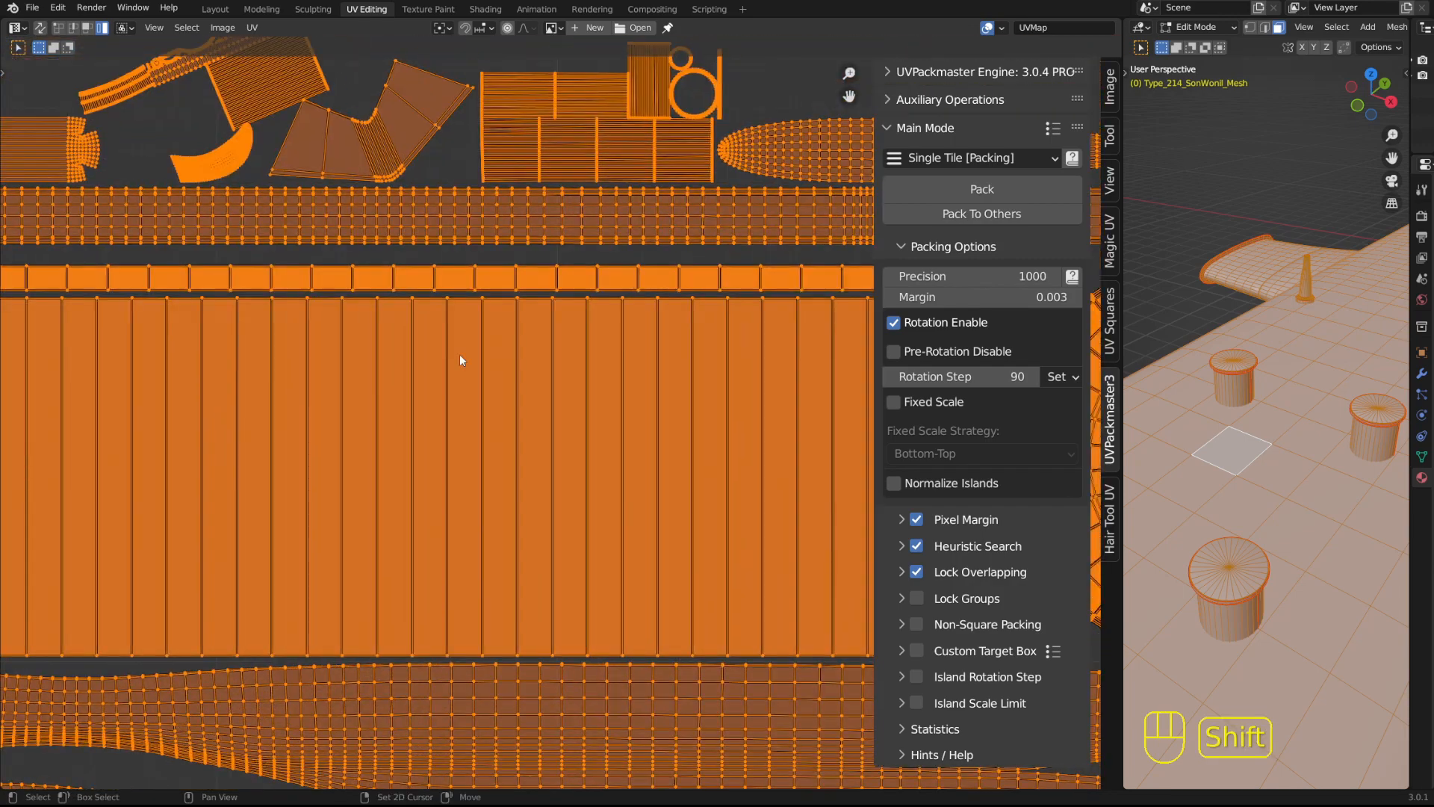
scroll(621, 294, "down", 6)
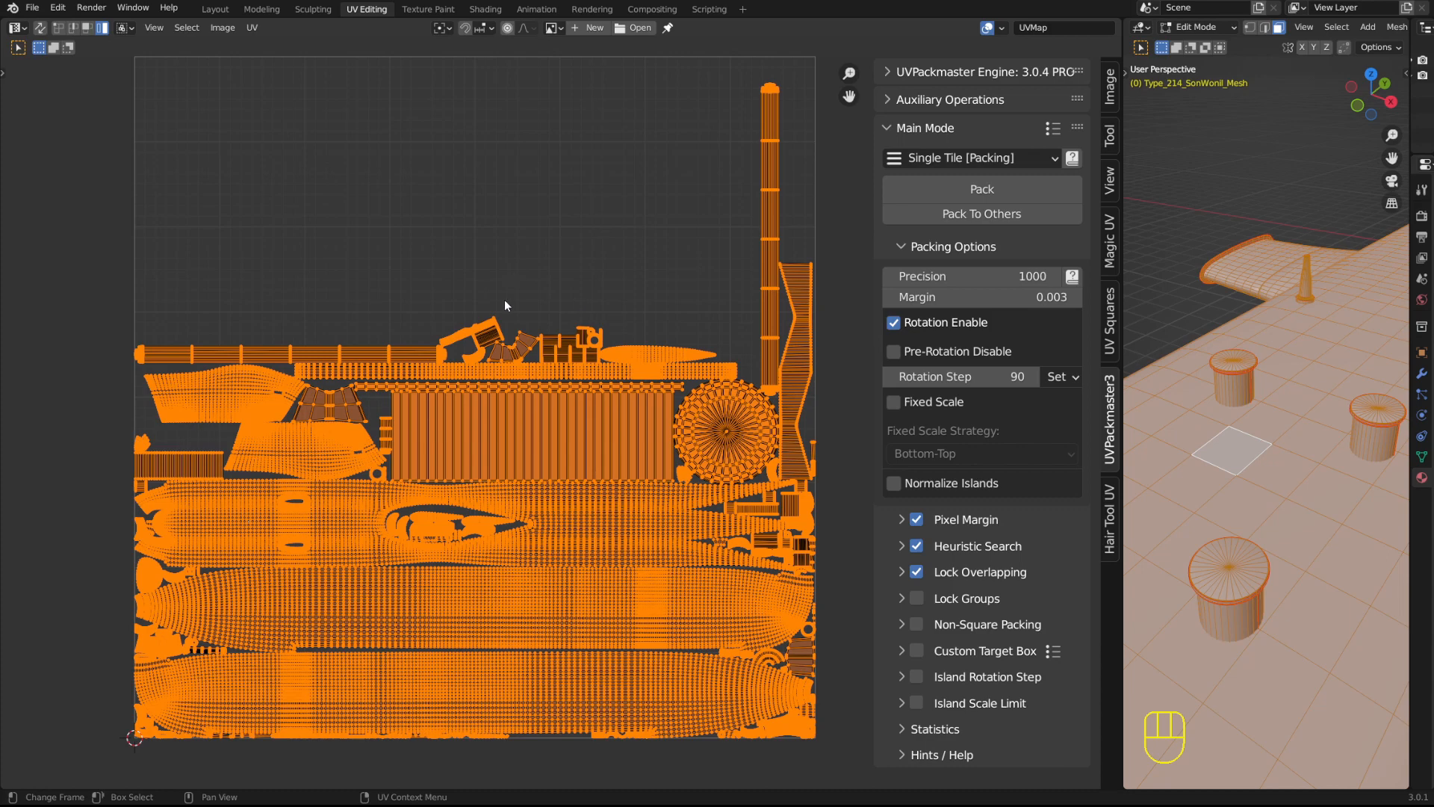
middle_click_drag(504, 303, 348, 203)
key("ctrl+z")
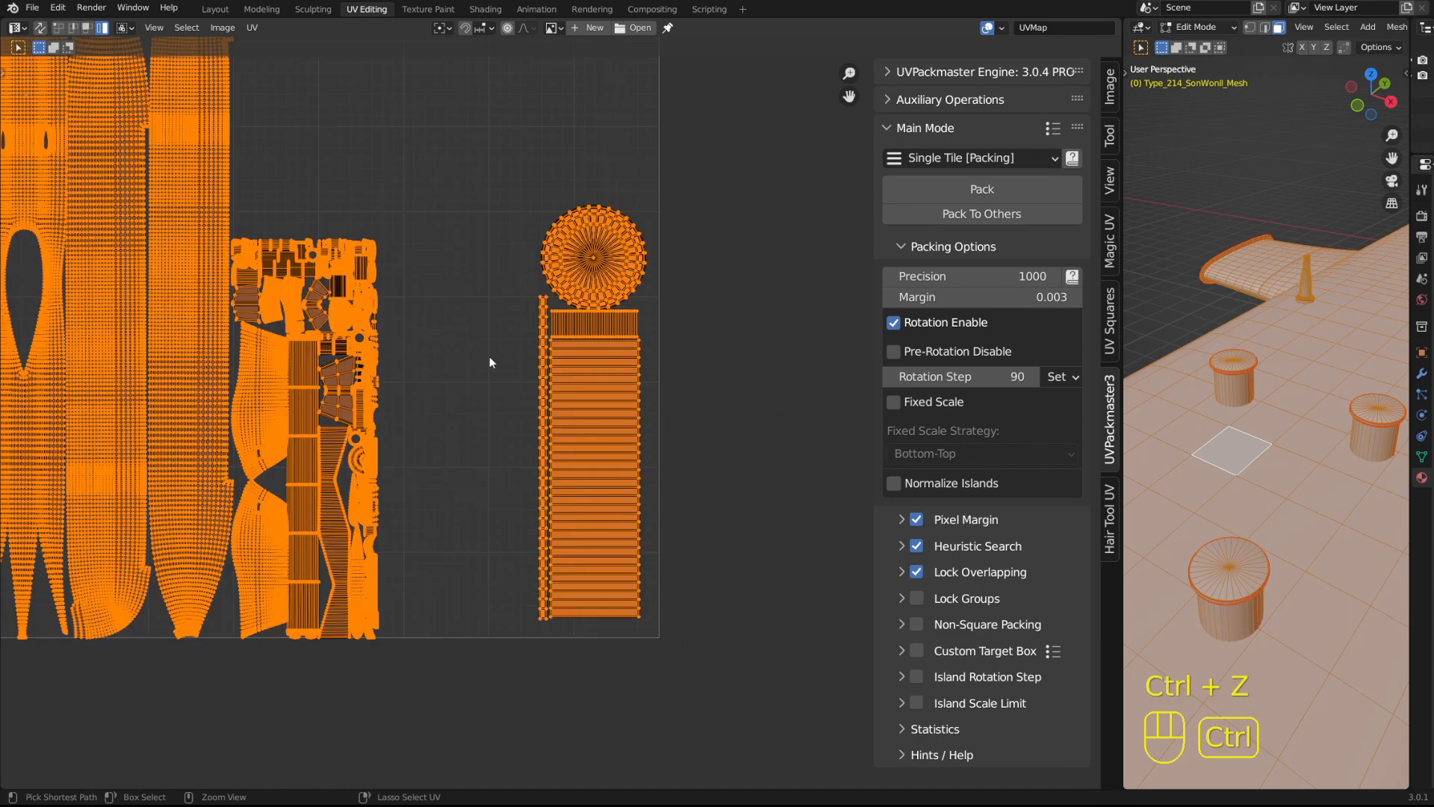
- Select the stacked disc, ring and strip islands, turn off Lock Overlapping, and enable Lock Groups with the group number set to 1
left_click_drag(482, 152, 702, 653)
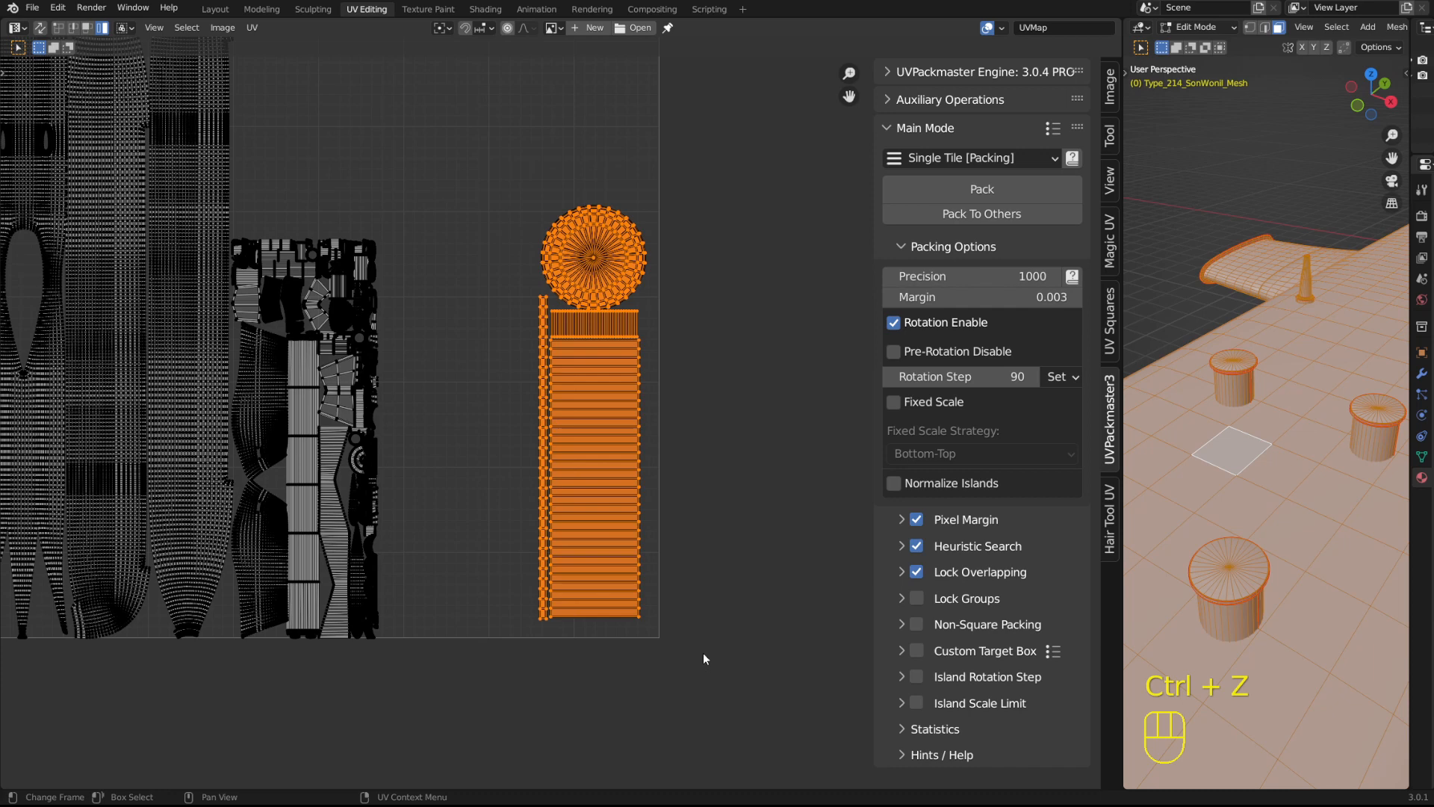
left_click(917, 571)
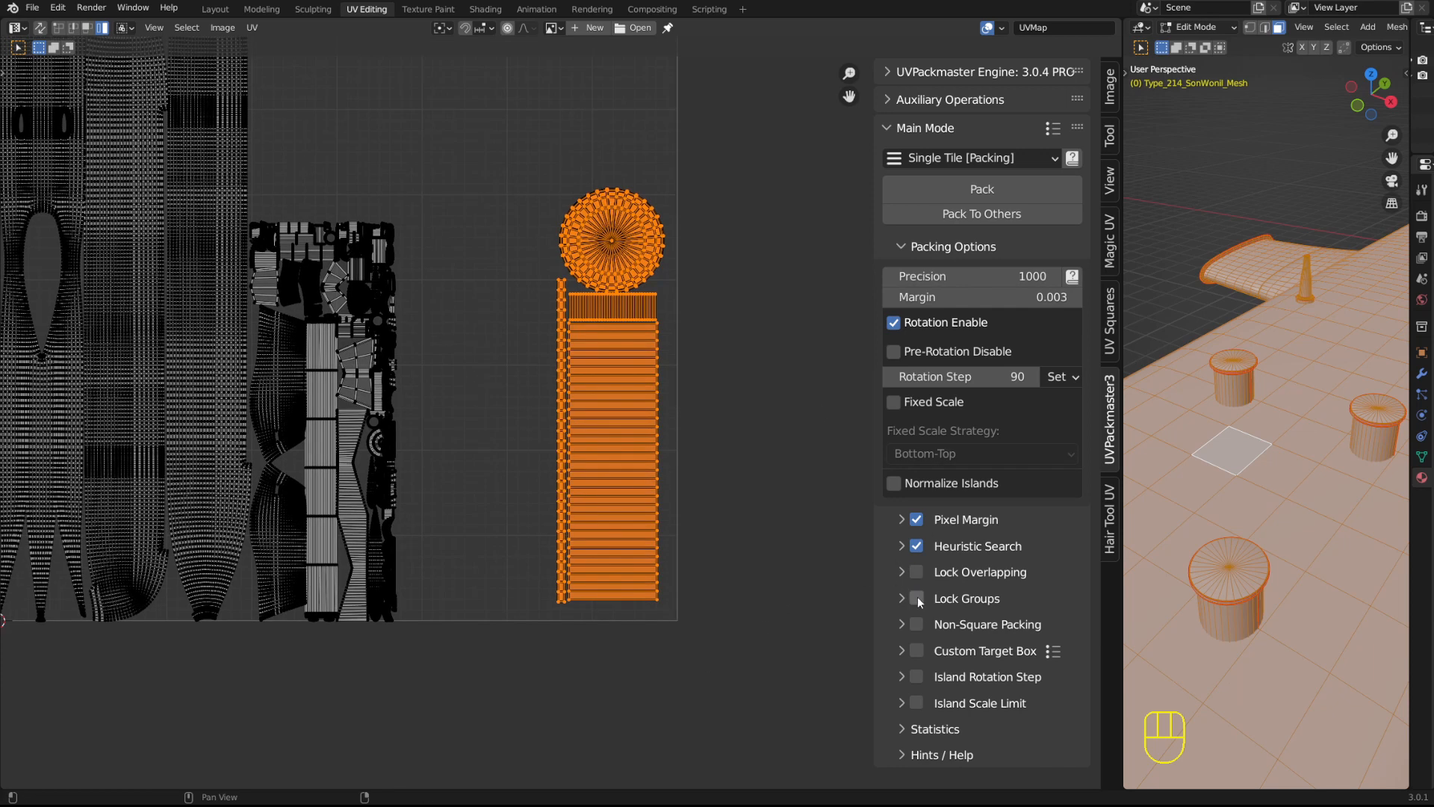
left_click(918, 598)
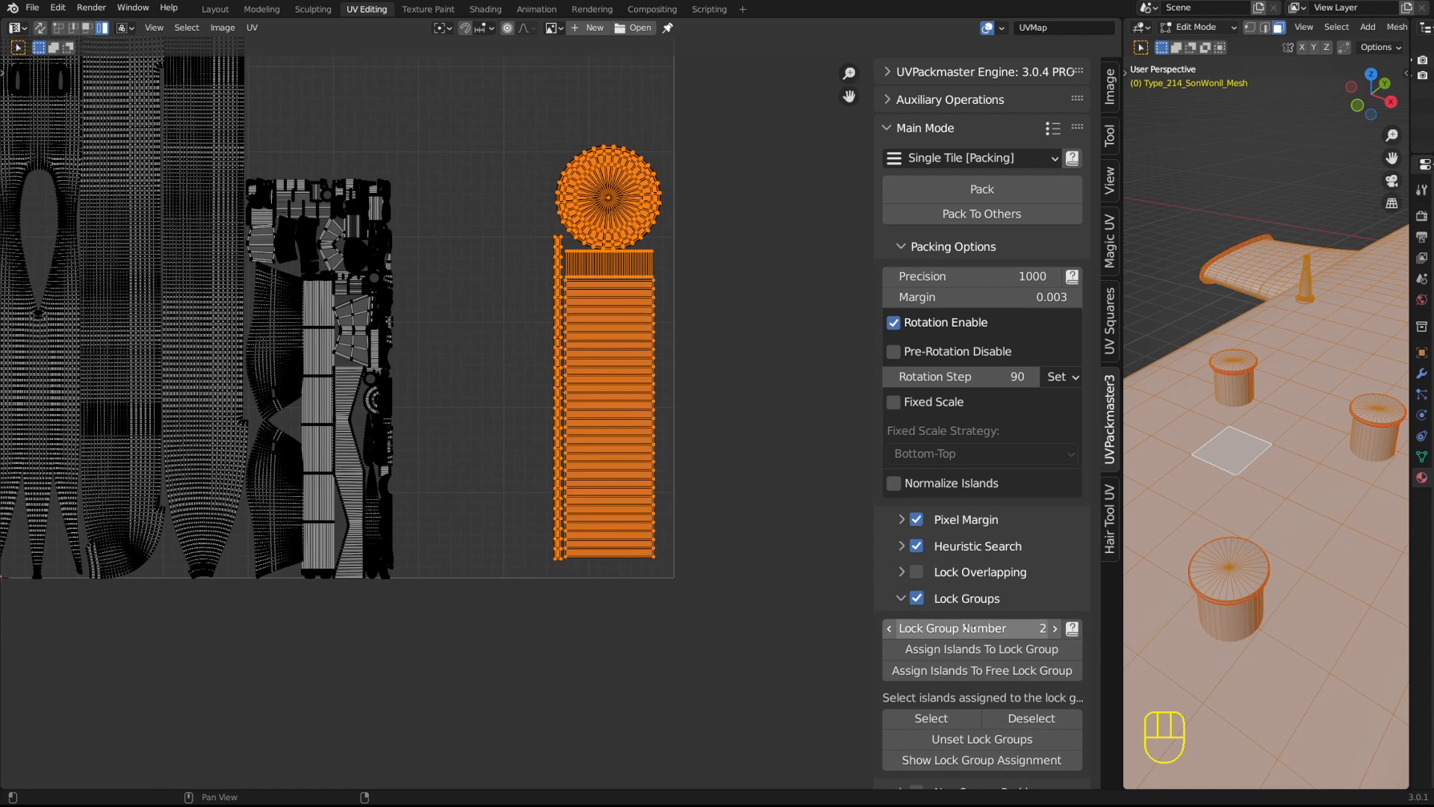
left_click(889, 628)
scroll(560, 471, "down", 3)
scroll(515, 351, "up", 2)
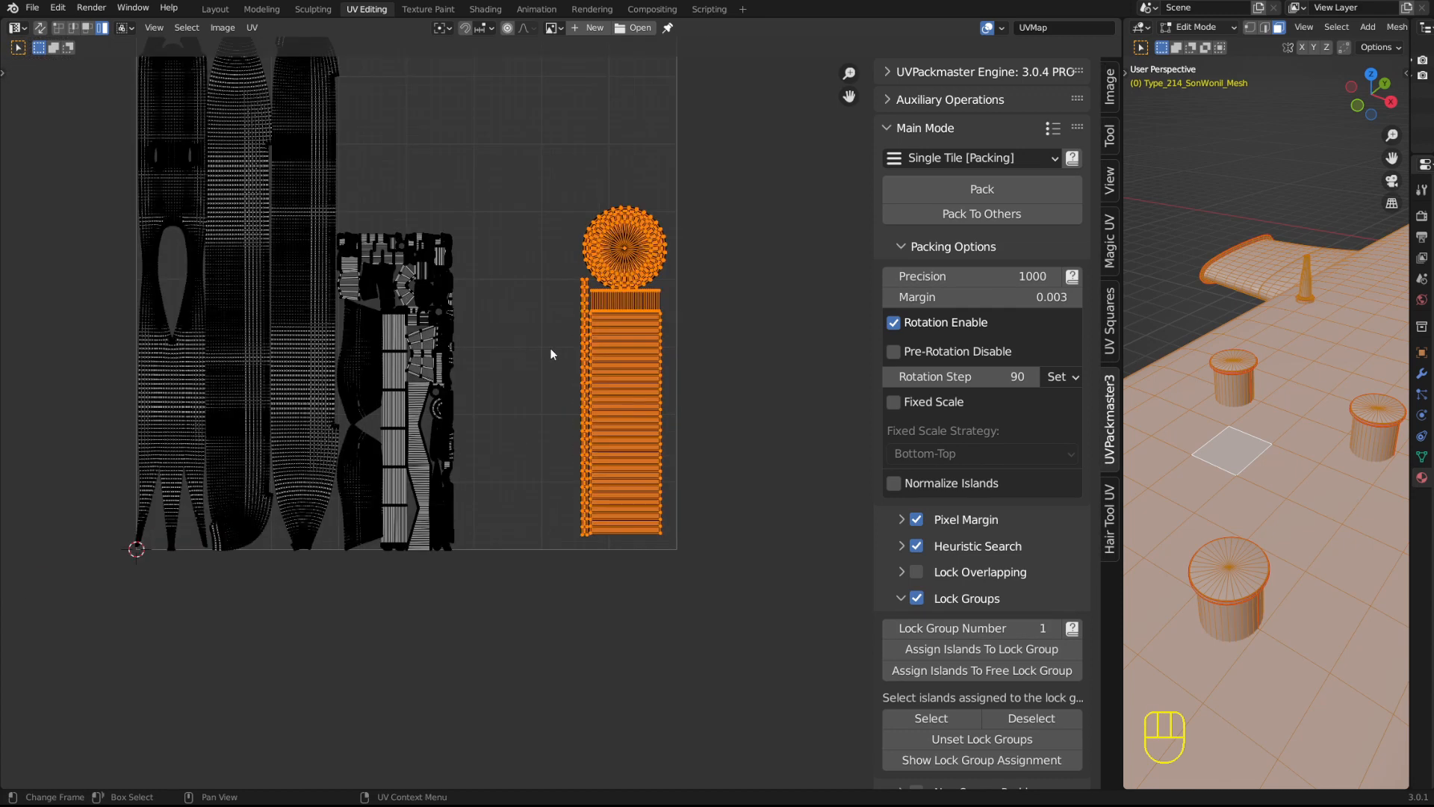
- Show the lock group assignment of all UV islands and unset their lock groups
left_click(549, 348)
key("a")
scroll(959, 697, "down", 2)
scroll(959, 696, "down", 1)
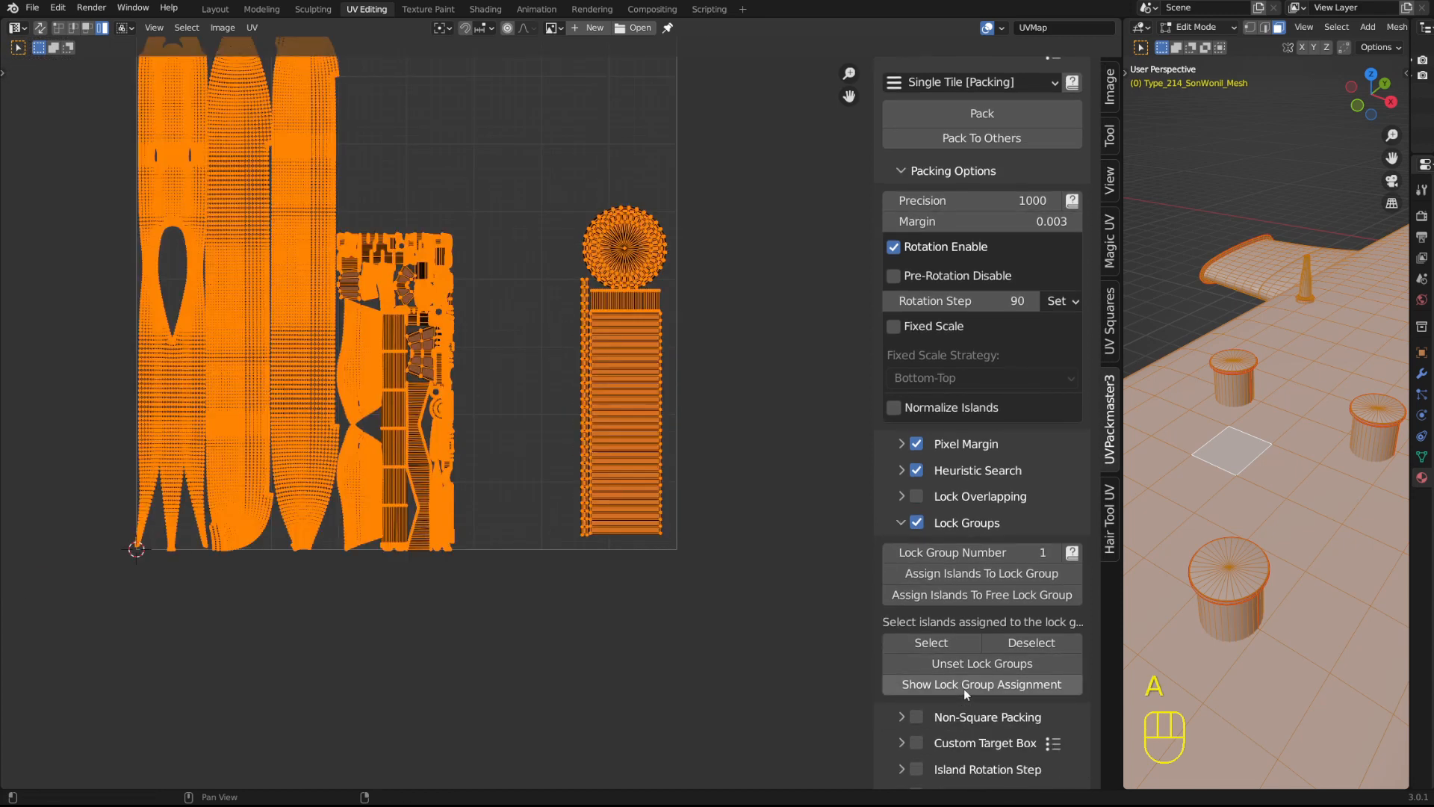
left_click(963, 689)
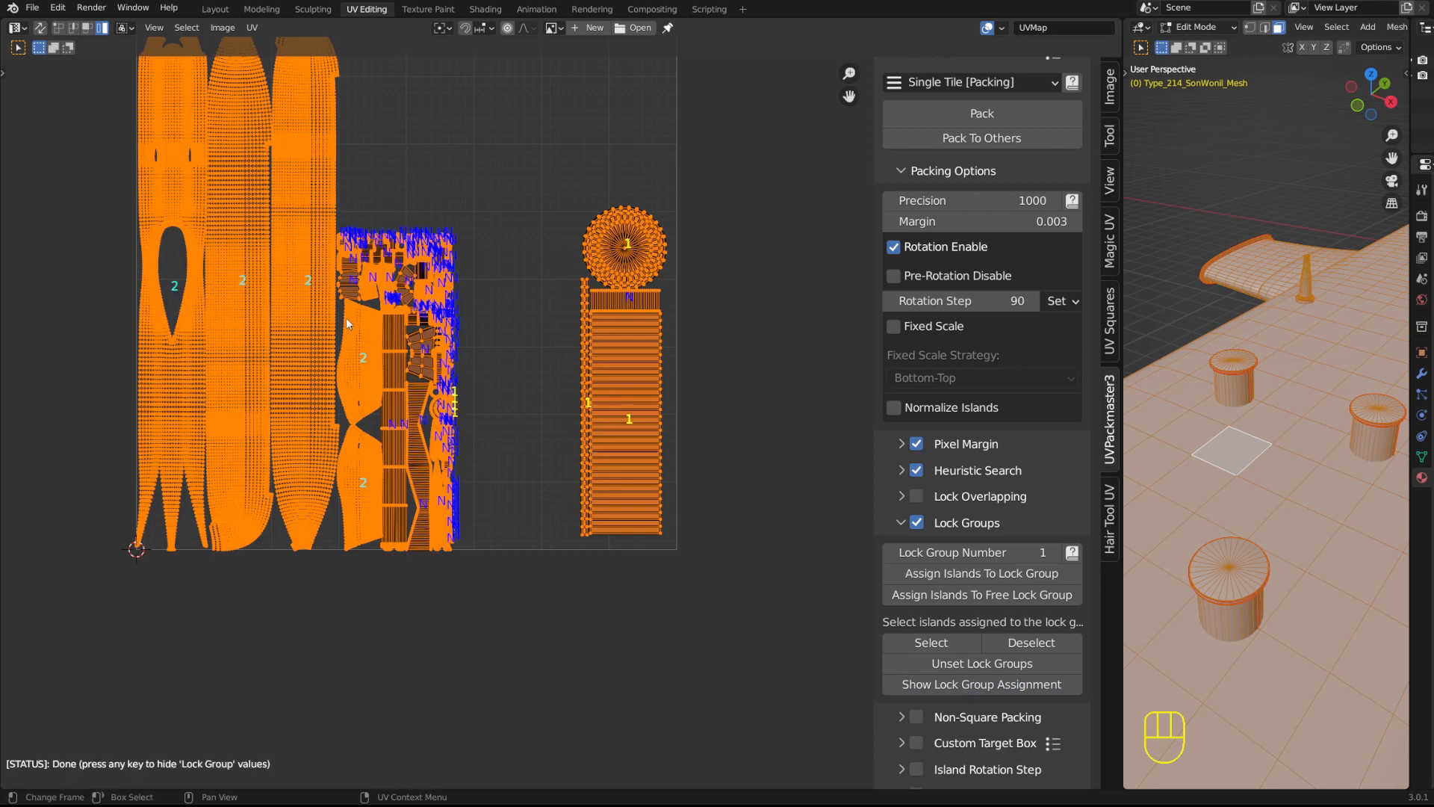
middle_click_drag(398, 328, 396, 396, "shift")
scroll(565, 402, "up", 1)
left_click(966, 687)
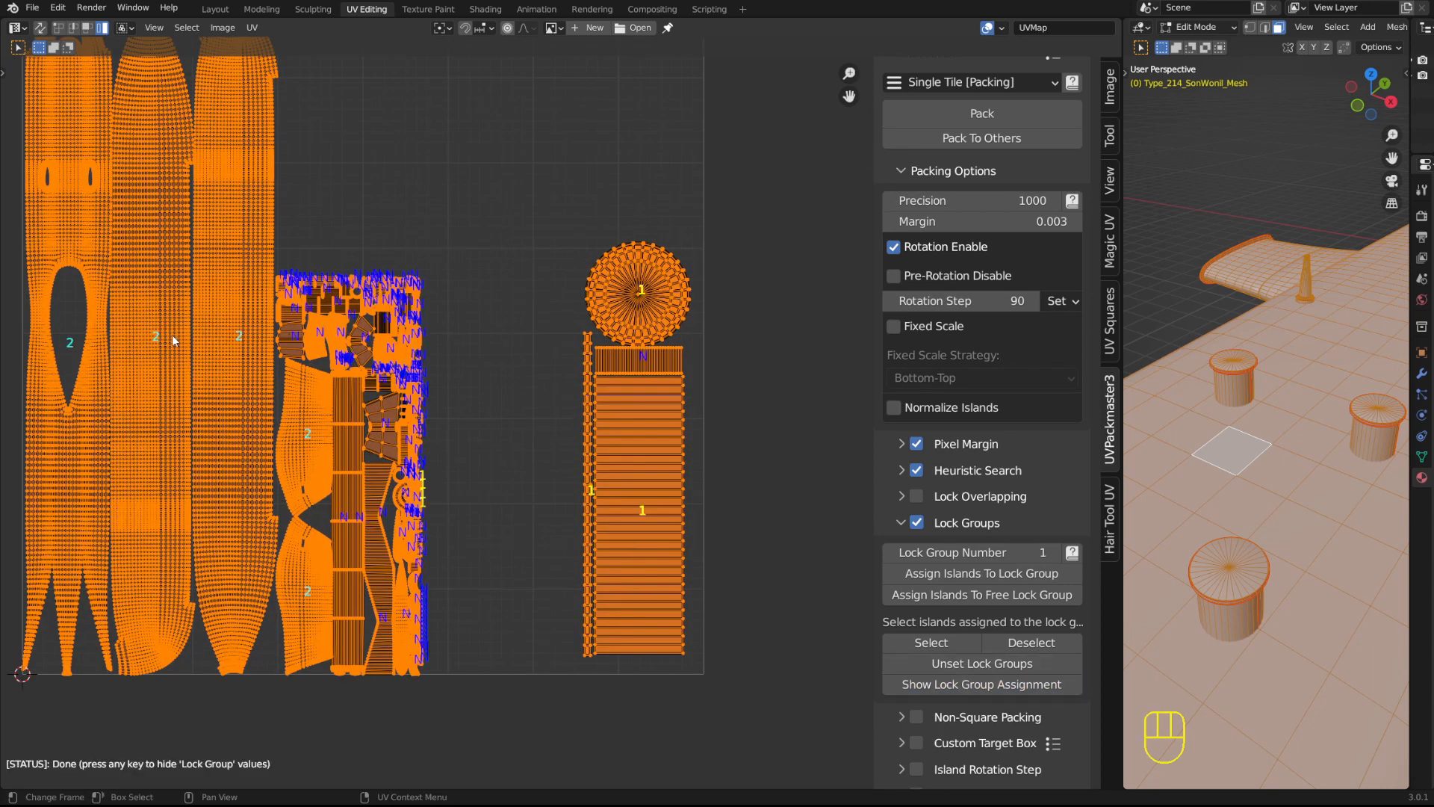
left_click(987, 664)
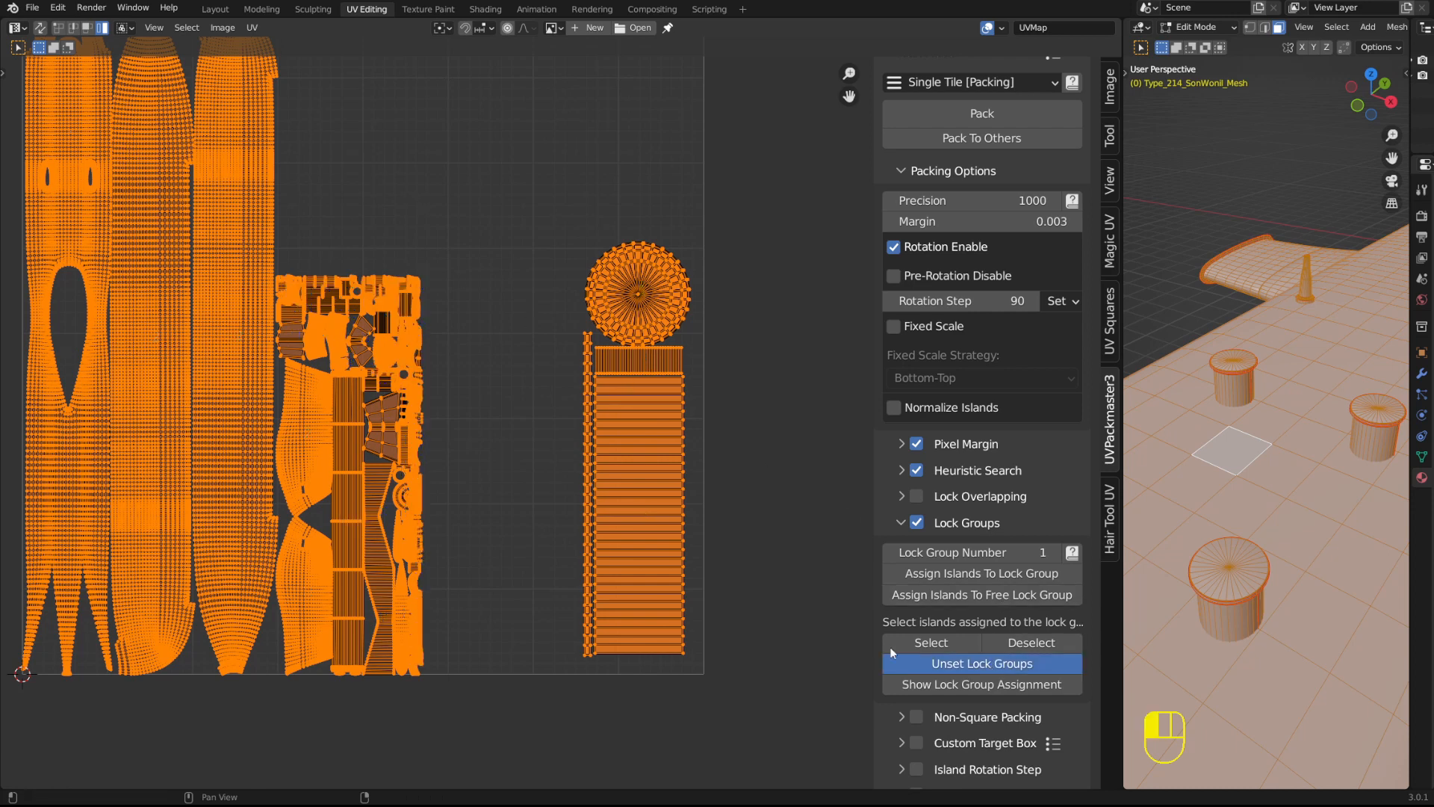
- Assign the stacked disc, ring and strip islands at the tile's edge to lock group 1
left_click_drag(547, 193, 748, 685)
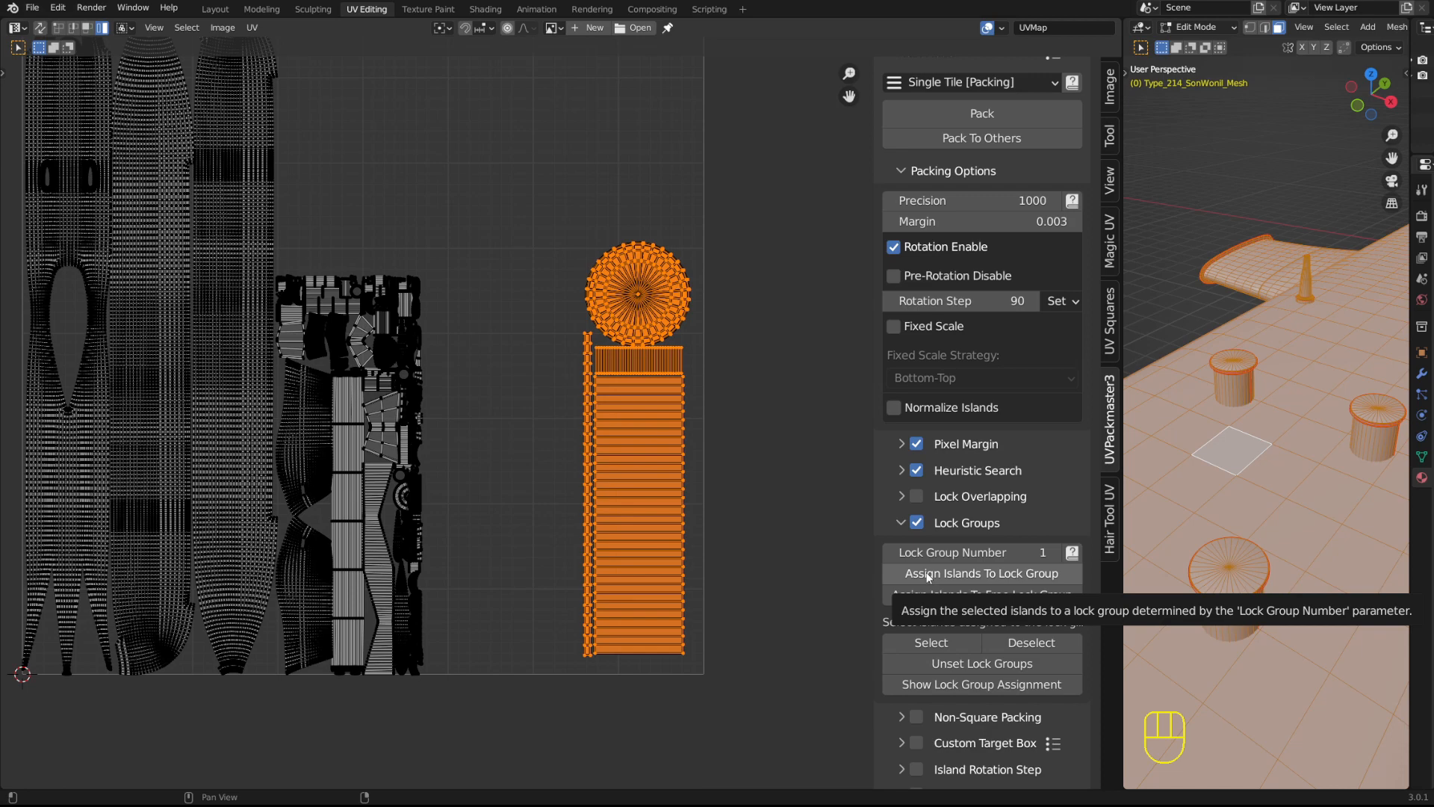
left_click(928, 574)
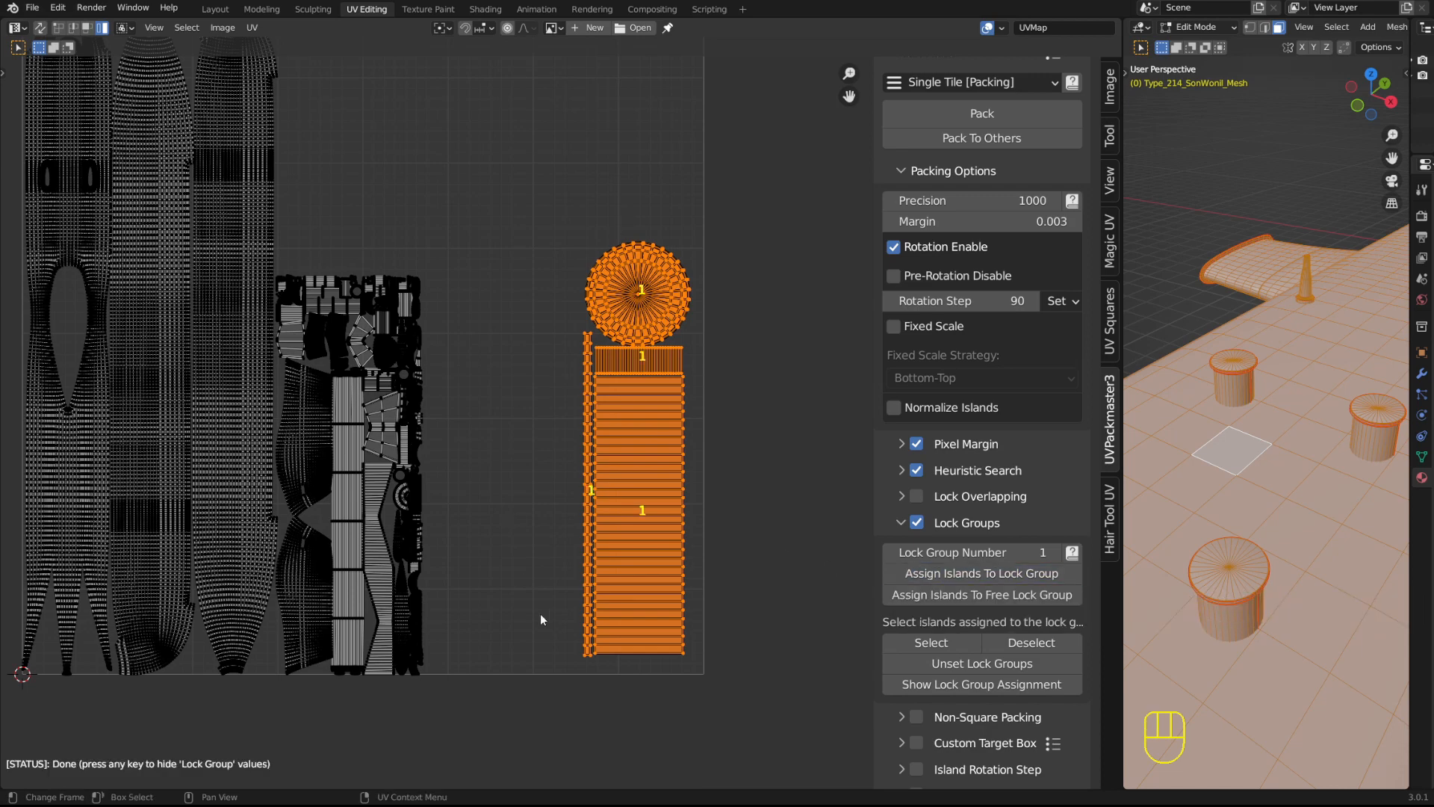
key("shift")
scroll(556, 455, "down", 1)
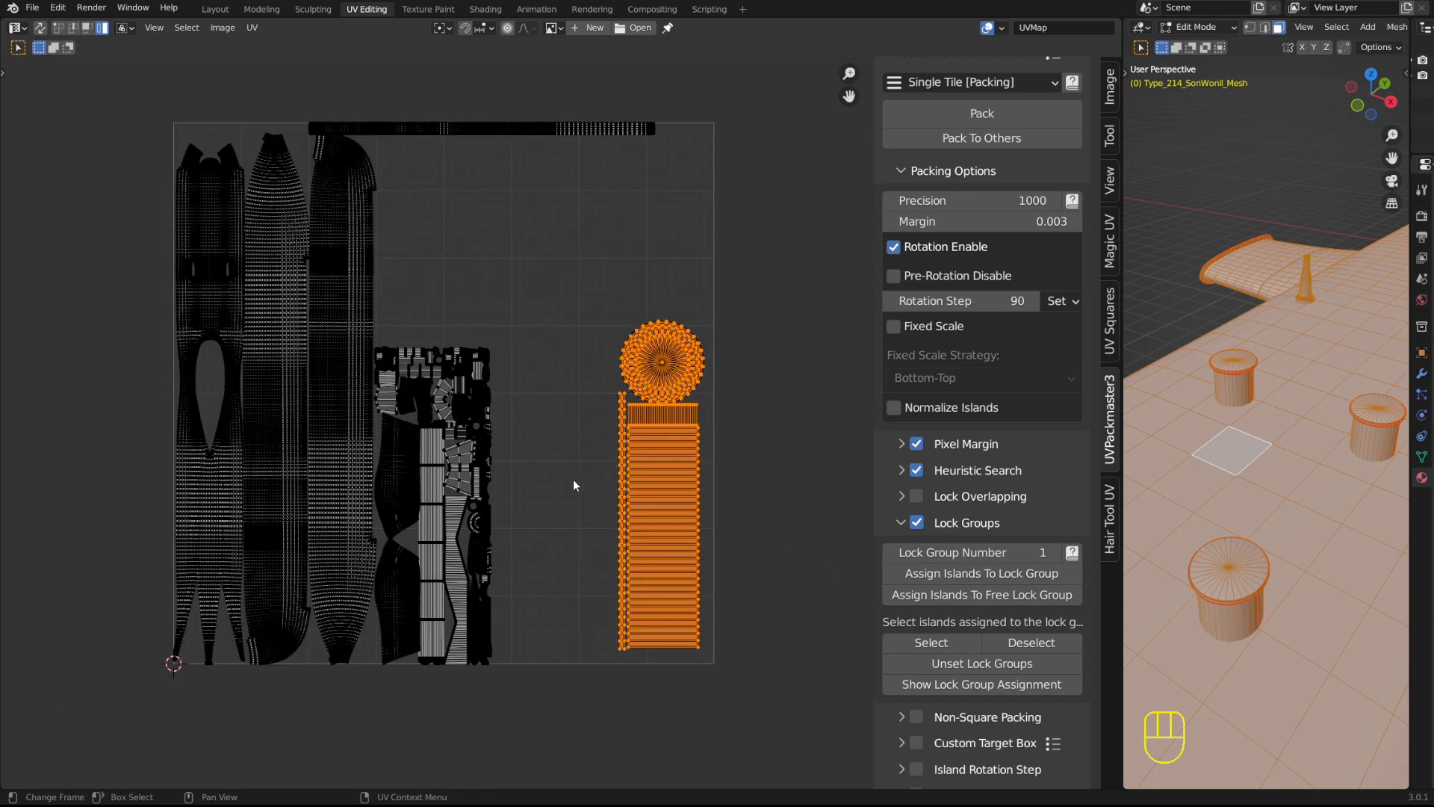
- Unset the lock group of only the stacked disc and ring islands
left_click(672, 361)
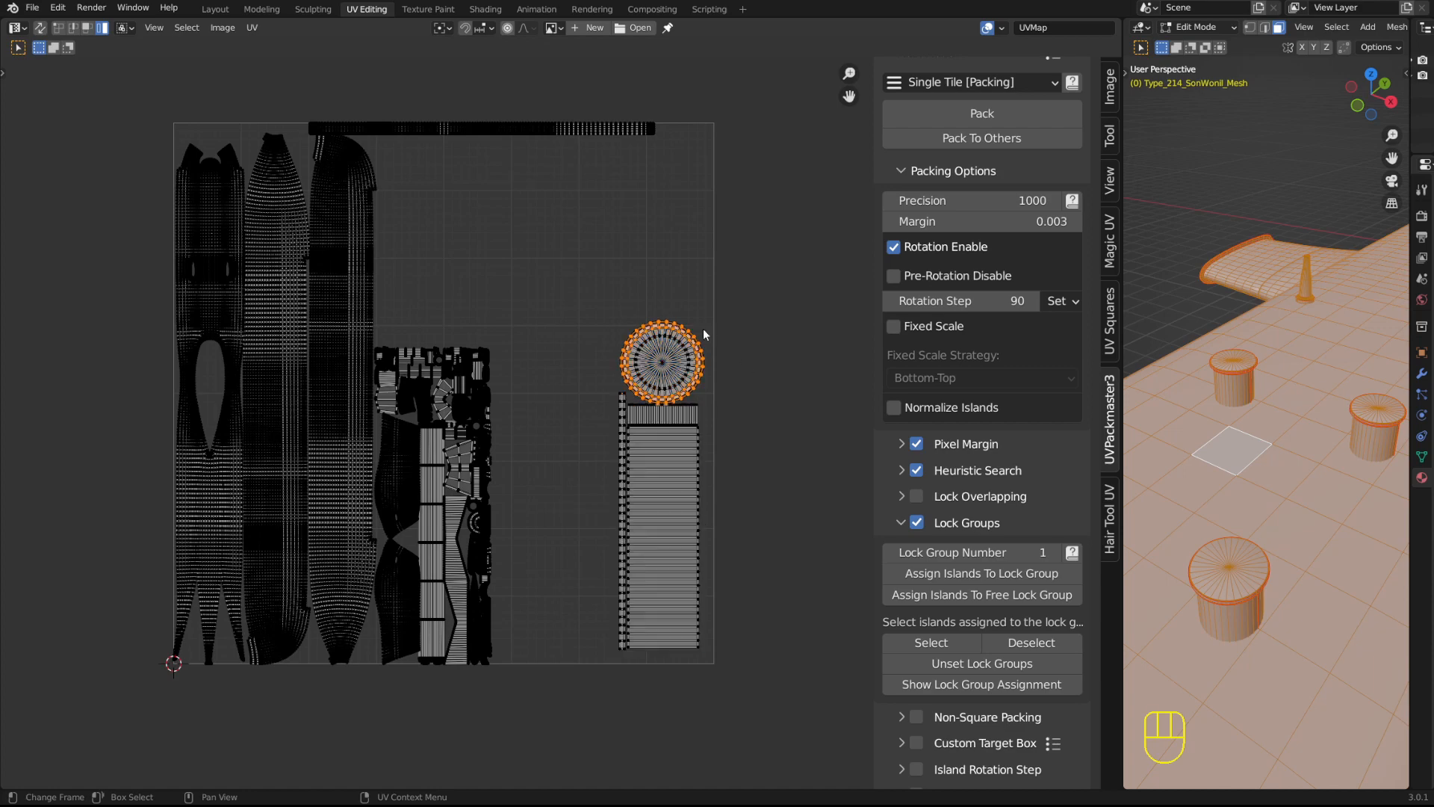
left_click_drag(647, 295, 746, 375)
scroll(569, 420, "up", 2)
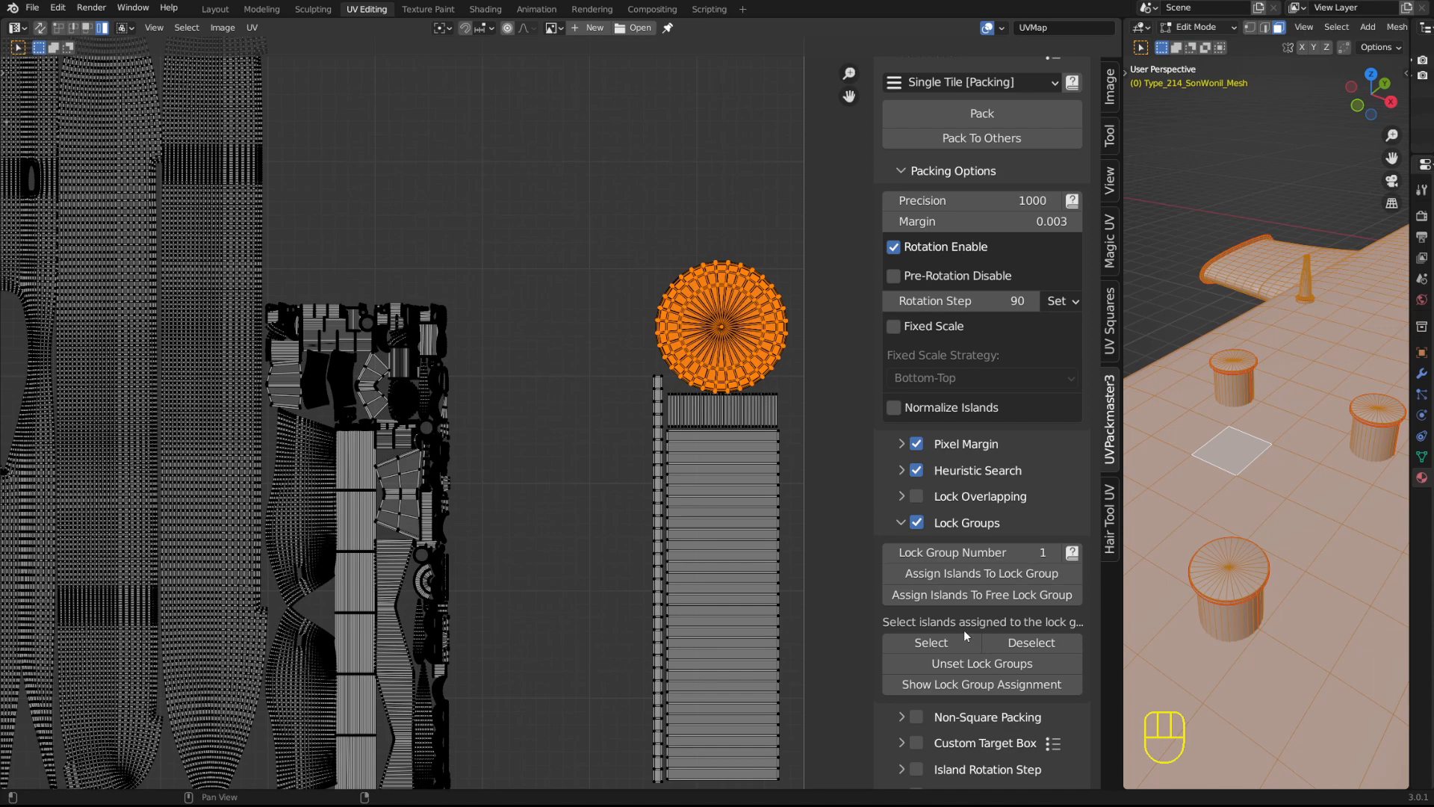
left_click(962, 664)
scroll(622, 366, "down", 3)
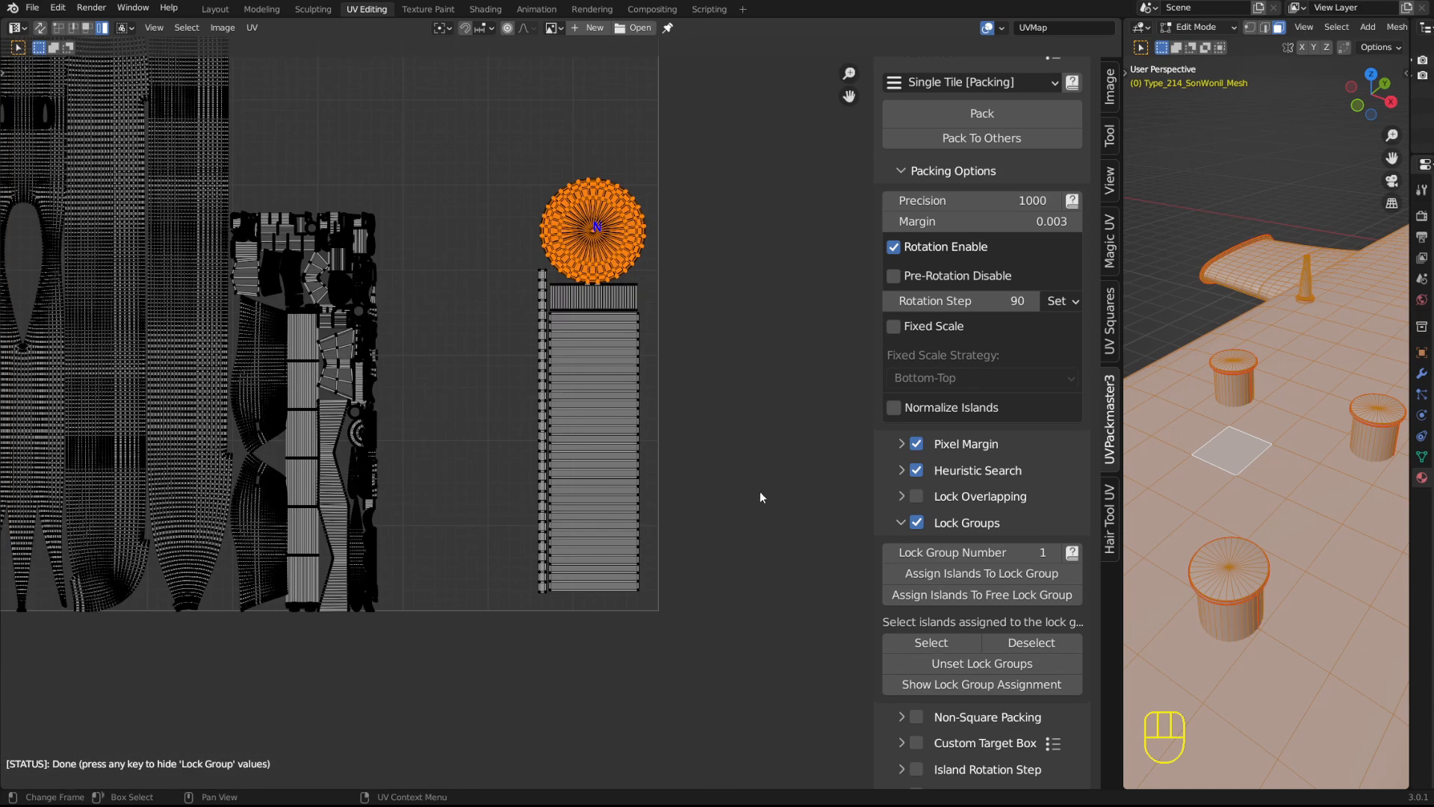
- Check the lock group assignment across all UV islands and keep every island selected
key("a")
left_click(941, 684)
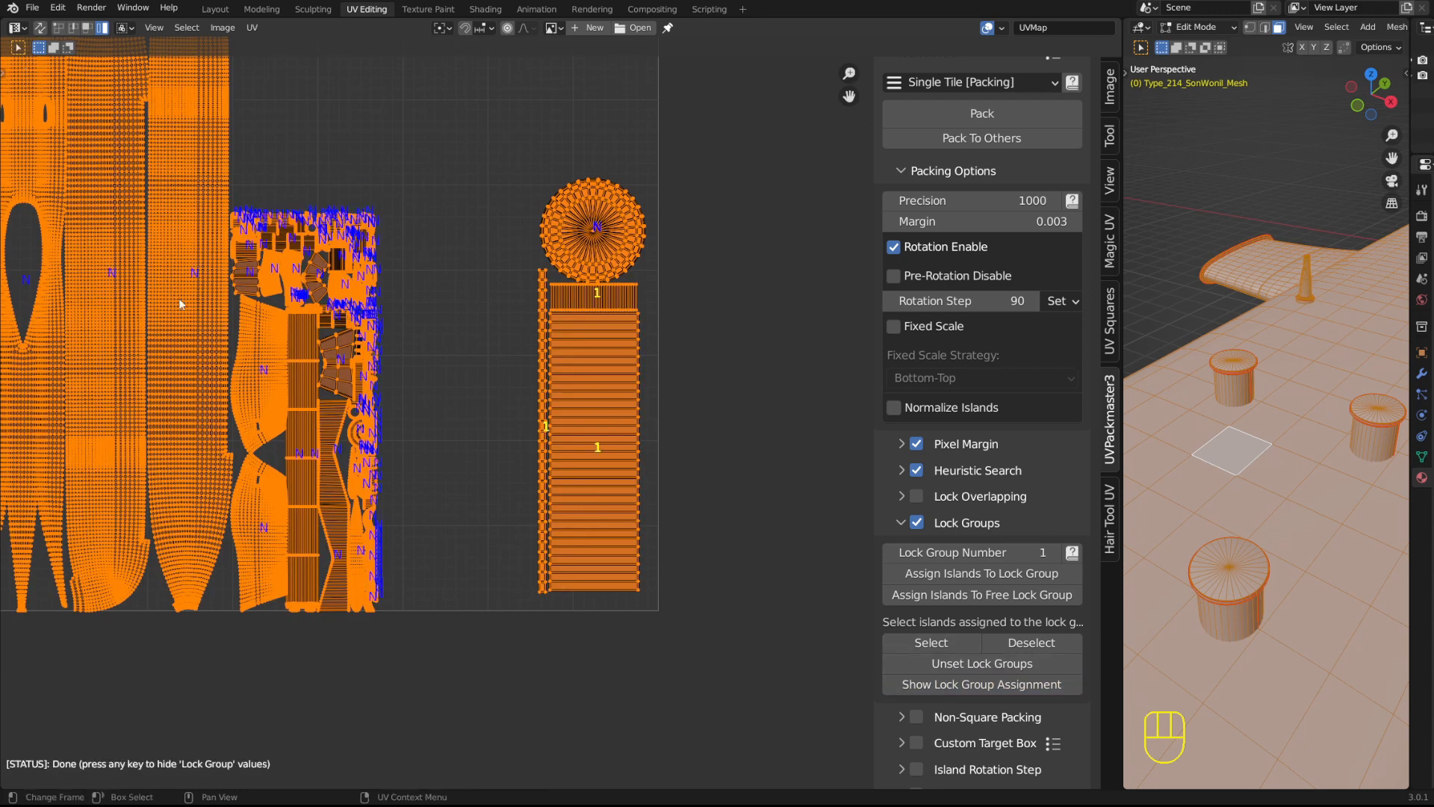
middle_click_drag(634, 401, 662, 455)
key("a")
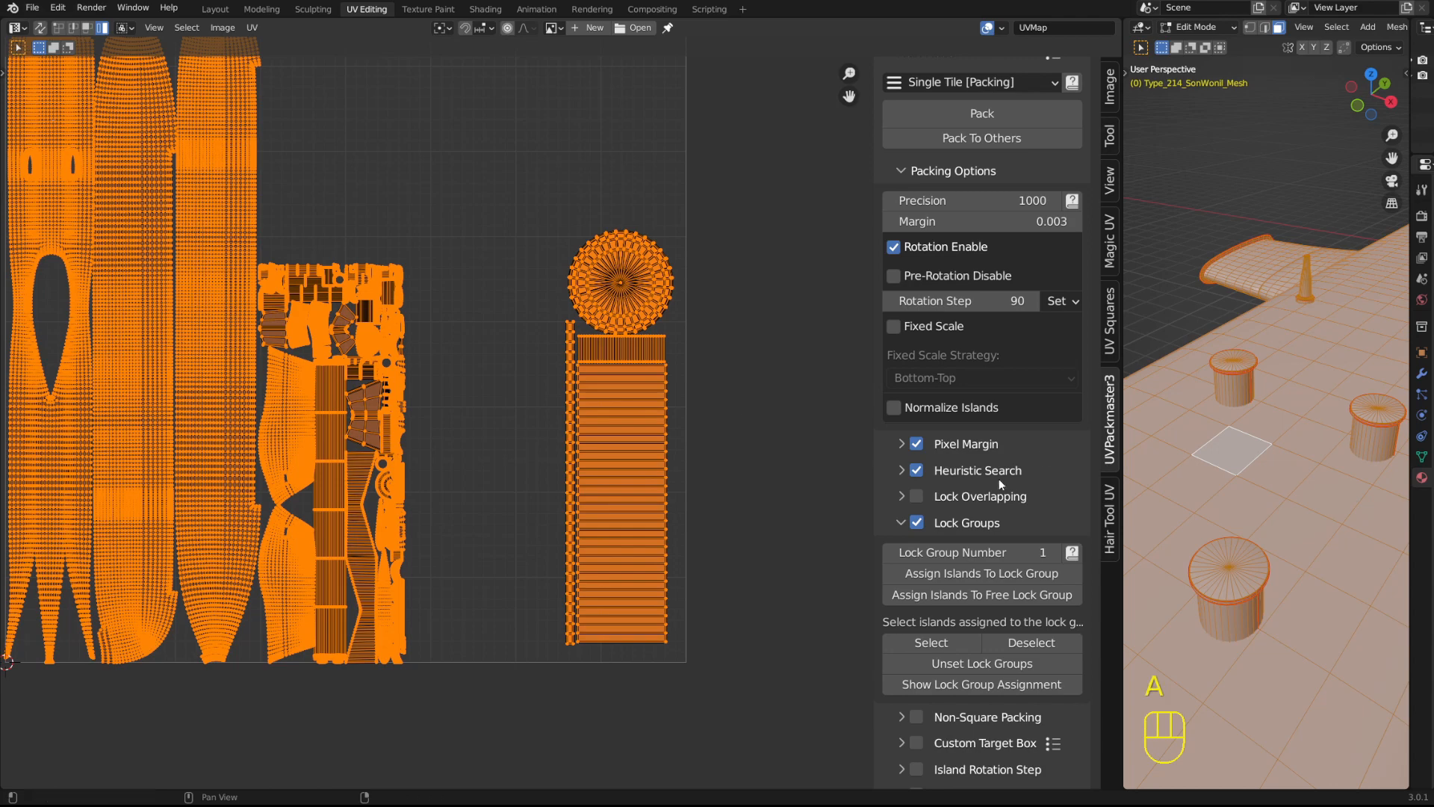
- Try packing all UV islands into the single tile with Lock Groups on, inspect the locked strips, and undo the packing
scroll(978, 246, "up", 3)
left_click(966, 191)
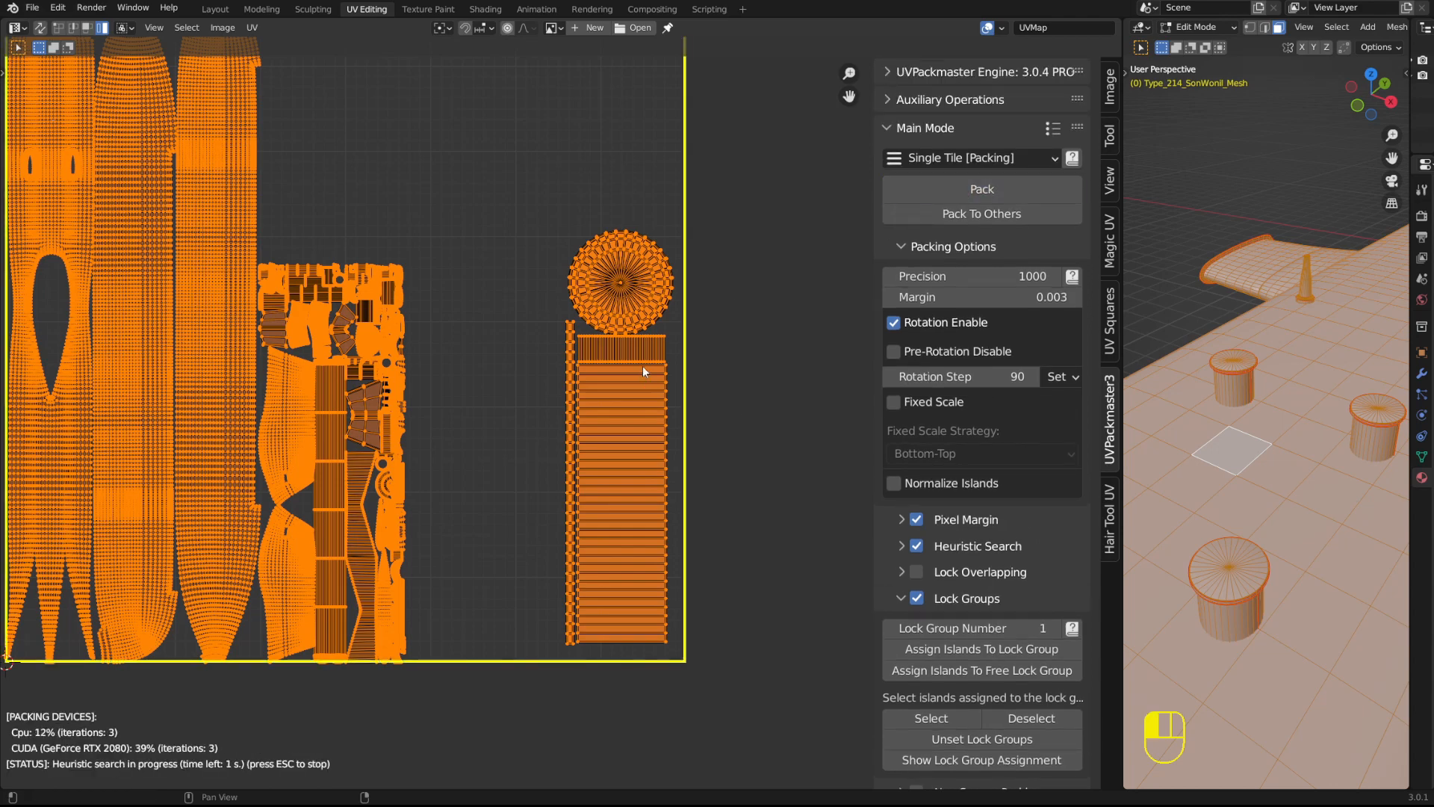
middle_click_drag(469, 219, 540, 326)
scroll(347, 343, "up", 8)
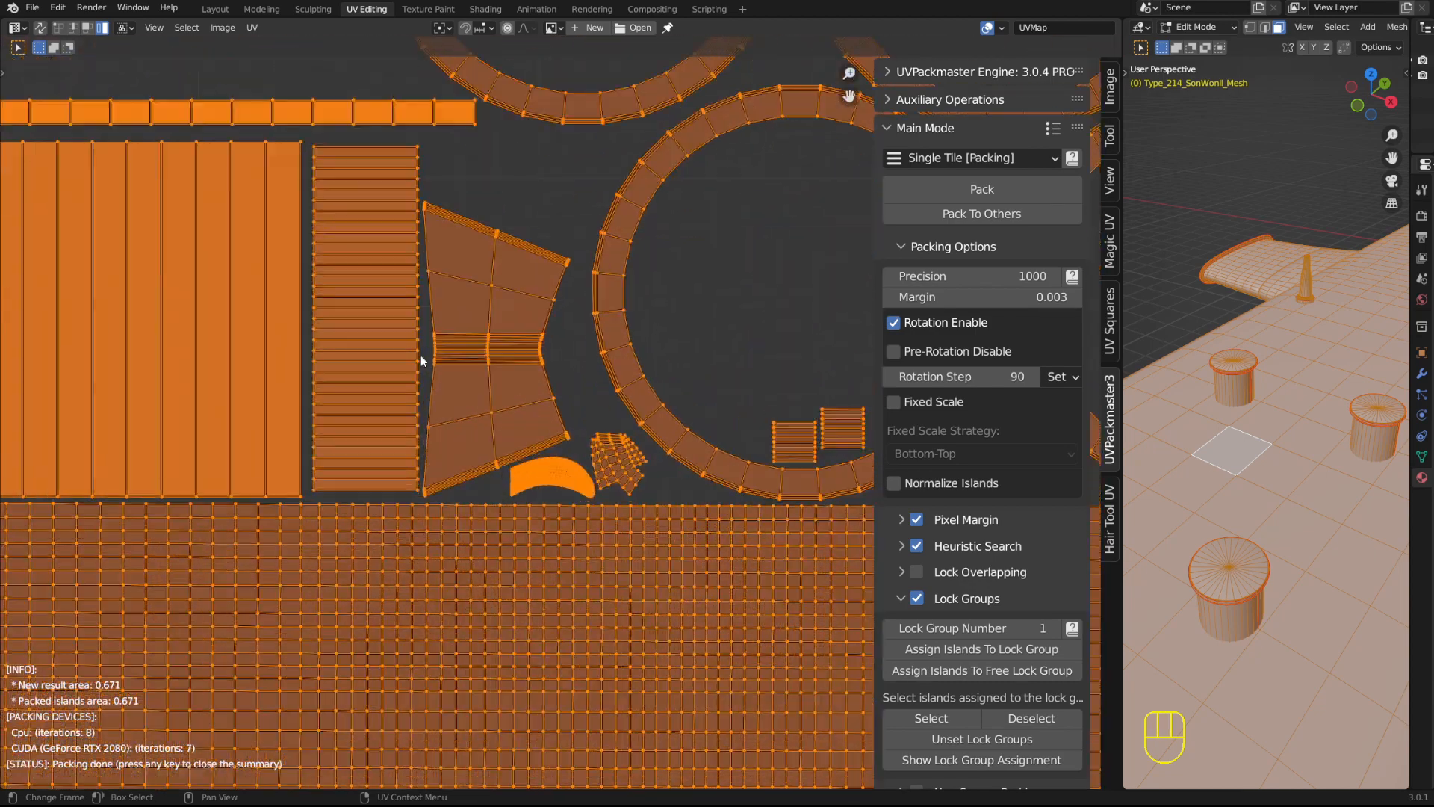
middle_click_drag(355, 238, 471, 344)
left_click_drag(309, 170, 467, 336)
scroll(269, 331, "down", 4)
middle_click_drag(244, 307, 511, 377)
scroll(512, 378, "down", 2)
middle_click_drag(682, 430, 547, 446)
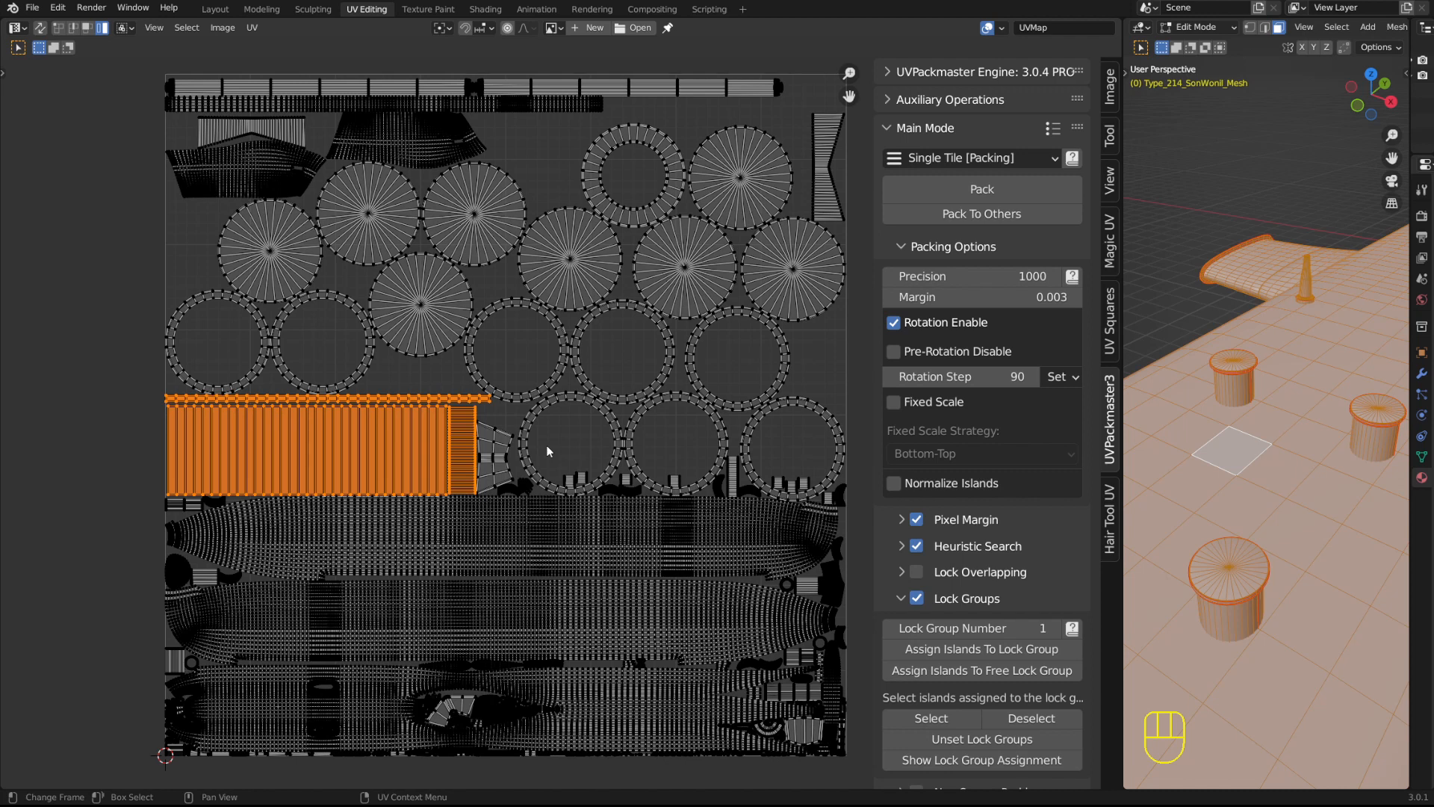
middle_click_drag(700, 408, 458, 318)
middle_click_drag(379, 292, 502, 368)
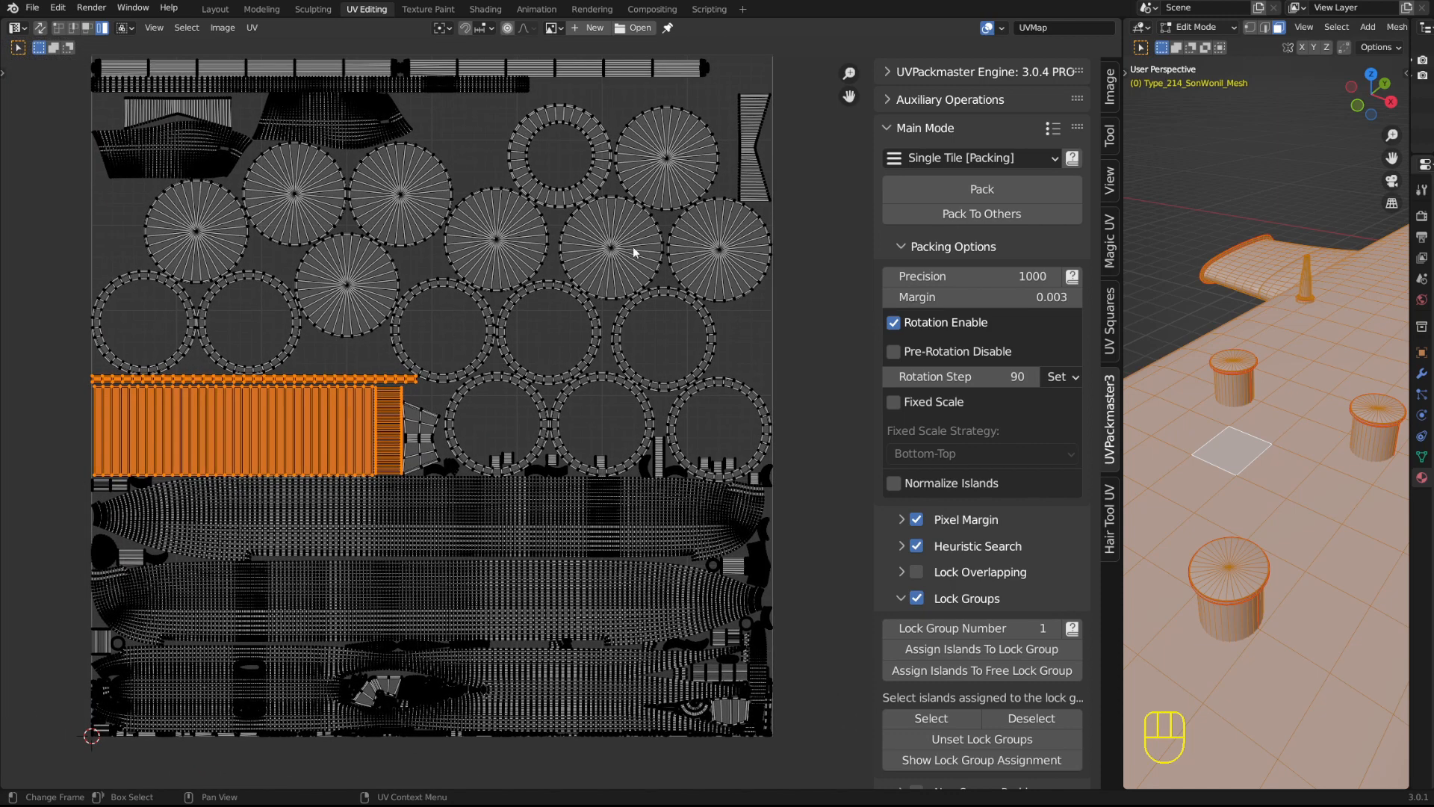
key("ctrl+z")
key("ctrl+z")
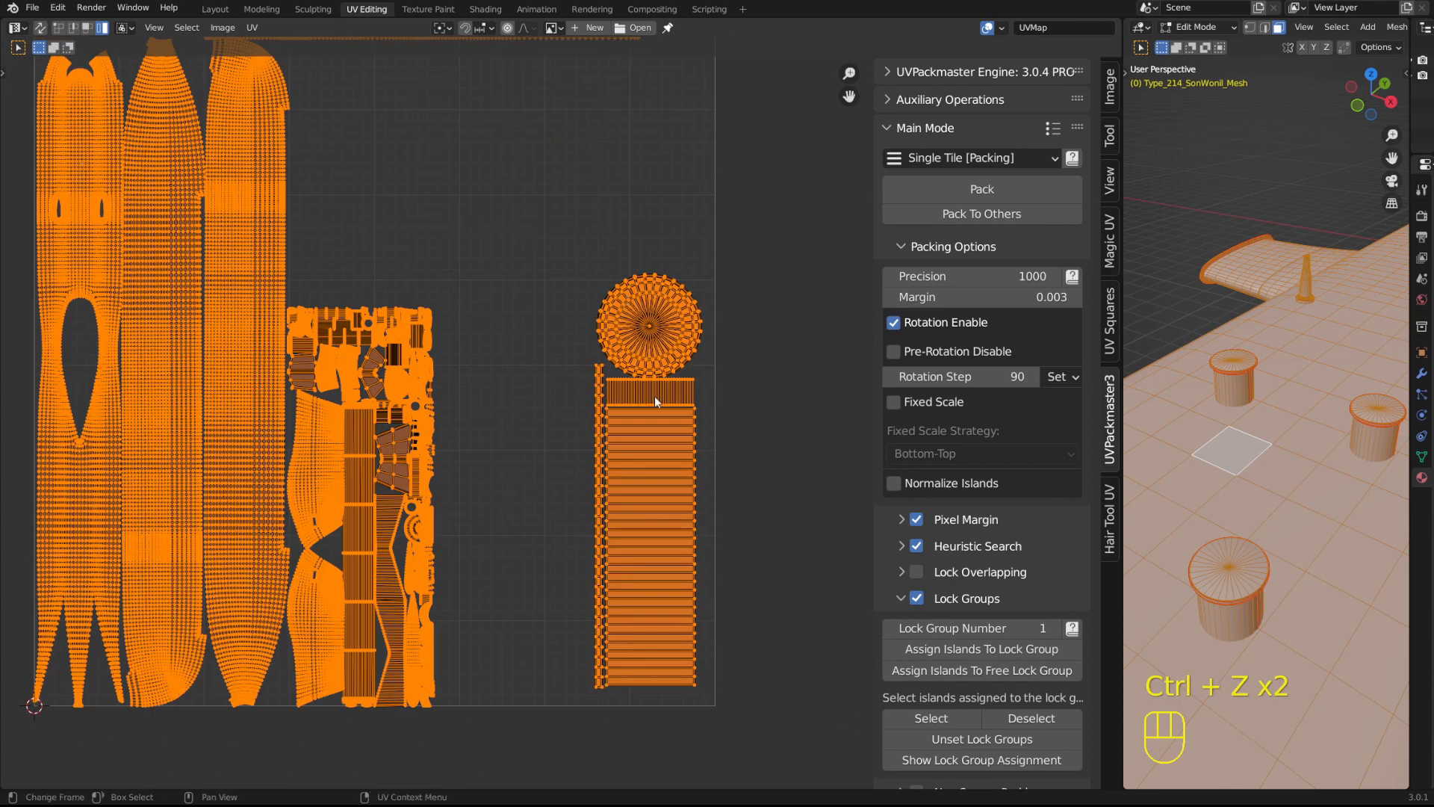
left_click(537, 263)
left_click_drag(527, 202, 773, 757)
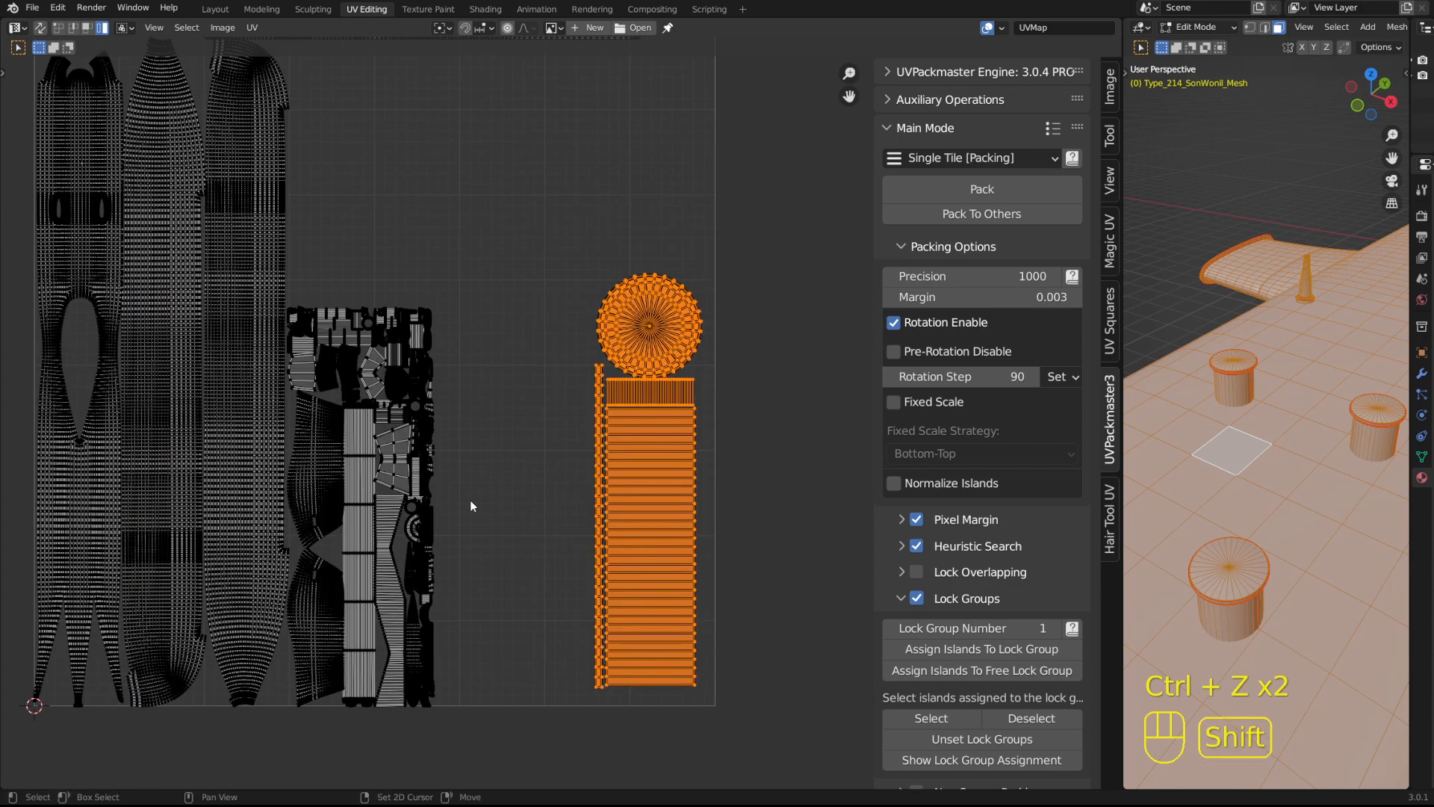
middle_click_drag(471, 506, 526, 528)
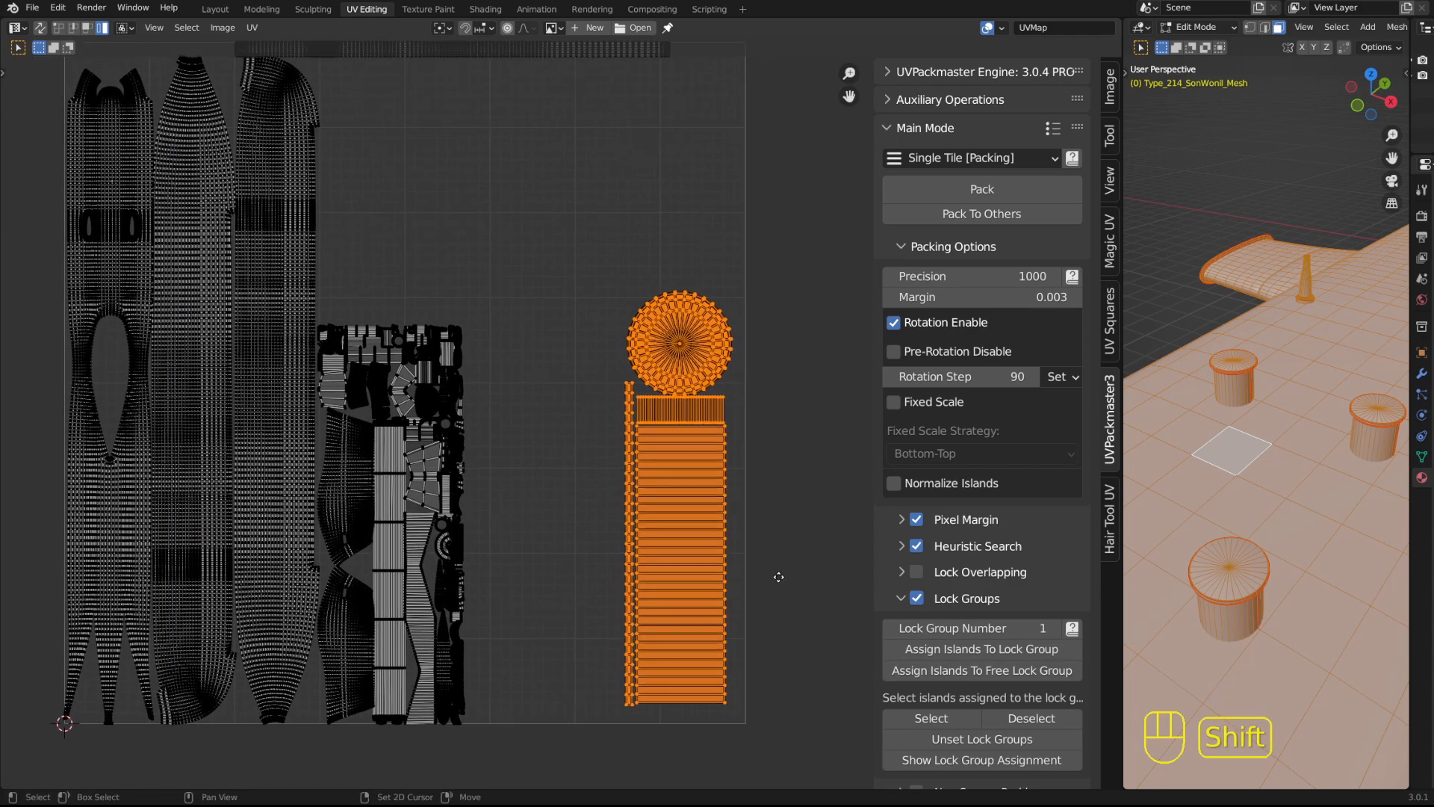
middle_click_drag(667, 362, 636, 355, "shift")
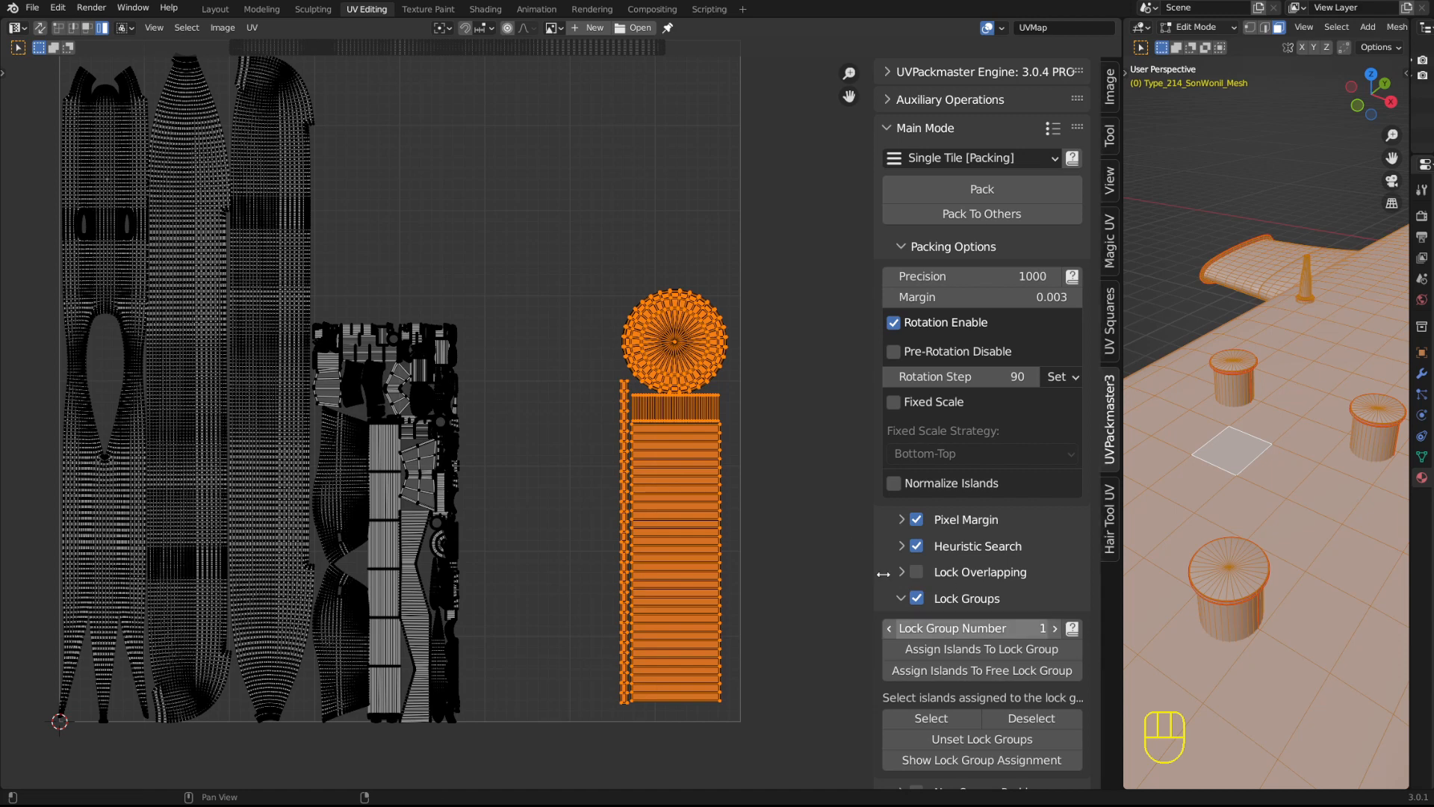
middle_click_drag(852, 657, 842, 594, "shift")
left_click(446, 303)
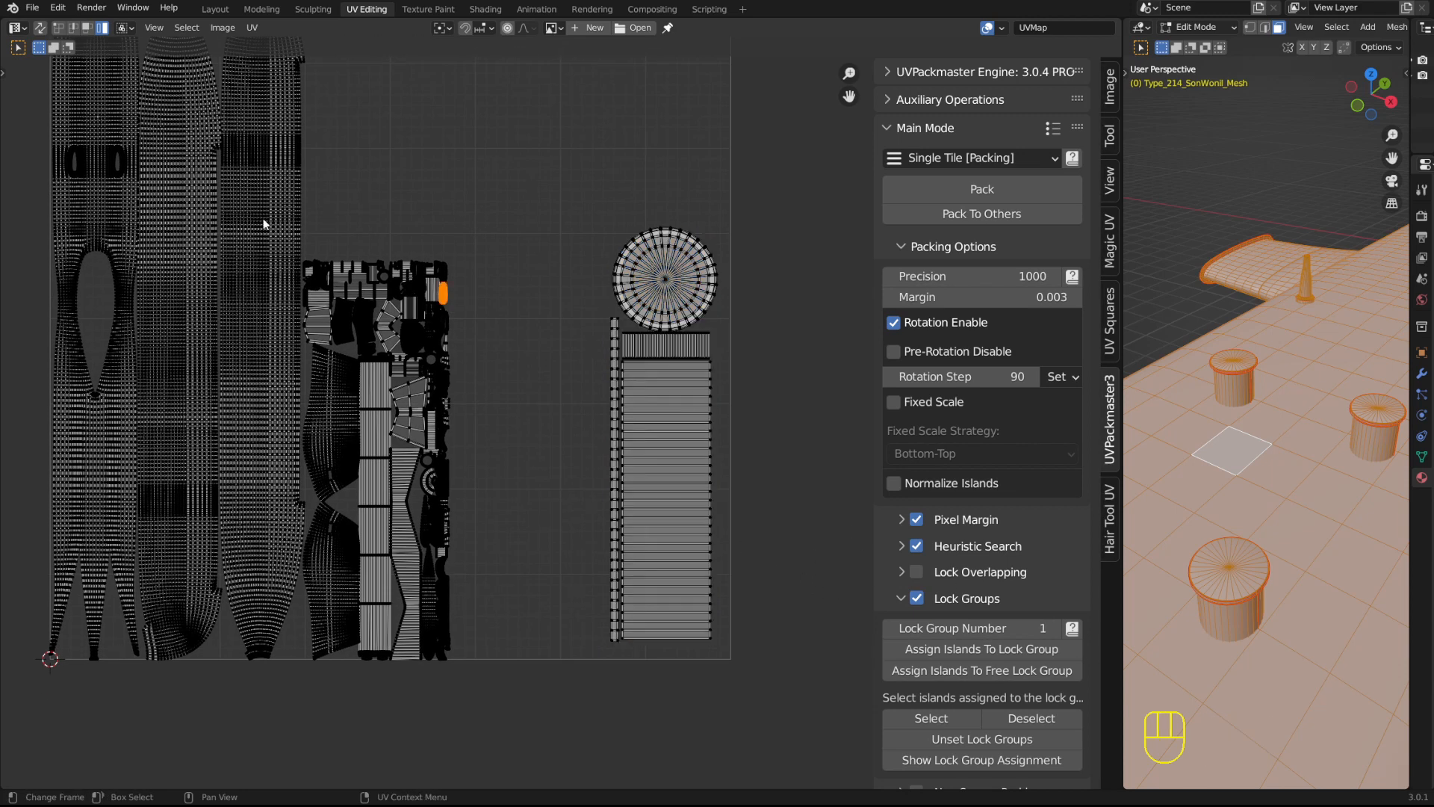
left_click(264, 221)
left_click(318, 397)
left_click(420, 313)
left_click_drag(560, 144, 768, 652)
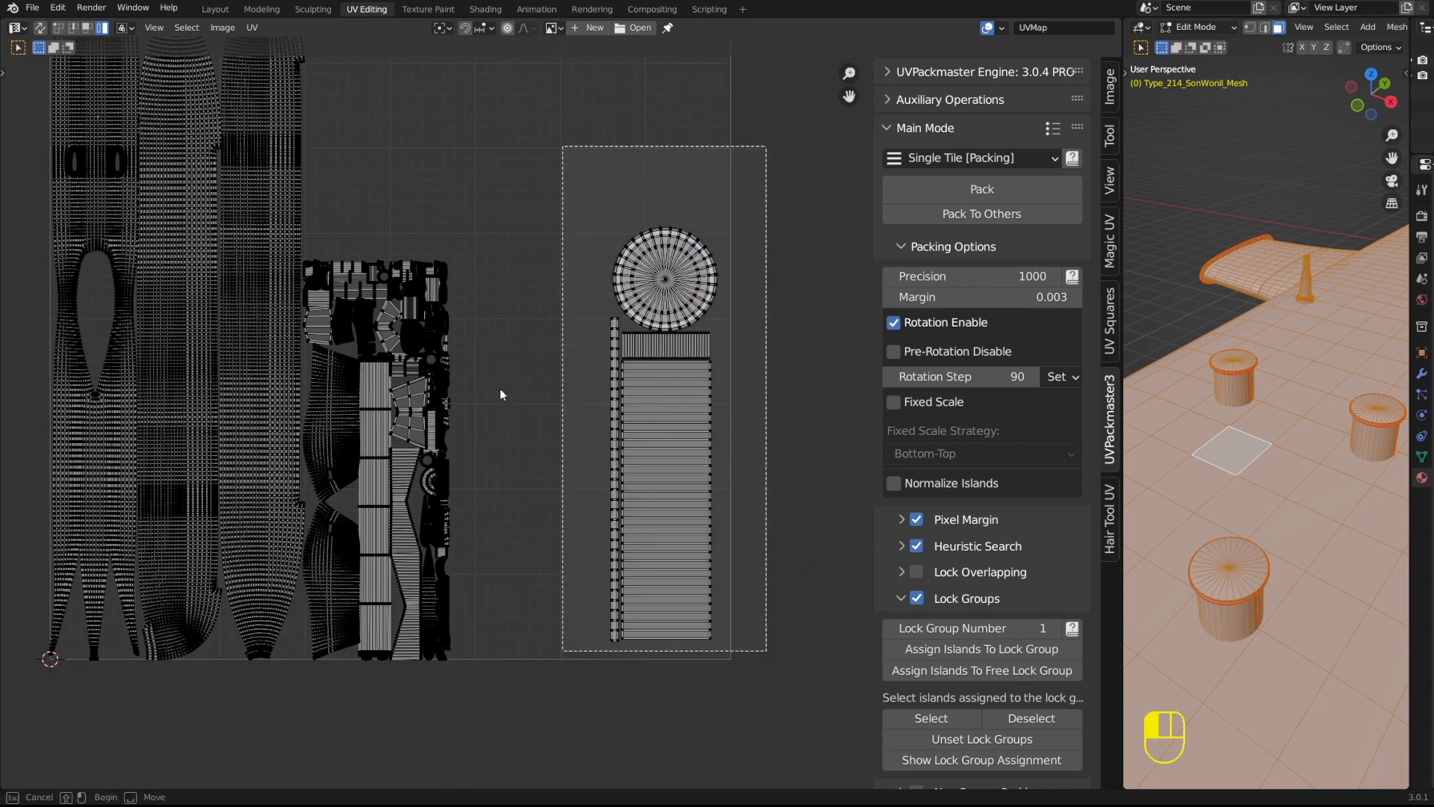
left_click(931, 718)
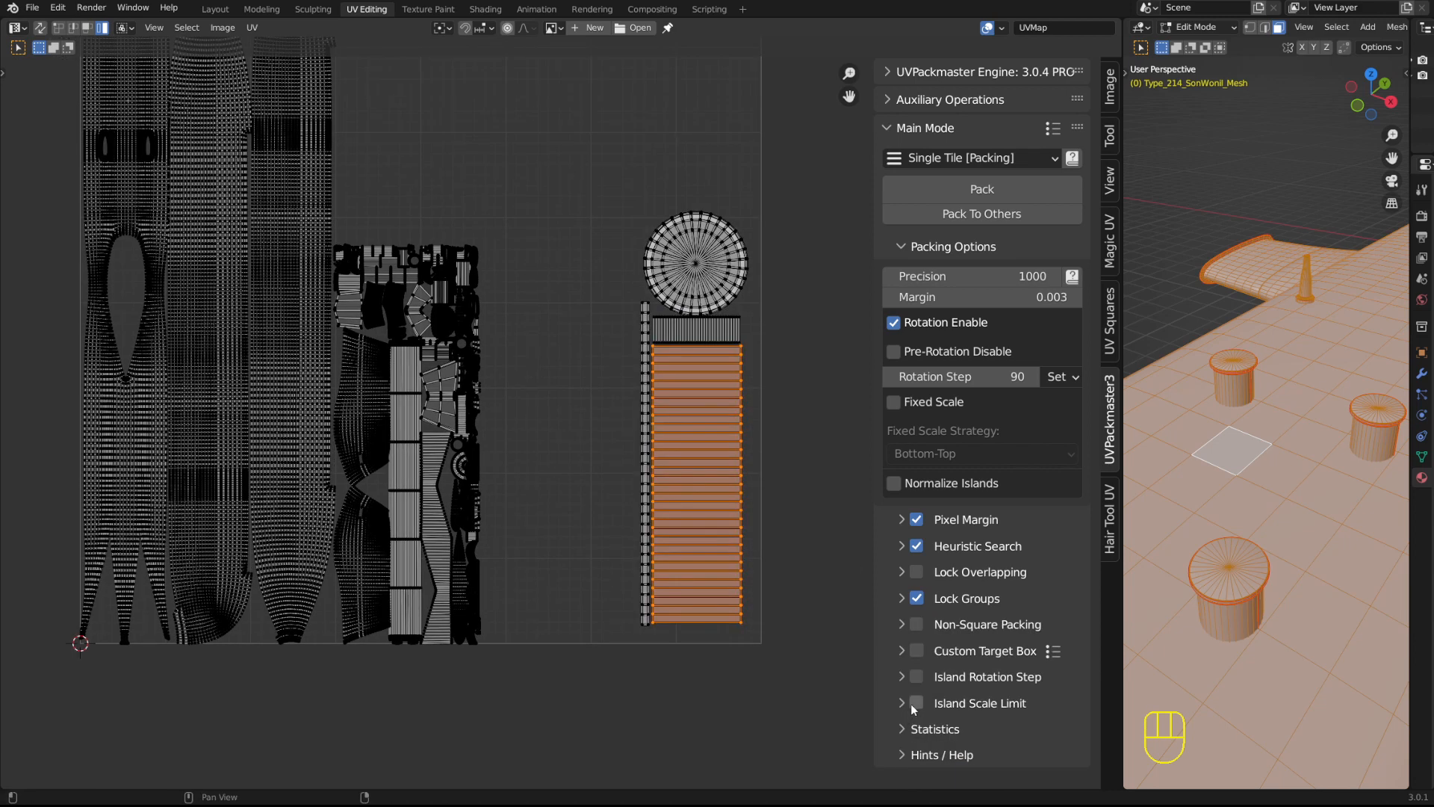
- Turn on Island Scale Limit and select the stacked disc, ring and strip islands
left_click(900, 703)
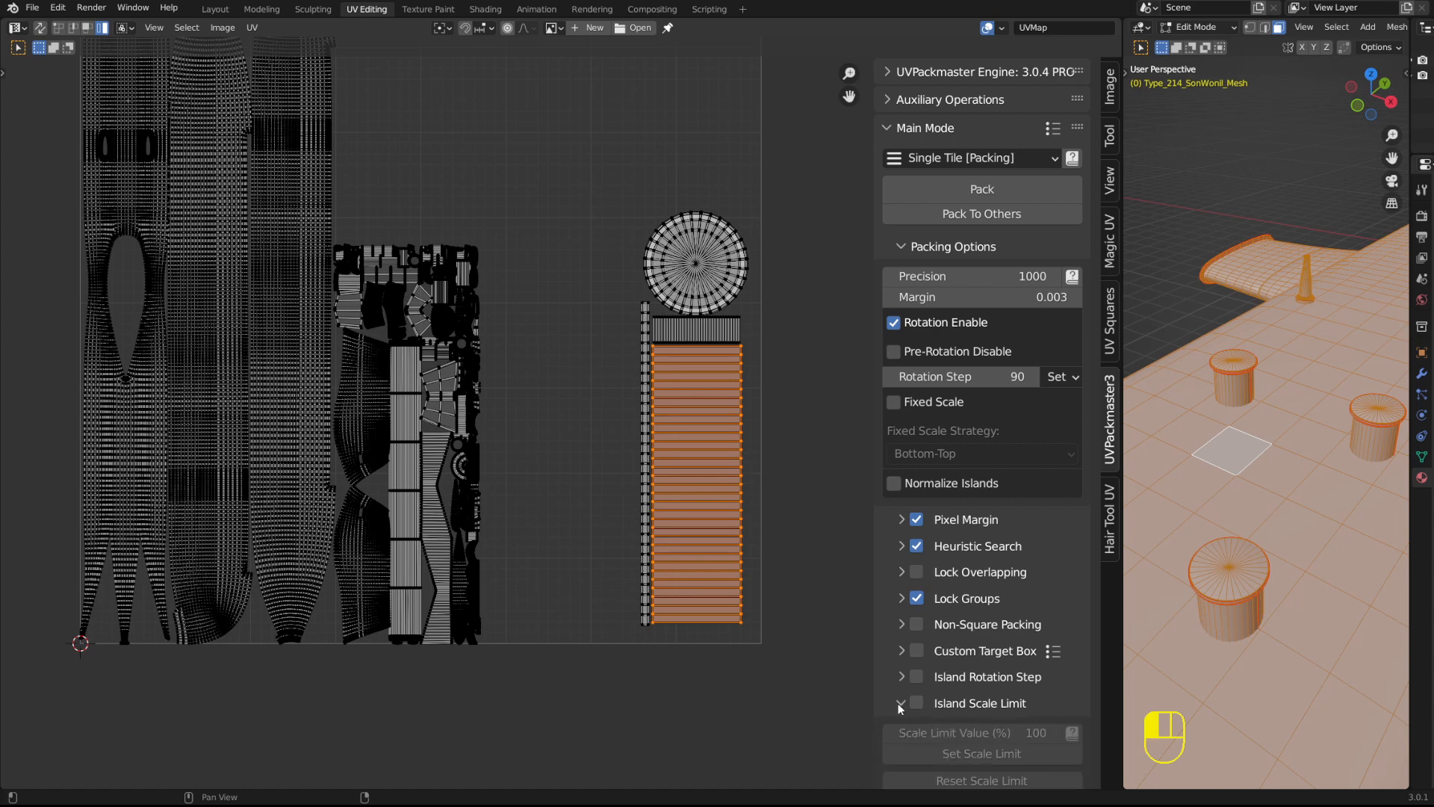
scroll(977, 679, "down", 3)
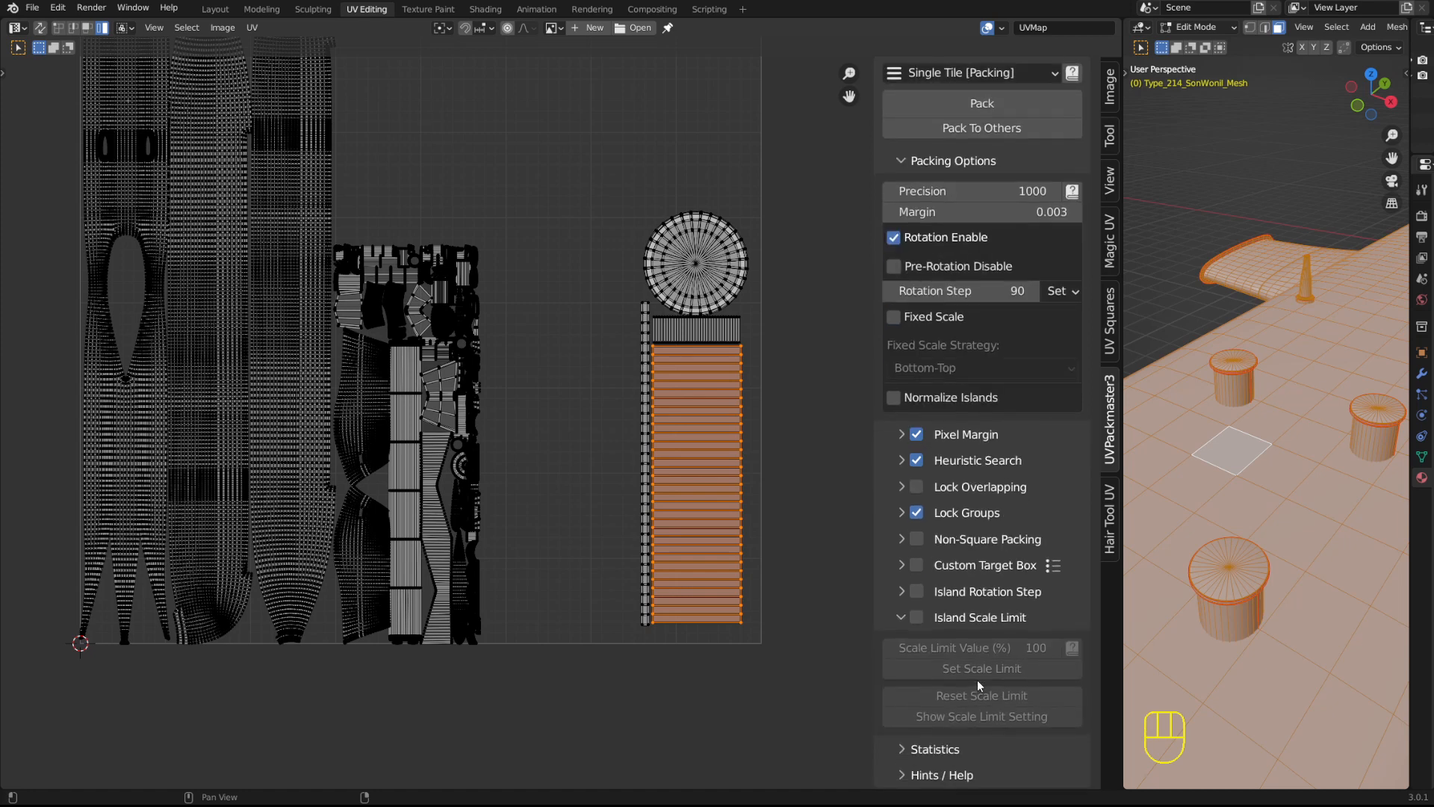
left_click(575, 362)
left_click_drag(601, 125, 795, 665)
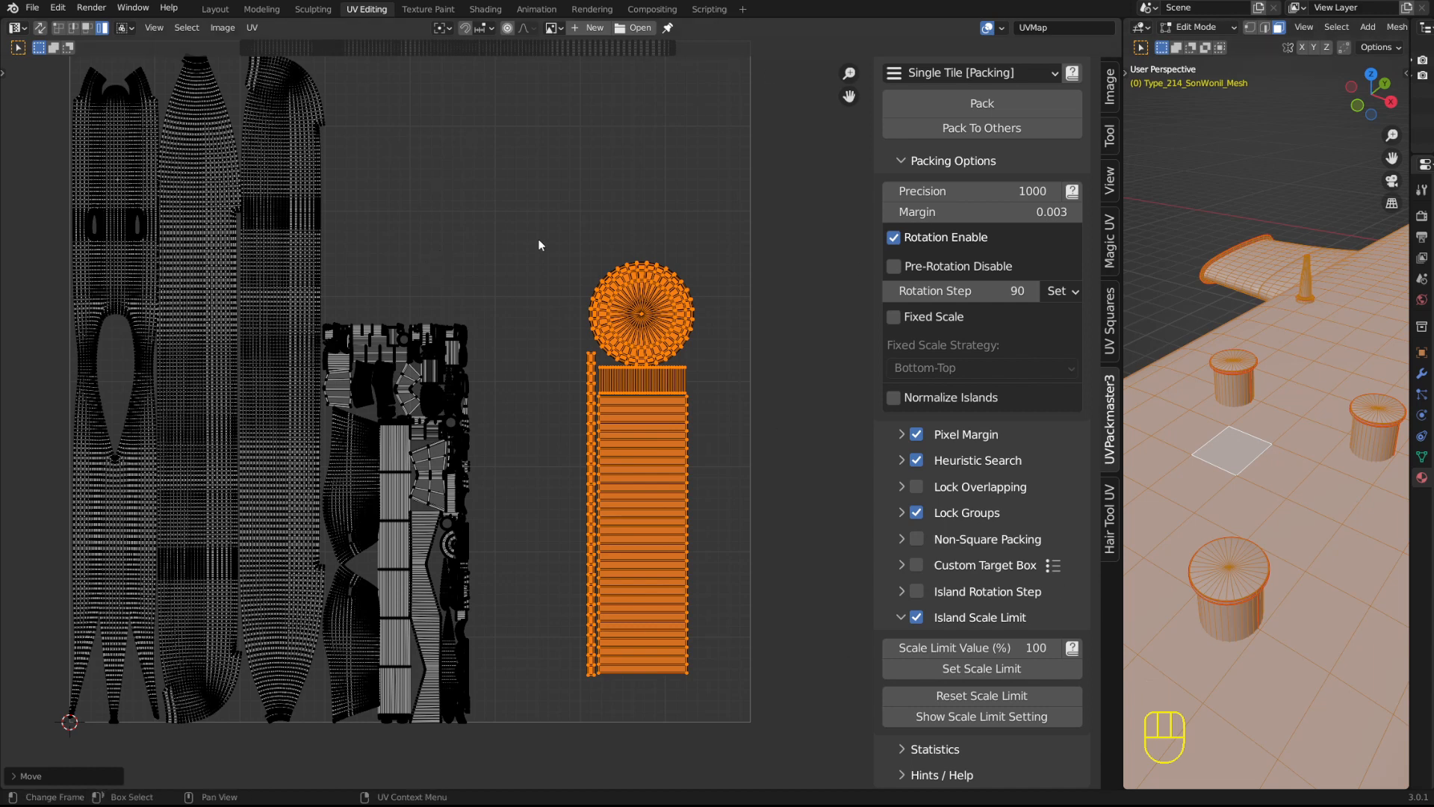
- Try scaling the selected stacked islands up and down, and undo the scaling
middle_click_drag(576, 287, 697, 308, "shift")
scroll(696, 308, "down", 2)
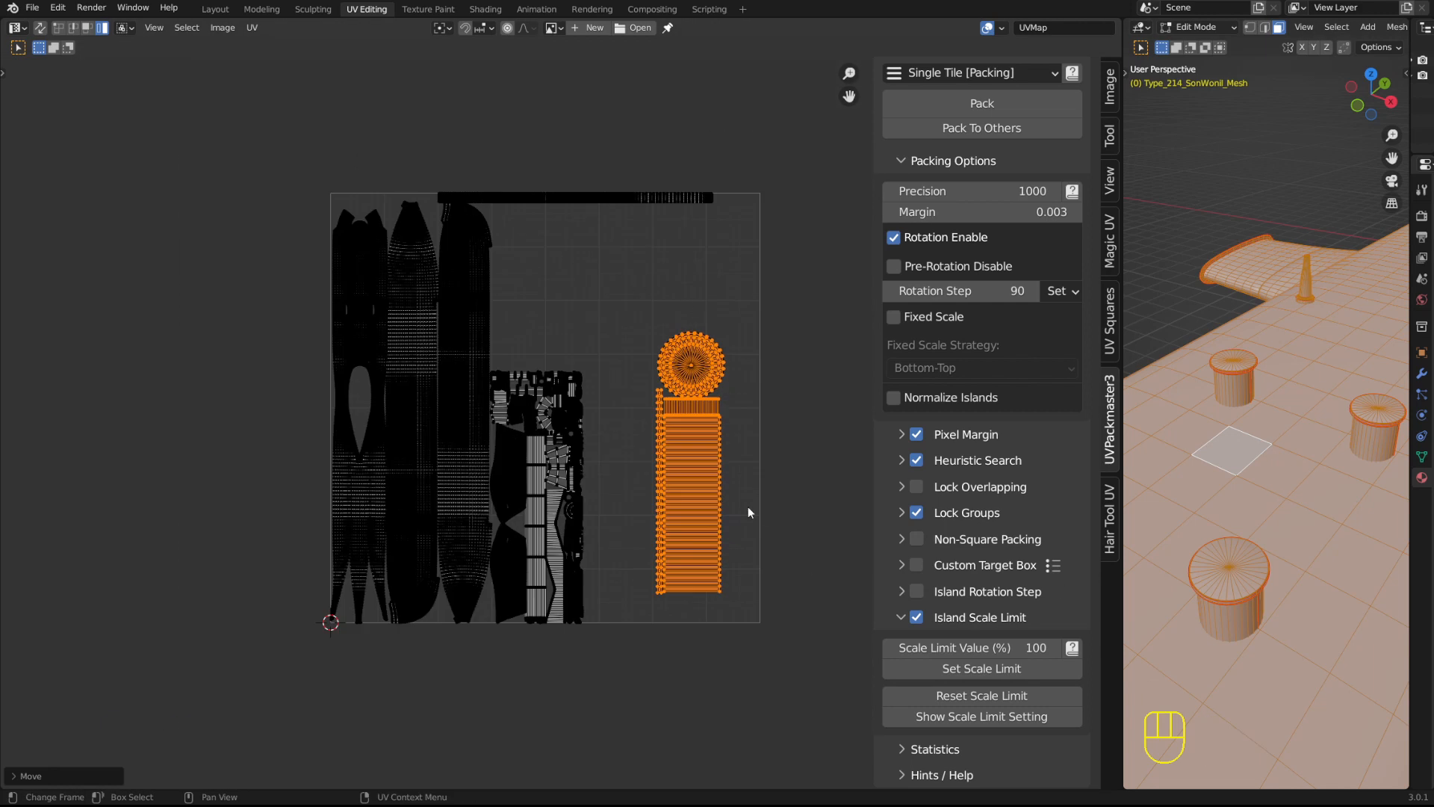
middle_click_drag(655, 496, 634, 483, "shift")
scroll(634, 483, "up", 1)
middle_click_drag(749, 391, 602, 398, "shift")
key("s")
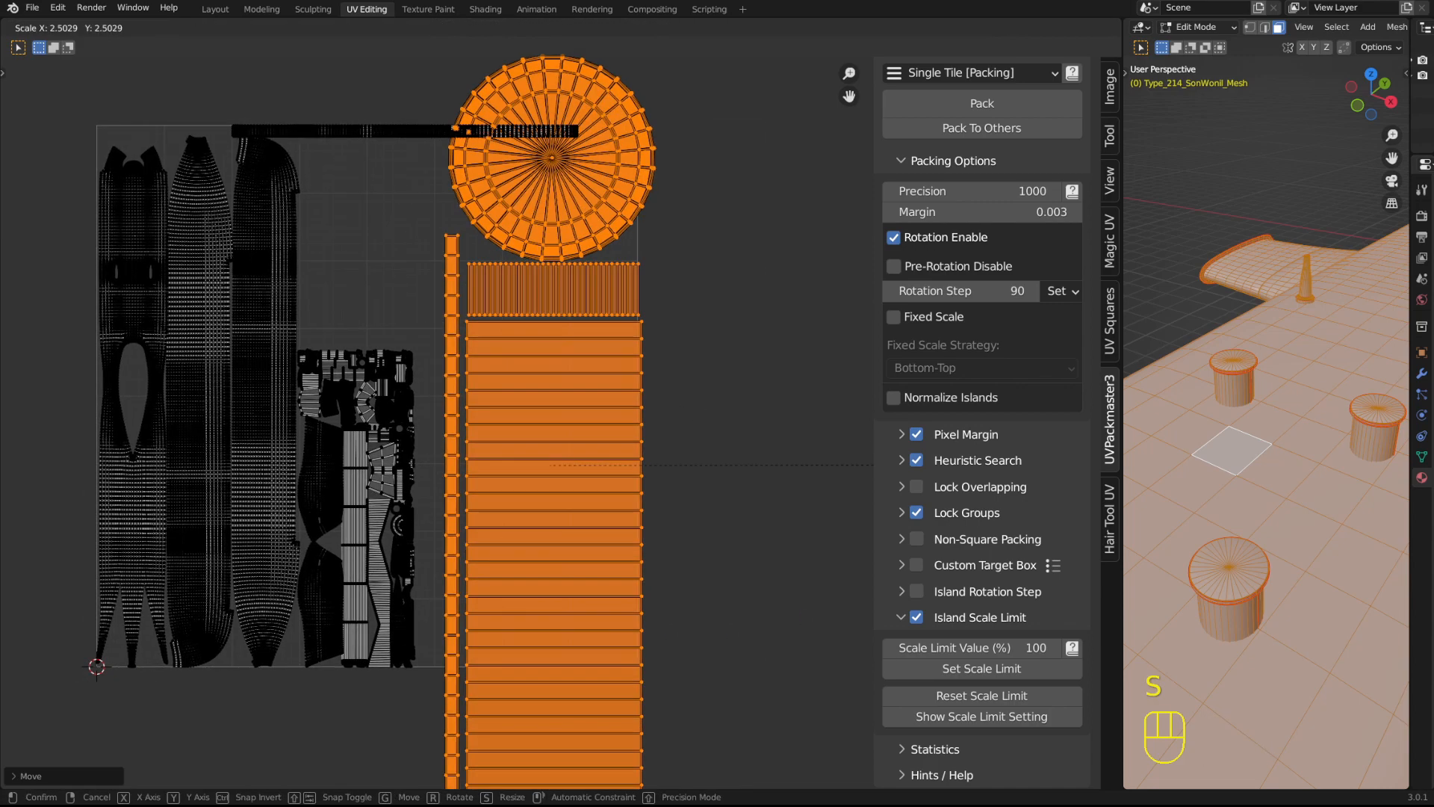
left_click(682, 423)
key("s")
left_click(648, 429)
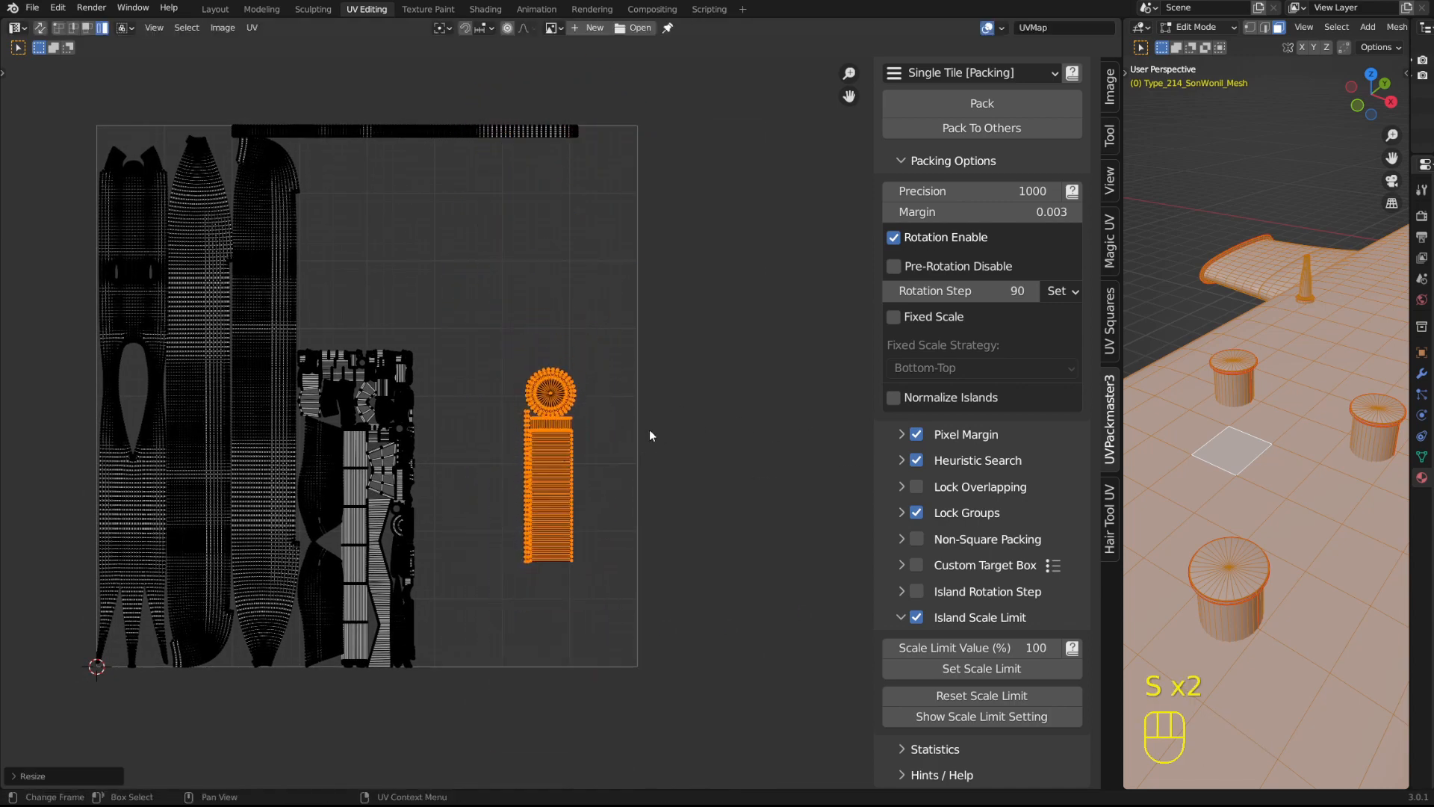
key("ctrl+z")
- Move the stacked disc, ring and strip islands about 0.08 toward the tile's right edge and 0.055 down
middle_click_drag(611, 443, 614, 437, "shift")
scroll(614, 438, "up", 2)
key("g")
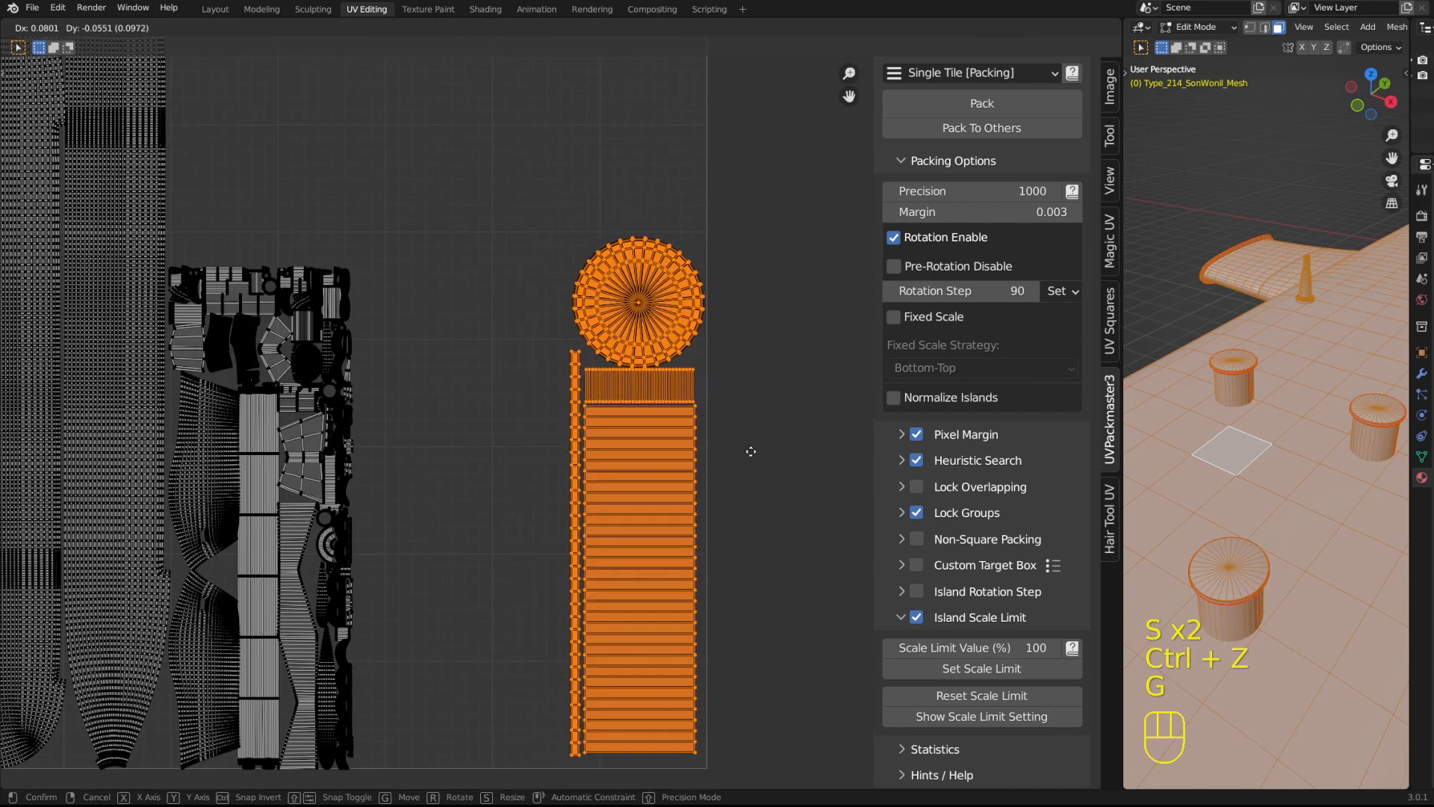
left_click(747, 450)
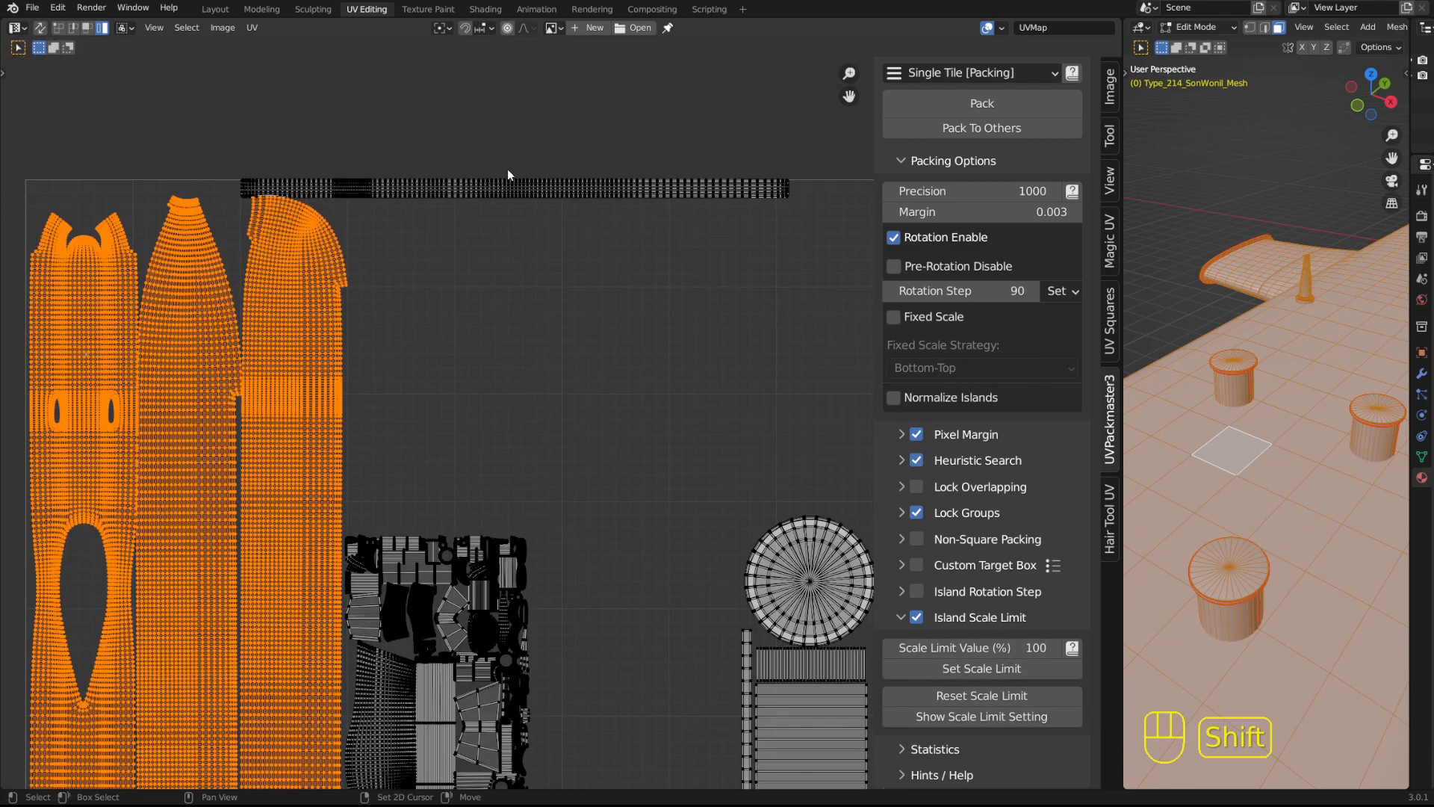
- Add the long horizontal strip and the stacked disc, ring and strip islands to the hull island selection
left_click_drag(509, 170, 564, 255, "shift")
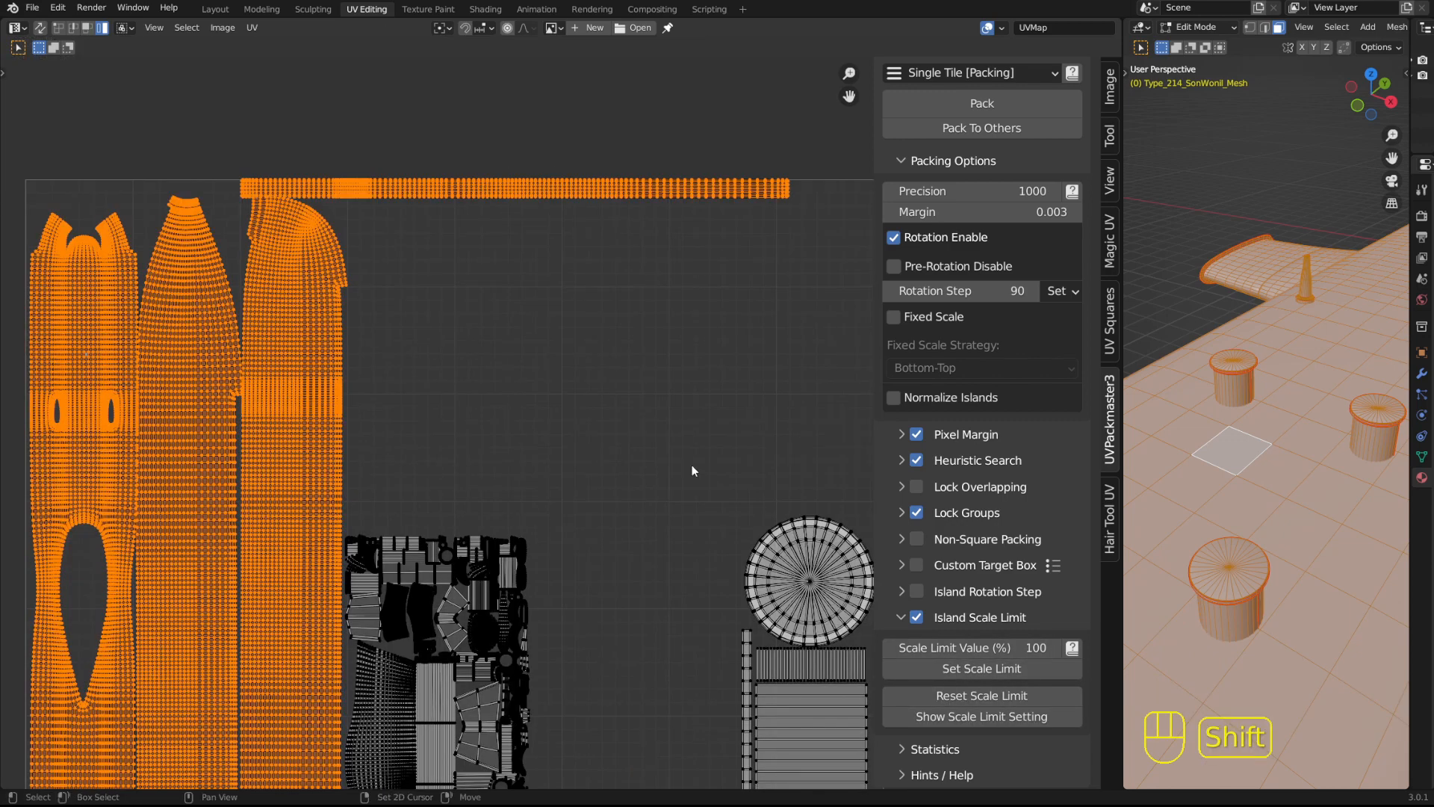
middle_click_drag(691, 471, 609, 195, "shift")
left_click_drag(587, 151, 818, 786, "shift")
middle_click_drag(526, 328, 522, 368)
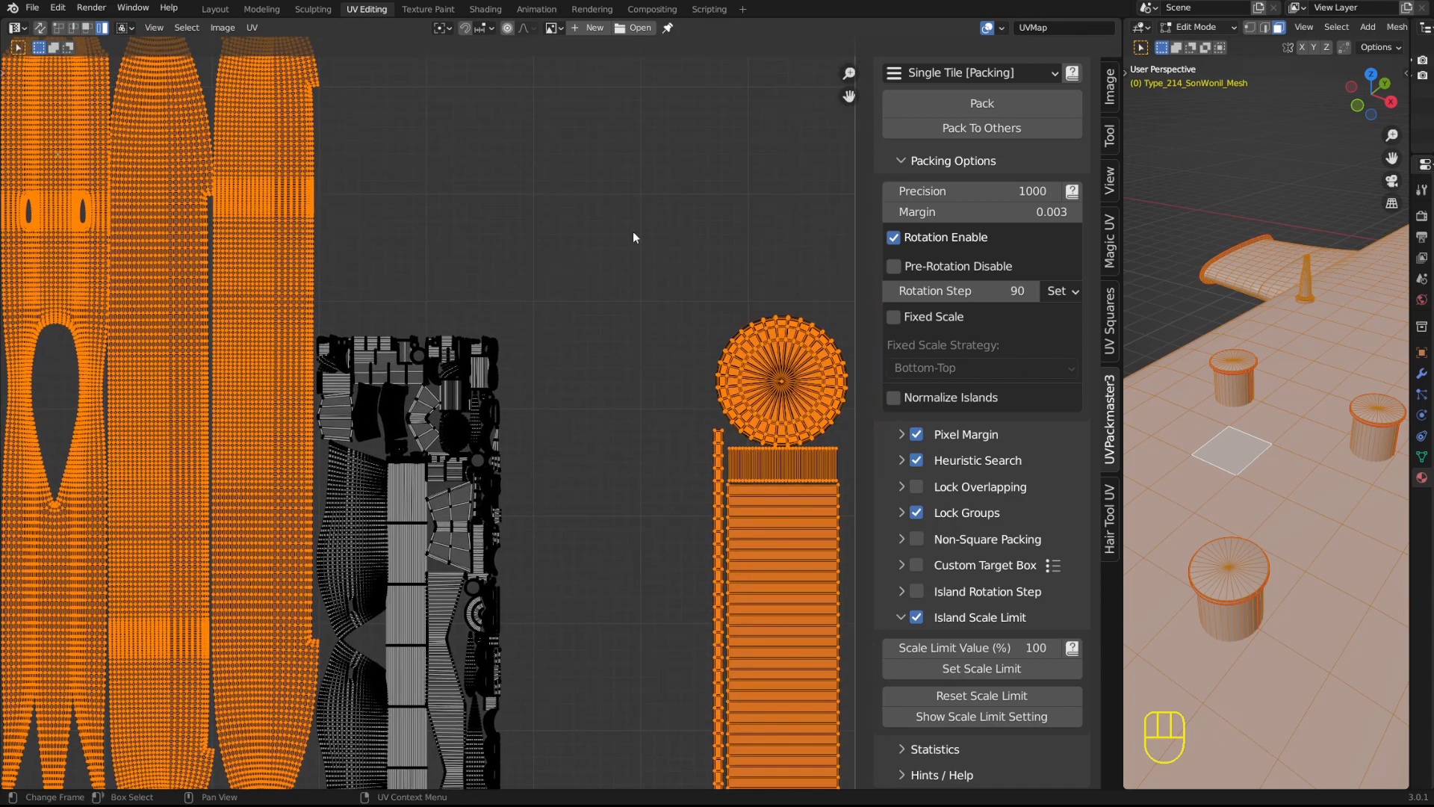
middle_click_drag(541, 176, 442, 333, "shift")
middle_click_drag(534, 539, 614, 215, "shift")
right_click(627, 176, "shift")
middle_click_drag(596, 98, 620, 189, "shift")
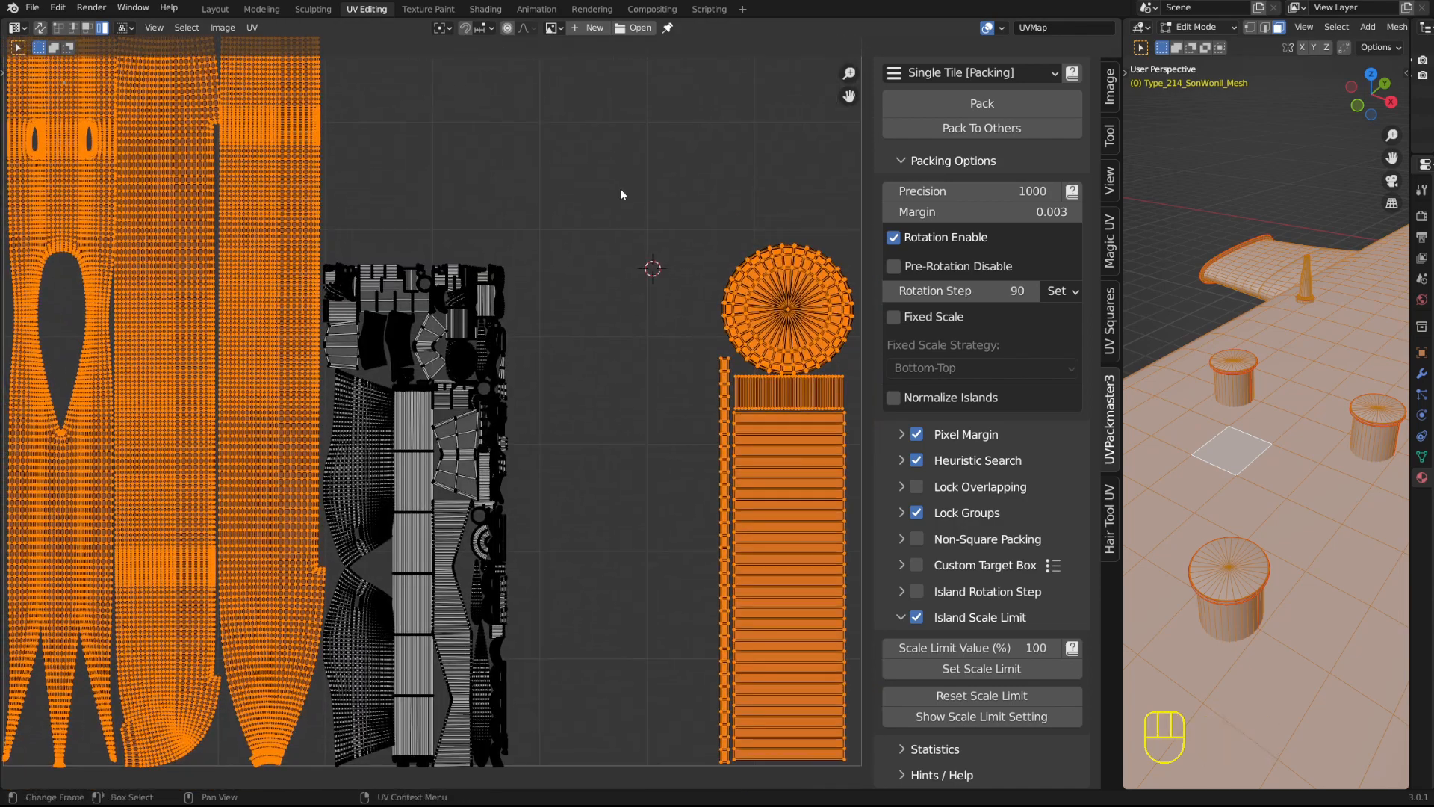
key("Home")
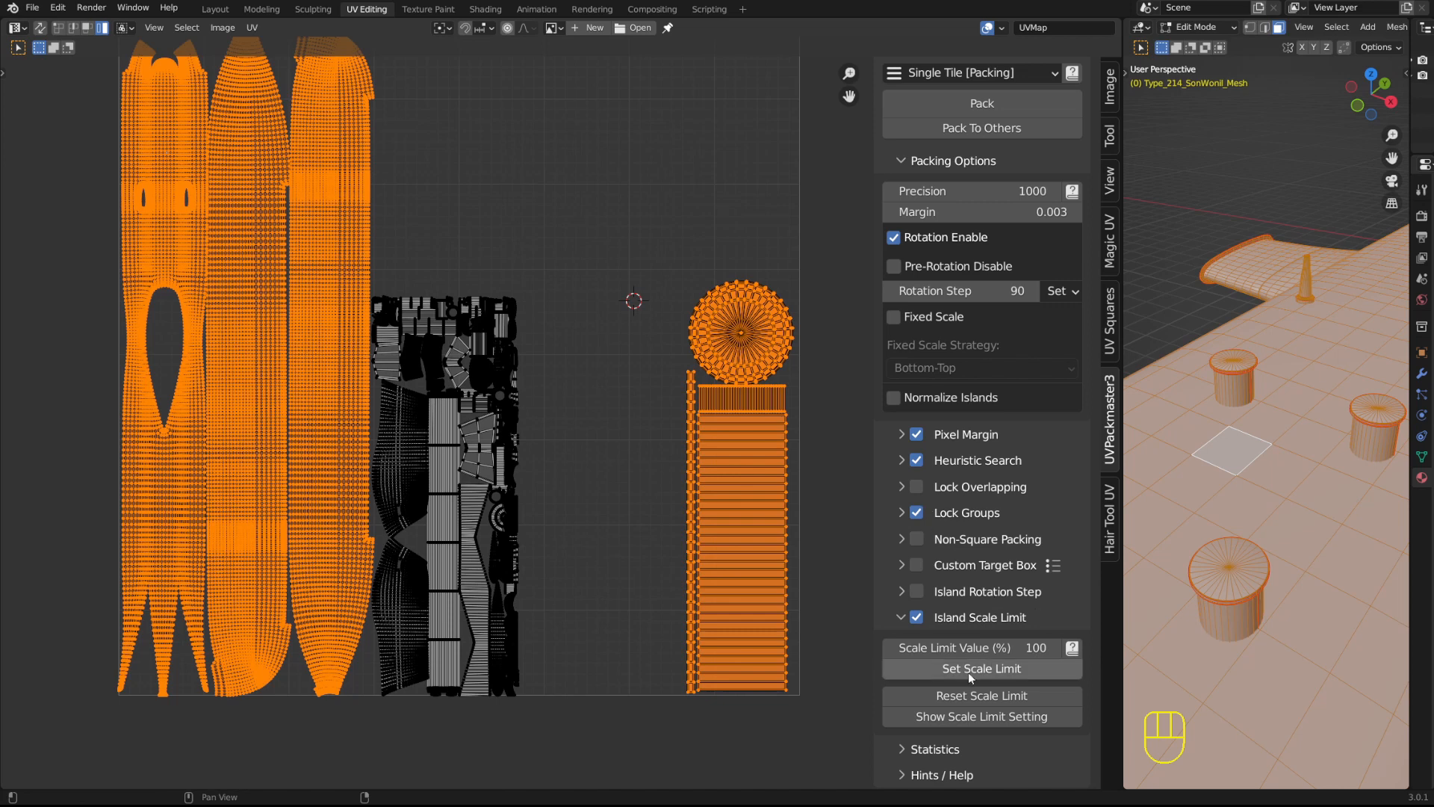
- Set a 100% scale limit on the selected islands and display their scale limit settings
left_click(968, 673)
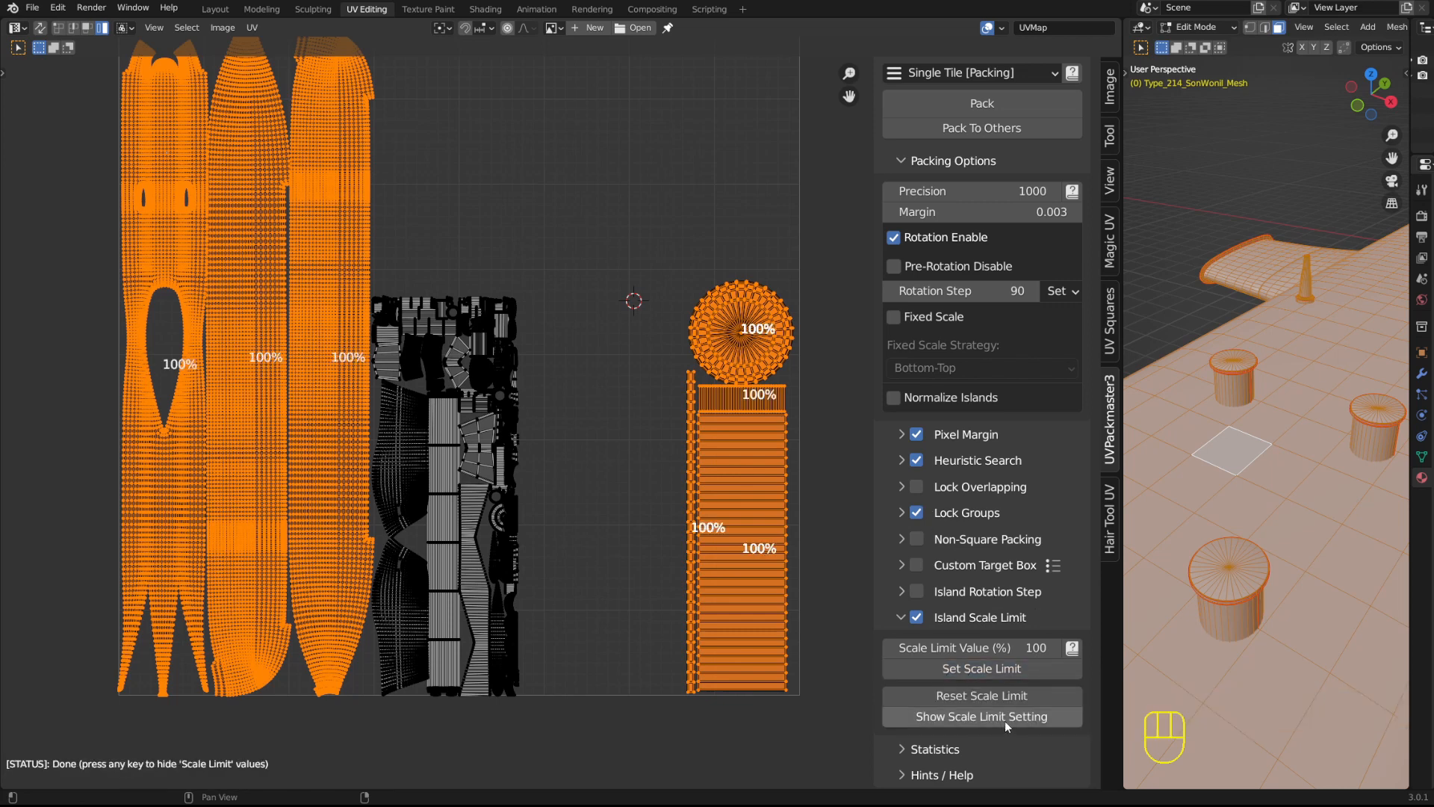
left_click(1005, 717)
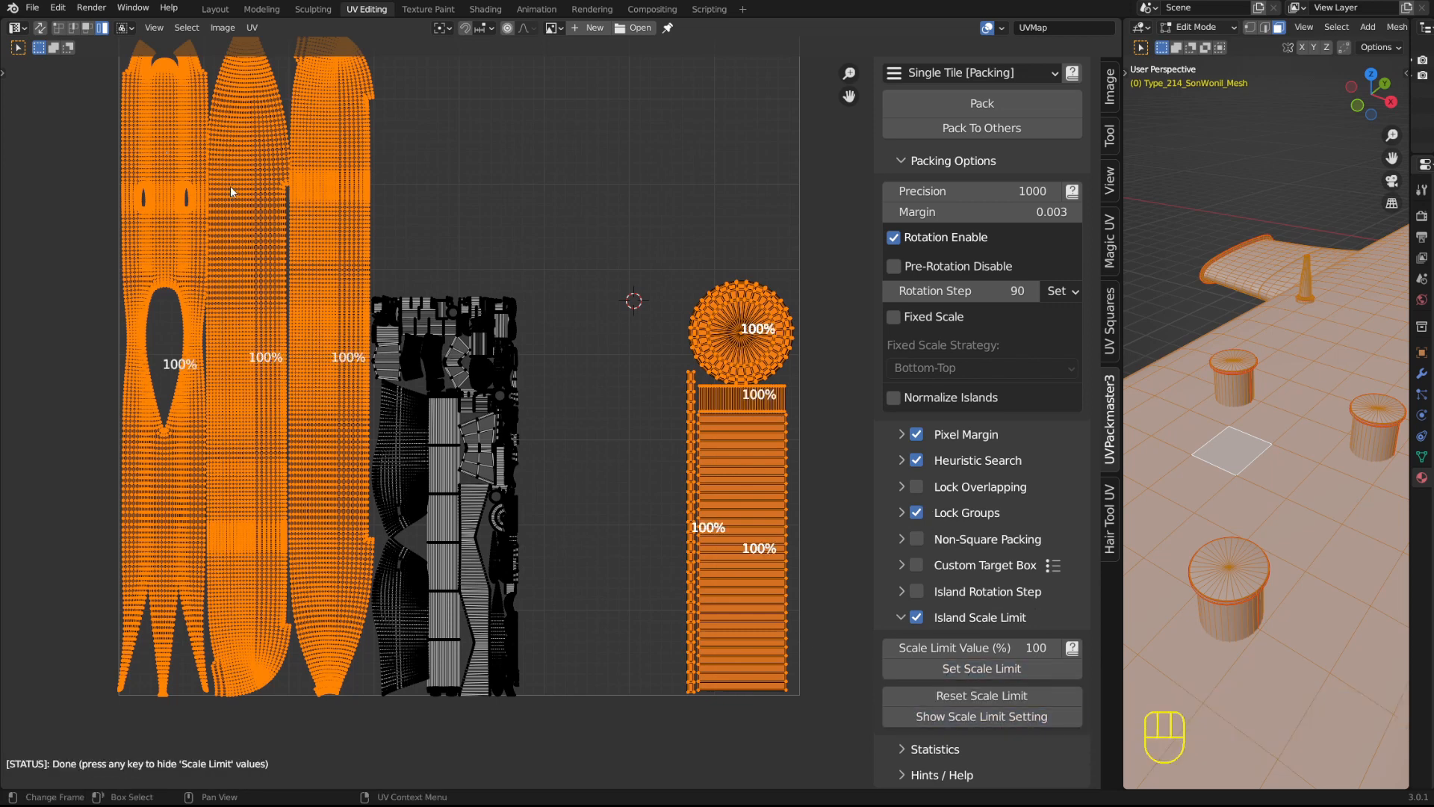
middle_click_drag(531, 236, 485, 341, "shift")
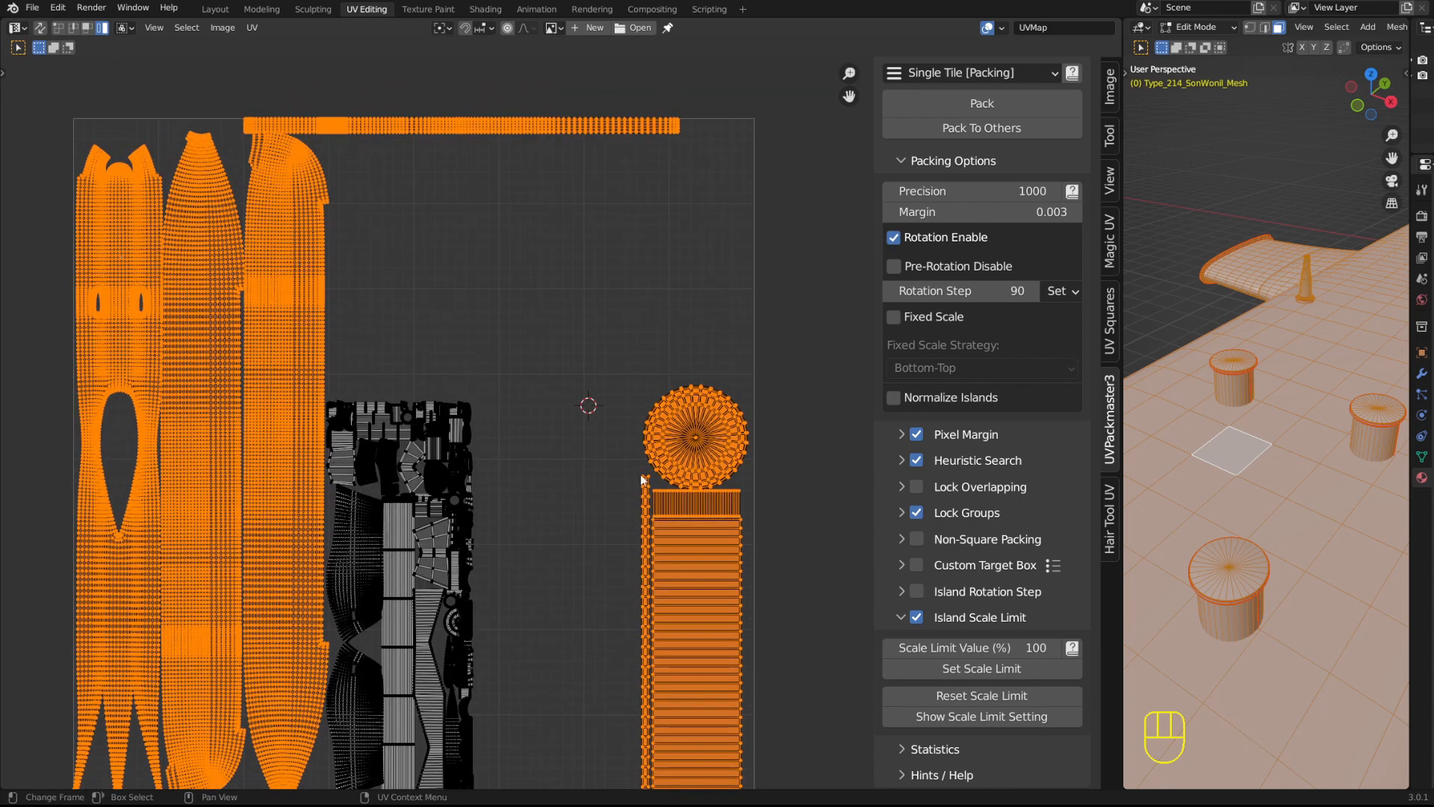
- Save the file and try packing all UV islands into the single tile with Island Scale Limit on
key("a")
key("ctrl+s")
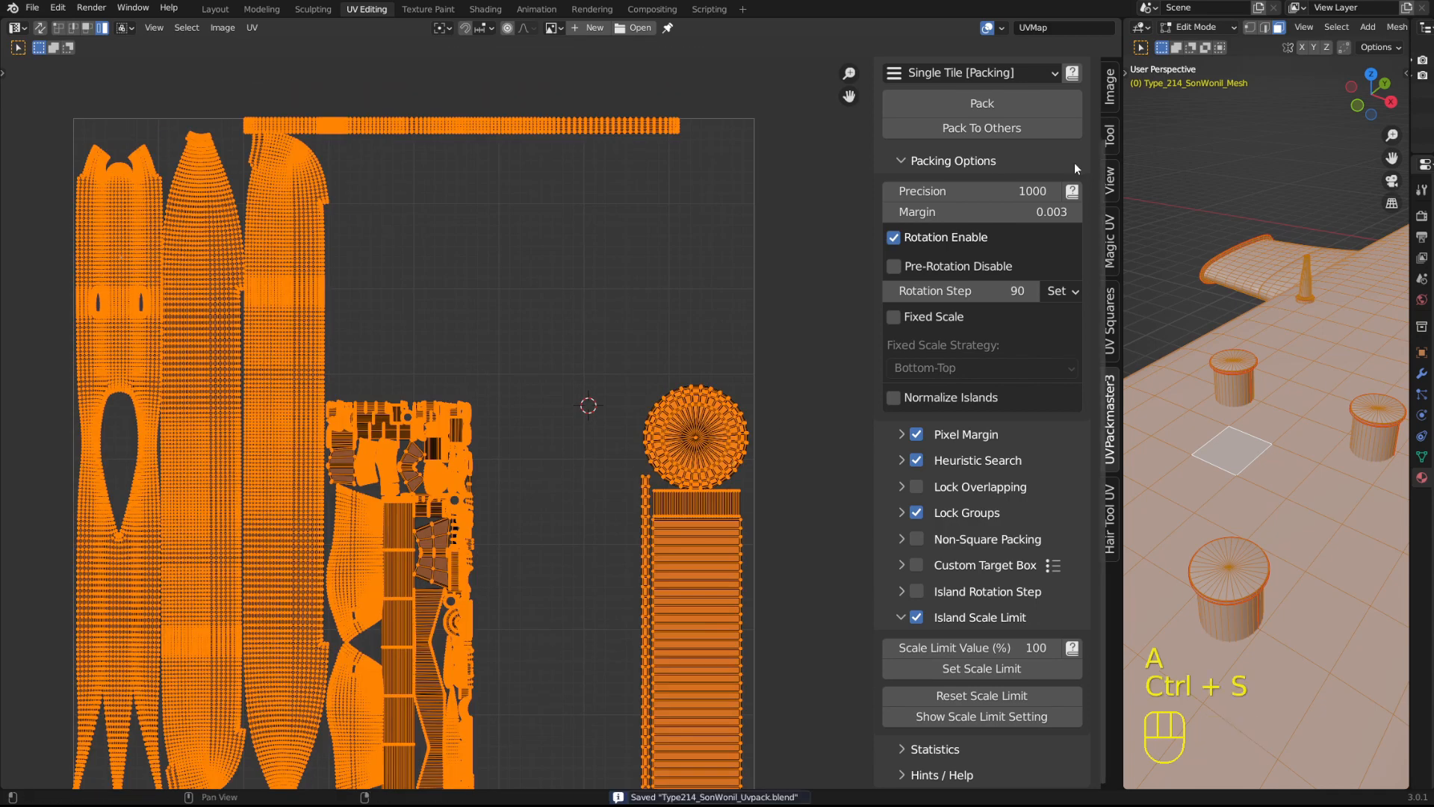
scroll(946, 390, "up", 3)
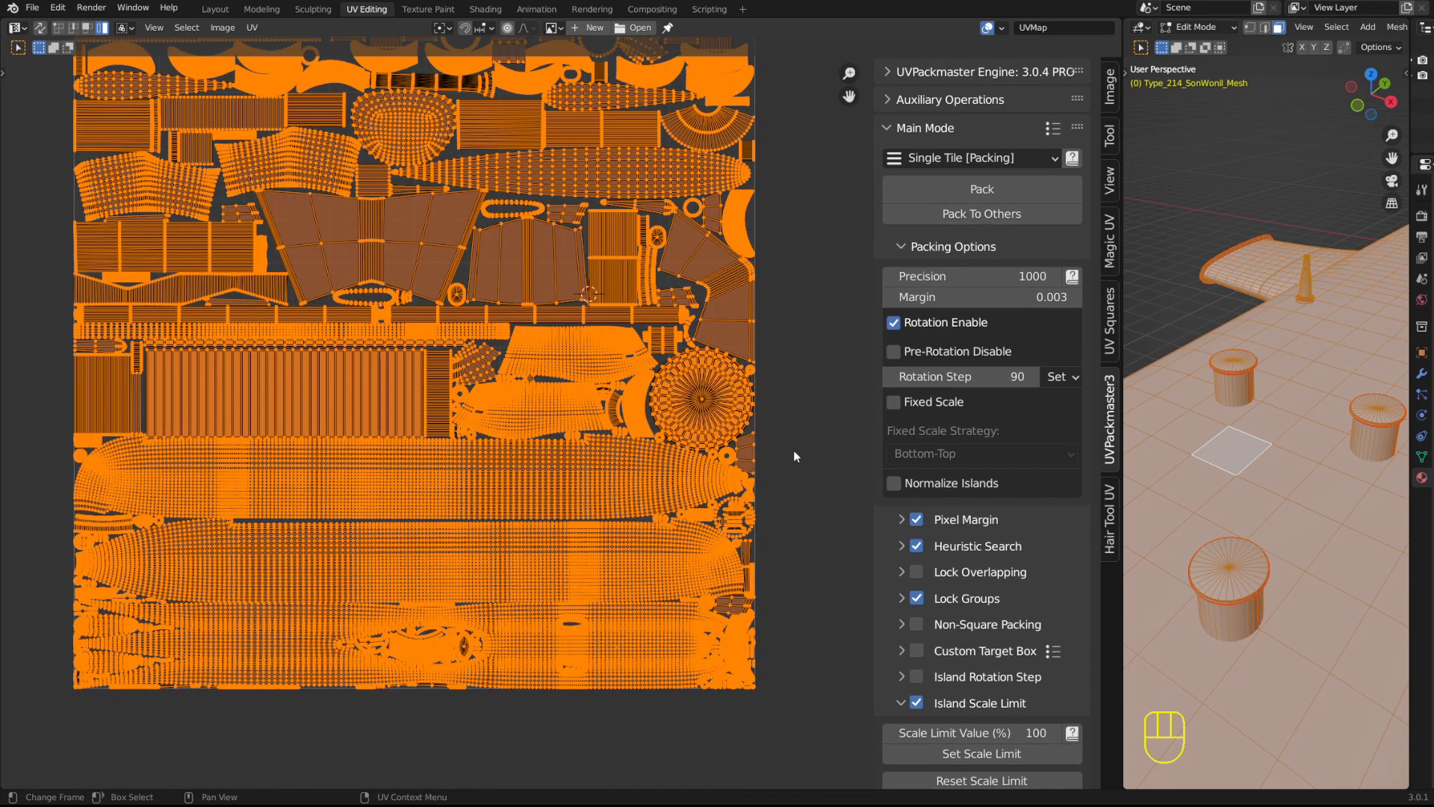
- Show the scale limit settings for all packed islands and examine the packed layout up close
left_click(793, 450)
key("a")
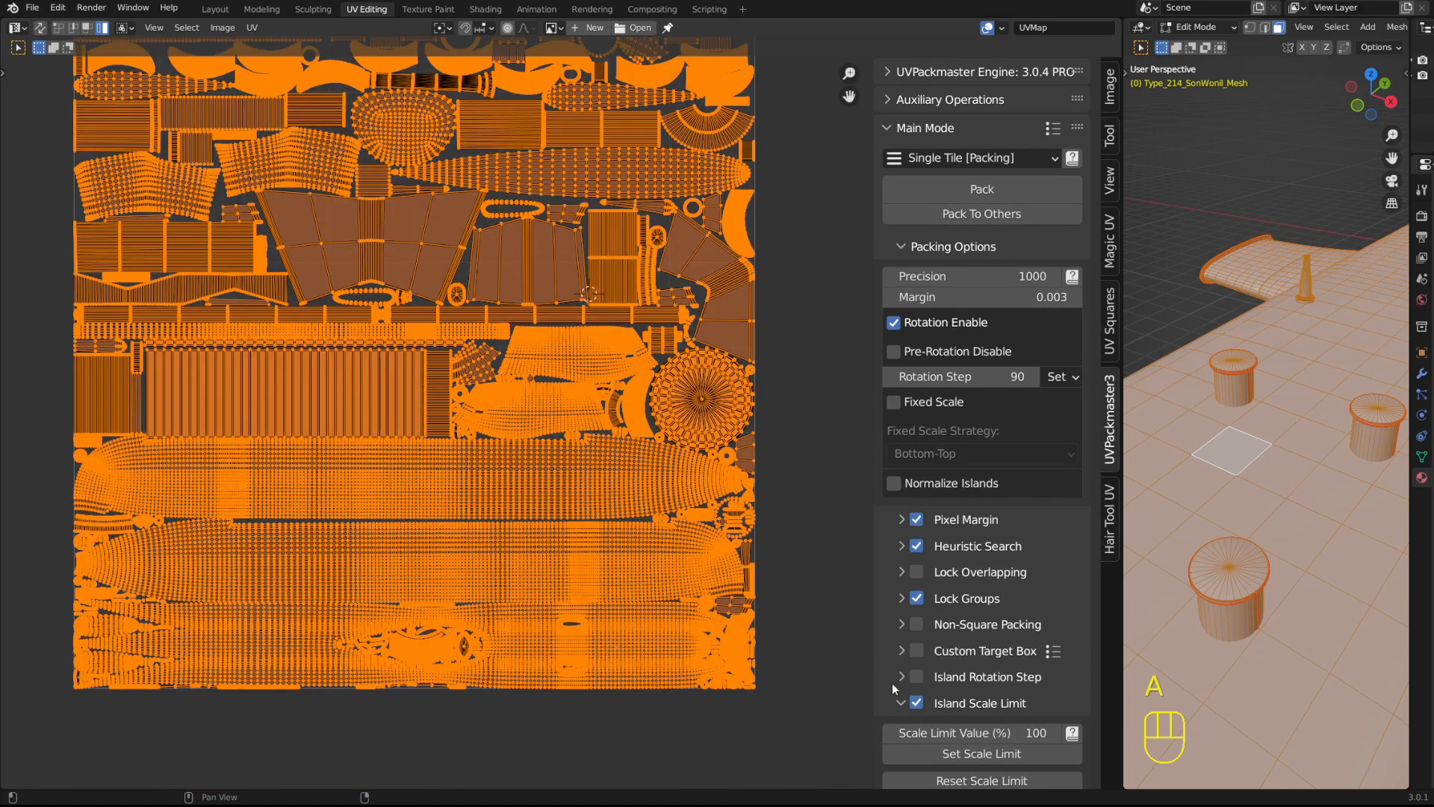
scroll(892, 682, "down", 3)
left_click(974, 716)
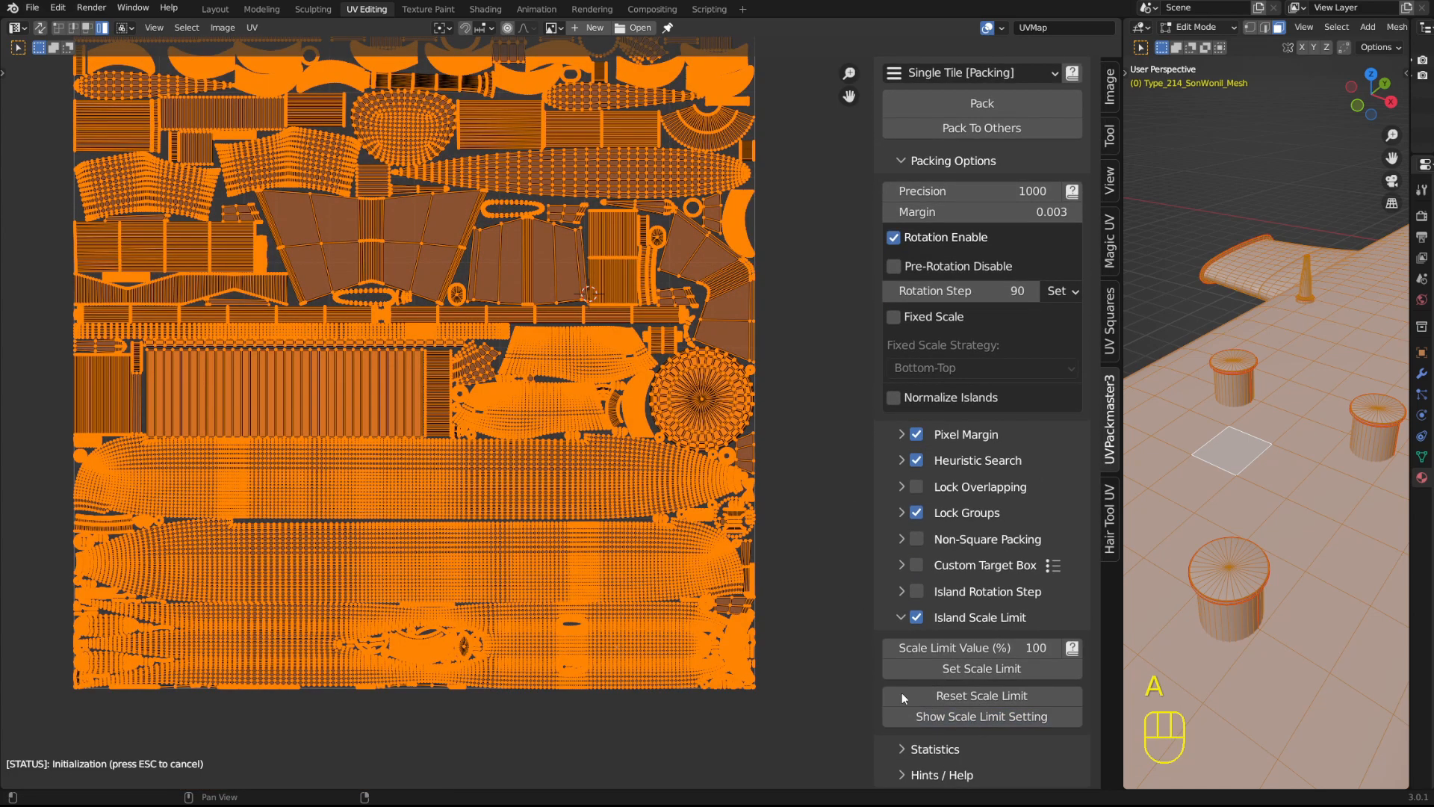
middle_click_drag(289, 345, 243, 462, "shift")
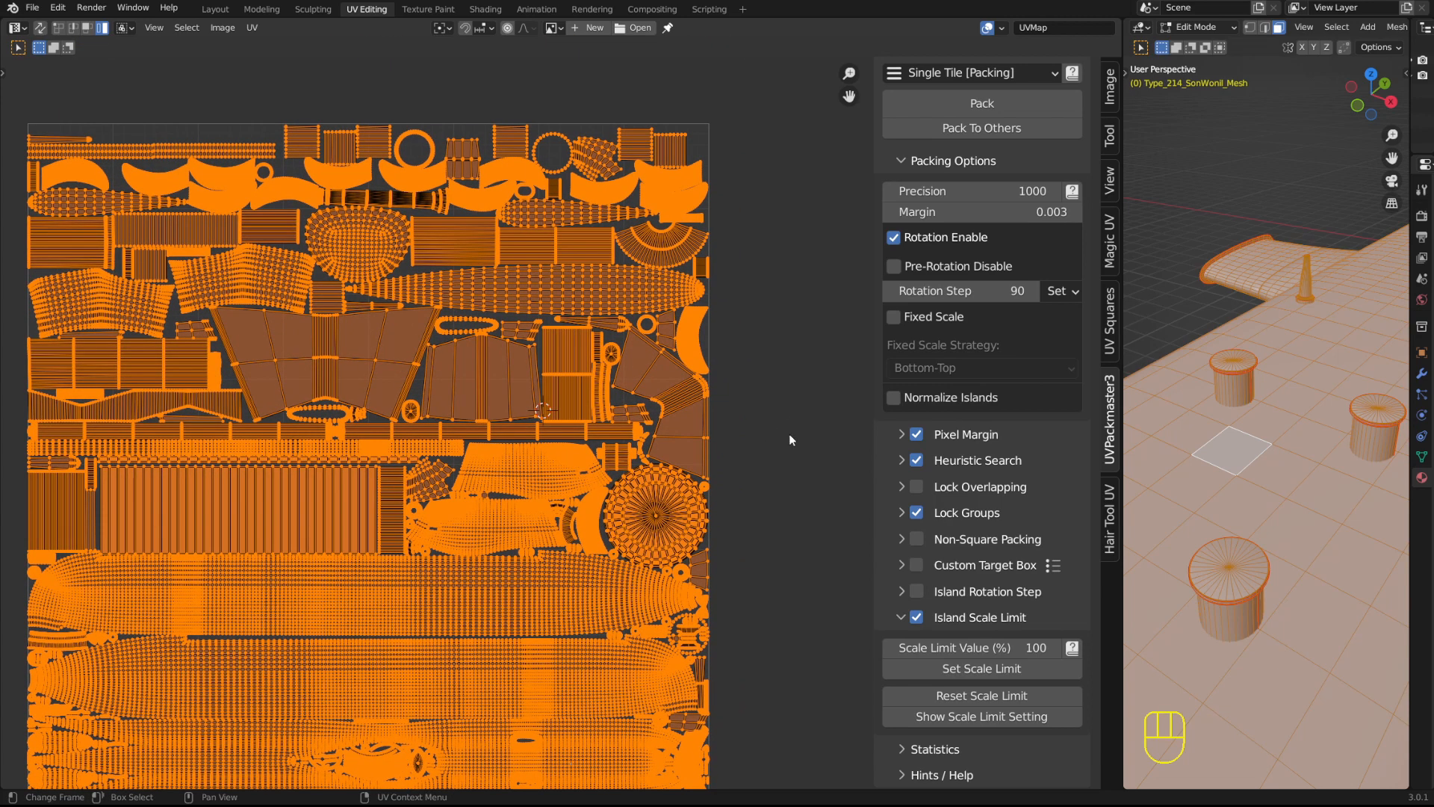
scroll(789, 440, "up", 5)
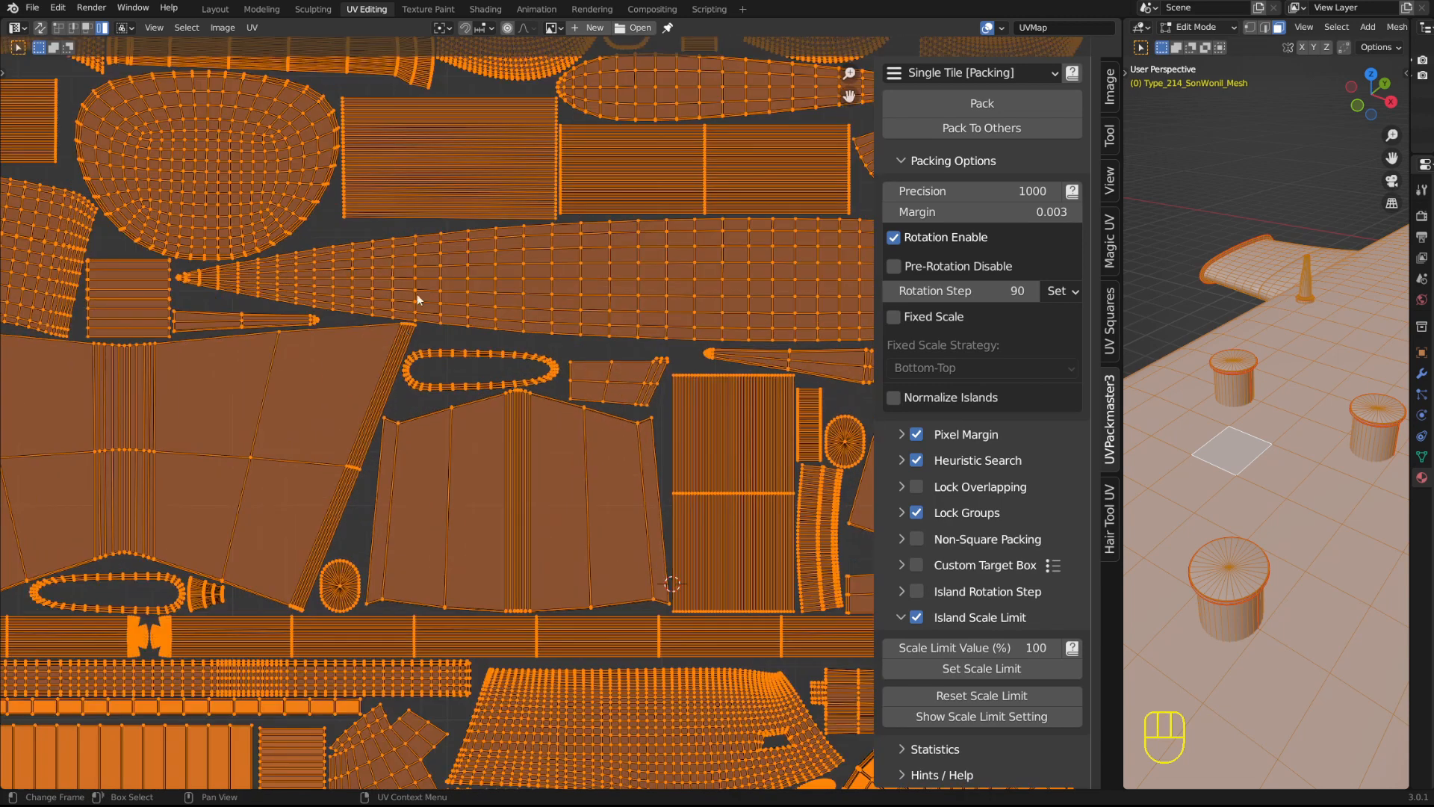
scroll(433, 575, "up", 2)
scroll(478, 364, "up", 2)
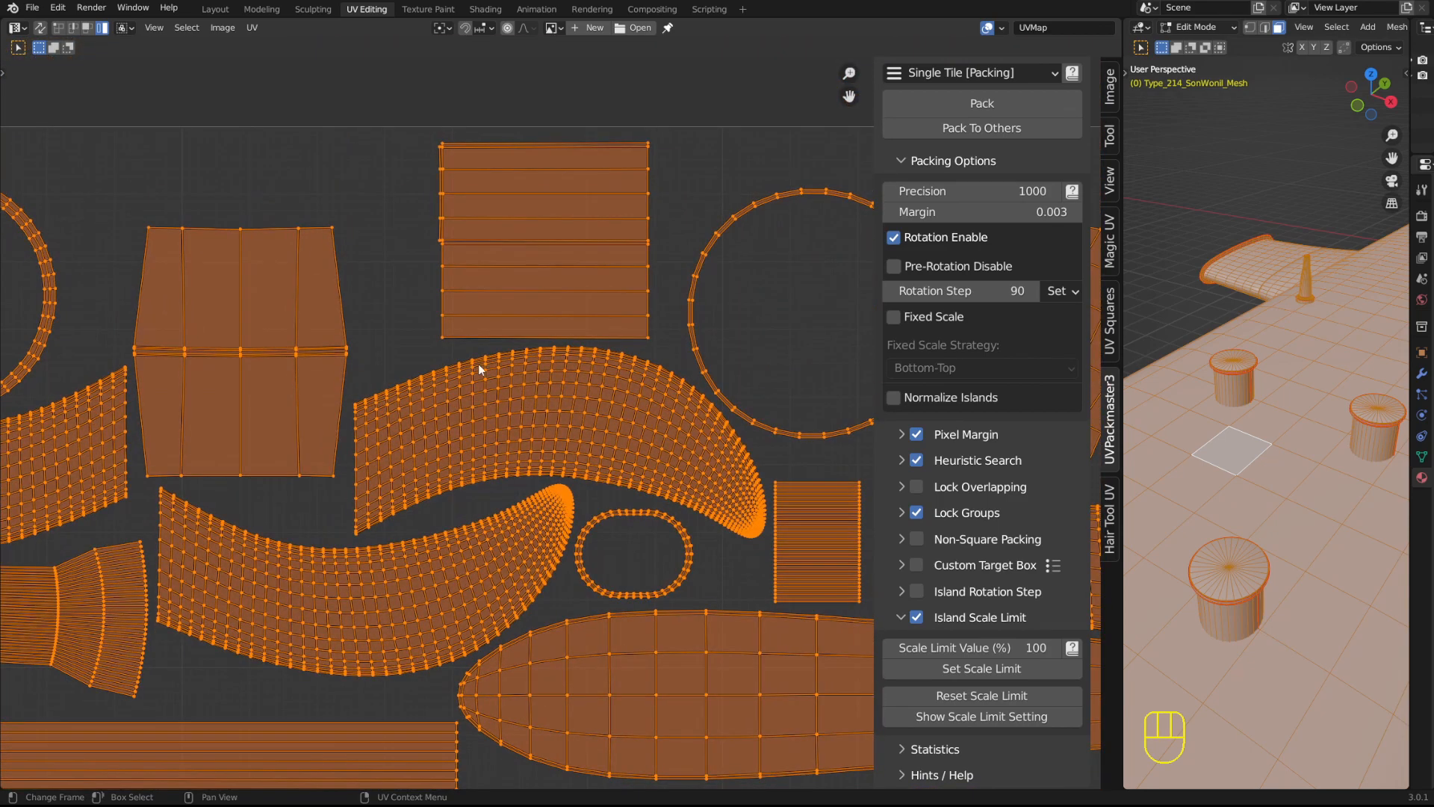
- Undo the packing and pack all UV islands again with Island Scale Limit on
key("ctrl+z")
key("ctrl+z")
key("ctrl+z")
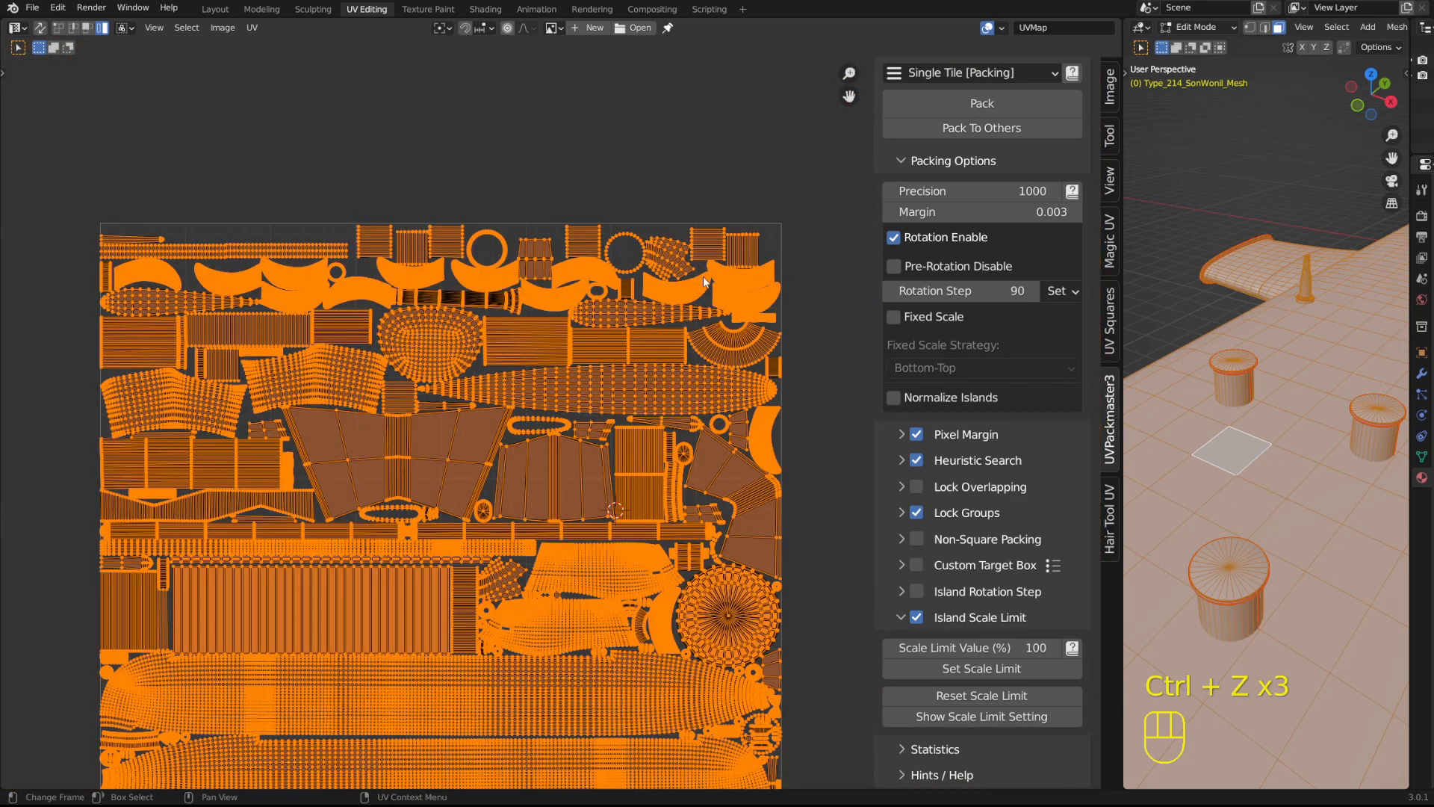
key("ctrl+z")
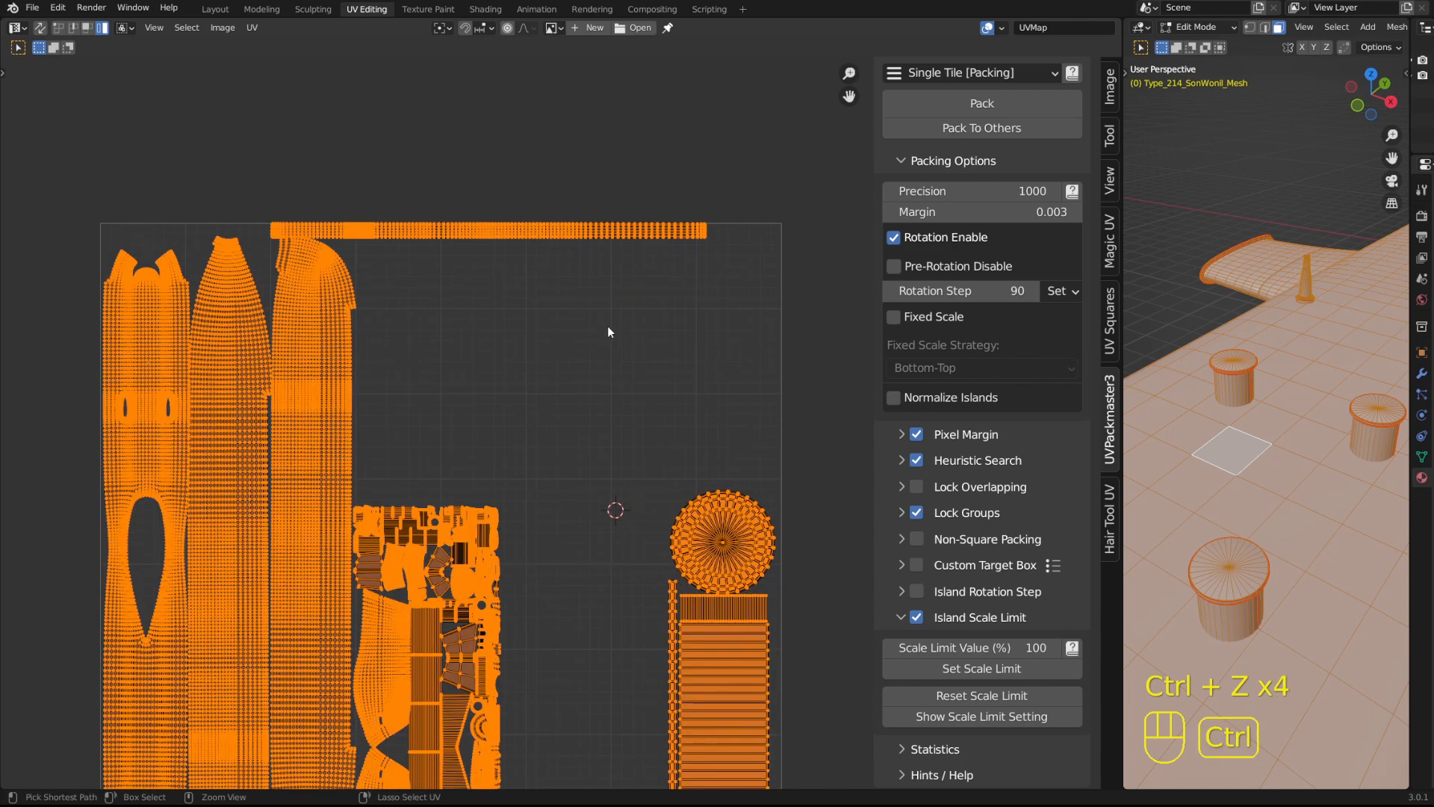
middle_click_drag(616, 472, 581, 288, "shift")
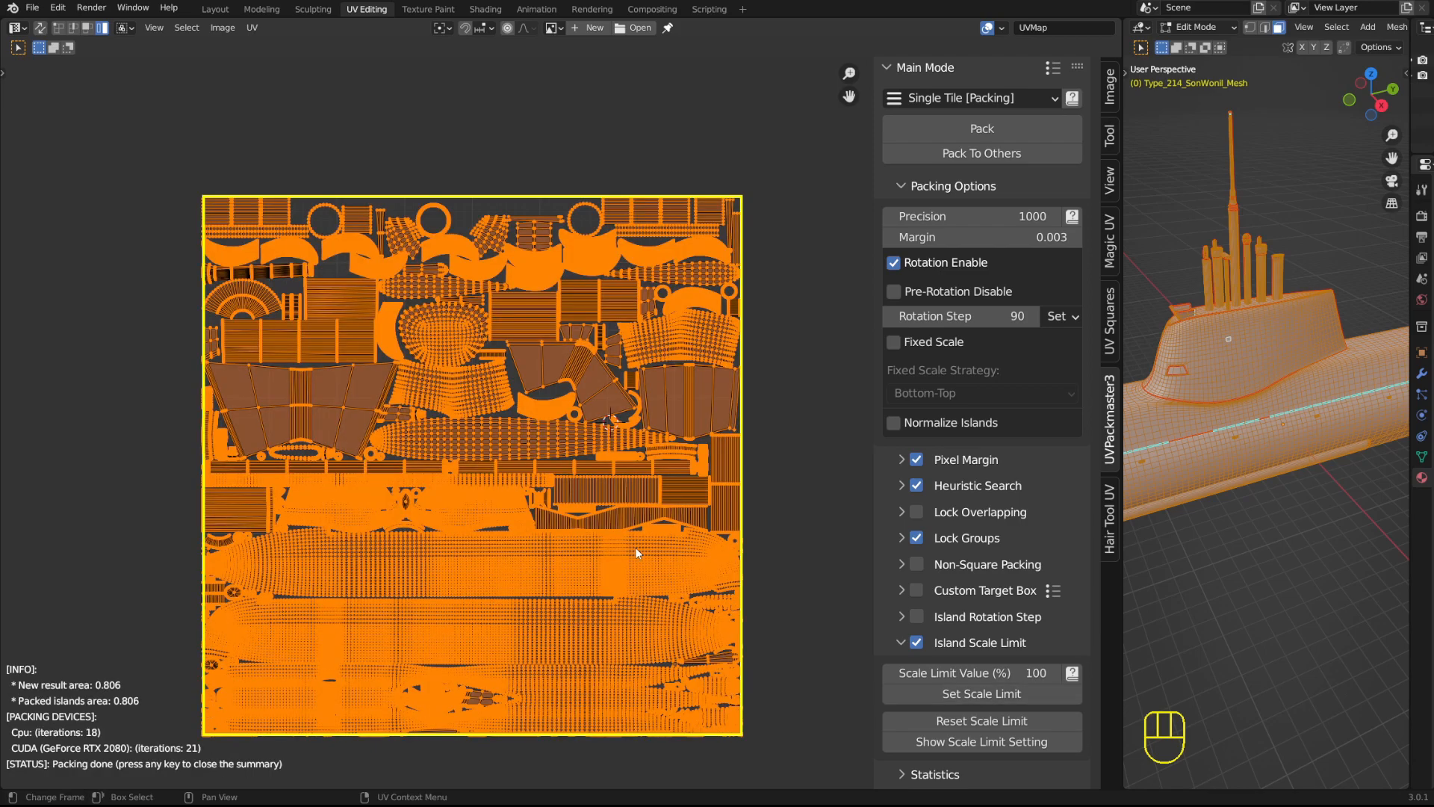
- Select each of the three long hull islands in turn to check their scale in the packed layout
middle_click_drag(761, 558, 760, 384, "shift")
scroll(673, 399, "up", 2)
left_click(641, 408)
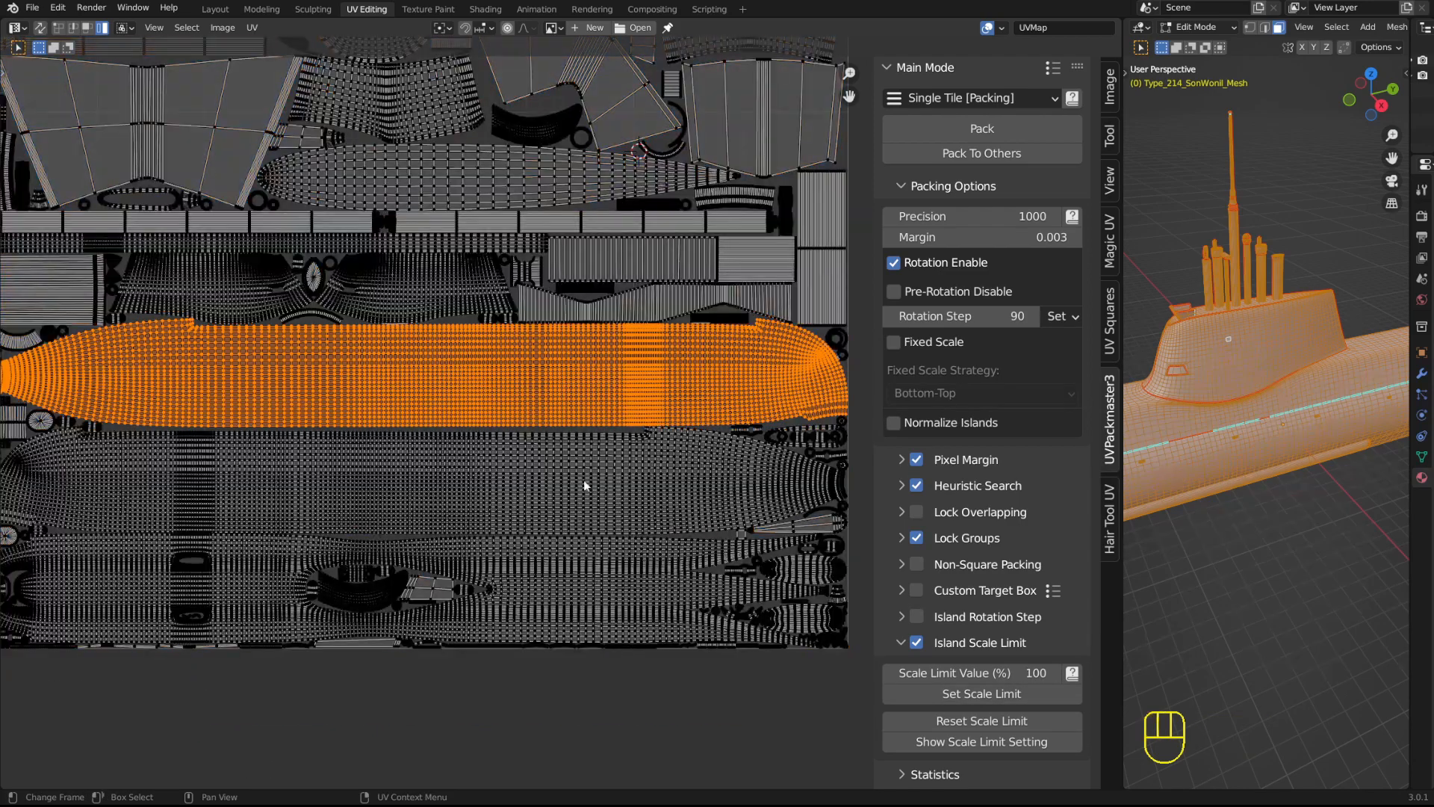
left_click(584, 482)
left_click(581, 569)
left_click(589, 378)
- Examine how the smaller islands are scaled and packed around the long hull islands
middle_click_drag(589, 379, 690, 737, "shift")
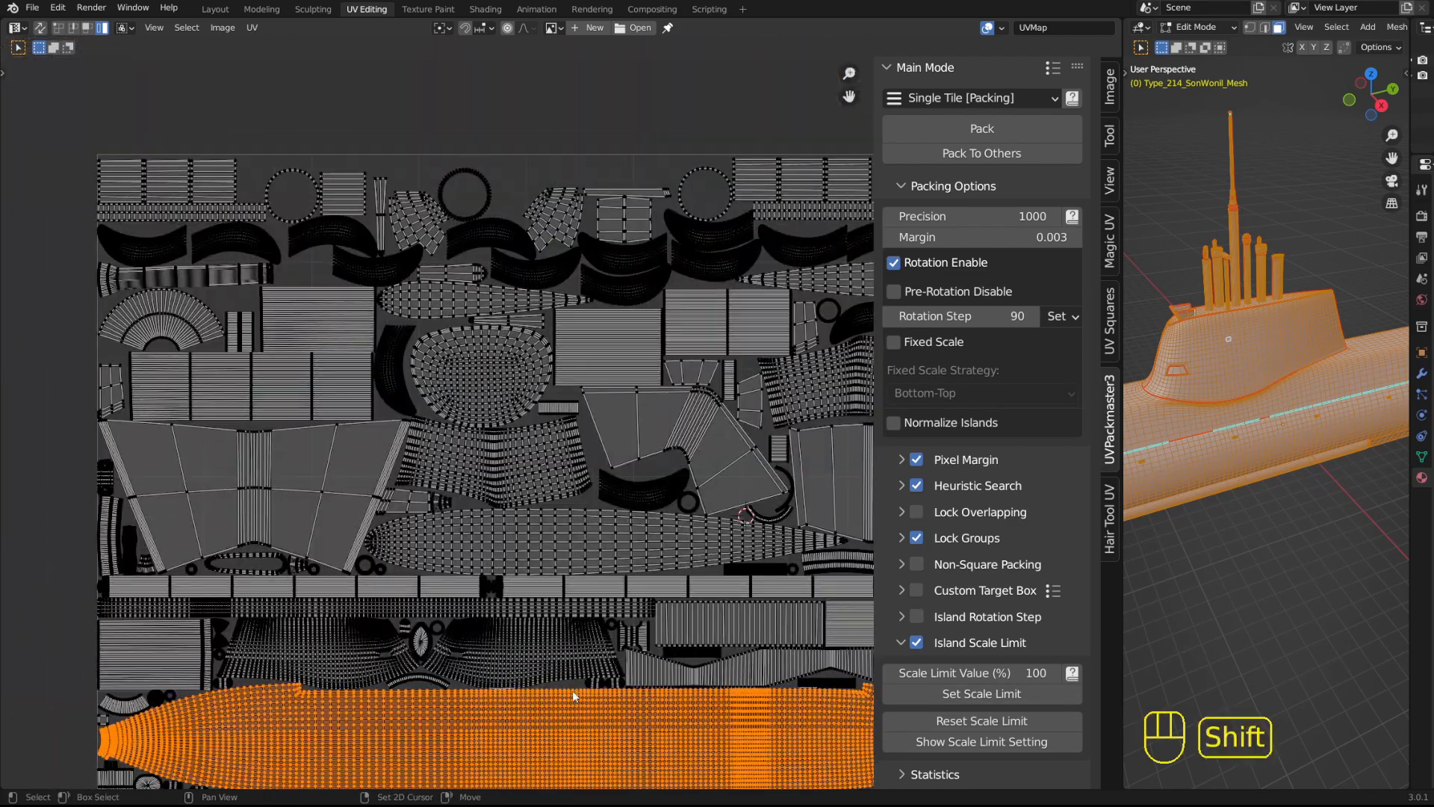
middle_click_drag(407, 451, 539, 508, "shift")
scroll(381, 432, "down", 5)
scroll(538, 505, "up", 3)
scroll(390, 464, "up", 2)
middle_click_drag(578, 232, 398, 171, "shift")
scroll(390, 464, "down", 3)
scroll(396, 473, "up", 1)
scroll(947, 660, "down", 1)
middle_click_drag(608, 533, 608, 517, "shift")
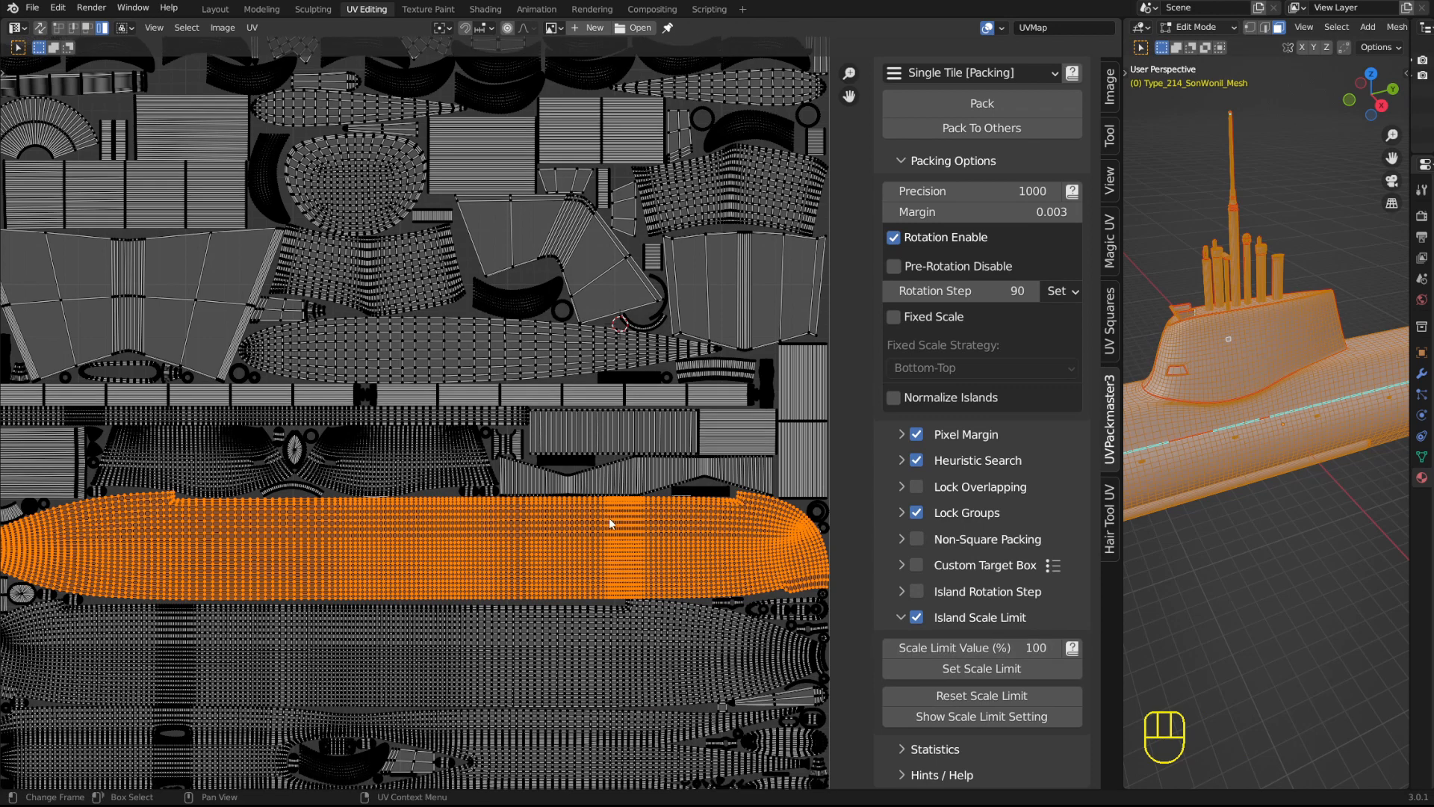
- Turn off Island Scale Limit, turn on Normalize Islands, and pack all UV islands into the single tile
scroll(608, 518, "down", 2)
left_click(917, 617)
key("a")
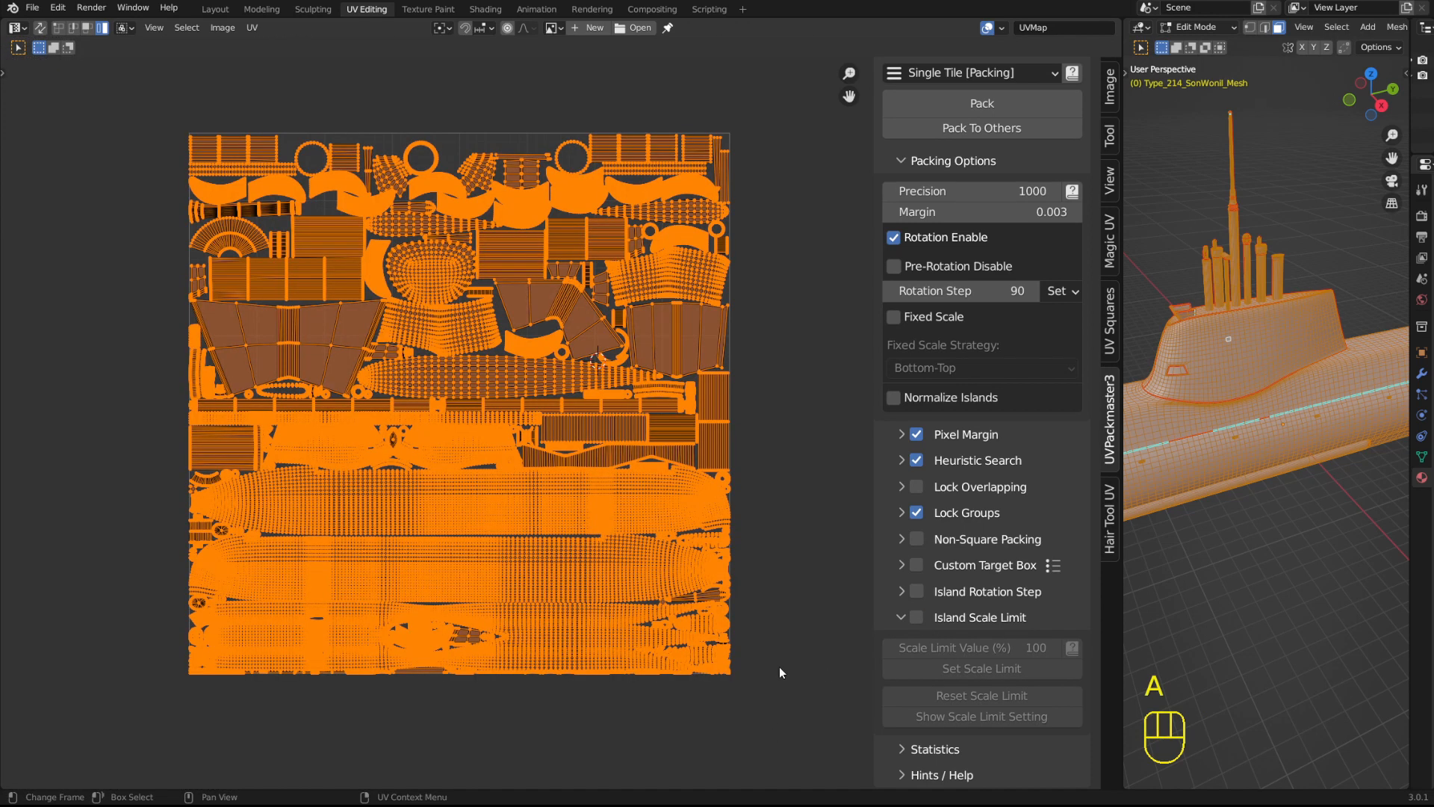
left_click(985, 106)
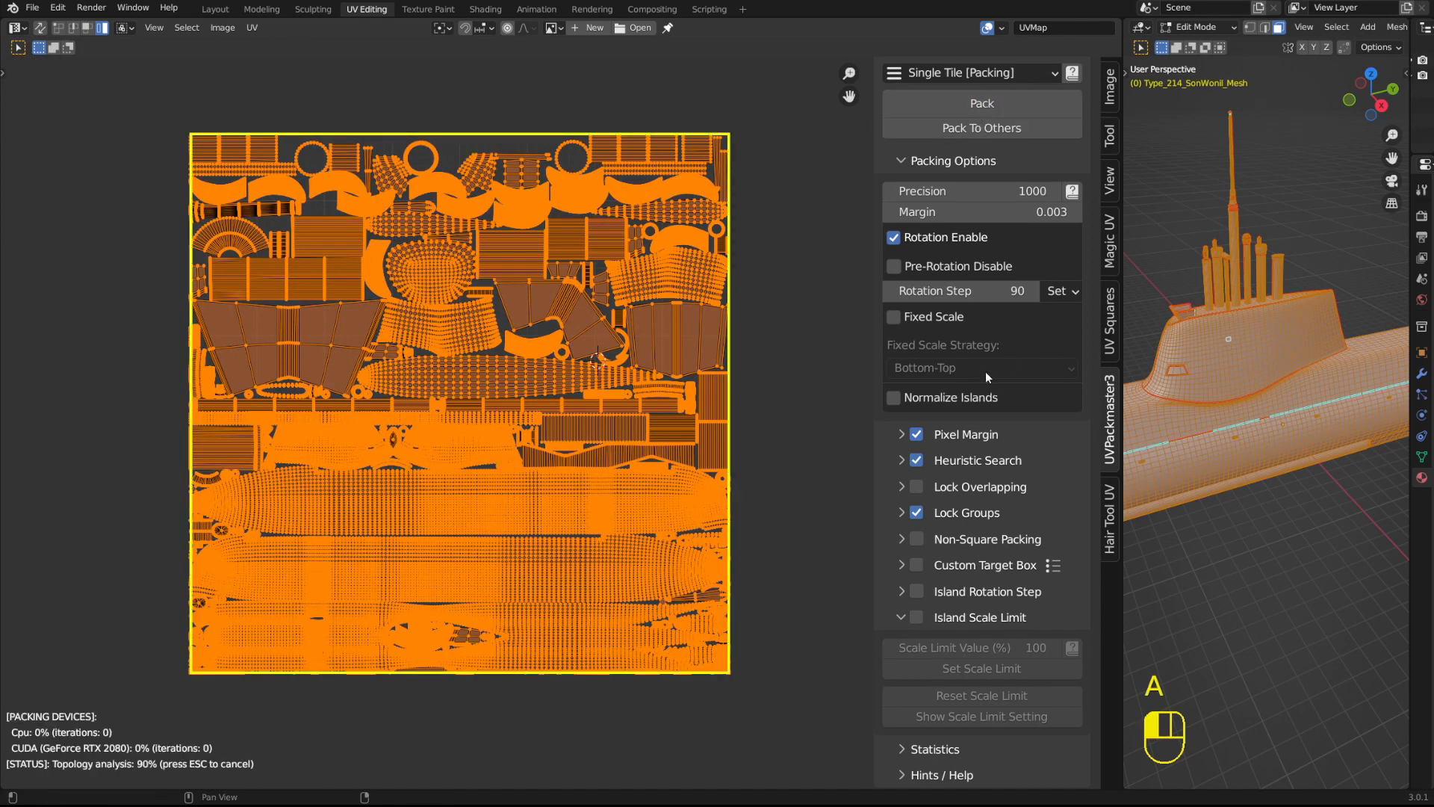
left_click(898, 397)
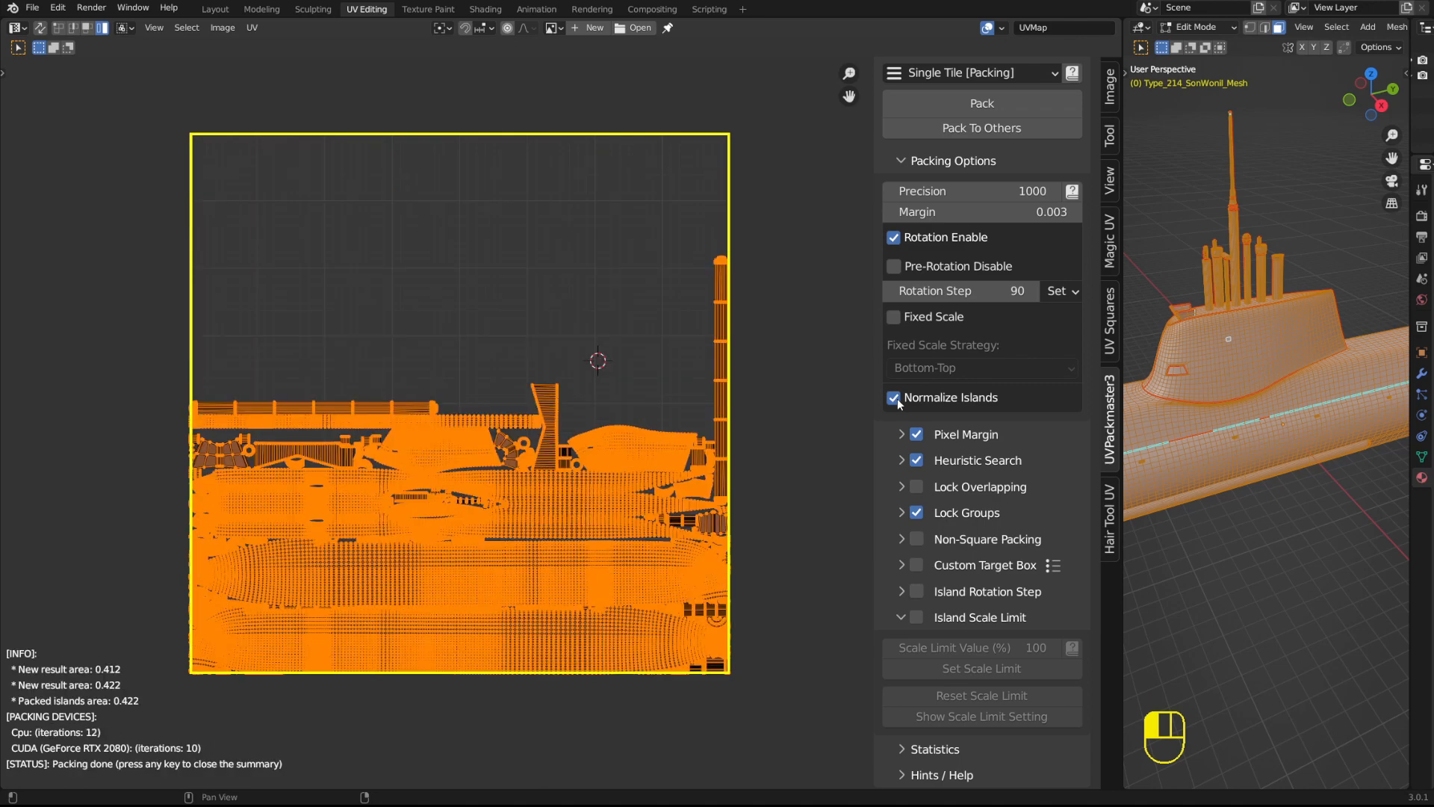
scroll(620, 514, "up", 3)
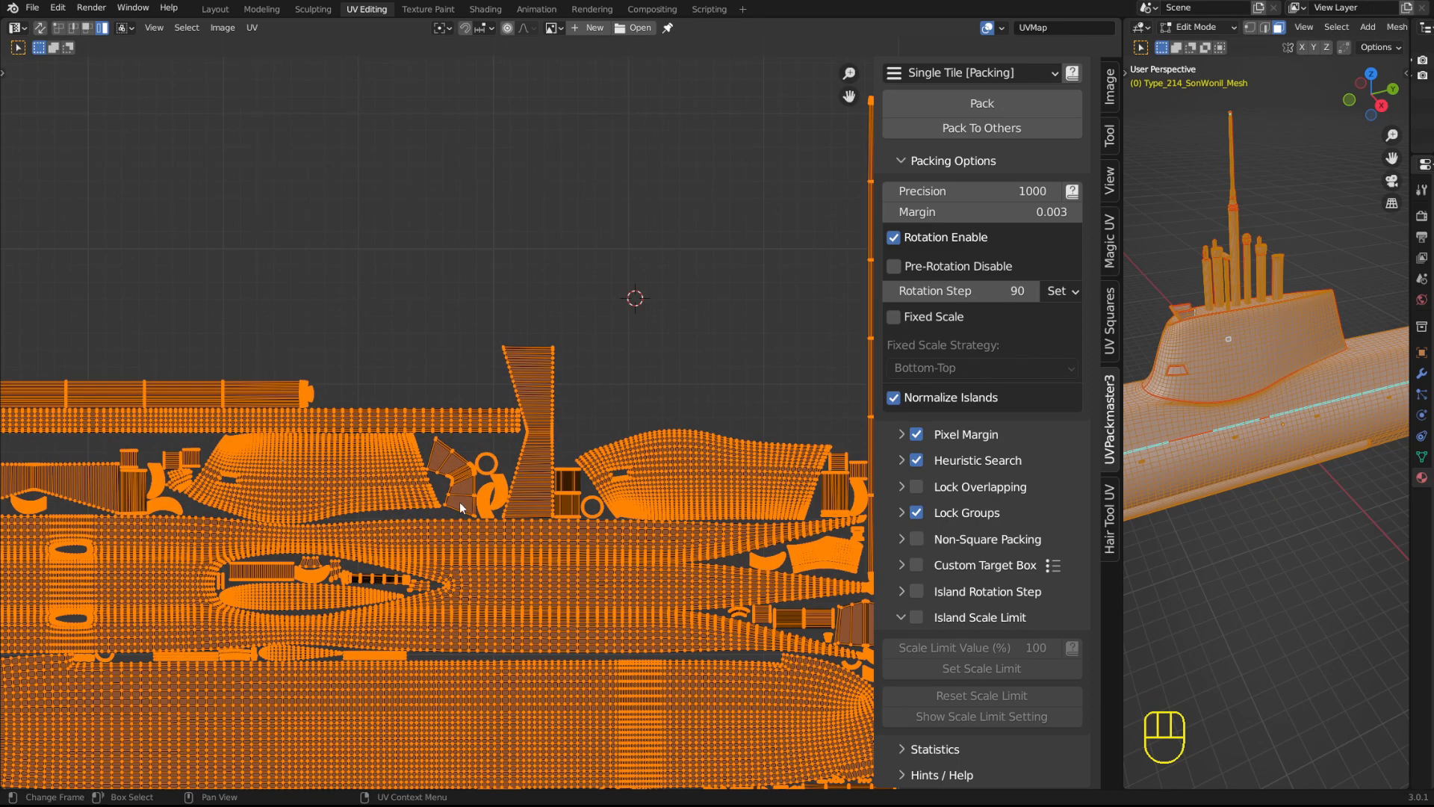
scroll(459, 502, "down", 3)
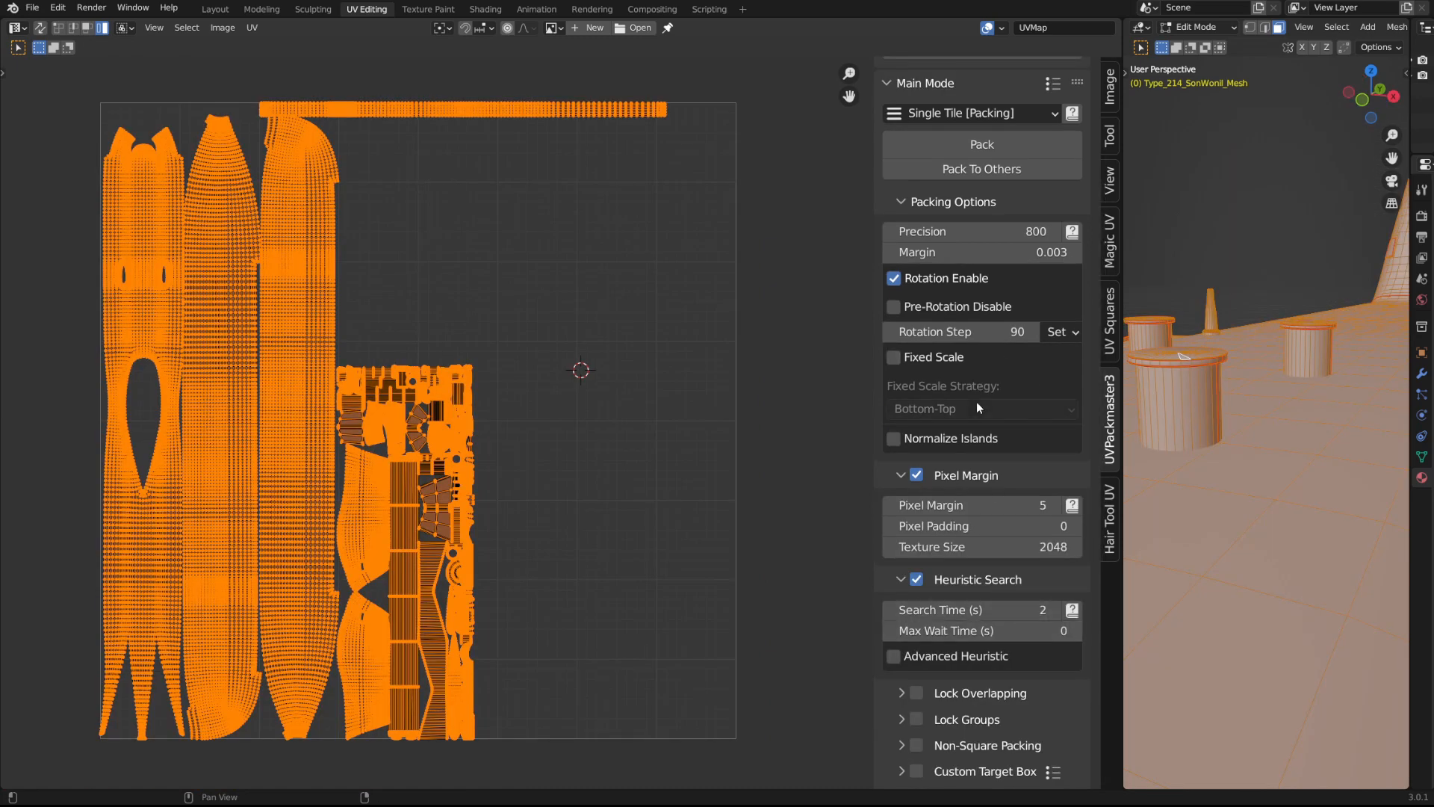
scroll(963, 374, "down", 3)
scroll(963, 374, "up", 3)
scroll(971, 336, "down", 3)
scroll(987, 379, "up", 3)
scroll(988, 379, "down", 3)
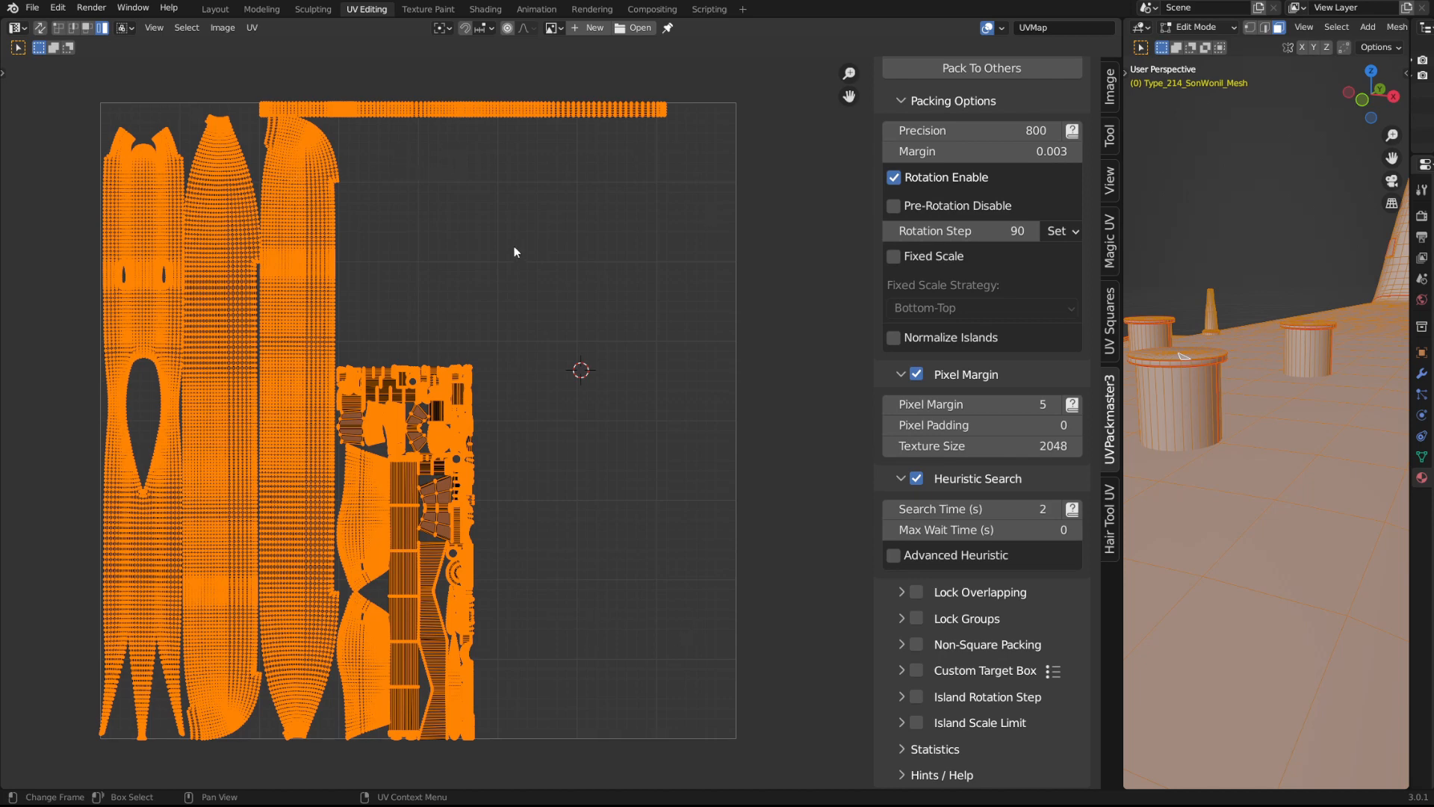
scroll(997, 251, "up", 3)
- Select individual long hull islands and a small island to compare their sizes in the unpacked layout
left_click(293, 183)
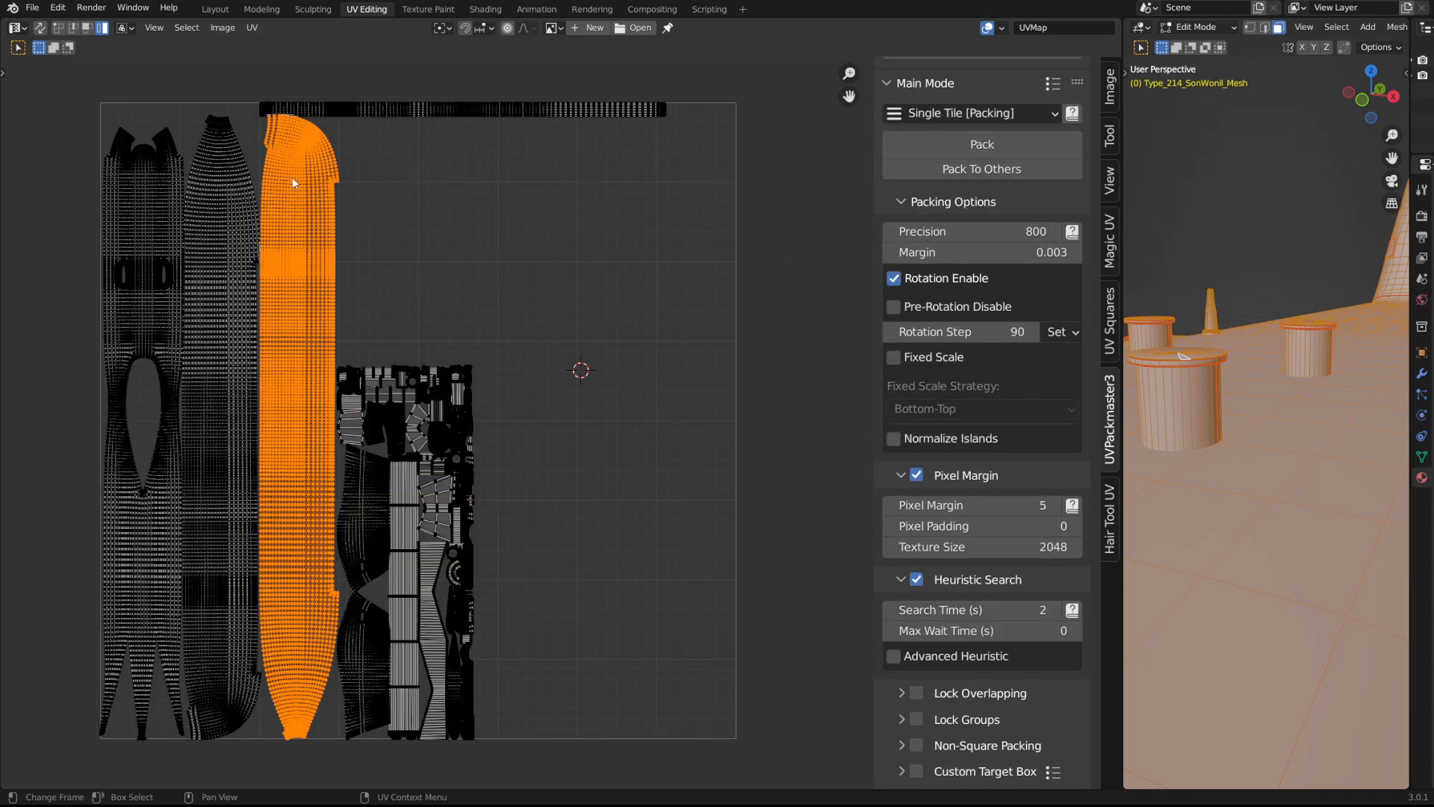
left_click(183, 158)
key("a")
left_click(132, 236)
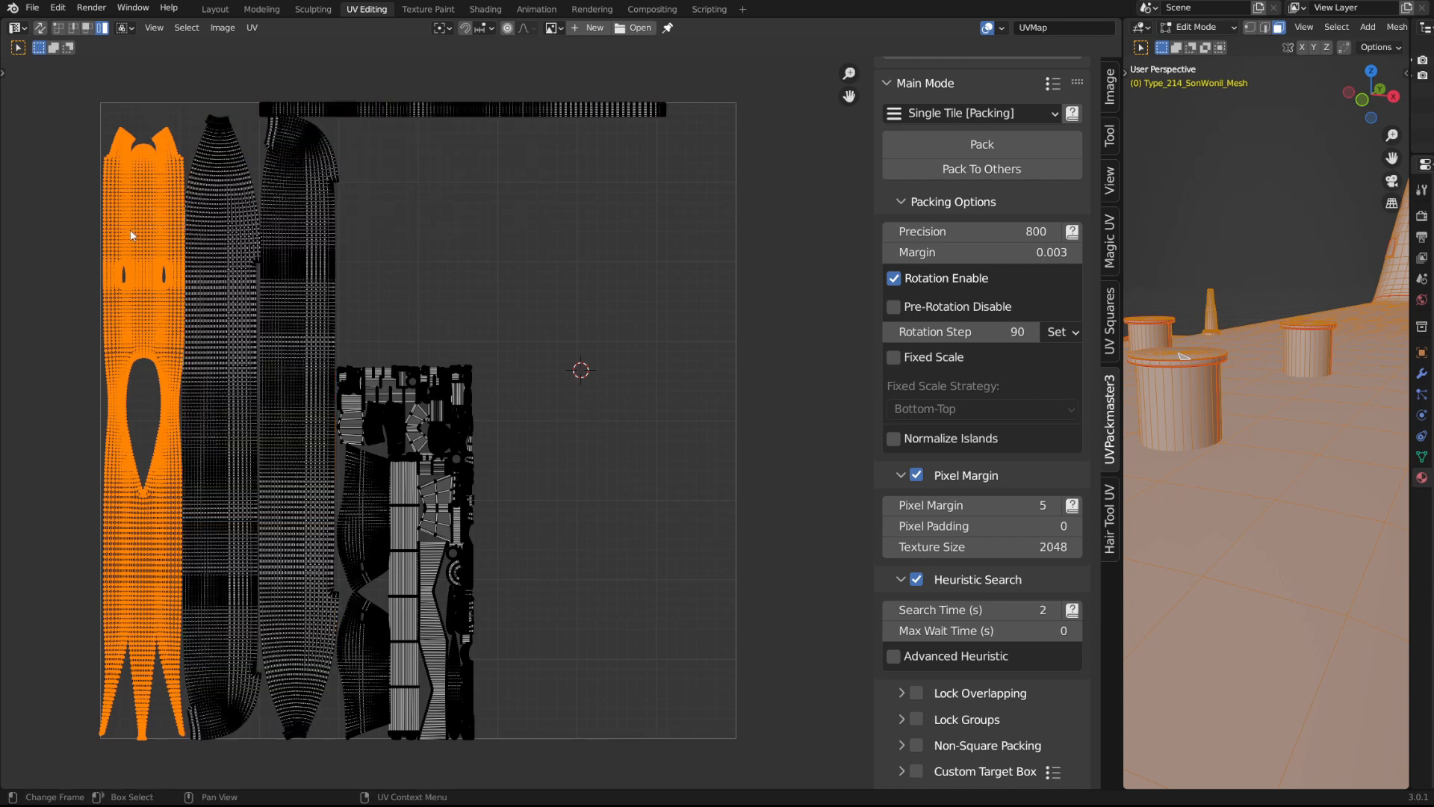
mouse_move(137, 94)
left_mouse_down()
mouse_move(480, 461)
mouse_move(560, 611)
left_mouse_up()
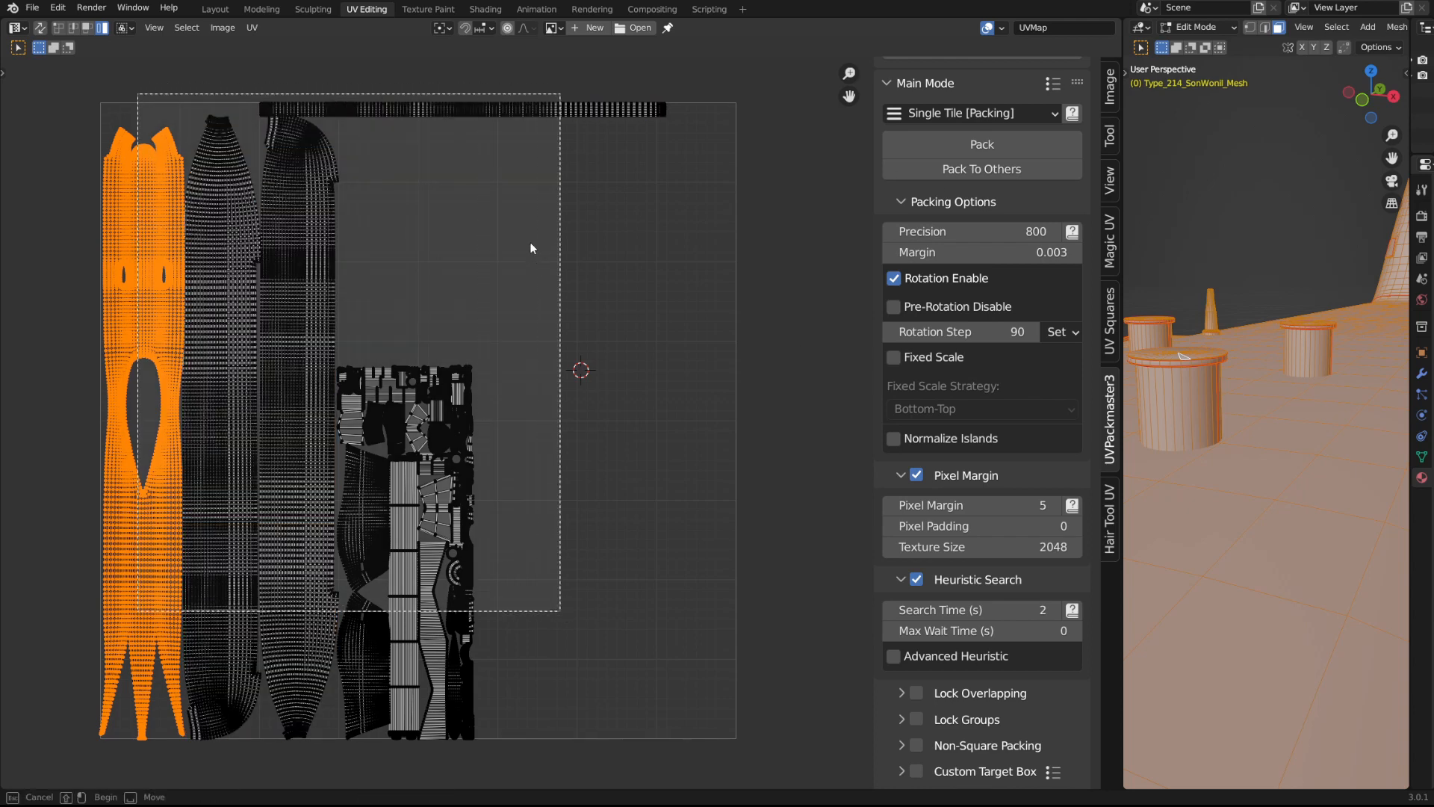
left_click(459, 396)
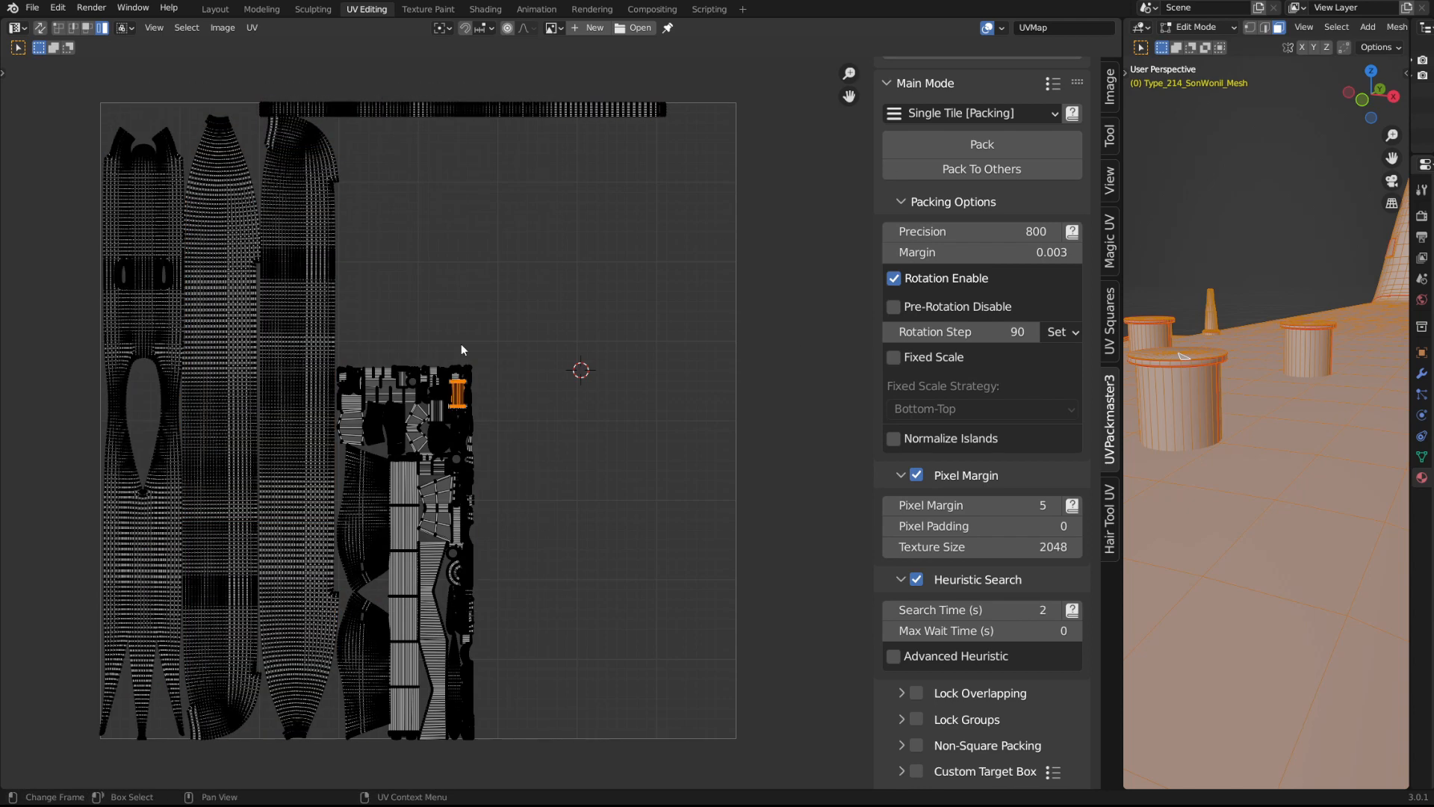
- Try scaling up the hull island with the teardrop cutout slightly, and undo the scaling
left_click(134, 192)
key("s")
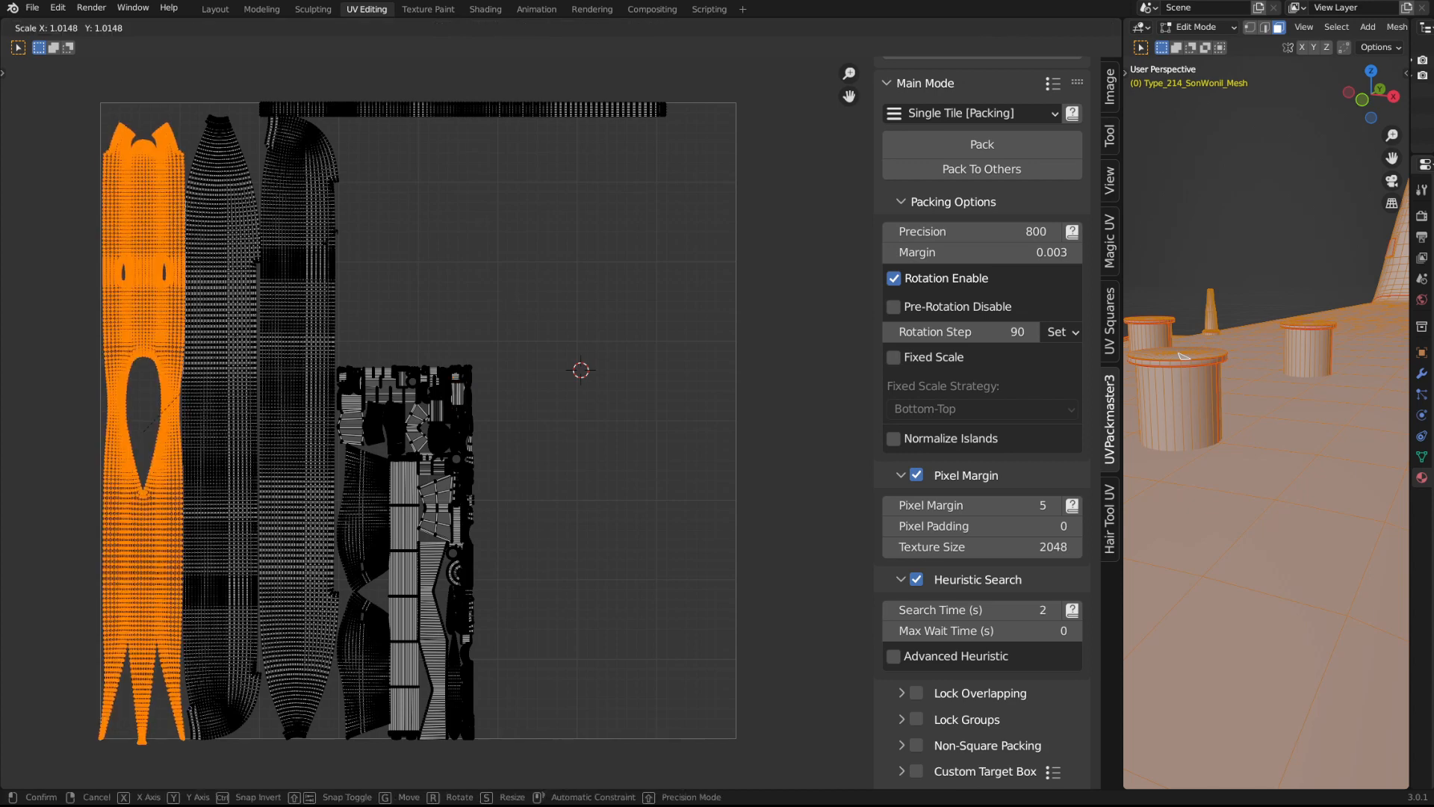
left_click(349, 236)
key("s")
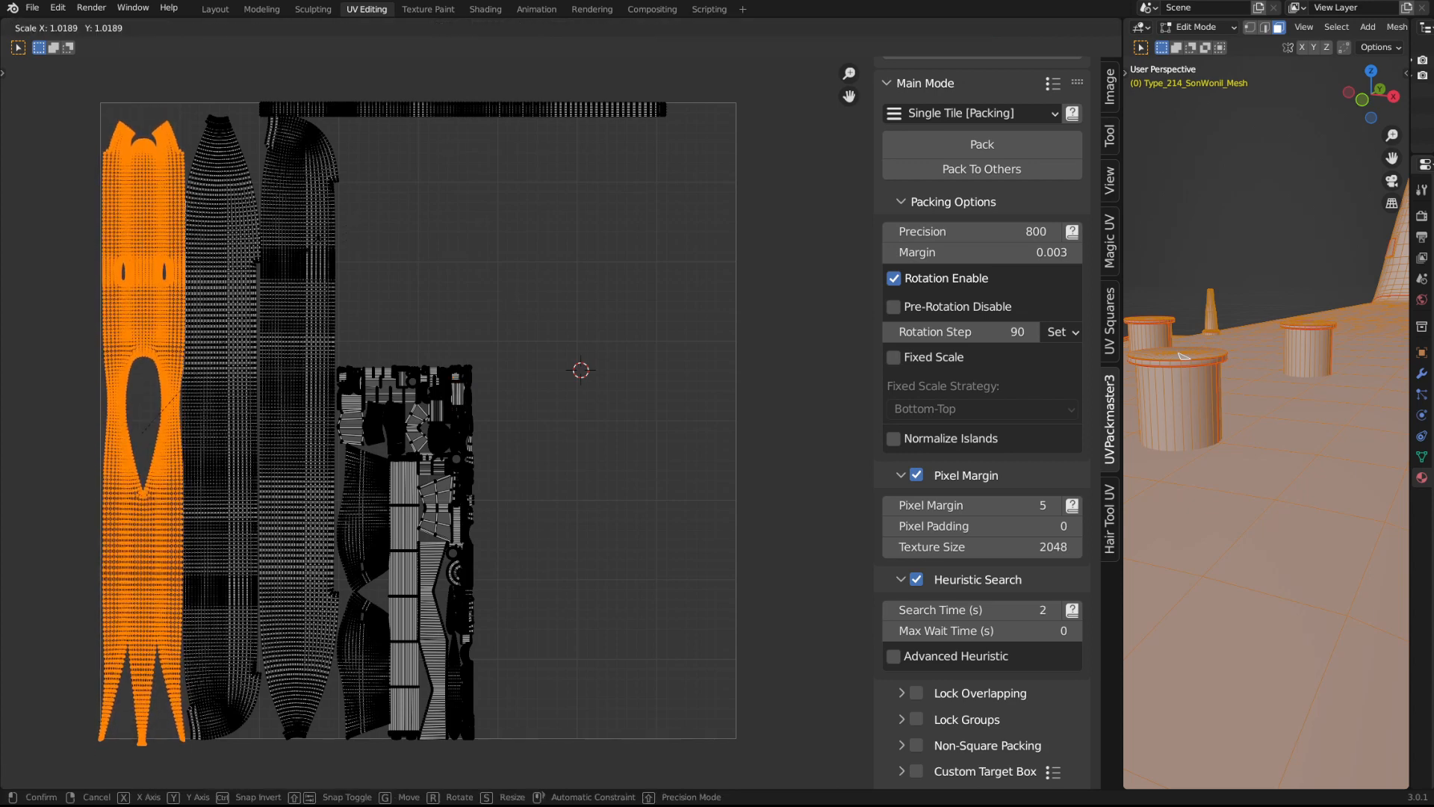
left_click(323, 245)
key("ctrl+z")
- Move the hull island with the teardrop cutout partly over the neighbouring hull island, try scaling it, and undo the scaling
middle_click_drag(298, 253, 272, 282)
key("g")
left_click(254, 280)
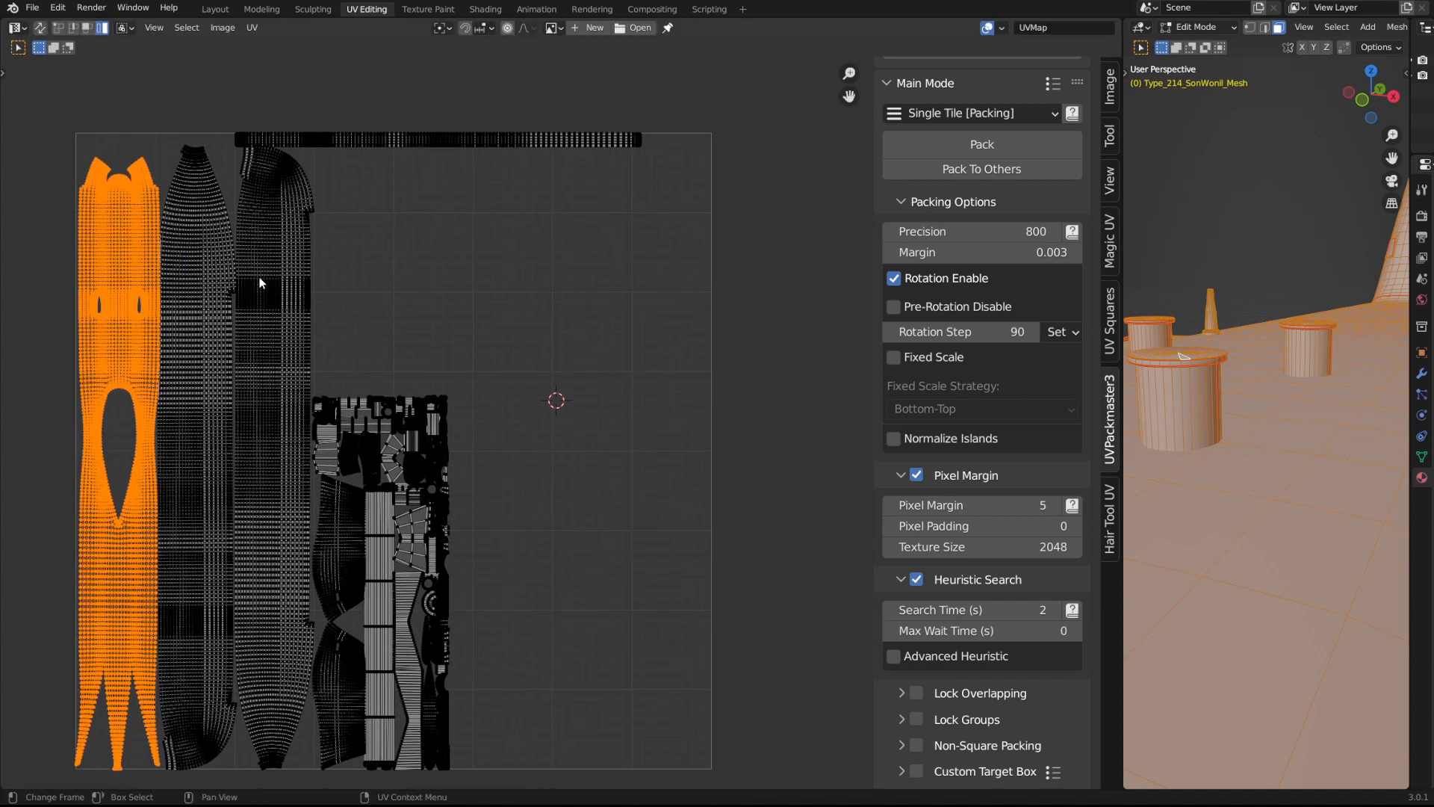
key("s")
left_click(301, 261)
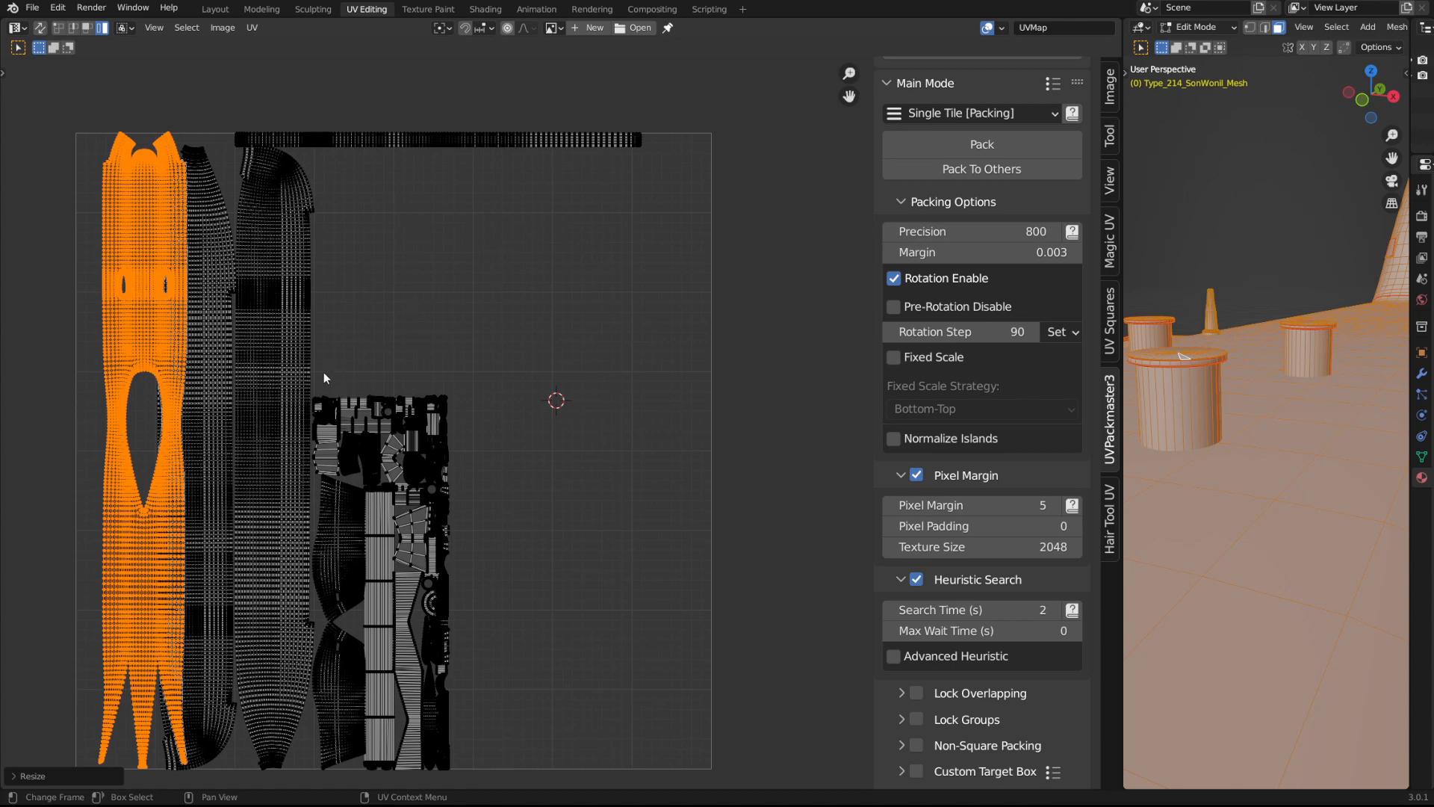
key("ctrl+z")
scroll(955, 618, "down", 3)
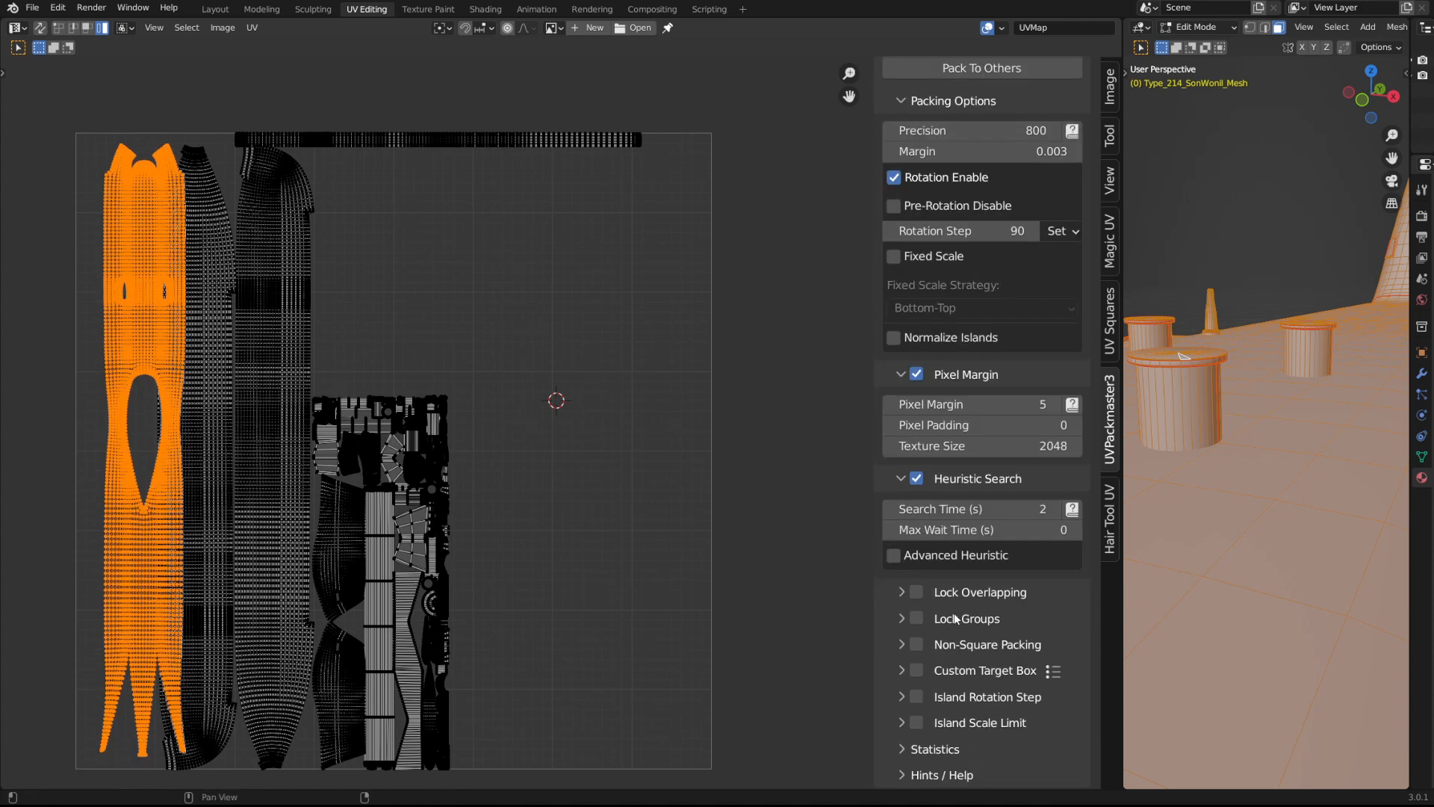
- Show the Island Scale Limit settings and undo the move of the hull island with the teardrop cutout
left_click(903, 722)
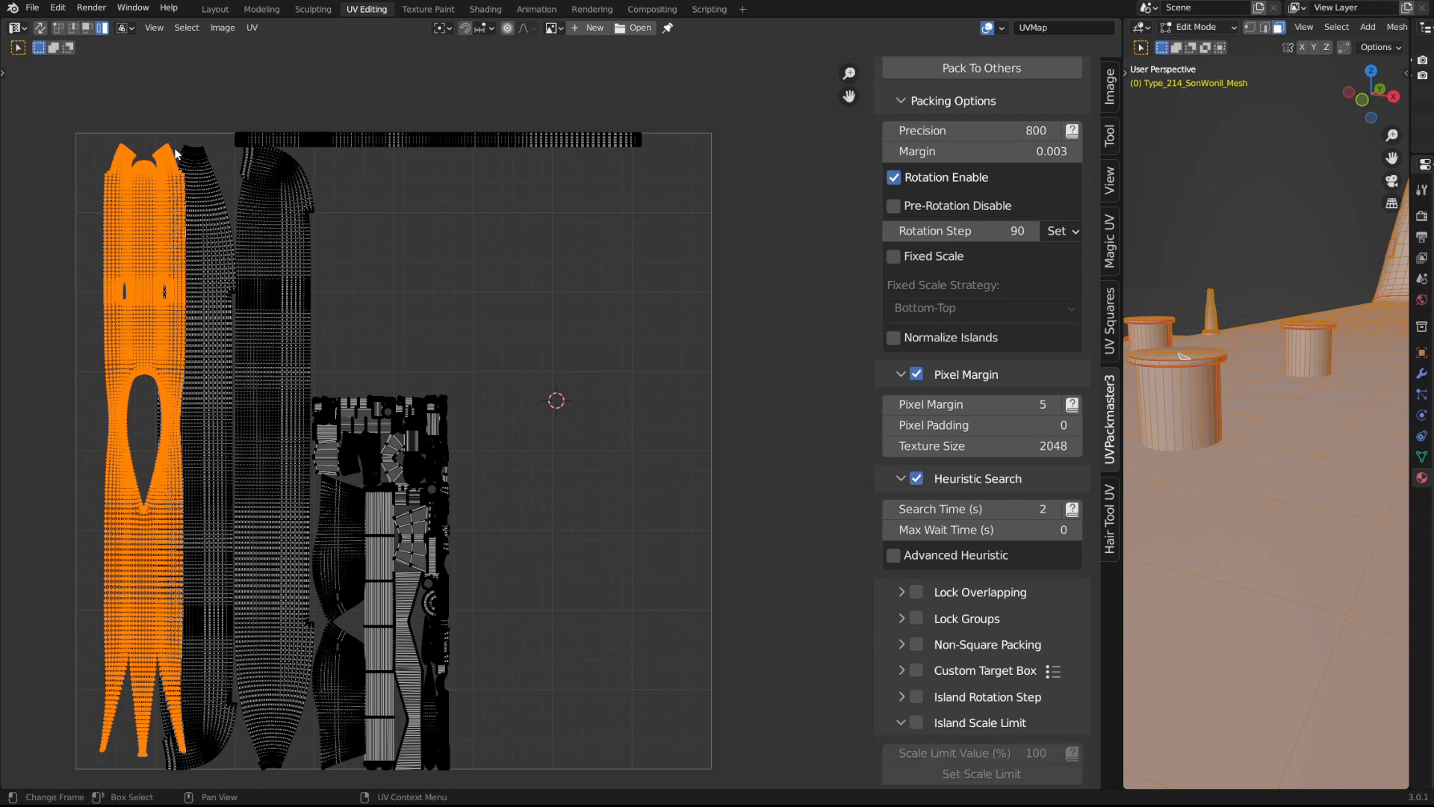
key("ctrl+z")
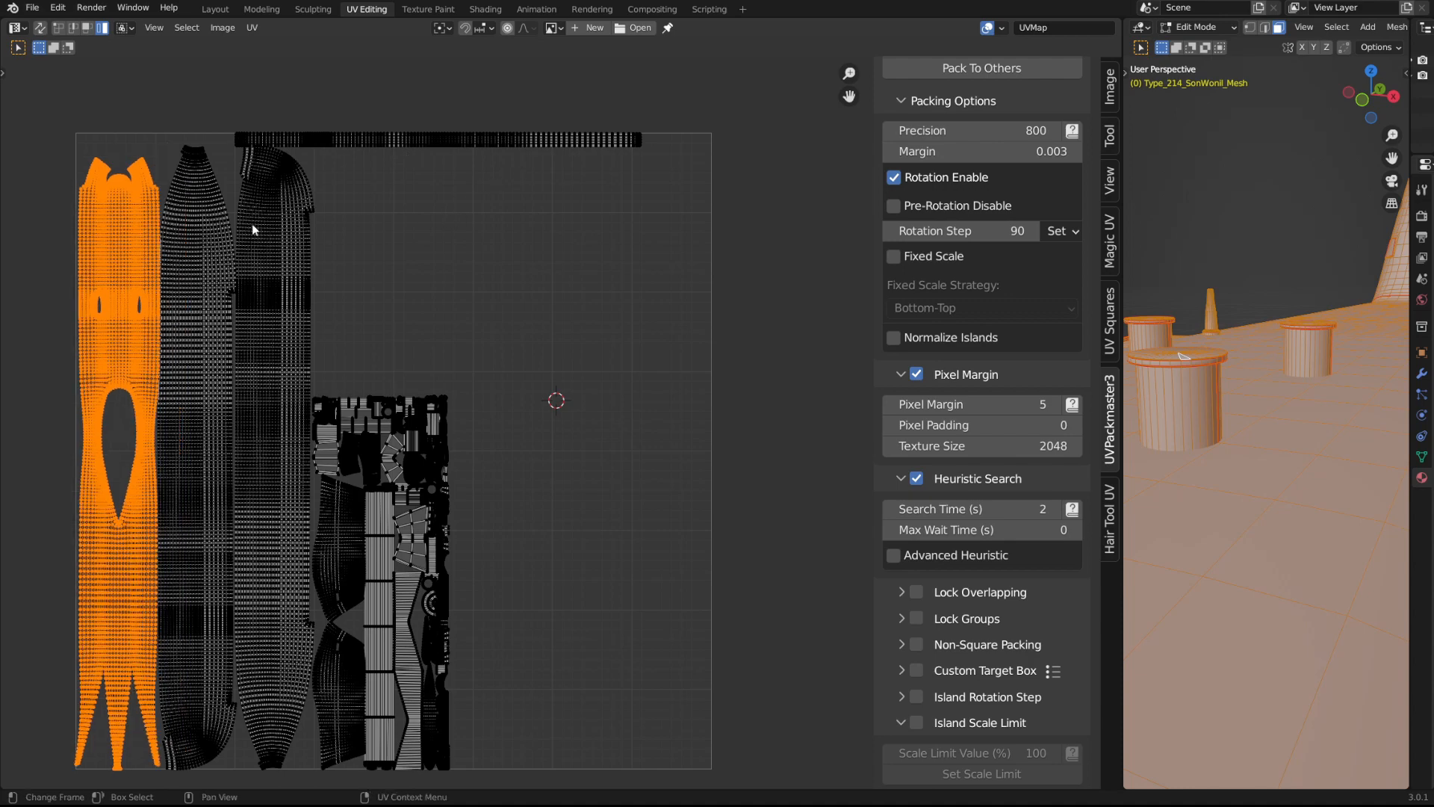
- Try scaling up and moving the block of smaller islands beside the hull islands, and undo the changes
scroll(252, 222, "up", 2)
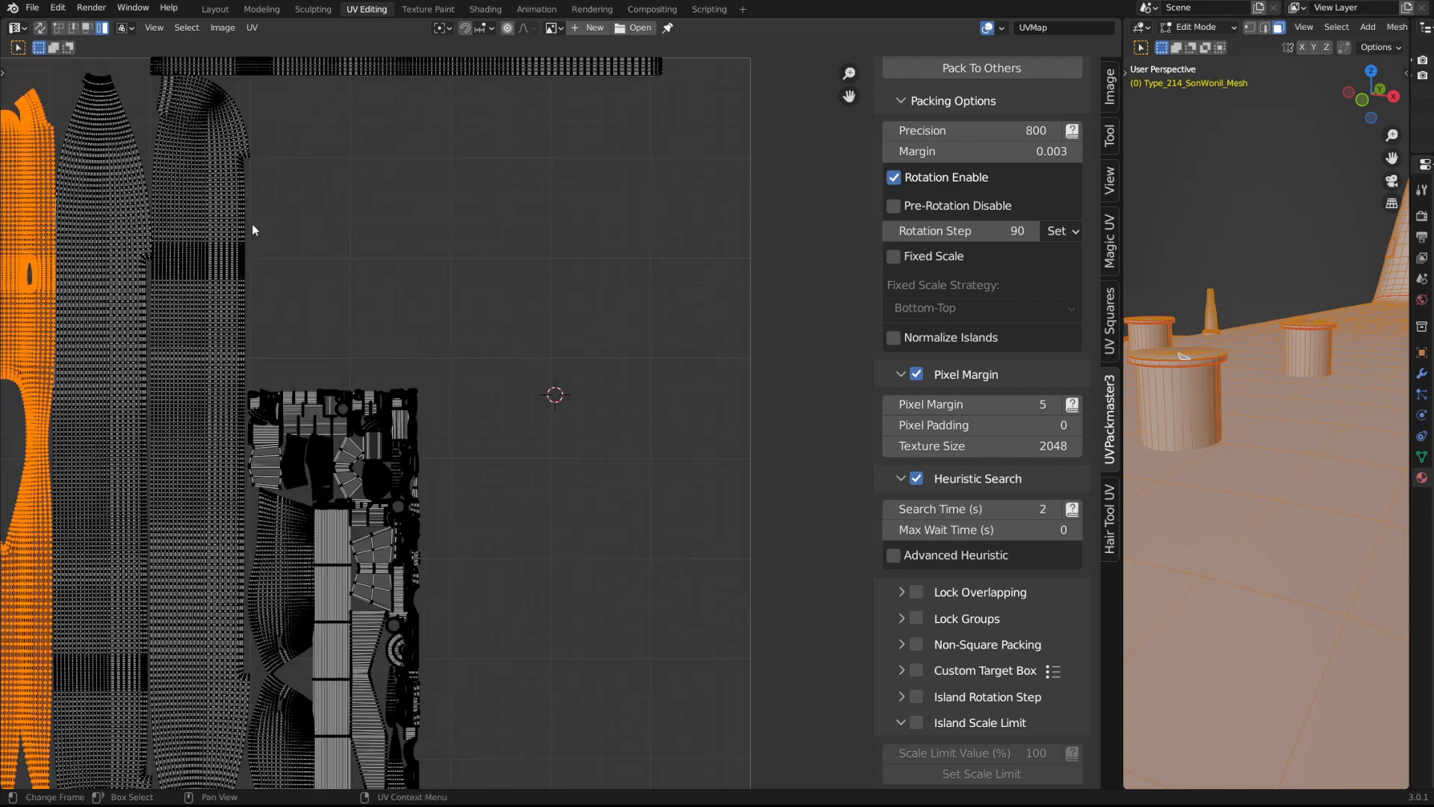
scroll(347, 404, "down", 3)
left_click_drag(386, 375, 596, 405)
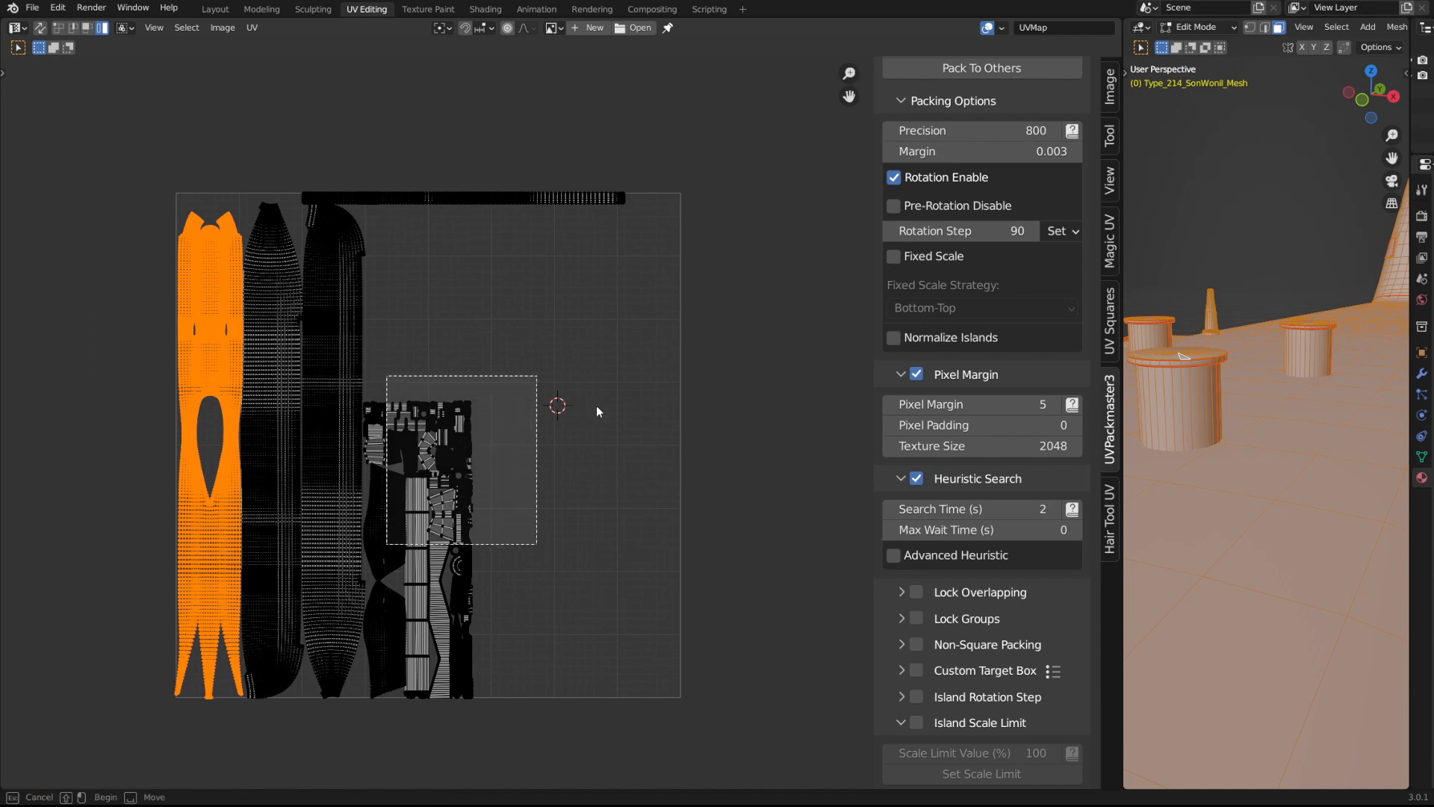
key("s")
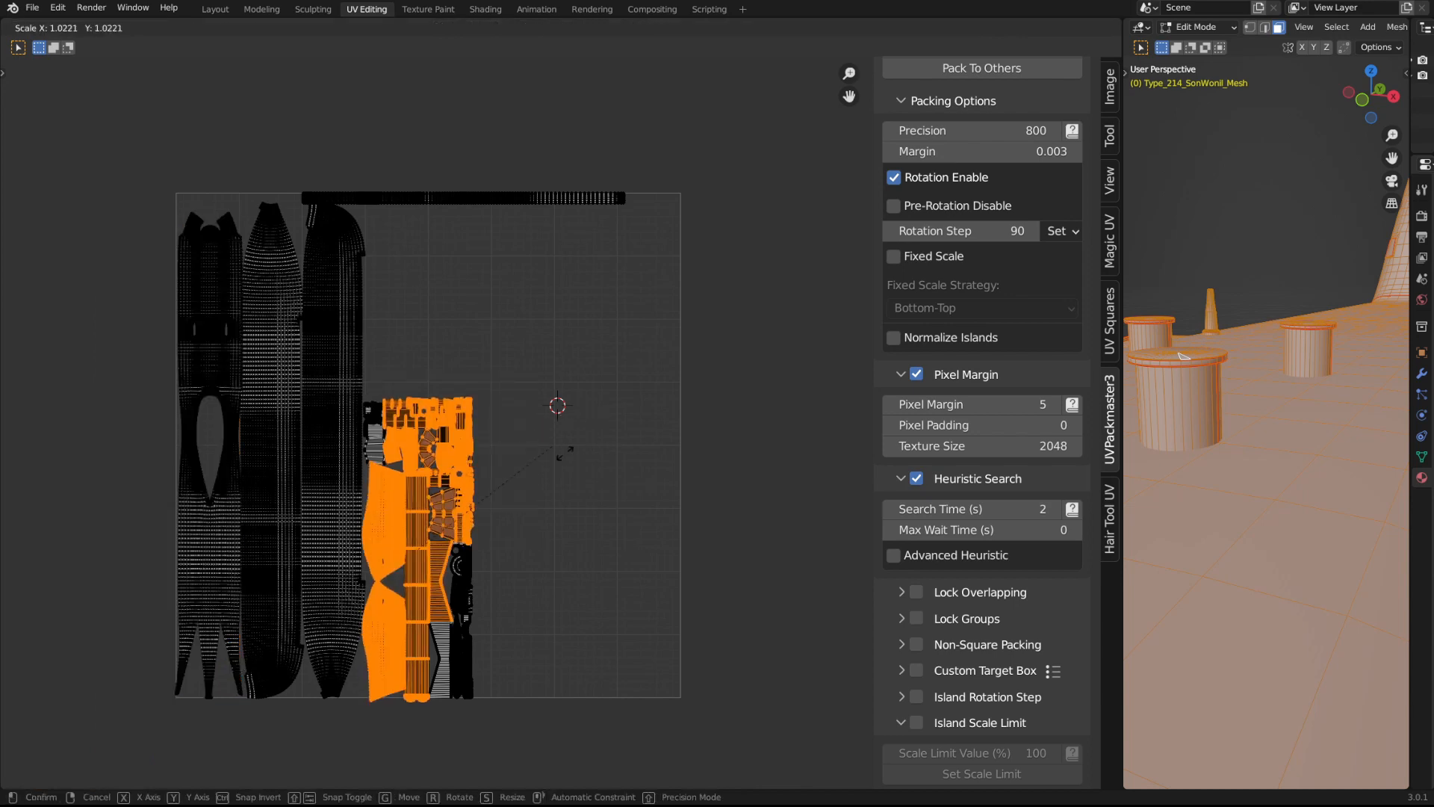
left_click(717, 493)
key("g")
left_click(616, 370)
key("ctrl+z")
key("ctrl+z")
key("ctrl+z")
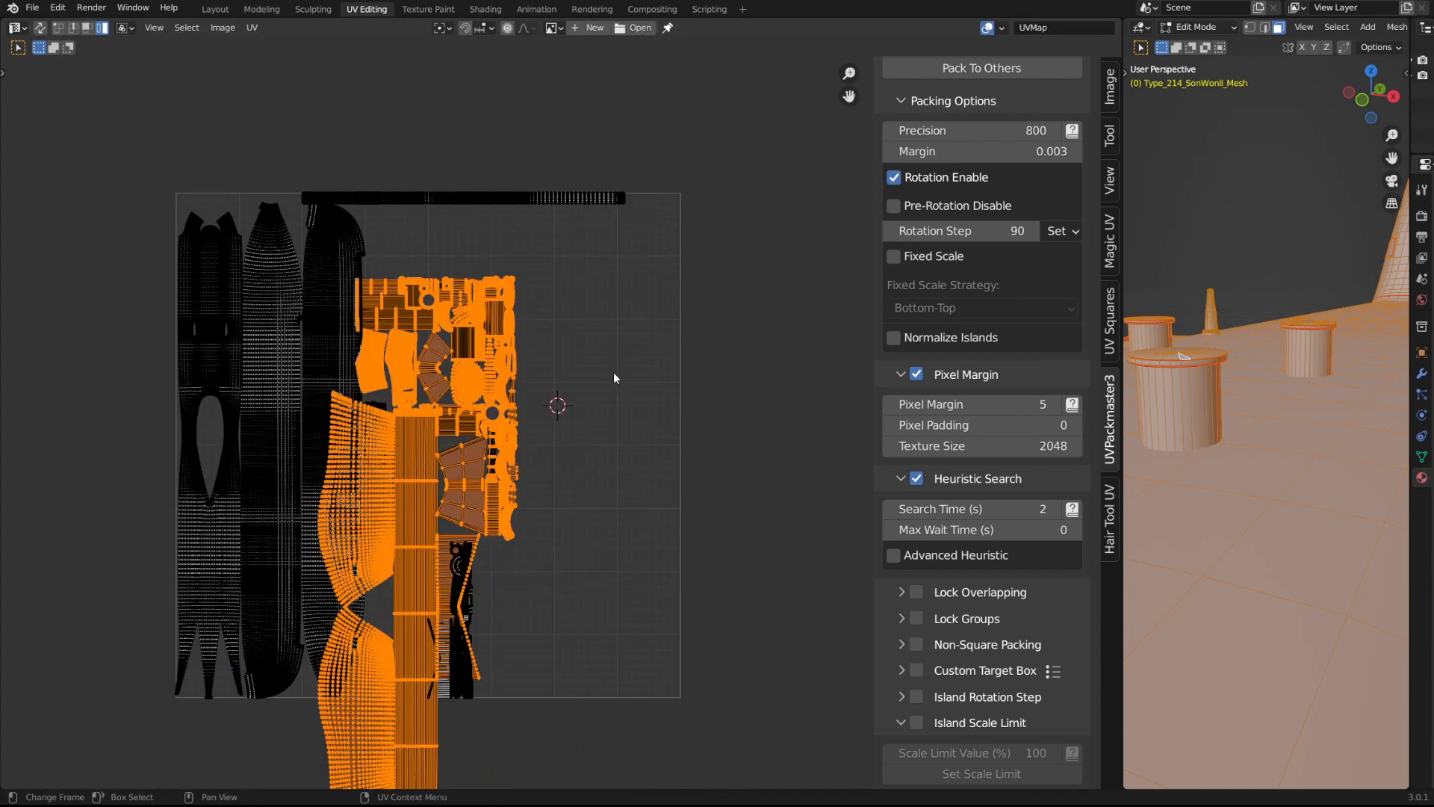
- Select the three long hull islands together with the long thin strip along the tile's upper edge
left_click_drag(197, 186, 447, 290)
scroll(379, 314, "up", 1)
left_click(382, 280)
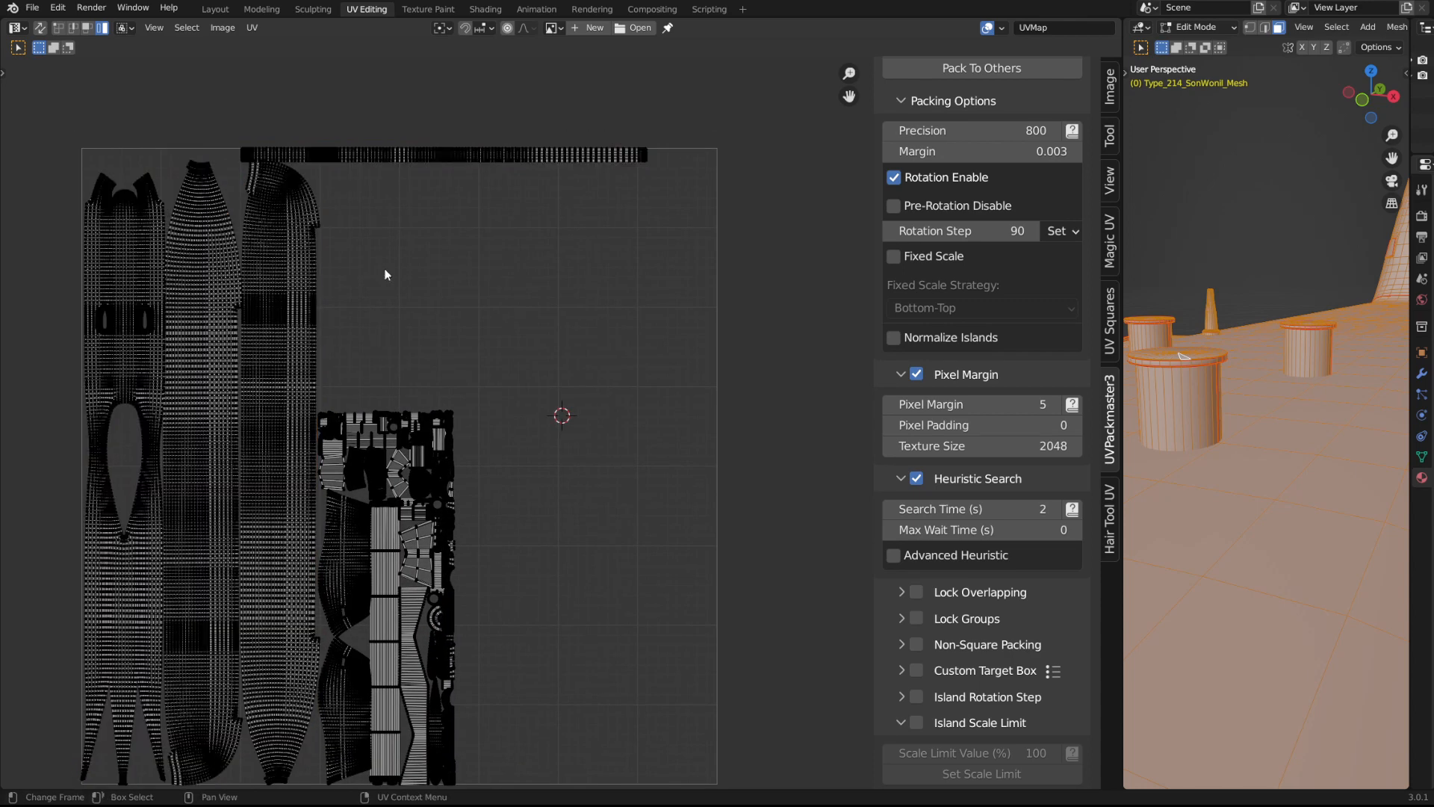
middle_click_drag(384, 273, 420, 242)
left_click(123, 211, "shift")
left_click(224, 231, "shift")
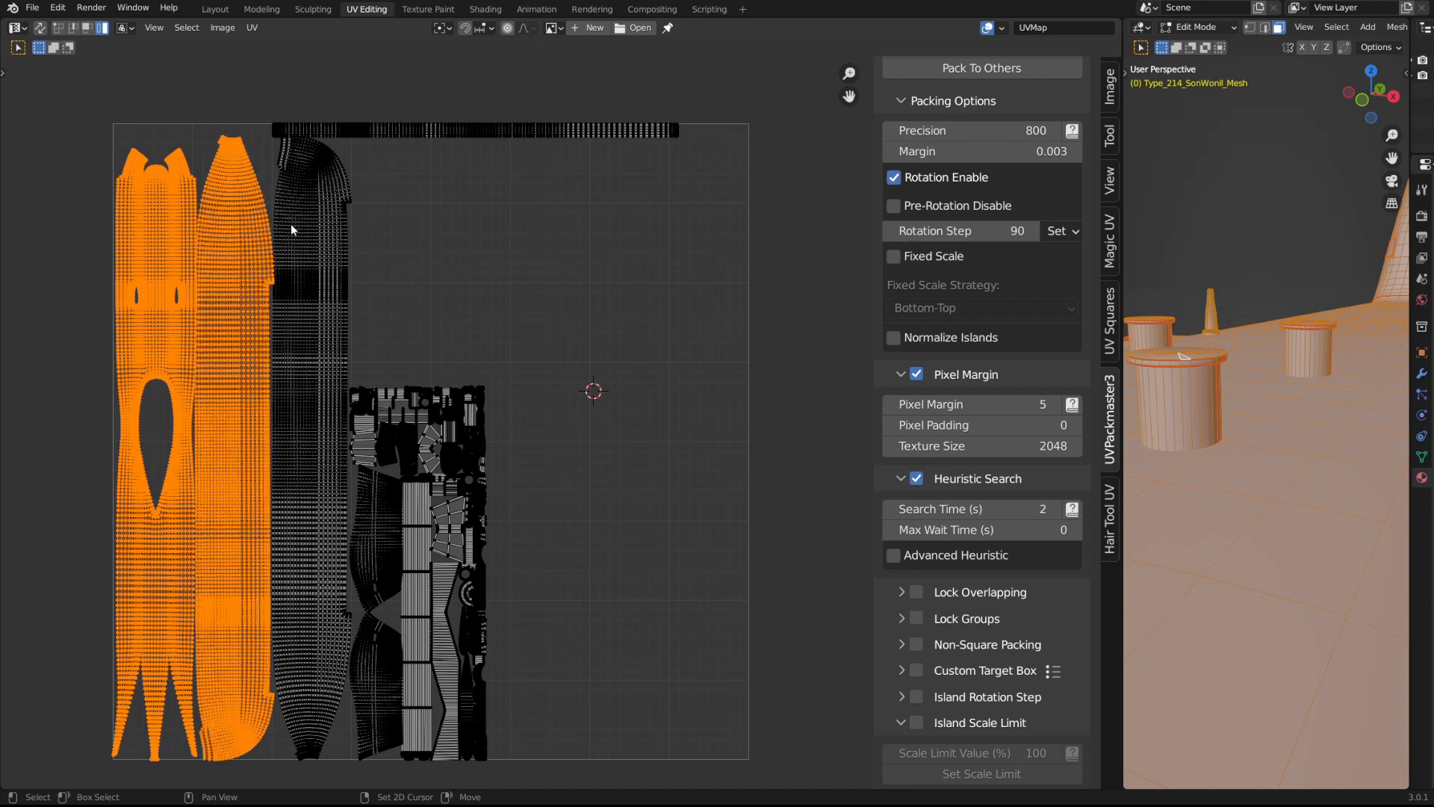
left_click(310, 224, "shift")
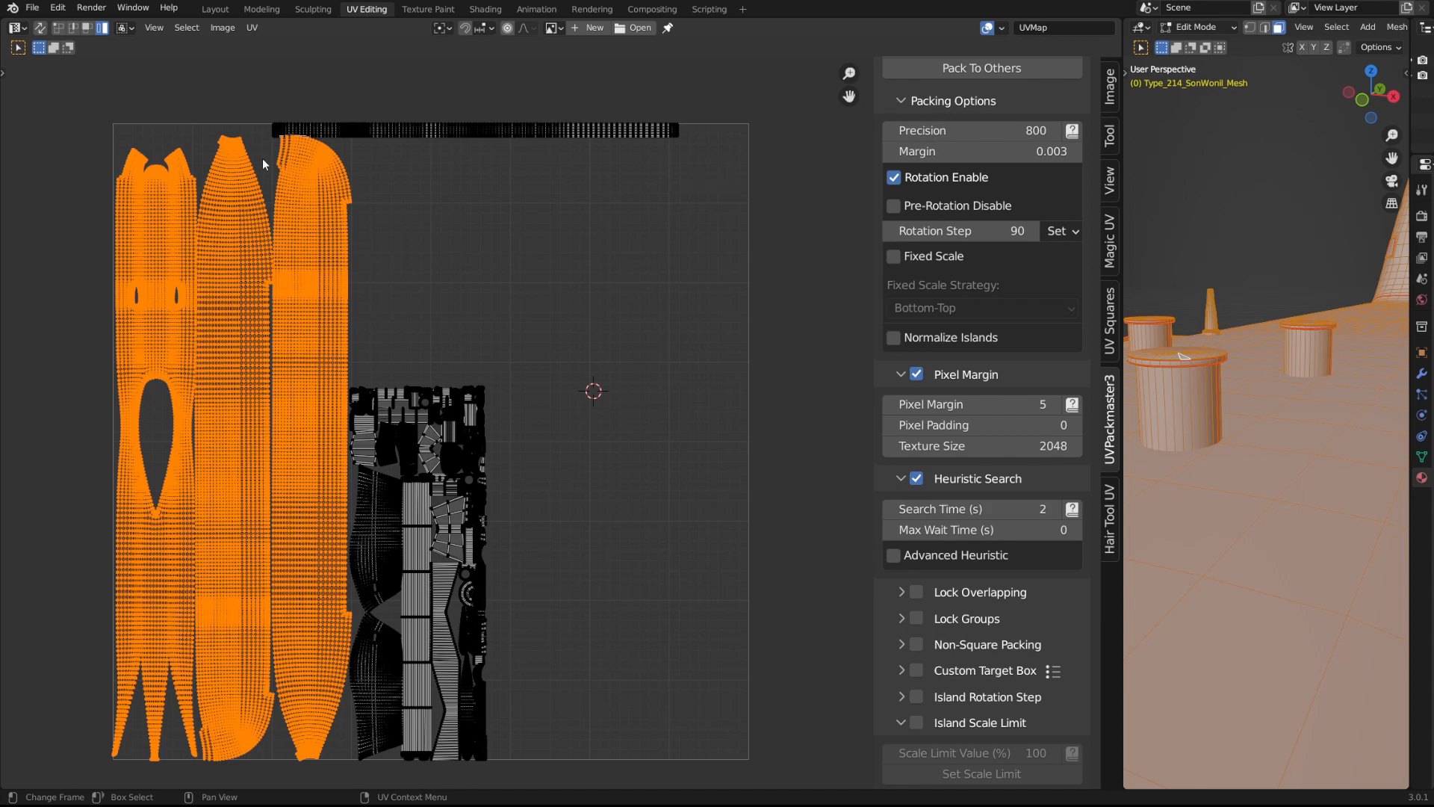
left_click(448, 129, "shift")
- Add the two narrow striped islands and the two curved fin-shaped islands to the selection, leaving the two notched islands beside them unselected
scroll(433, 239, "up", 3)
left_click(381, 332, "shift")
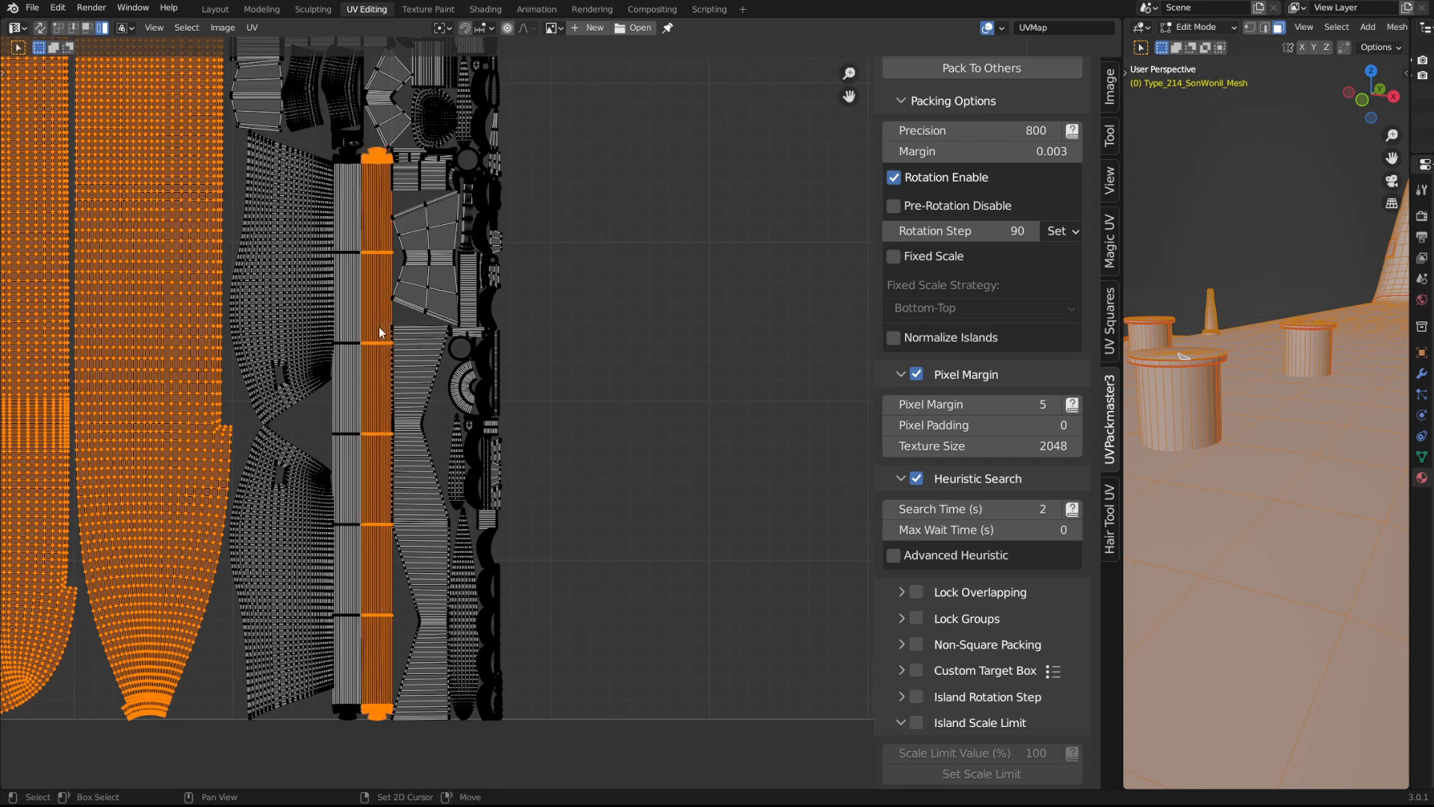
left_click(346, 314, "shift")
left_click(269, 346, "shift")
left_click(275, 554, "shift")
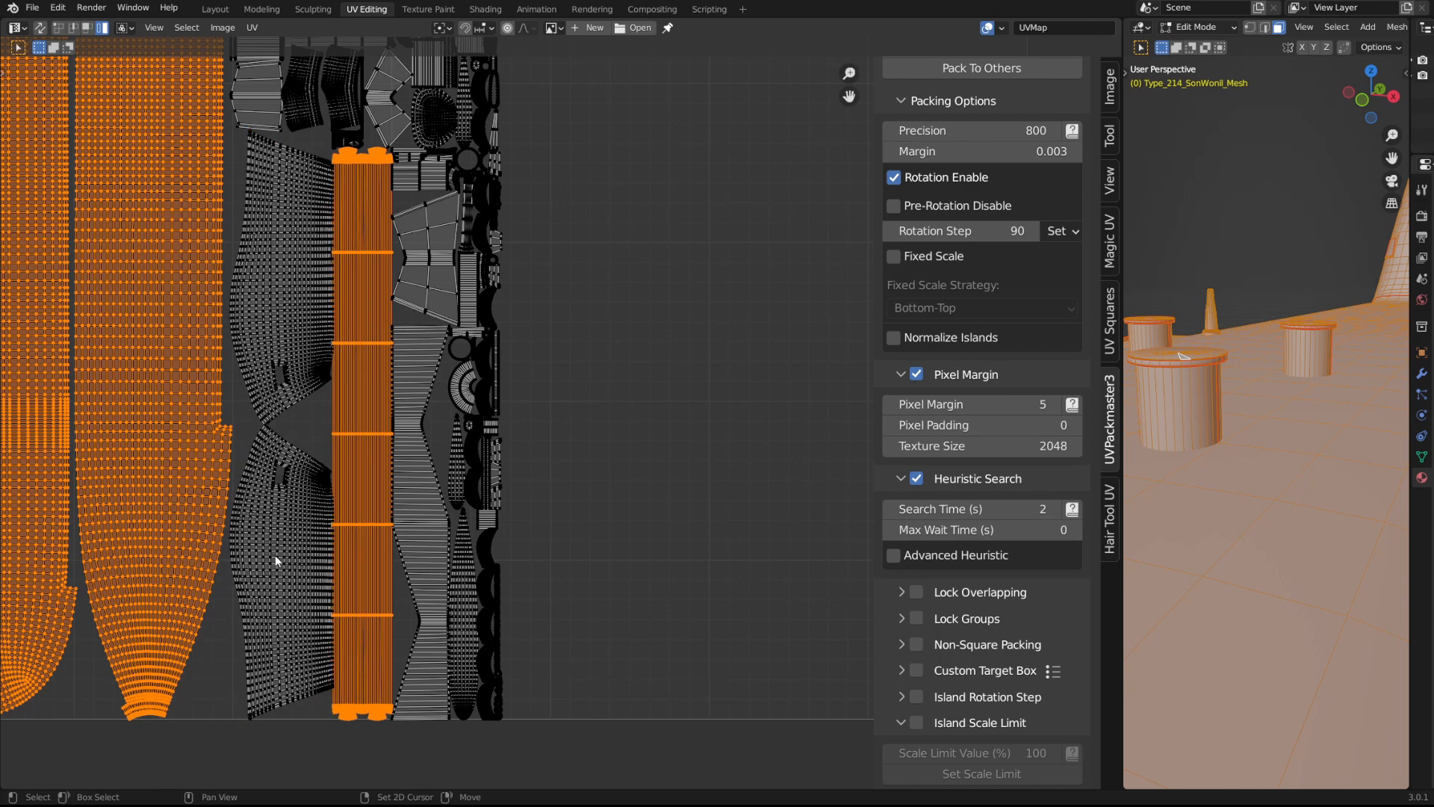
left_click(284, 487, "shift")
left_click(415, 445, "shift")
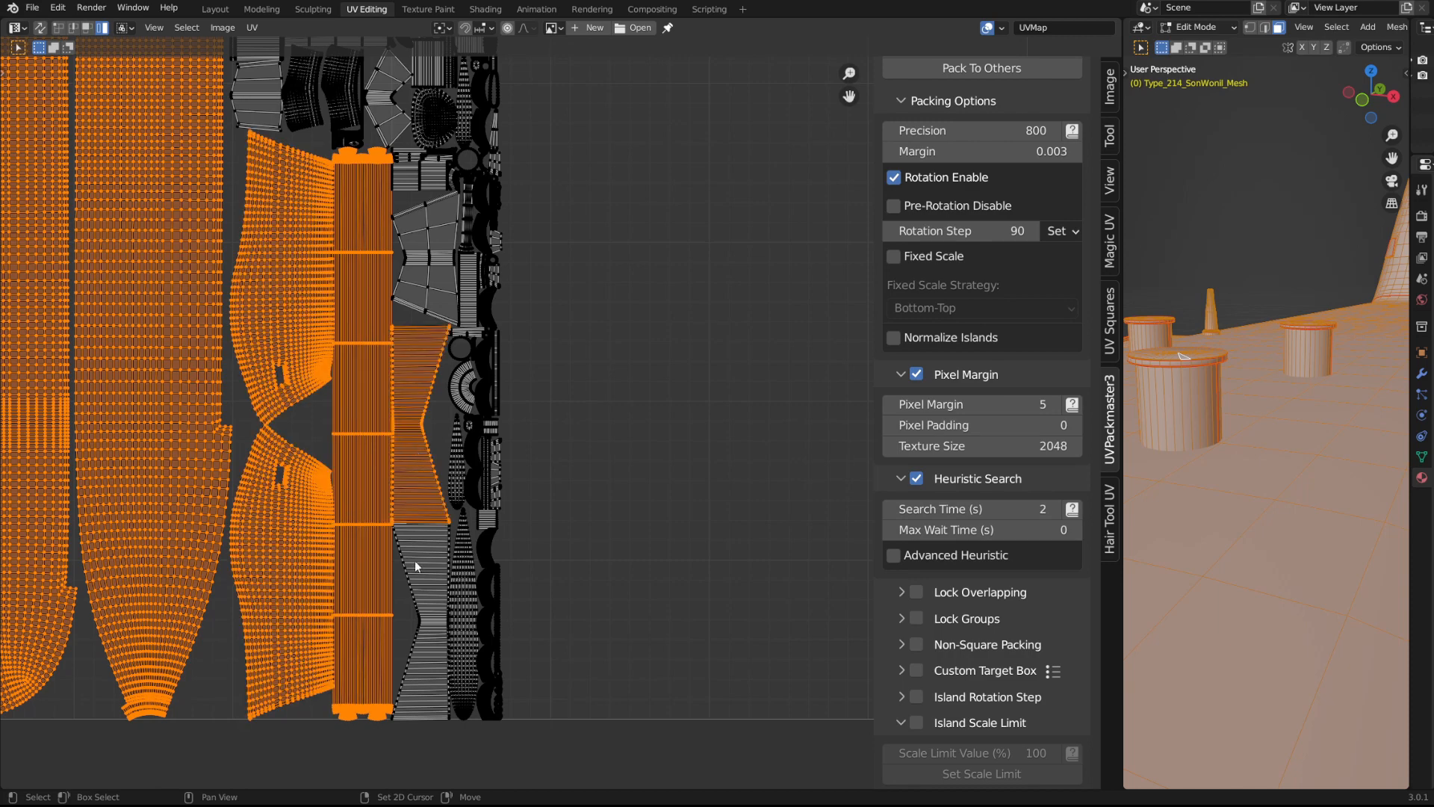
left_click(414, 560, "shift")
middle_click_drag(417, 234, 454, 189)
left_click(446, 347, "shift")
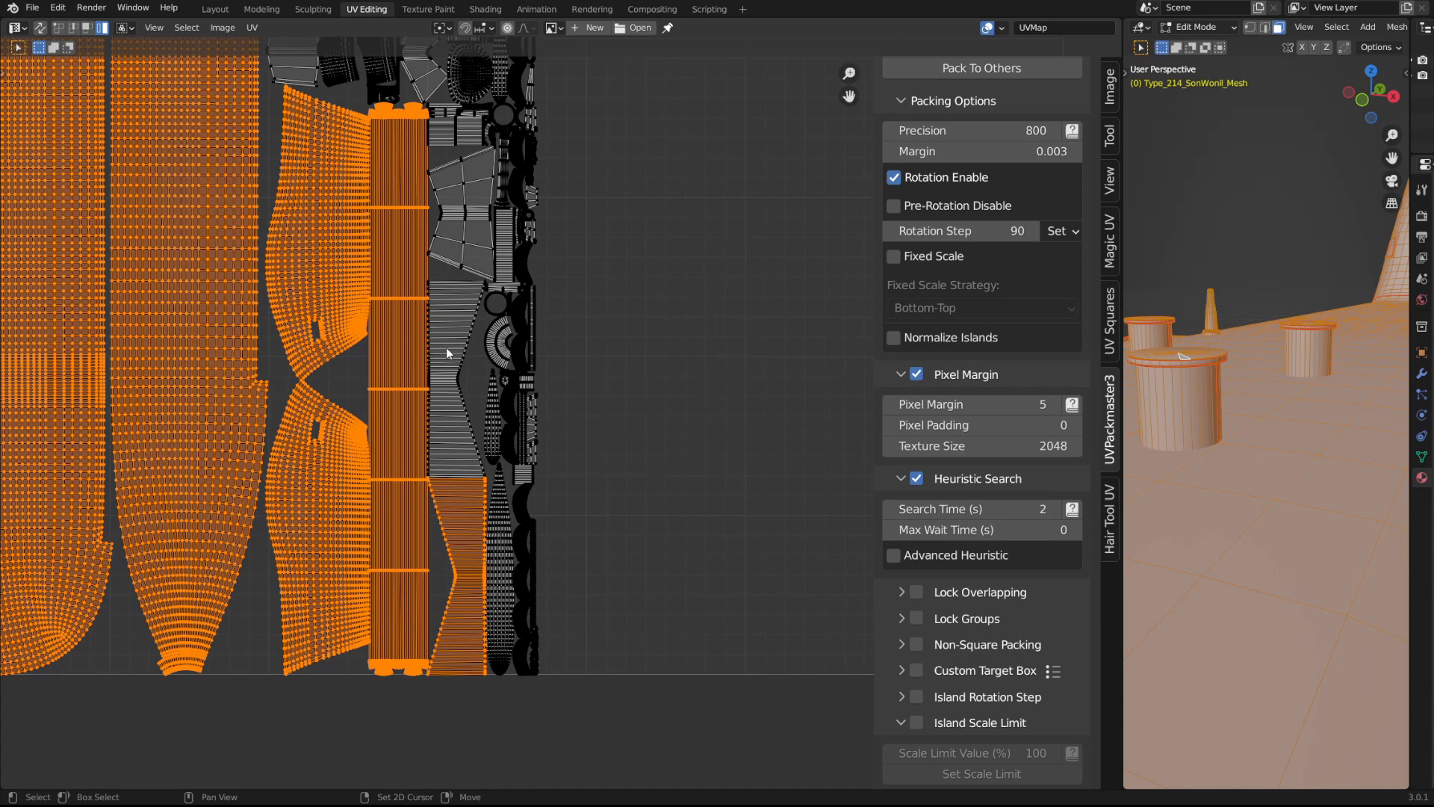
left_click(445, 517, "shift")
- Turn on Island Scale Limit and assign a scale limit of 100% to the selected large islands
middle_click_drag(446, 271, 445, 405)
scroll(446, 405, "down", 3)
middle_click_drag(462, 342, 464, 469)
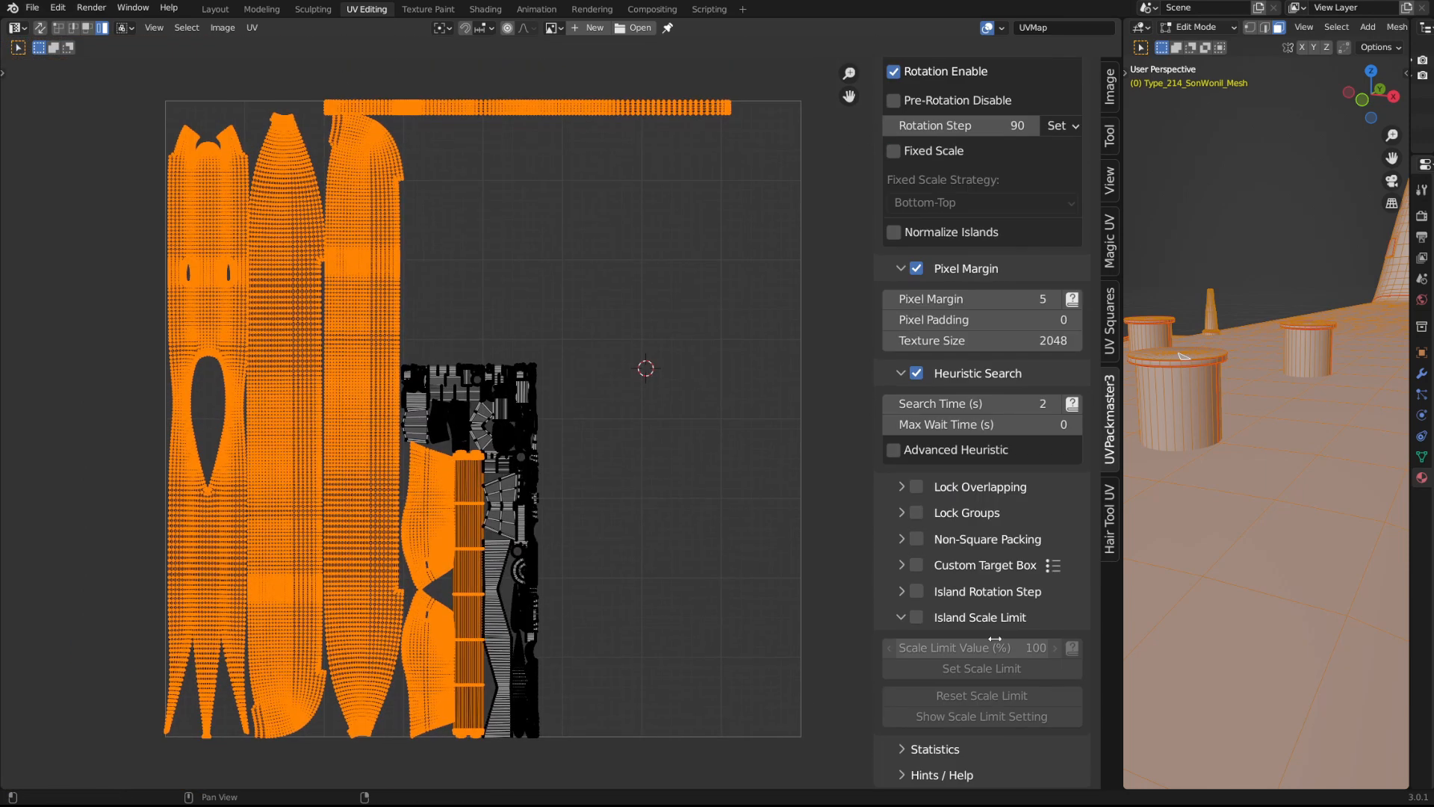
scroll(974, 696, "down", 3)
left_click(916, 619)
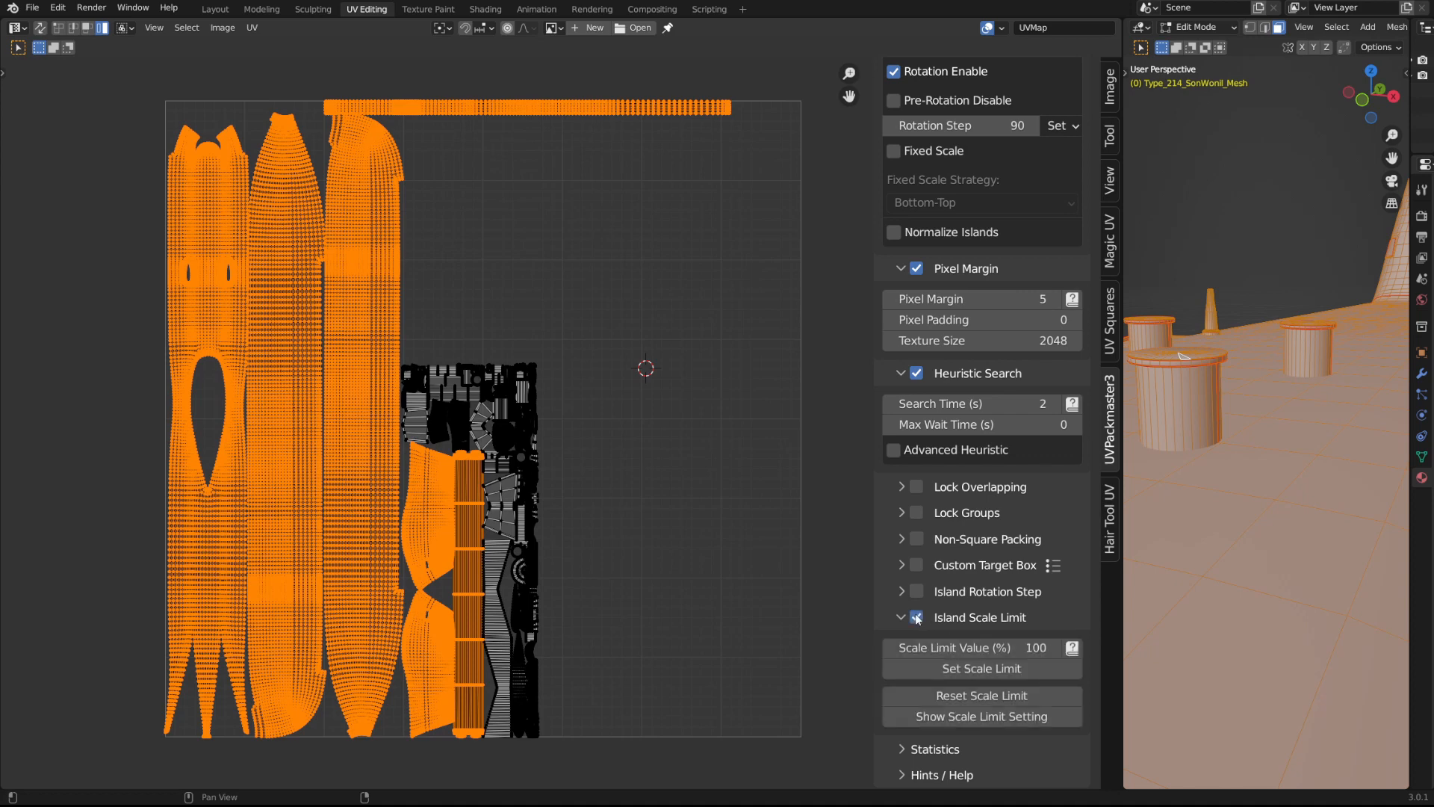
left_click(961, 673)
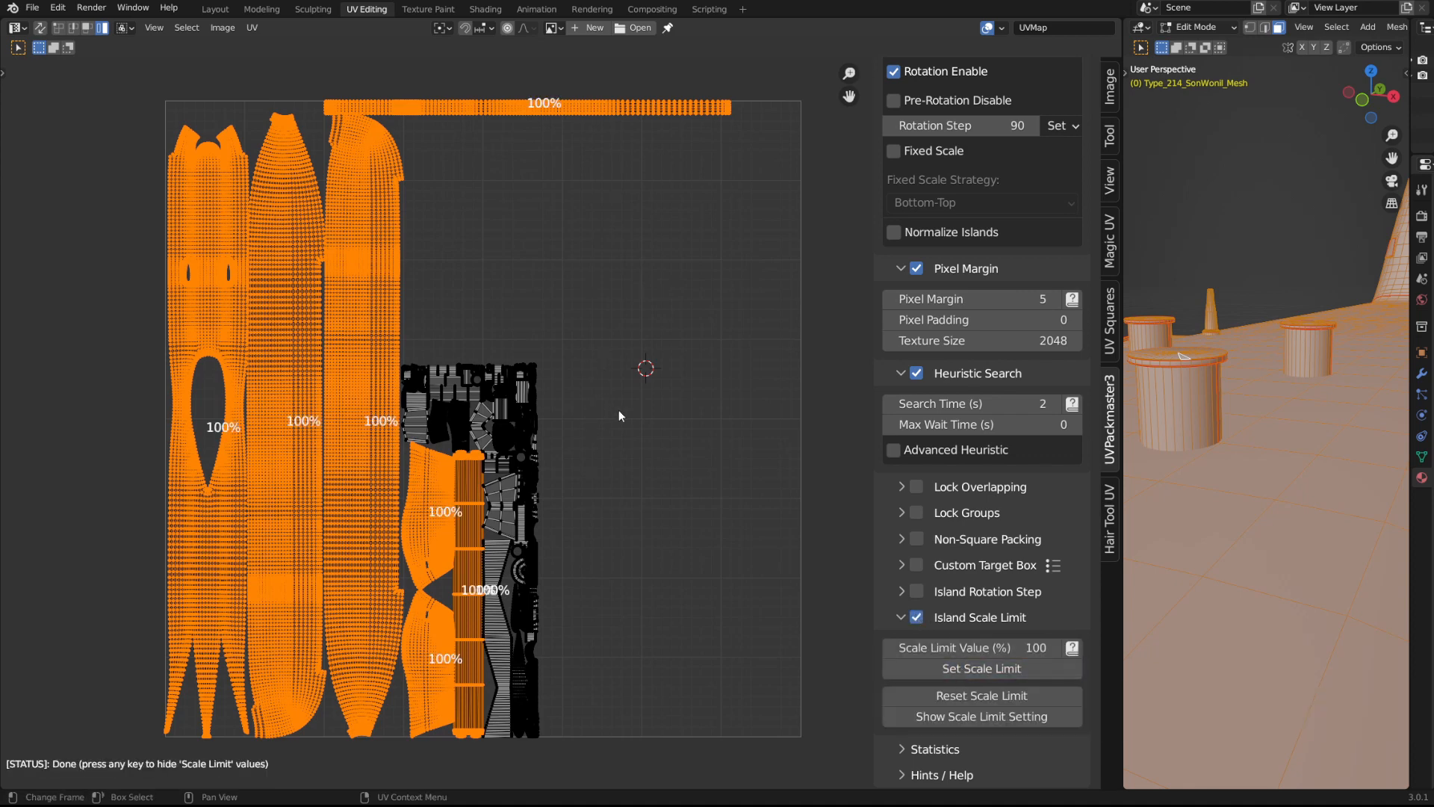
- Pack the selected large islands into the single tile, and pack again with all UV islands selected
scroll(987, 254, "up", 10)
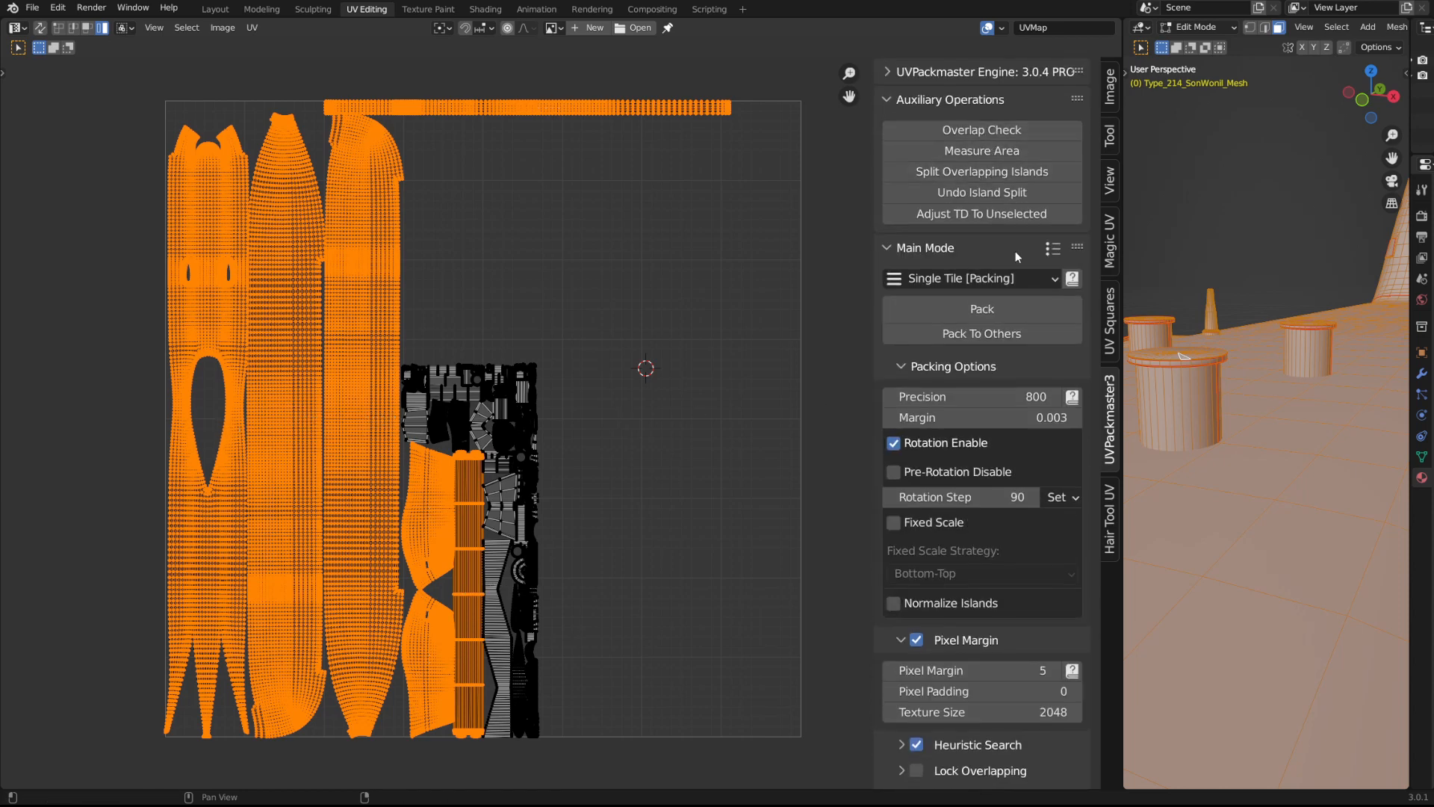
left_click(979, 309)
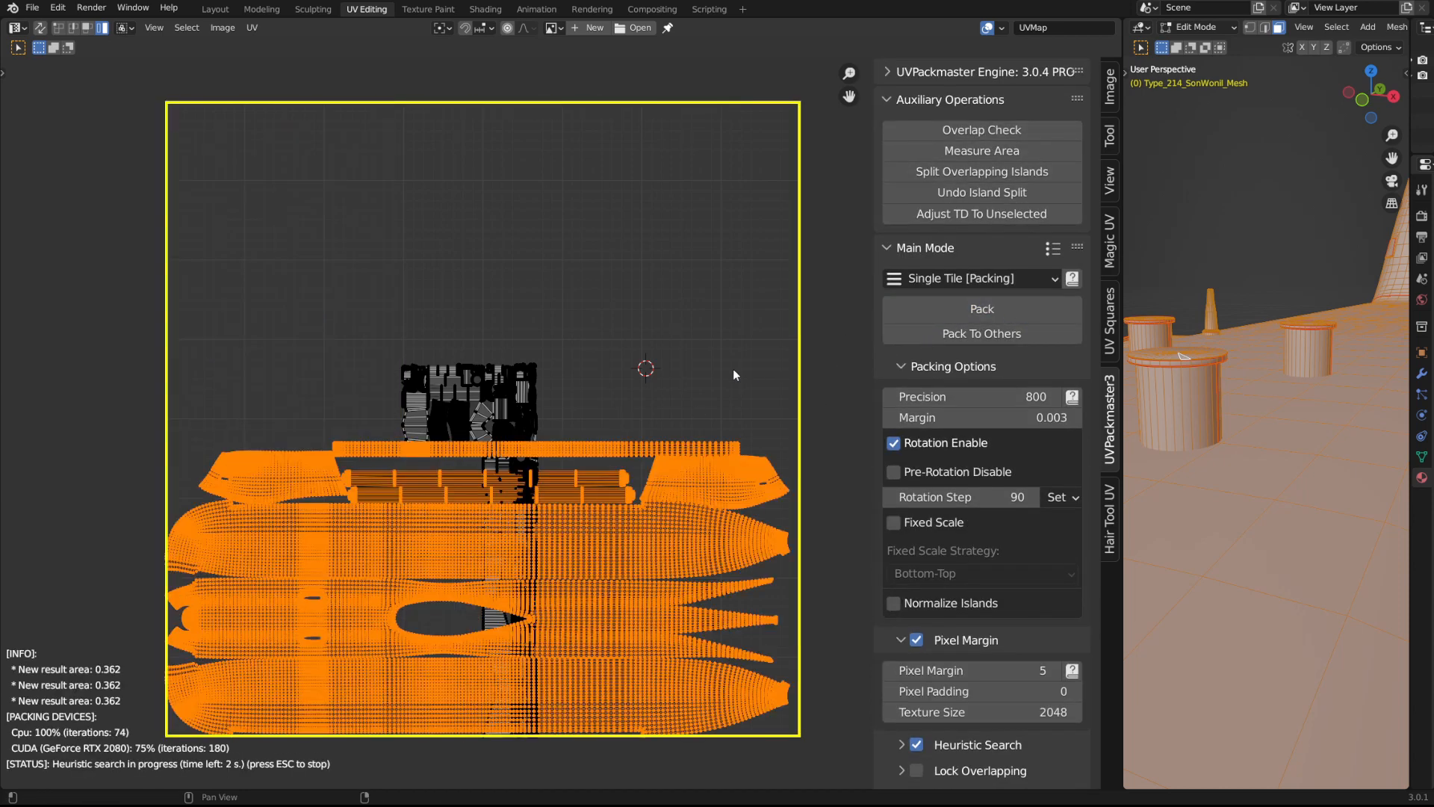
left_click(623, 388)
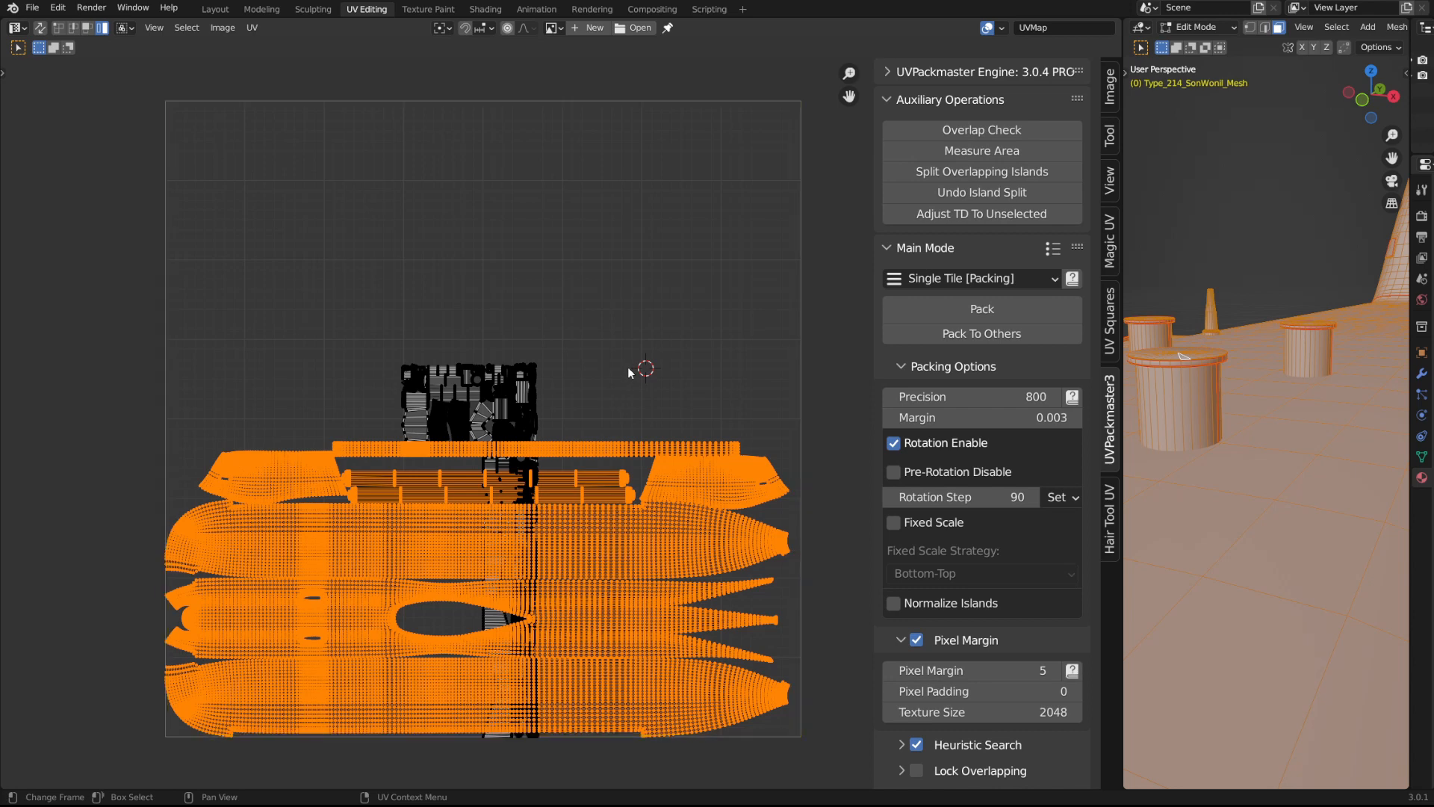
key("a")
left_click(1023, 302)
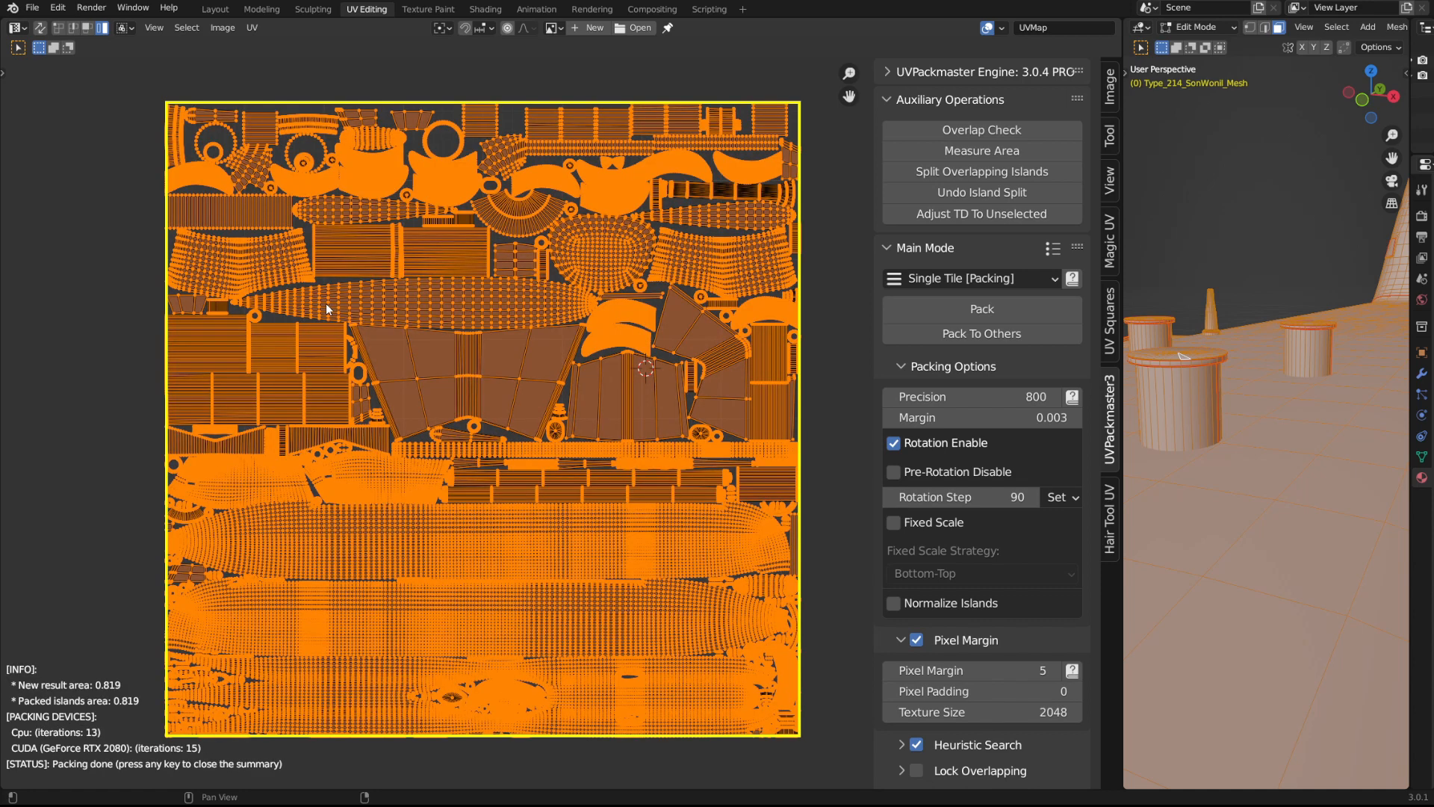
- Examine the packed layout, comparing the sizes of the small islands with the scale-limited hull islands
scroll(497, 324, "up", 3)
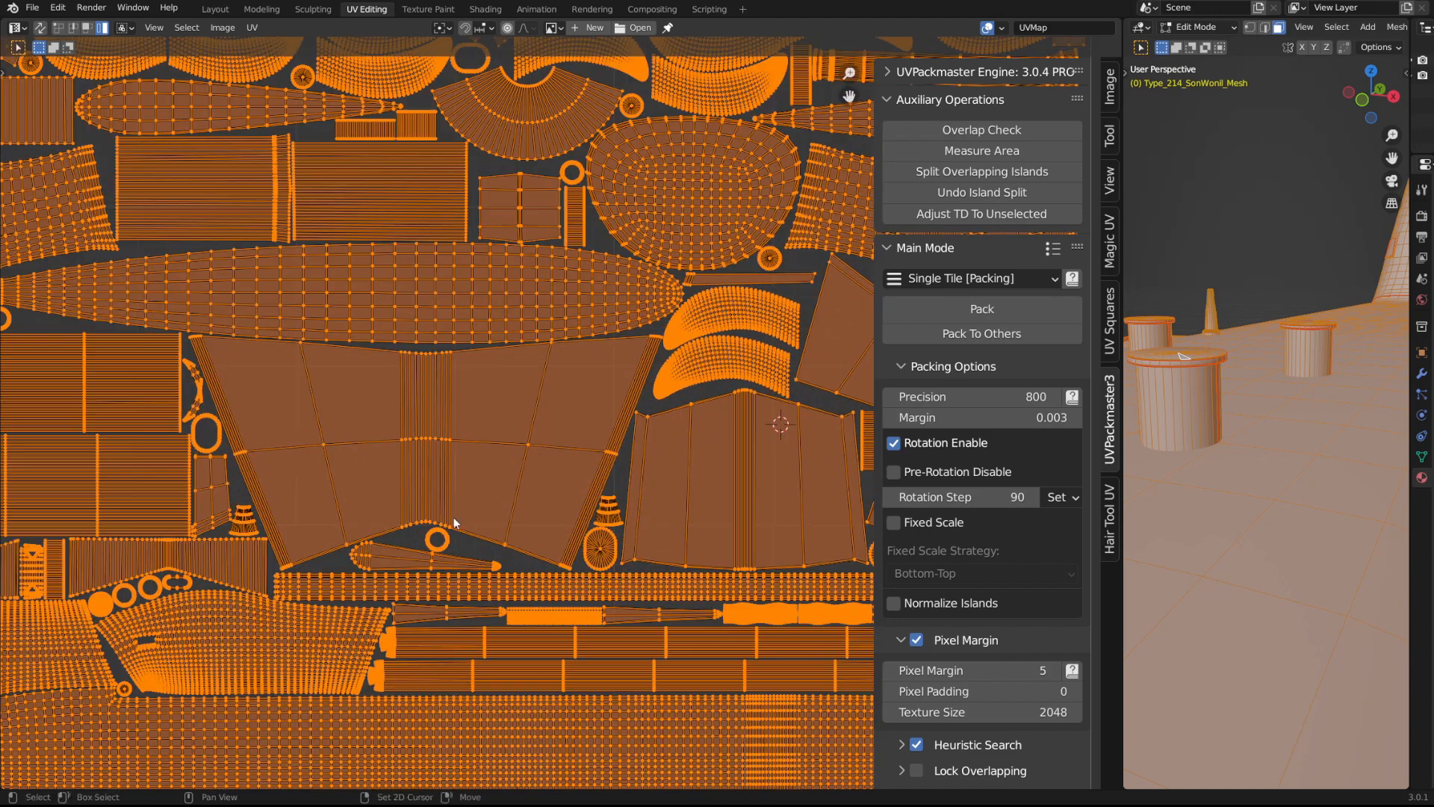
scroll(454, 517, "down", 3)
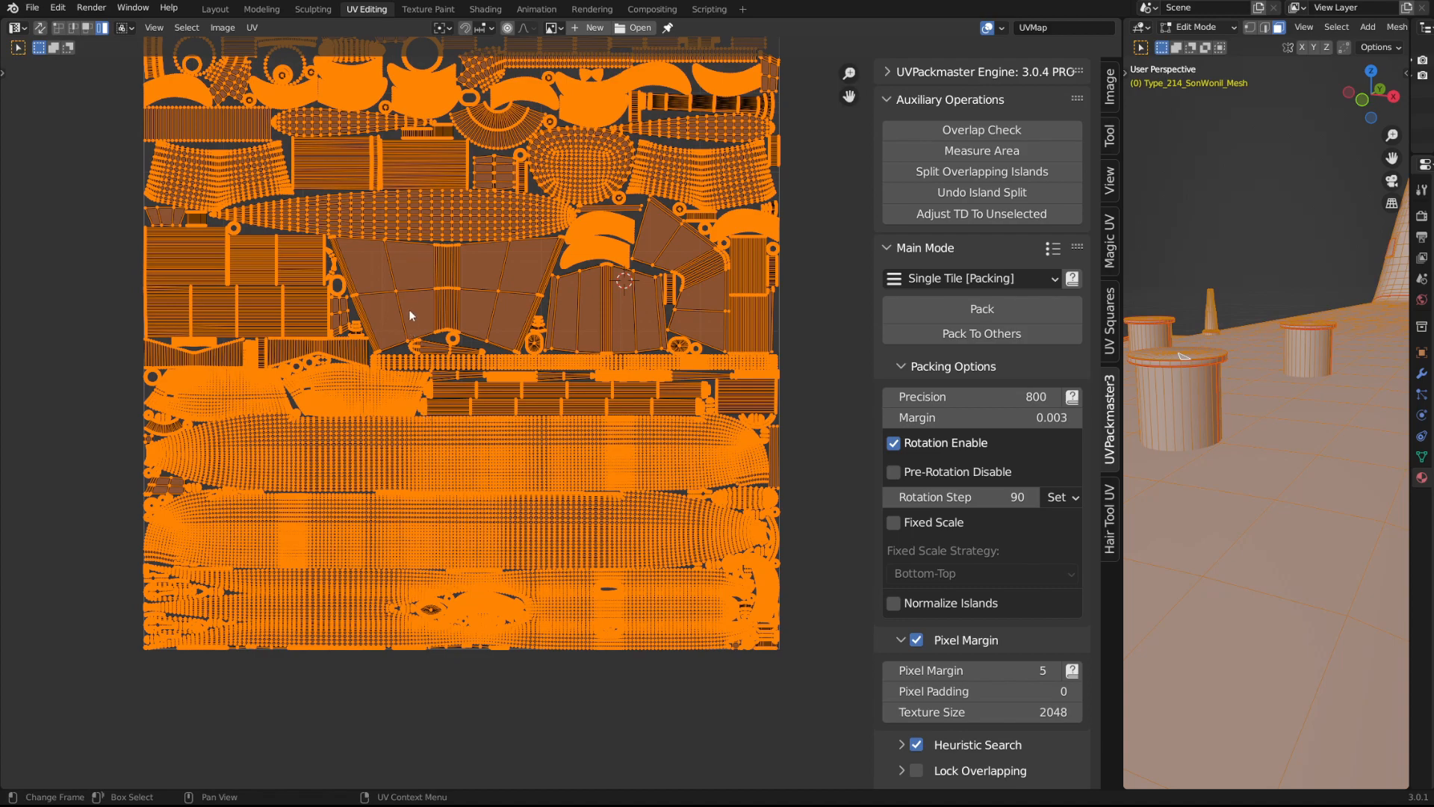
scroll(409, 304, "up", 4)
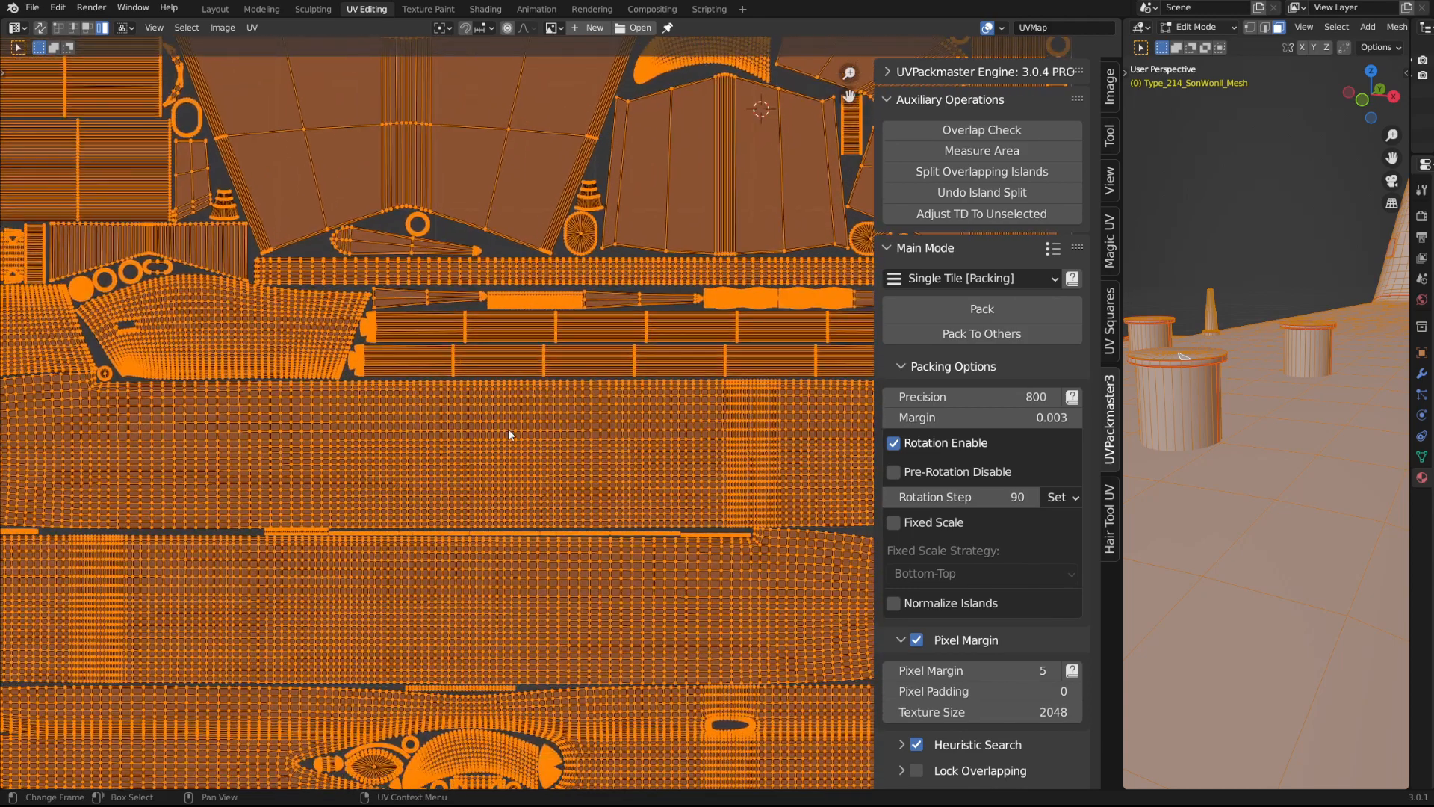
scroll(481, 312, "down", 4)
middle_click_drag(482, 312, 521, 476)
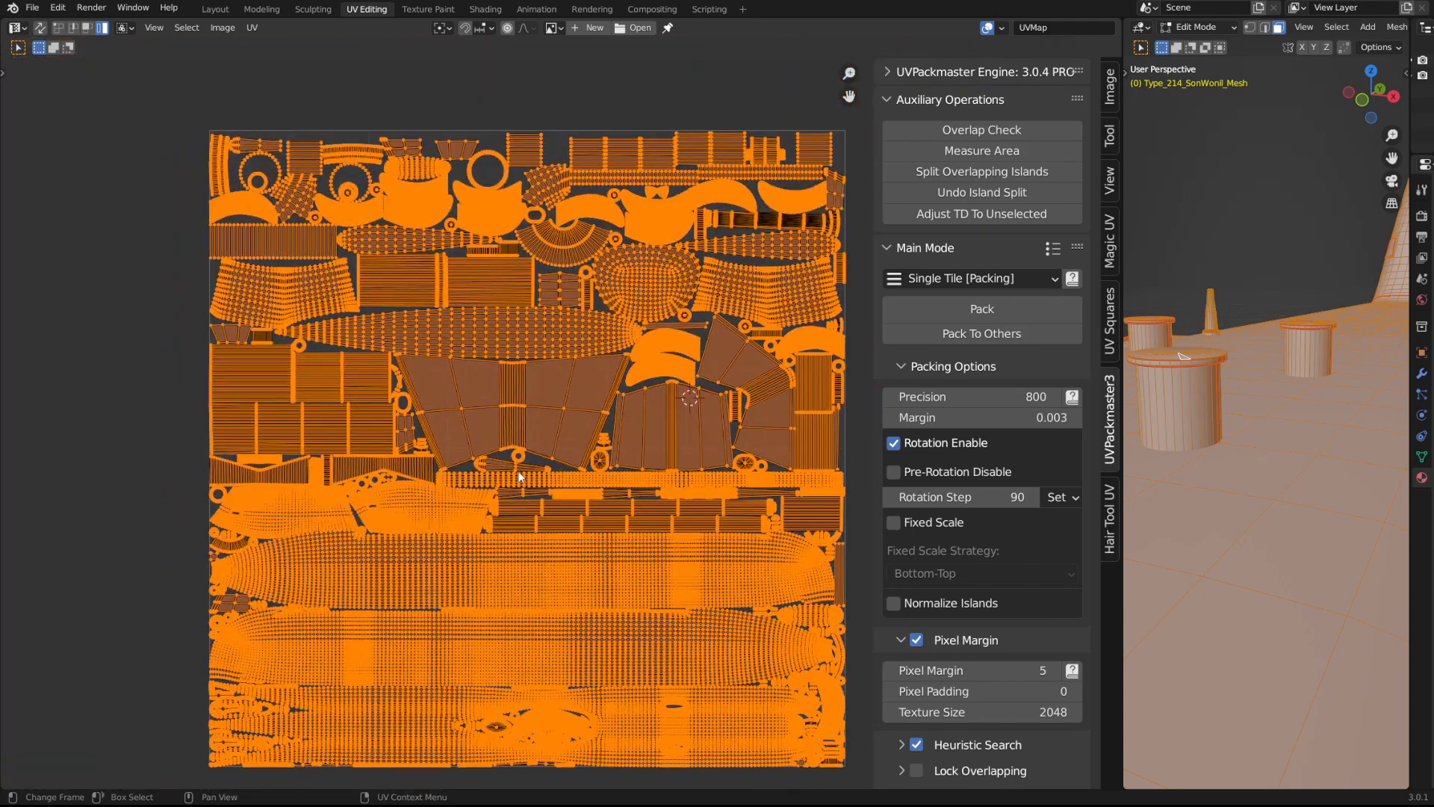
middle_click_drag(353, 357, 380, 384)
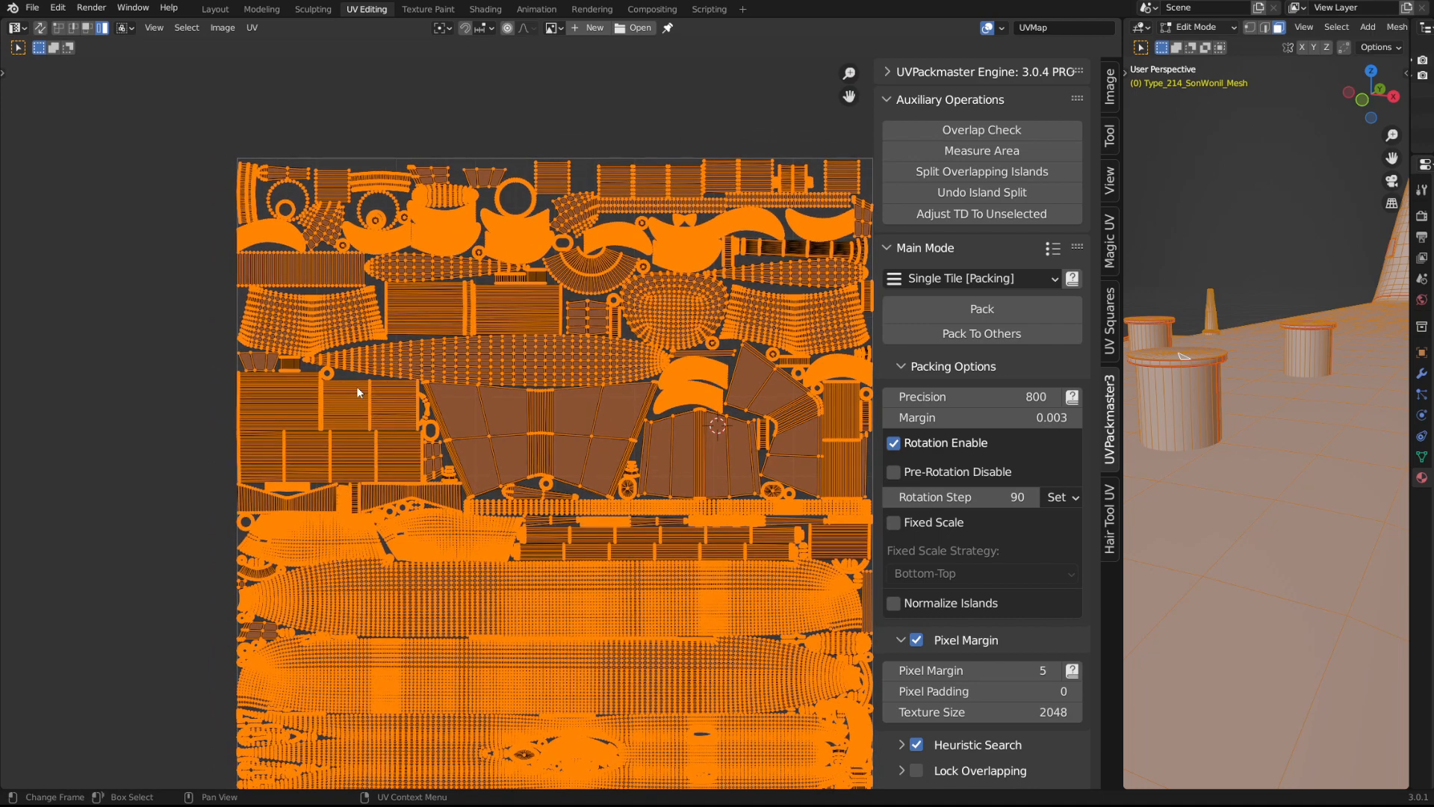
- Select the curved strip island in the tile's upper corner and scale it down to about a quarter of its size
scroll(391, 382, "up", 5)
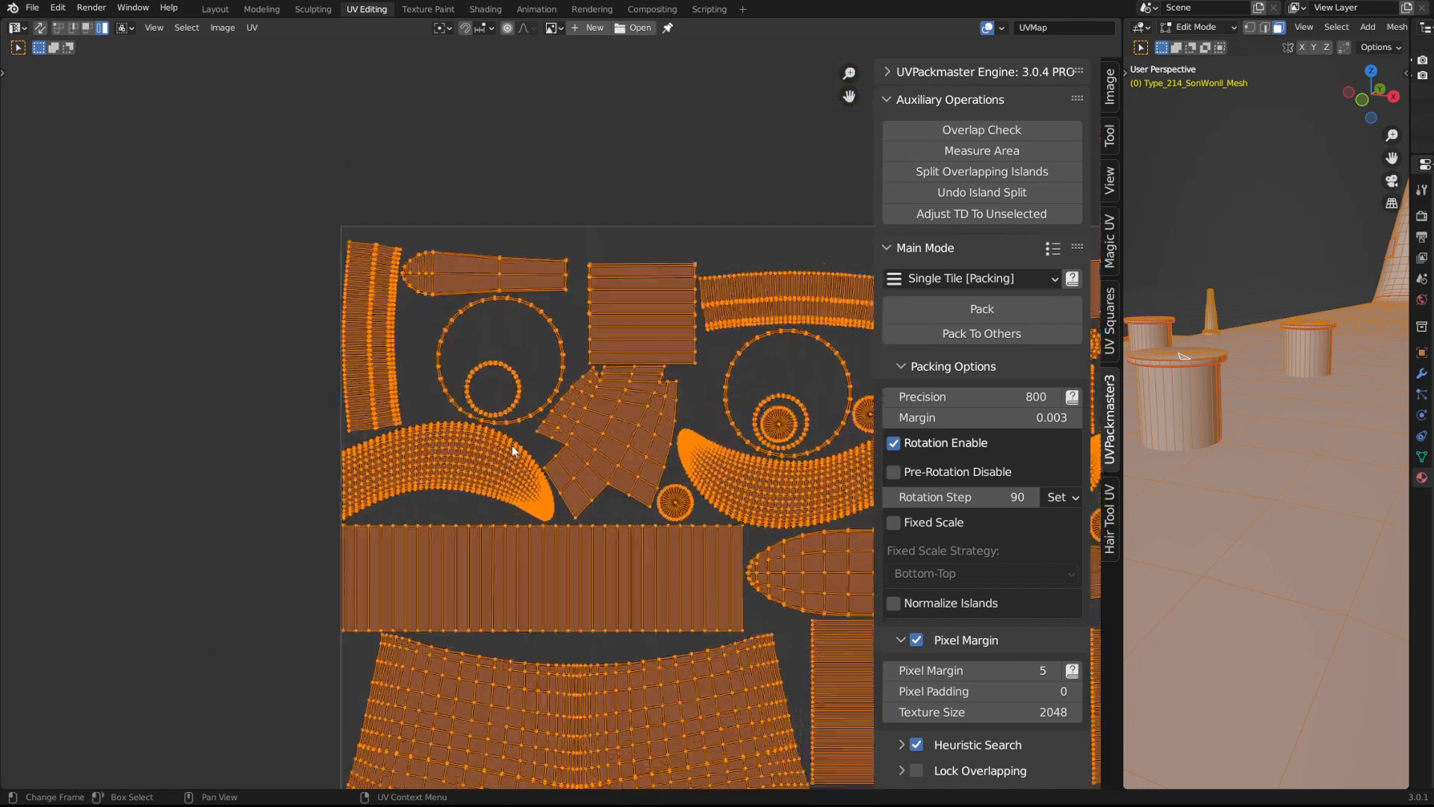
scroll(513, 445, "up", 2)
left_click(266, 173)
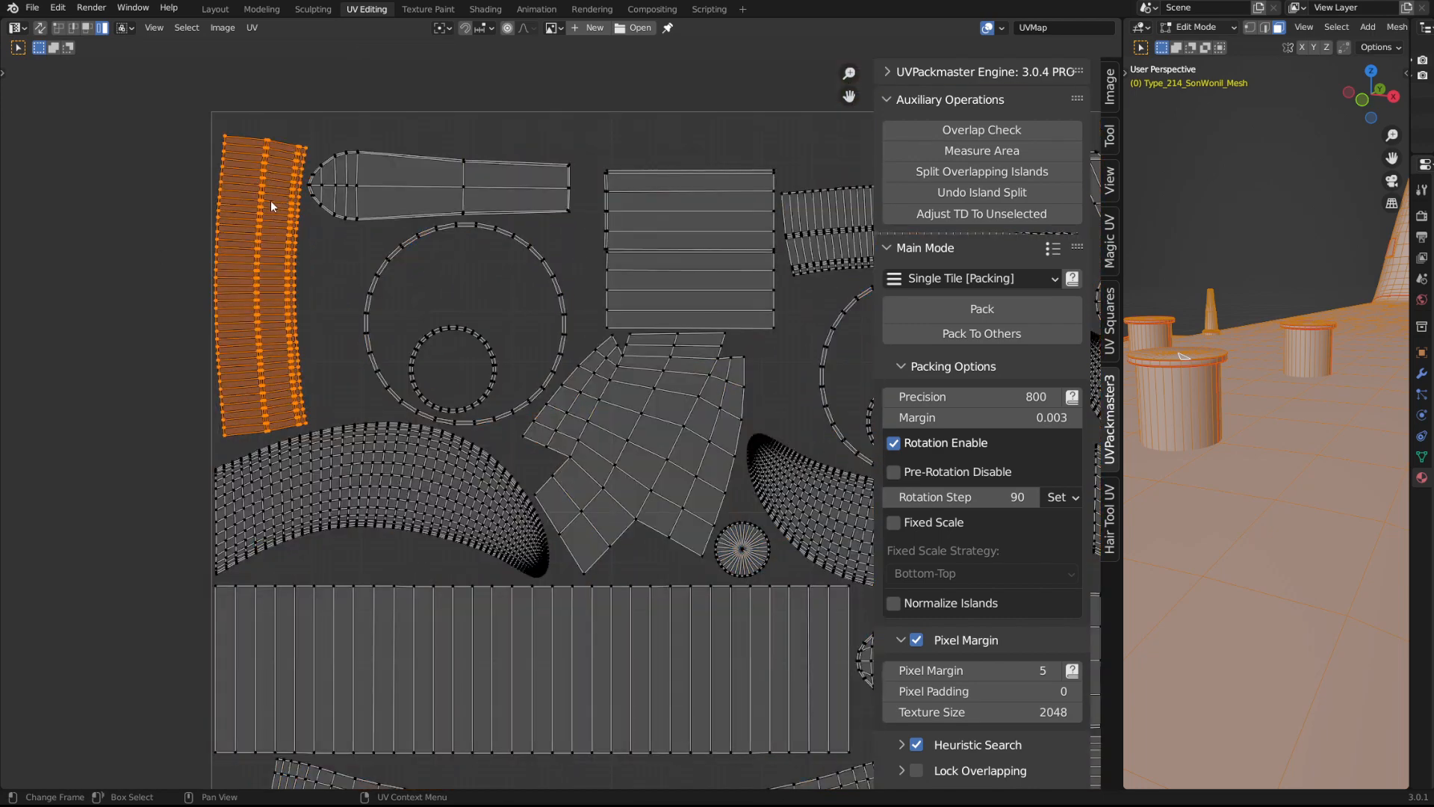
key("KP_Decimal")
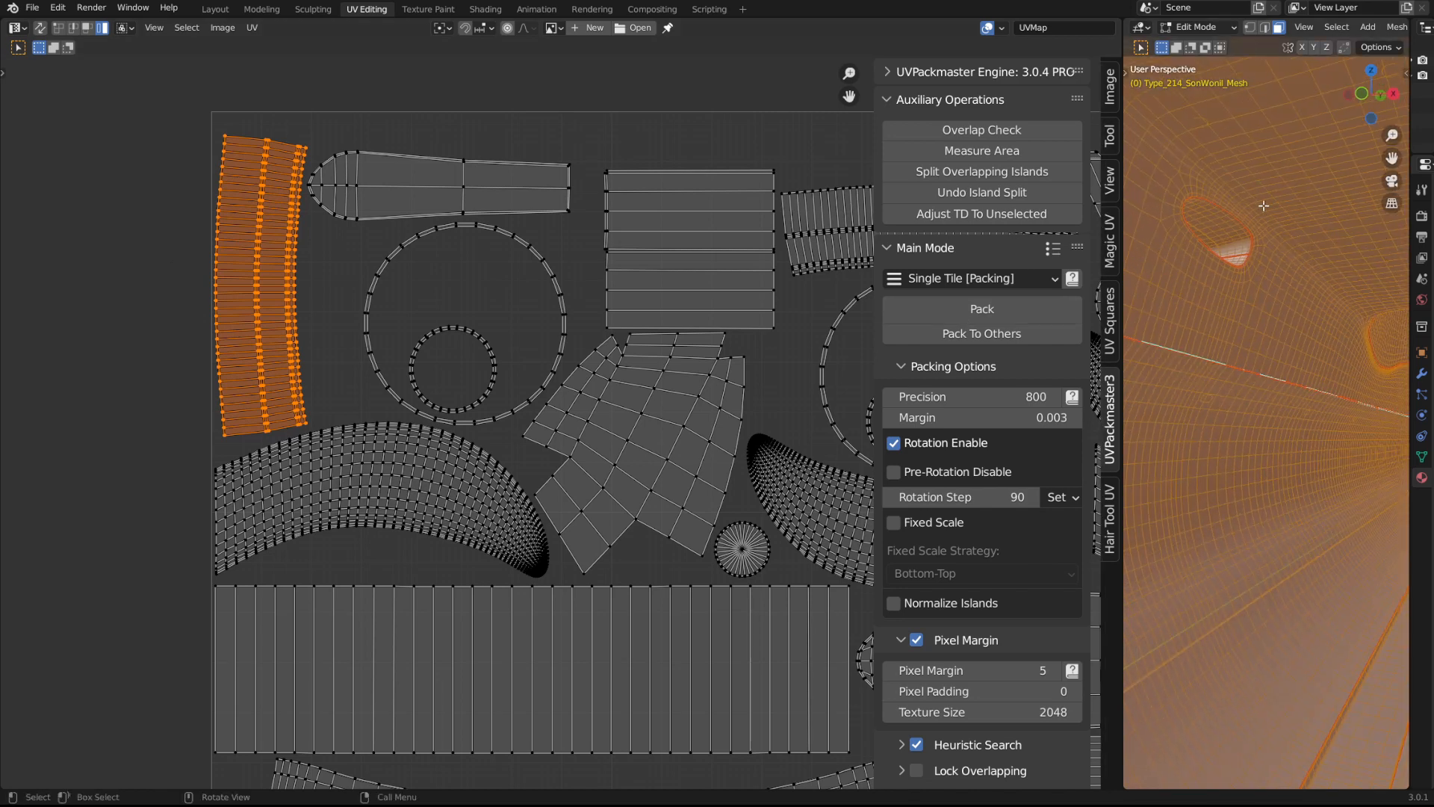
middle_click_drag(1258, 202, 1188, 410)
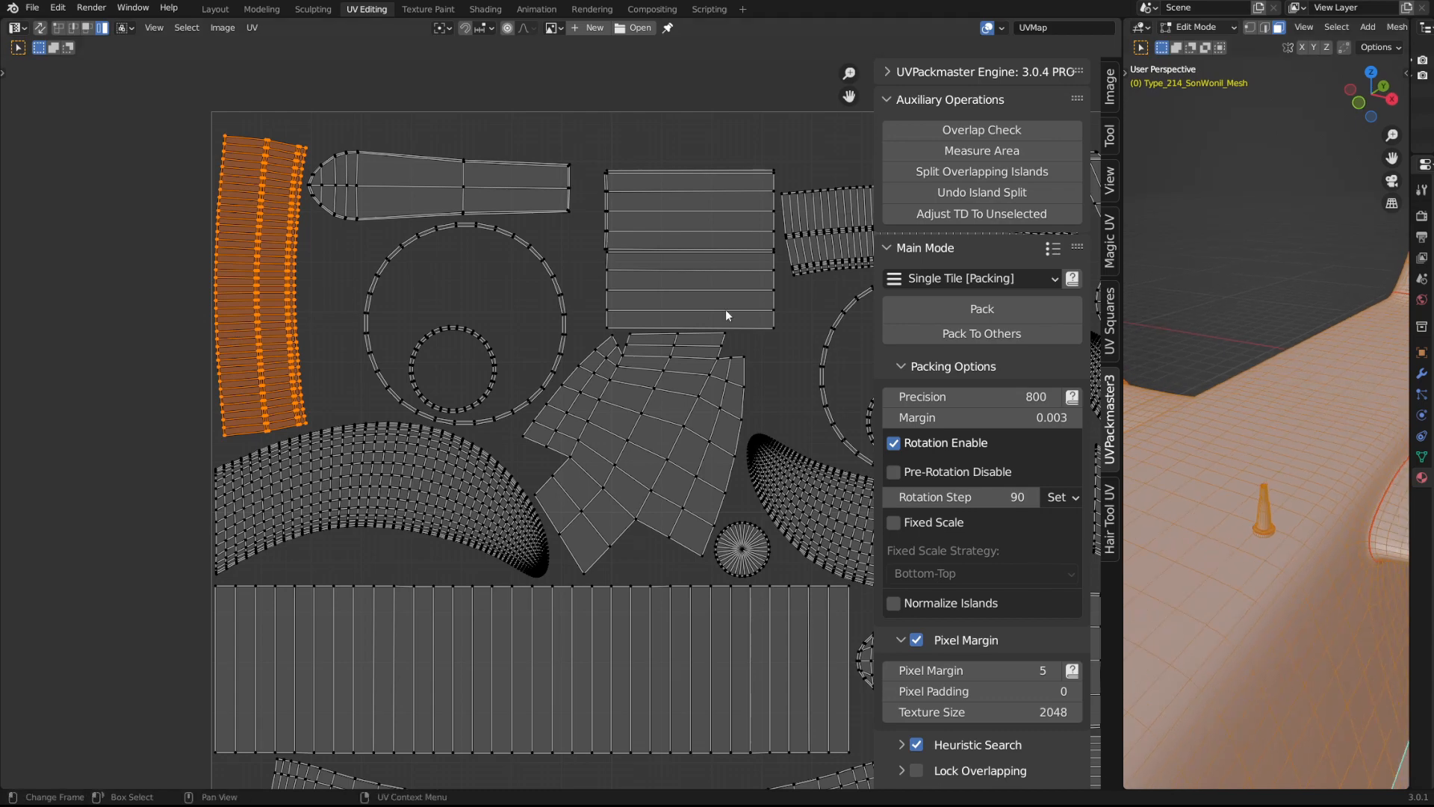
scroll(728, 315, "down", 2)
key("s")
left_click(417, 396)
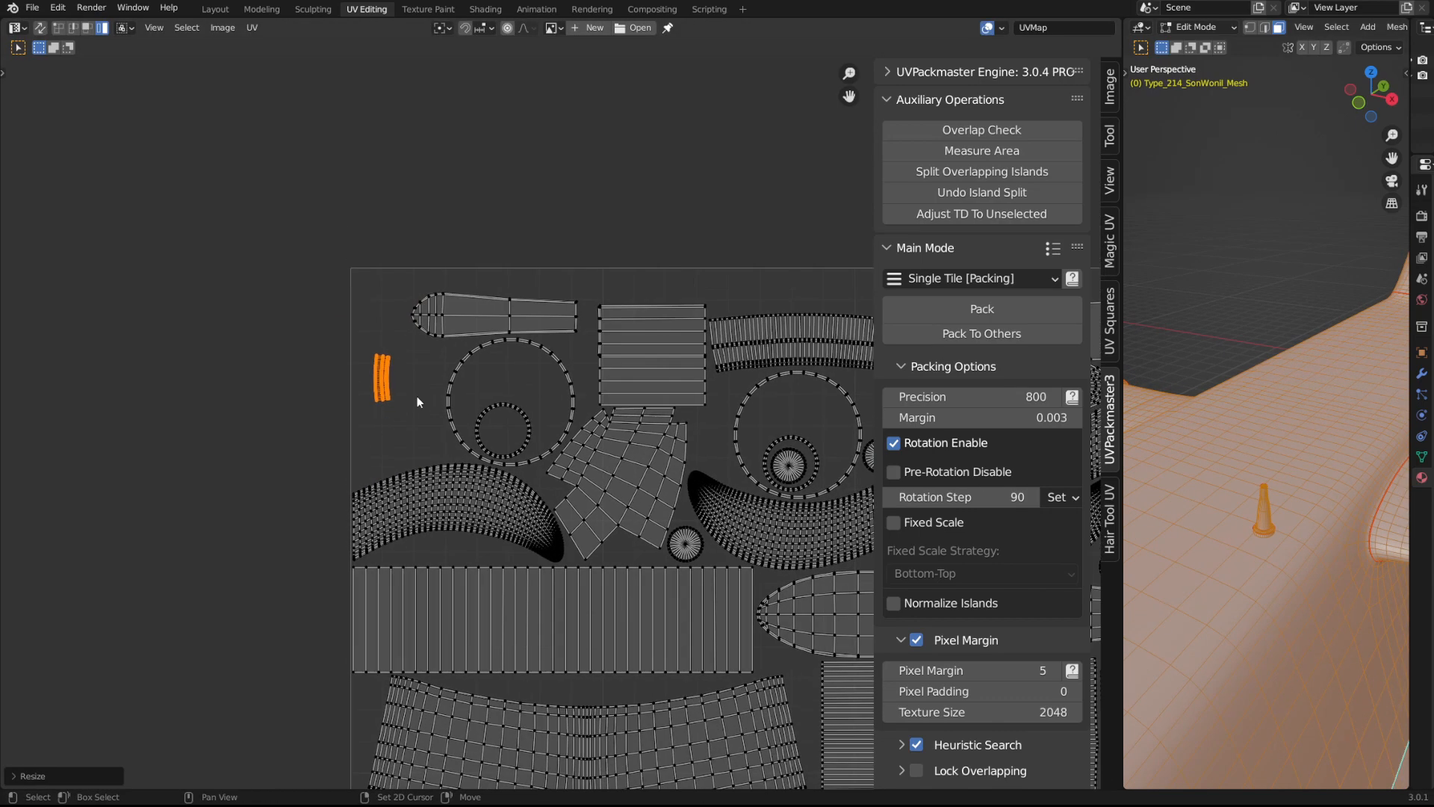
- Try enlarging the crescent-shaped island to over twice its size and moving it across its neighbours, and undo both changes
scroll(417, 397, "up", 4)
scroll(494, 305, "down", 6)
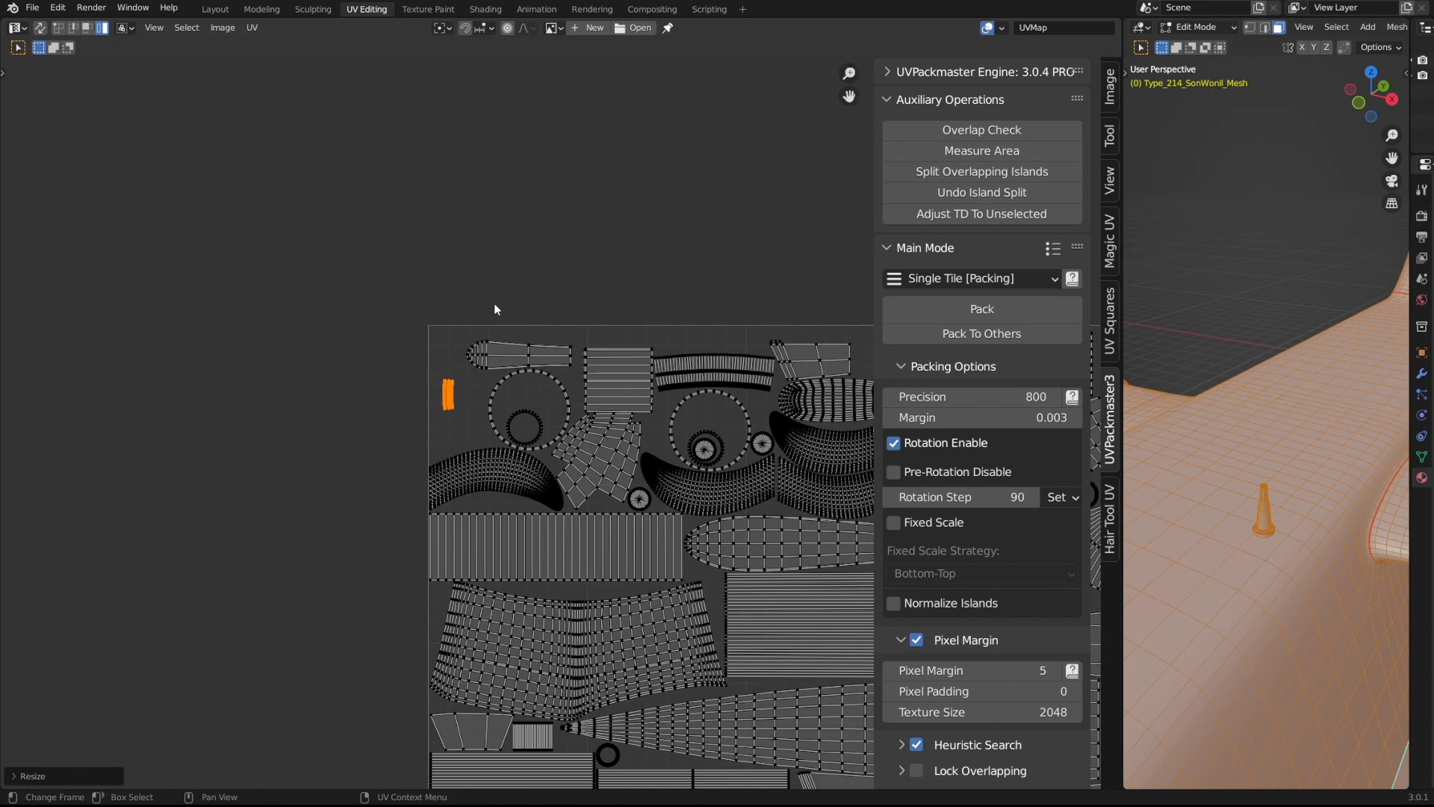
left_click(503, 476)
scroll(503, 474, "up", 3)
key("s")
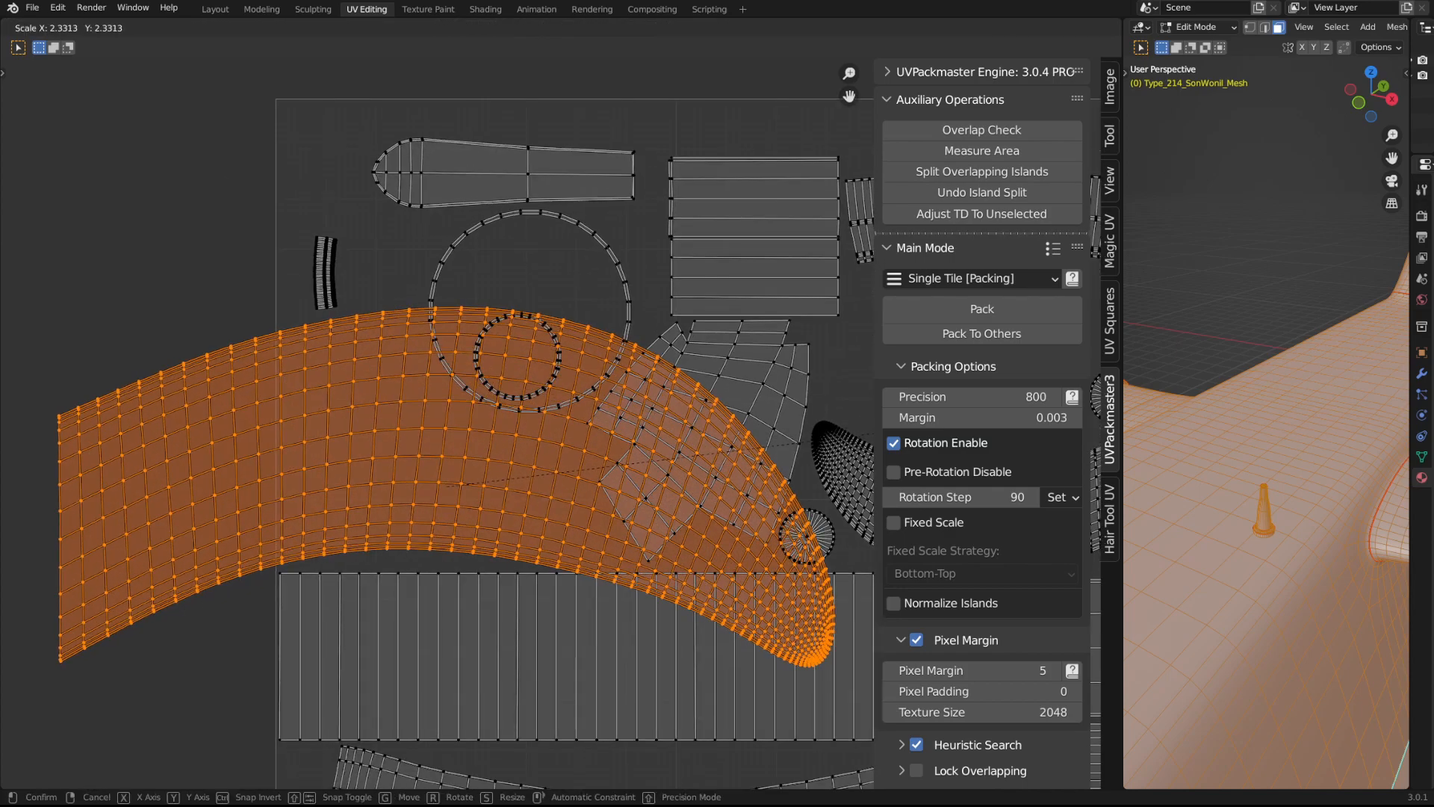
left_click(939, 419)
middle_click_drag(800, 367, 583, 391)
key("g")
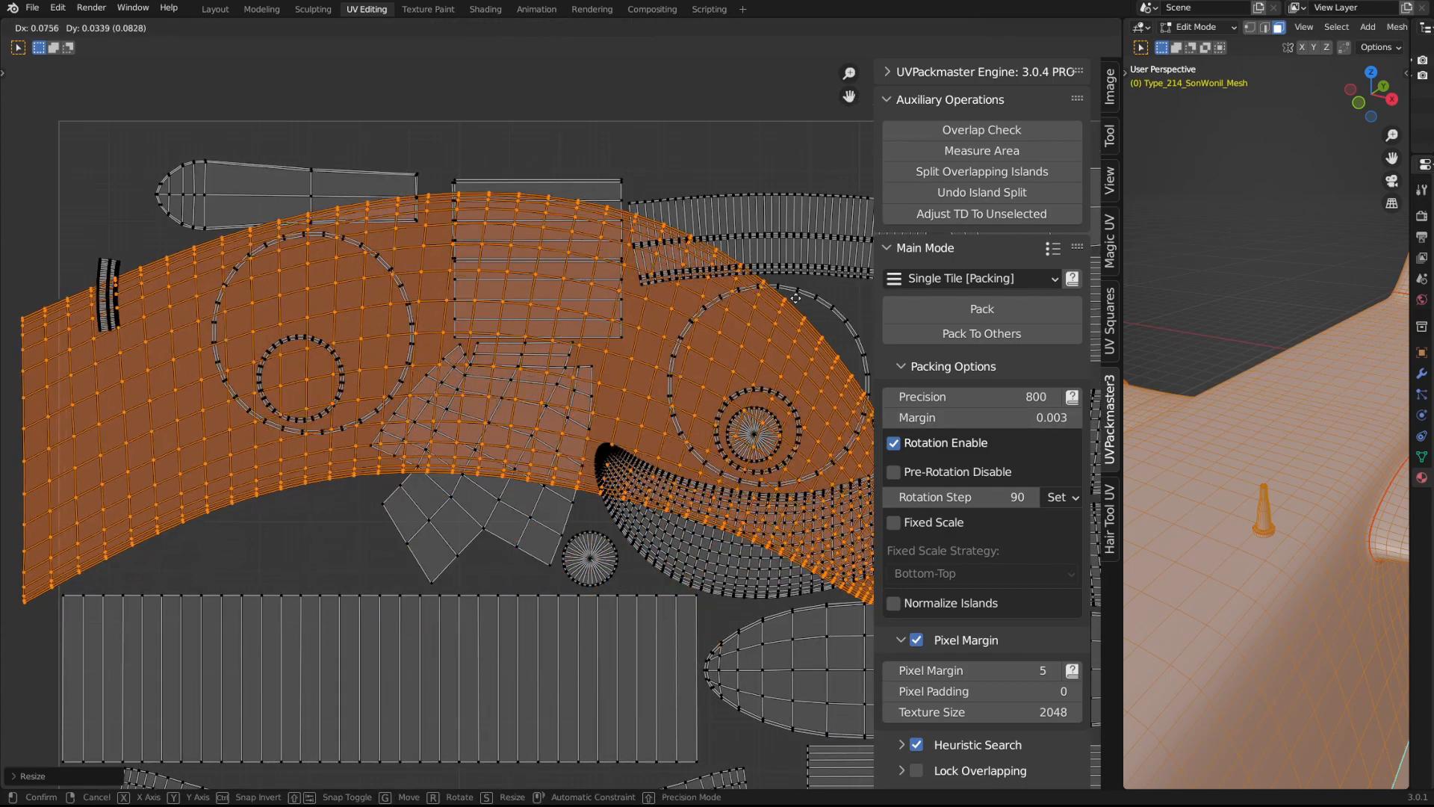
left_click(767, 310)
key("ctrl+z")
key("ctrl+z")
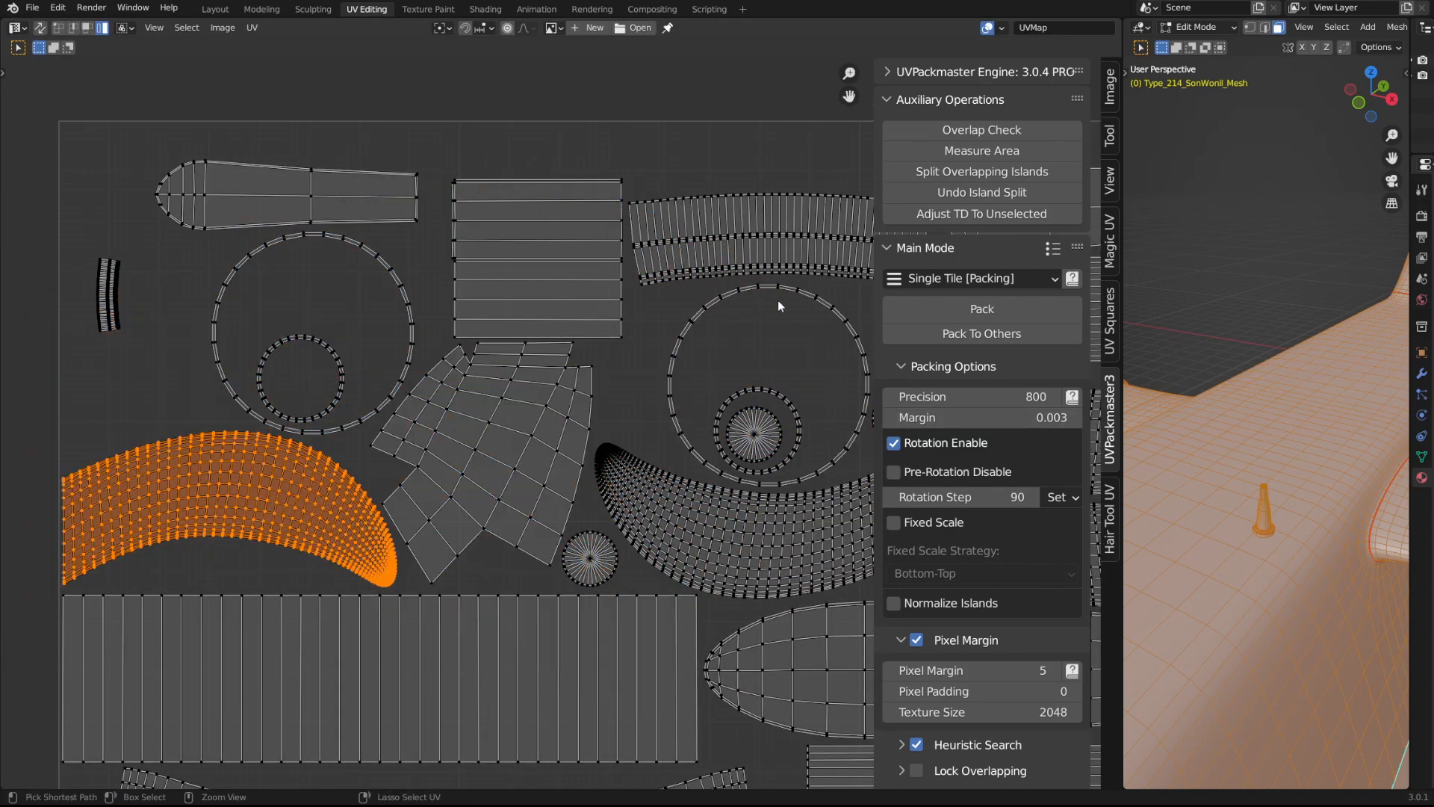
- Move the small curved strip island into the tile's upper-left corner and set its scale limit to 100%
middle_click_drag(138, 263, 321, 445)
left_click(213, 336)
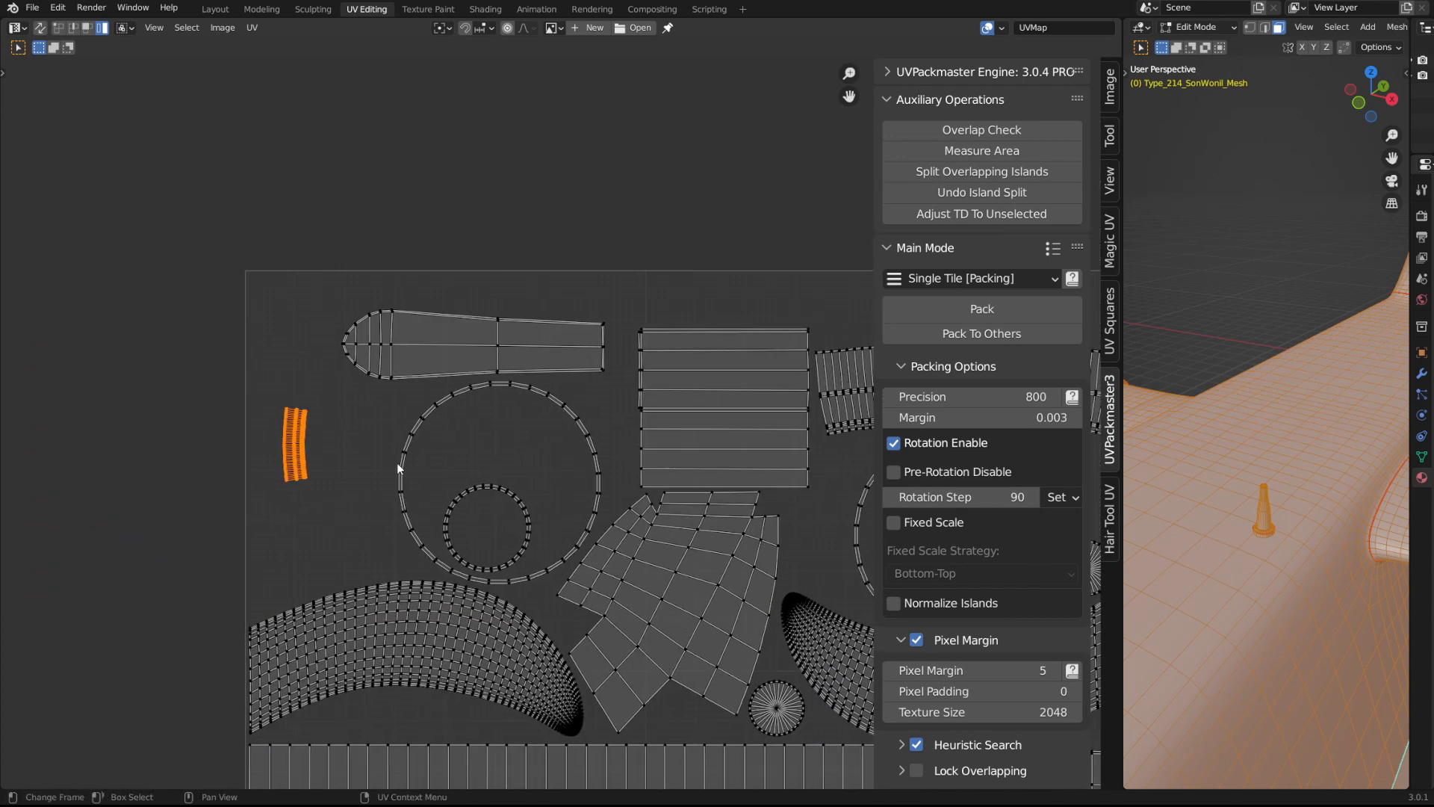
key("g")
left_click(293, 307)
middle_click_drag(276, 309, 396, 378)
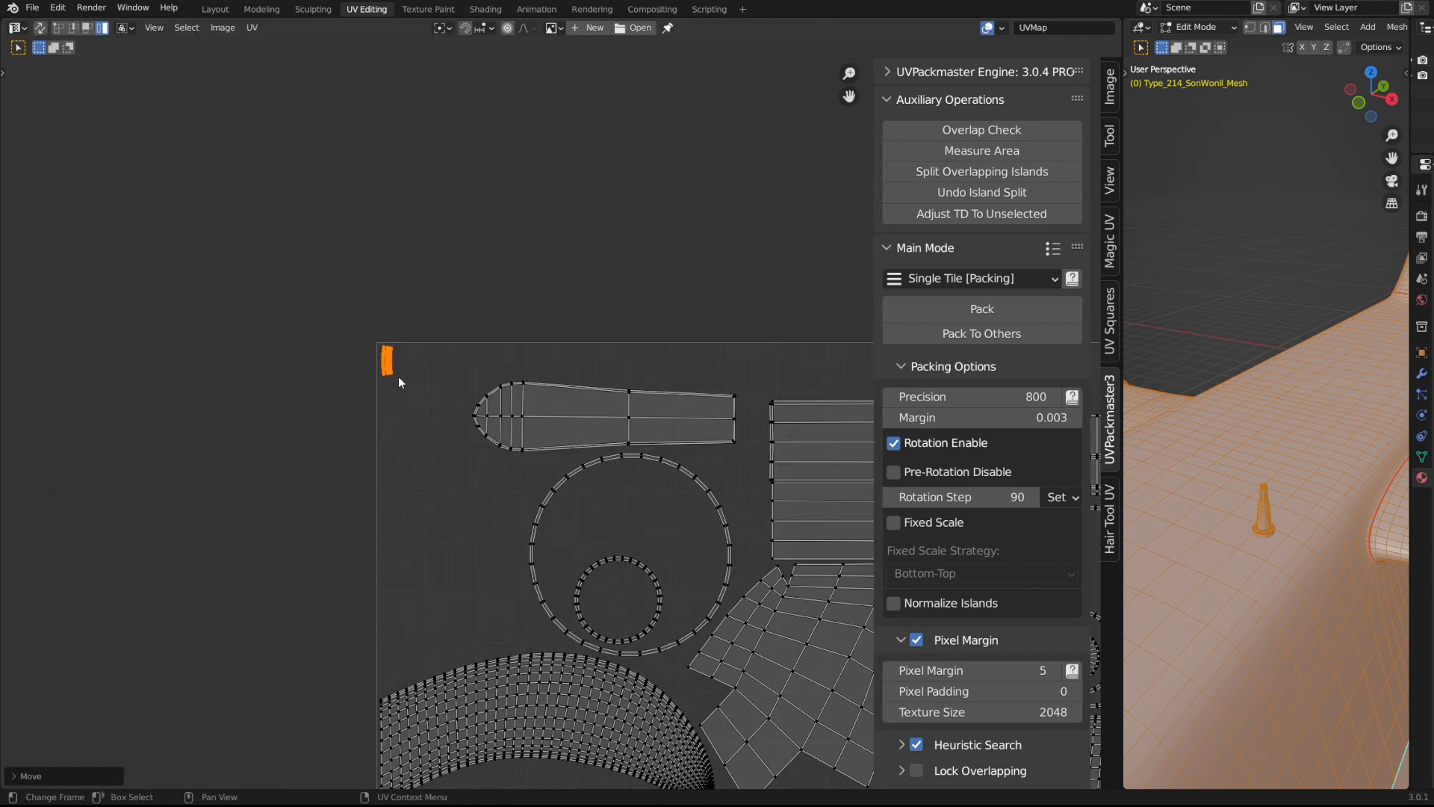
scroll(392, 374, "up", 4)
key("g")
left_click(331, 307)
scroll(956, 651, "down", 8)
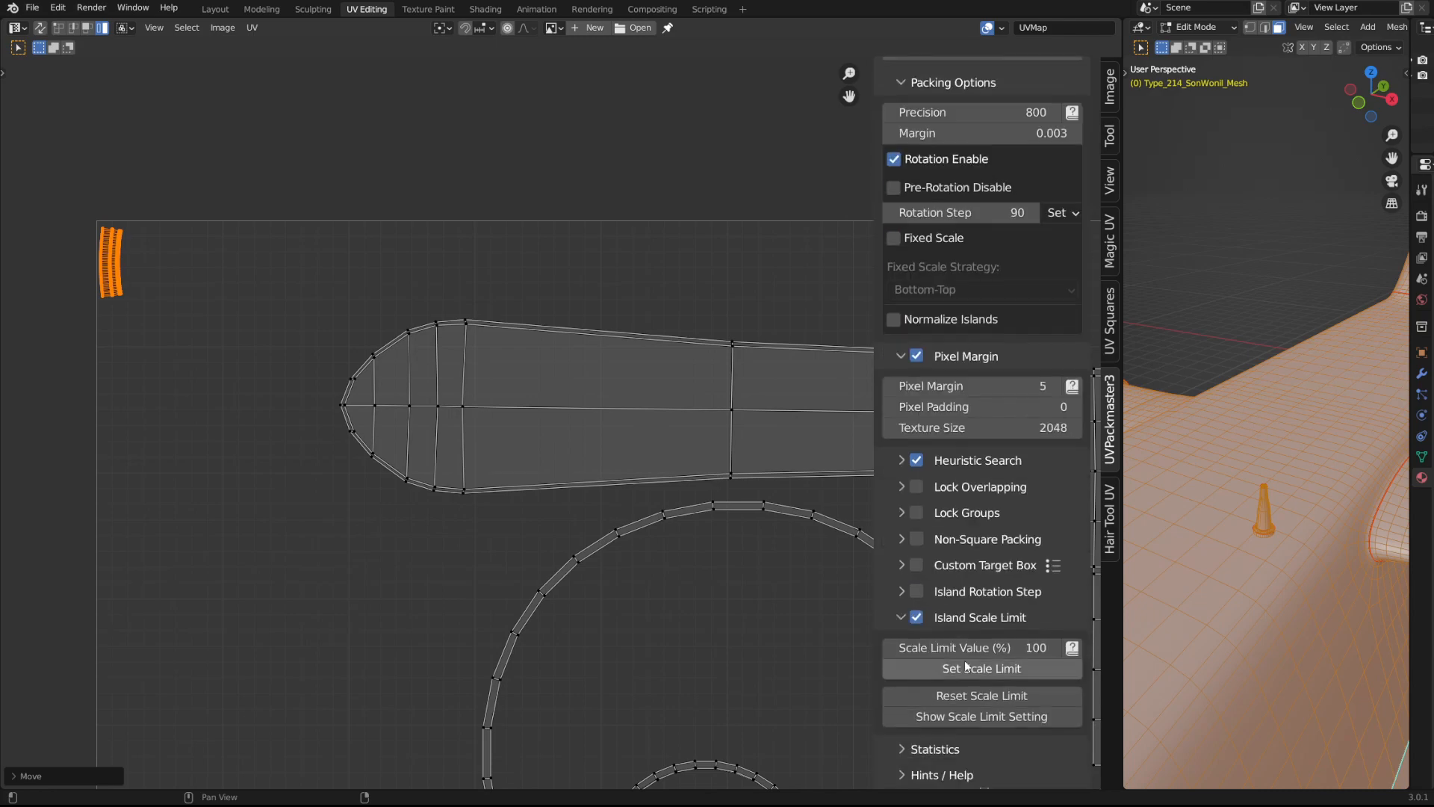
left_click(1013, 671)
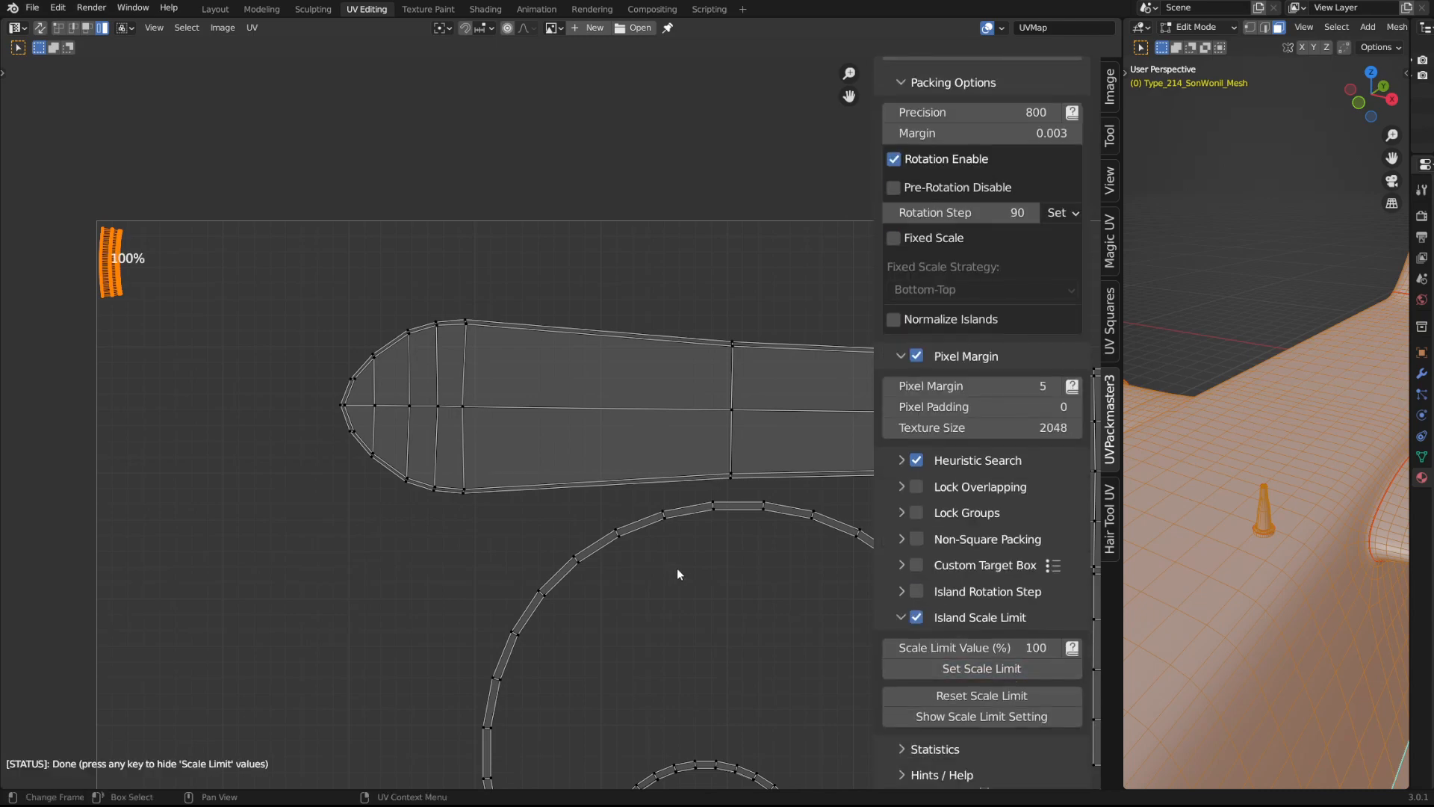
- Select all UV islands and pack them into the single tile with the strip island's scale limit applied
scroll(400, 387, "down", 6)
middle_click_drag(567, 505, 263, 326)
scroll(373, 351, "down", 4)
middle_click_drag(695, 442, 495, 341)
key("a")
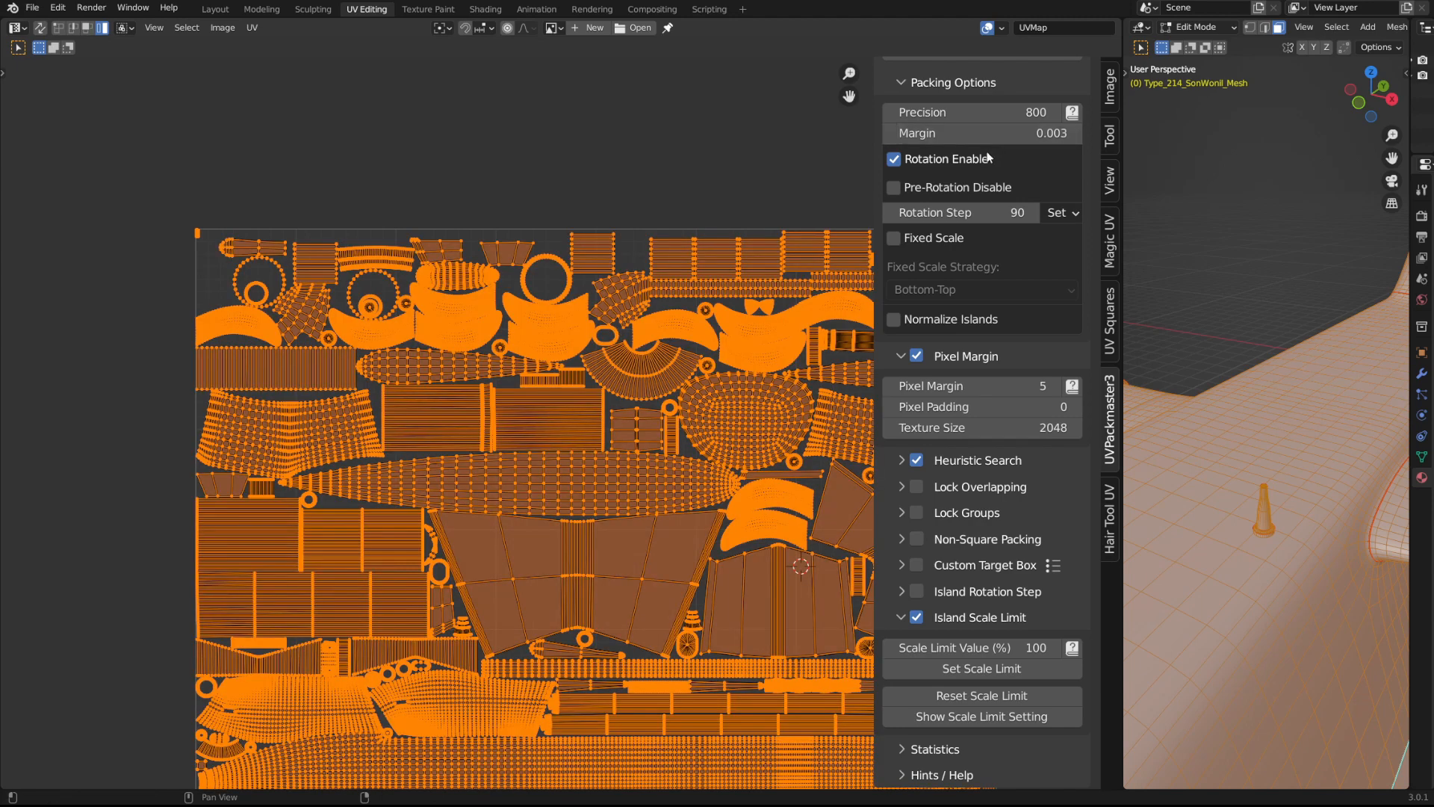
scroll(987, 159, "up", 8)
left_click(984, 308)
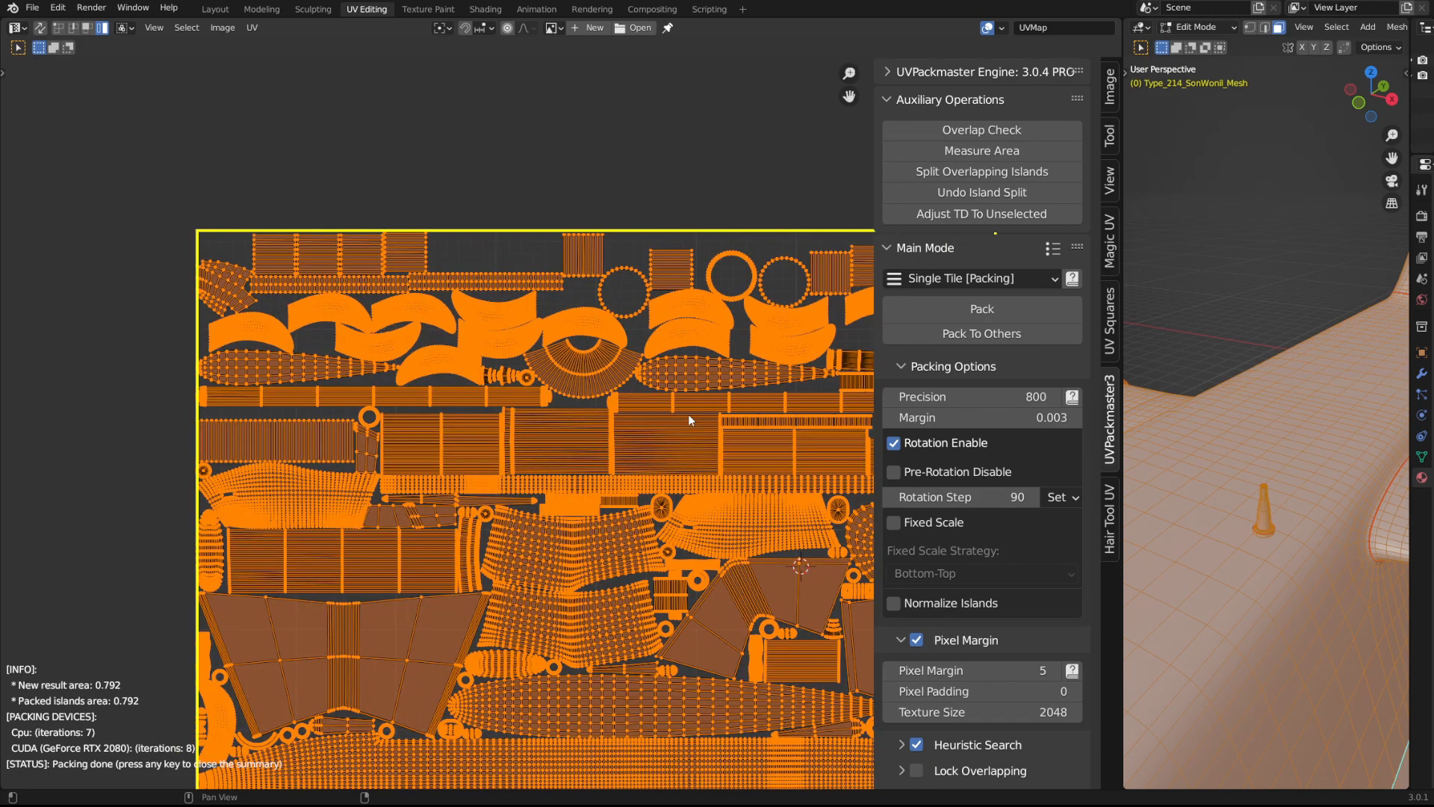
- Examine the repacked tile layout and review the packing options, including the Island Scale Limit settings
middle_click_drag(588, 350, 492, 269)
scroll(446, 180, "down", 5)
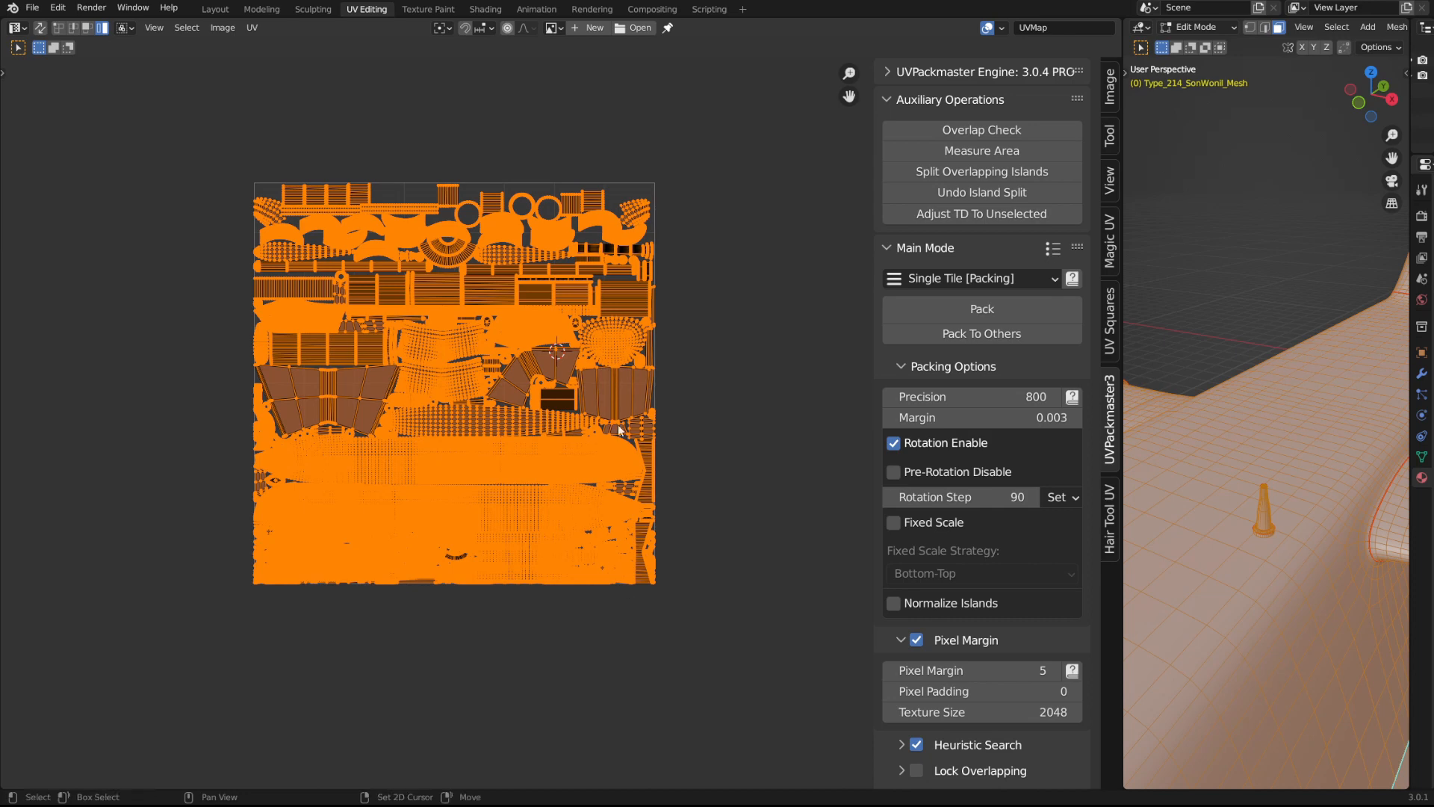
middle_click_drag(637, 488, 715, 391)
scroll(1059, 670, "down", 8)
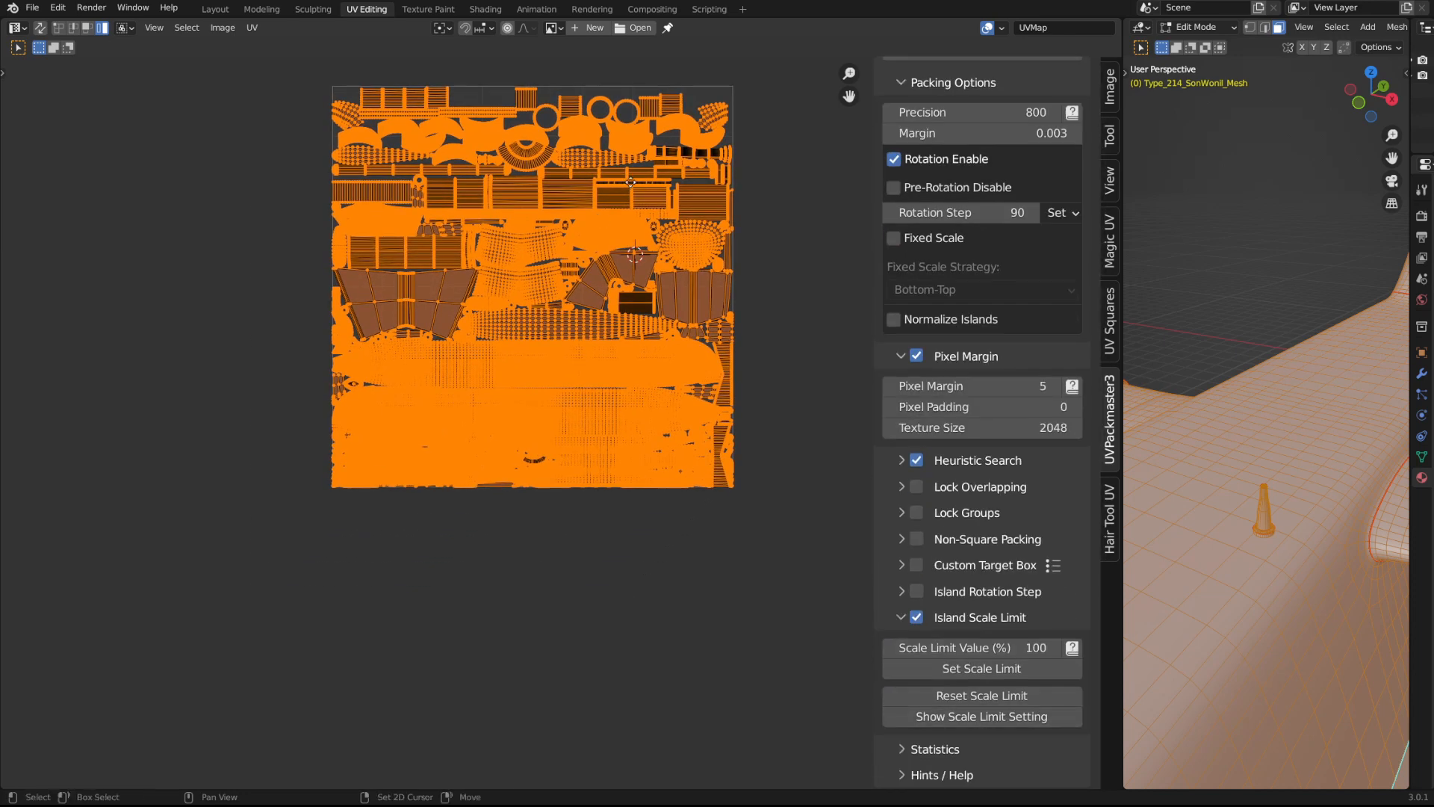
middle_click_drag(627, 174, 560, 326)
scroll(962, 427, "up", 8)
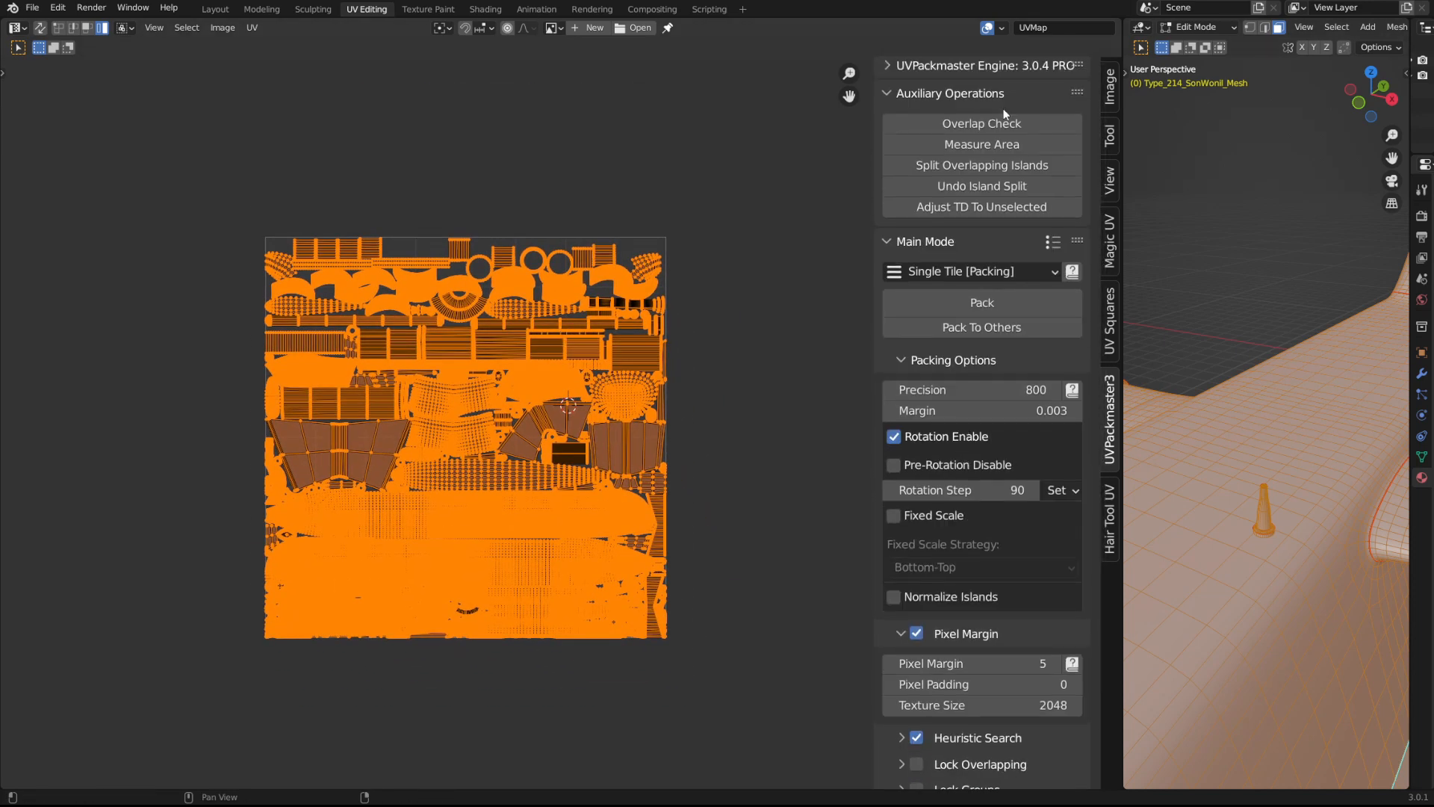
scroll(953, 176, "down", 8)
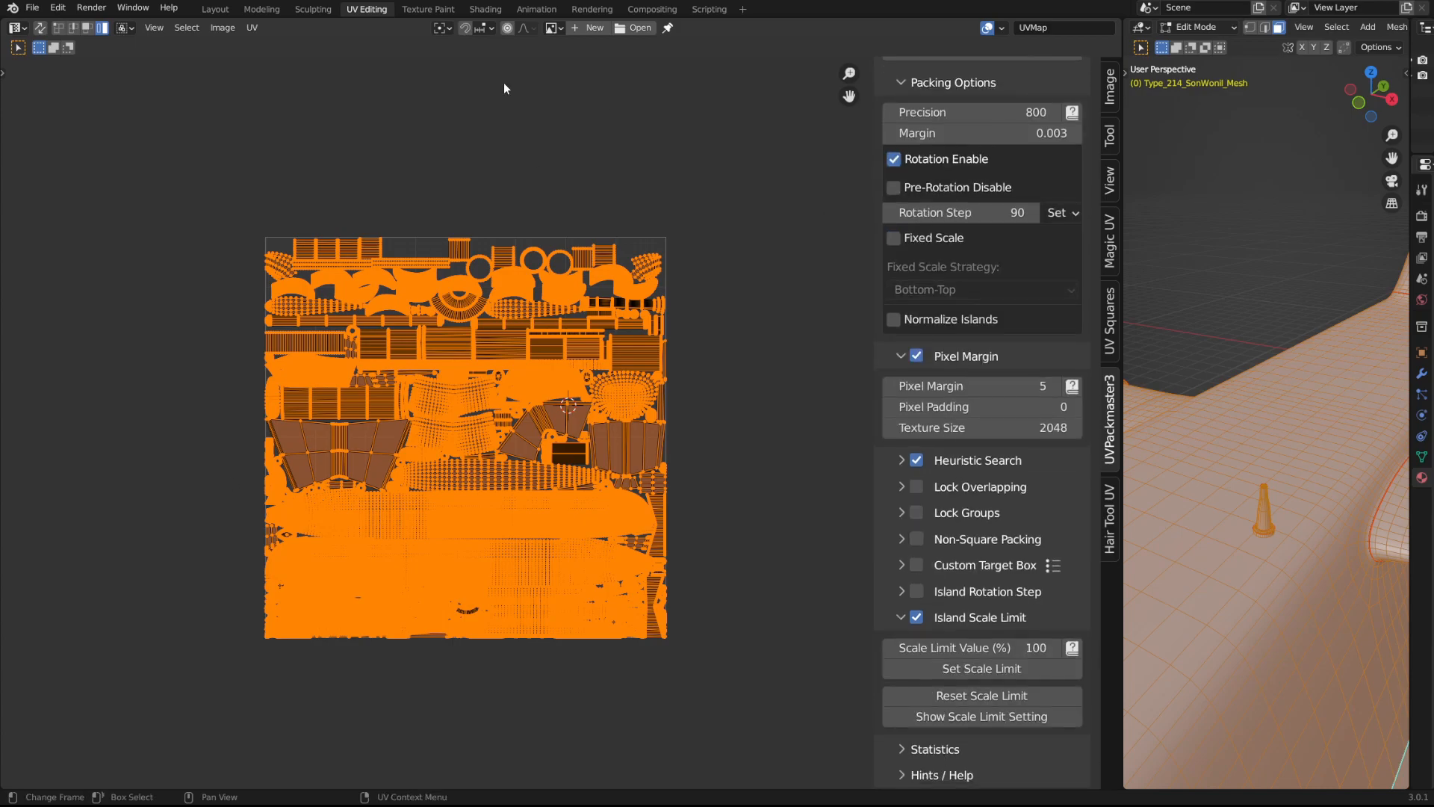
scroll(684, 487, "up", 3)
middle_click_drag(635, 505, 701, 485)
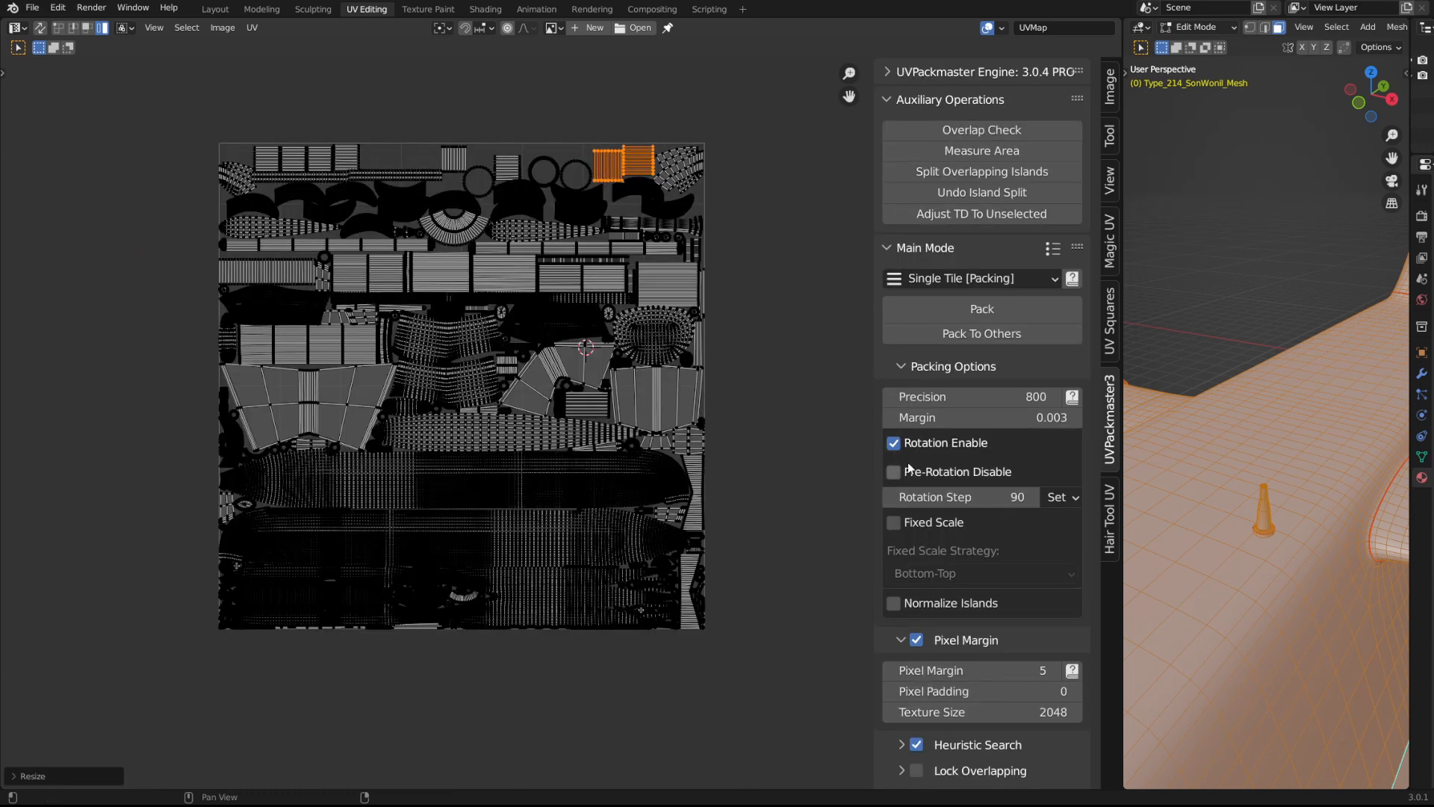
middle_click_drag(712, 227, 711, 316)
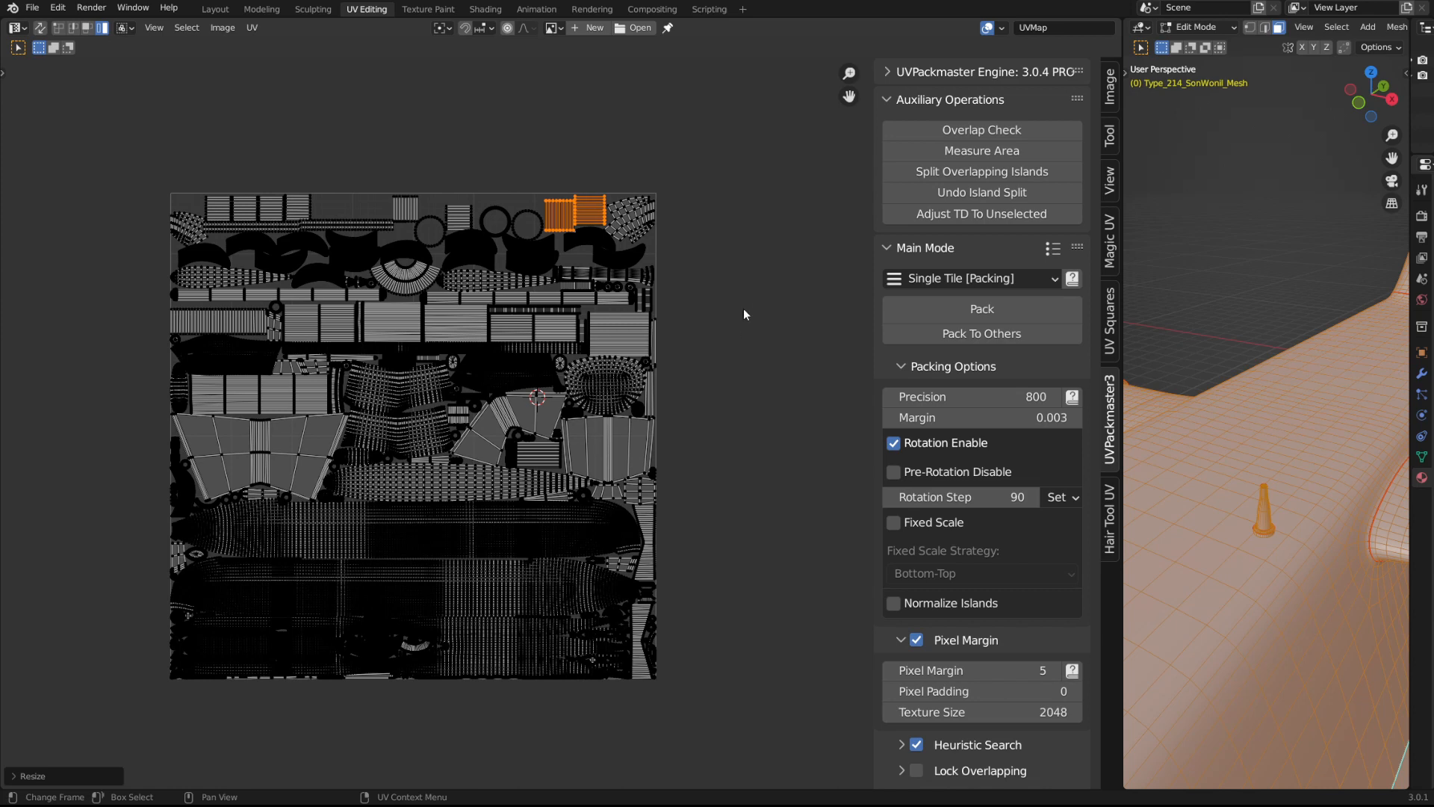
- Switch the main mode to Groups To Tiles and collapse the Pixel Margin and Island Scale Limit settings
left_click(956, 278)
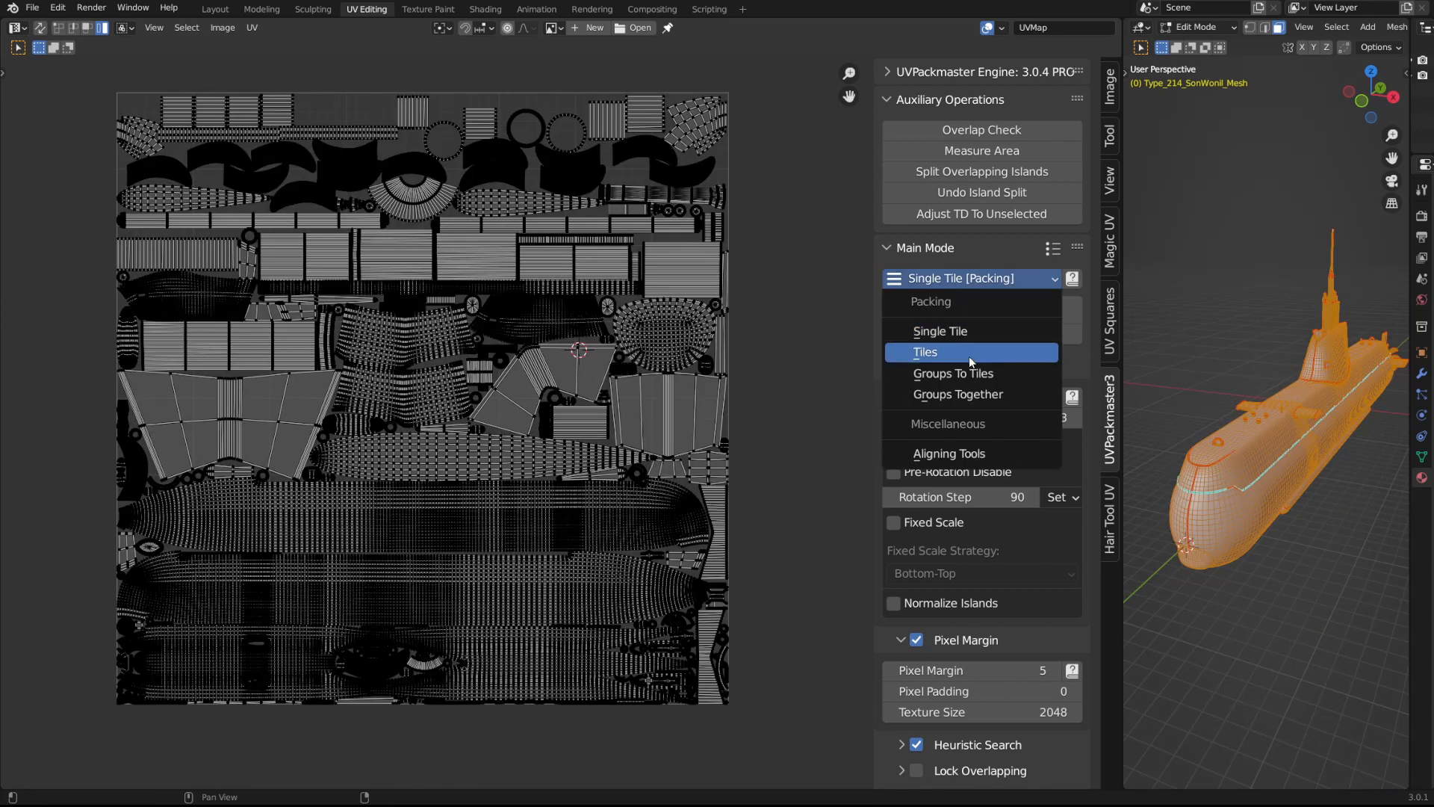
left_click(995, 282)
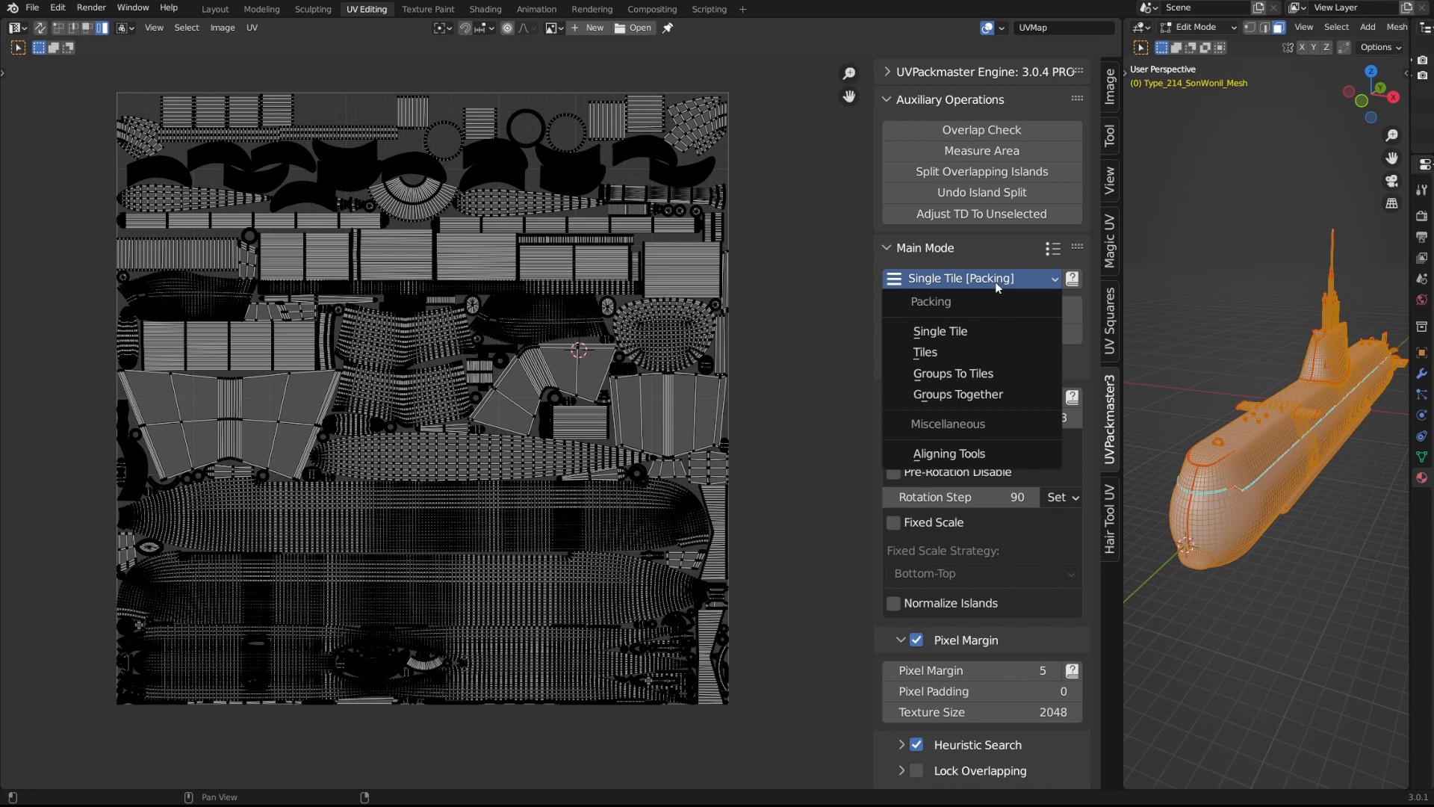
left_click(956, 373)
scroll(941, 328, "down", 10)
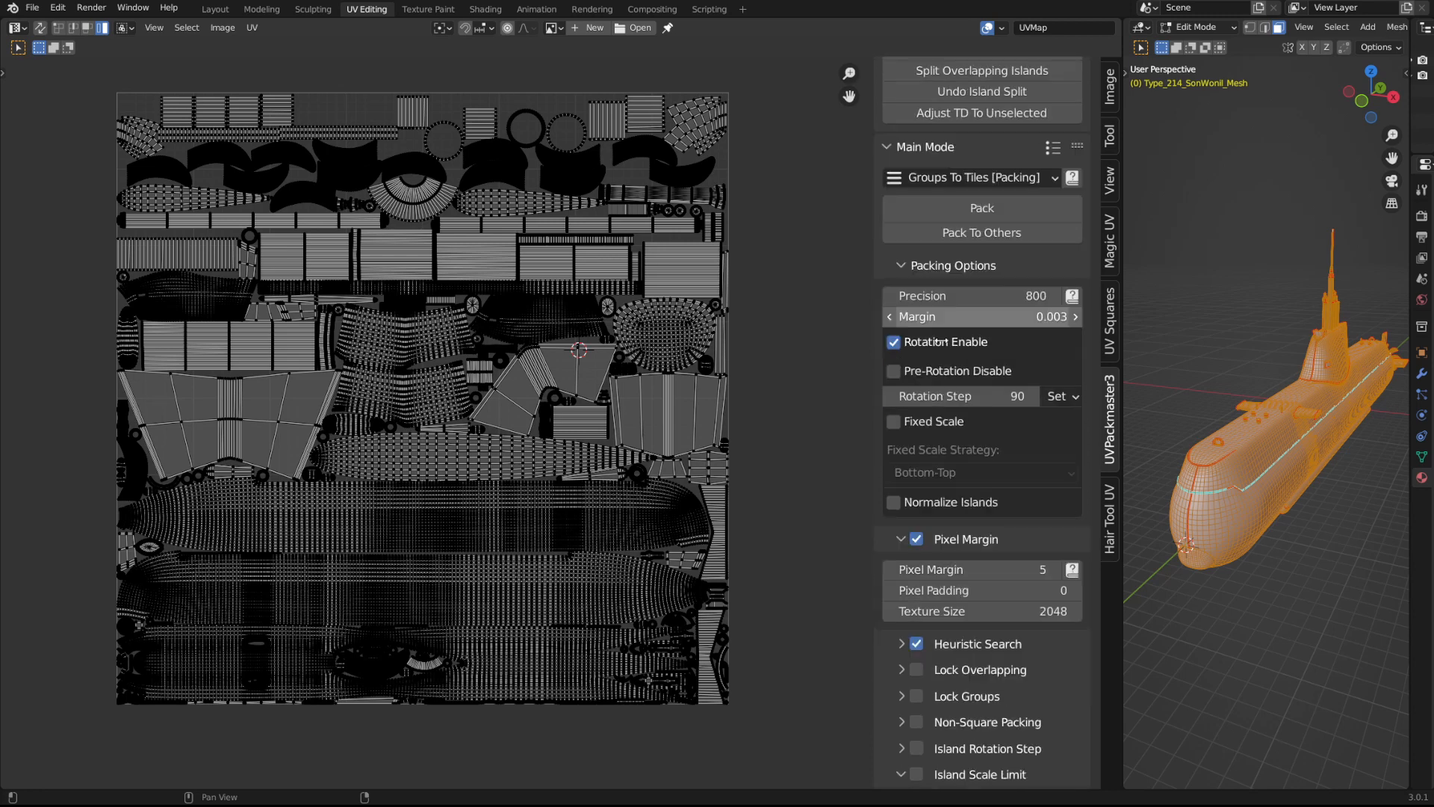
left_click(901, 312)
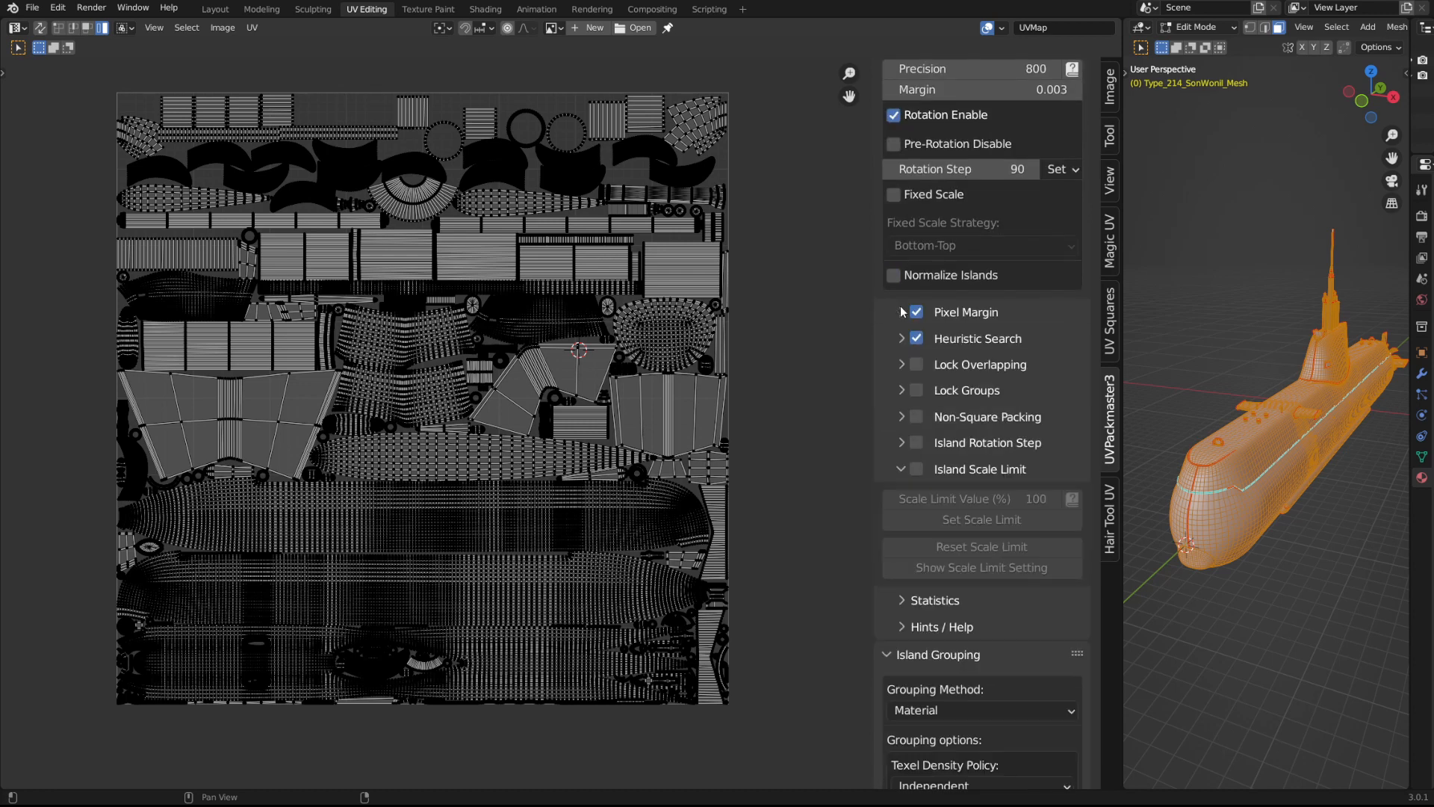
scroll(904, 440, "down", 2)
left_click(902, 422)
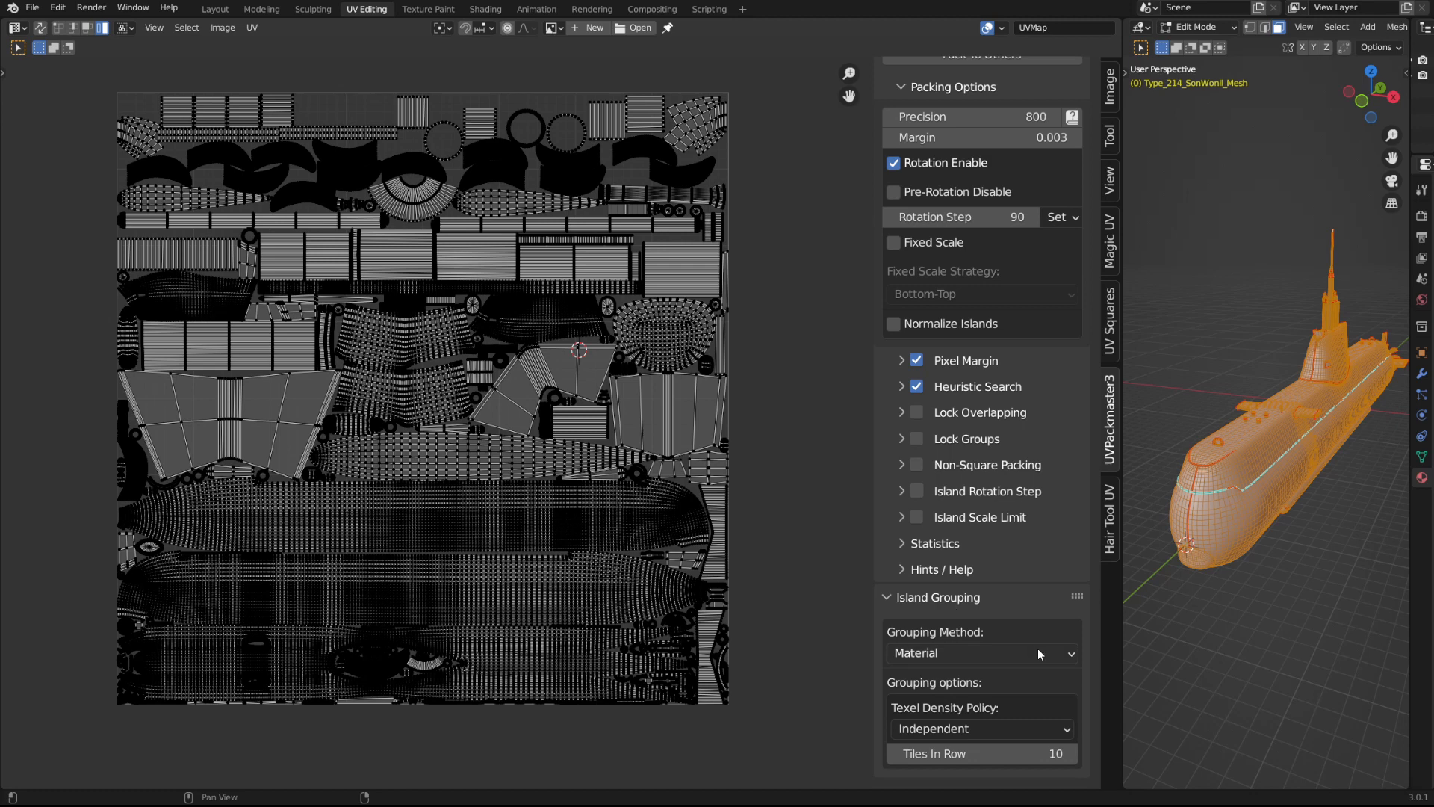
- Set the island grouping method to Grouping Scheme (Manual), keeping the whole submarine mesh selected
left_click(932, 655)
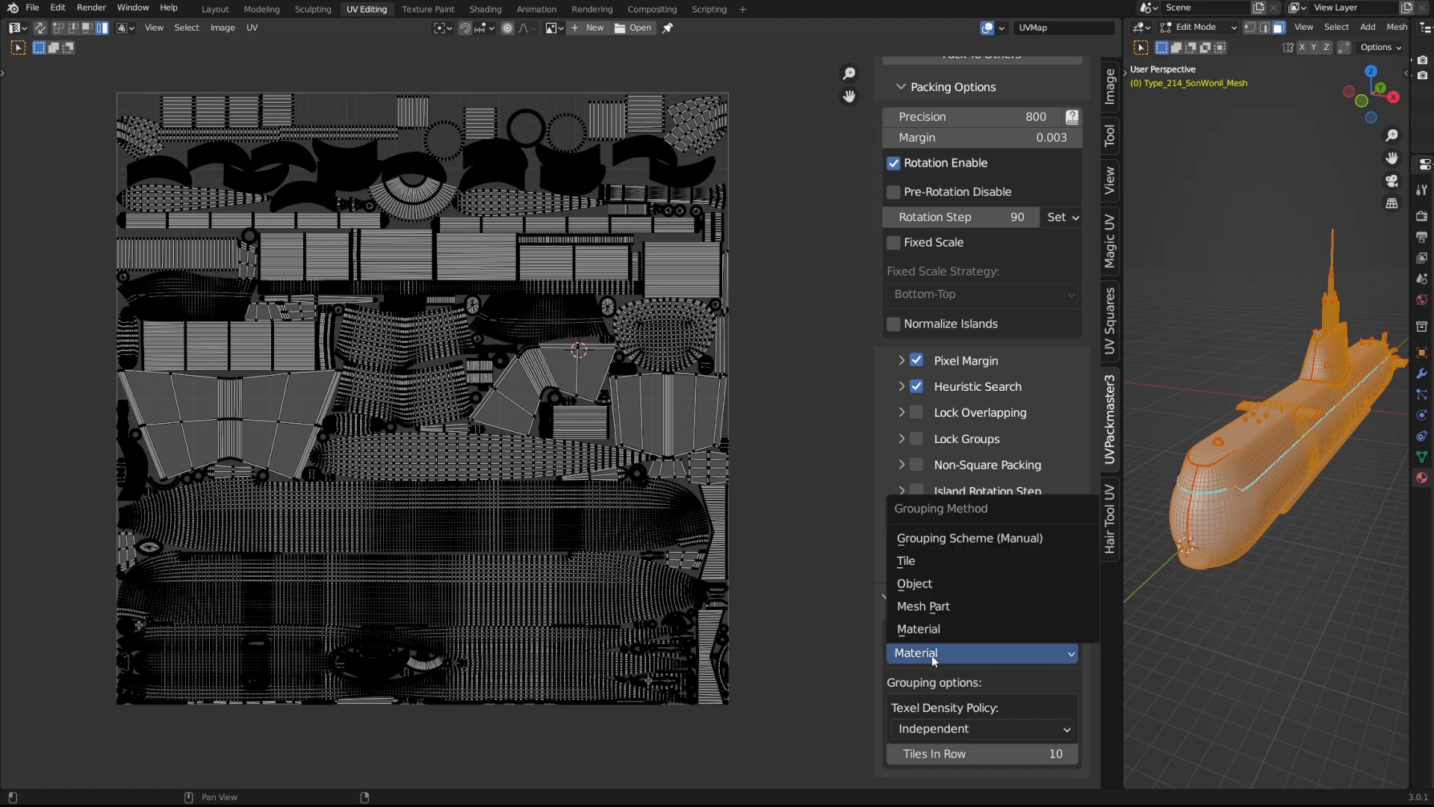
left_click(1262, 426)
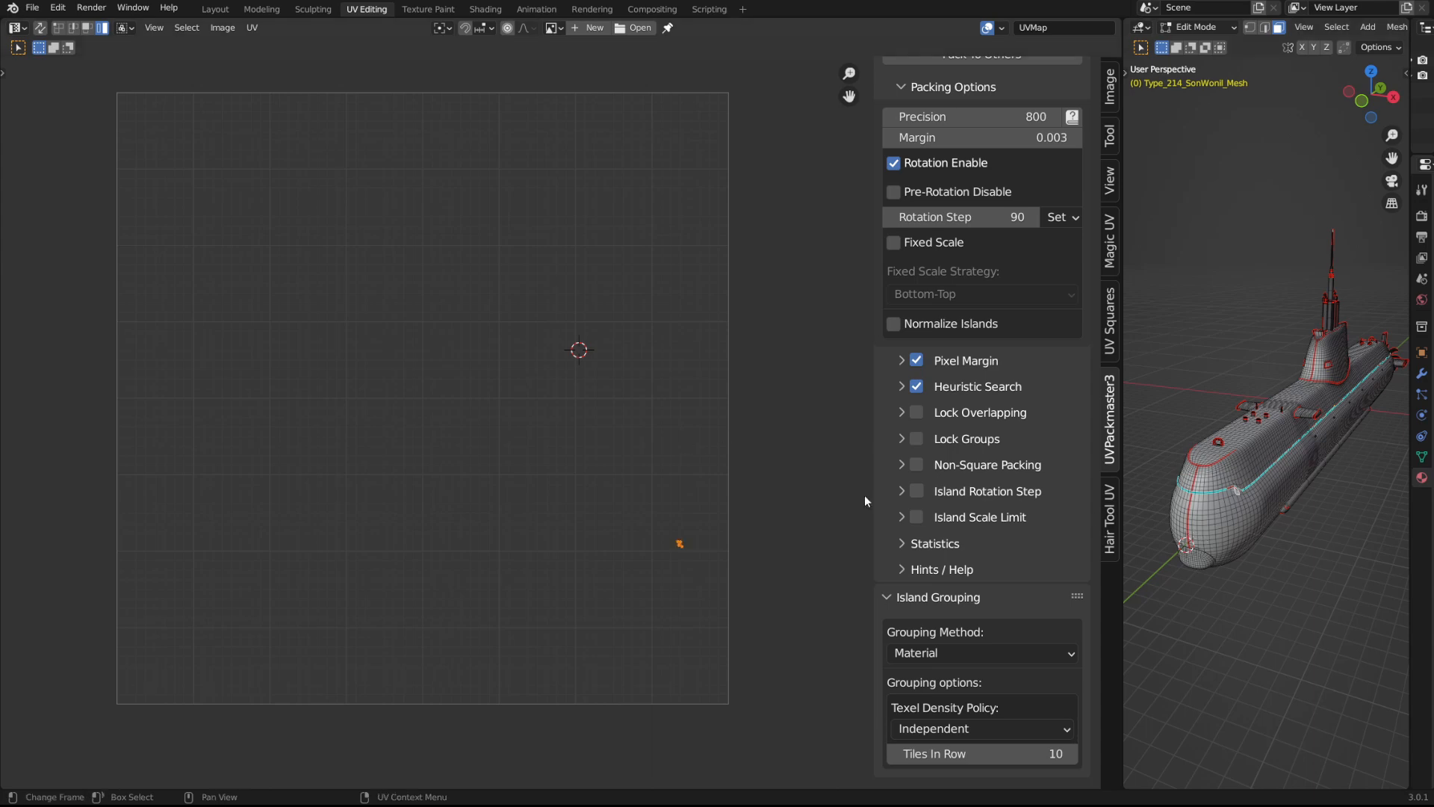
key("a")
left_click(960, 653)
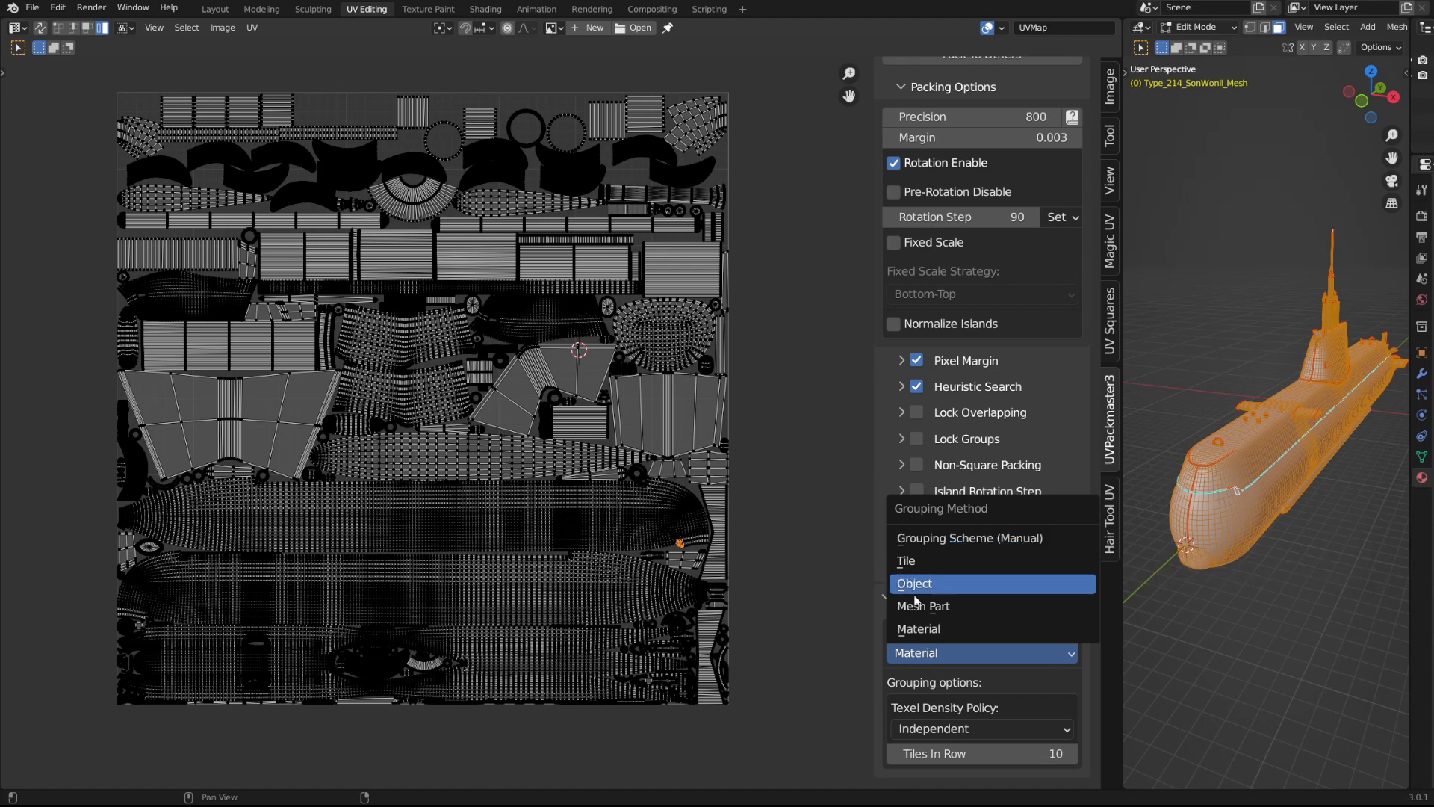
left_click(994, 544)
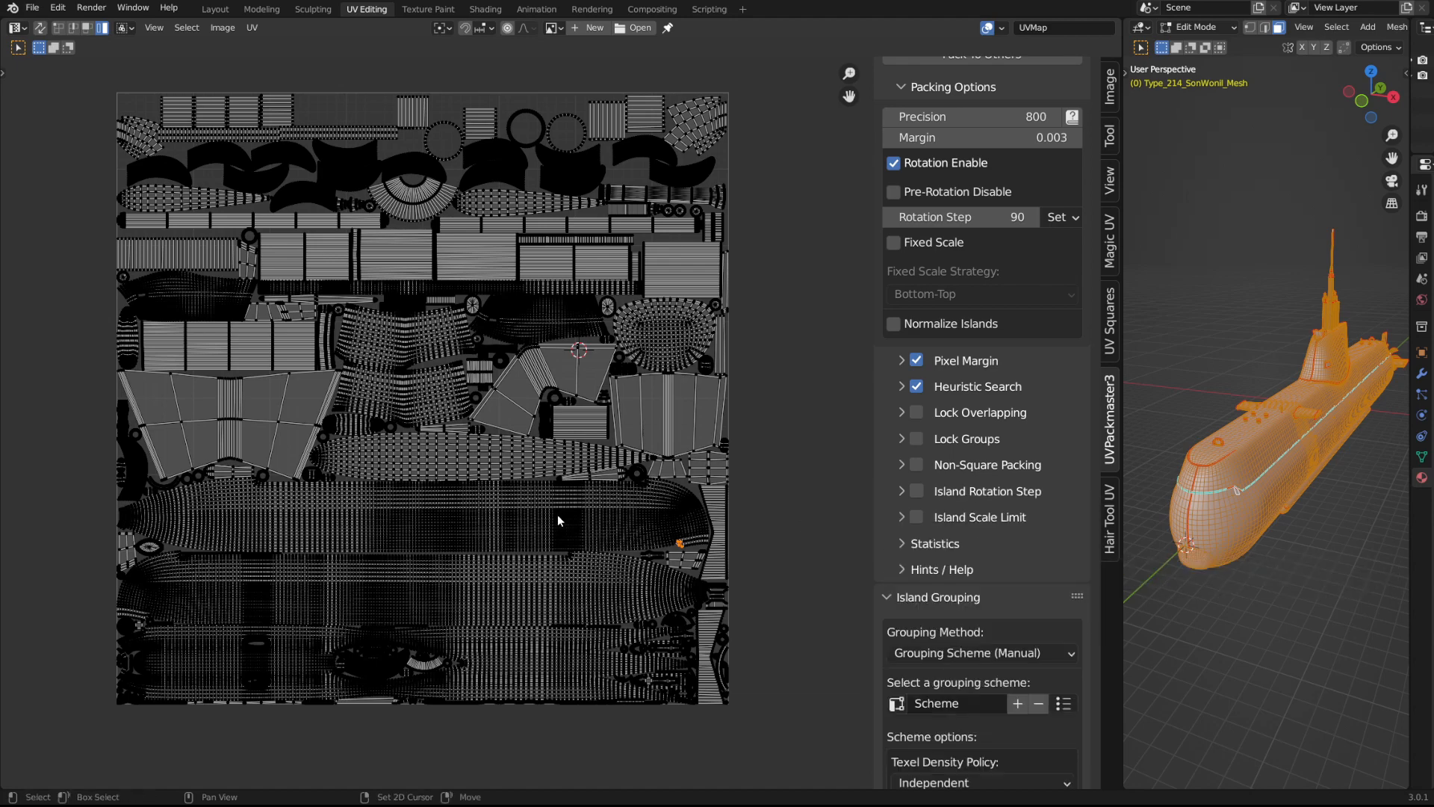
middle_click_drag(547, 300, 600, 288)
scroll(1081, 384, "down", 10)
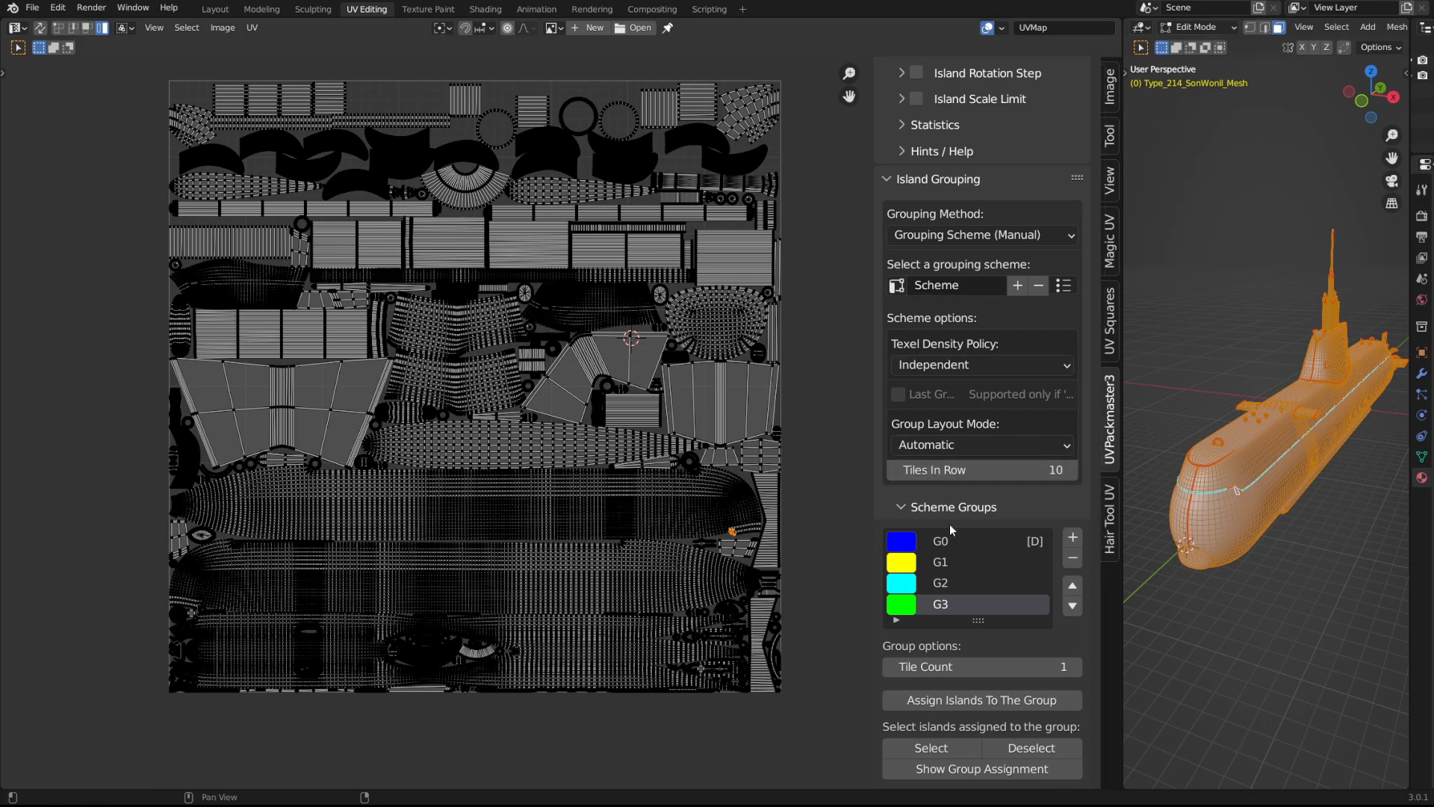
- Assign the three long hull islands, the leaf-shaped island and the two large panel islands to scheme group G0
left_click(726, 484)
left_click(808, 396)
middle_click_drag(774, 516, 736, 481)
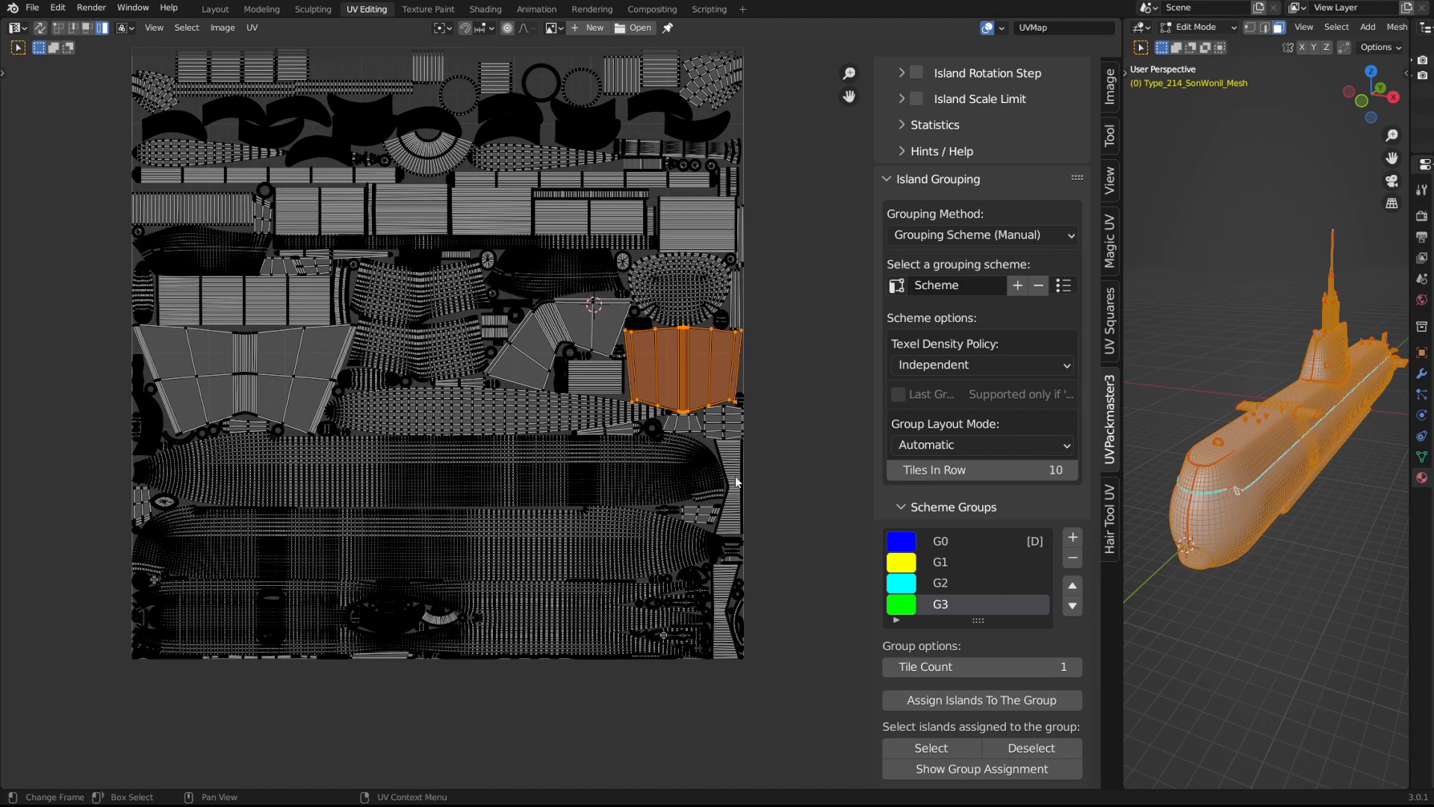
left_click(940, 541)
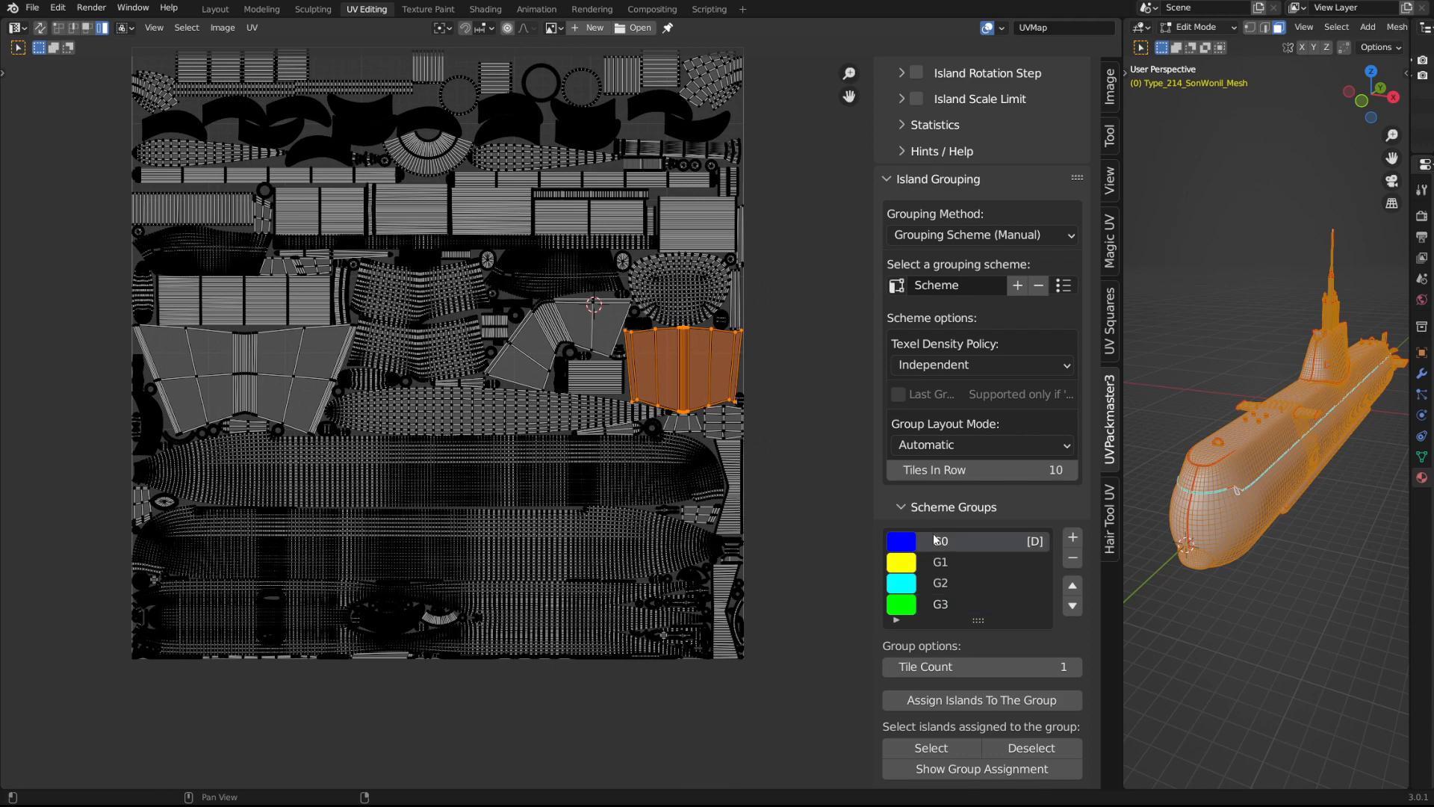
left_click(609, 481)
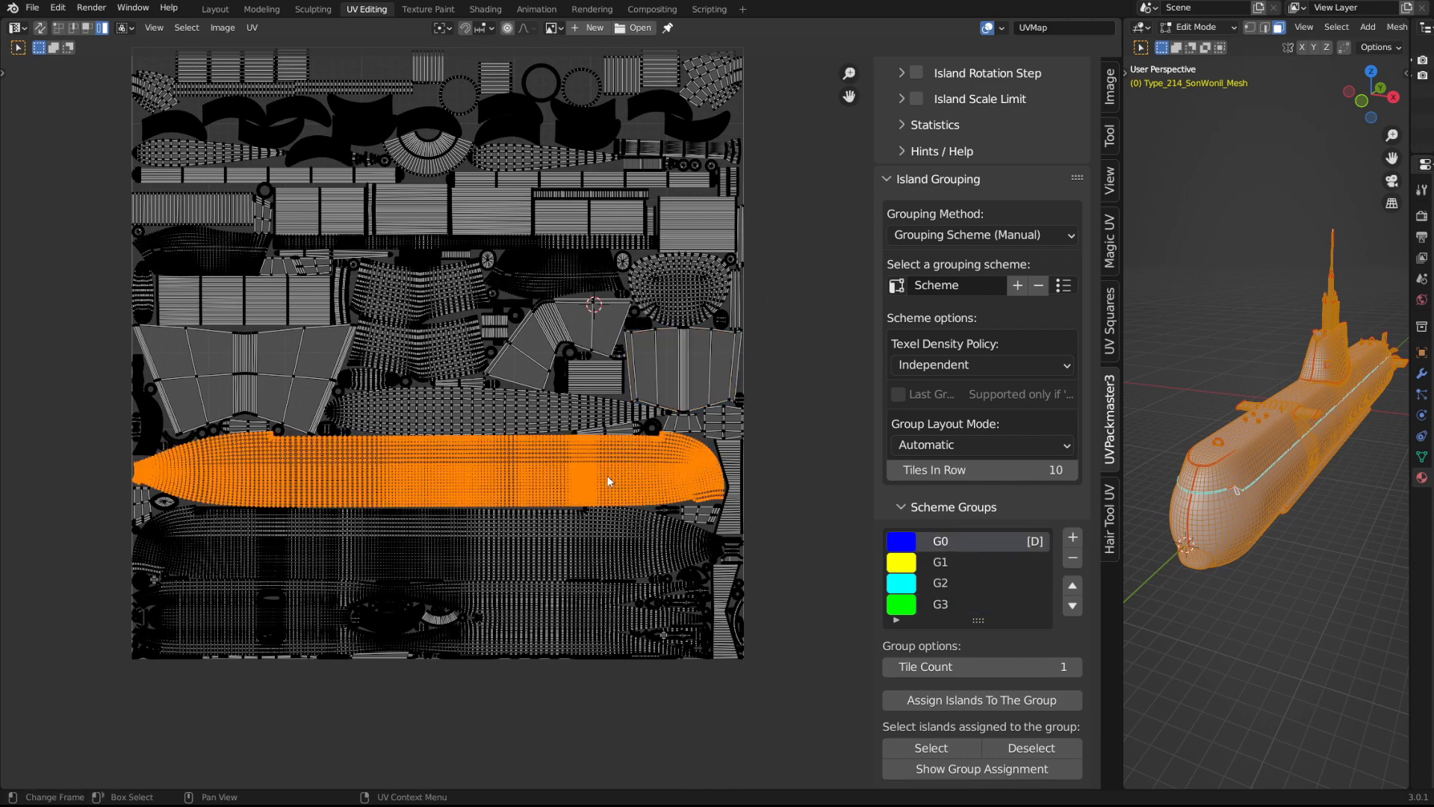
left_click(586, 567, "shift")
left_click(574, 632, "shift")
mouse_move(424, 377)
middle_mouse_down("shift")
mouse_move(440, 489)
mouse_move(443, 357)
middle_mouse_up("shift")
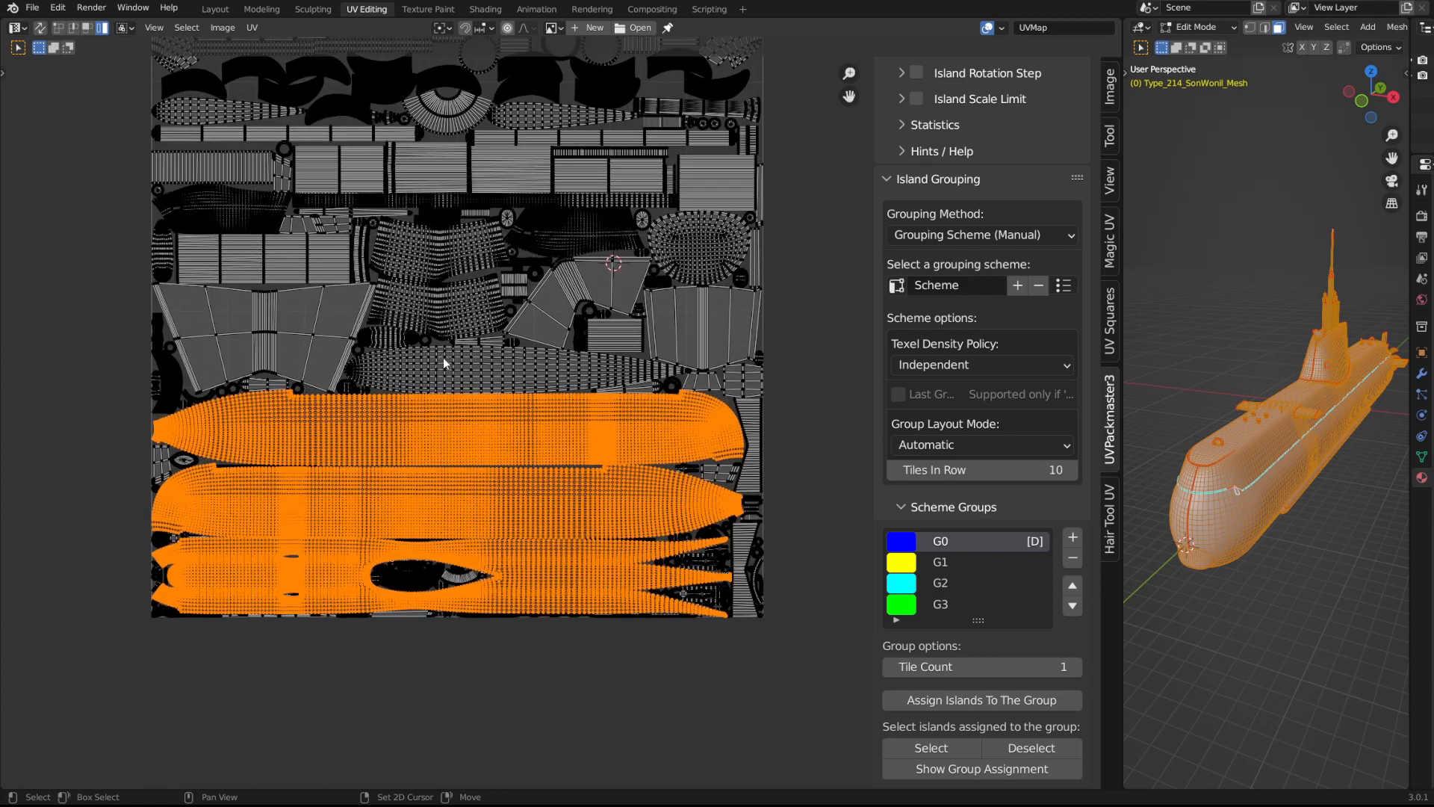
left_click(513, 371, "shift")
left_click(741, 329, "shift")
left_click(312, 348, "shift")
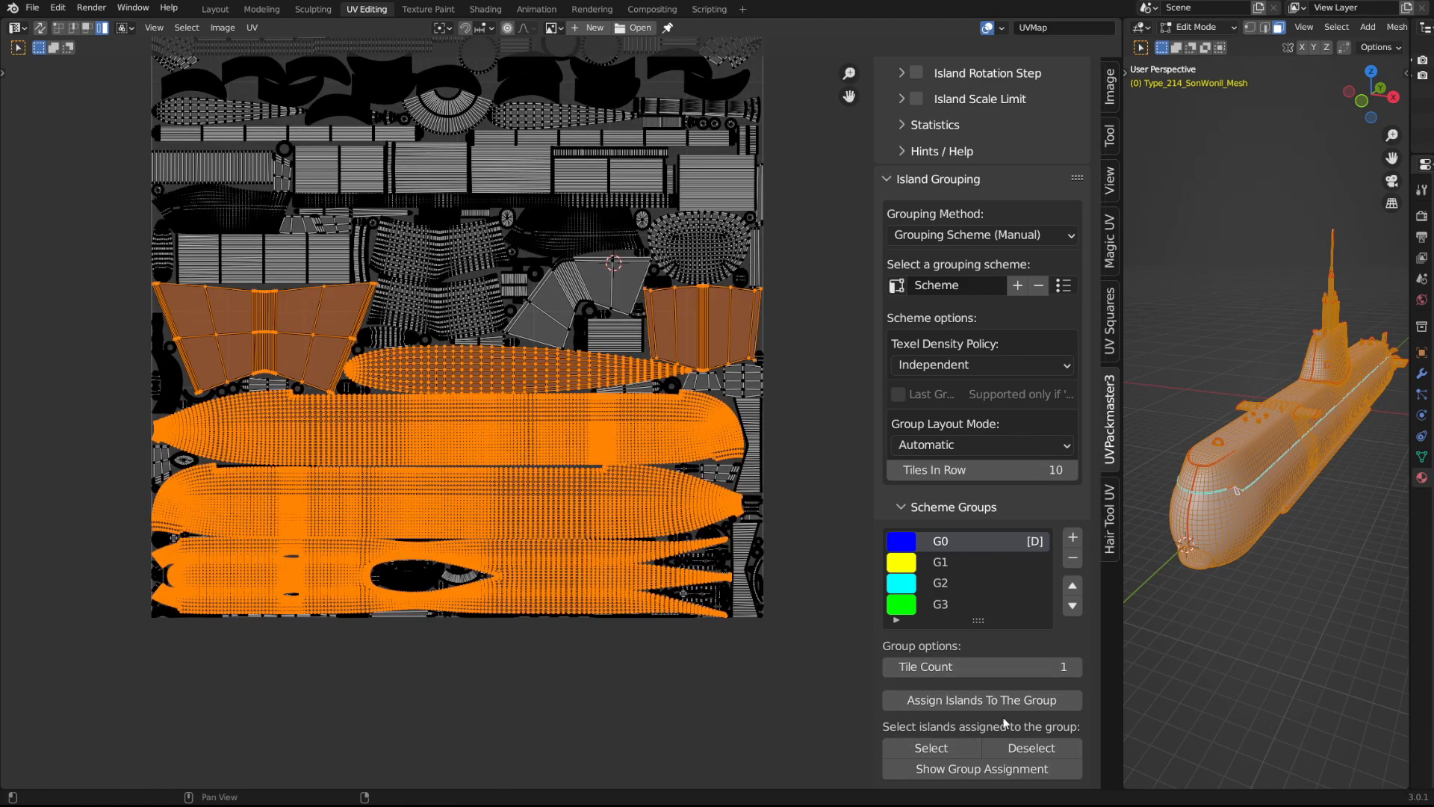
left_click(1025, 708)
- Move the selected large G0 islands out of the tile to the empty space below it
middle_click_drag(572, 385, 503, 193)
key("g")
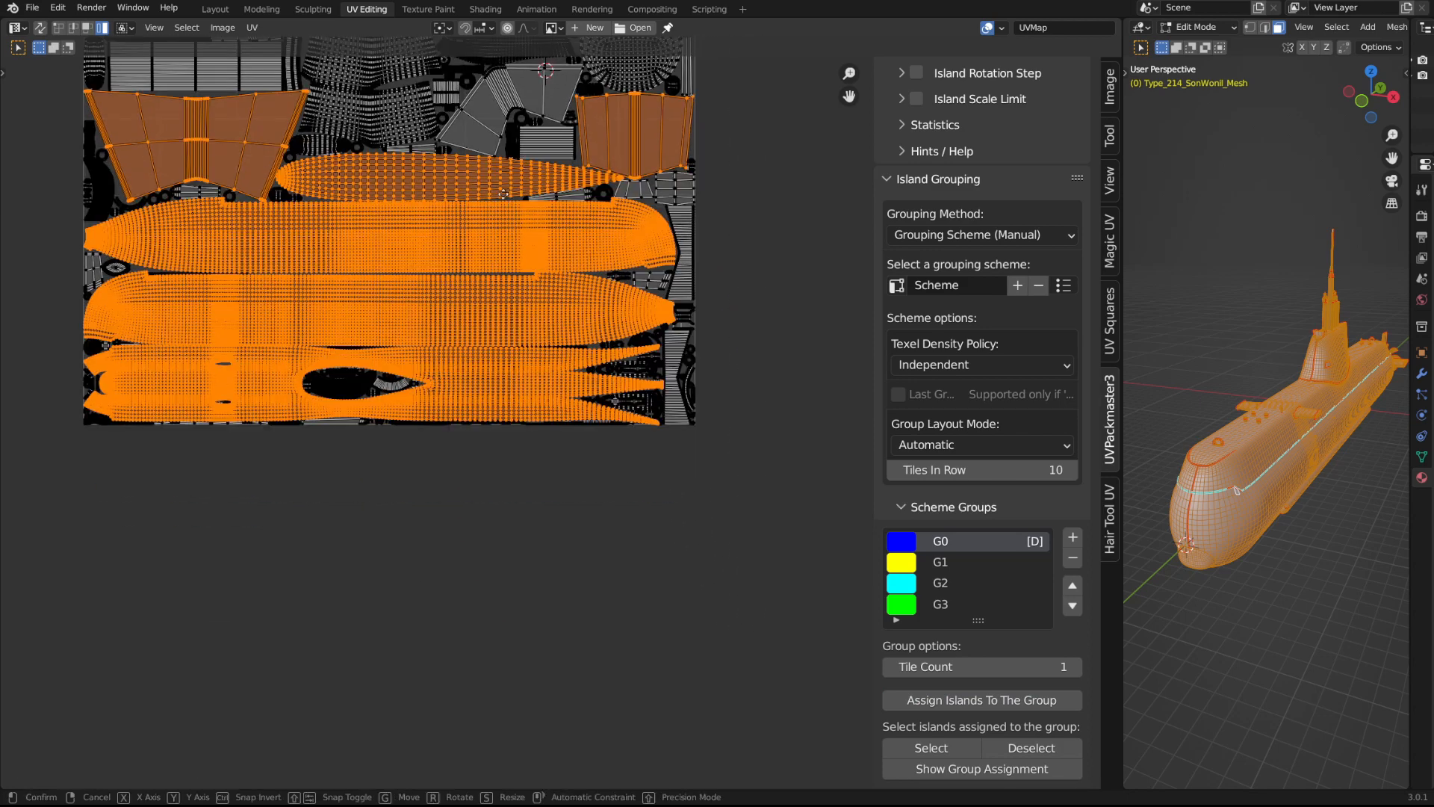
left_click(525, 575)
scroll(651, 463, "down", 4)
scroll(659, 457, "up", 1)
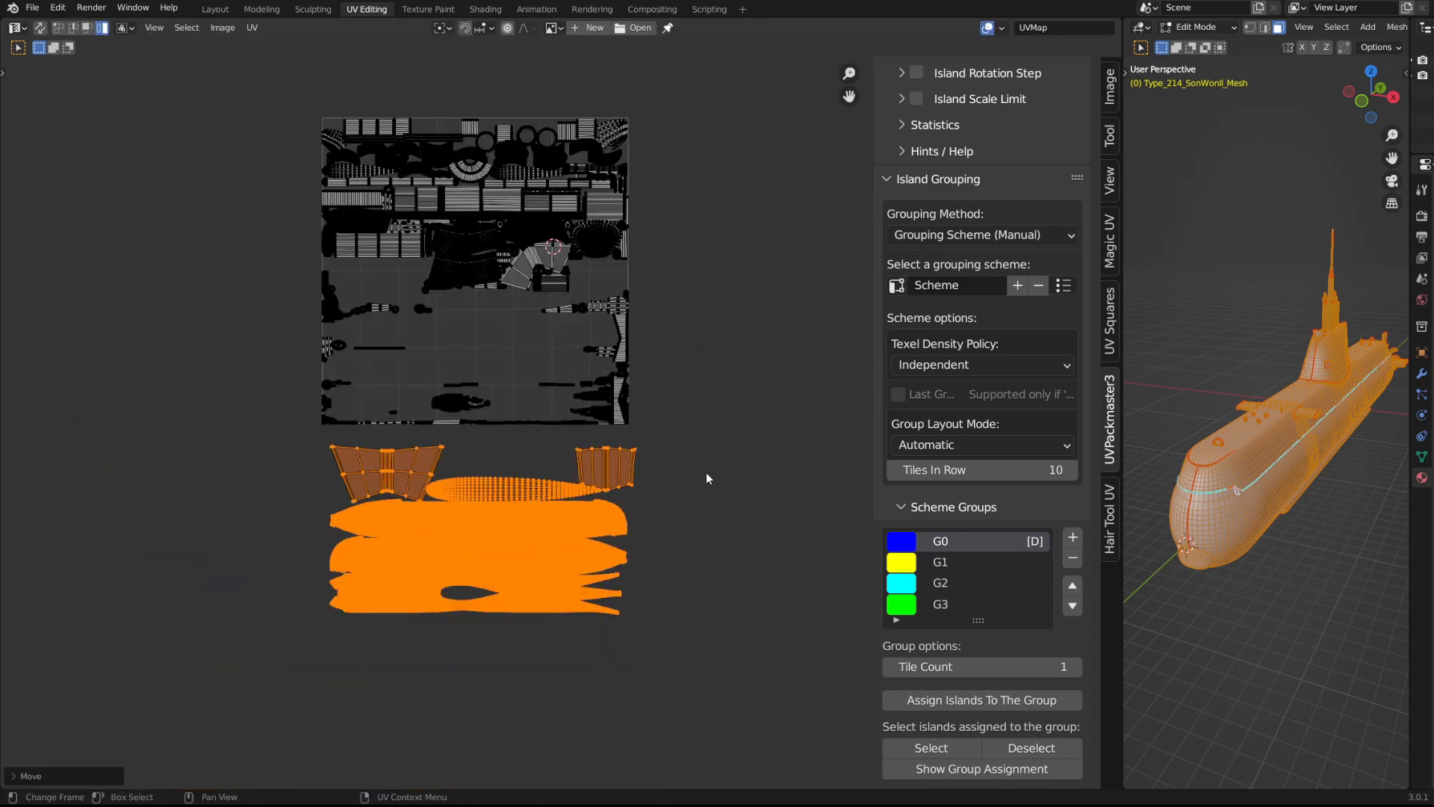
scroll(558, 422, "up", 2)
- Assign the islands in the tile's top rows to group G1 and move them about 0.4 upward, above the tile
middle_click_drag(342, 265, 361, 478)
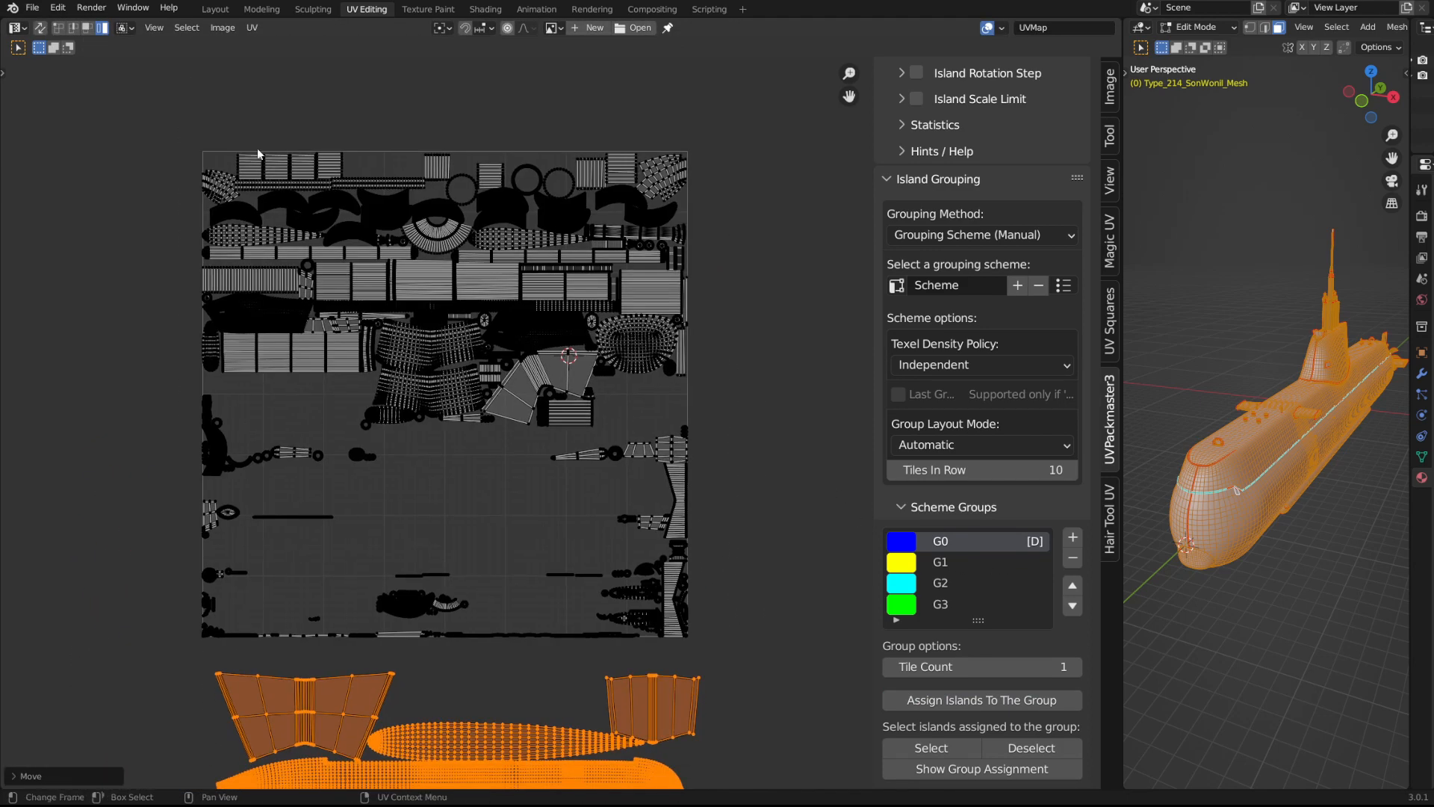
left_click_drag(212, 105, 740, 254)
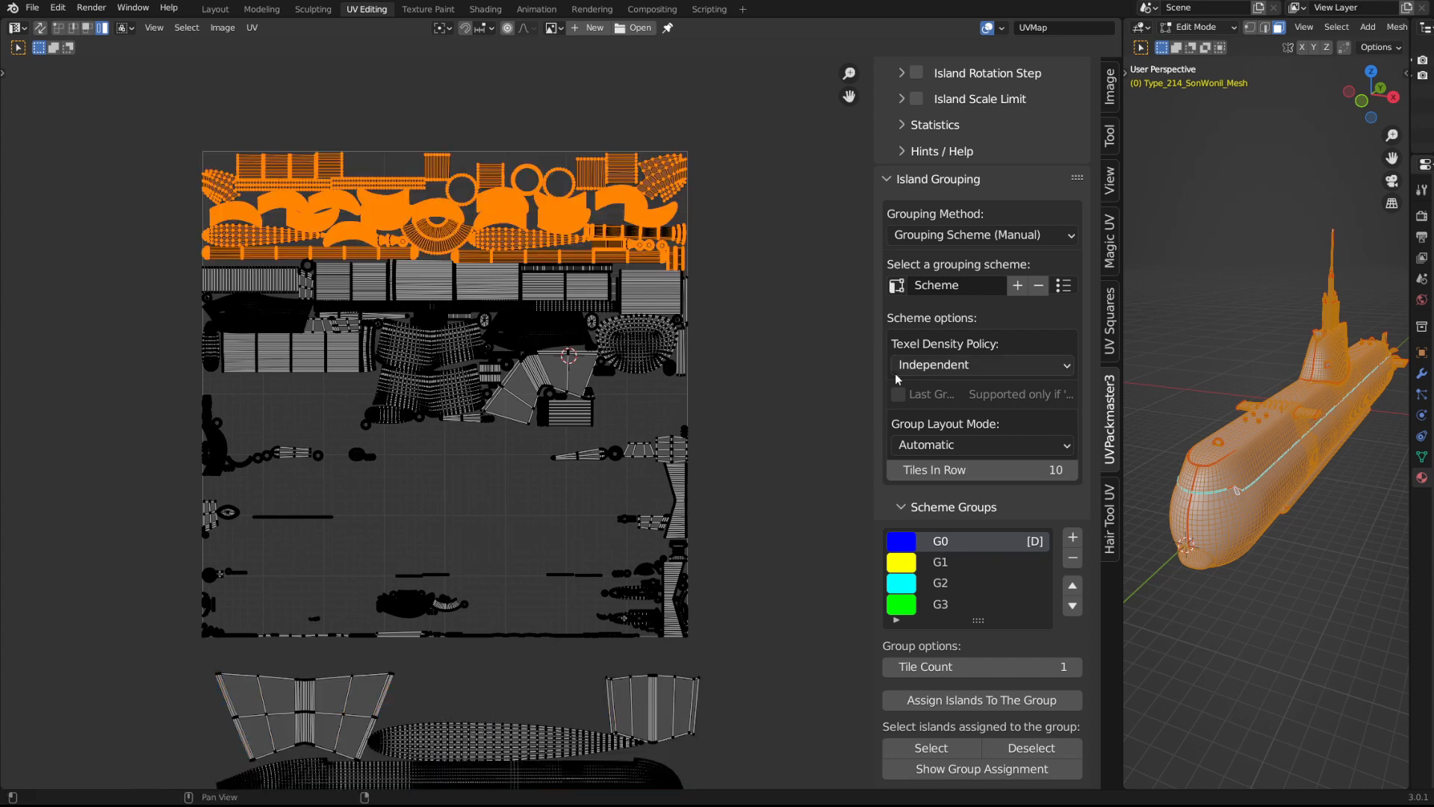
left_click(952, 567)
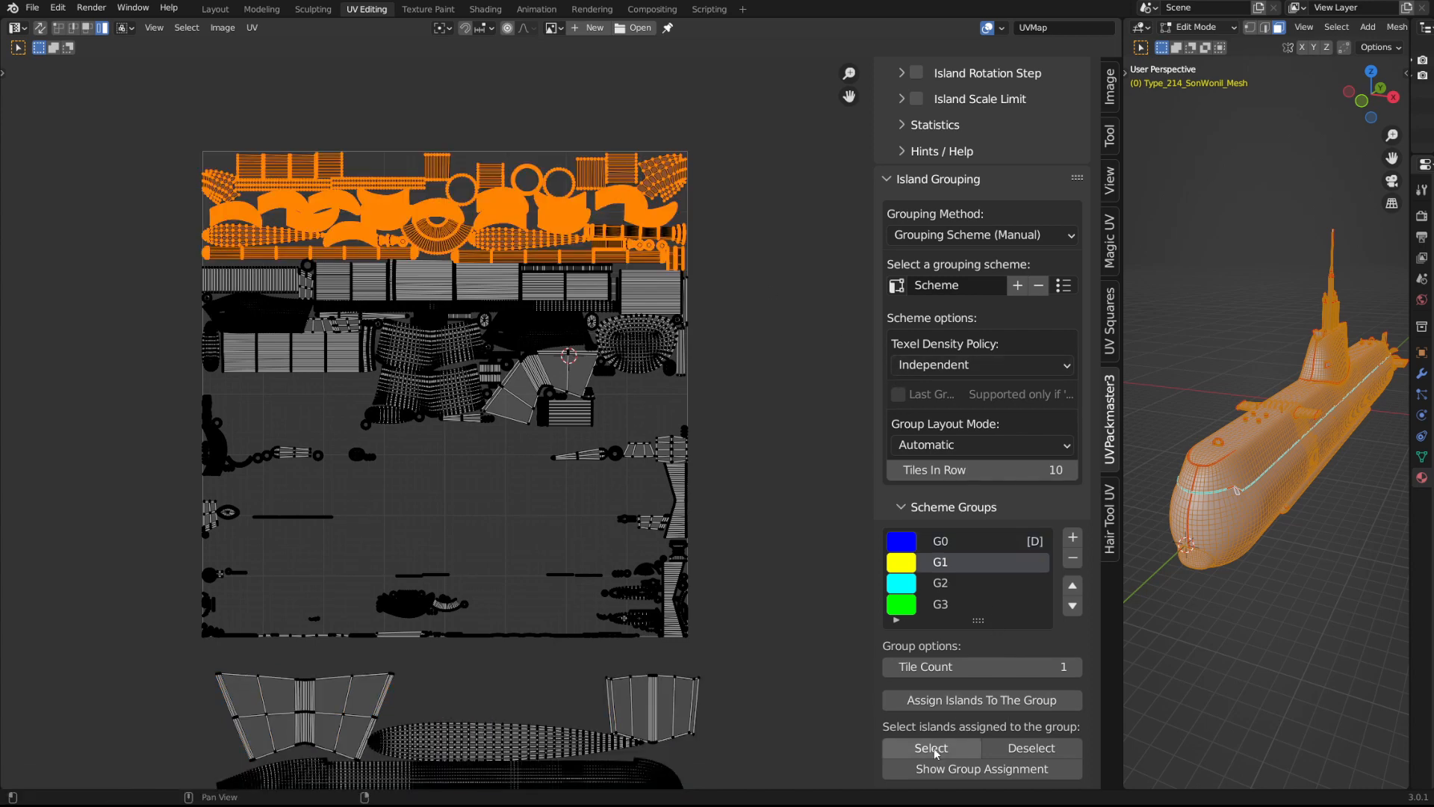
left_click(939, 701)
middle_click_drag(533, 244, 524, 319)
key("g")
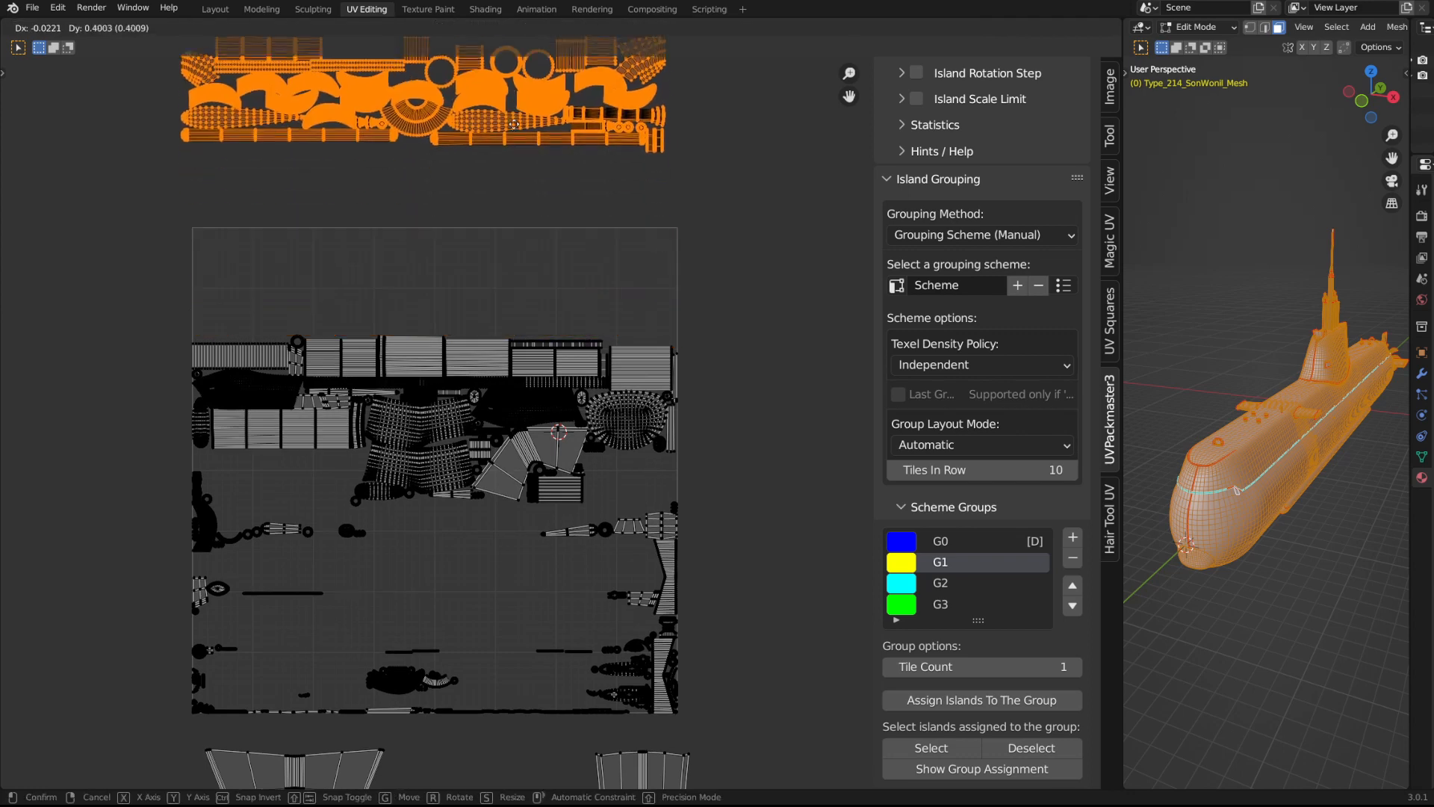
left_click(514, 124)
- Assign the wide band of islands across the tile's middle rows to group G2 and move them out beside the tile
middle_click_drag(377, 437, 351, 247)
left_click_drag(160, 100, 751, 257)
left_click(962, 585)
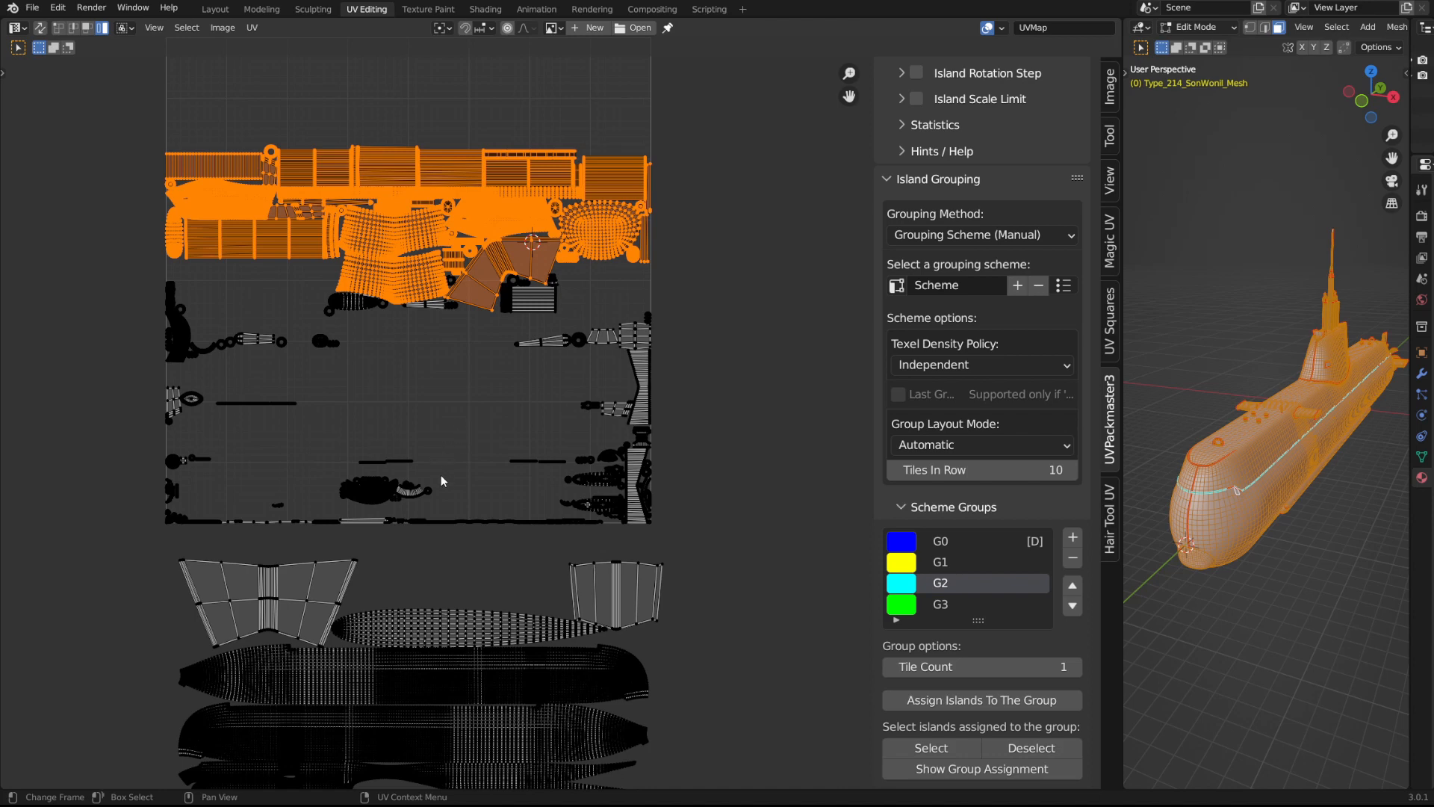
middle_click_drag(501, 409, 538, 444)
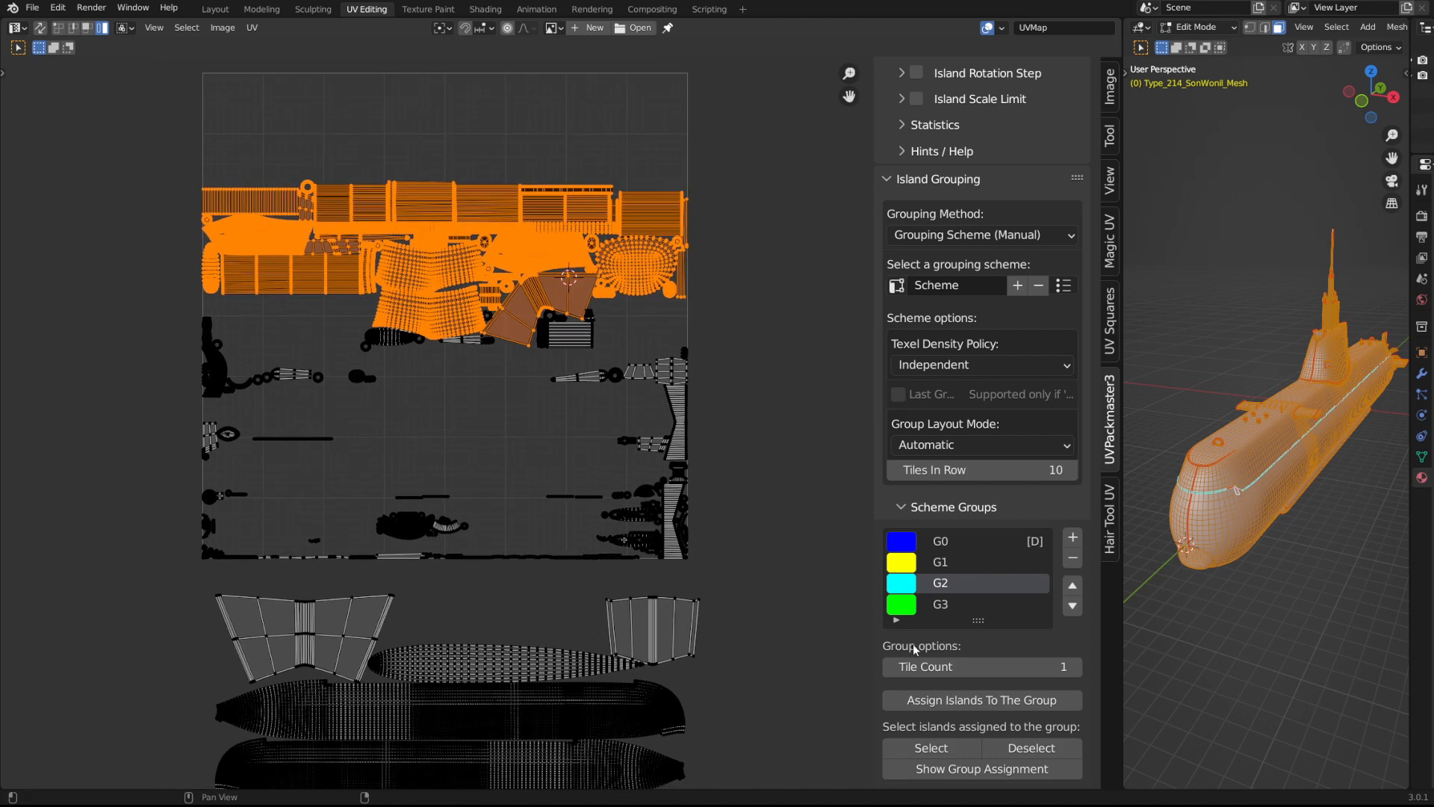
left_click(934, 703)
middle_click_drag(513, 288, 511, 436)
key("g")
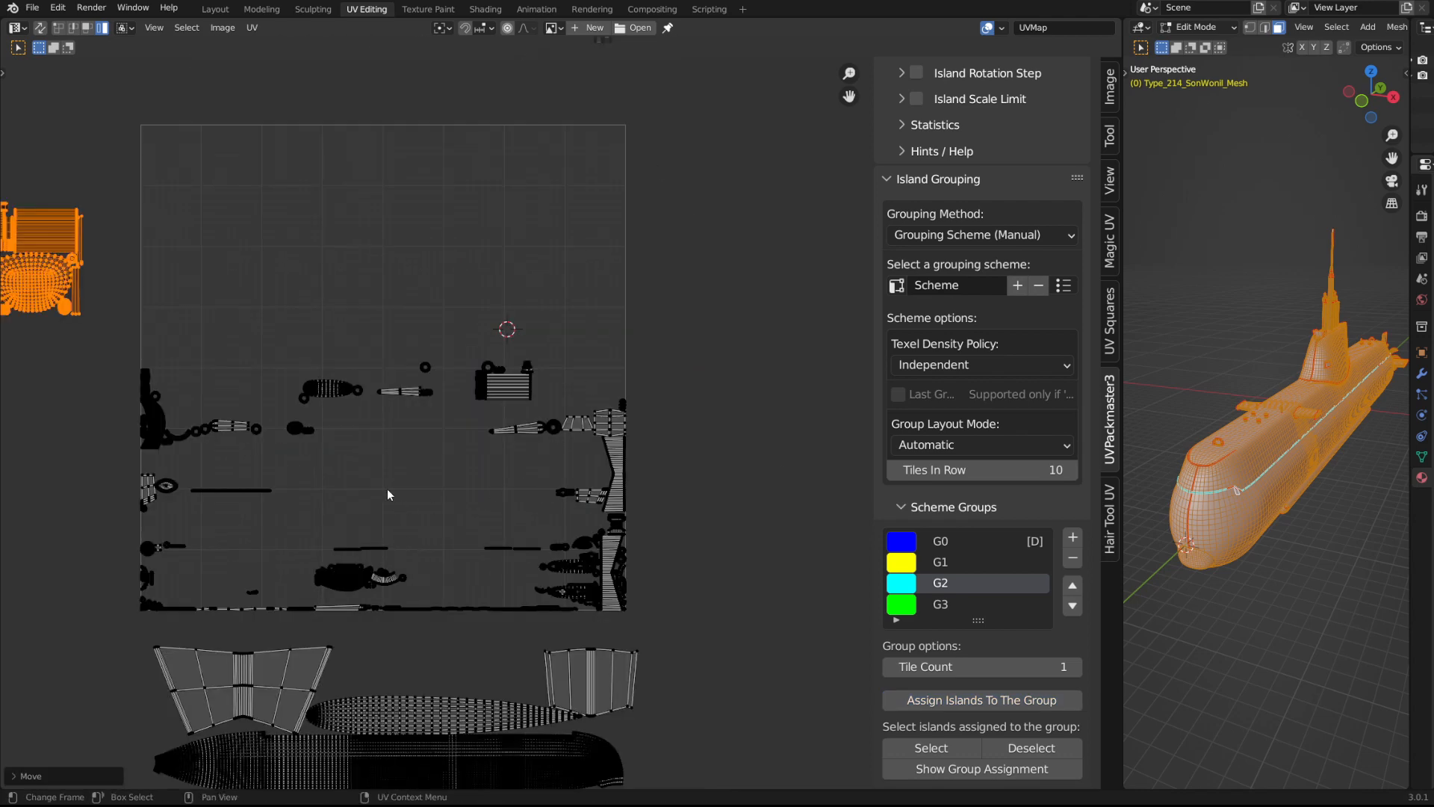
- Assign all the small islands remaining inside the tile to scheme group G3
middle_click_drag(814, 382, 453, 396)
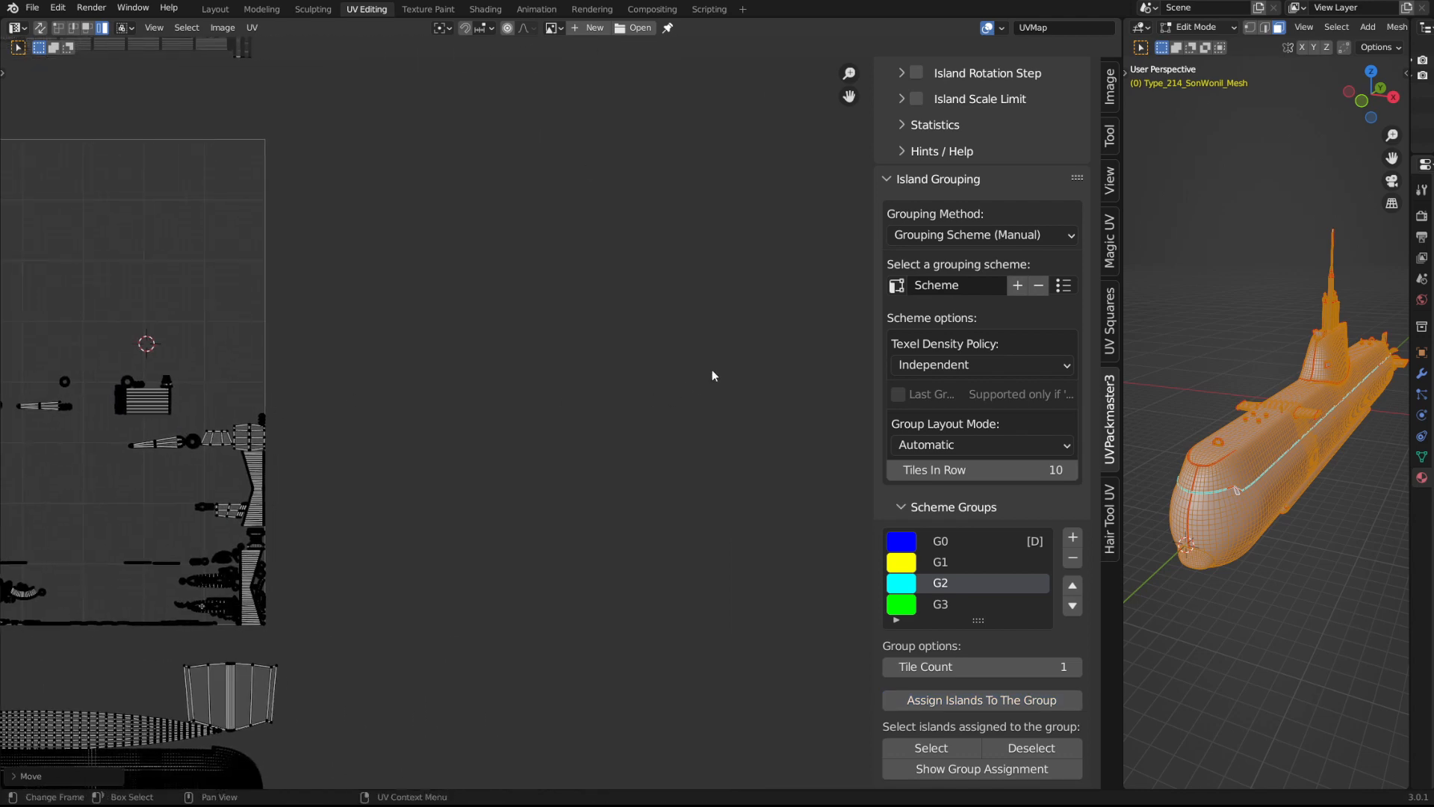
middle_click_drag(818, 543, 375, 325)
middle_click_drag(142, 336, 512, 304)
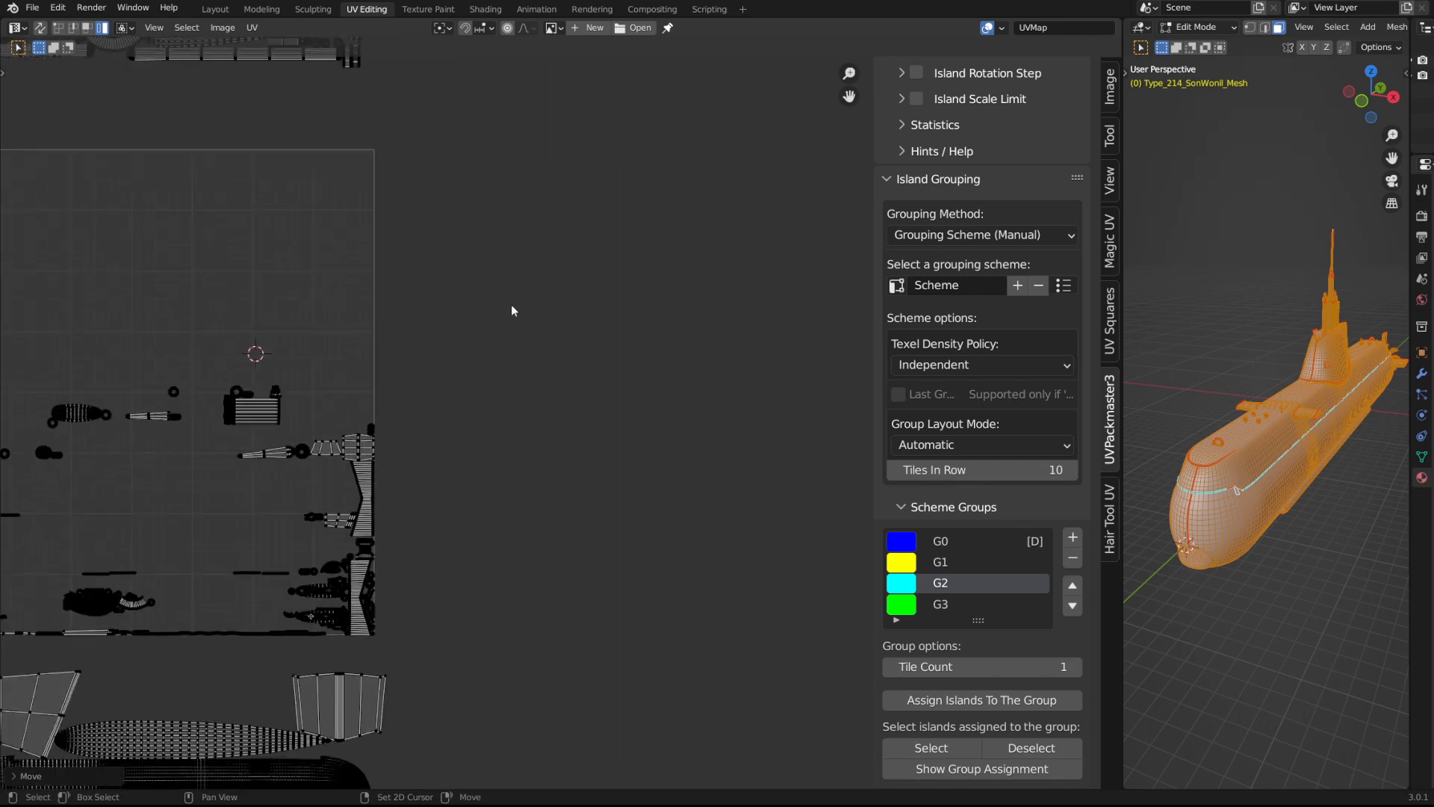
middle_click_drag(143, 426, 492, 222)
left_click_drag(227, 129, 930, 598)
left_click(940, 603)
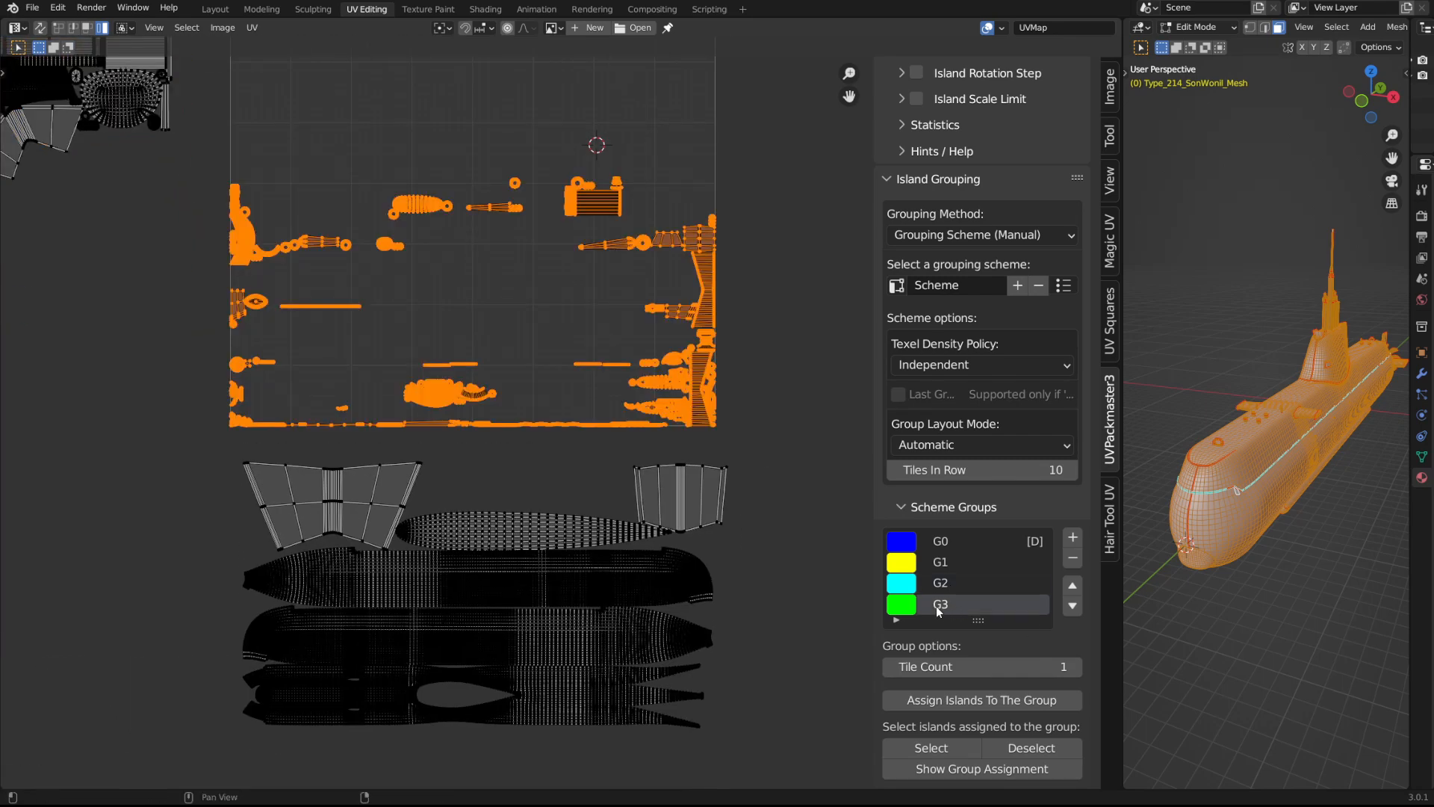
left_click(940, 702)
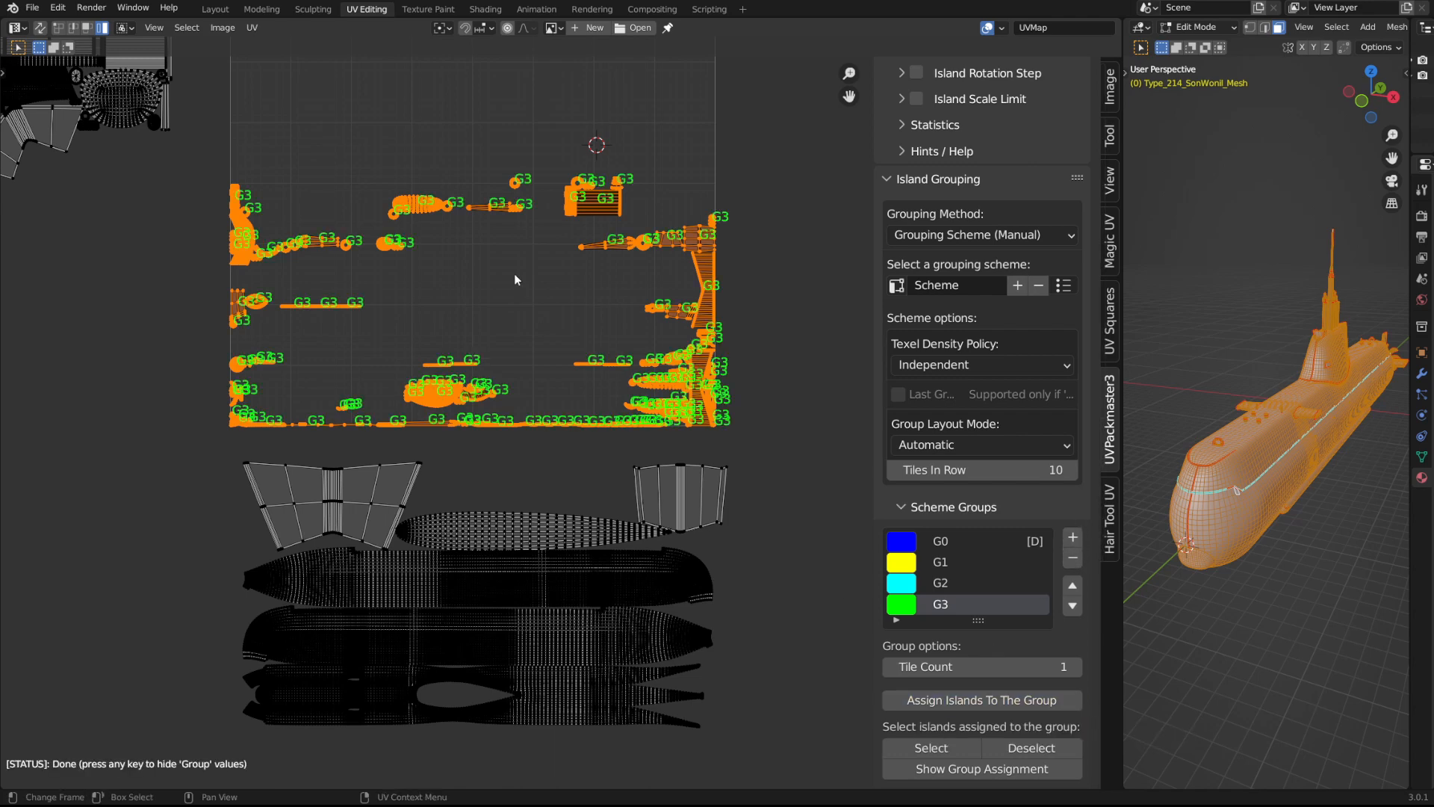
- Select all UV islands and display their scheme group assignment
middle_click_drag(587, 225, 521, 362)
scroll(561, 424, "down", 2)
key("a")
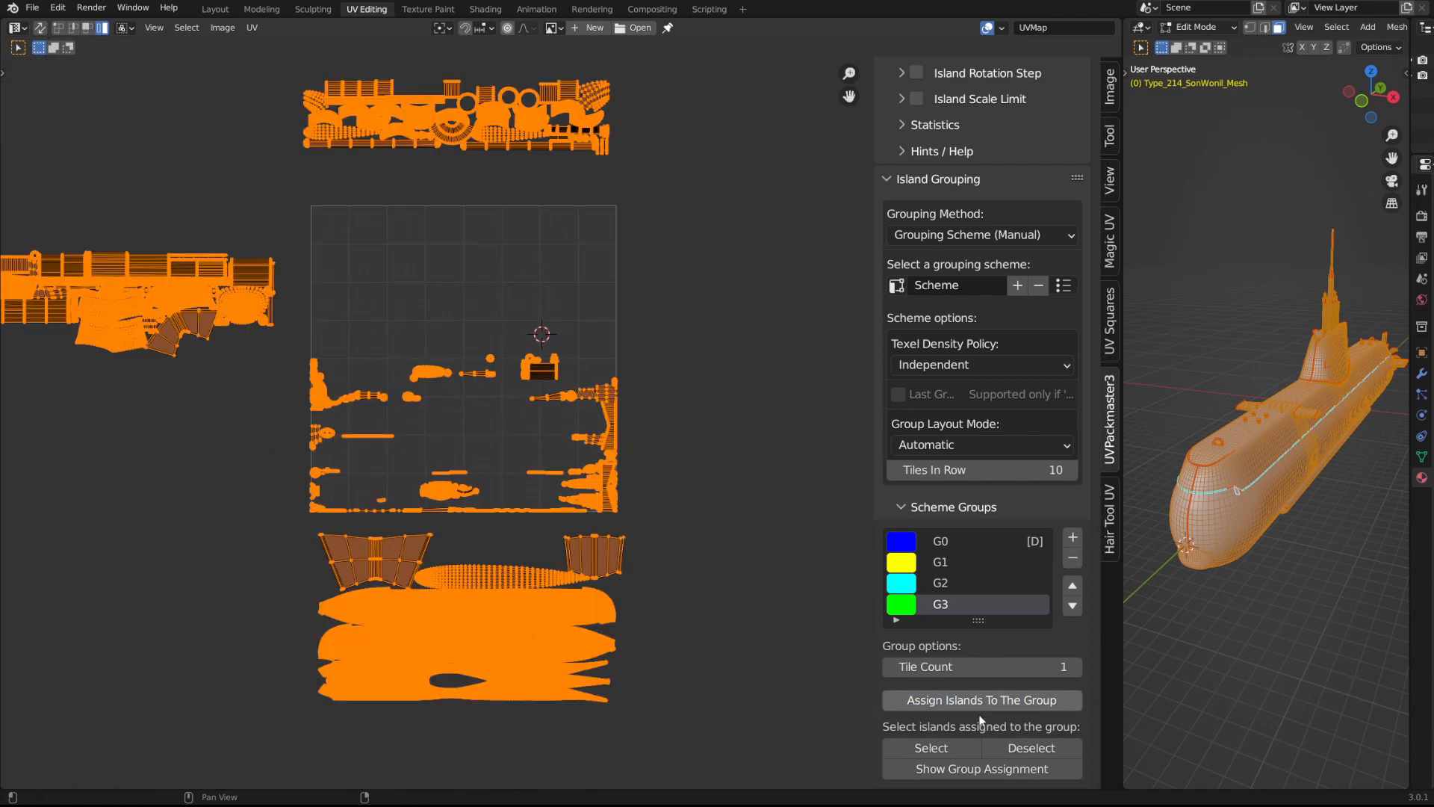
left_click(1005, 771)
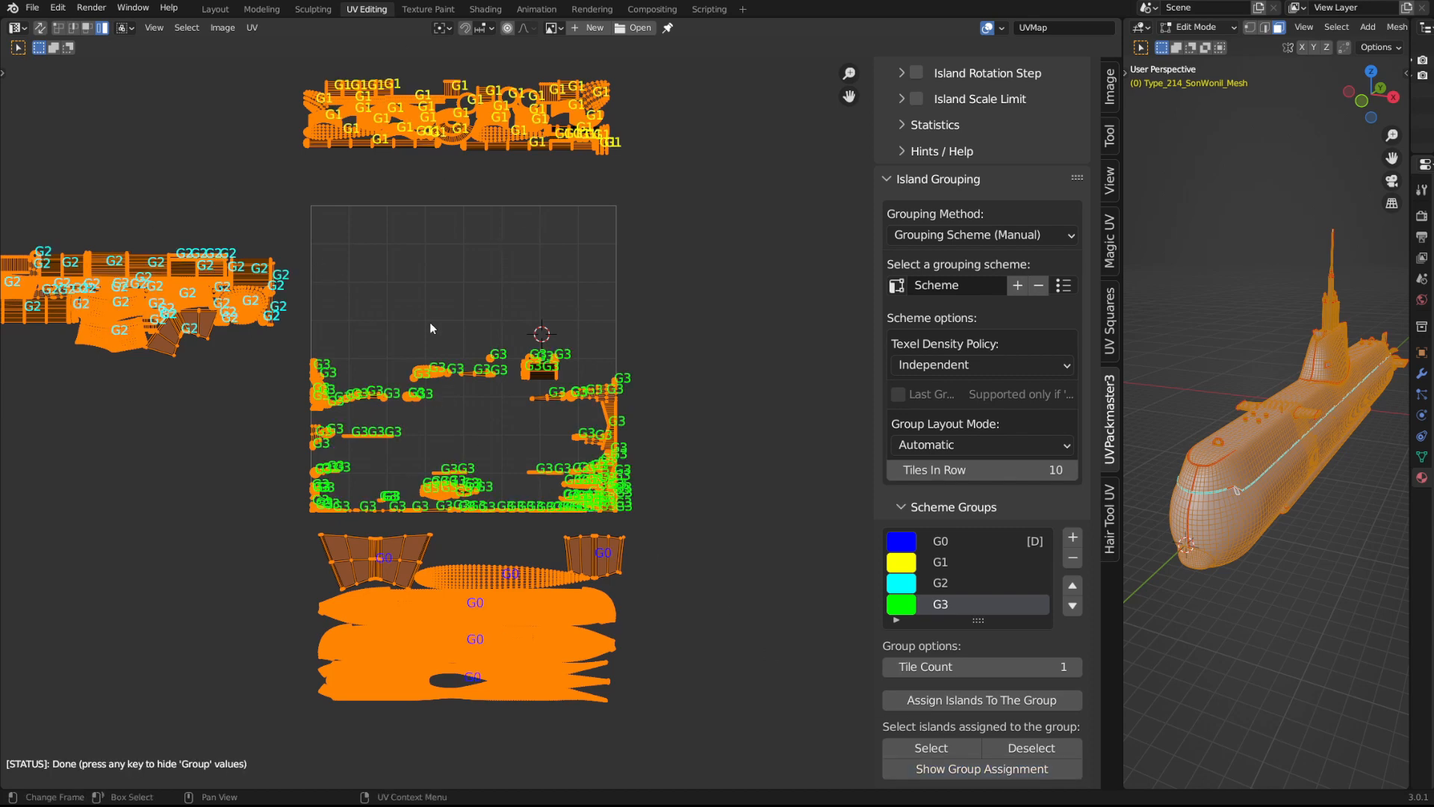
middle_click_drag(626, 334, 603, 356)
middle_click_drag(379, 271, 298, 298)
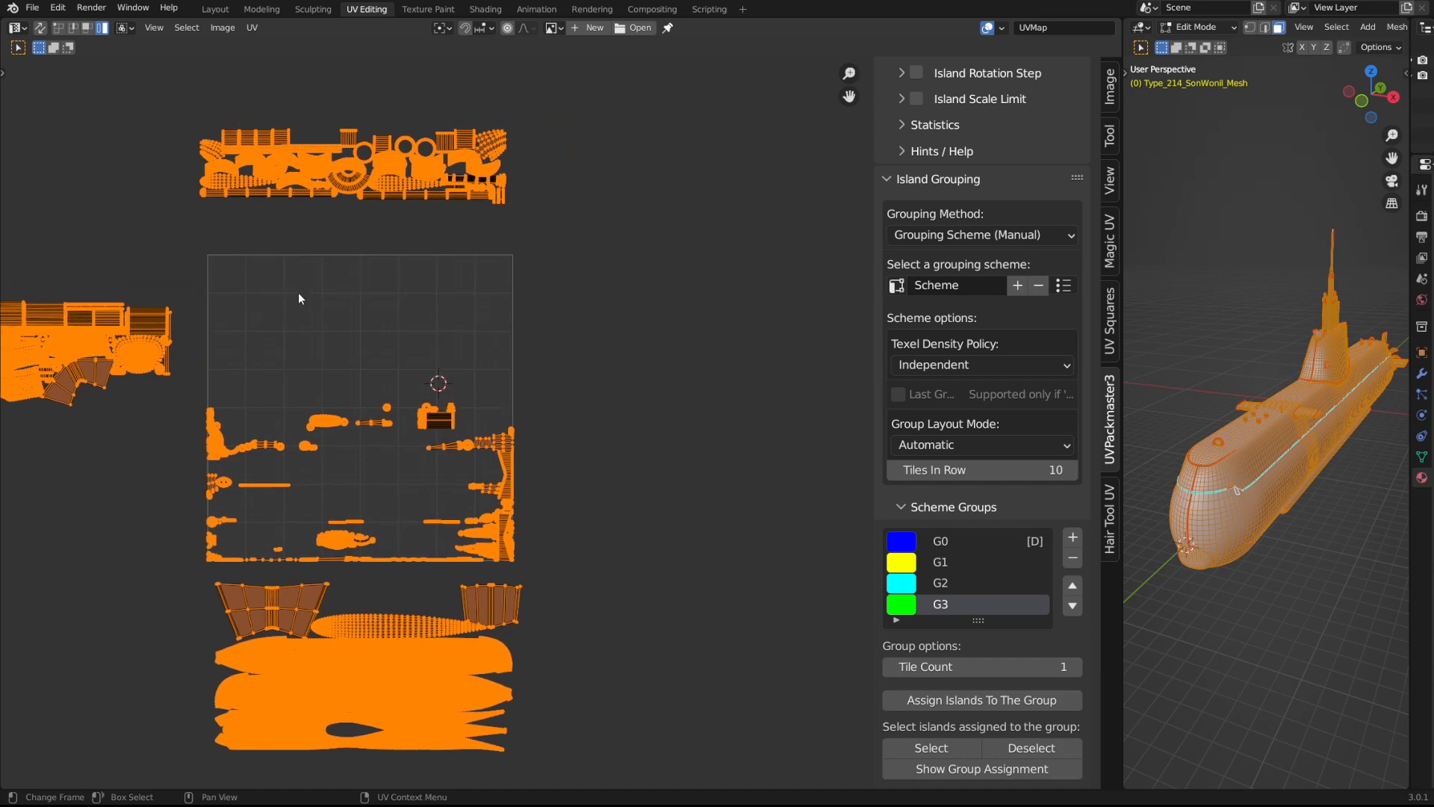
- Set the UDIM grid shape to 4 by 1 tiles
scroll(943, 230, "up", 10)
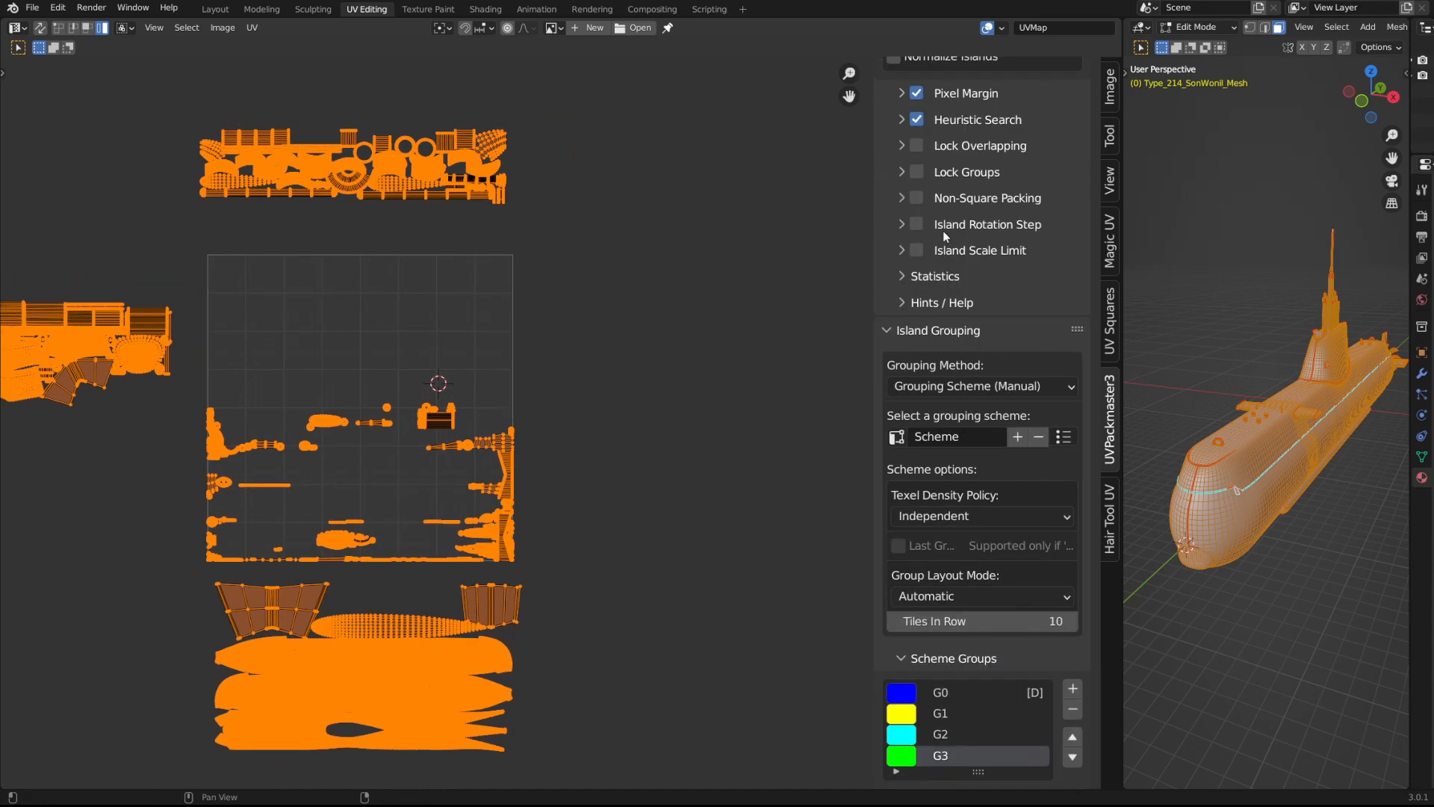
left_click(1112, 179)
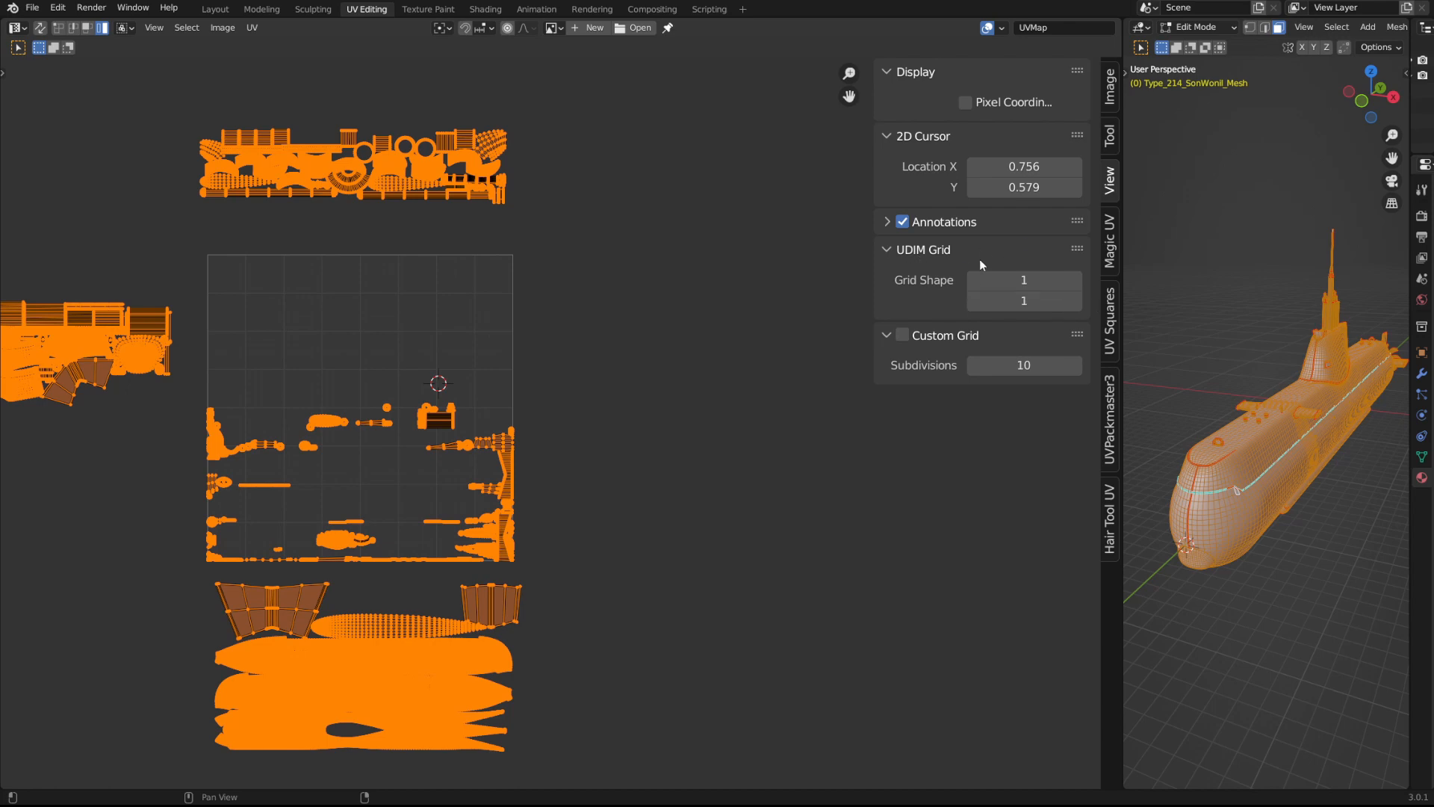
left_click(1081, 284)
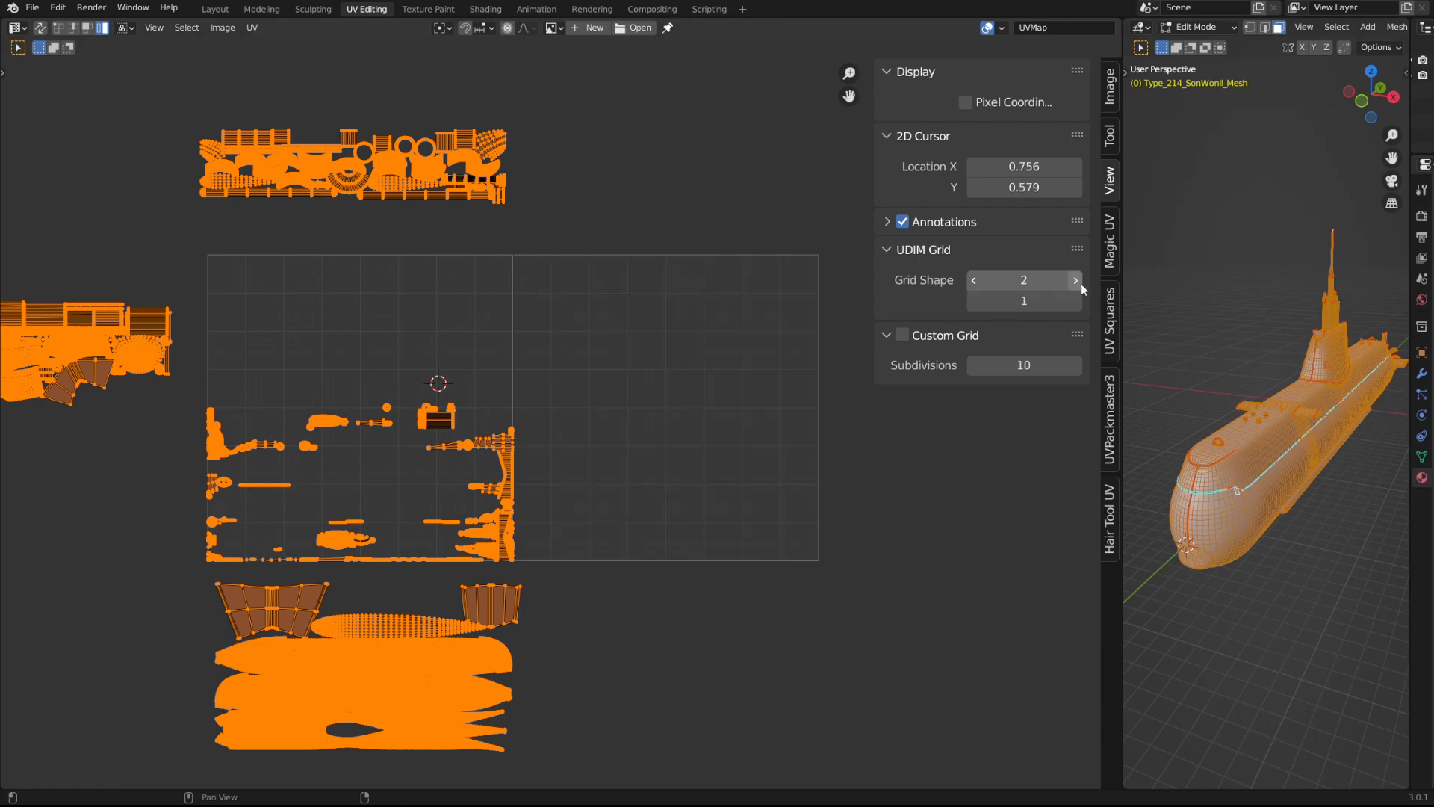
left_click(1081, 284)
left_click(1081, 284)
scroll(405, 420, "down", 5)
scroll(562, 422, "up", 3)
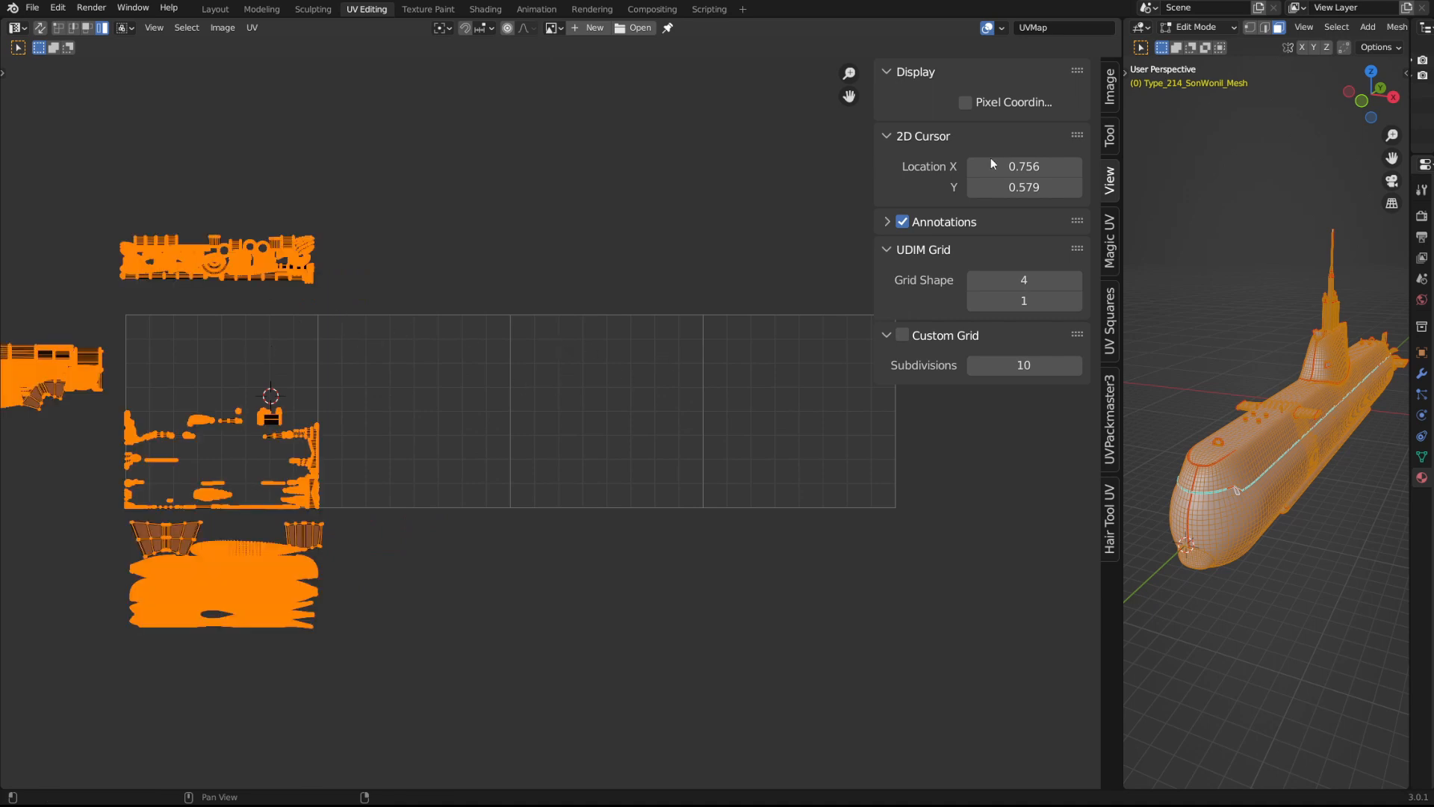
- Pack all selected islands with Groups To Tiles, distributing groups G0 to G3 over the four UDIM tiles
left_click(1110, 422)
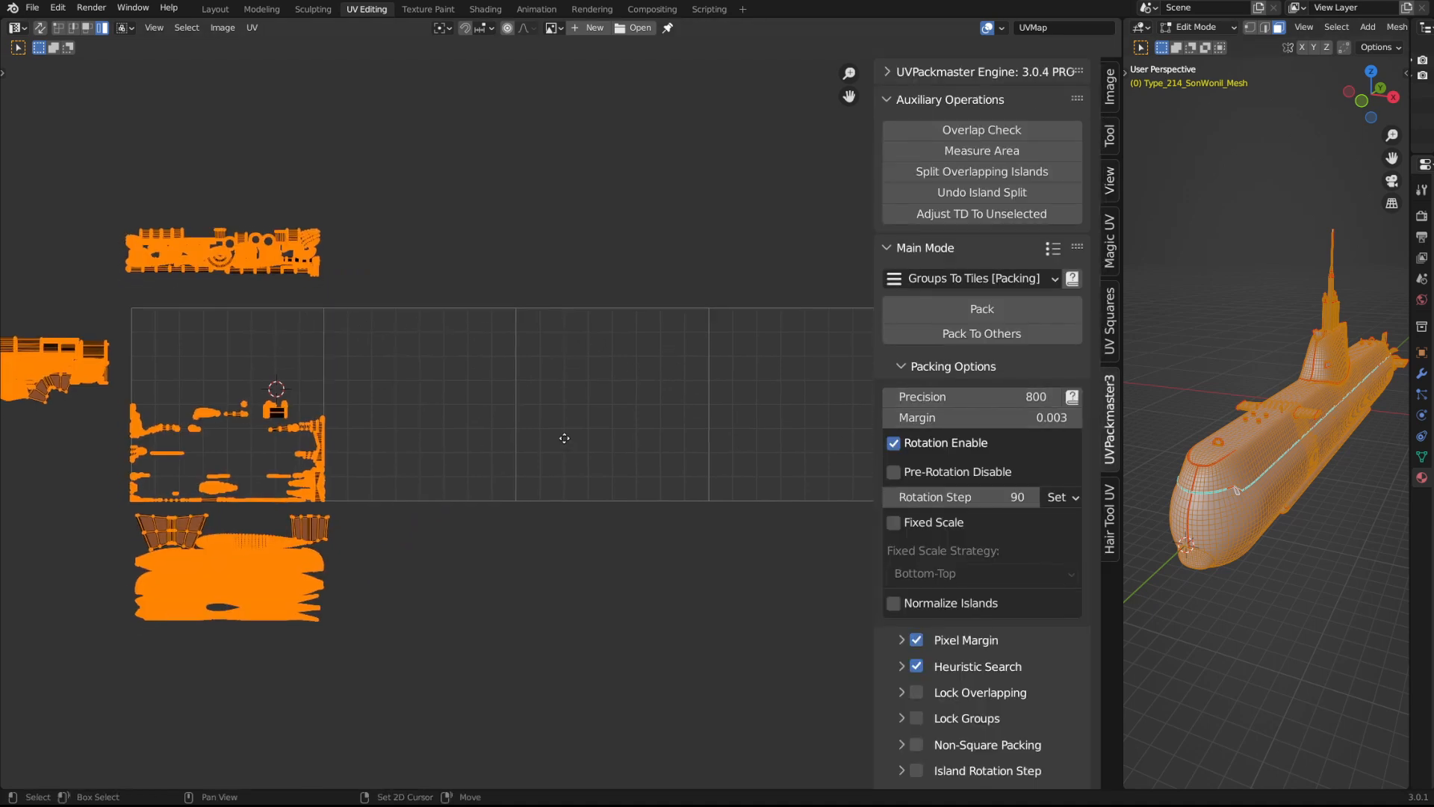
scroll(1056, 696, "down", 3)
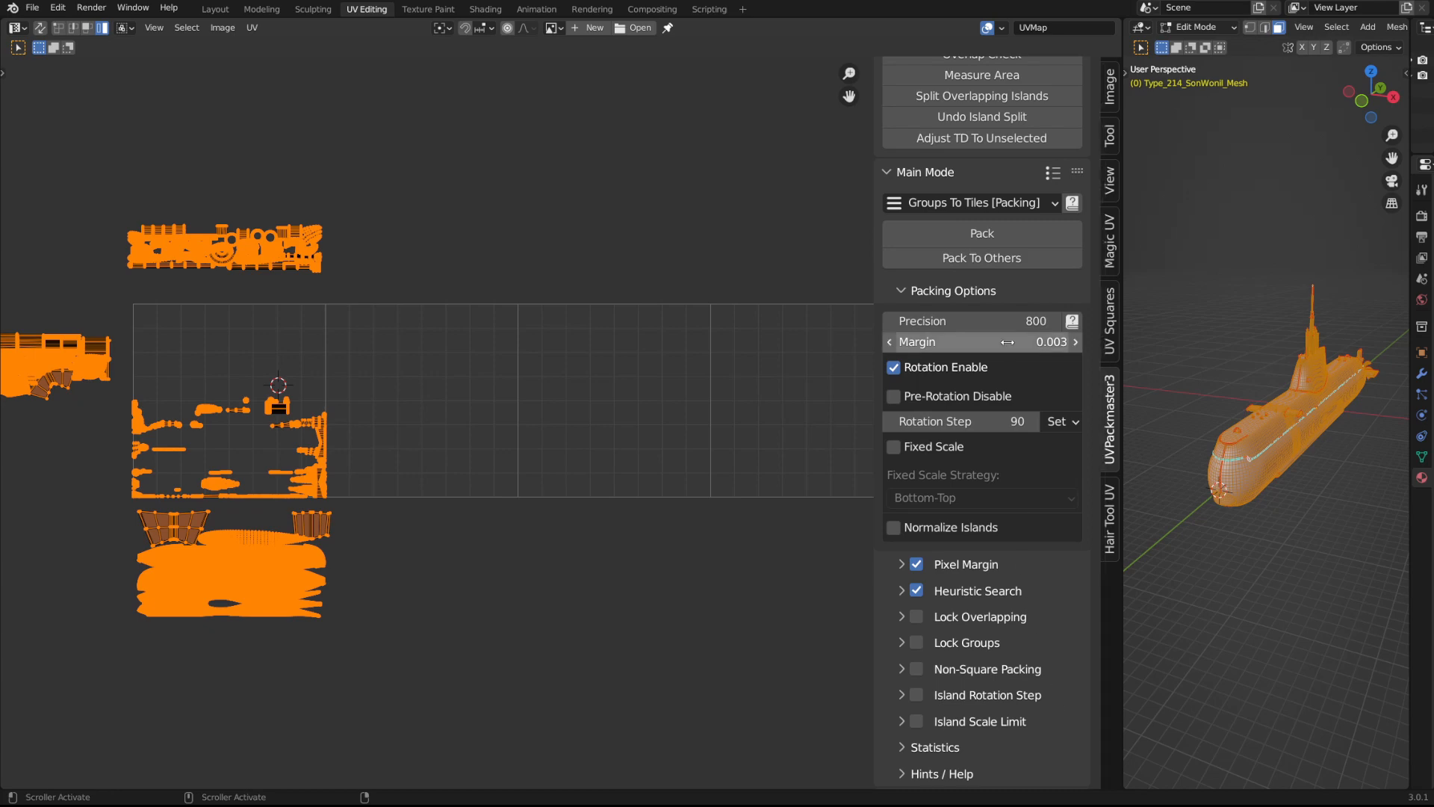
scroll(1023, 336, "up", 3)
left_click(1022, 320)
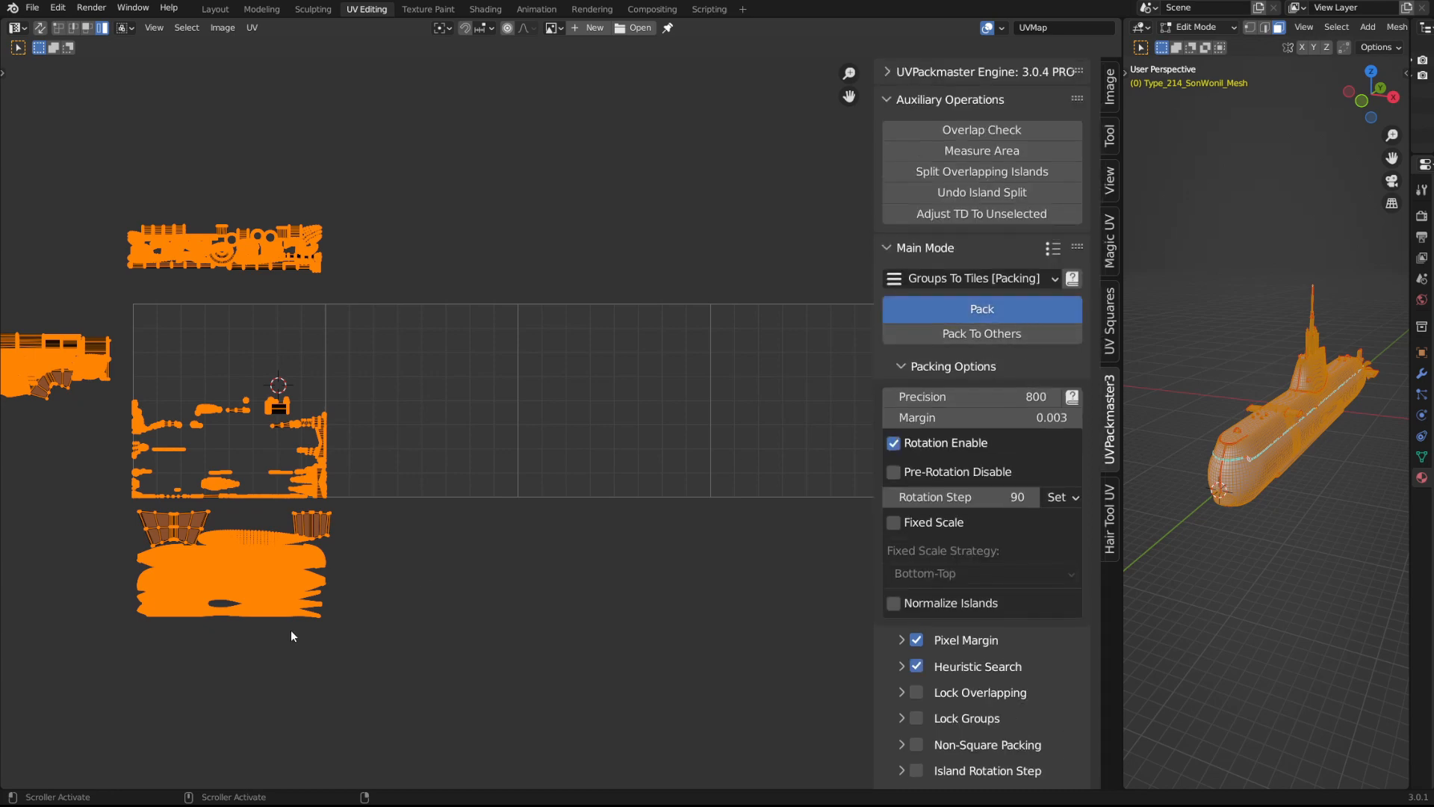
middle_click_drag(503, 511, 434, 474)
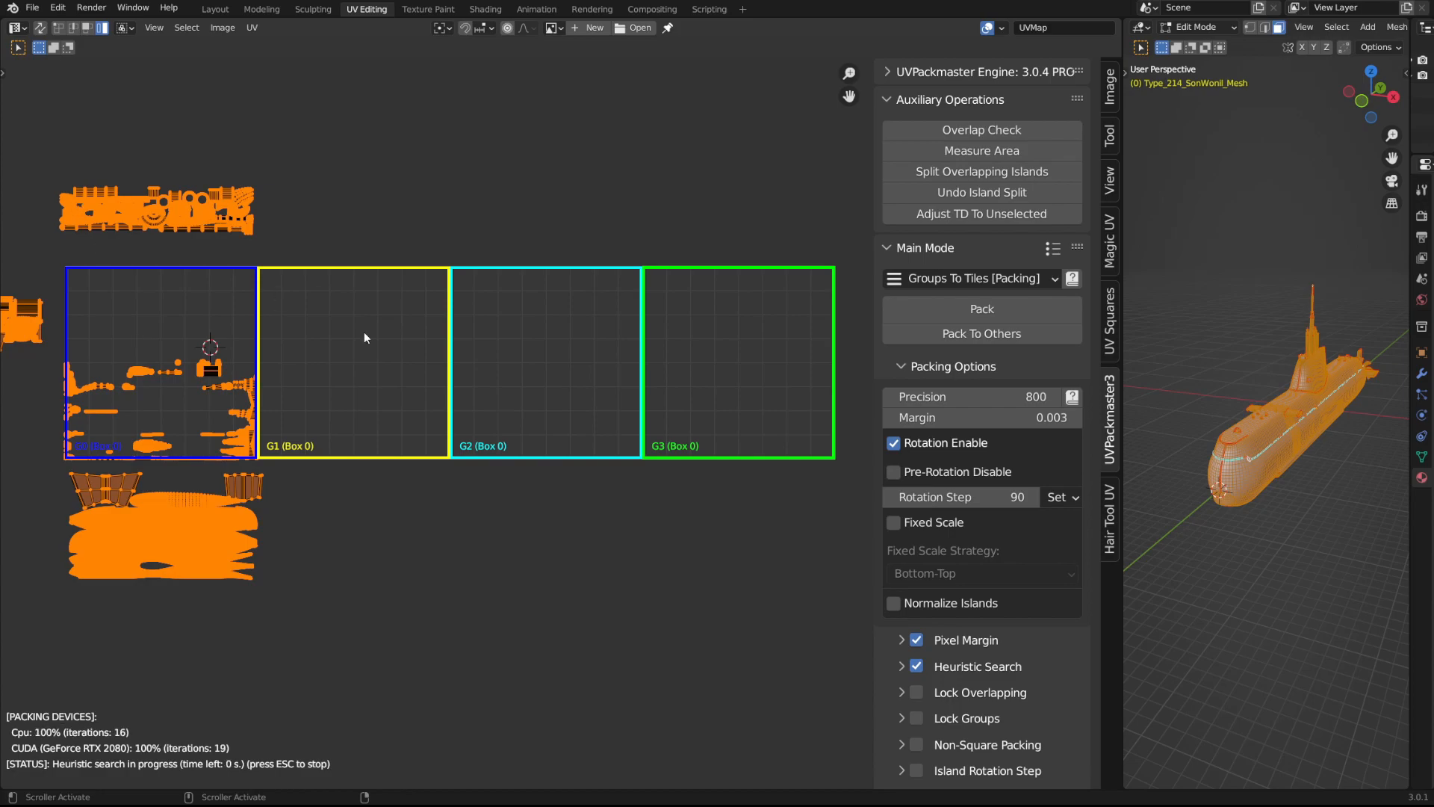
scroll(416, 466, "up", 3)
scroll(415, 463, "up", 2)
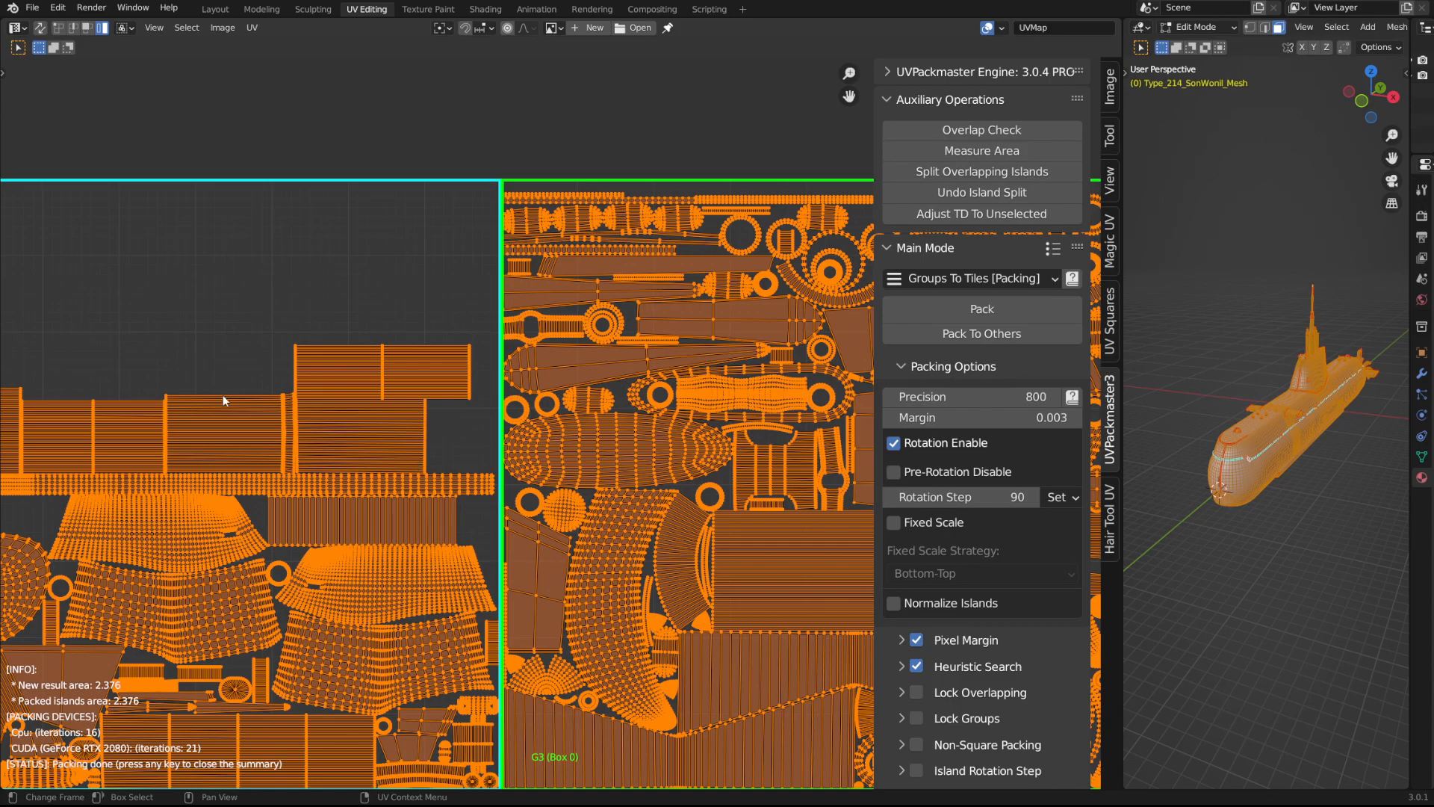
- Examine how the packed islands of each group fill their tiles, picking sample islands in the G0 and G1 tiles
middle_click_drag(223, 398, 468, 265)
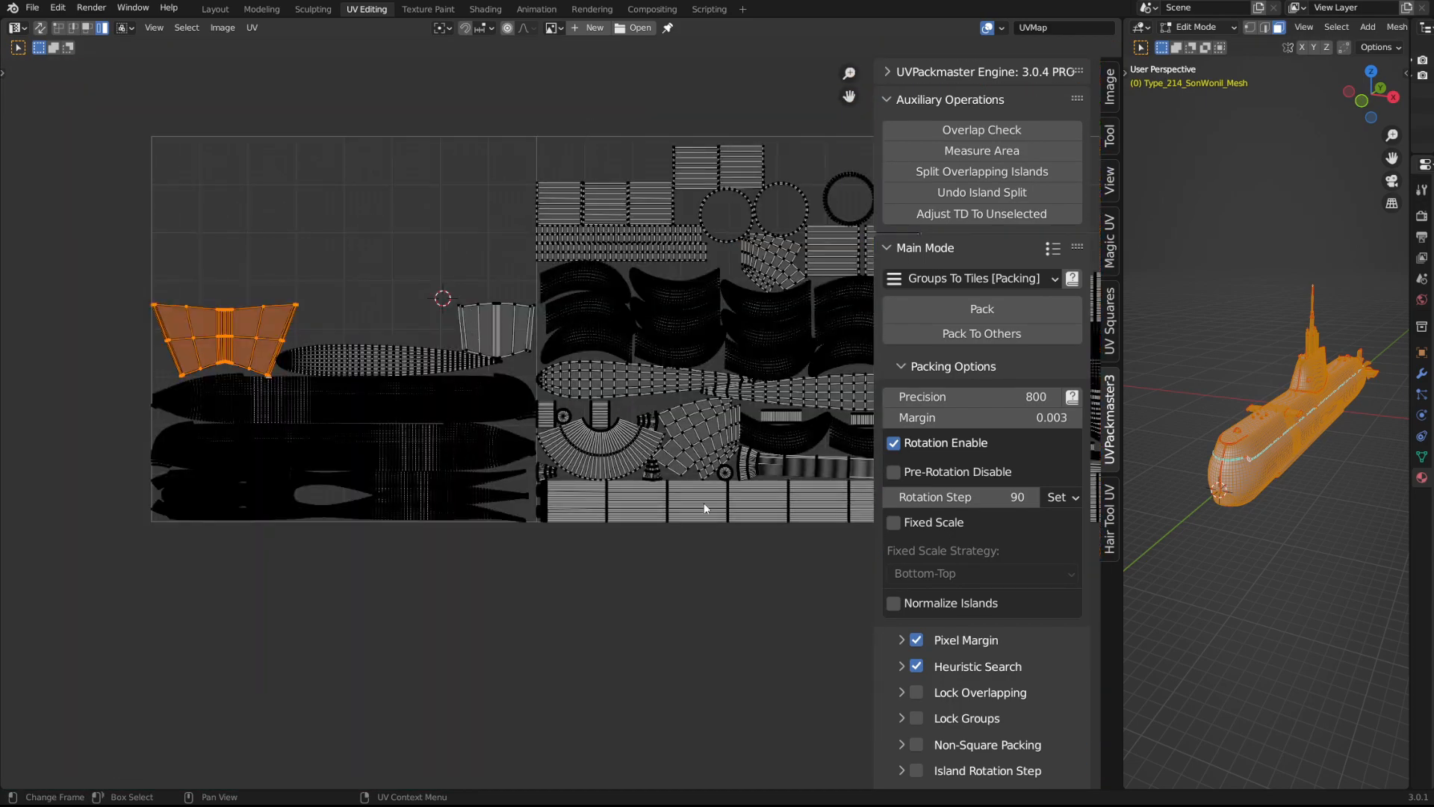
scroll(525, 391, "down", 2)
middle_click_drag(619, 363, 497, 358)
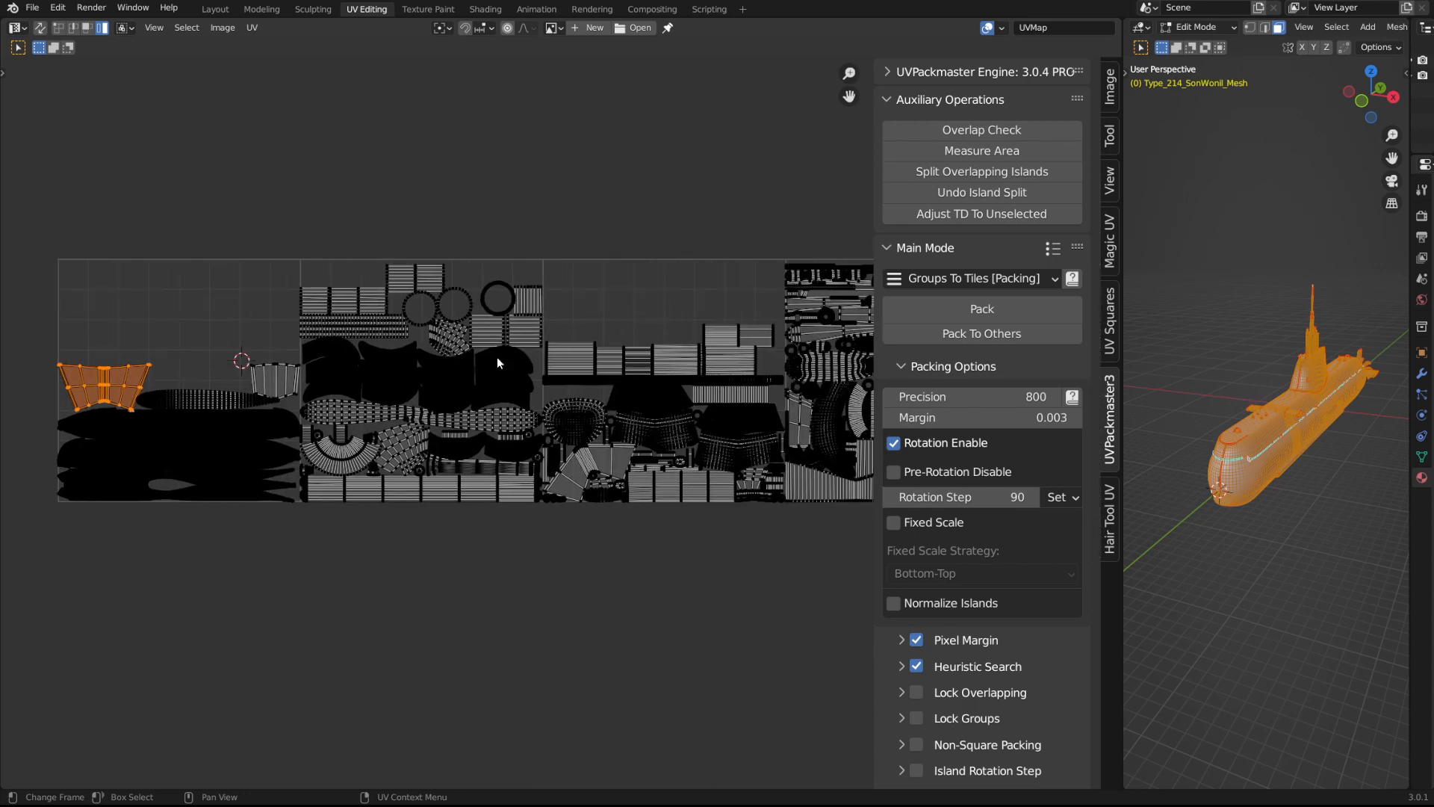
left_click(407, 288)
key("a")
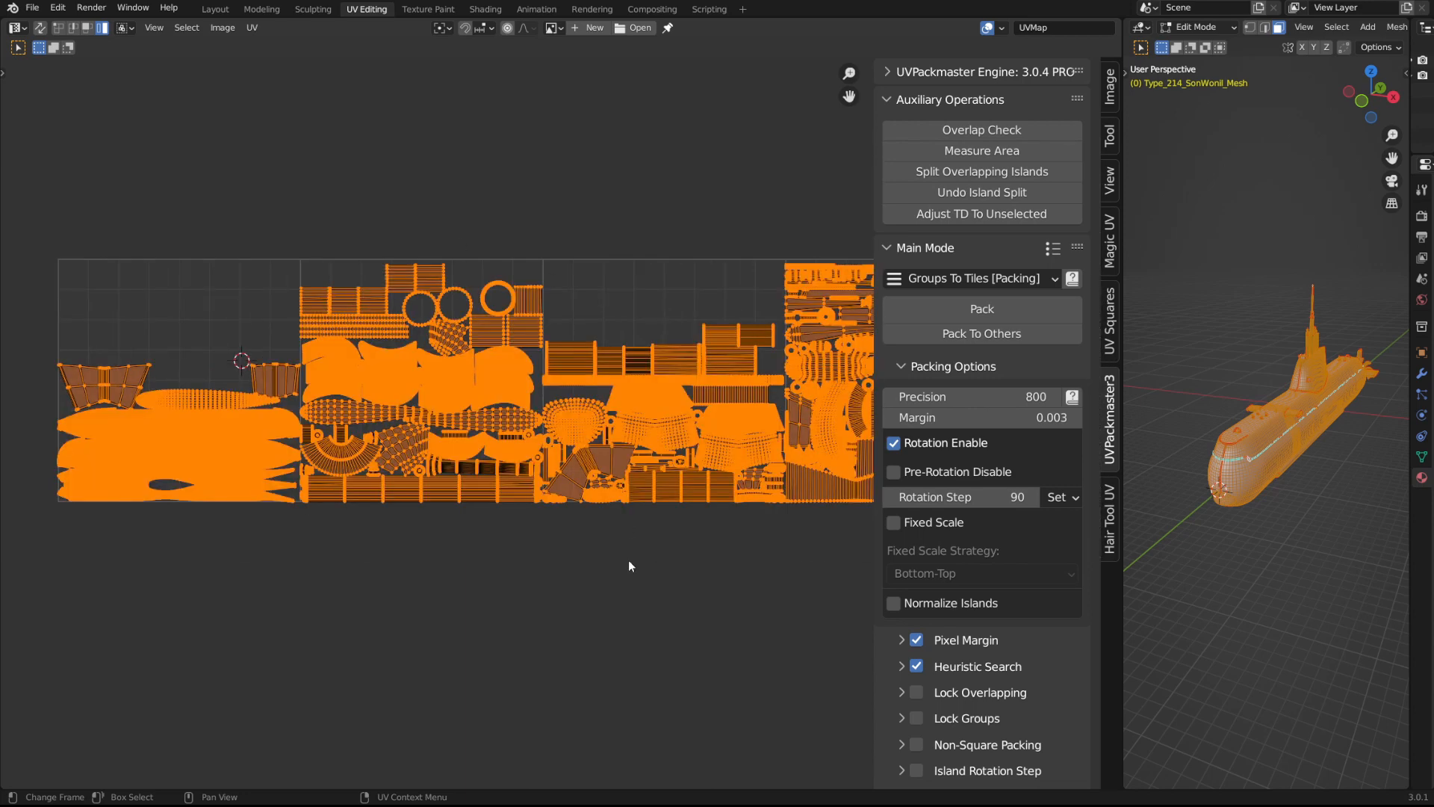
left_click(466, 383)
scroll(456, 384, "up", 2)
middle_click_drag(593, 333, 265, 282)
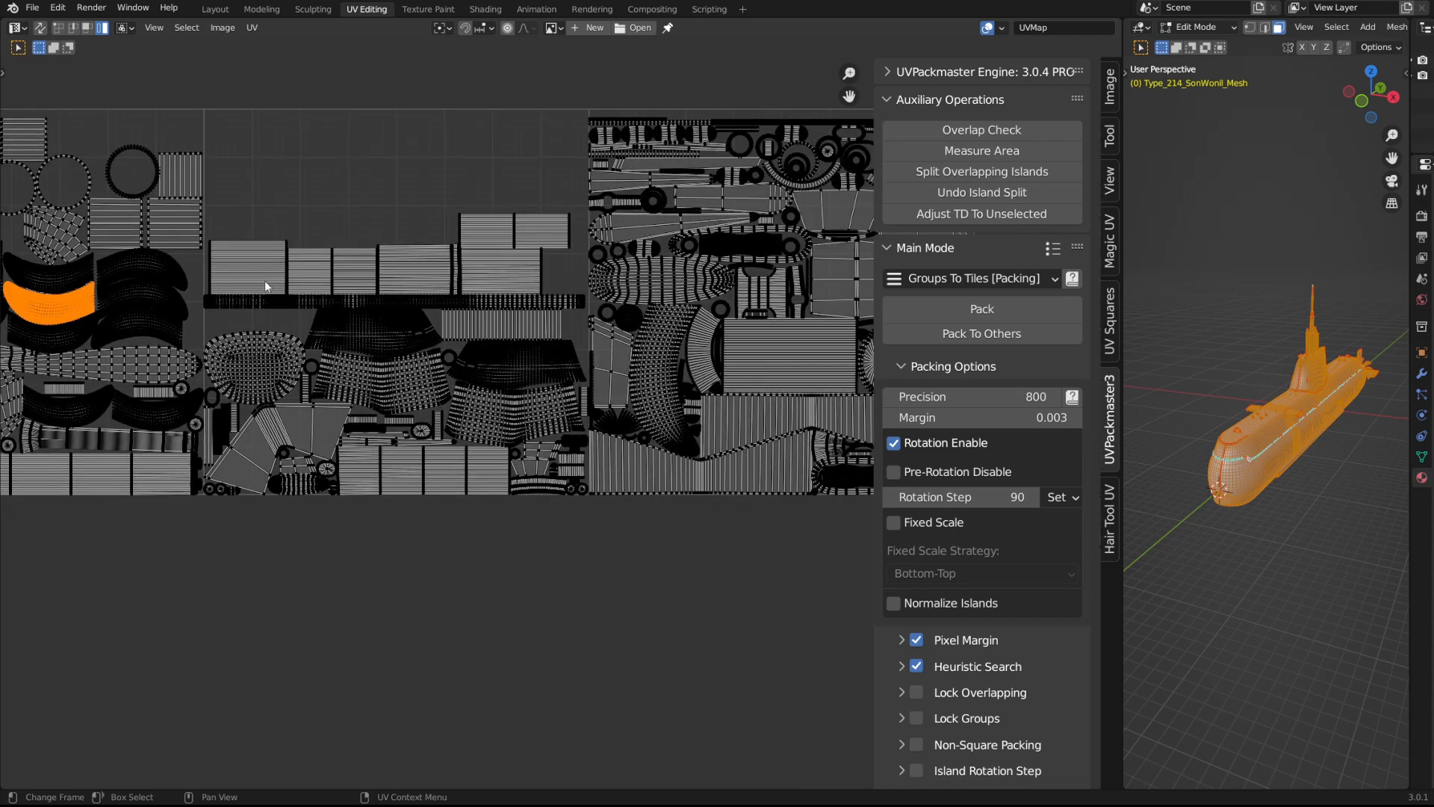
- Expand and enable the Island Scale Limit option for packing
scroll(978, 612, "down", 8)
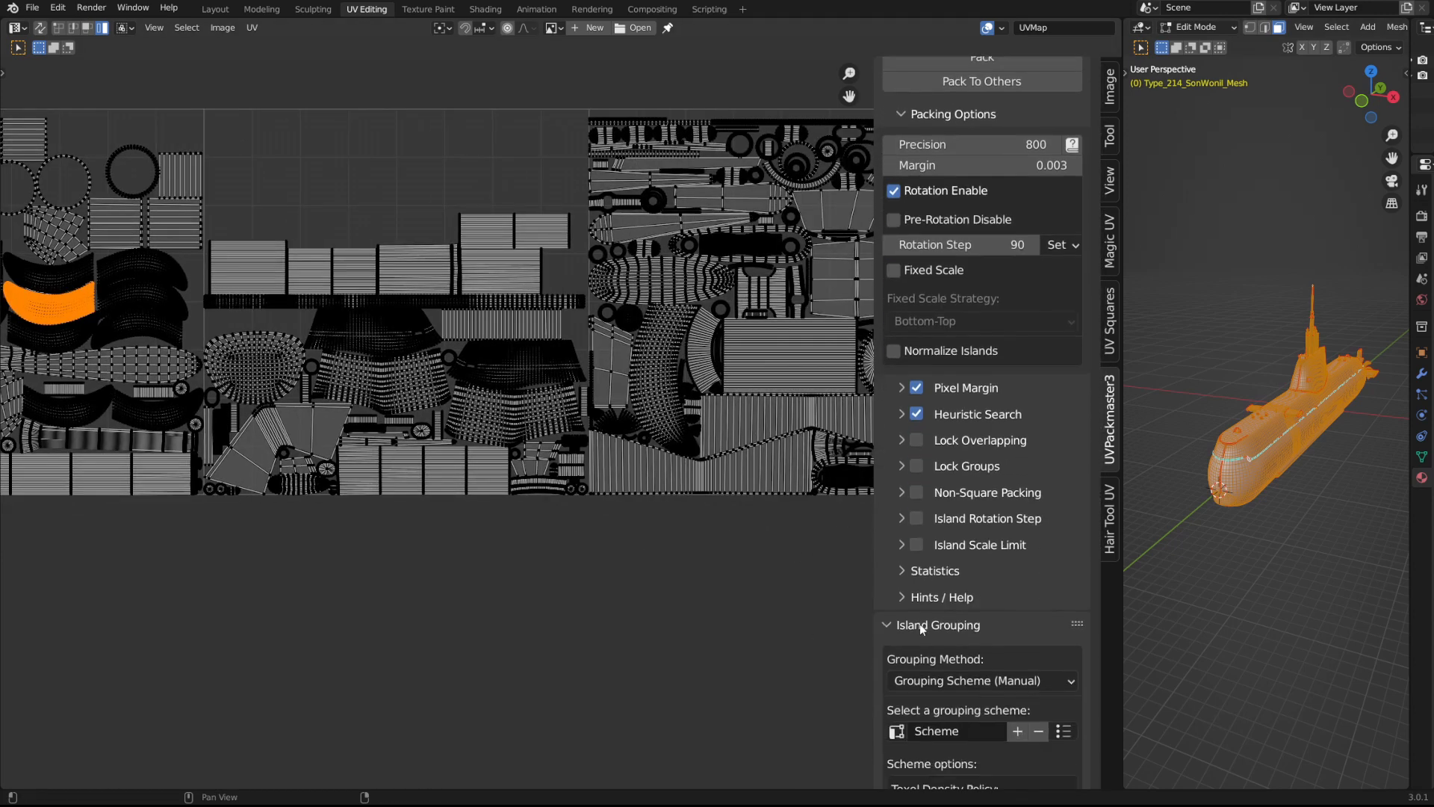
left_click(901, 544)
left_click(917, 545)
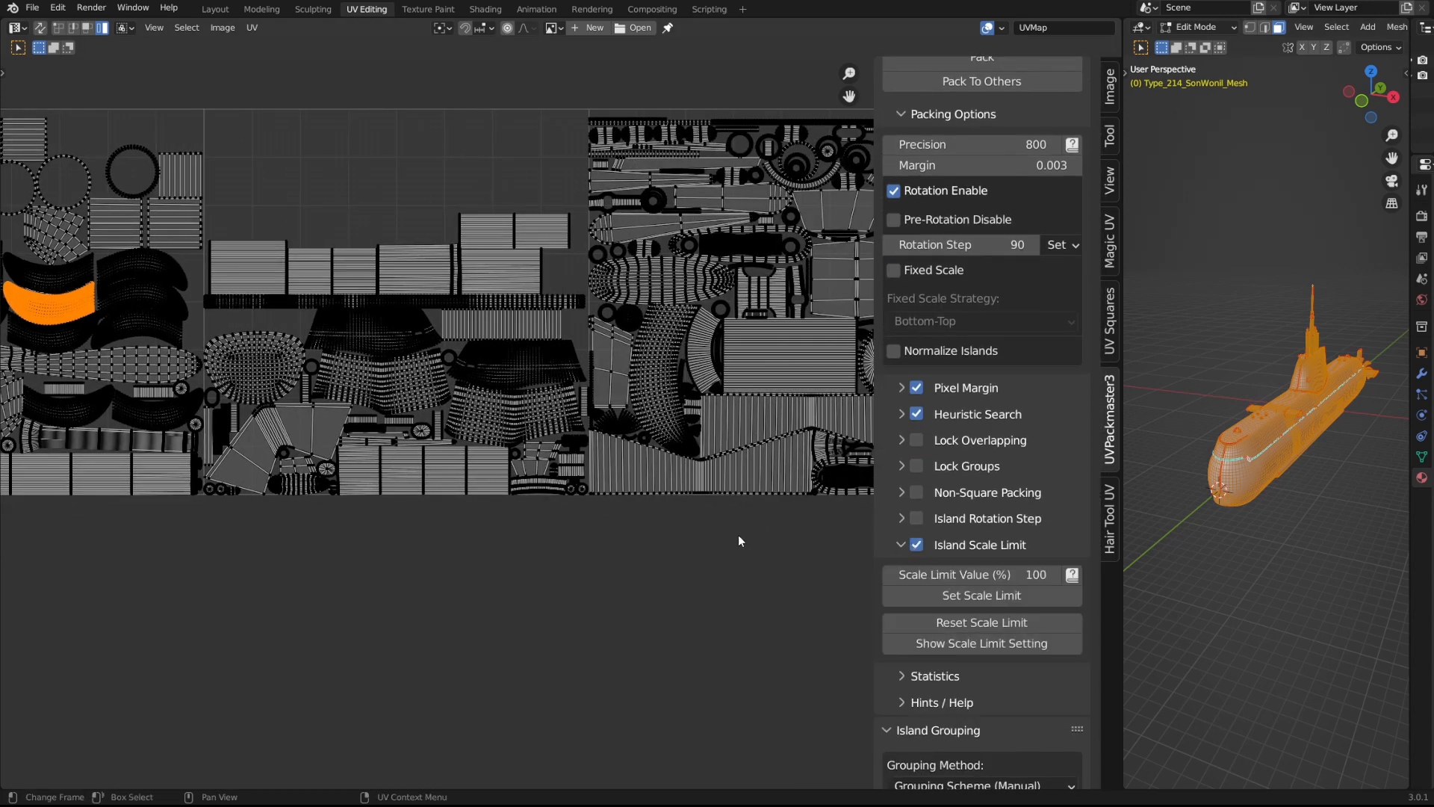
- Select all islands and display their scale limit settings across the tiles
middle_click_drag(747, 535, 774, 582)
key("a")
scroll(1044, 721, "up", 6)
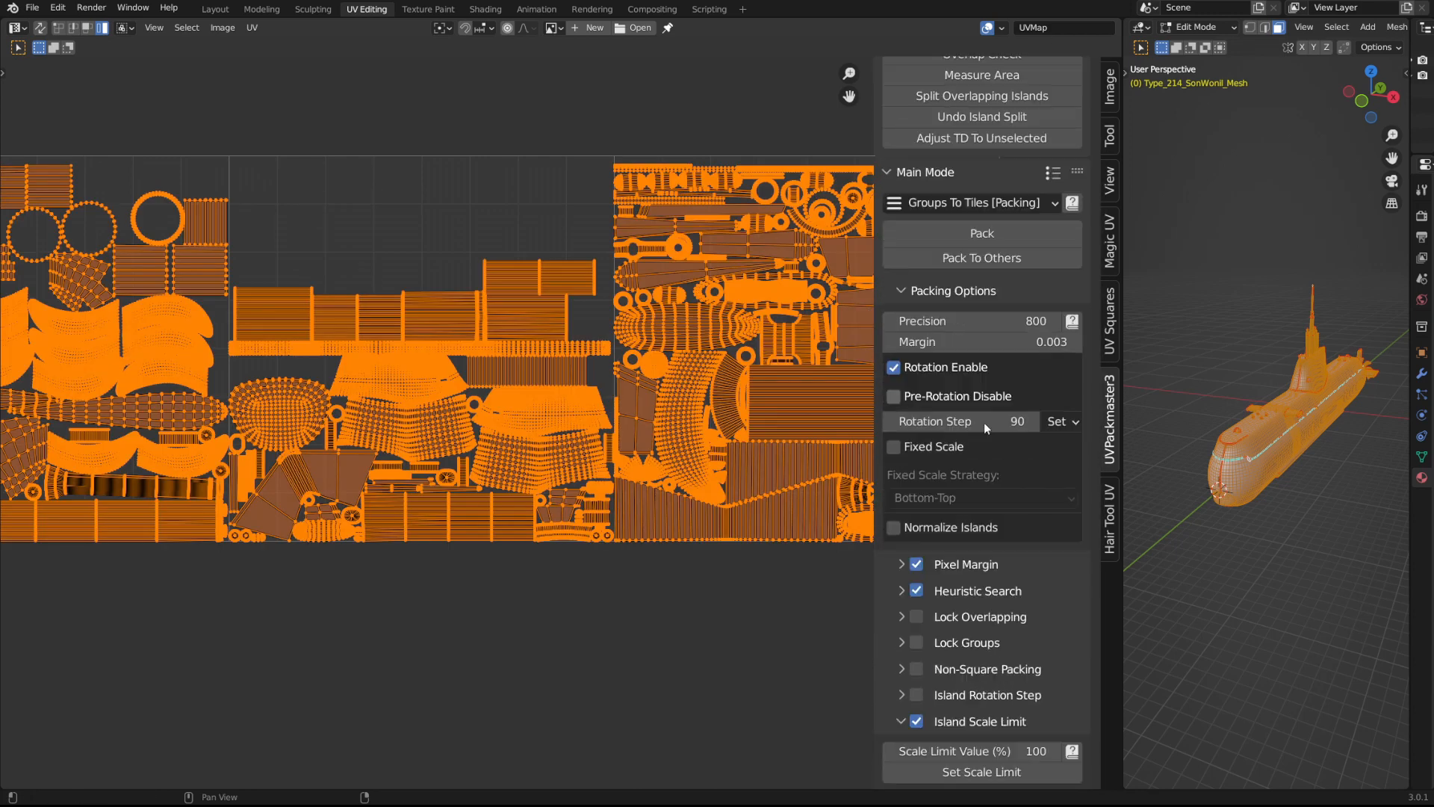
scroll(1044, 721, "down", 5)
left_click(945, 675)
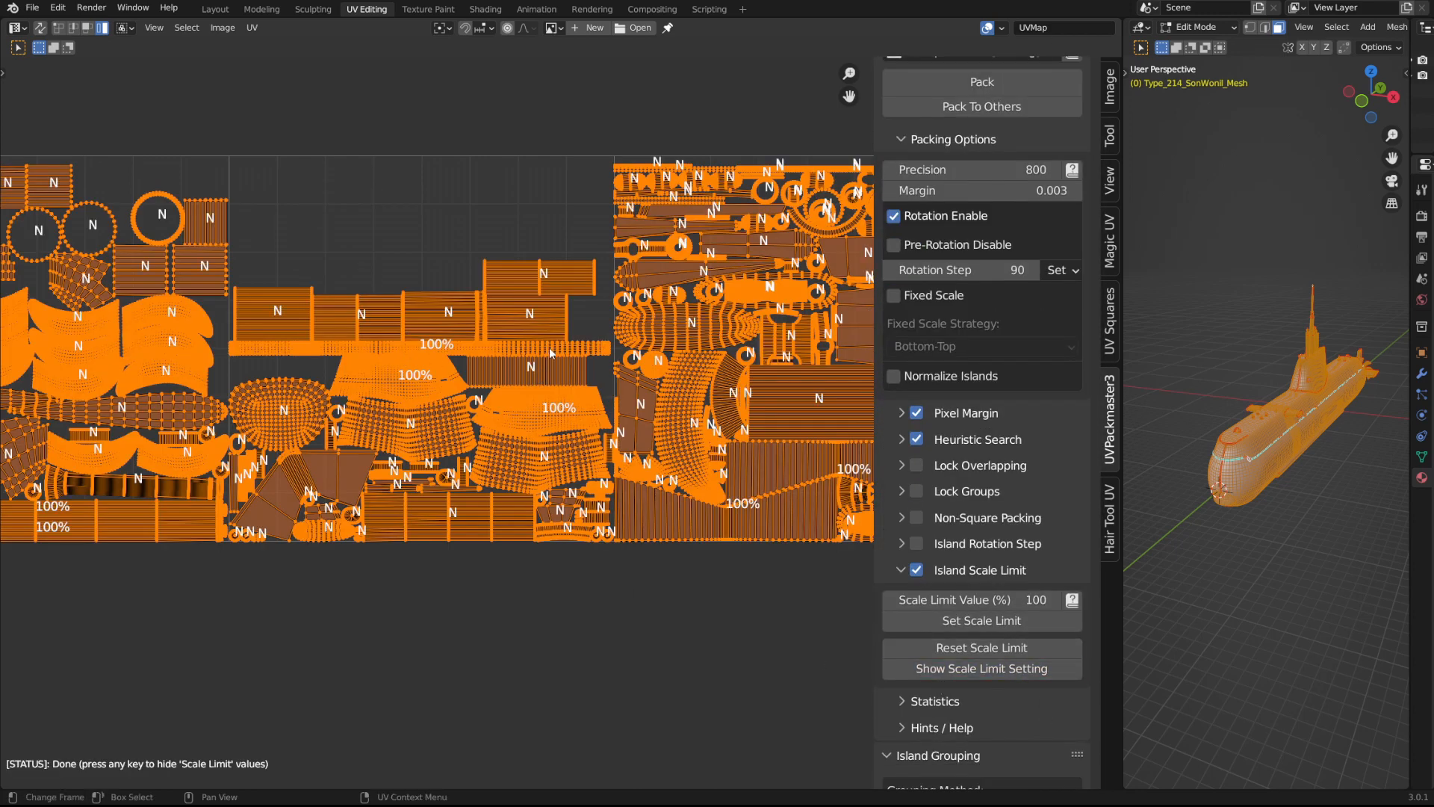
middle_click_drag(546, 413, 218, 429)
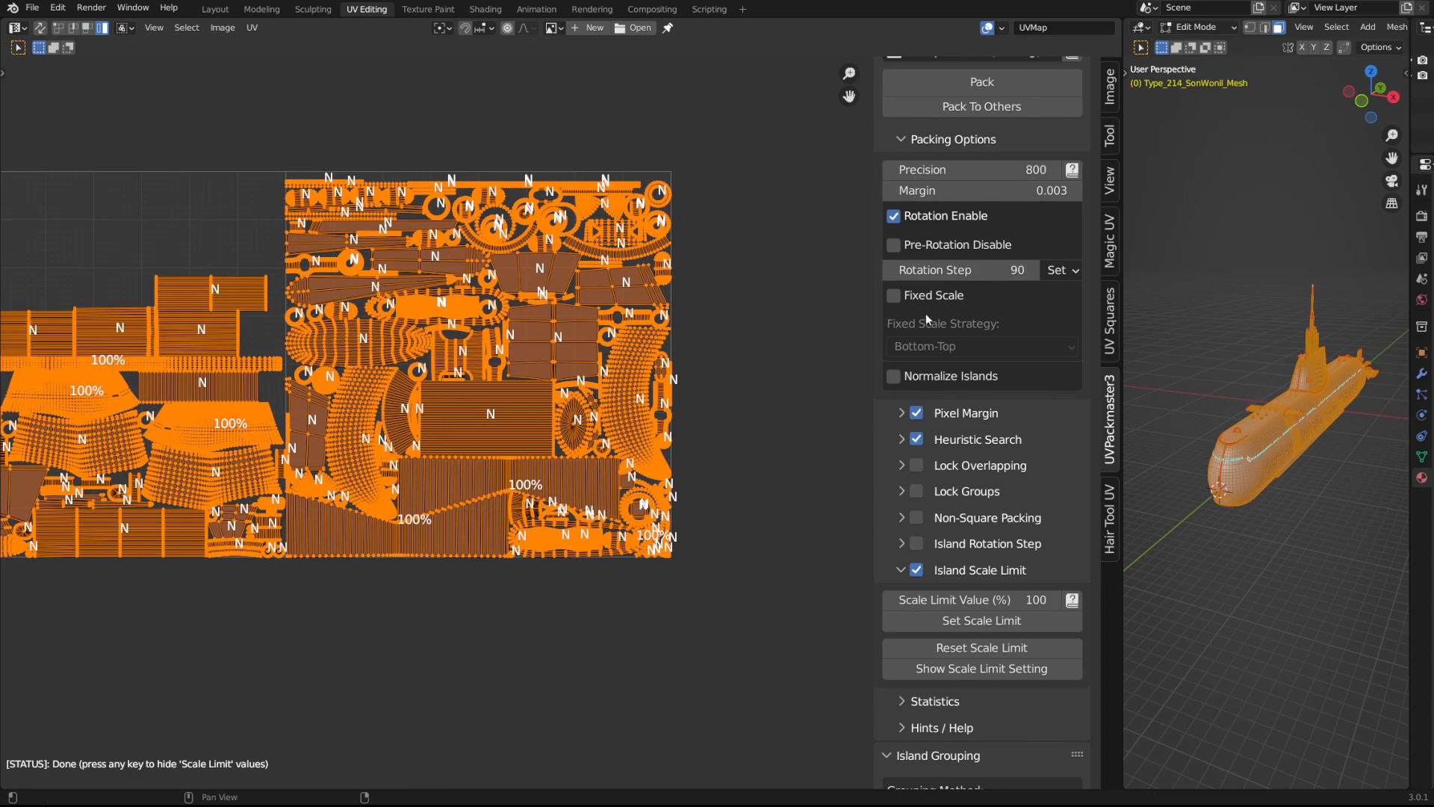
- Repack all islands with Groups To Tiles while Island Scale Limit is enabled
scroll(997, 265, "up", 5)
scroll(997, 265, "up", 2)
left_click(983, 310)
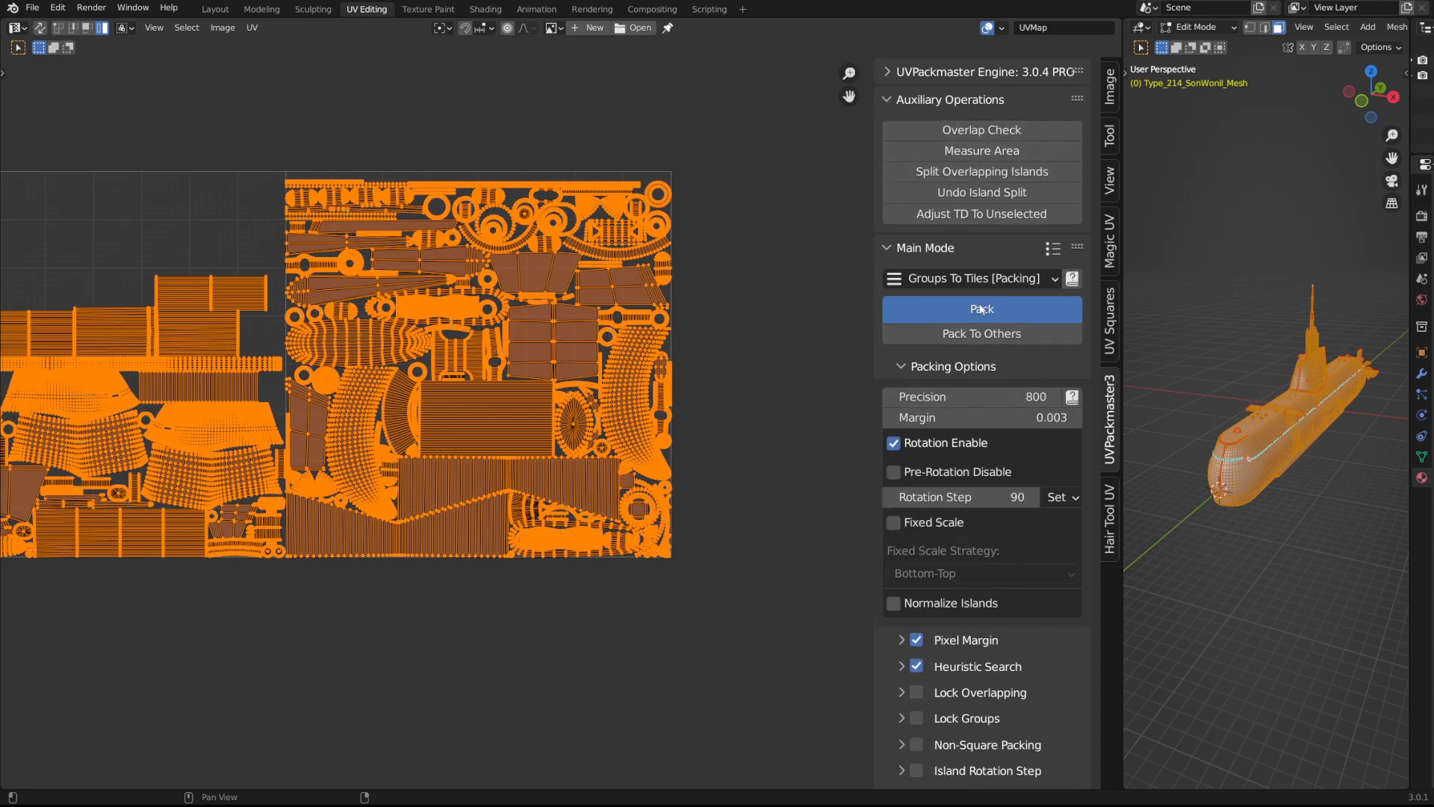
middle_click_drag(620, 455, 998, 416)
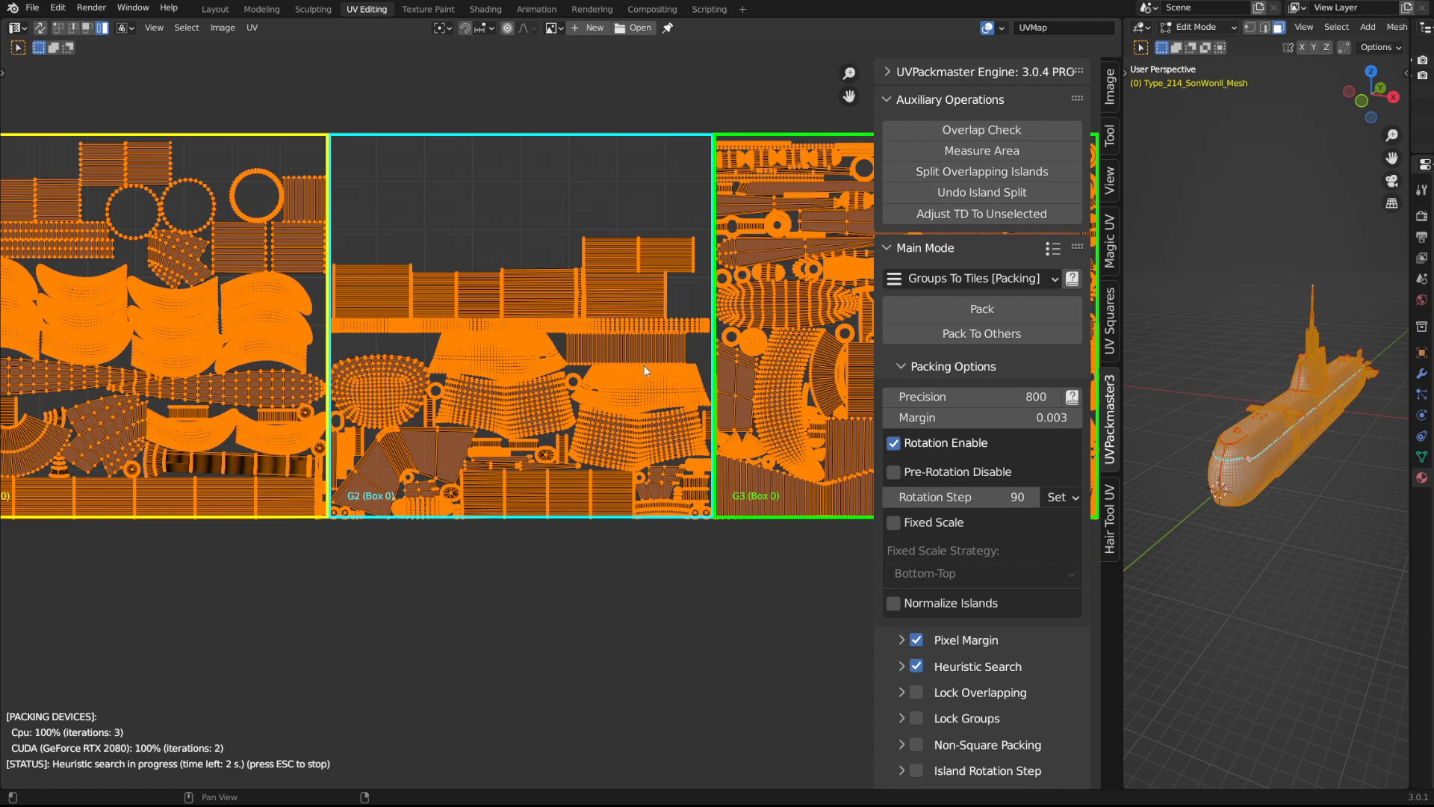
middle_click_drag(418, 448, 742, 433)
middle_click_drag(578, 426, 284, 434)
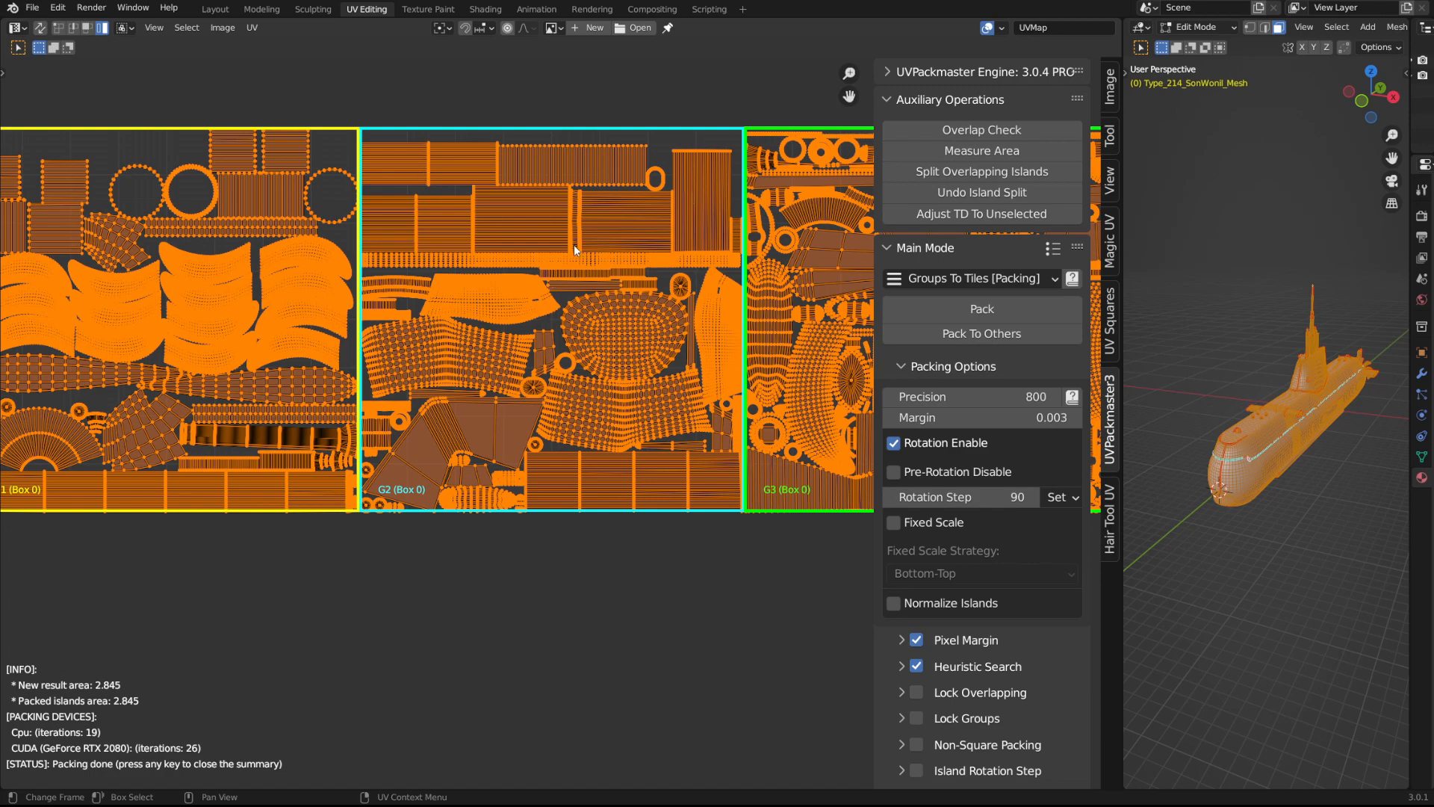
- Inspect the scale-limited packing result in the G0 to G3 tiles, closely and with the whole layout in view
scroll(521, 262, "up", 2)
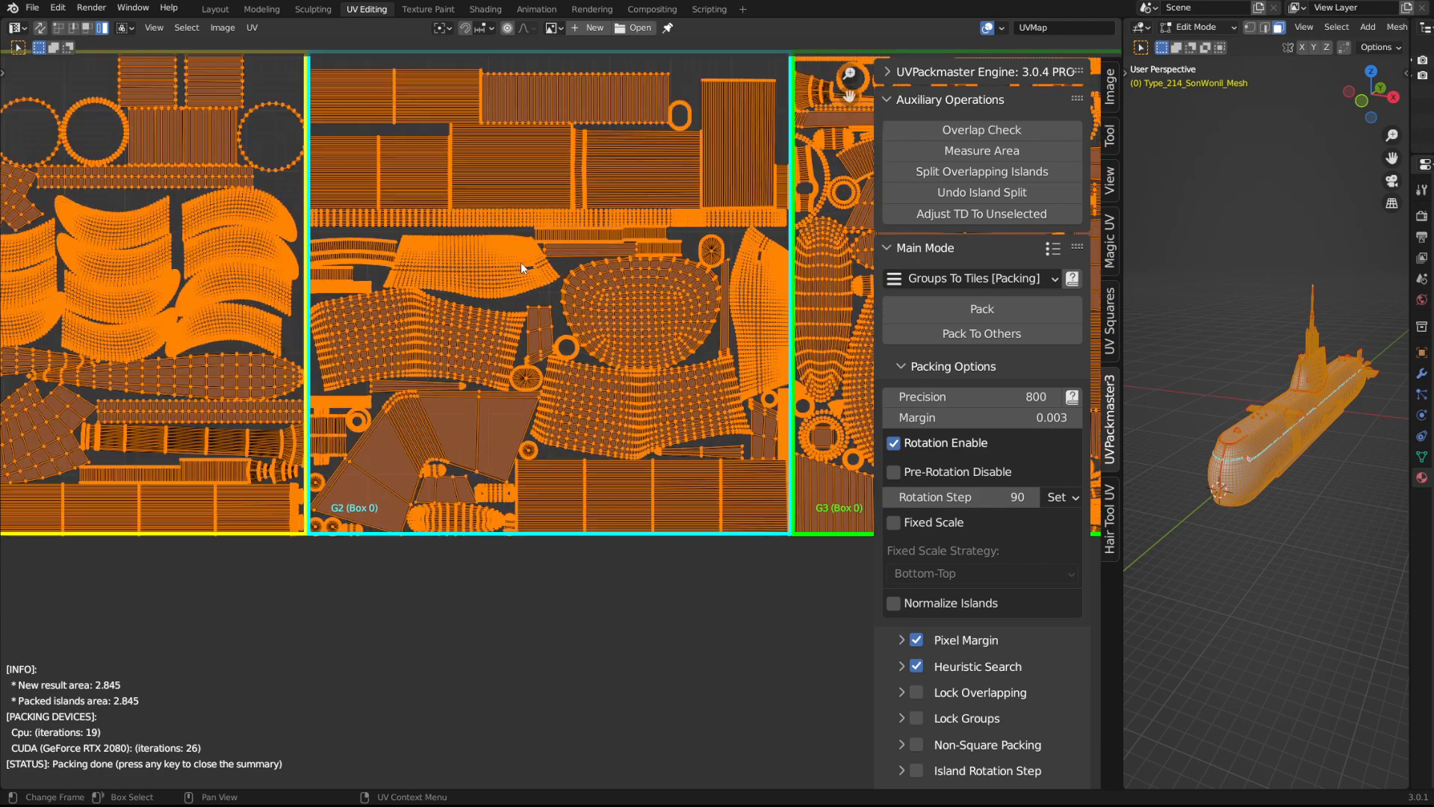
middle_click_drag(388, 261, 441, 369)
scroll(441, 370, "down", 1)
scroll(441, 369, "down", 3)
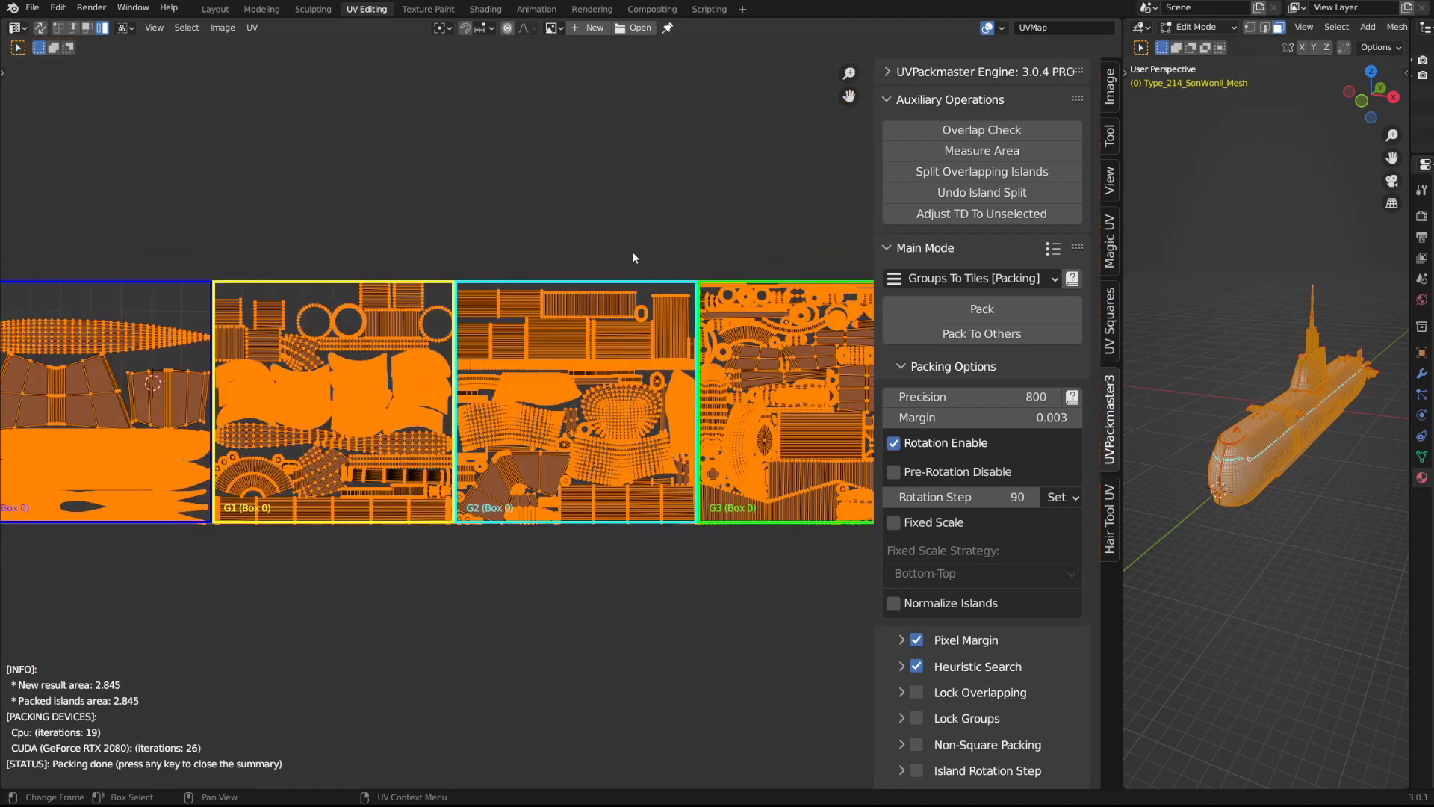
middle_click_drag(333, 299, 389, 303)
scroll(389, 305, "up", 3)
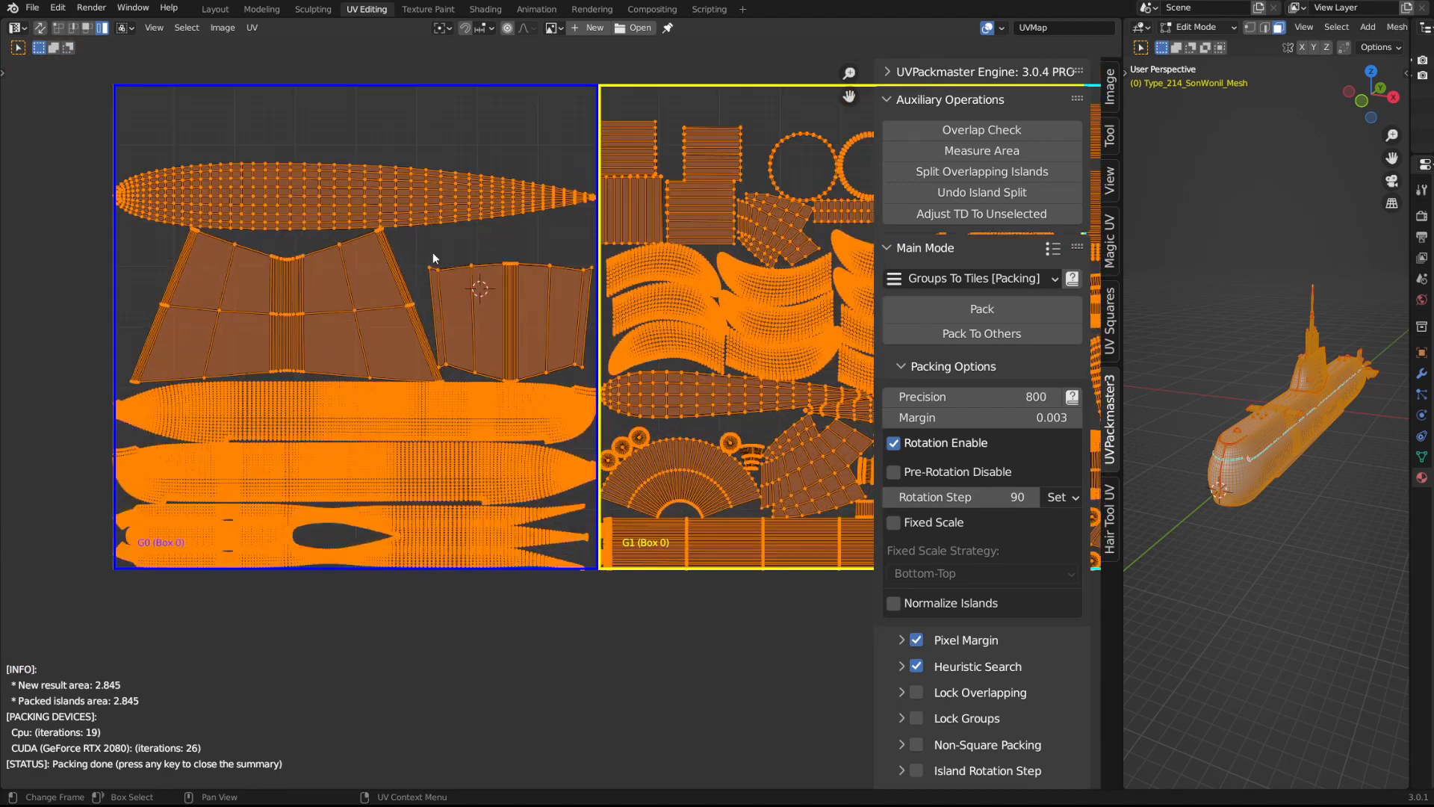
middle_click_drag(372, 388, 303, 429)
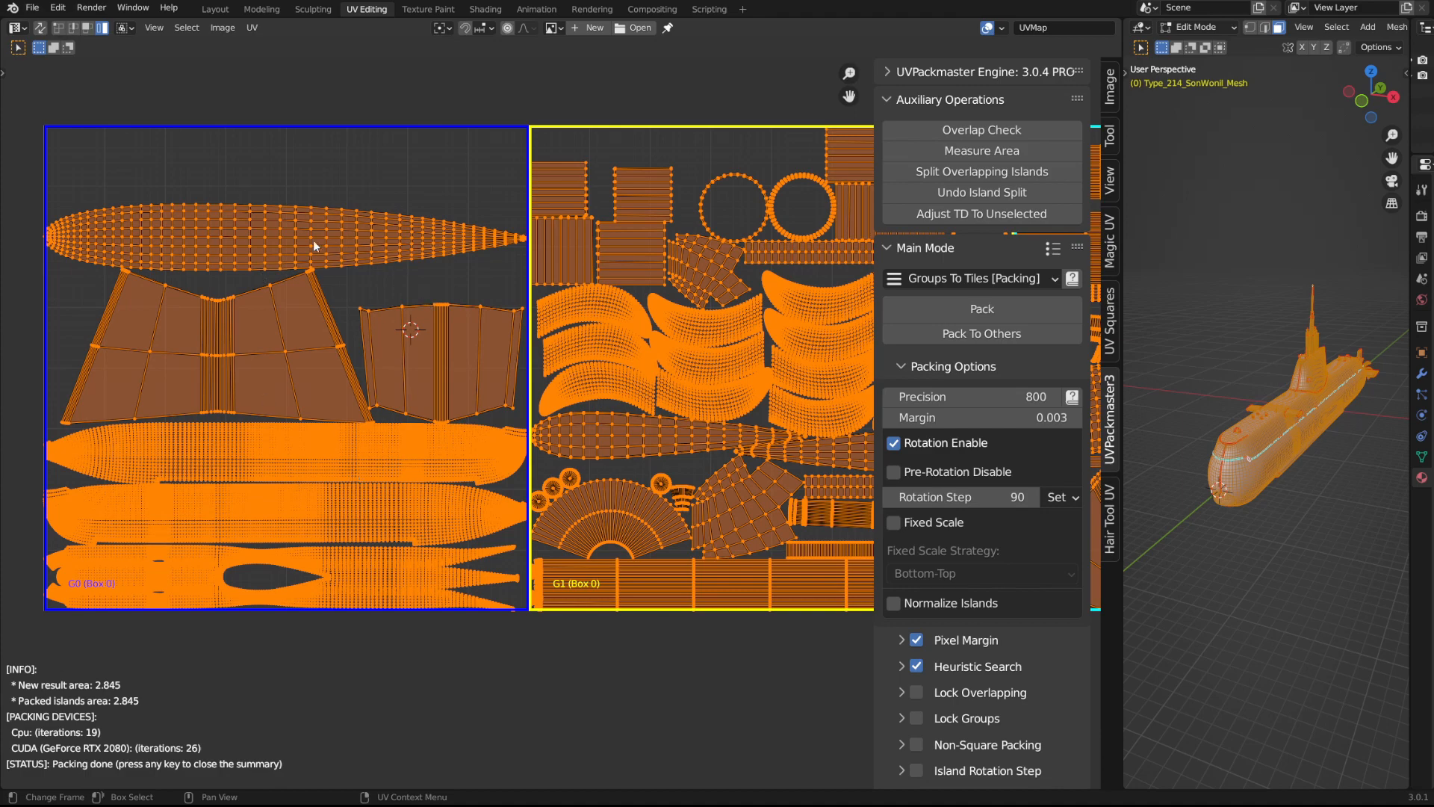
middle_click_drag(437, 298, 30, 301)
key("Home")
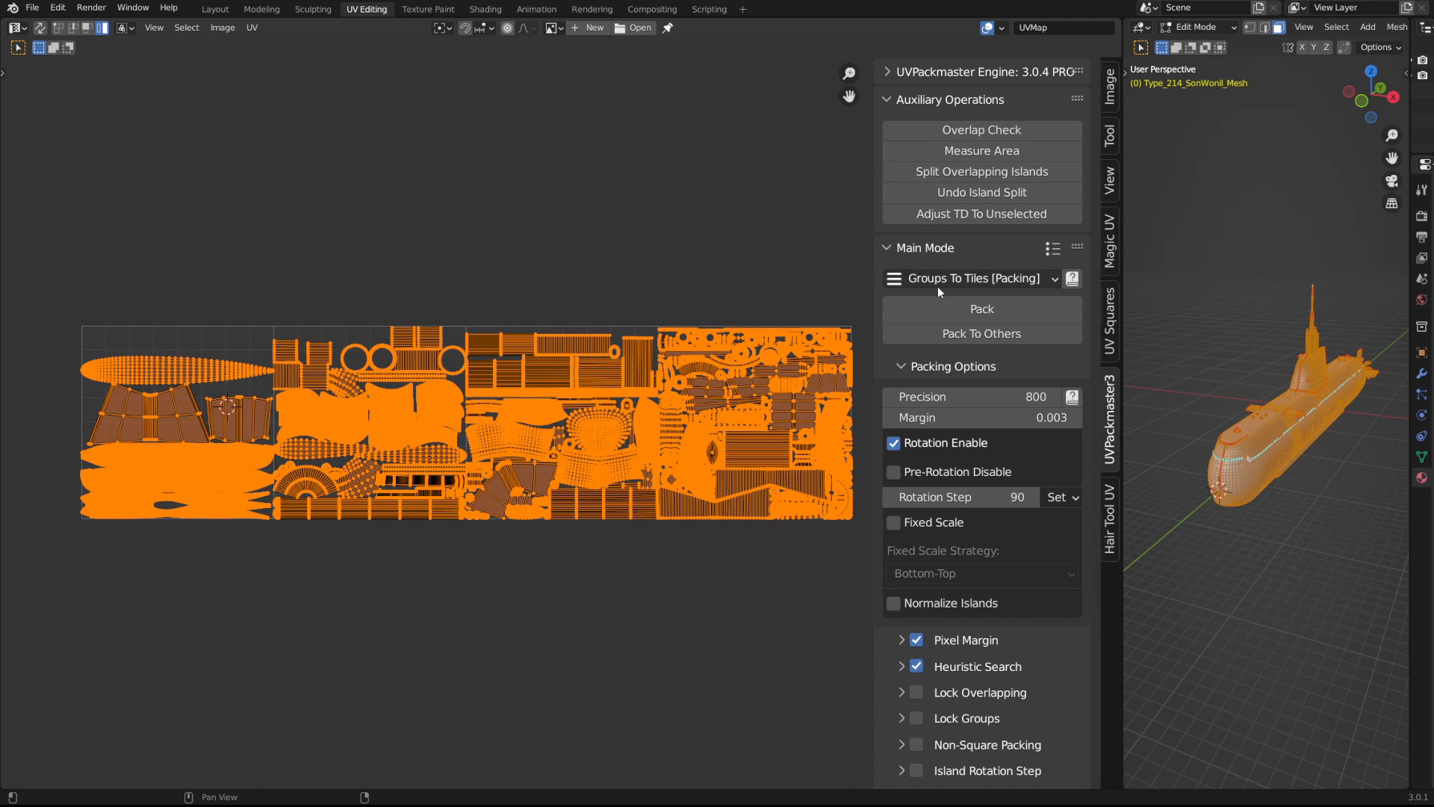
middle_click_drag(748, 453, 731, 456)
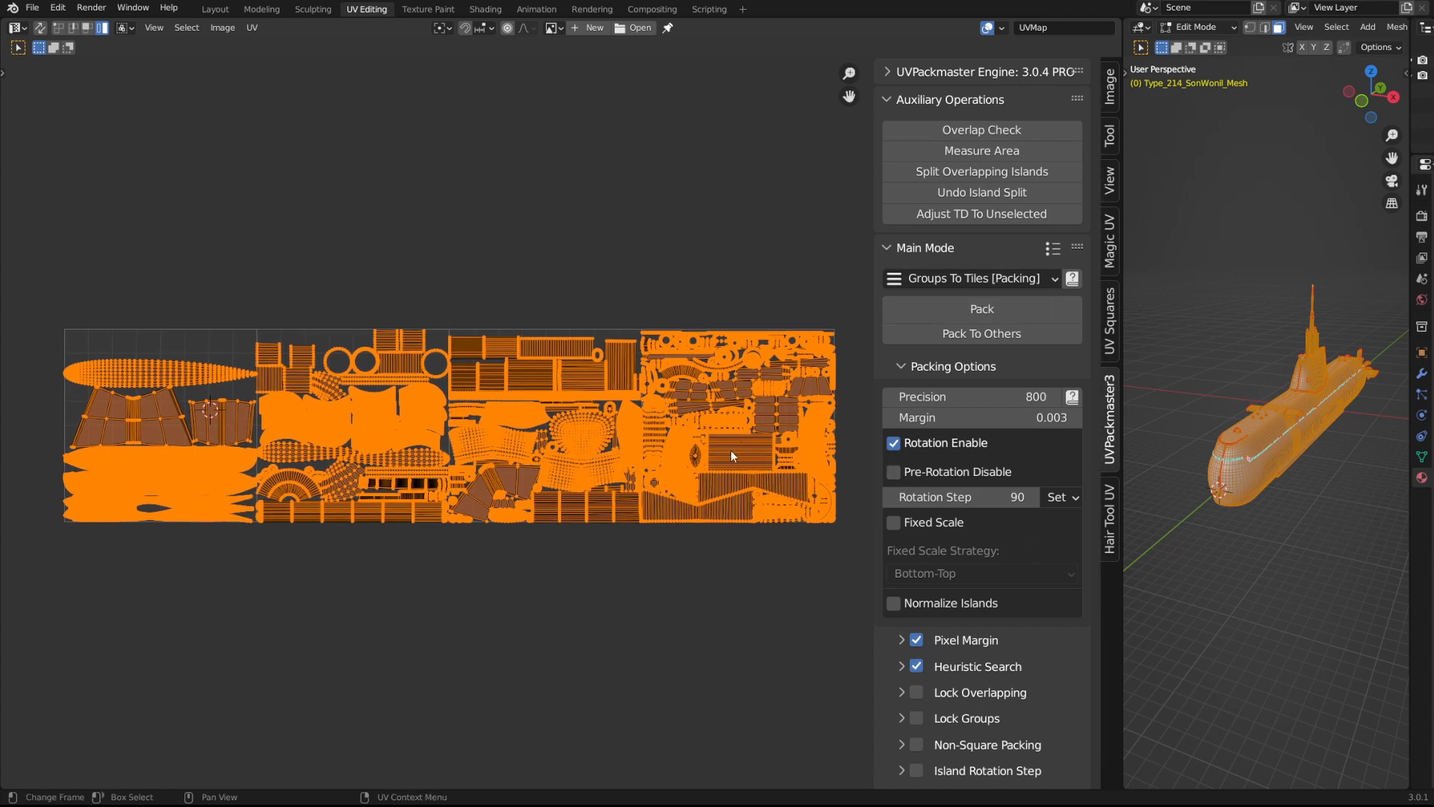